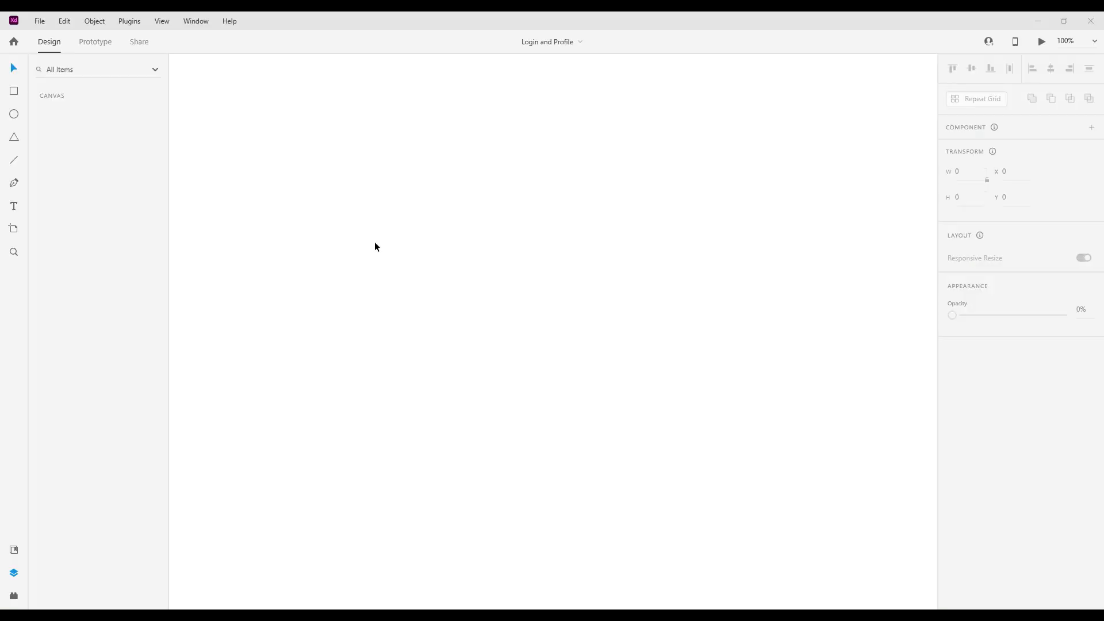
Create an artboard from the iPhone 13, 12 Pro Max preset.
left_click(375, 244)
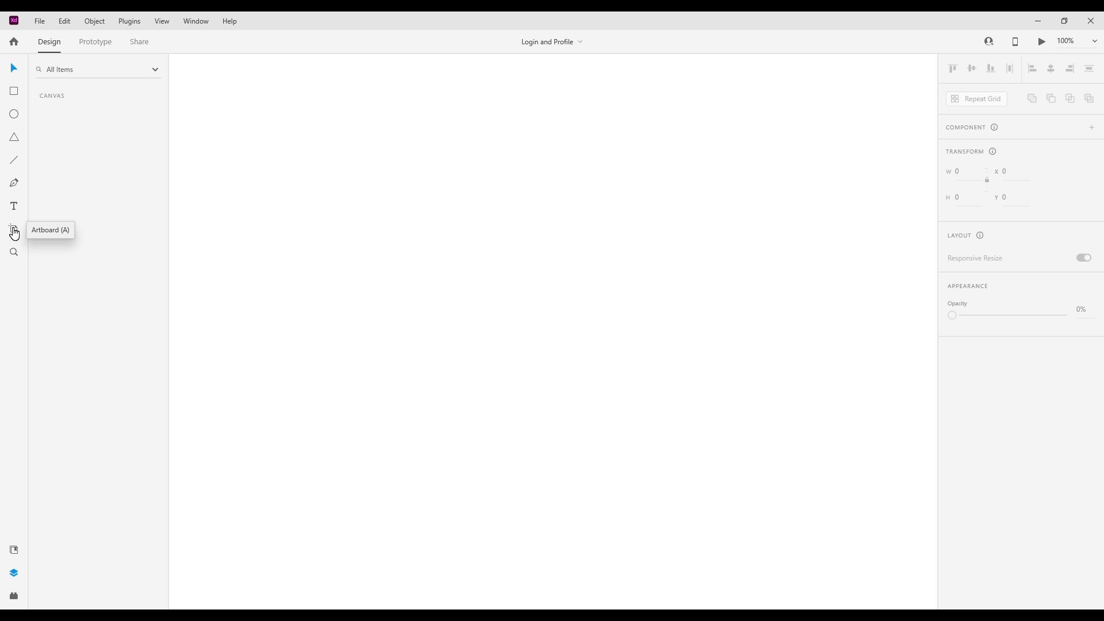
left_click(15, 233)
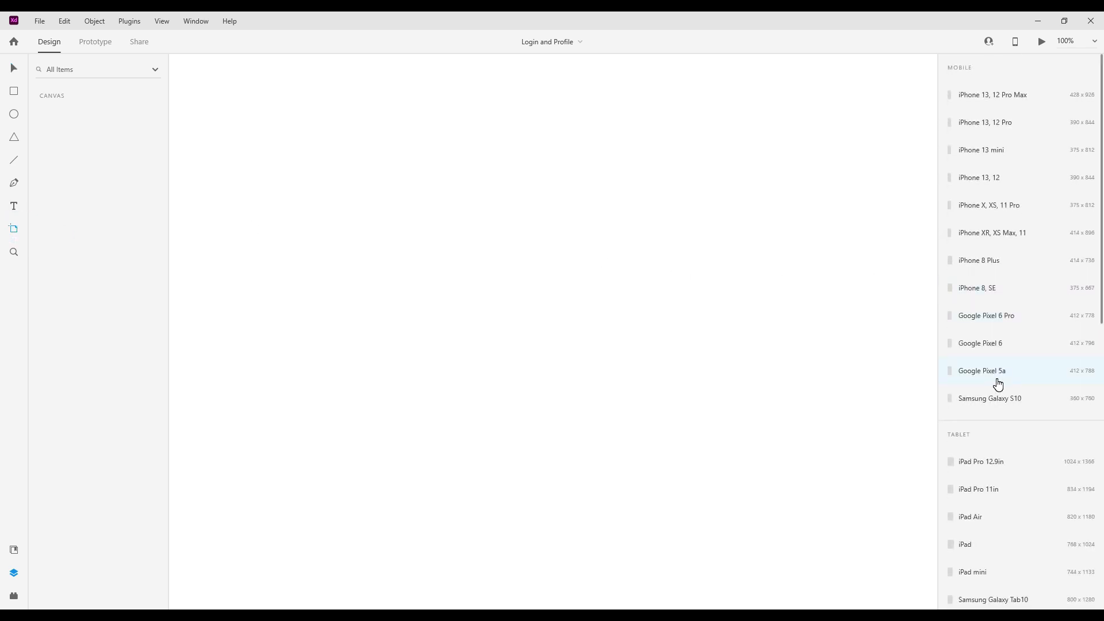
scroll(998, 384, "down", 3)
scroll(998, 384, "down", 3)
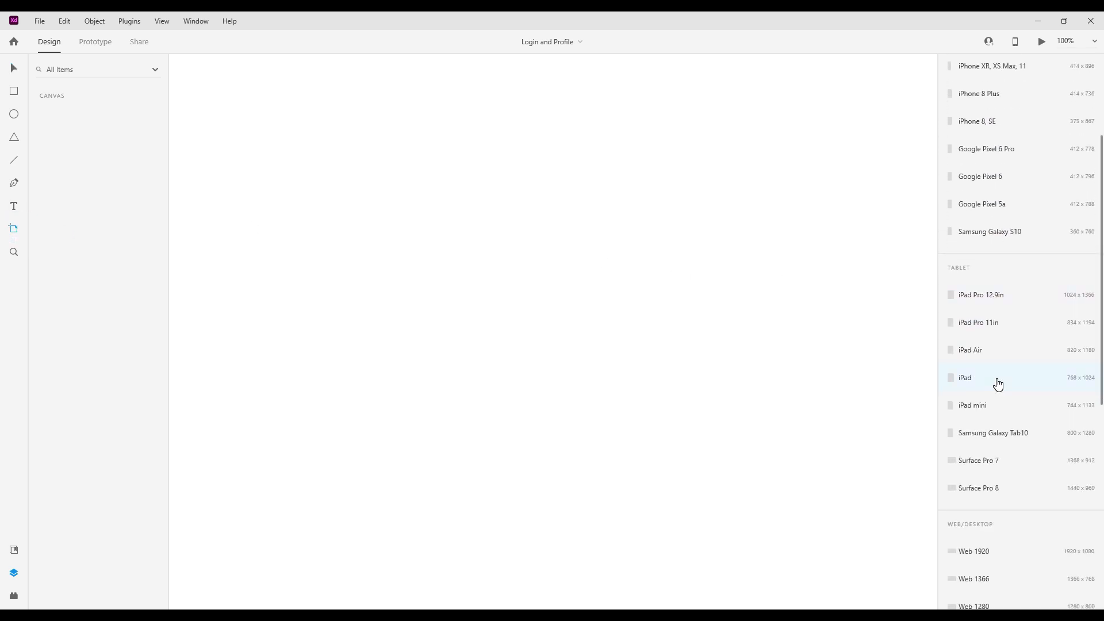
scroll(998, 384, "up", 6)
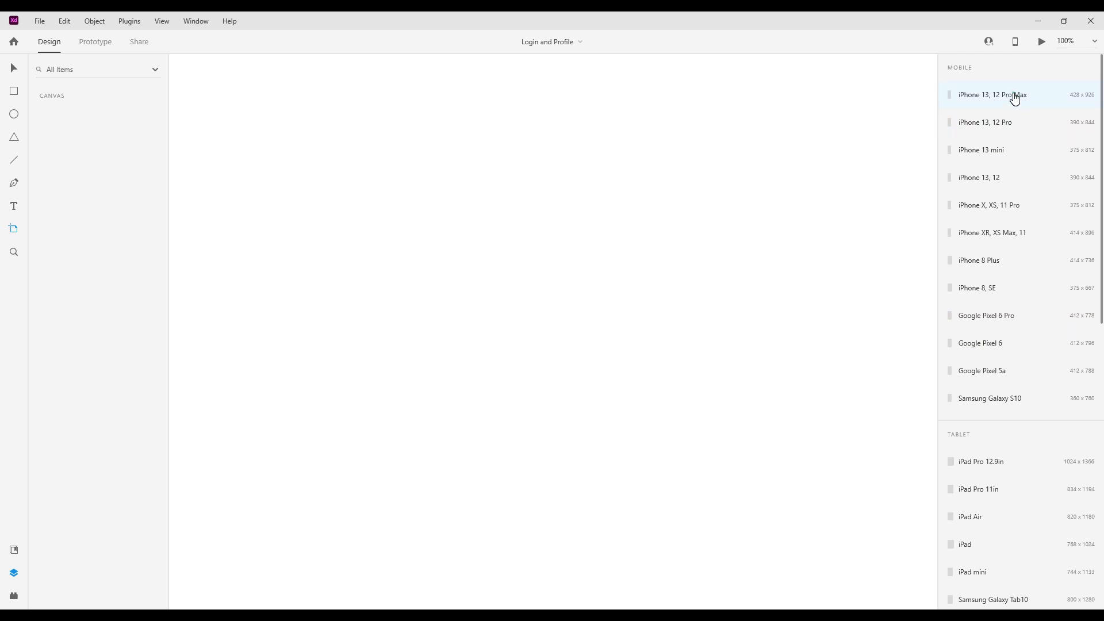
left_click(1015, 98)
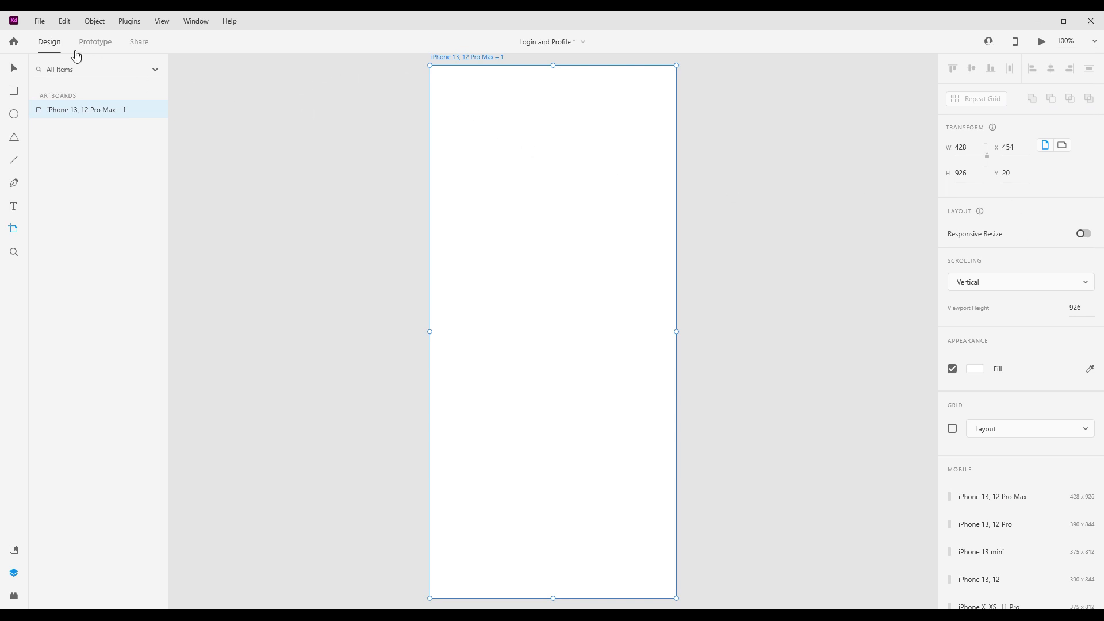
left_click(14, 68)
left_click(499, 188)
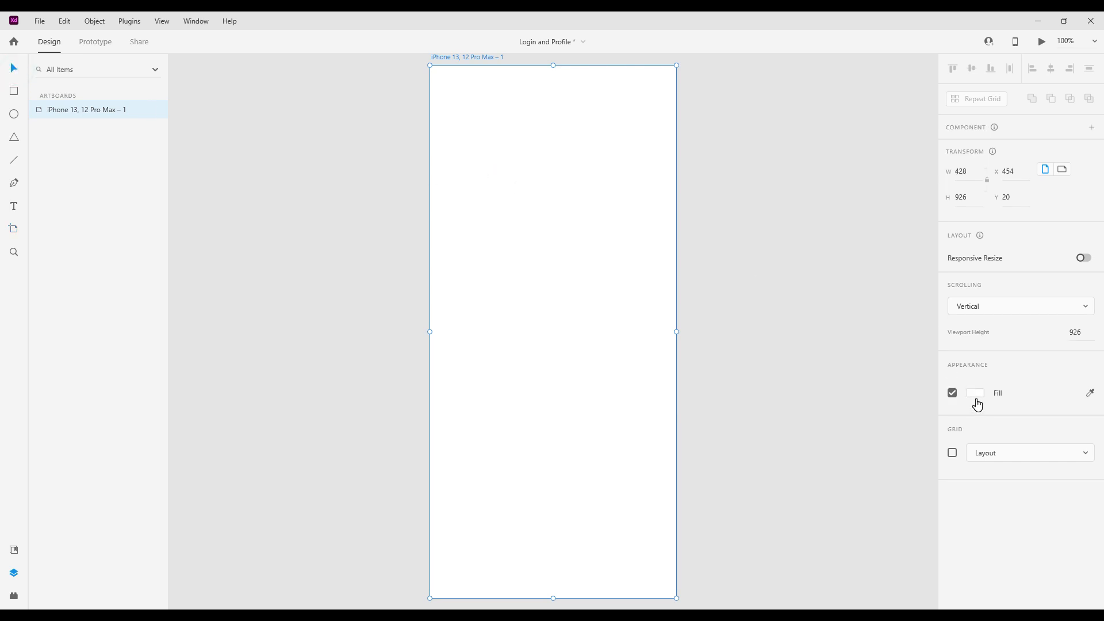
Draw a rectangle about 163 by 59 on the pasteboard above the artboard and remove its border.
left_click(528, 293)
key("space")
left_click_drag(503, 138, 503, 279)
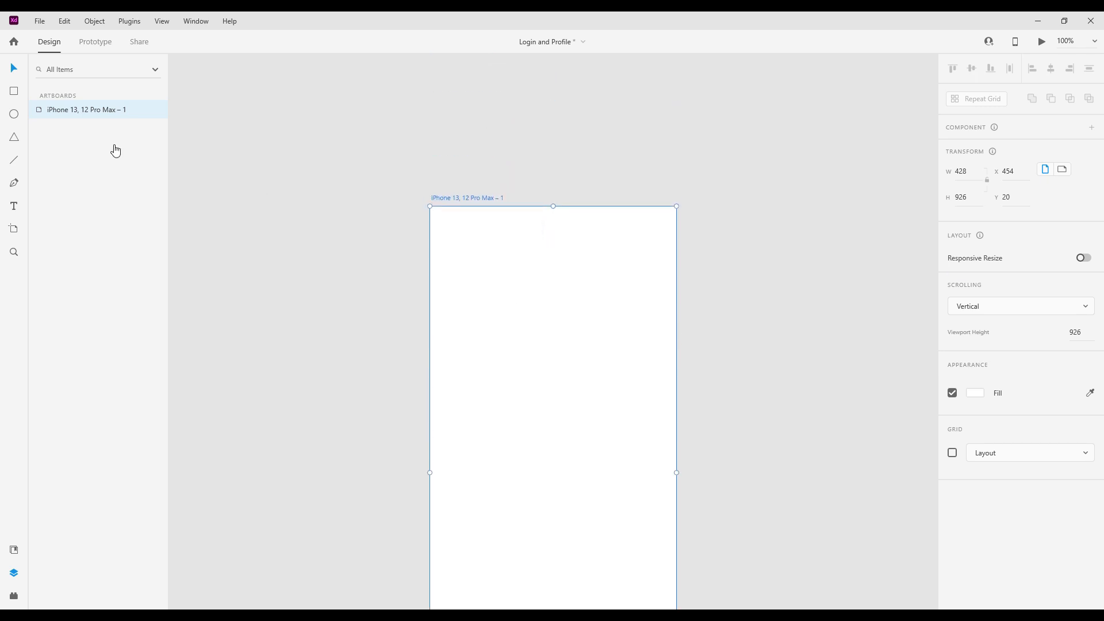
left_click(13, 92)
left_click(600, 166)
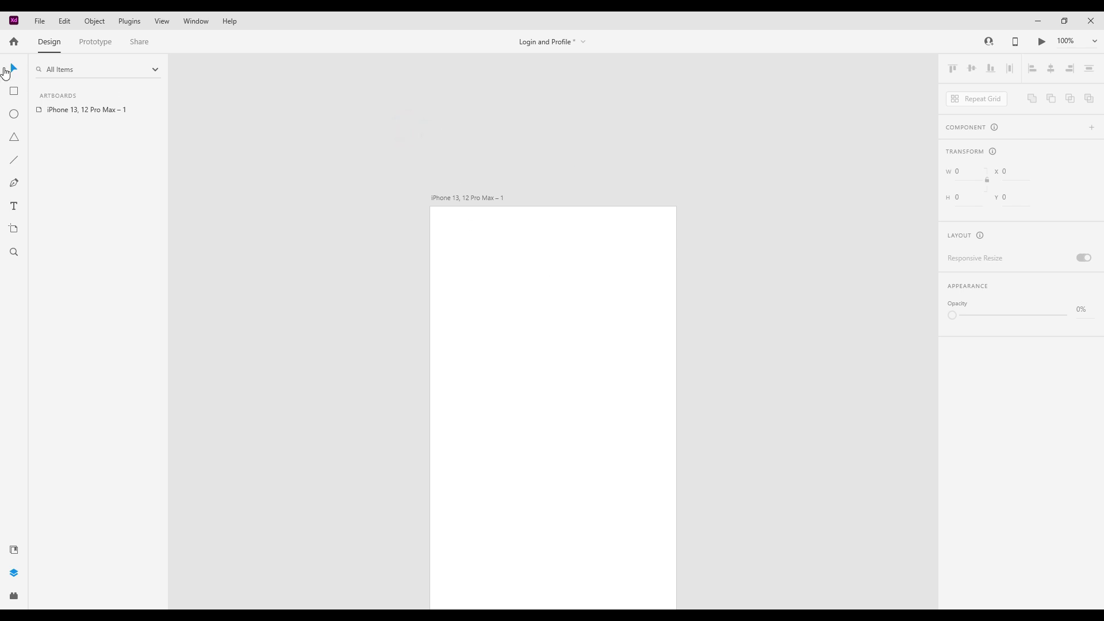
left_click(14, 92)
mouse_move(430, 146)
left_mouse_down()
mouse_move(525, 182)
mouse_move(484, 167)
left_mouse_up()
left_click(14, 68)
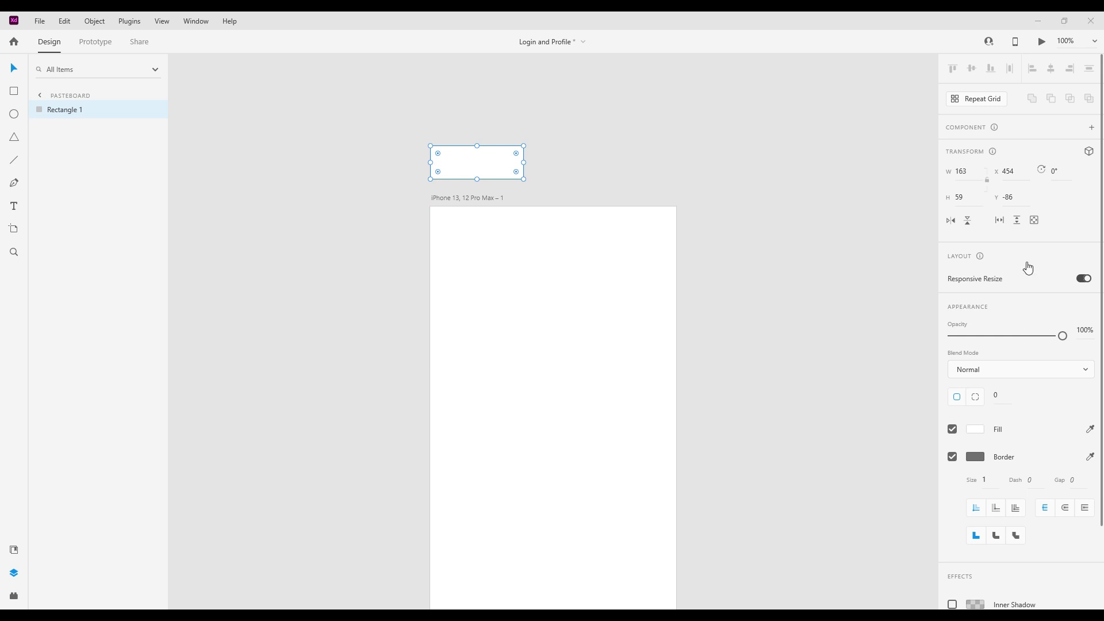
left_click(950, 460)
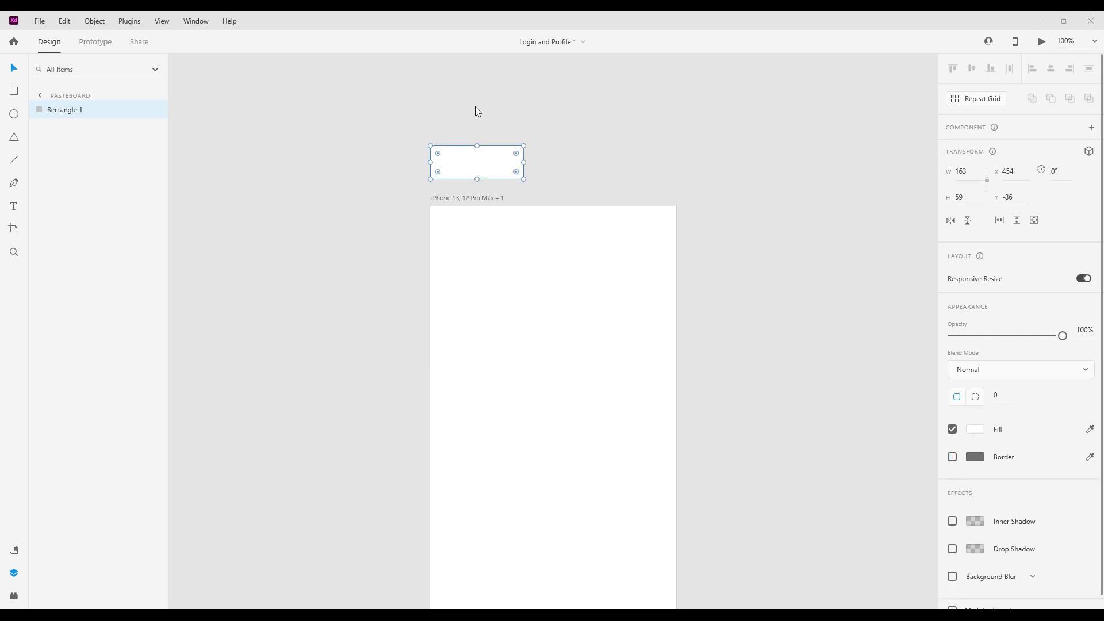
Fill the rectangle with #629696 and save that colour as a swatch.
left_click(979, 434)
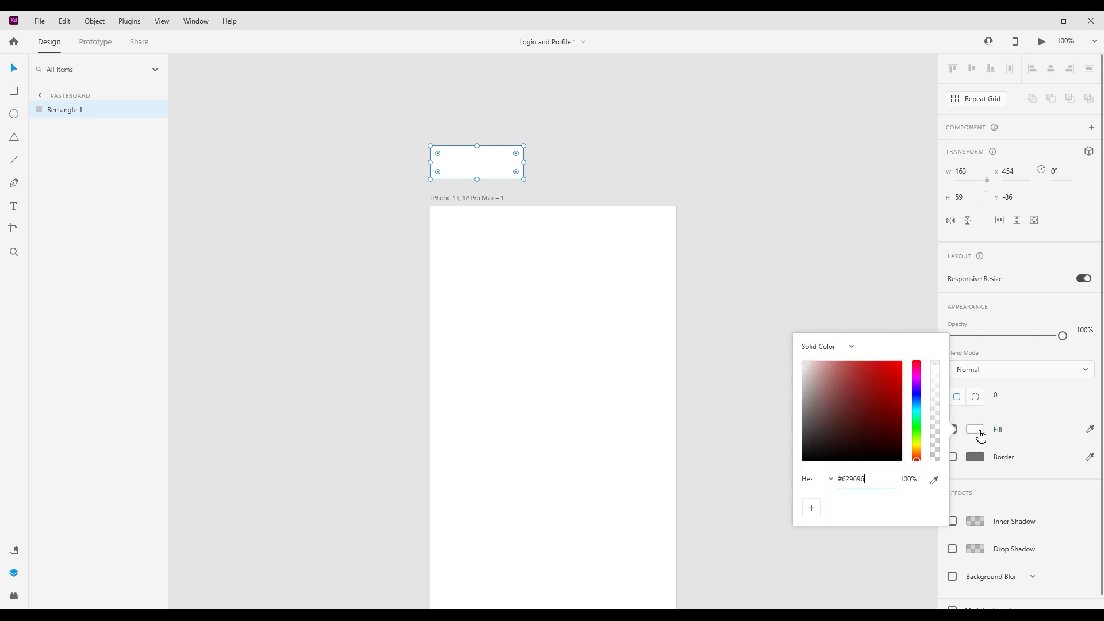
type("629696")
key("Return")
left_click(811, 507)
left_click(470, 175)
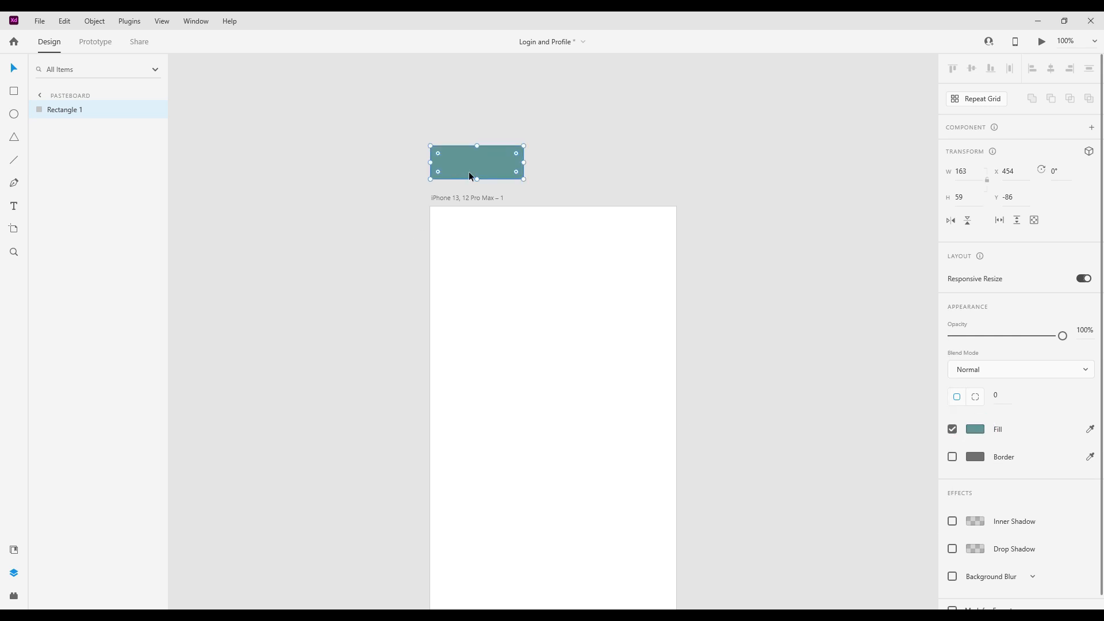
Duplicate the rectangle beside the original, fill the copy with #105759 and save that colour as a swatch.
left_click_drag(485, 167, 584, 168, "alt")
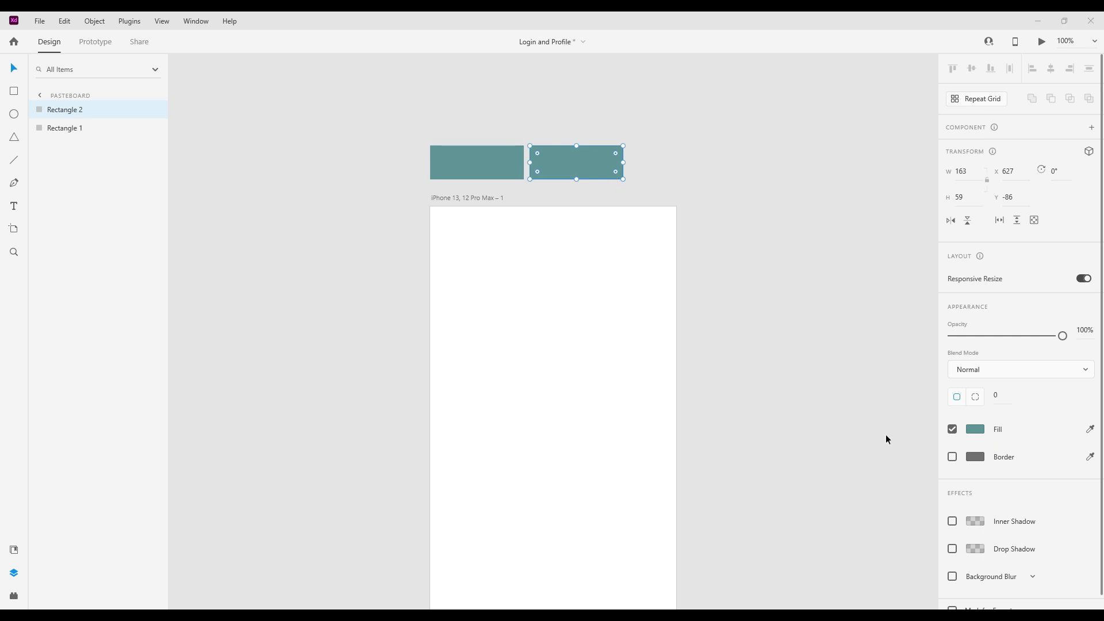
left_click(972, 432)
type("105759")
key("Return")
left_click(810, 508)
Add two more rectangle copies to the palette row, filled with #DD3E39, and save that colour as a swatch.
left_click(586, 162)
left_click_drag(586, 161, 783, 162, "alt")
left_click(973, 432)
type("DD3E39")
key("Return")
left_click(812, 507)
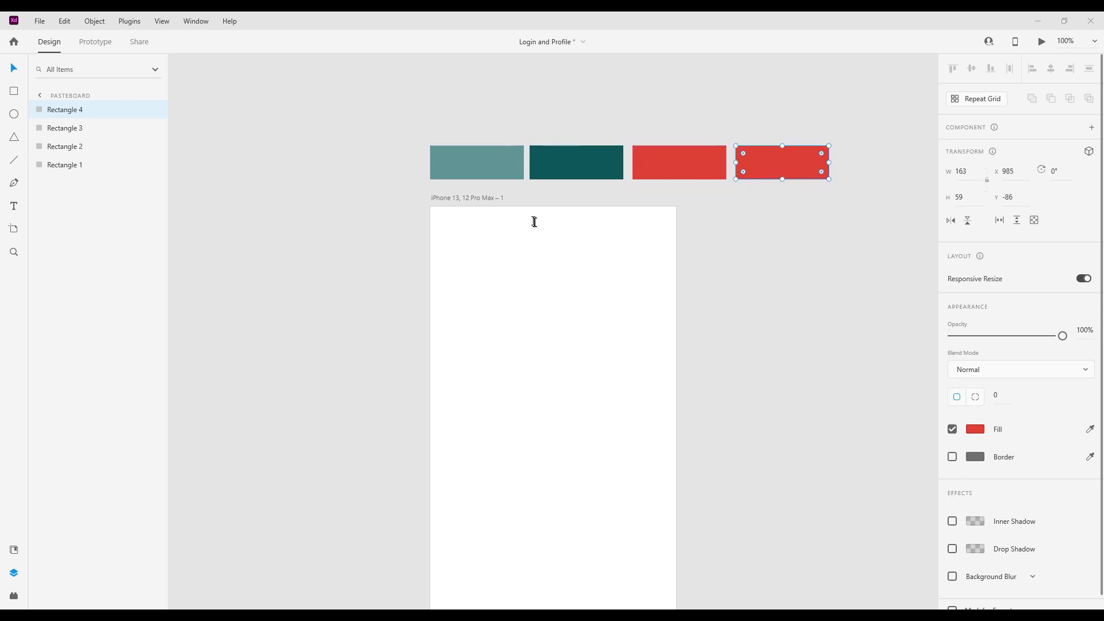
Fill the fourth palette rectangle with the copied off-white colour.
left_click(971, 433)
key("ctrl+v")
left_click(712, 347)
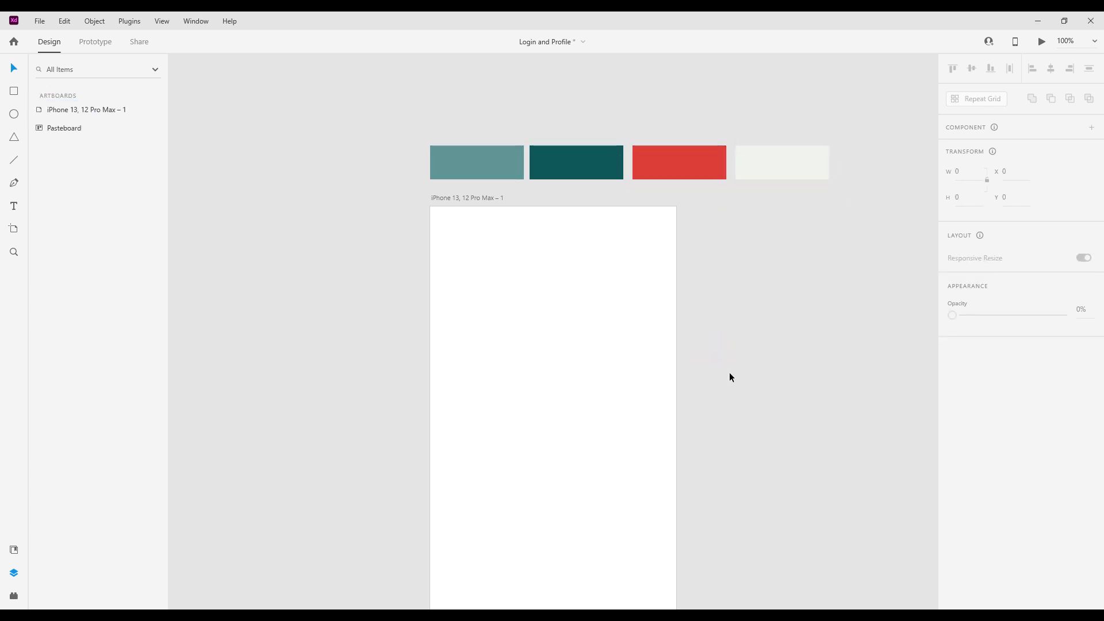
Rename the artboard to "Get started".
left_click(555, 378)
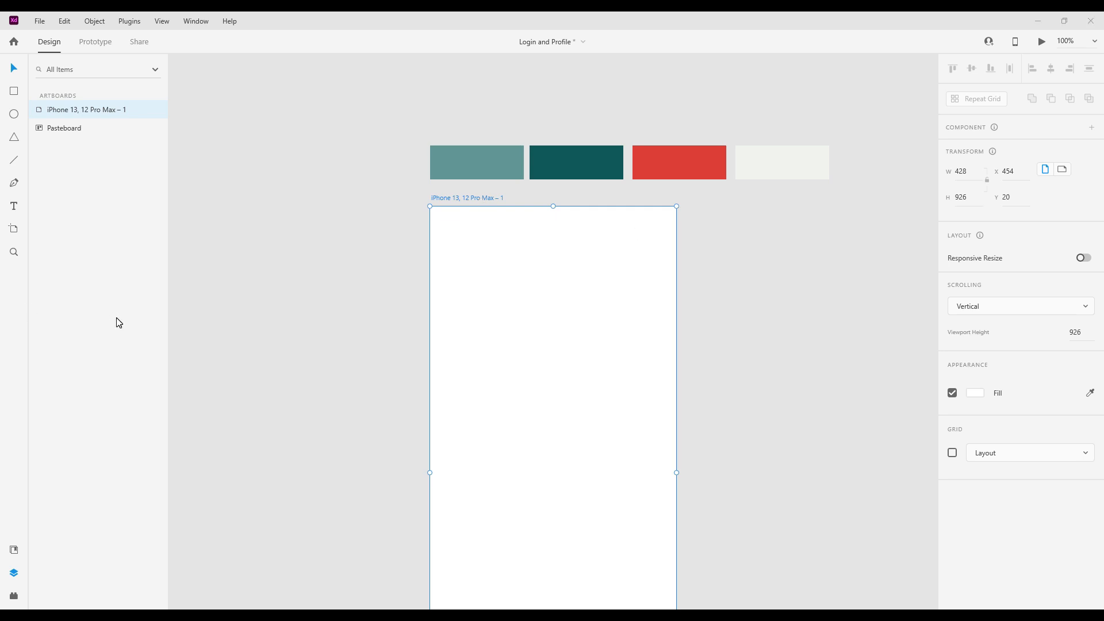
double_click(466, 198)
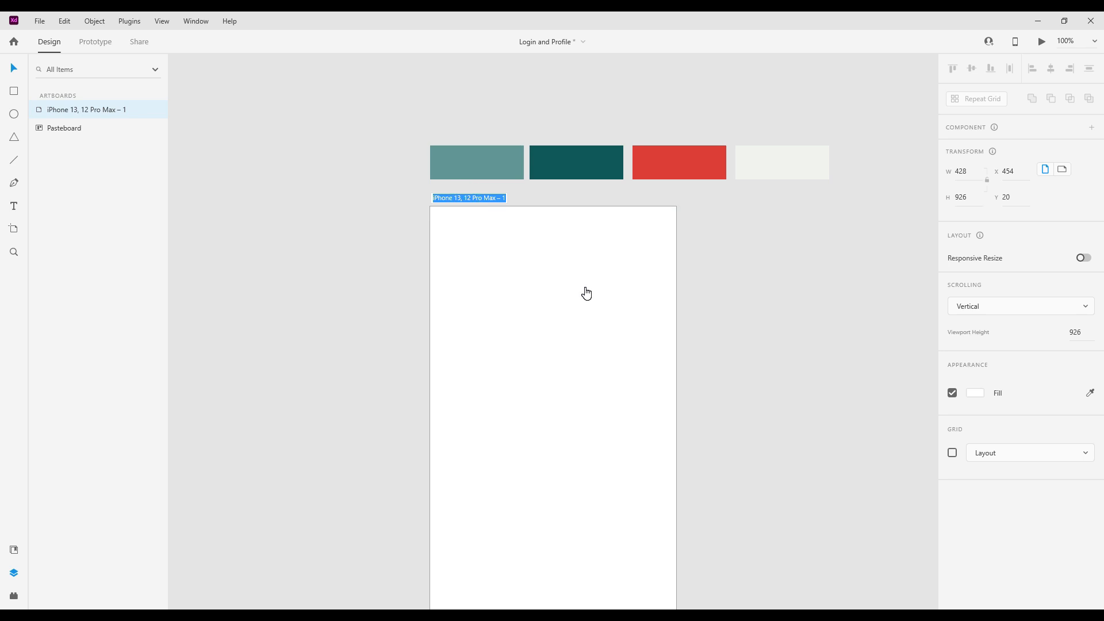
type("Get")
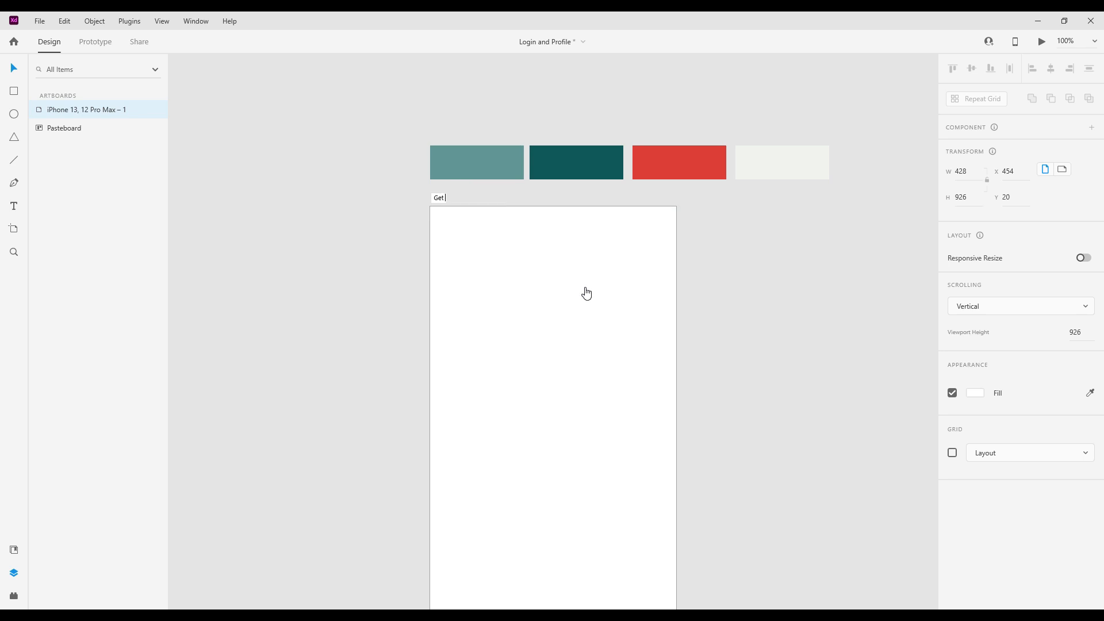
type(" starter")
key("BackSpace")
type("d")
key("Return")
Draw a circle about 70 by 70 in the upper-left corner of the Get started artboard.
left_click(493, 318)
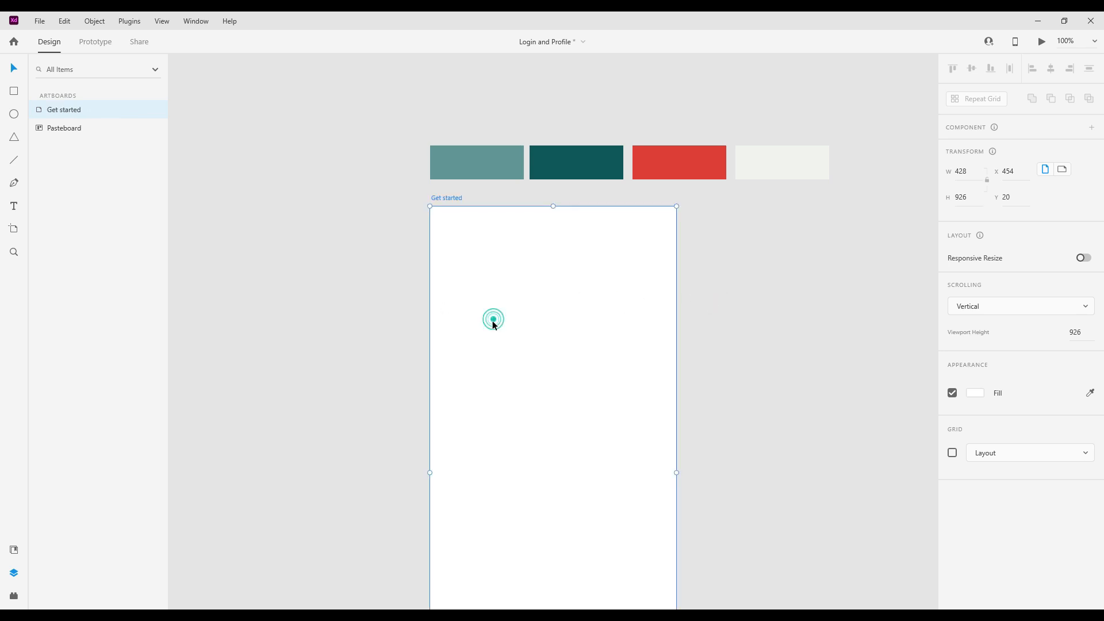
left_click(15, 114)
left_click_drag(456, 241, 477, 257)
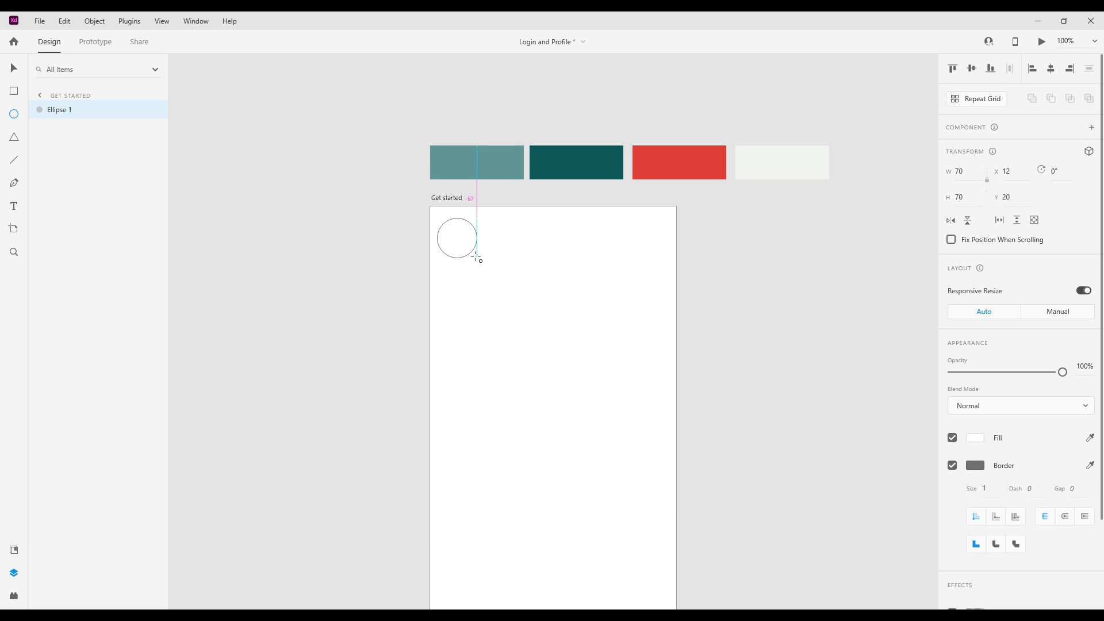
mouse_move(477, 257)
left_mouse_down()
mouse_move(466, 257)
mouse_move(496, 281)
left_mouse_up()
left_click(14, 68)
key("Delete")
left_click(461, 242)
key("Delete")
key("Delete")
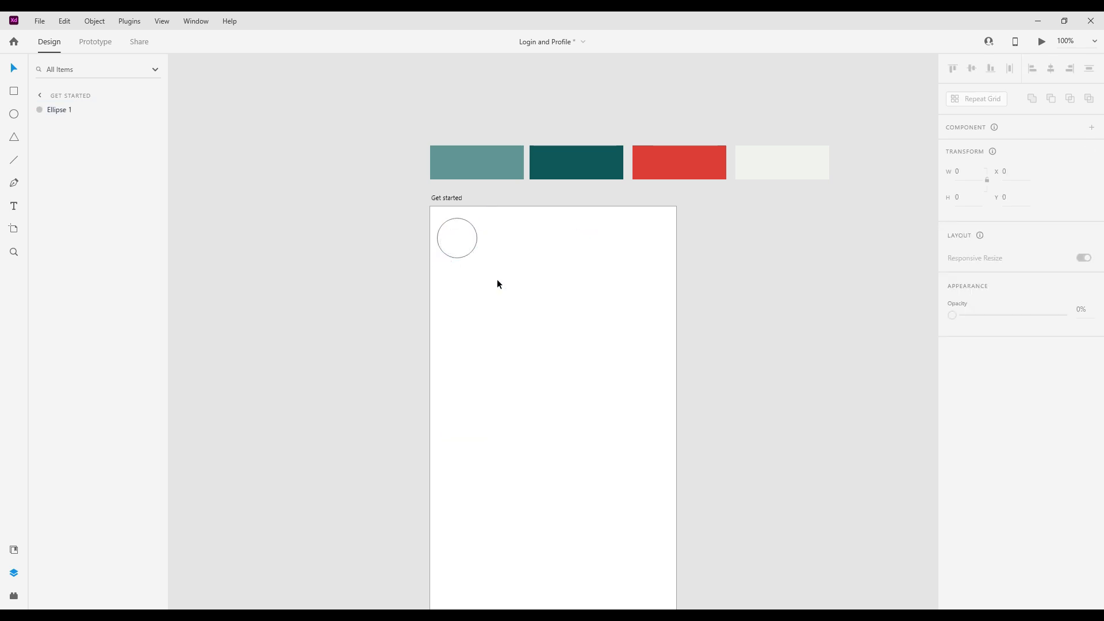
Move the circle to about X 28, Y 40 and resize it to 60 by 60.
mouse_move(469, 254)
left_mouse_down()
mouse_move(484, 264)
mouse_move(470, 260)
left_mouse_up()
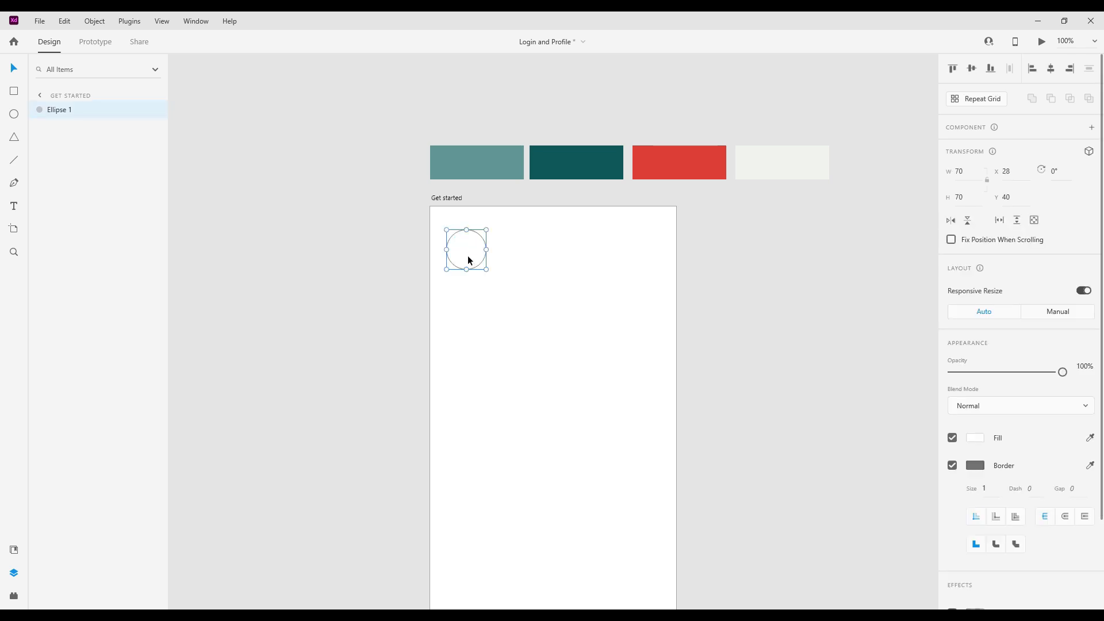
left_click(971, 174)
type("60")
key("Return")
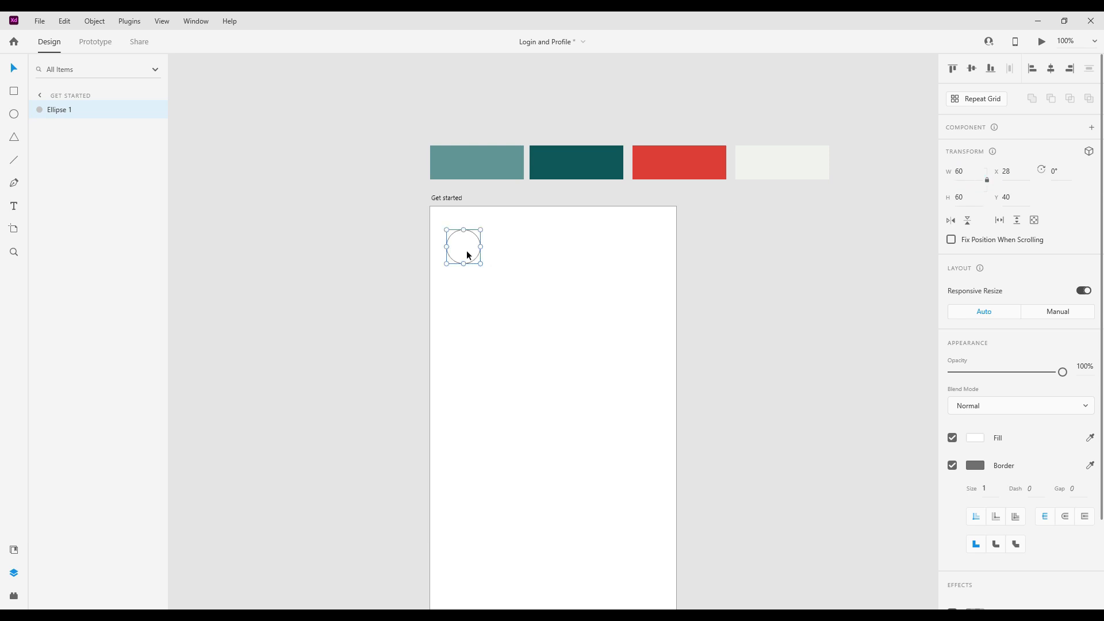
Remove the circle's border and fill it with the saved #629696 swatch.
left_click(952, 465)
left_click(975, 438)
left_click(870, 515)
left_click(464, 248)
key("alt")
left_click(512, 257)
Change the circle's fill to a linear gradient running horizontally across it.
left_click(461, 251)
left_click(976, 438)
left_click(832, 355)
left_click(831, 378)
left_click_drag(463, 264, 447, 248)
left_click(446, 247)
left_click(804, 380)
left_click(483, 285)
Adjust the circle's gradient colours to blend from light cyan to muted teal.
left_click(466, 251)
left_click(975, 438)
left_click(940, 364)
left_click(808, 383)
left_click(864, 524)
left_click_drag(822, 382, 842, 391)
left_click(559, 378)
left_click_drag(483, 335, 491, 305)
left_click(475, 206)
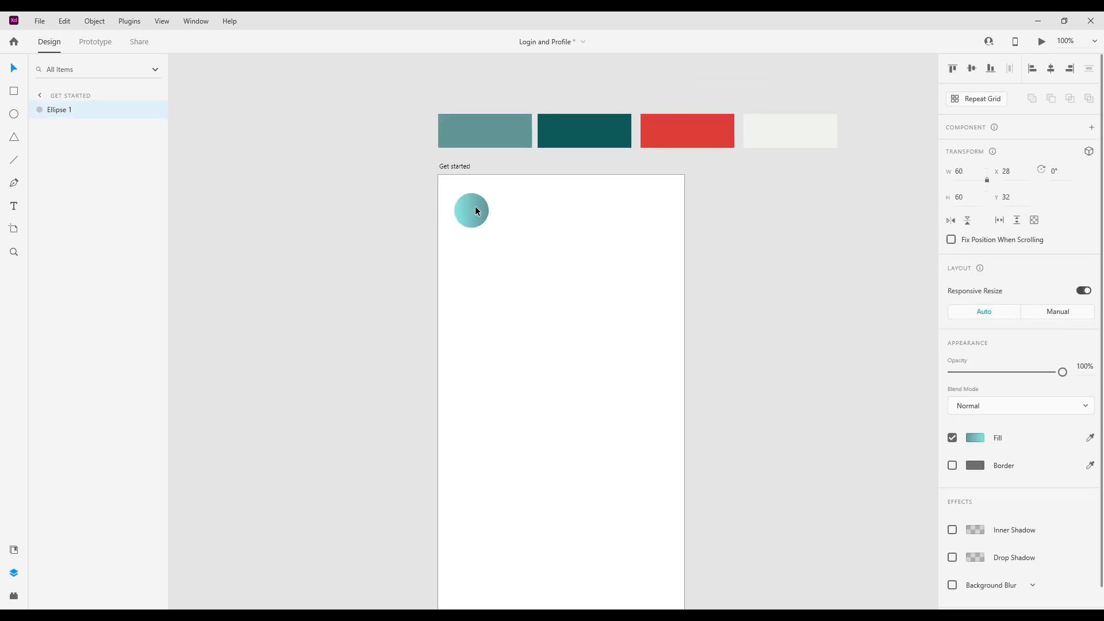
Add the letter "S" as text on top of the gradient circle.
left_click(13, 206)
left_click(468, 218)
type("S")
left_click(13, 68)
left_click_drag(476, 210, 471, 215)
Give the letter S a white fill and set its font size to 40.
scroll(981, 537, "down", 2)
left_click(975, 553)
left_click(804, 444)
left_click(473, 219)
left_click(960, 308)
type("40")
key("Return")
Centre the letter S horizontally on the gradient circle.
left_click_drag(474, 216, 473, 215)
left_click(483, 216, "shift")
scroll(1025, 88, "up", 1)
left_click(1051, 68)
left_click(712, 329)
Show the column layout grid on the Get started artboard.
left_click_drag(565, 317, 591, 266)
left_click(14, 90)
left_click(11, 182)
key("ctrl+shift+apostrophe")
left_click(14, 68)
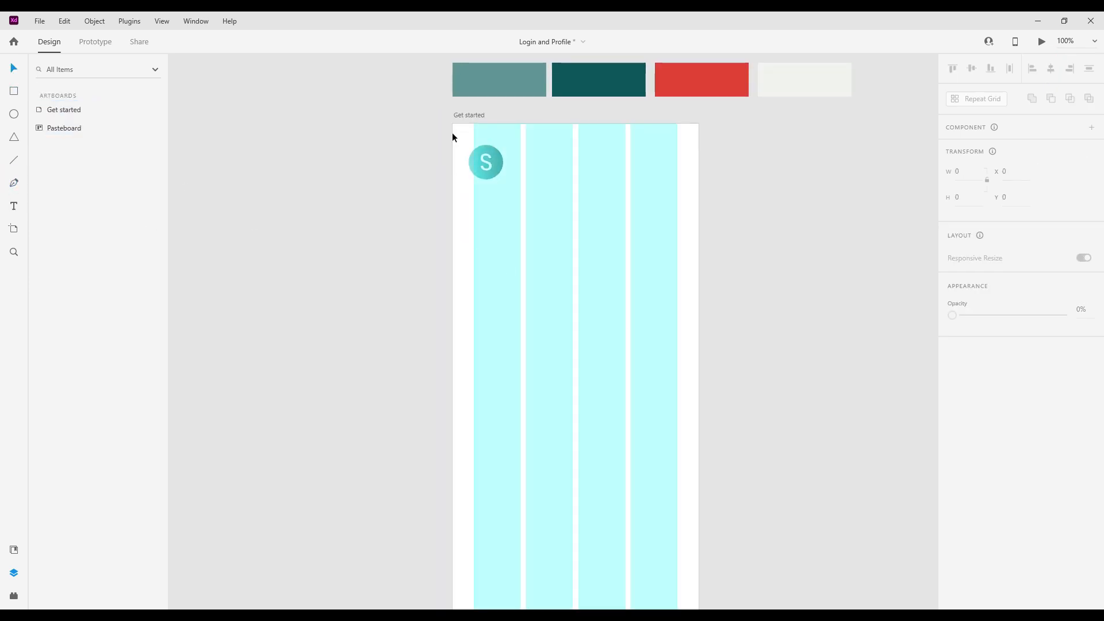
Group the circle and letter S, name the group "Logo", and align it with the first grid column's edge.
left_click_drag(457, 174, 507, 154)
key("ctrl+g")
double_click(67, 109)
type("Logo")
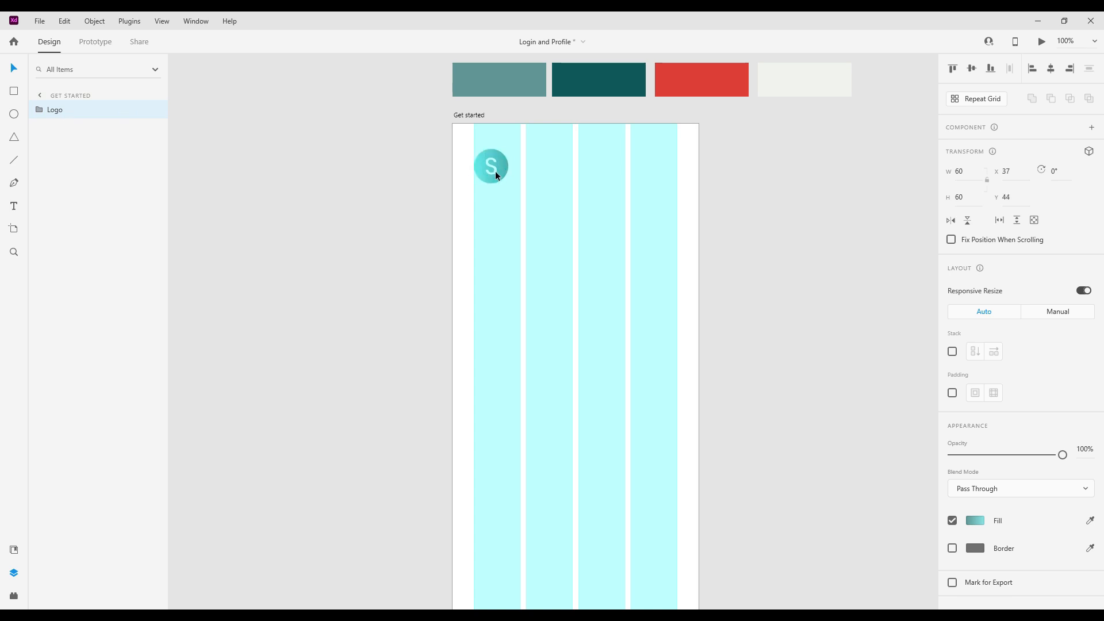
scroll(540, 367, "down", 2)
scroll(539, 368, "up", 1)
left_click(563, 264)
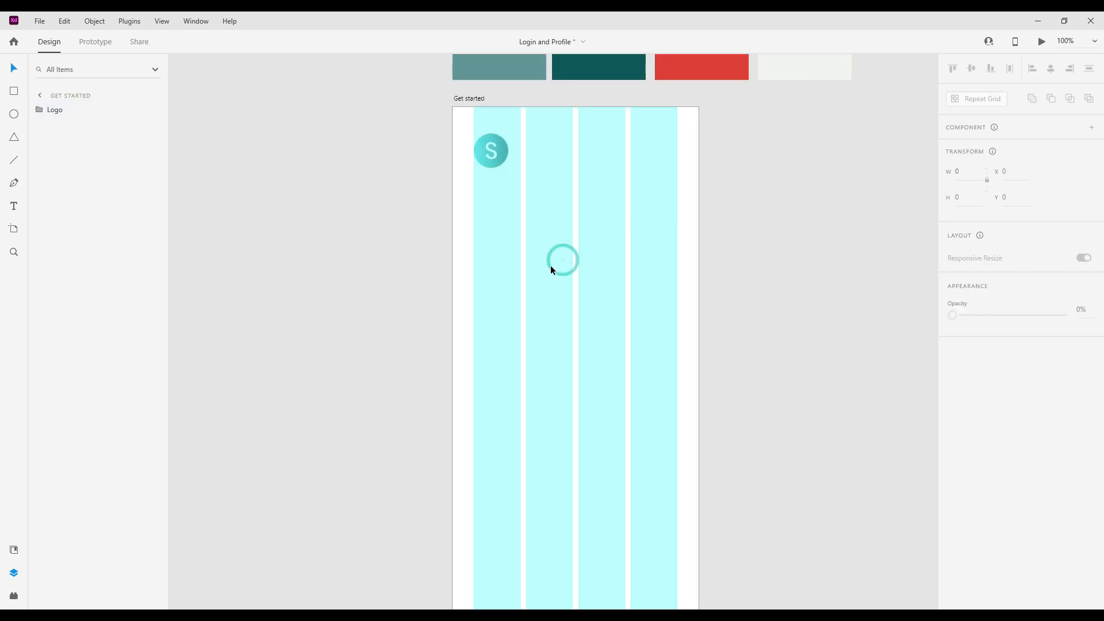
scroll(570, 403, "down", 3)
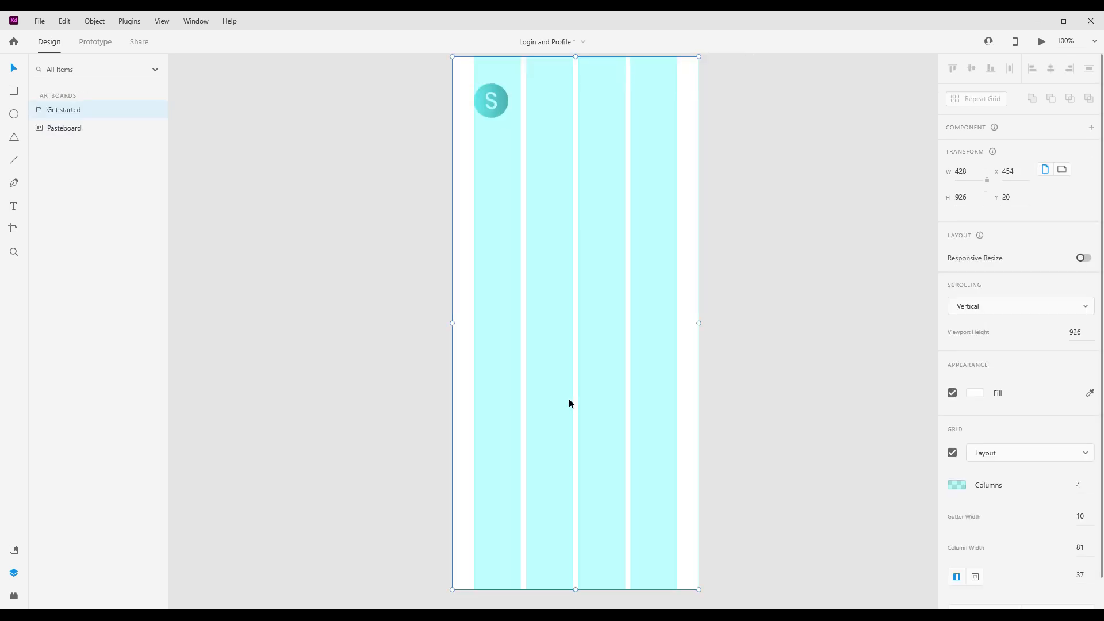
left_click(505, 237)
scroll(505, 237, "up", 3)
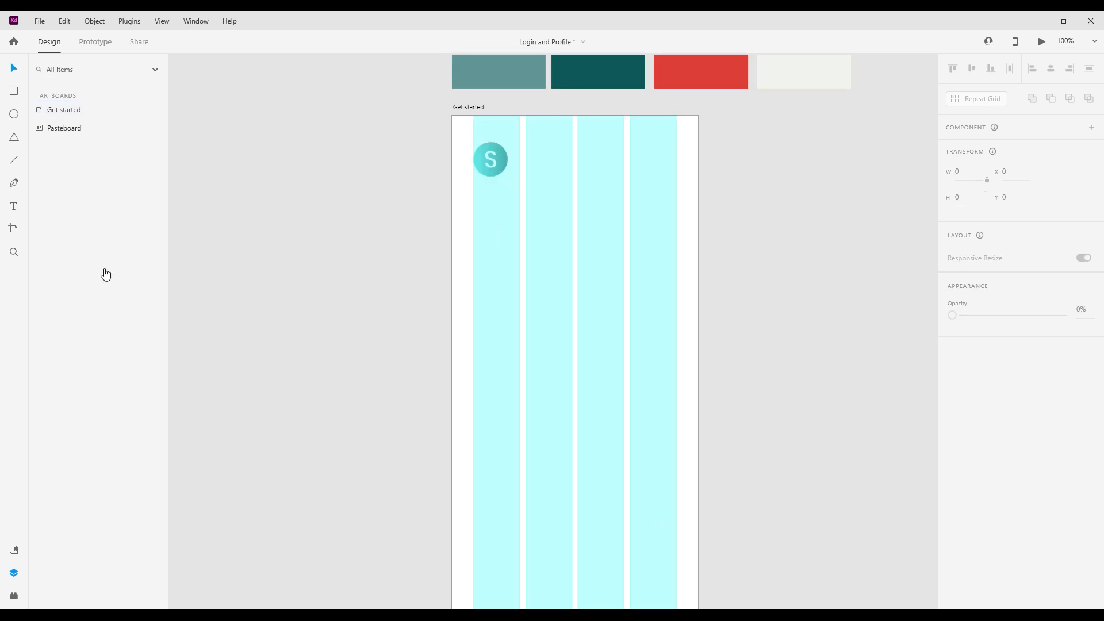
Draw a closed parallelogram with the Pen tool below the logo, rising from the first grid column to the fourth column's outer edge.
left_click(15, 183)
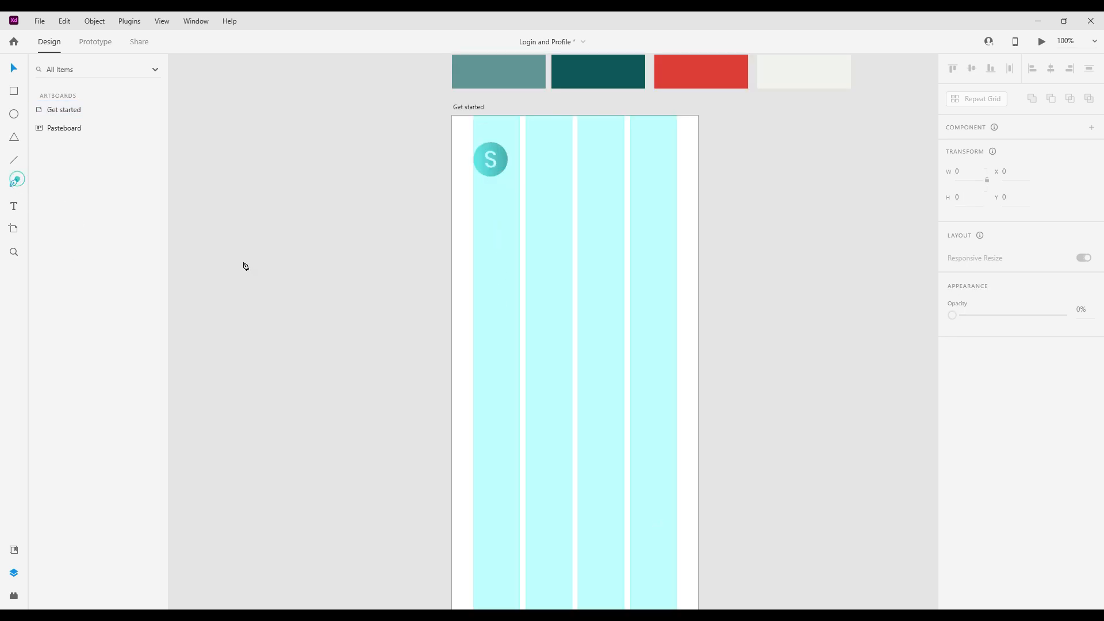
left_click(473, 309)
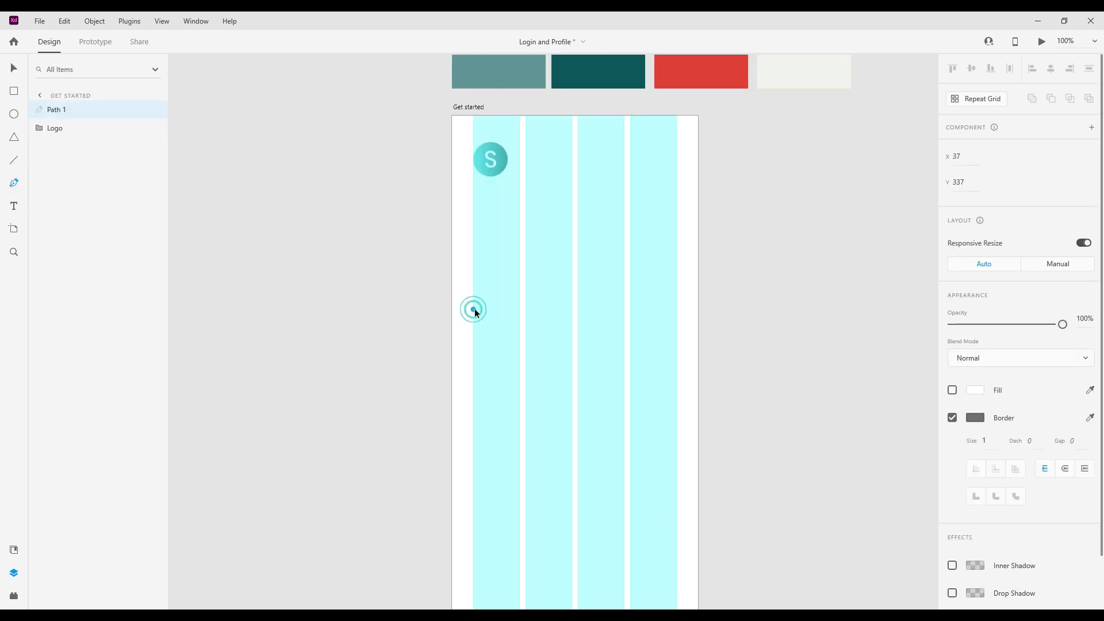
left_click(677, 258)
left_click(676, 319)
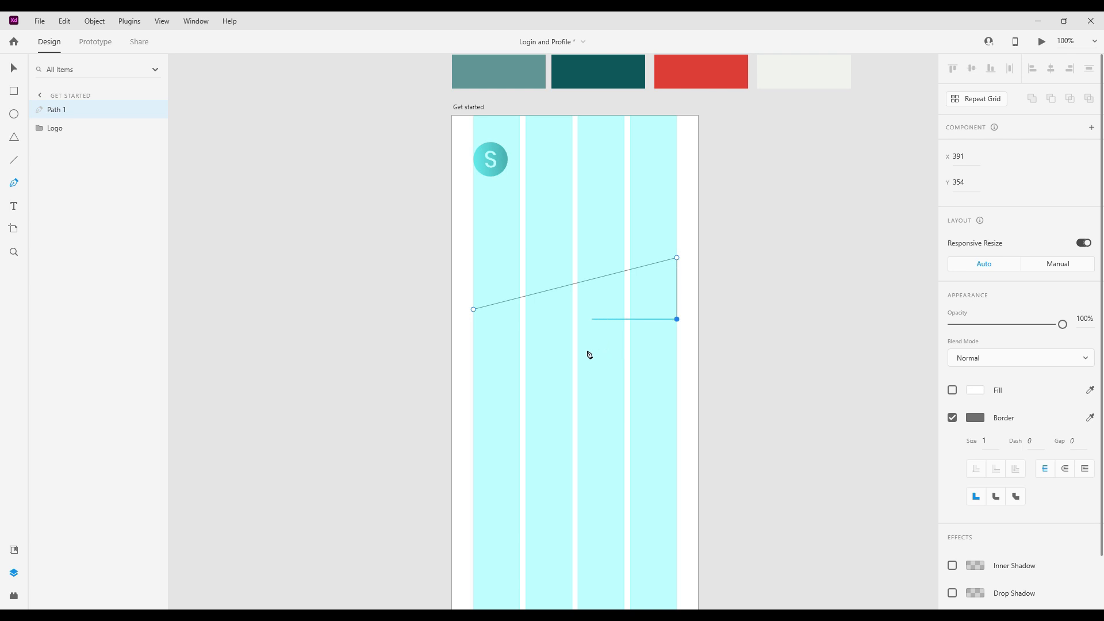
left_click(474, 377)
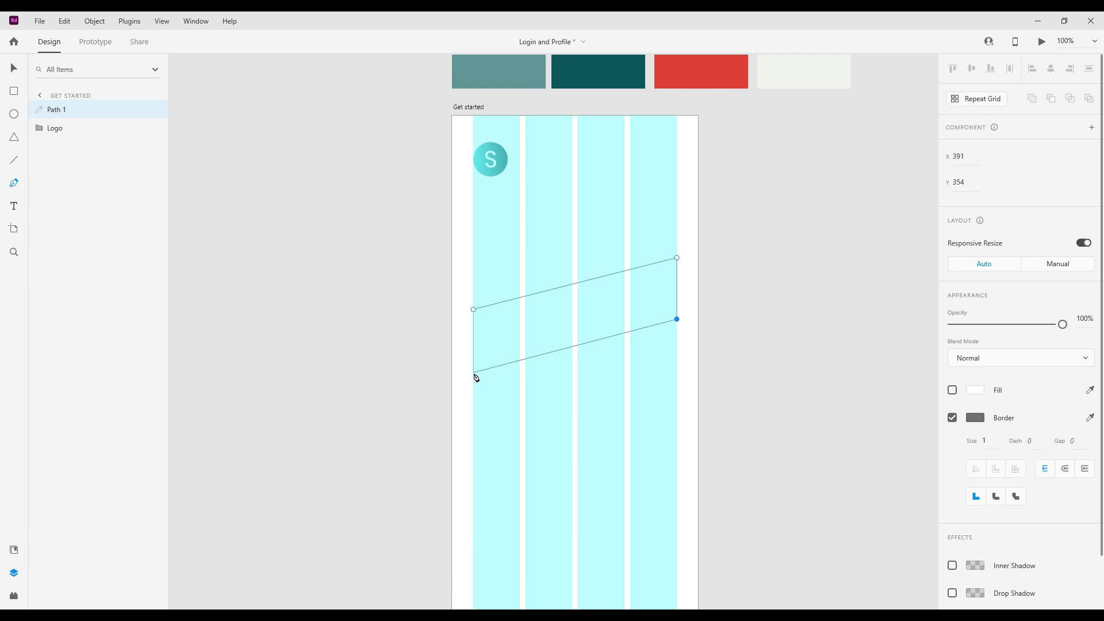
left_click(475, 375)
left_click(473, 310)
Remove the parallelogram's border and fill it with the red palette colour #DD3E39.
left_click(952, 418)
left_click(952, 390)
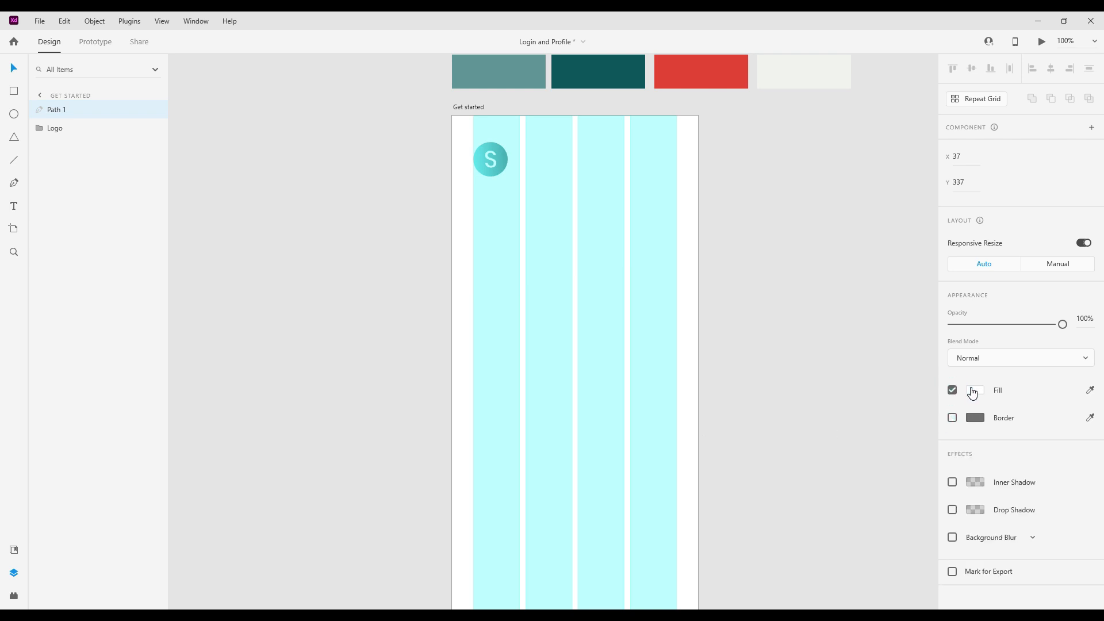
left_click(975, 391)
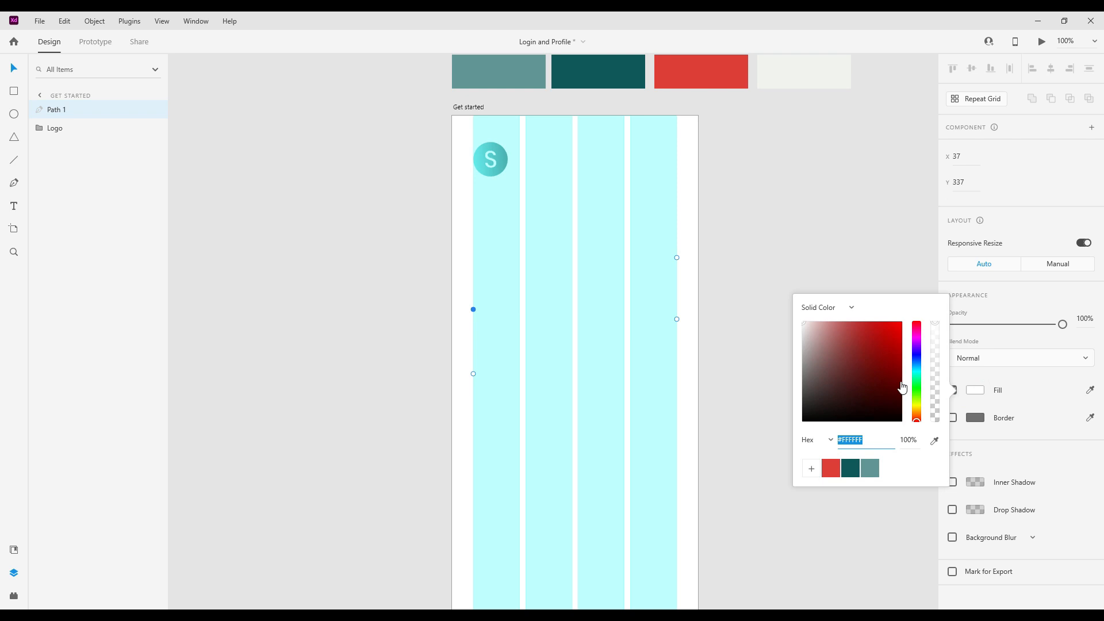
left_click(835, 325)
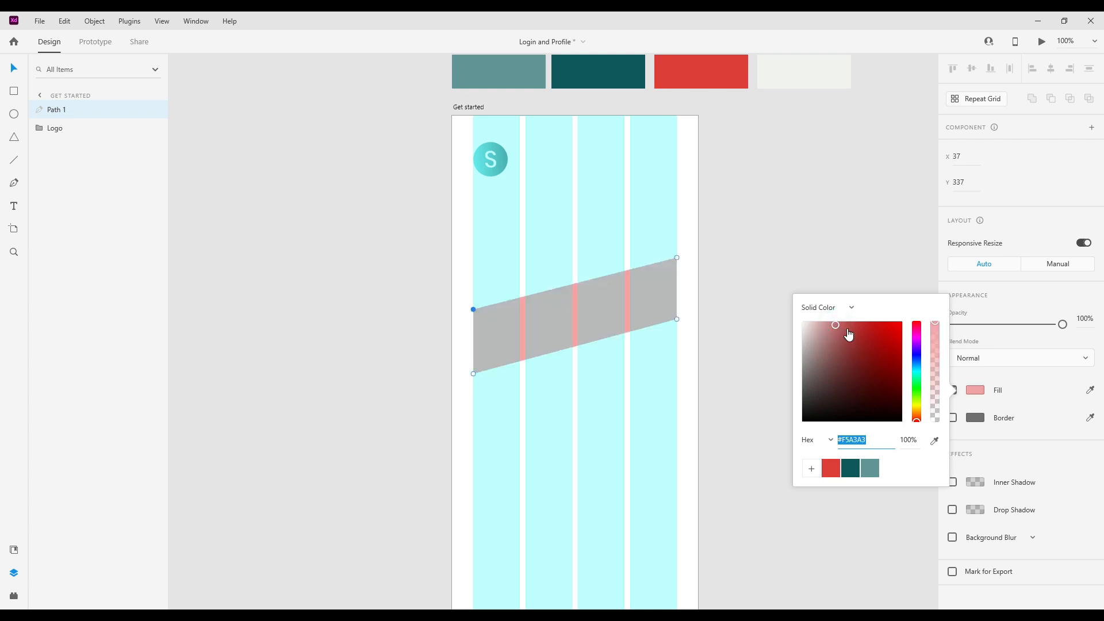
left_click(831, 467)
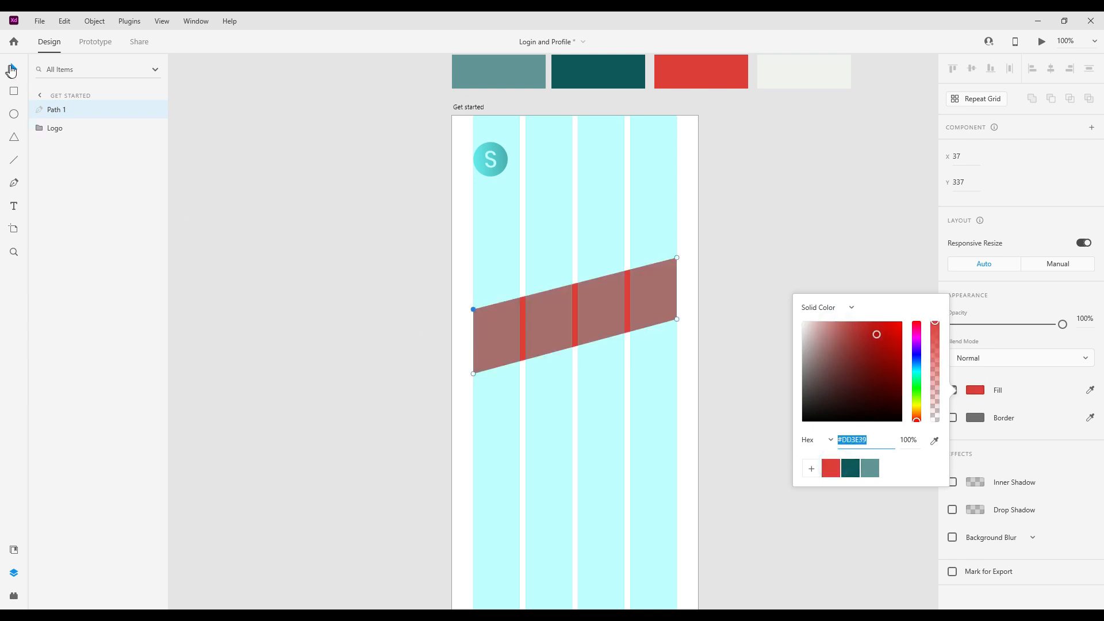
left_click(12, 69)
left_click(406, 350)
left_click(547, 343)
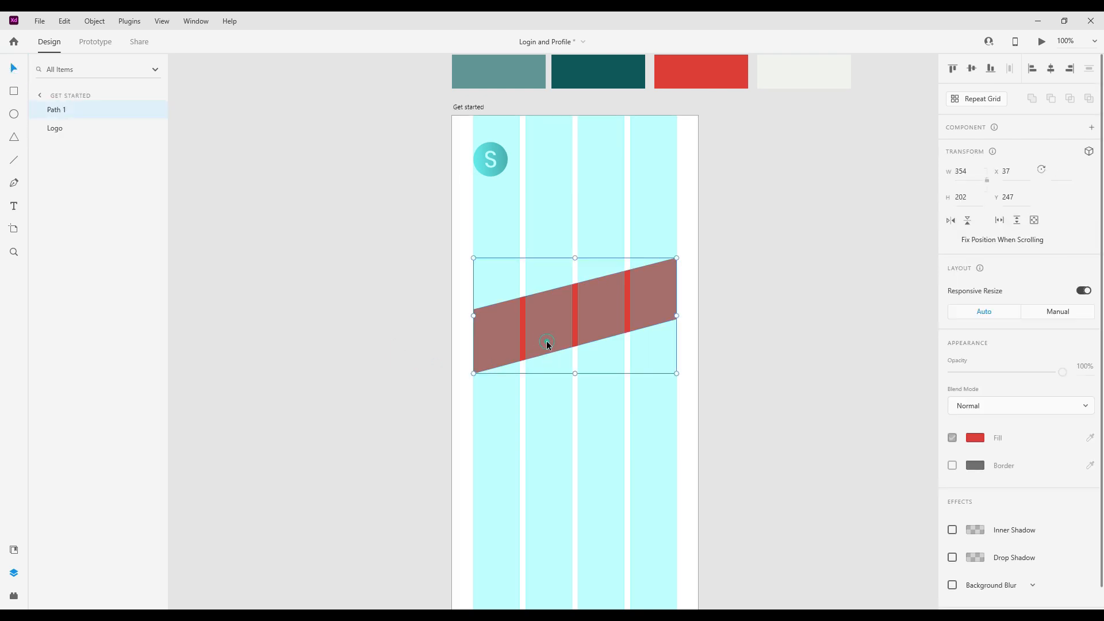
Hide the column layout grid and move the red parallelogram up, closer to the logo.
key("ctrl+shift+apostrophe")
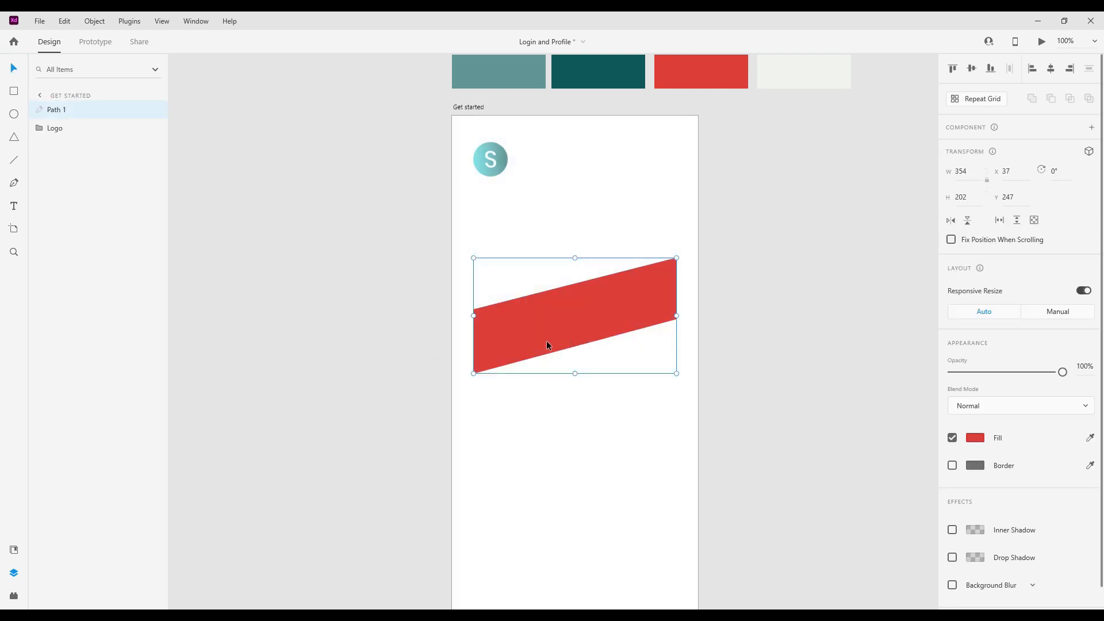
left_click(584, 386)
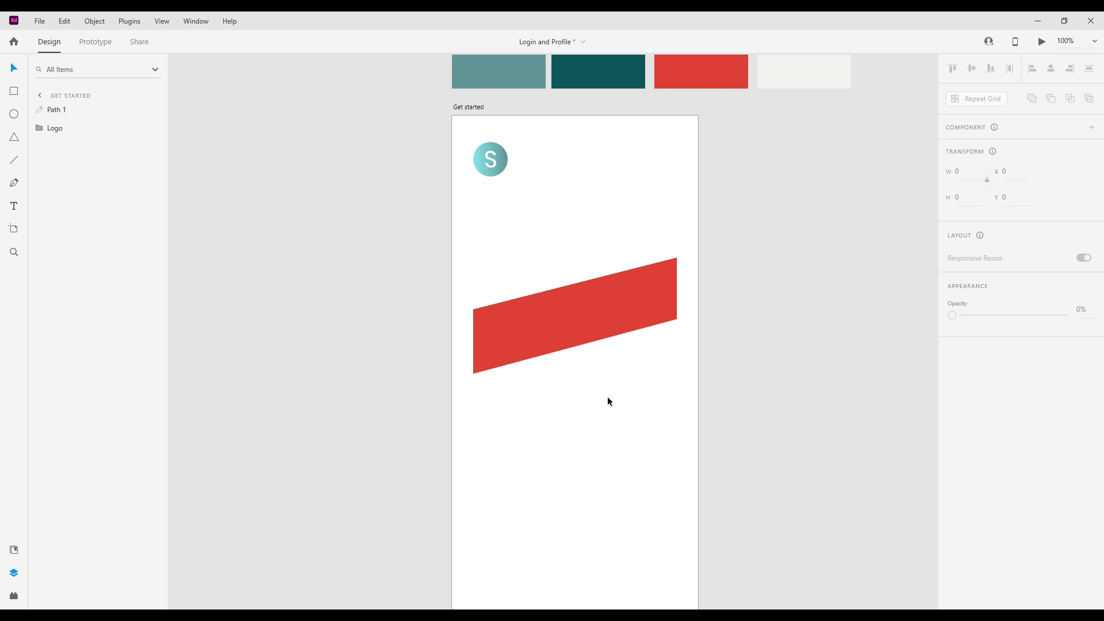
left_click(582, 311)
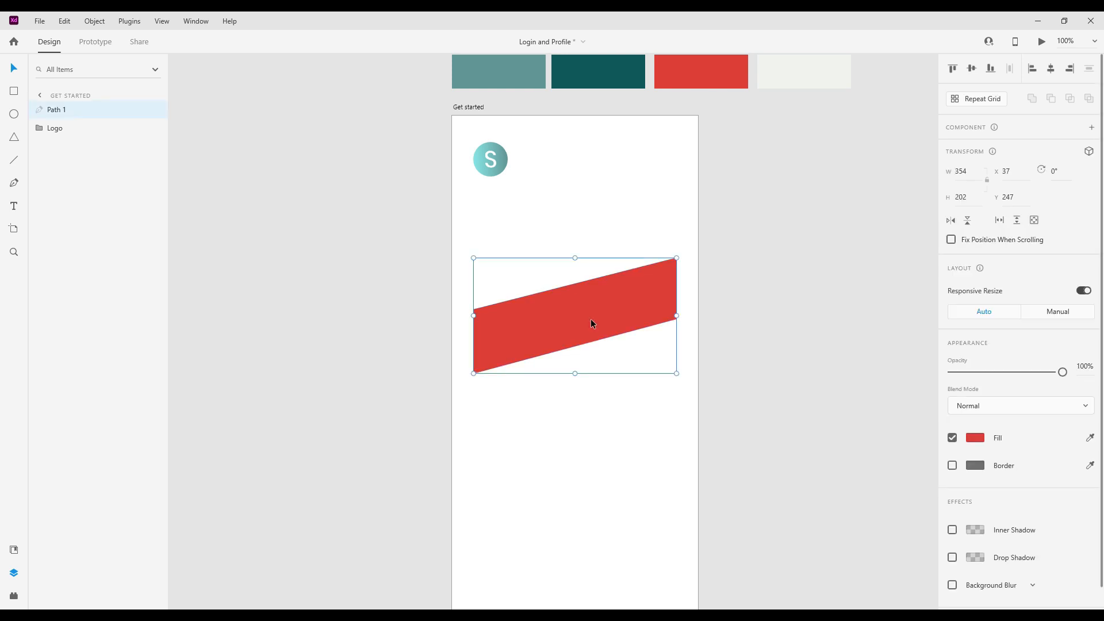
left_click_drag(590, 316, 590, 272)
left_click(792, 426)
left_click_drag(578, 351, 622, 347)
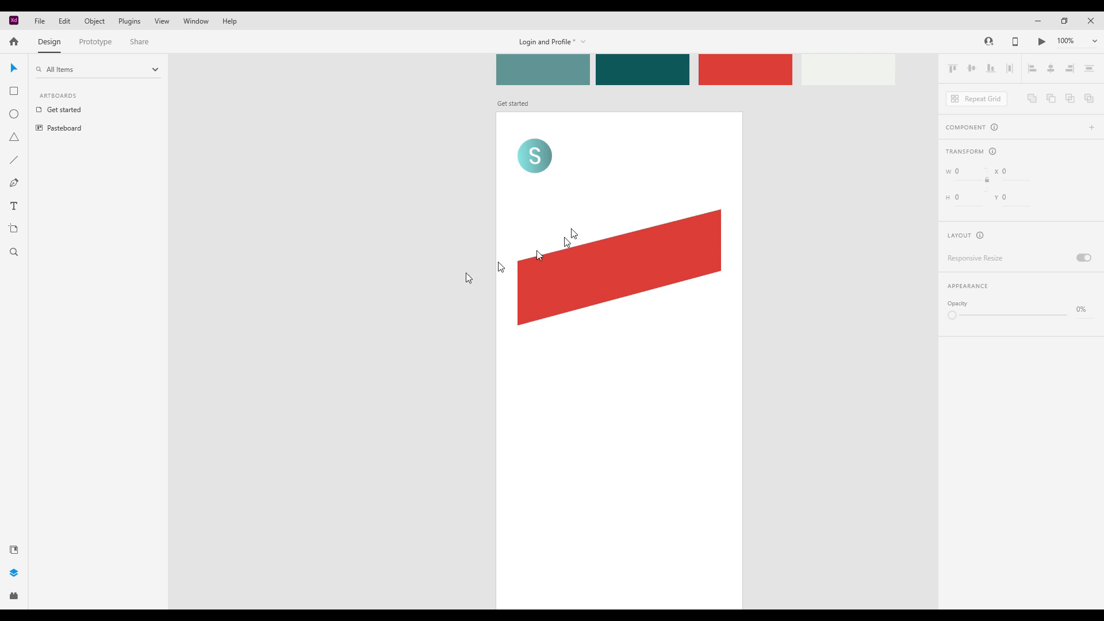
Import the cut-out photo of the woman, scale it to about 286 × 428, and place it over the red parallelogram.
left_click_drag(1027, 261, 631, 378)
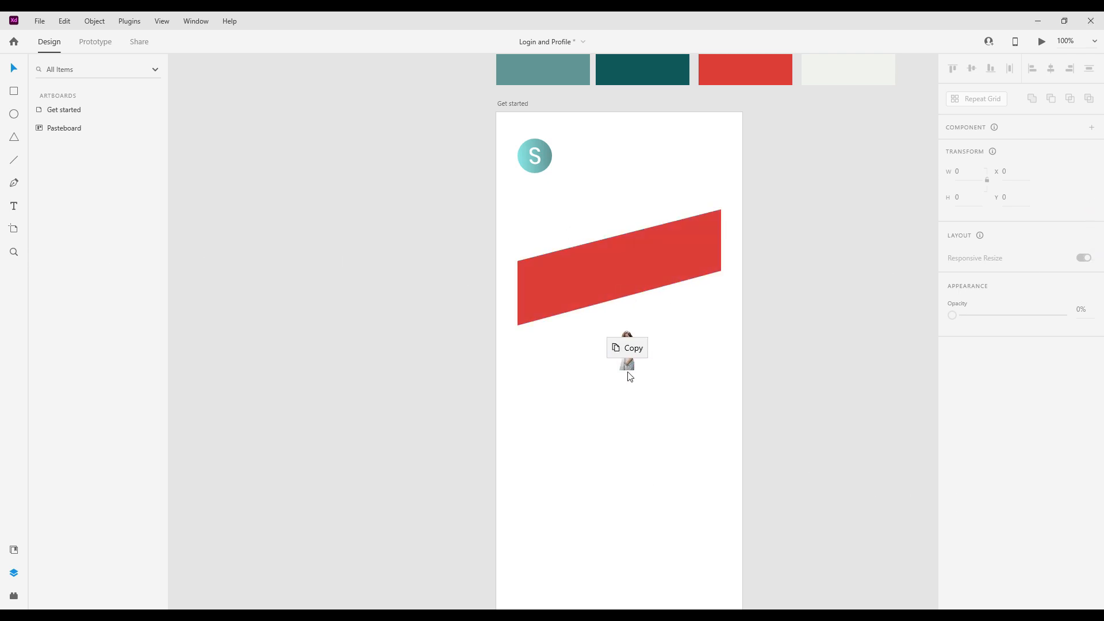
left_click_drag(805, 492, 608, 257)
left_click_drag(428, 134, 520, 234)
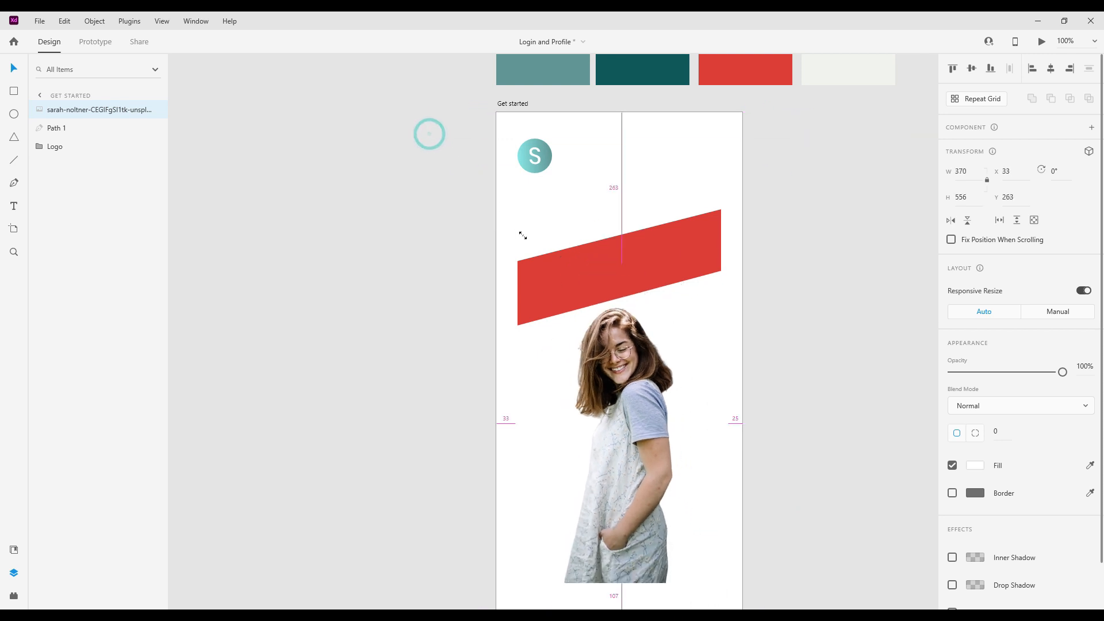
left_click_drag(644, 452, 647, 323)
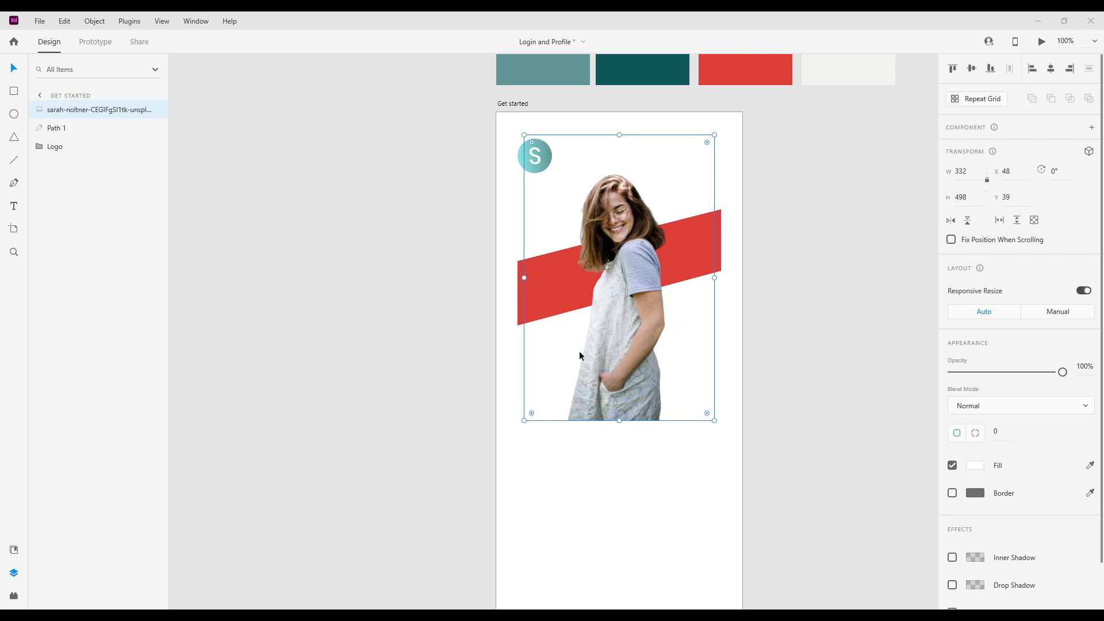
left_click_drag(619, 332, 619, 310)
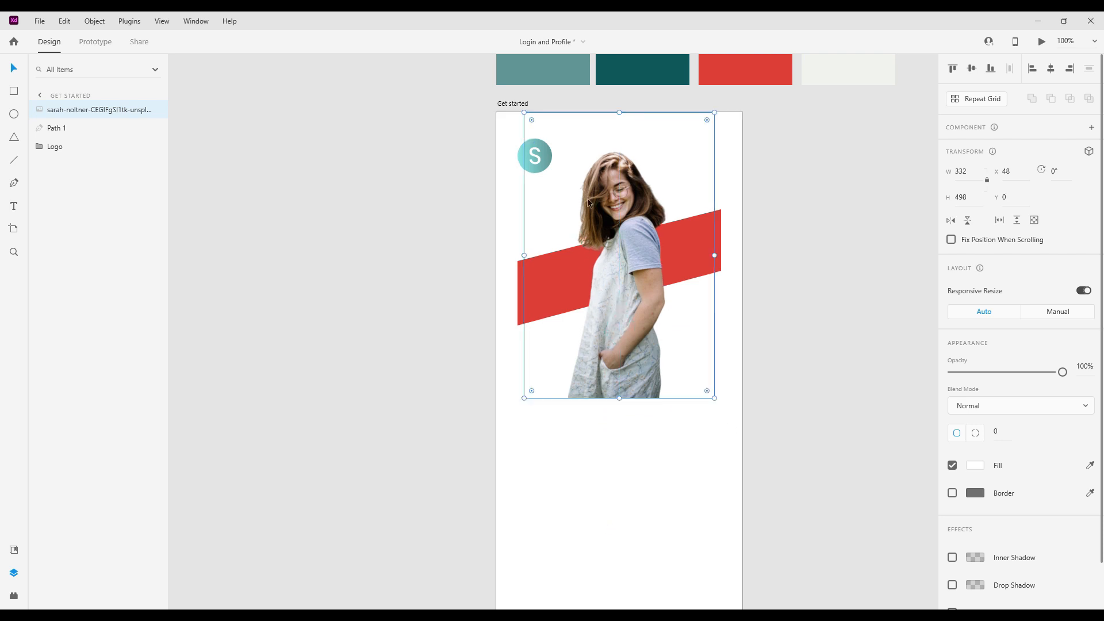
left_click_drag(526, 119, 537, 133)
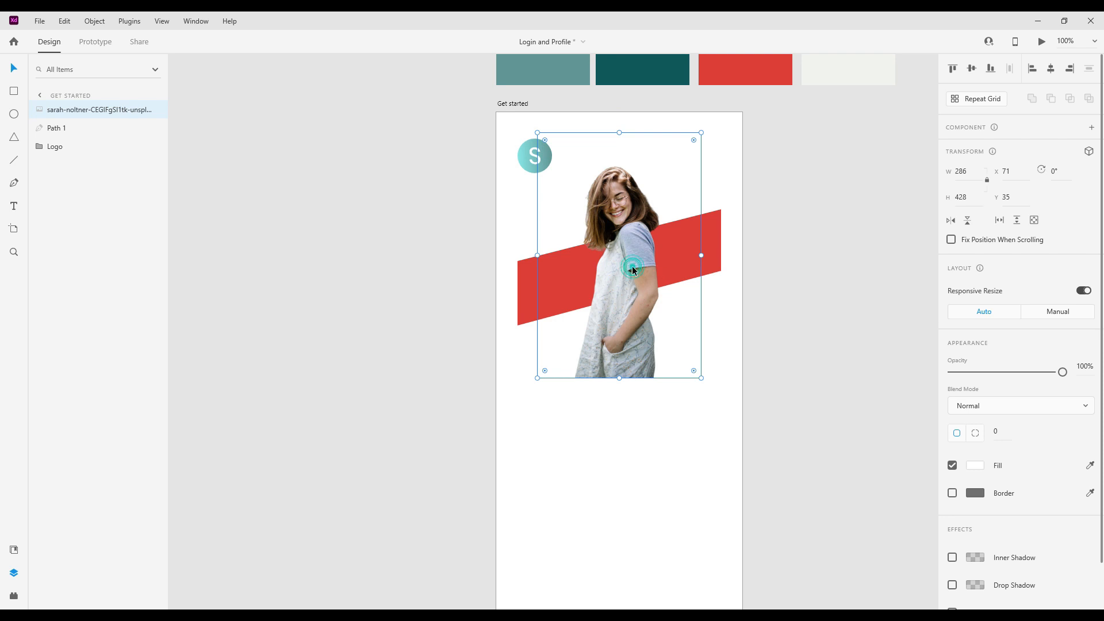
left_click_drag(633, 265, 631, 265)
left_click(681, 261)
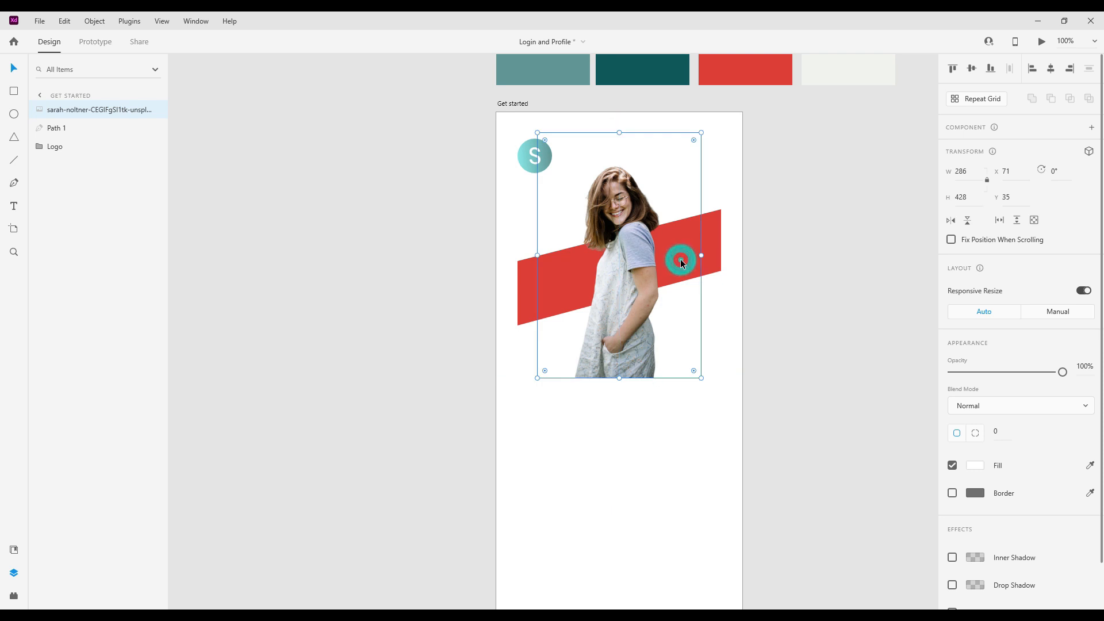
left_click(710, 256)
left_click_drag(697, 248, 695, 313)
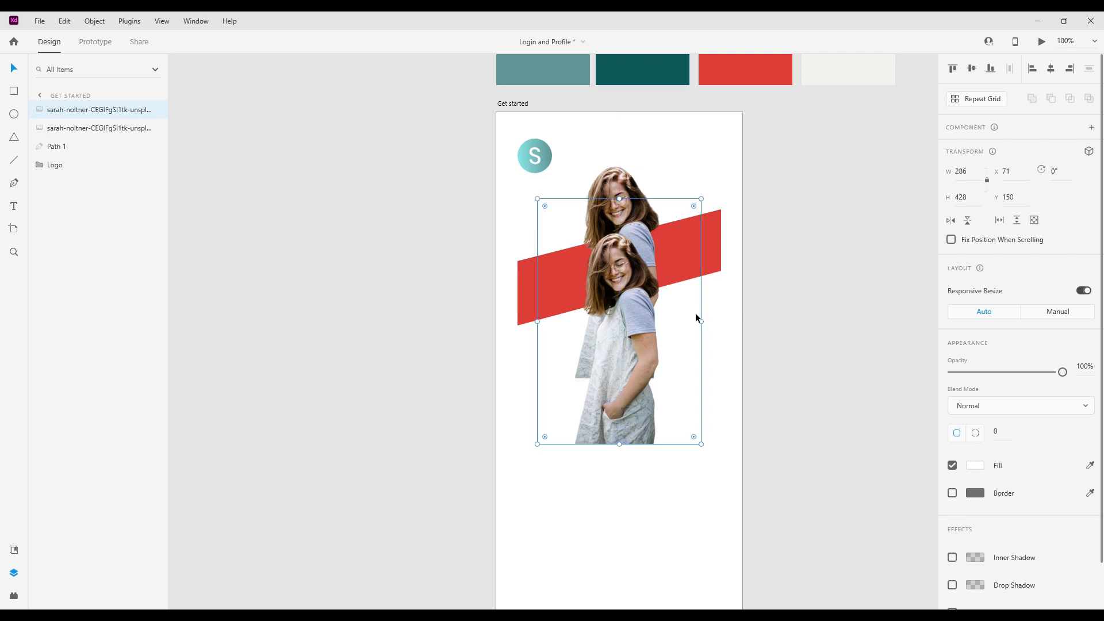
key("ctrl+z")
Draw a rectangle about 182 × 414 around the woman and mask the photo with it.
left_click(623, 312)
left_click(17, 92)
left_click_drag(579, 154, 670, 391)
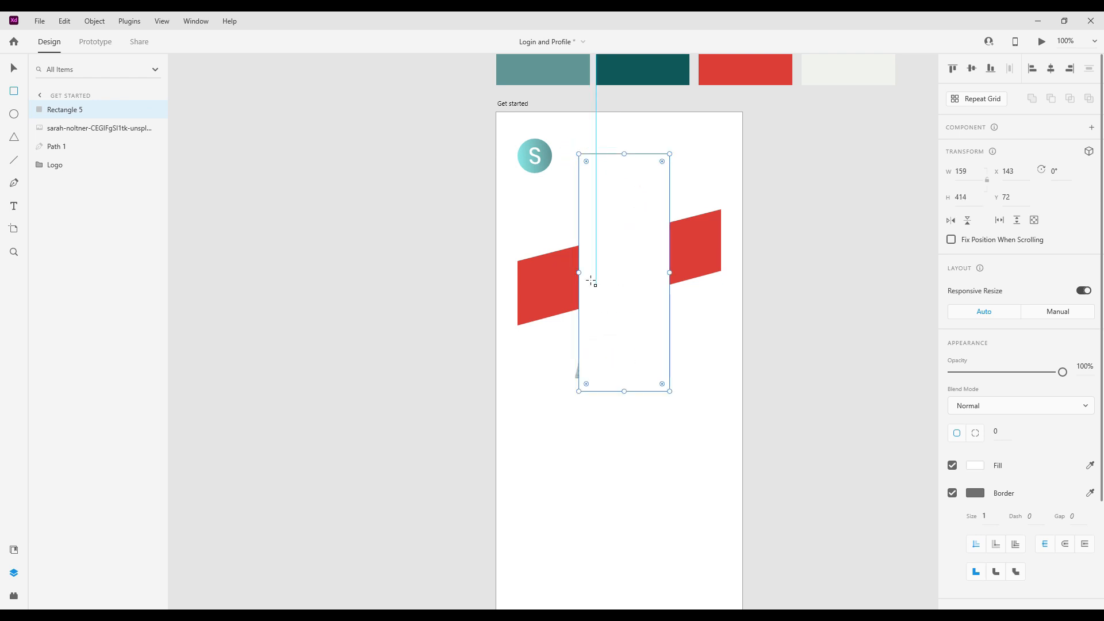
left_click_drag(578, 272, 566, 272)
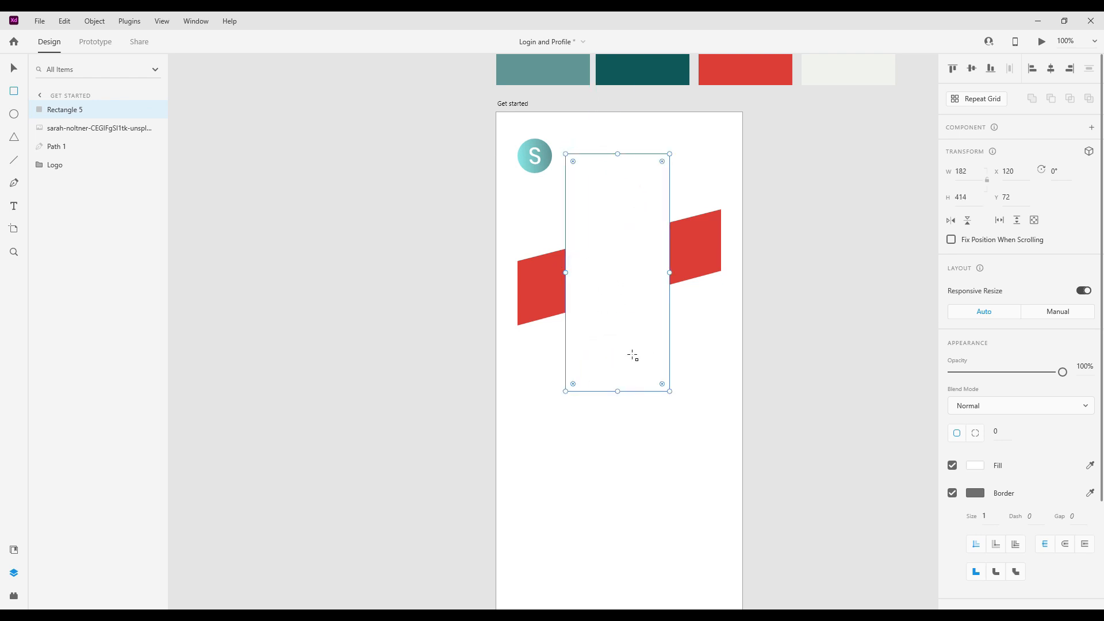
left_click(71, 129, "shift")
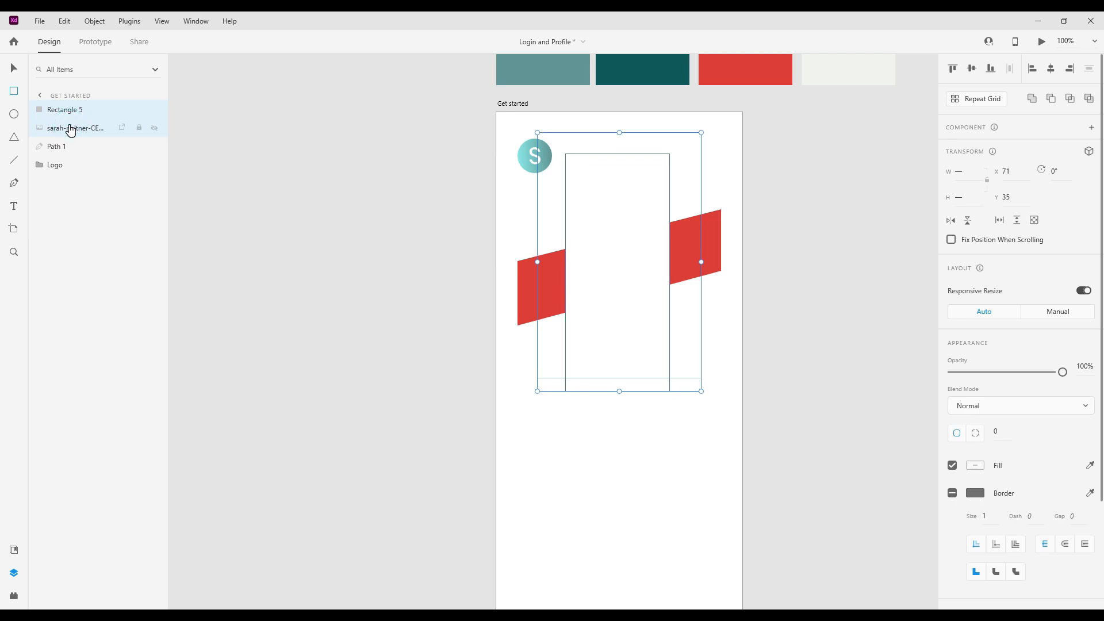
right_click(70, 129)
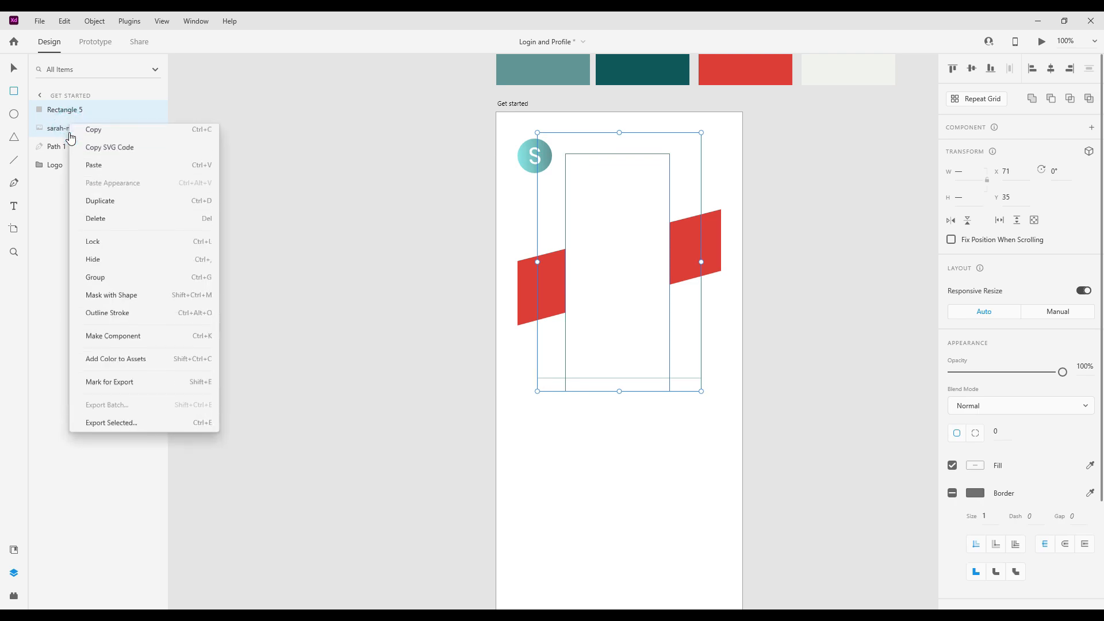
left_click(106, 299)
key("v")
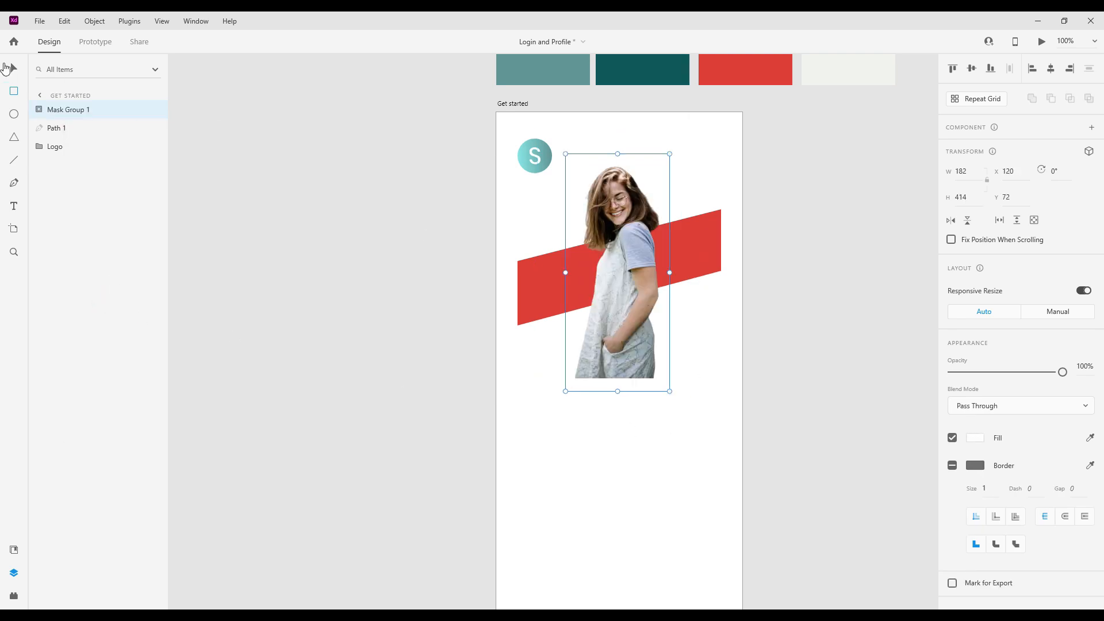
Duplicate the red parallelogram below the original, bring the copy in front of the masked photo, and cover the photo's lower edge.
left_click(696, 248)
left_click_drag(696, 244, 701, 324)
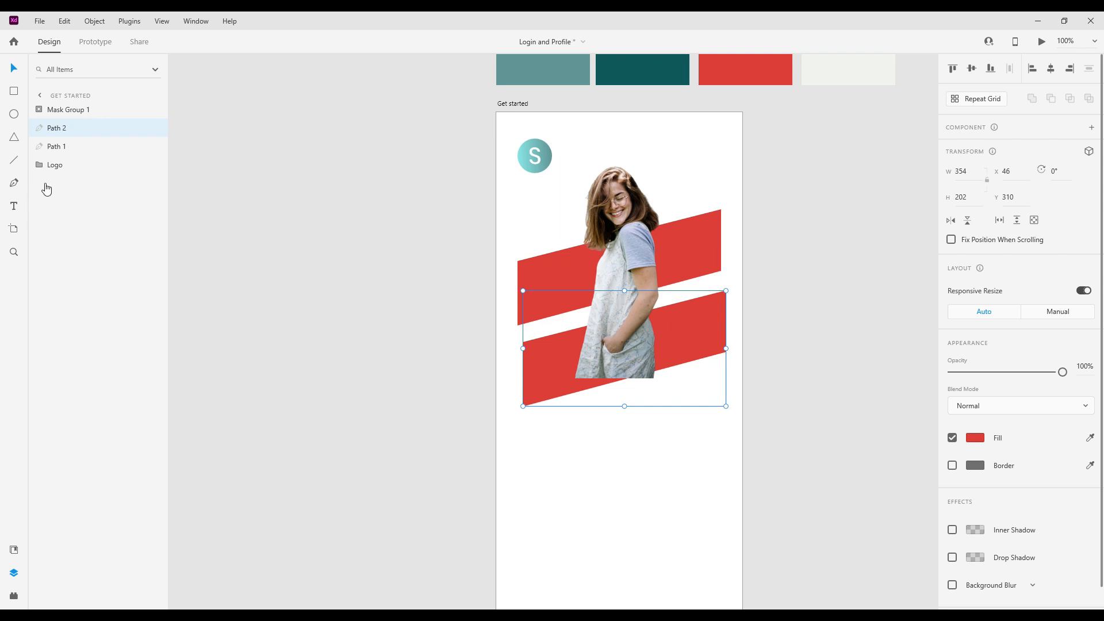
left_click_drag(64, 132, 66, 109)
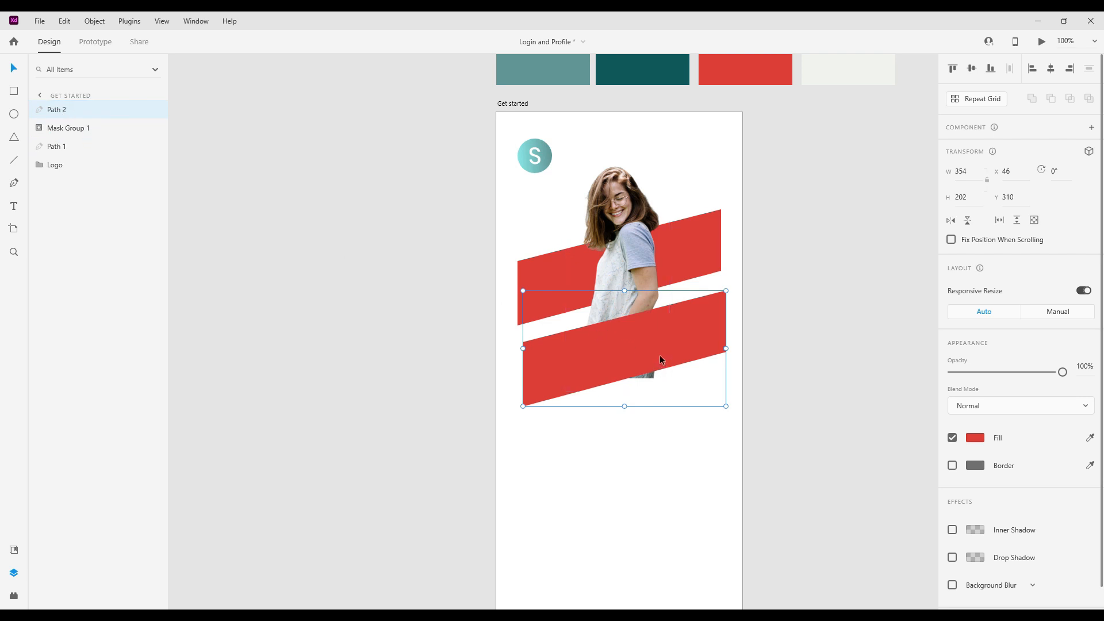
left_click_drag(659, 353, 661, 361)
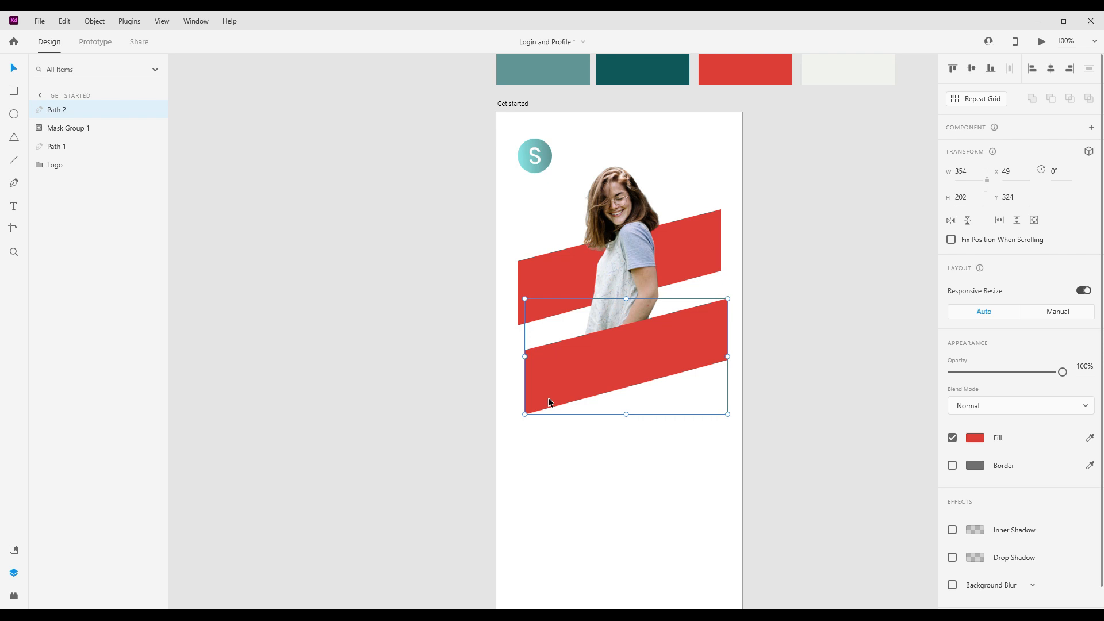
Show the column grid, then narrow the lower parallelogram to about 294 wide and rotate it 2°.
key("ctrl+shift+apostrophe")
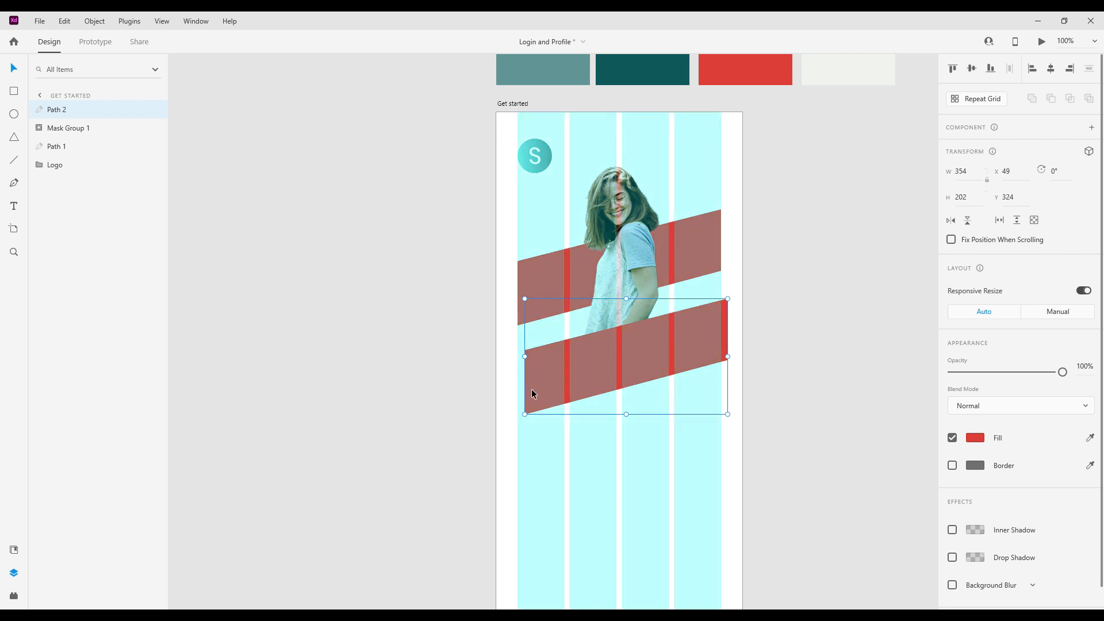
left_click_drag(687, 341, 685, 344)
left_click_drag(517, 358, 534, 357)
left_click_drag(534, 421, 531, 418)
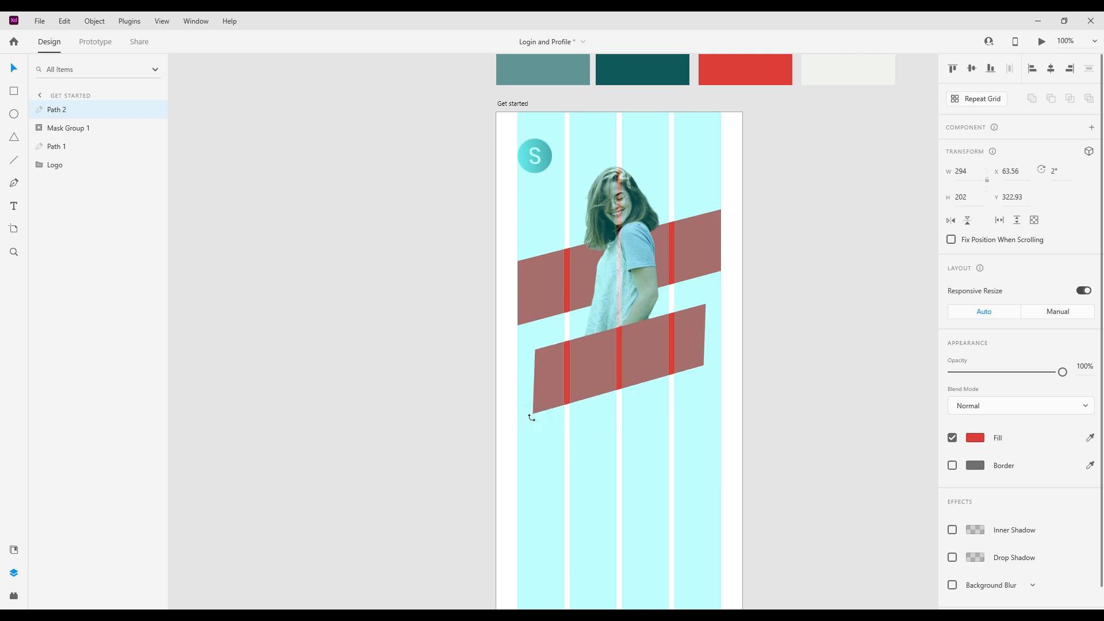
left_click_drag(531, 418, 531, 418)
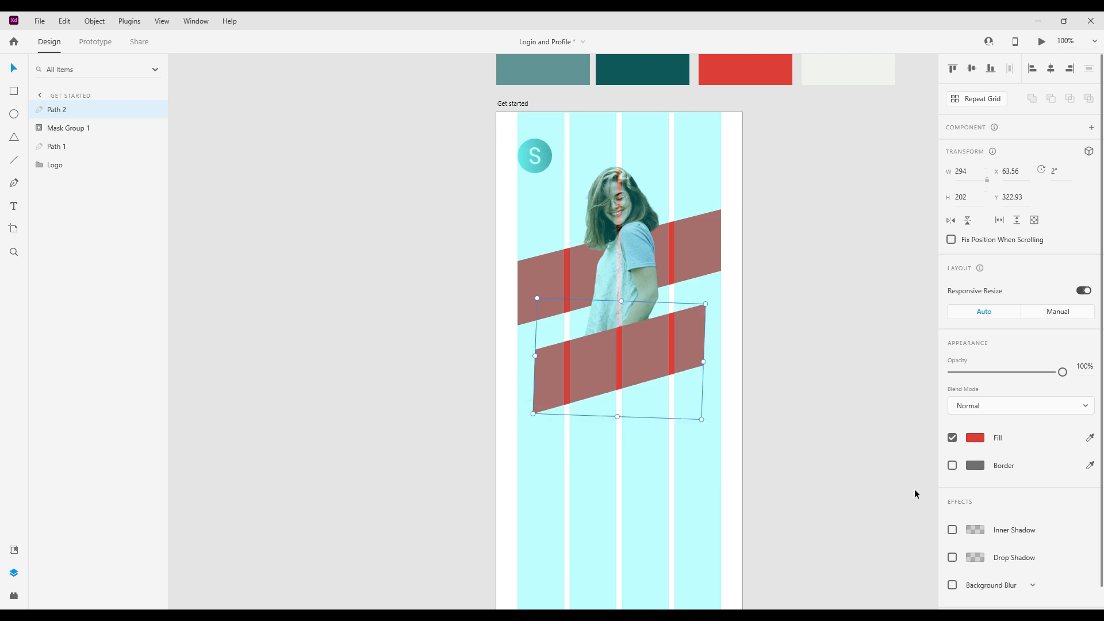
Fill the lower parallelogram with the lighter teal palette colour and hide the column grid.
left_click(975, 438)
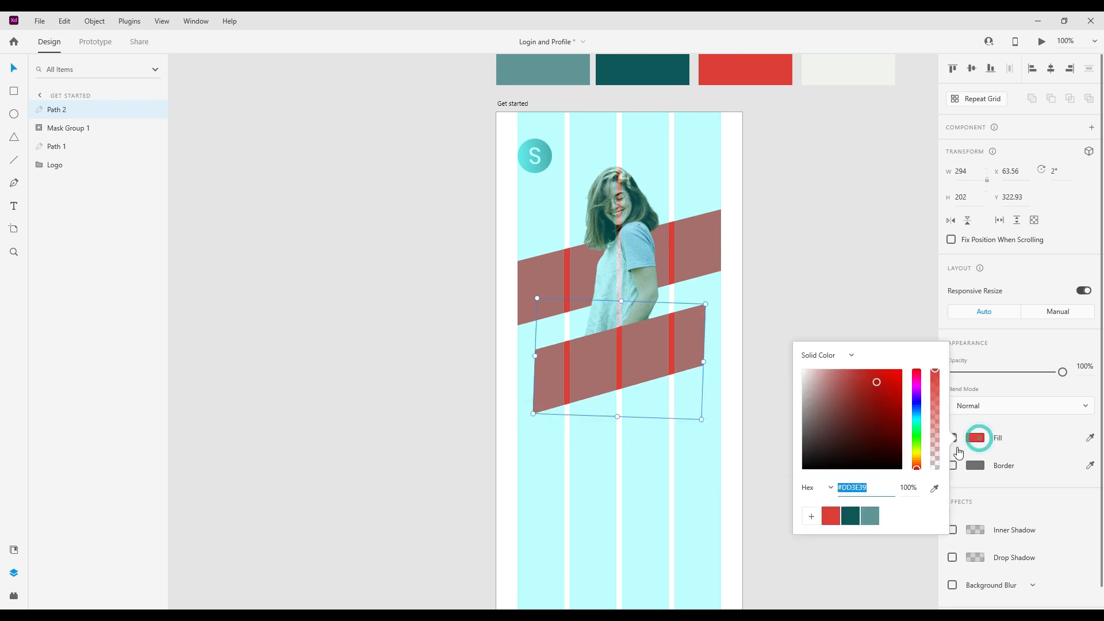
left_click(863, 525)
left_click(600, 454)
key("ctrl+shift+apostrophe")
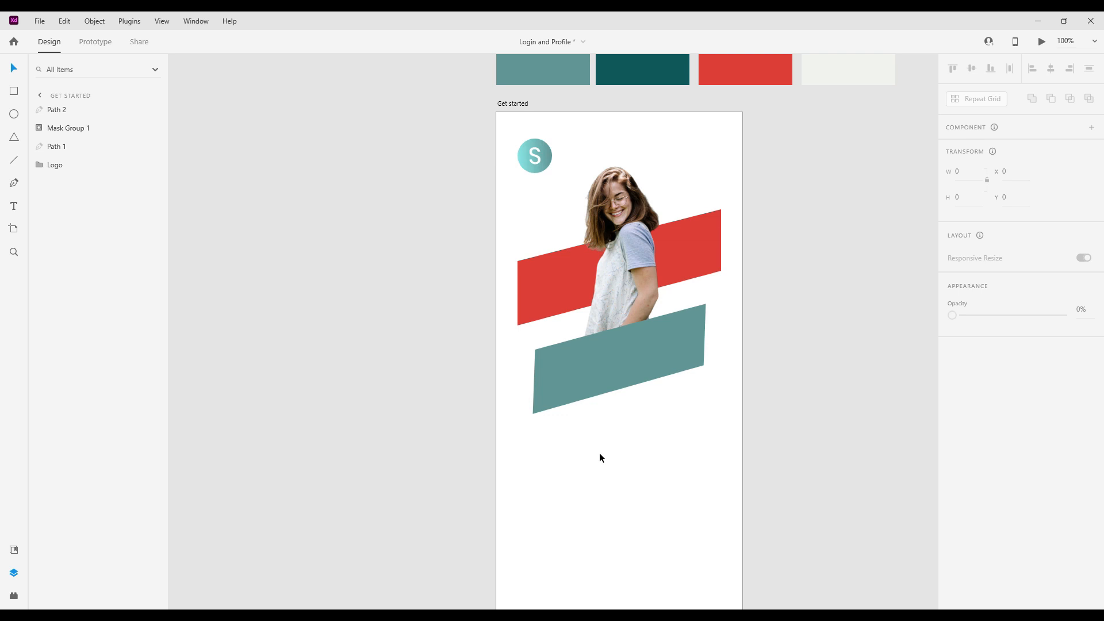
left_click_drag(619, 363, 622, 364)
left_click(663, 458)
Add the text "get" below the teal parallelogram on the Get started artboard.
left_click_drag(636, 441, 635, 389)
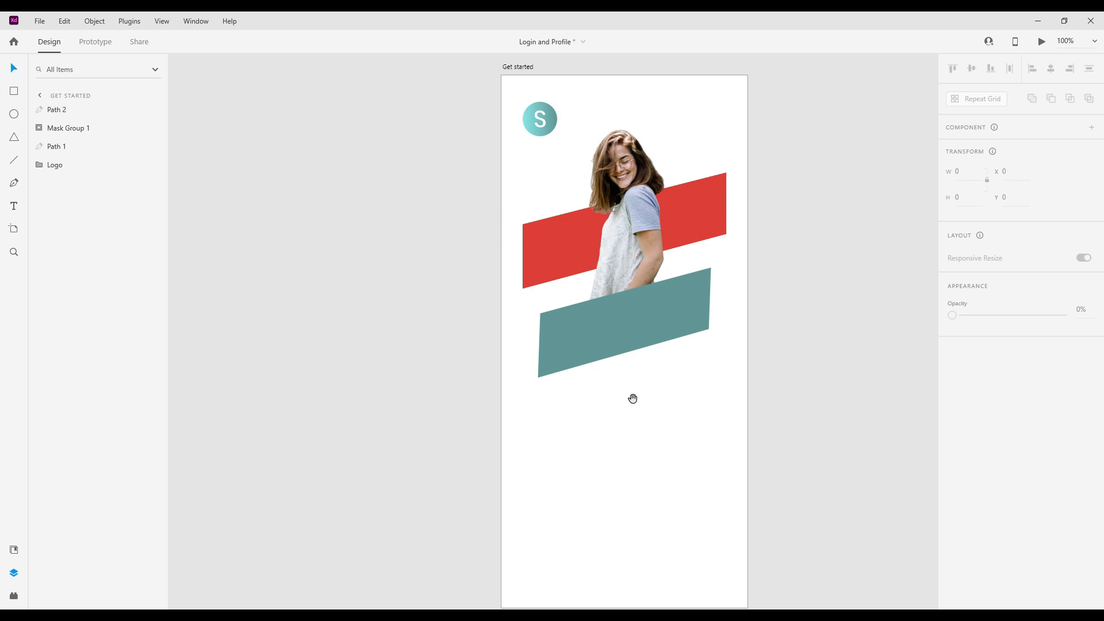
left_click_drag(633, 397, 630, 378)
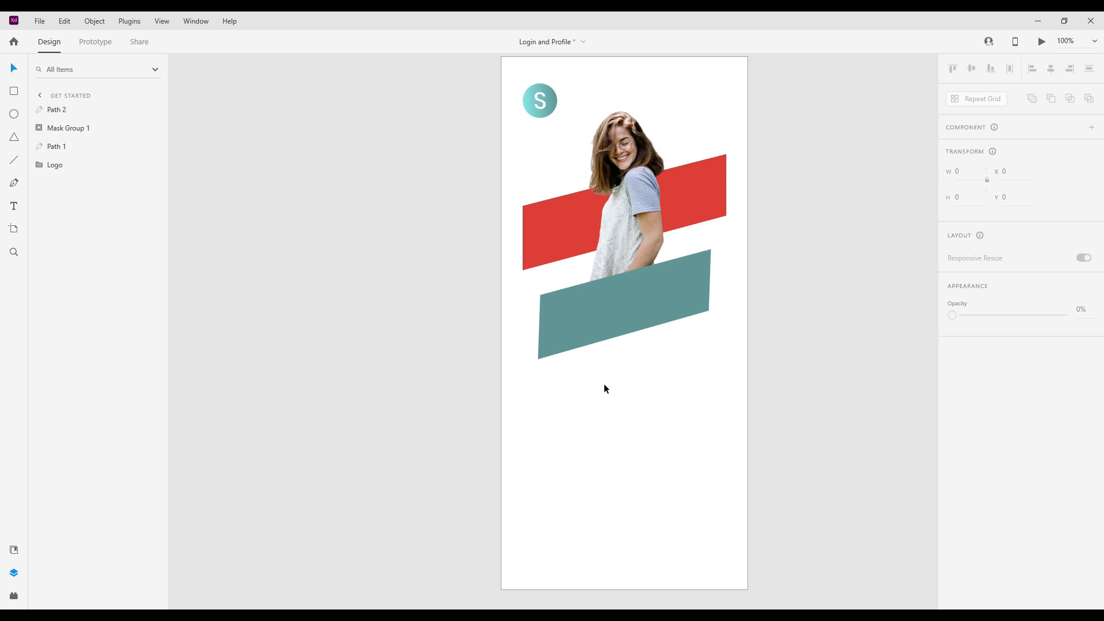
left_click(14, 205)
left_click(543, 400)
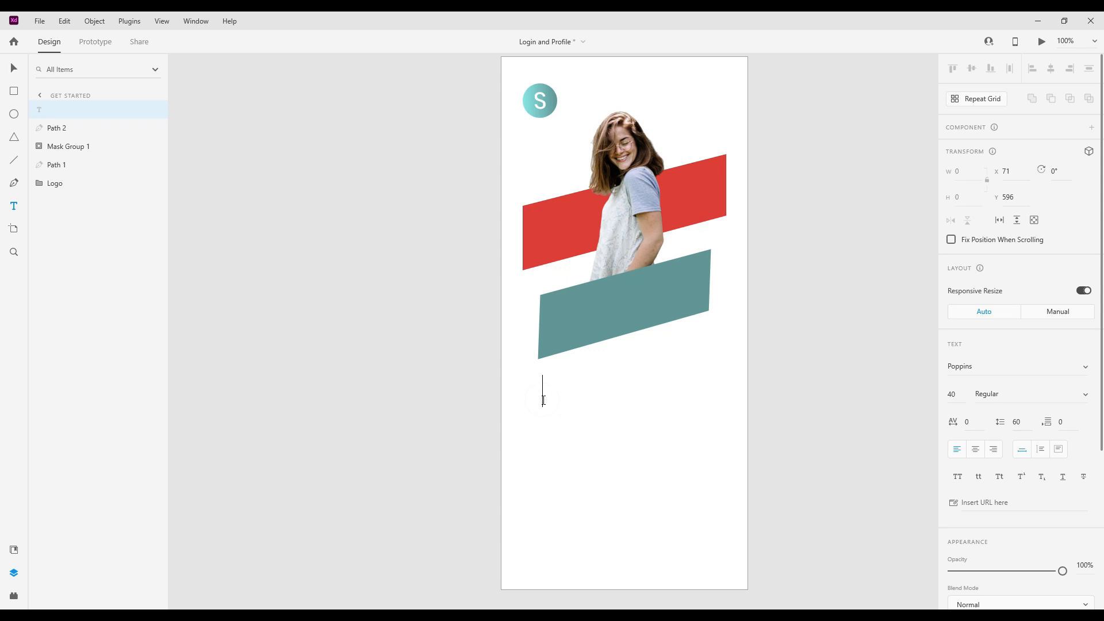
type("get")
left_click(561, 411)
Change the fill of the "get" text to the grey #A2A9AA.
scroll(982, 575, "down", 3)
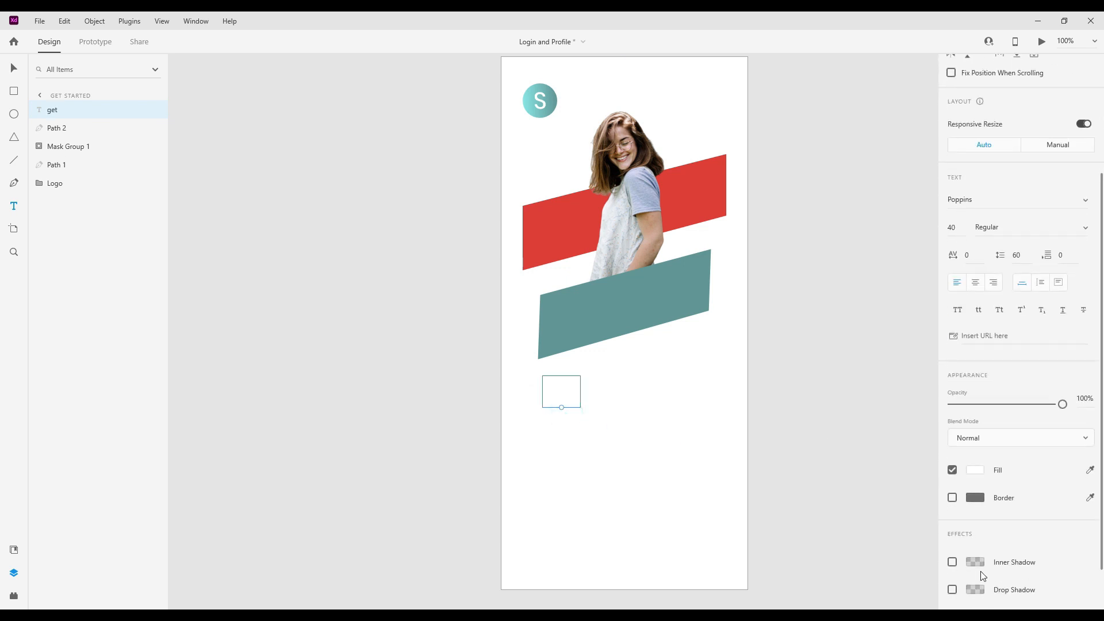
left_click(976, 470)
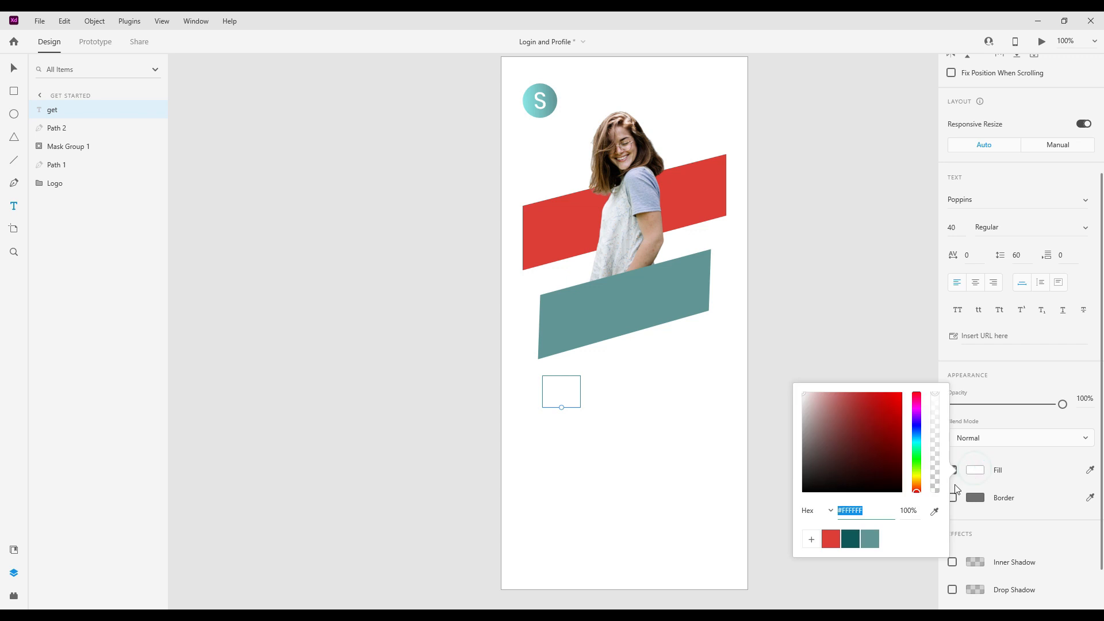
left_click(850, 541)
left_click_drag(812, 446, 806, 426)
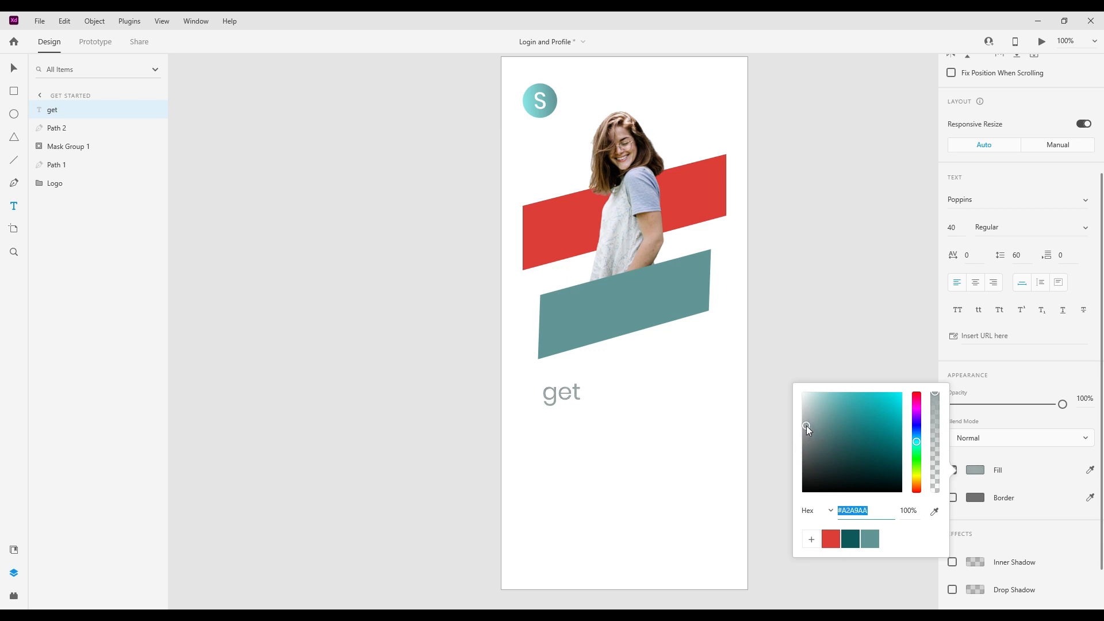
Extend the "get" text to "get Started" and apply title case to it.
left_click(600, 397)
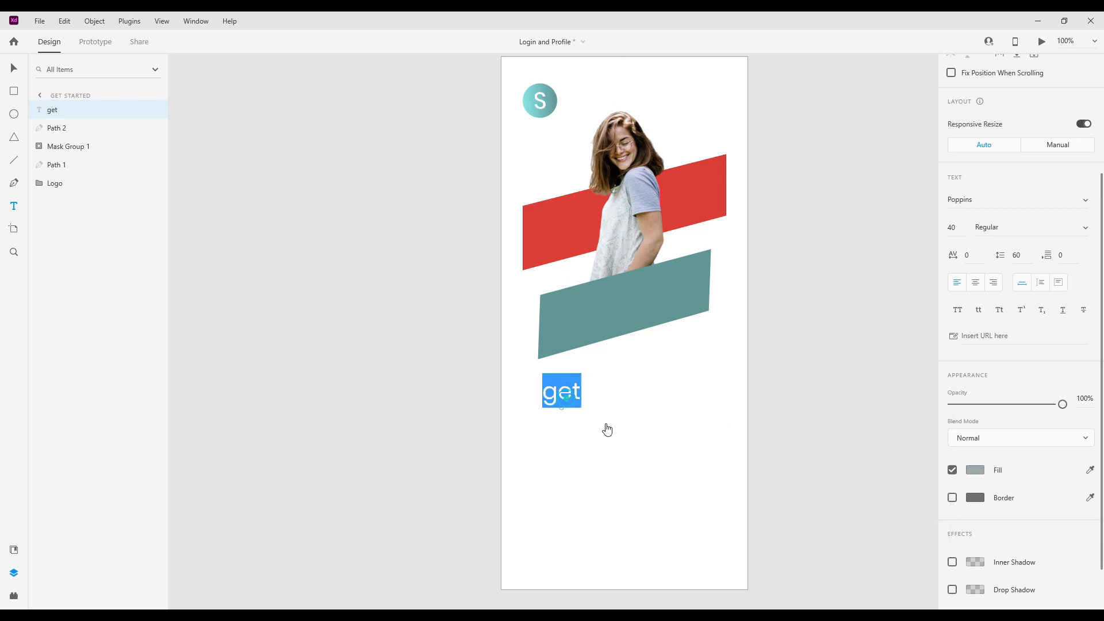
left_click(579, 396)
type("S")
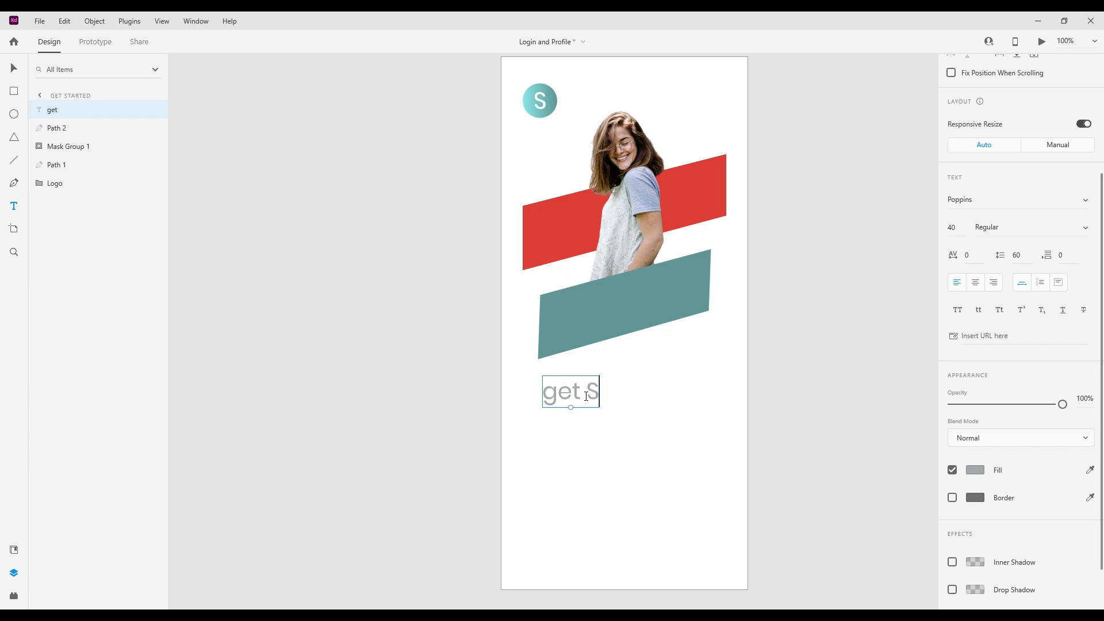
type("tarted")
key("Escape")
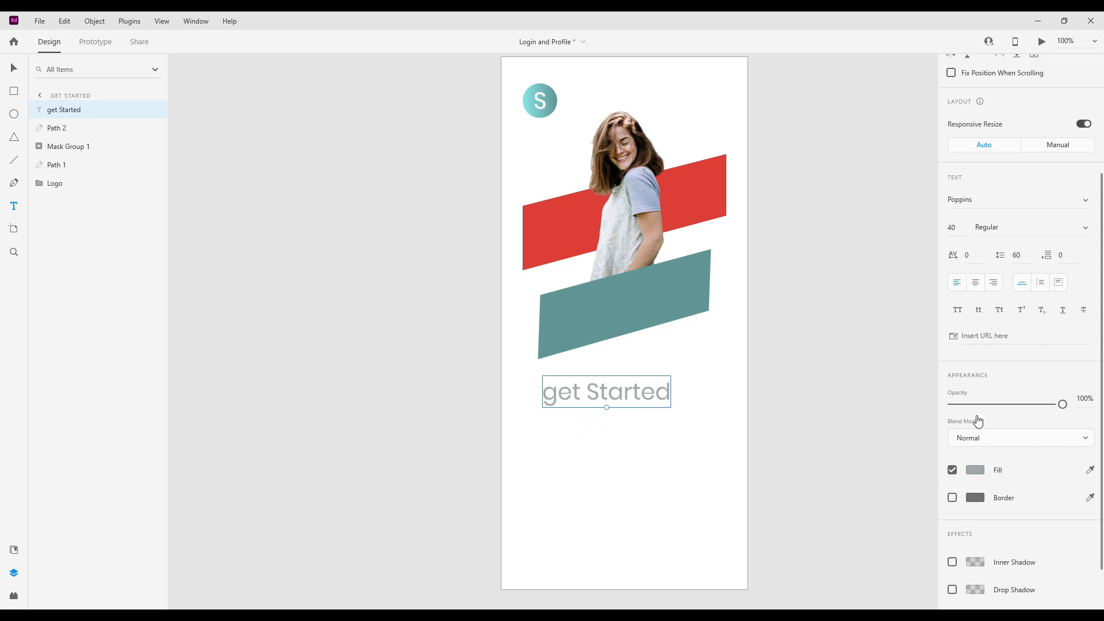
left_click(1000, 310)
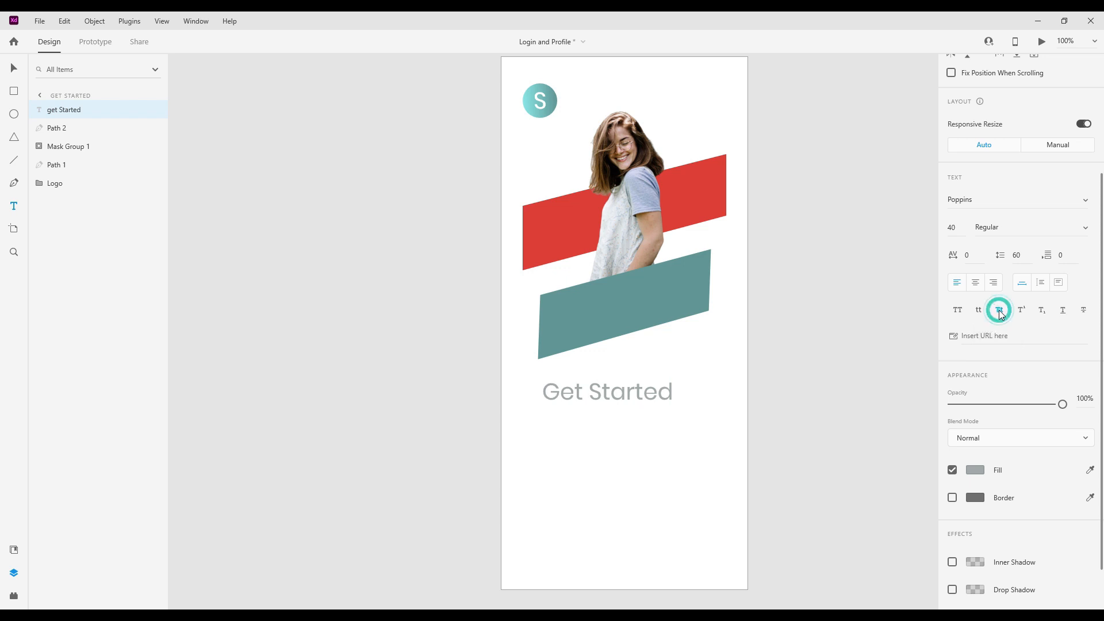
Align the "Get Started" text with the teal parallelogram's left edge and set its font size to 14.
left_click(18, 64)
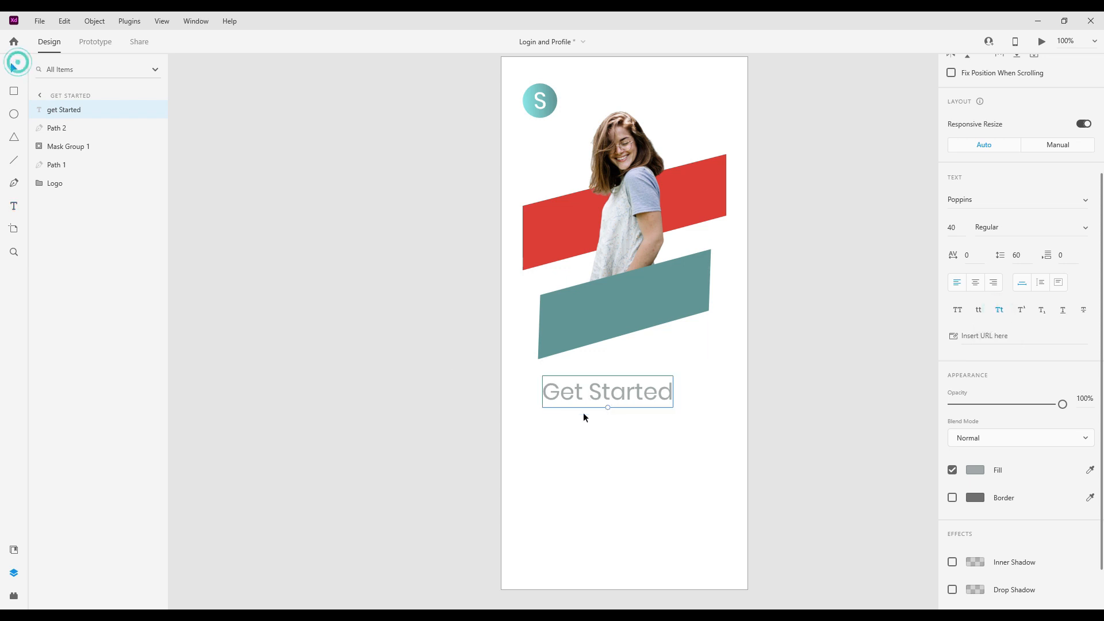
left_click_drag(595, 391, 588, 390)
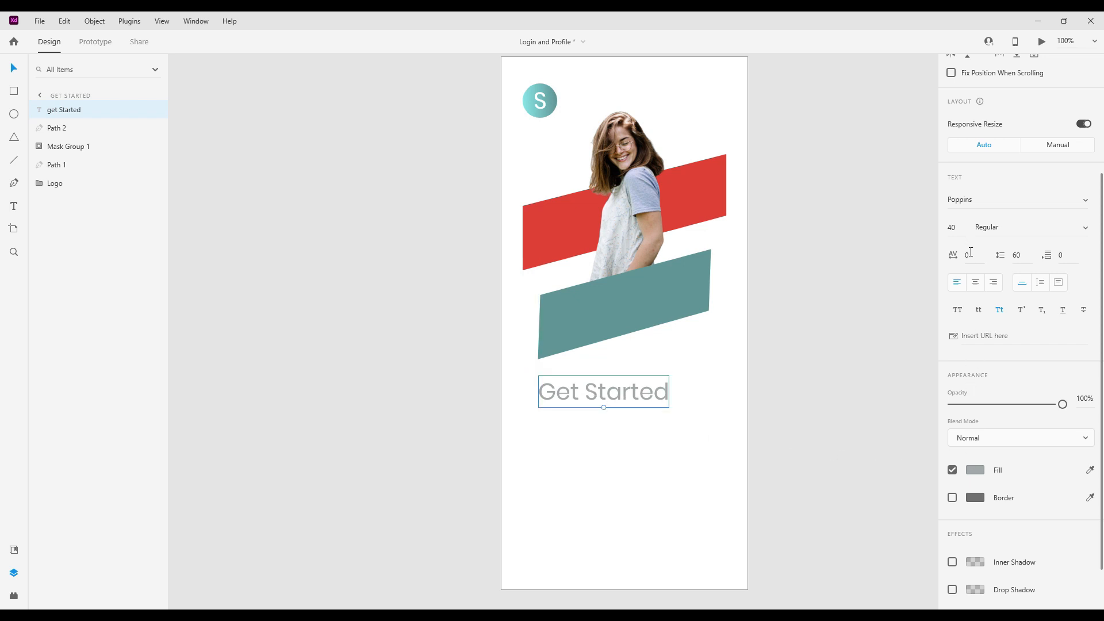
left_click(965, 230)
type("1")
key("Return")
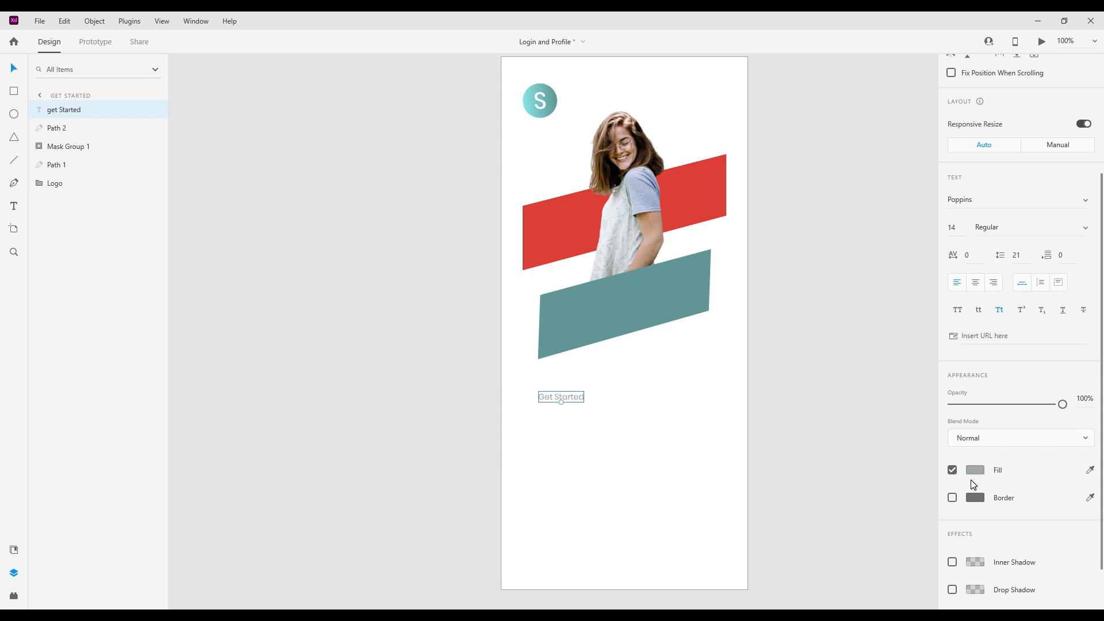
Set the "Get Started" text to Medium weight and fill it with the grey #A8A8A8.
left_click(1084, 228)
left_click(1019, 299)
left_click(975, 471)
left_click_drag(806, 431, 802, 432)
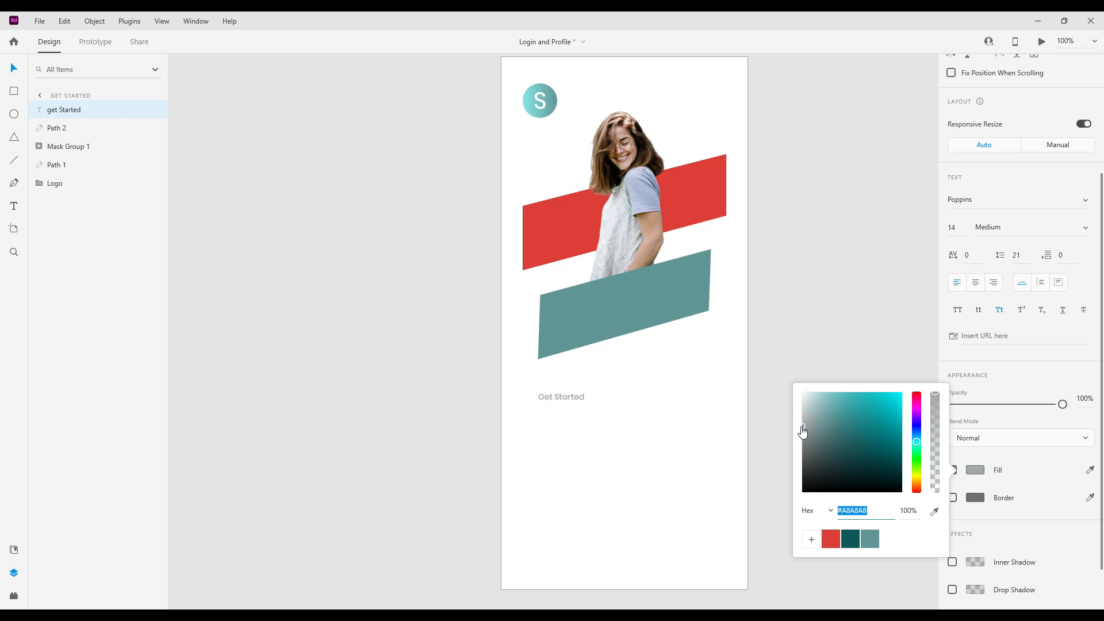
Set the font size of the "Get Started" text to 16.
key("alt+Tab")
left_click(567, 399)
left_click(953, 228)
type("16")
key("Return")
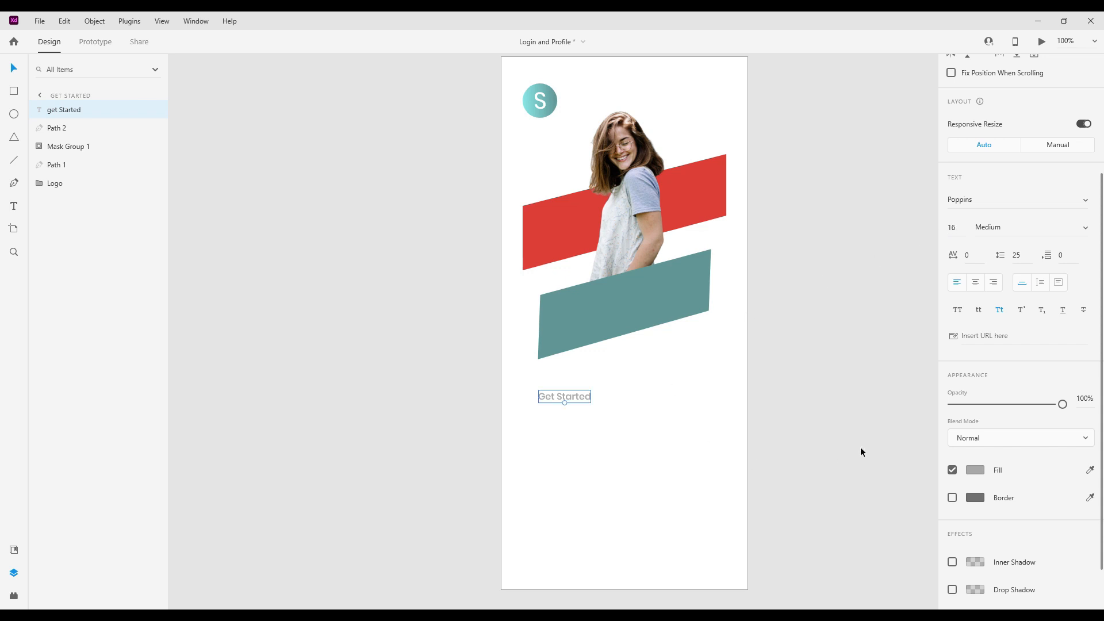
Try the Regular font weight on the "Get Started" text and return it to Medium.
left_click(1085, 232)
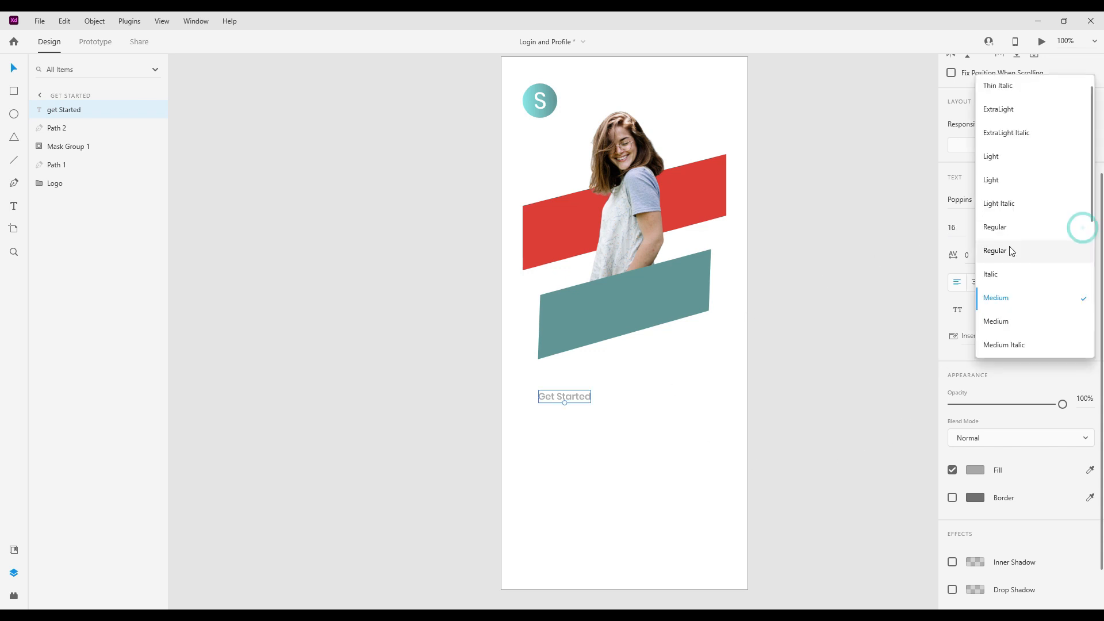
left_click(1010, 233)
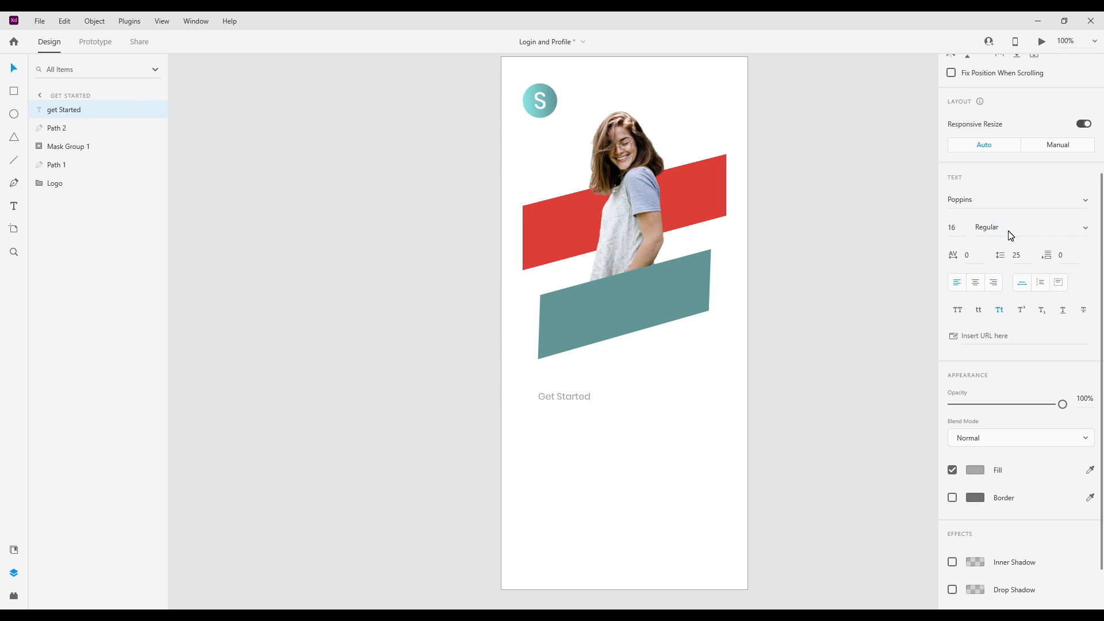
left_click(1080, 231)
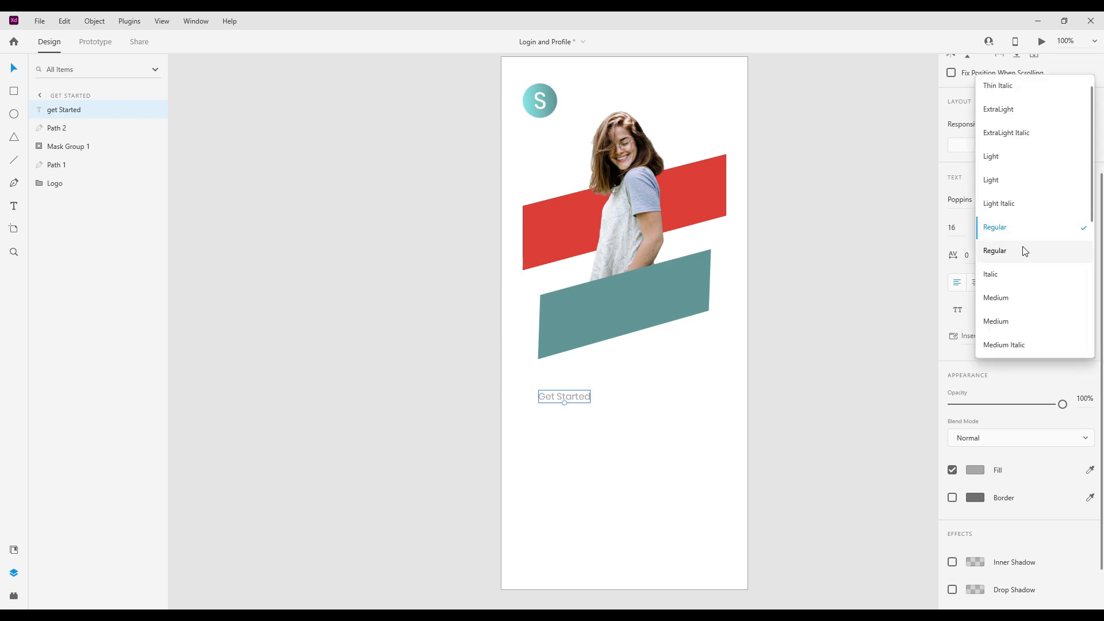
left_click(1002, 297)
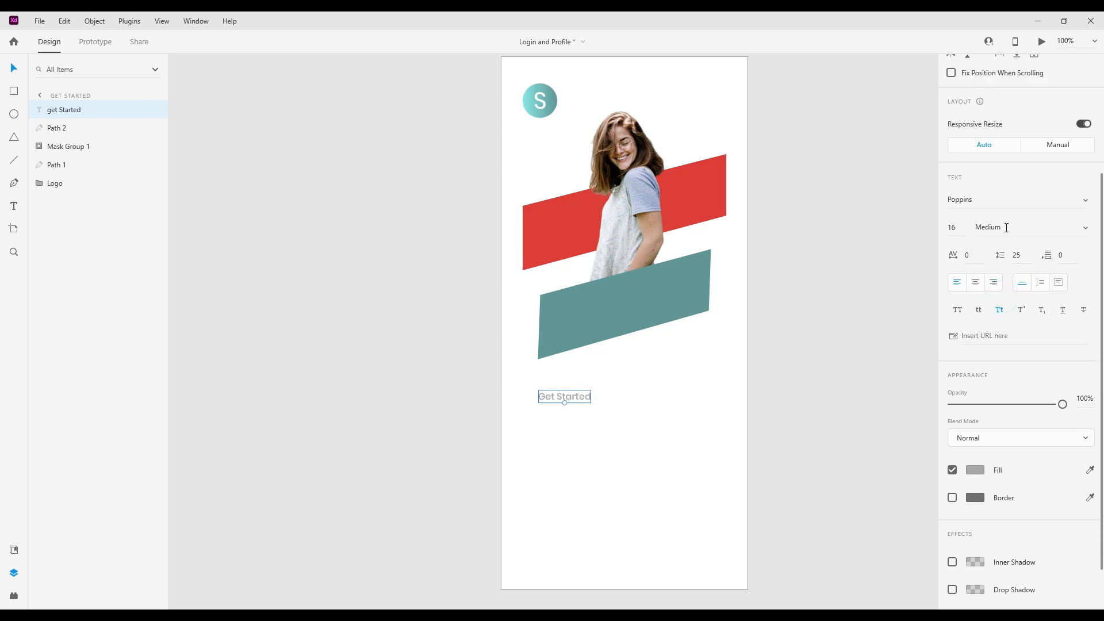
Set the character spacing of the "Get Started" text to 20.
left_click(968, 254)
type("20")
key("Return")
Show the column grid, move the "Get Started" text to the first column's left edge, and hide the grid.
key("ctrl+shift+apostrophe")
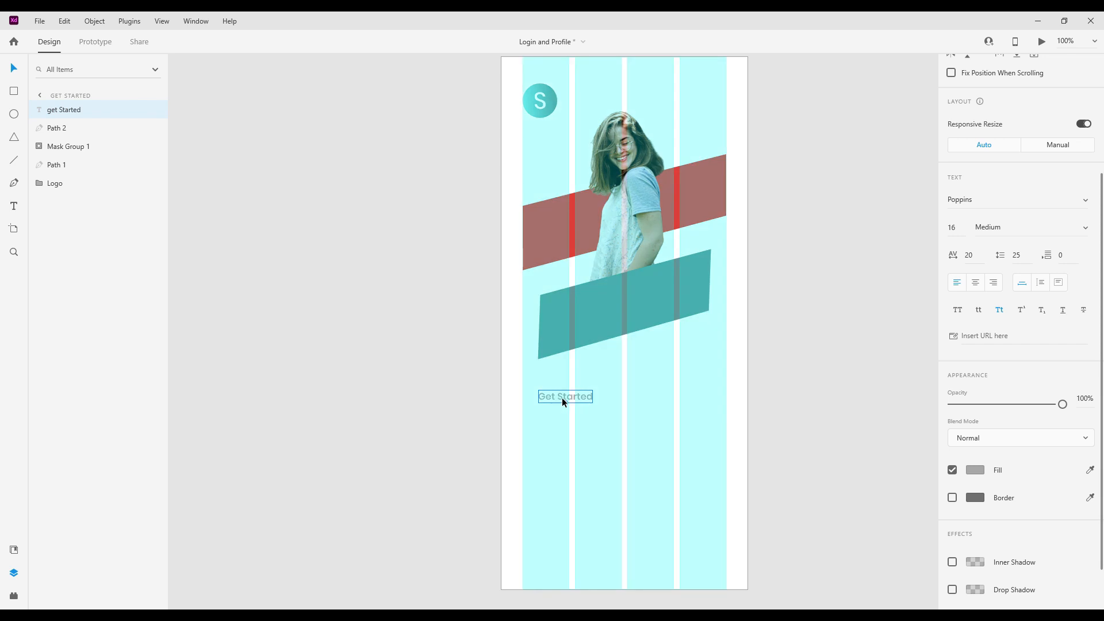
left_click_drag(562, 398, 547, 398)
left_click(579, 421)
key("ctrl+shift+apostrophe")
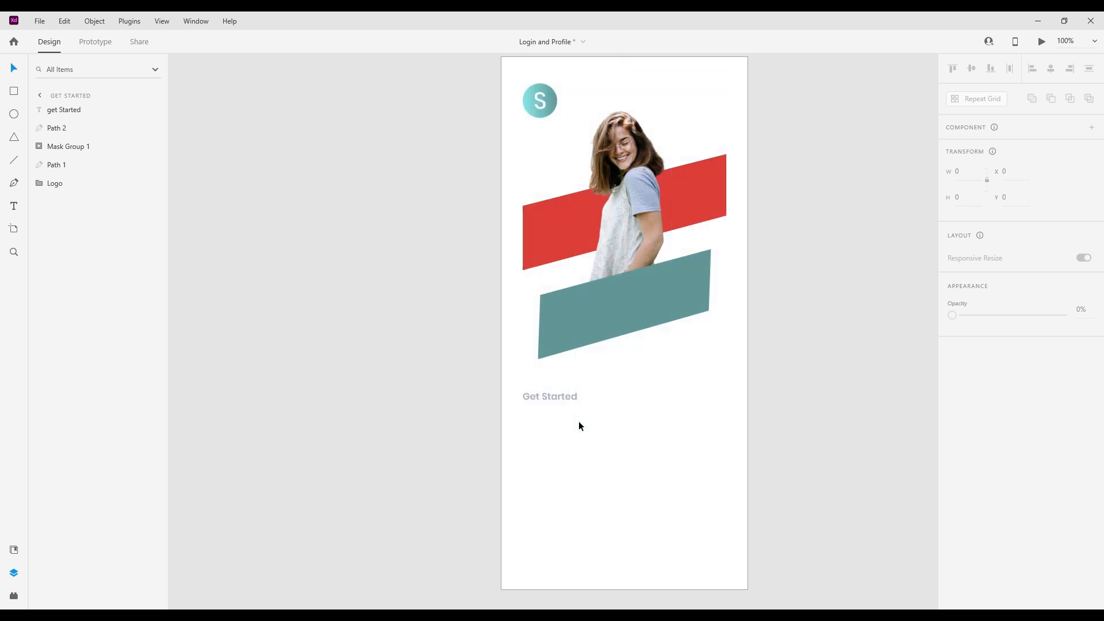
Fill the "Get Started" text with the grey #A6A9AA and save that colour as a swatch.
left_click(565, 399)
scroll(993, 540, "down", 5)
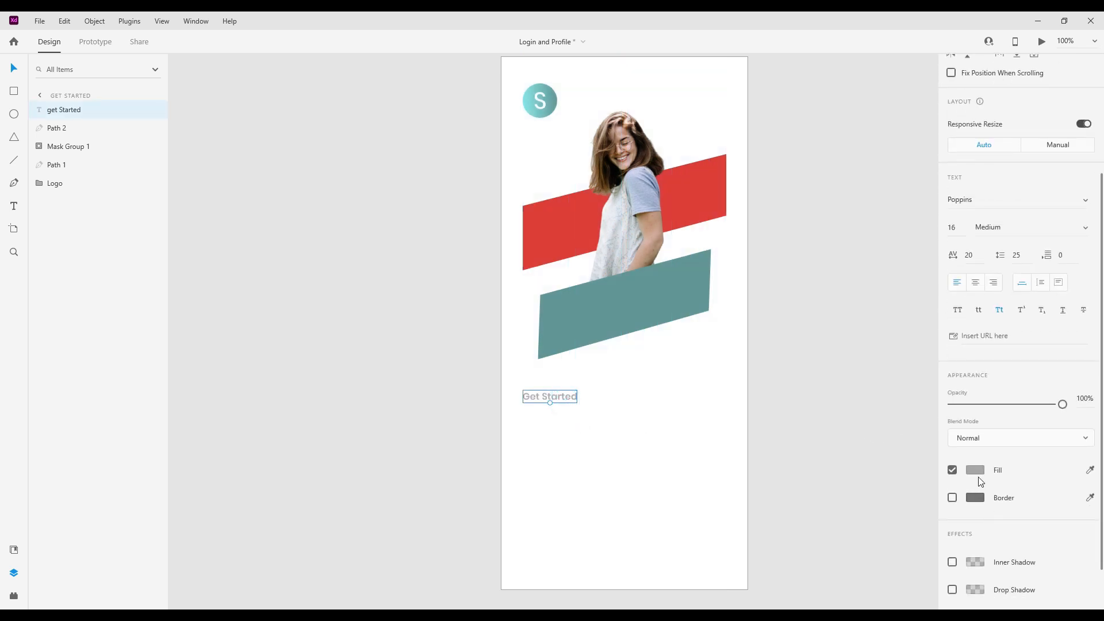
left_click(976, 471)
left_click(802, 434)
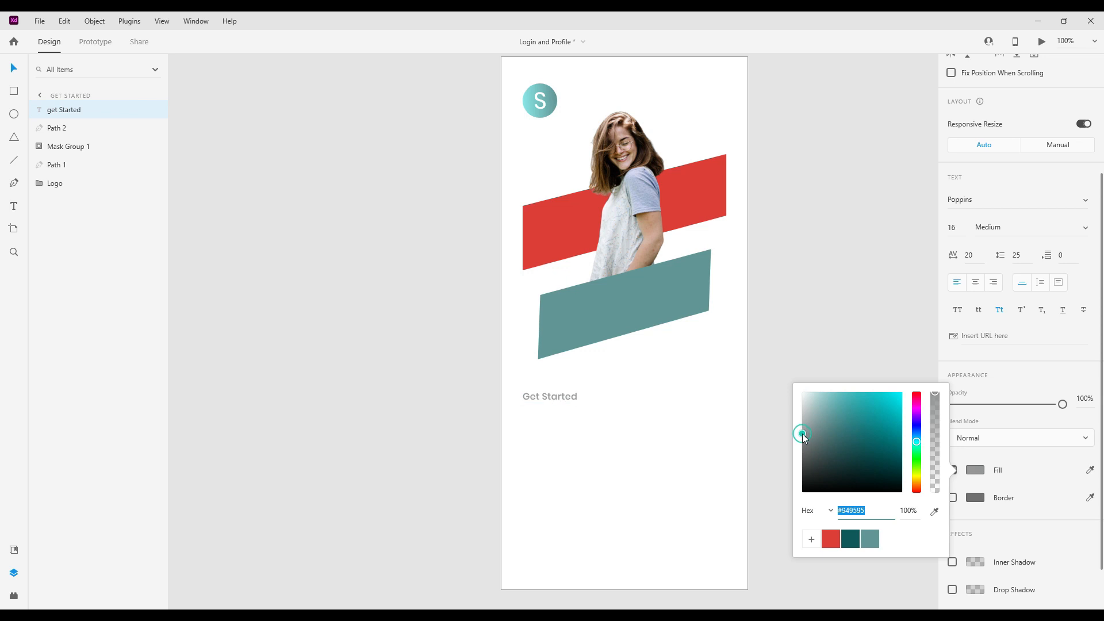
left_click_drag(802, 434, 802, 429)
left_click(811, 539)
left_click(752, 529)
Add the "Get Started" text's grey to the document's colour assets.
left_click(557, 398)
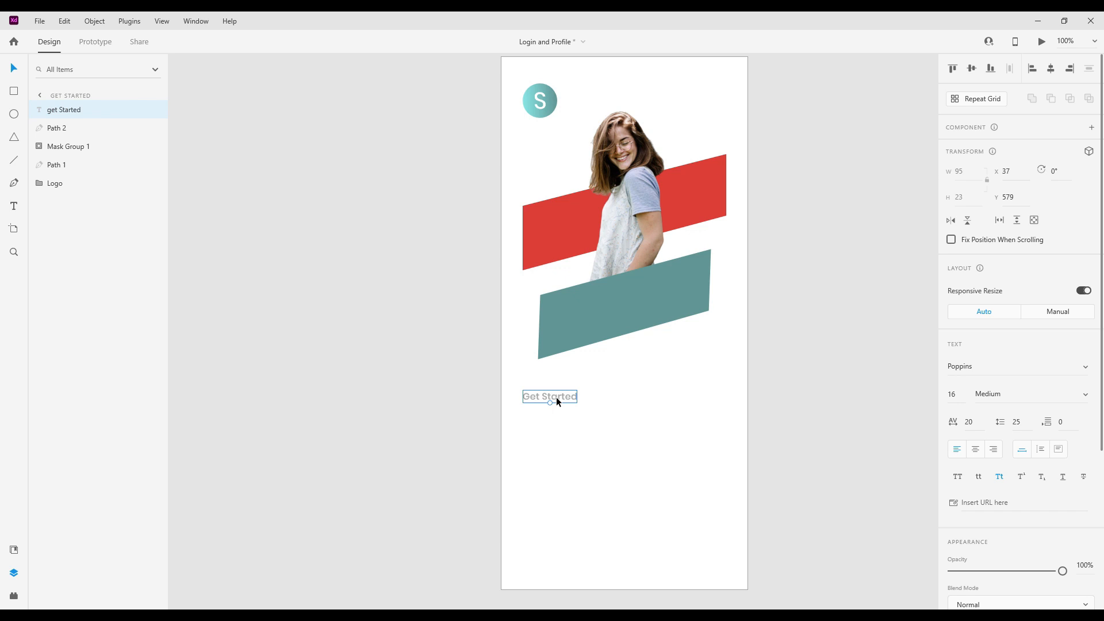
left_click(13, 553)
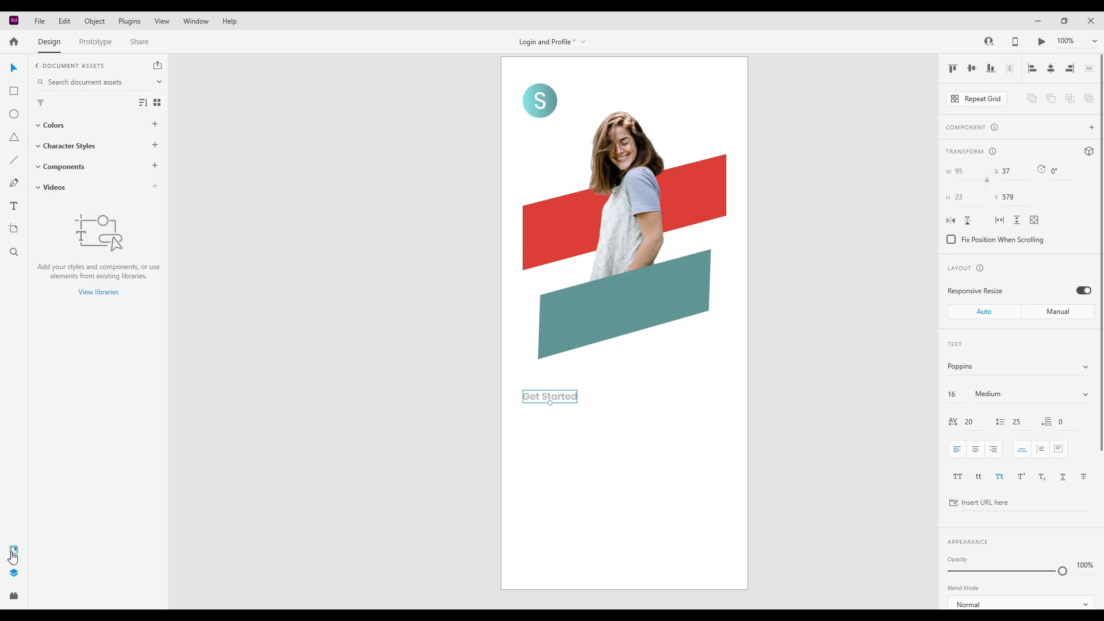
left_click(153, 124)
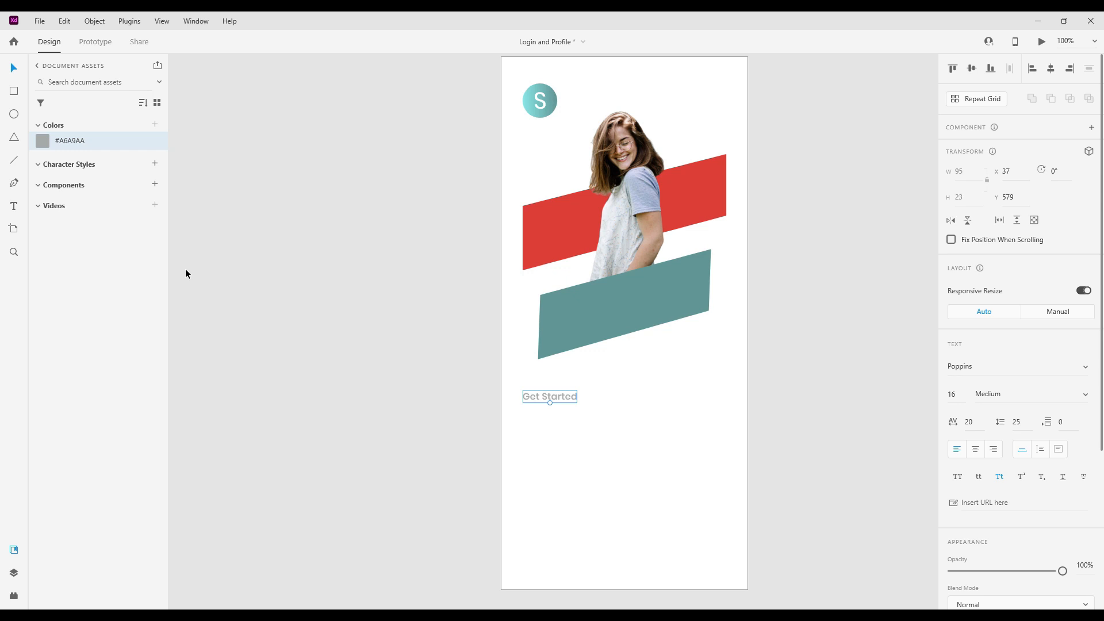
Save the "Get Started" text formatting as a character style named "Notification text".
left_click(43, 166)
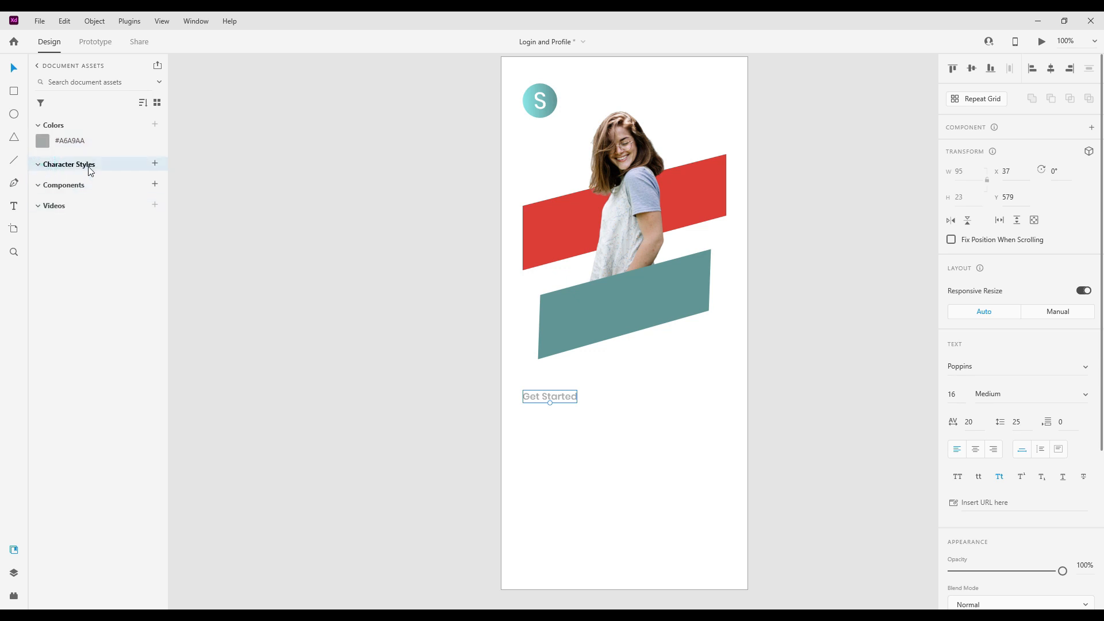
left_click(154, 163)
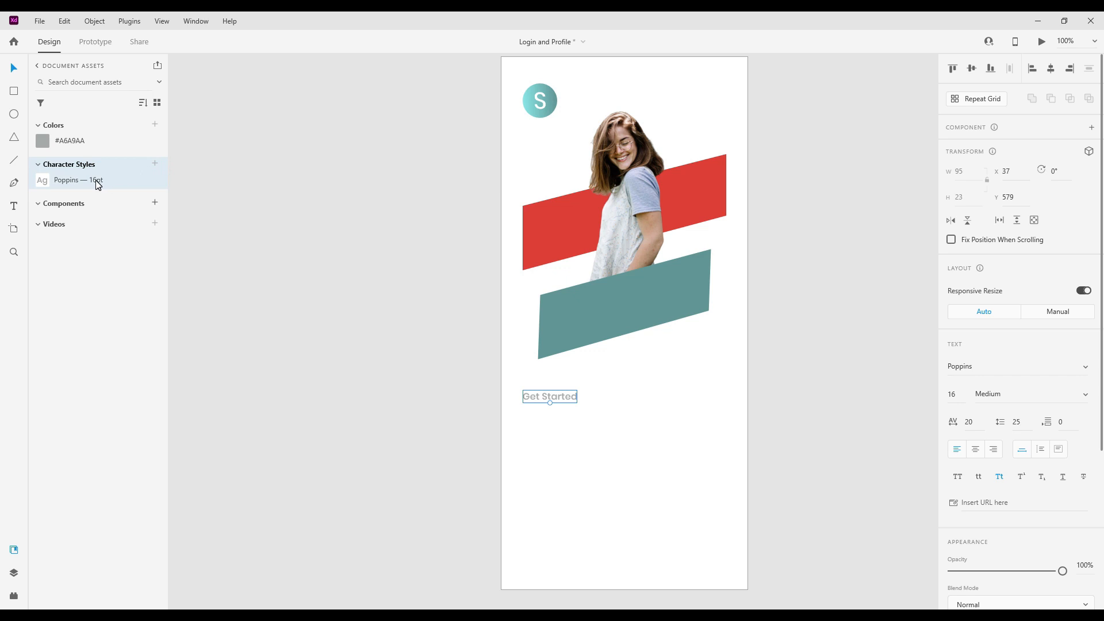
double_click(86, 180)
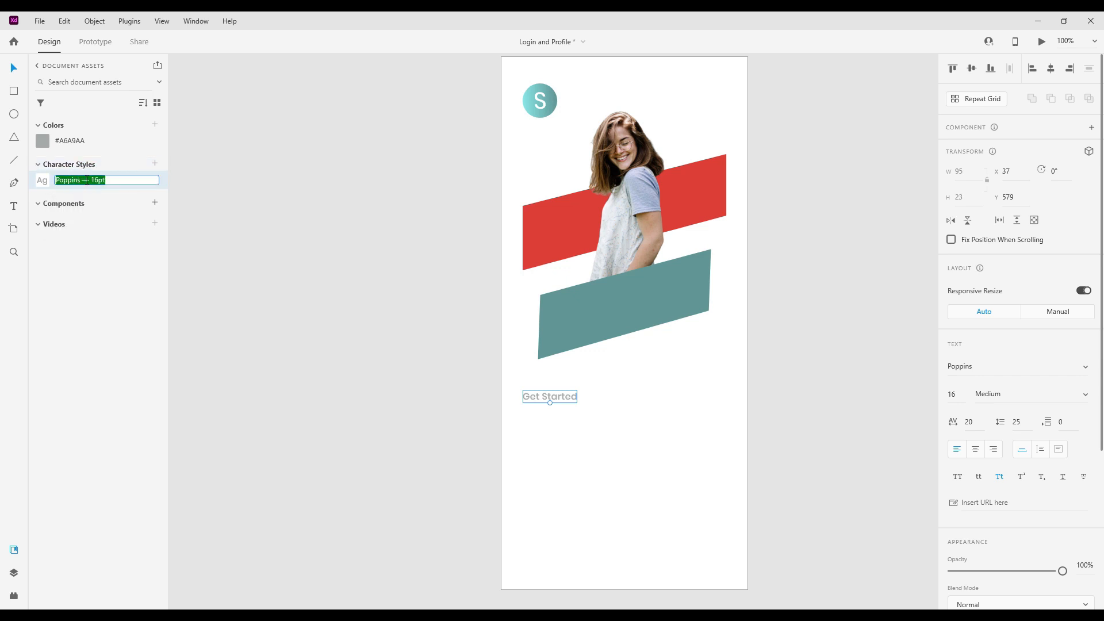
type("Notification text")
left_click(572, 450)
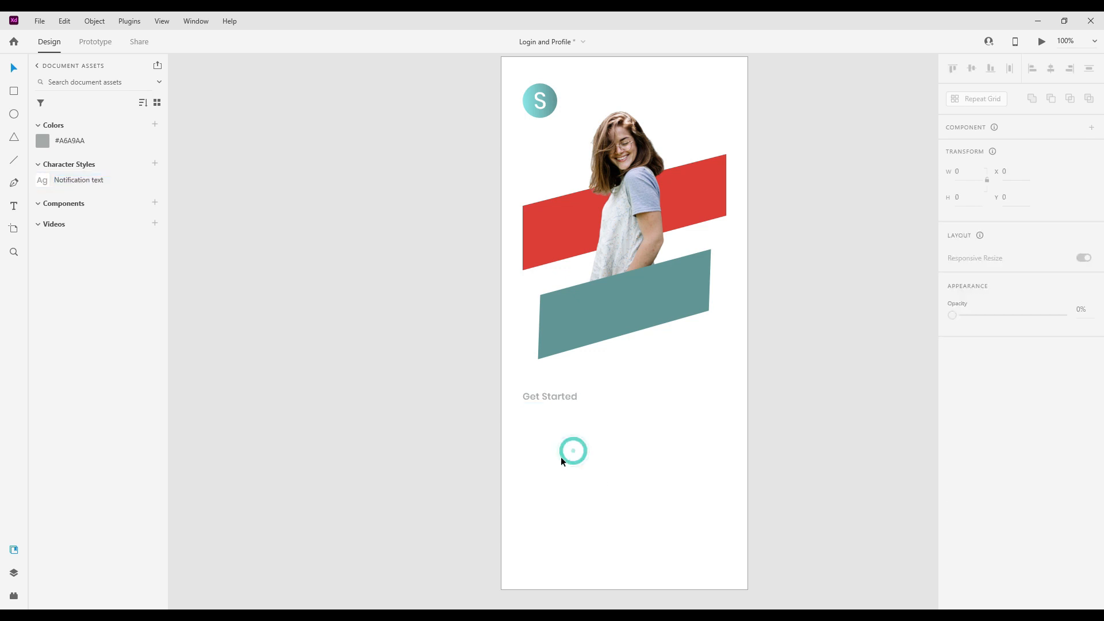
Duplicate the "Get Started" text just below itself and change the copy to "People use to turn their ideas into reality".
left_click(14, 573)
left_click(550, 400)
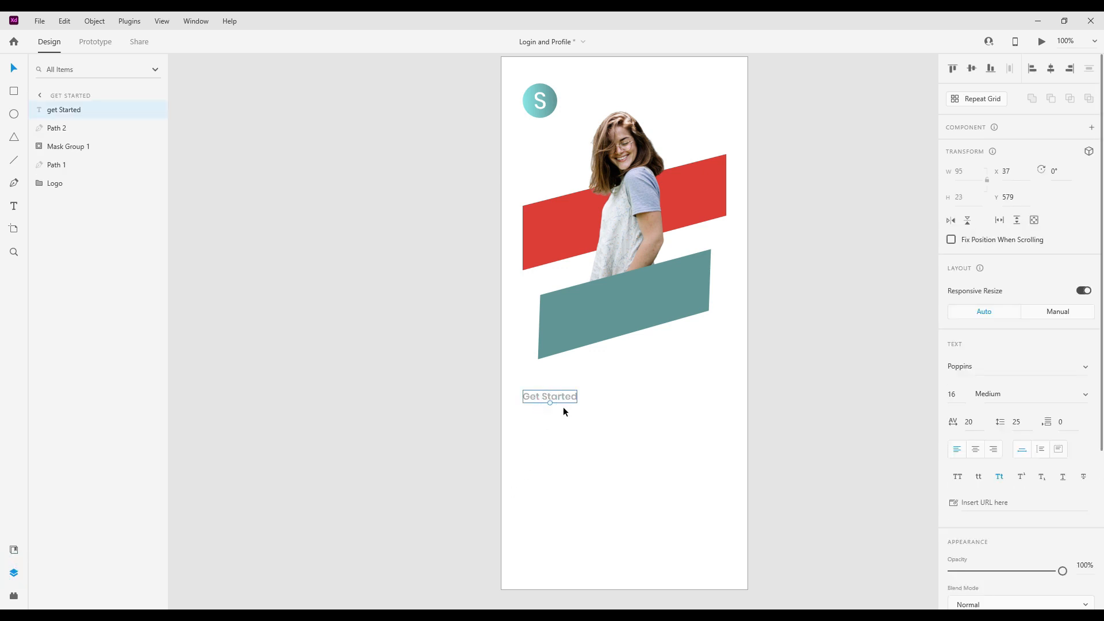
key("alt")
left_click_drag(559, 398, 560, 426)
double_click(570, 424)
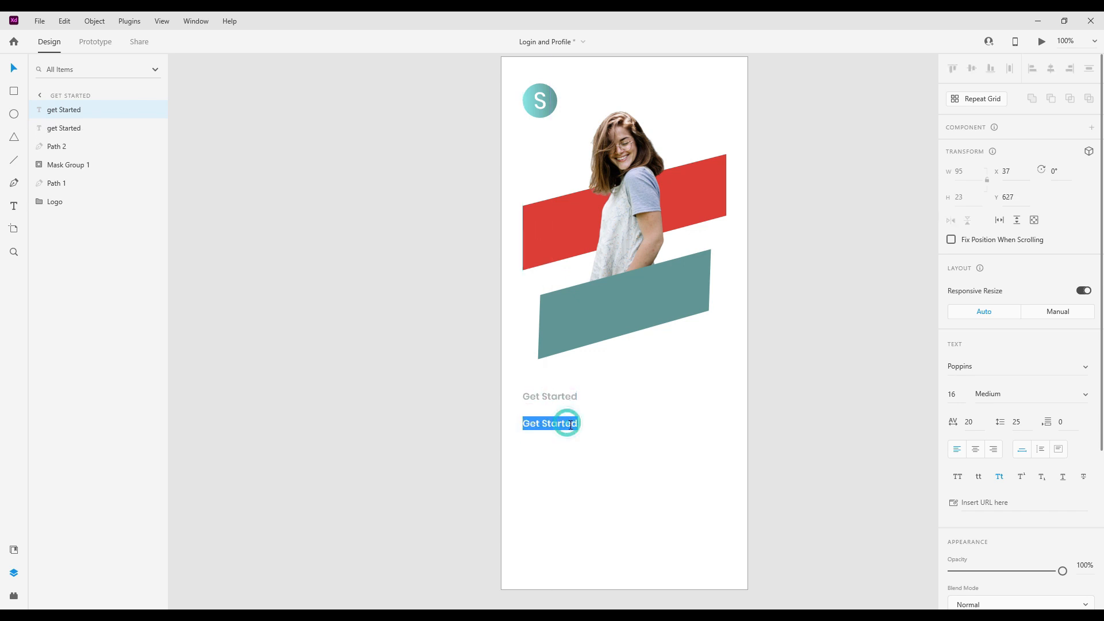
type("Mi")
key("BackSpace")
key("BackSpace")
type("People use to turn their ideas into reality")
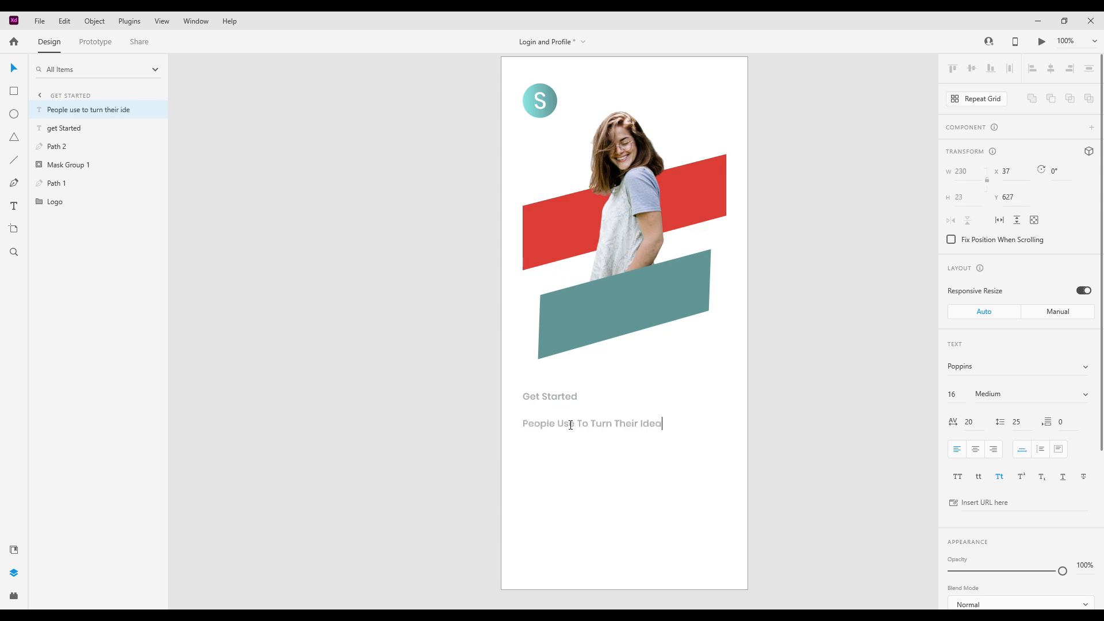
key("Escape")
Fill the new heading text with the dark teal palette colour.
scroll(1001, 481, "down", 2)
left_click(975, 555)
left_click(822, 596)
left_click(679, 422)
Set the heading's font size to 40 and make it a fixed-size text box.
left_click(956, 314)
type("40")
key("Return")
scroll(1008, 514, "up", 2)
left_click(1059, 449)
Show the column grid and resize the heading's text box to about 354 by 177, spanning the columns.
scroll(748, 425, "right", 3)
key("ctrl+shift+apostrophe")
left_click_drag(871, 419, 577, 419)
left_click_drag(476, 435, 475, 505)
Set the heading to Bold weight with a line spacing of 50 and hide the column grid.
left_click(1083, 397)
left_click(1012, 397)
left_click(1006, 433)
left_click(1016, 256)
type("50")
left_click(675, 422)
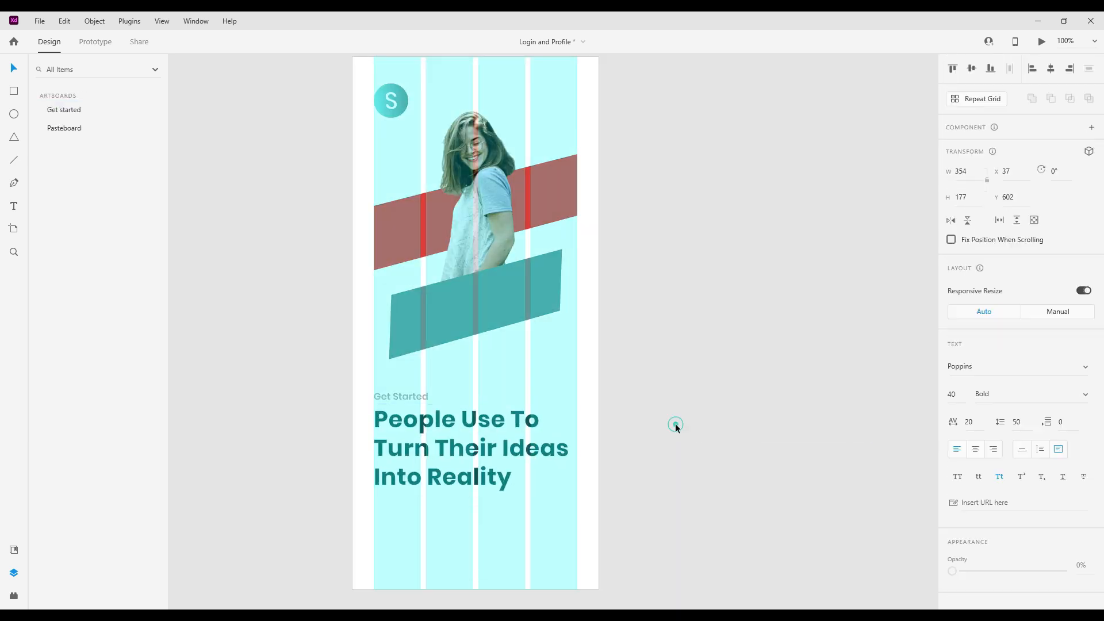
key("ctrl+shift+apostrophe")
Set the heading's font size to 35.
left_click(497, 406)
left_click(952, 394)
type("35")
Reword the heading as "Many people use to turn their ideas into reality." and adjust its placement below "Get Started".
double_click(520, 397)
left_click(463, 344)
type("So M")
key("BackSpace")
type("many")
key("Delete")
type("p")
left_click_drag(490, 346, 477, 346)
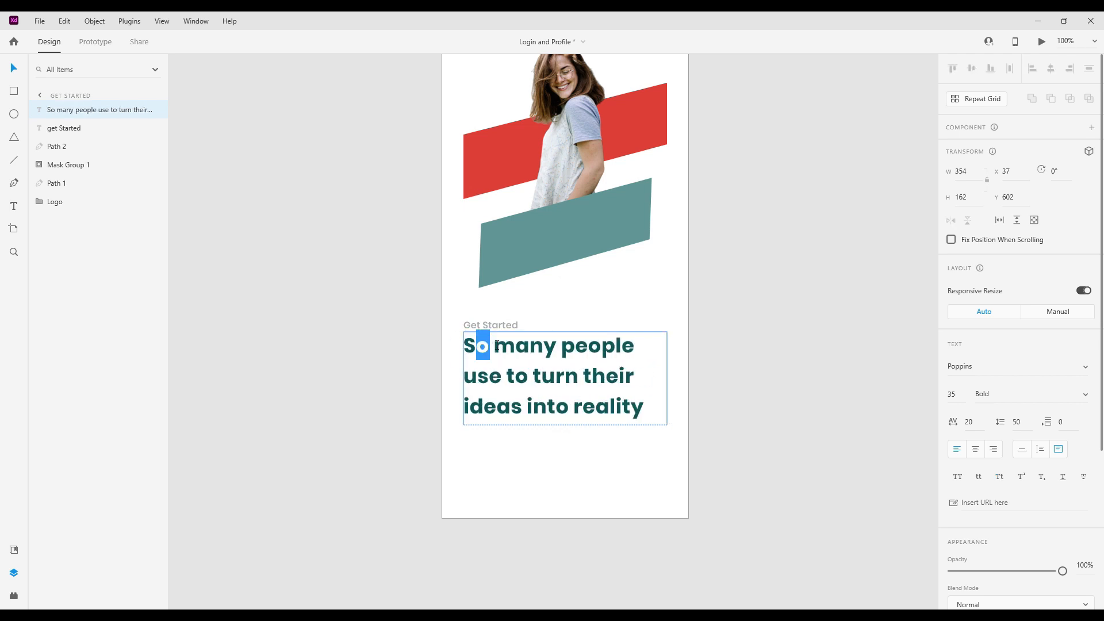
type("M.")
left_click_drag(565, 425, 545, 393)
Set the font size of the grey "Get Started" text to 18.
left_click(490, 325)
left_click(952, 394)
type("18")
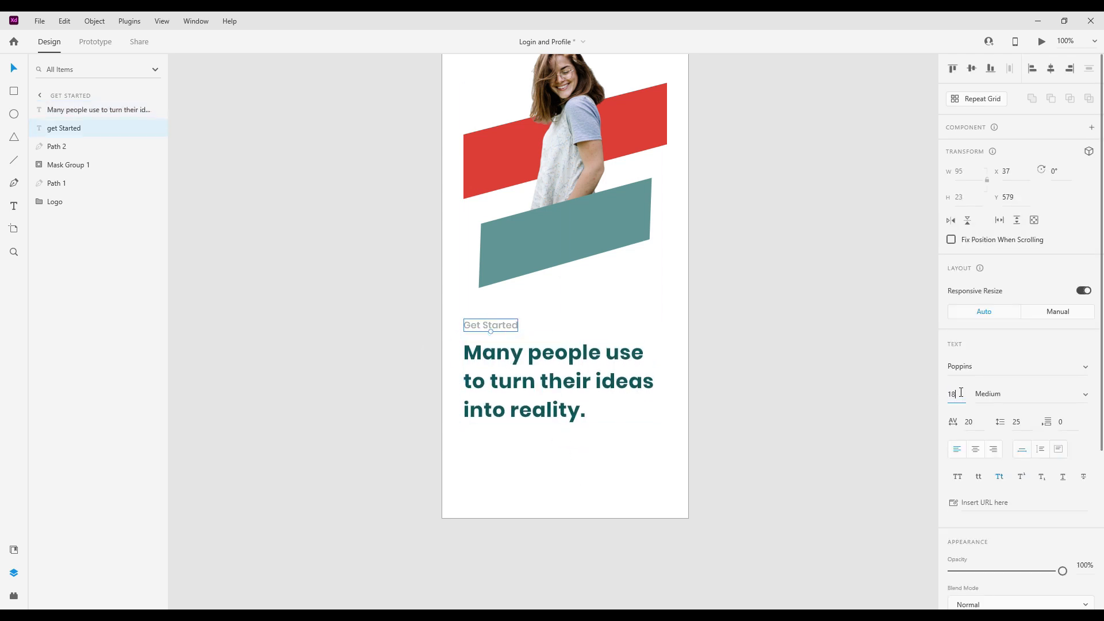
key("Return")
Edit the "Notification text" character style so its font size is 18.
left_click(14, 551)
double_click(86, 179)
right_click(46, 178)
left_click(70, 210)
left_click(195, 91)
type("18")
key("Return")
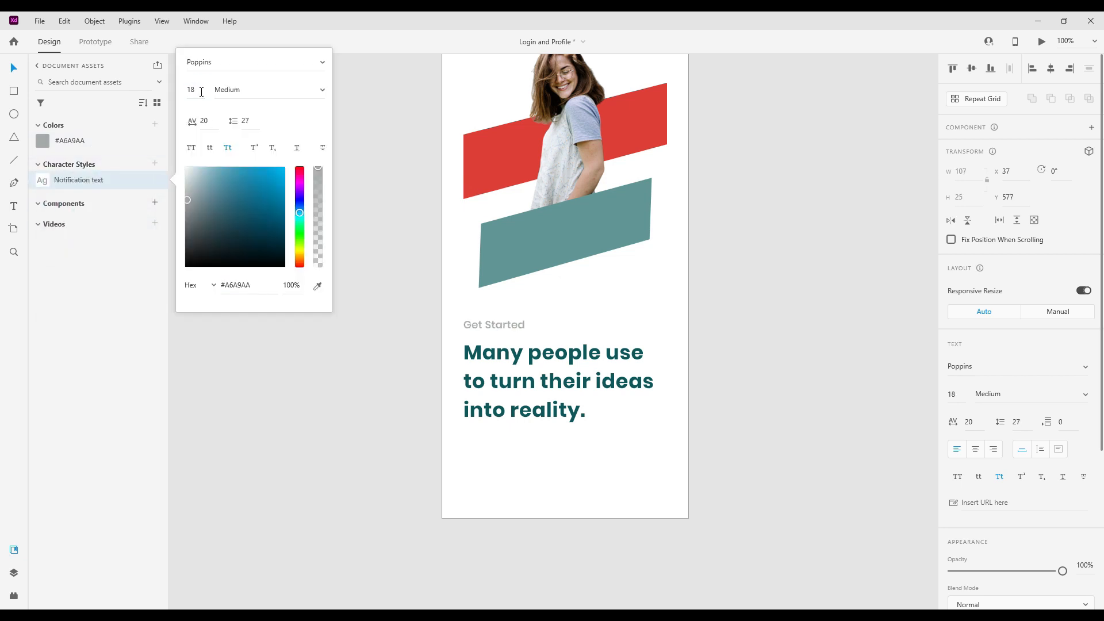
left_click(566, 402)
key("ctrl+shift+apostrophe")
left_click(644, 449)
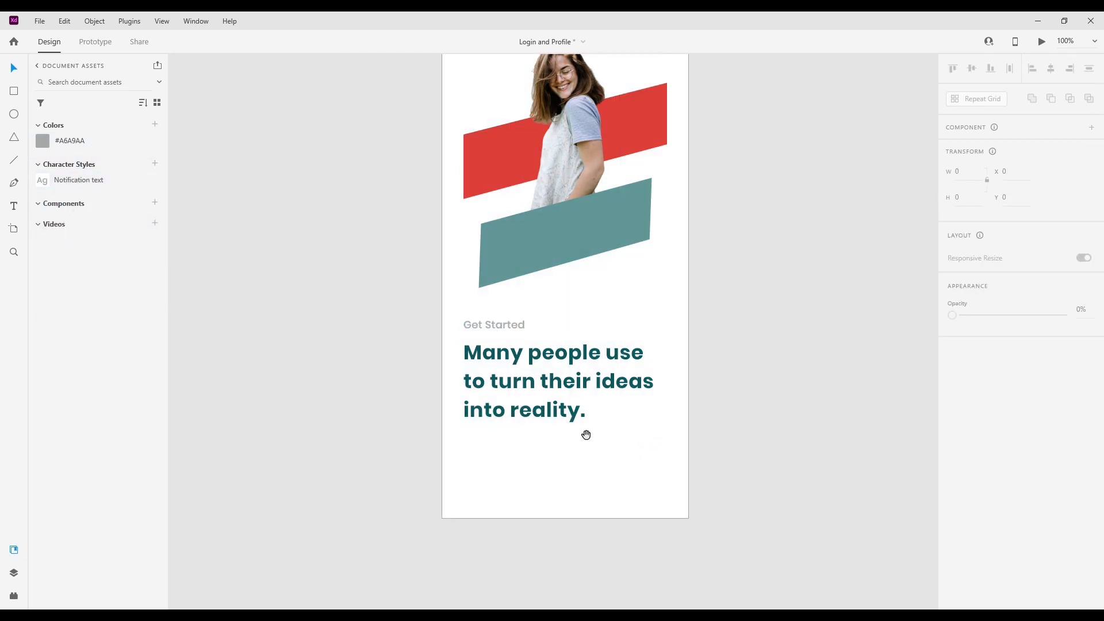
mouse_move(596, 419)
left_mouse_down()
mouse_move(623, 412)
mouse_move(609, 412)
left_mouse_up()
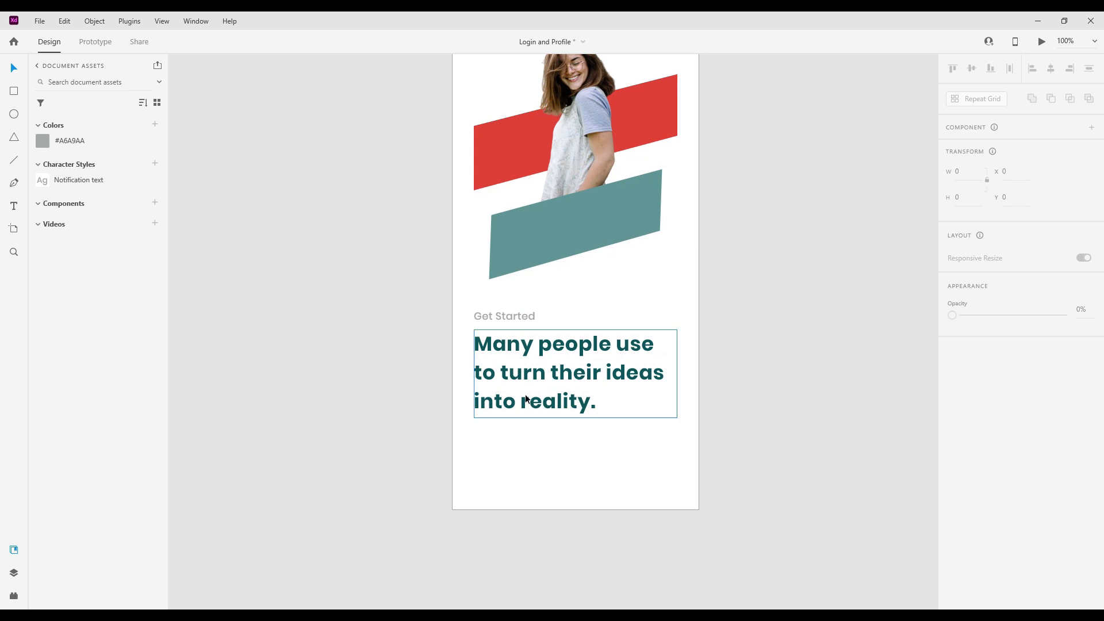
Duplicate the grey "Get Started" text below the heading and reword the copy as "Skip Now".
left_click(519, 317)
left_click_drag(517, 331, 519, 442)
key("Down")
key("Down")
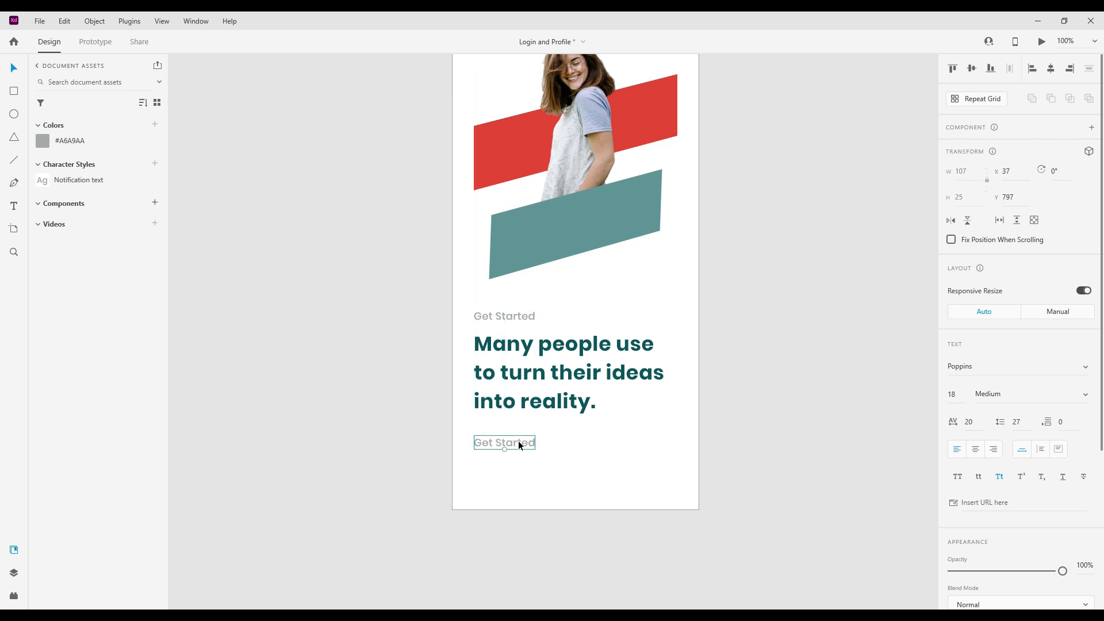
double_click(518, 443)
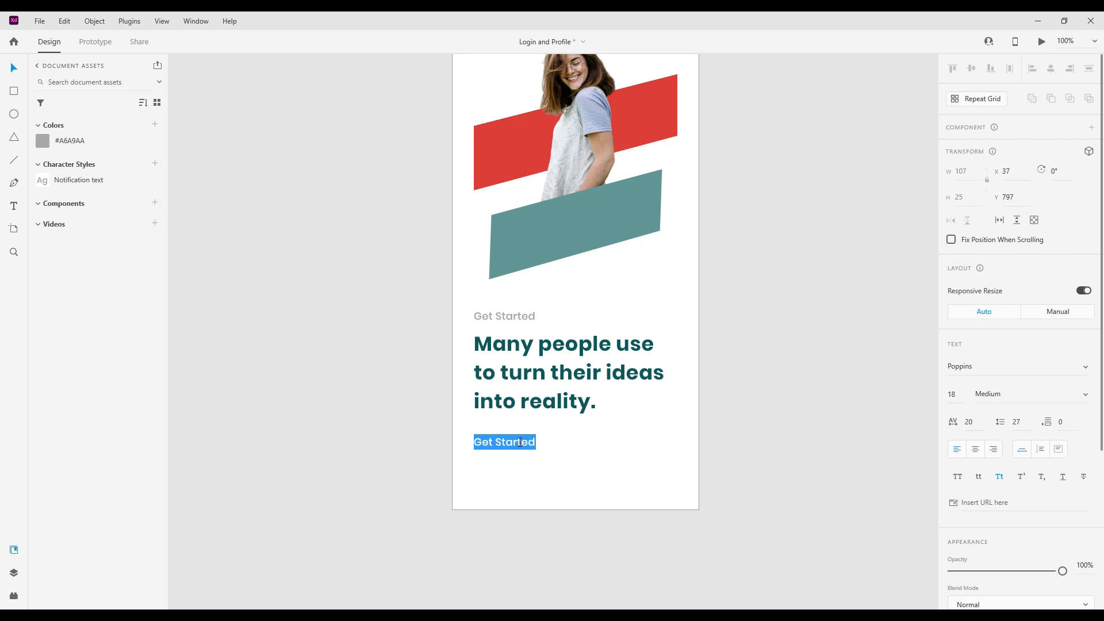
type("Skip Now")
left_click(540, 480)
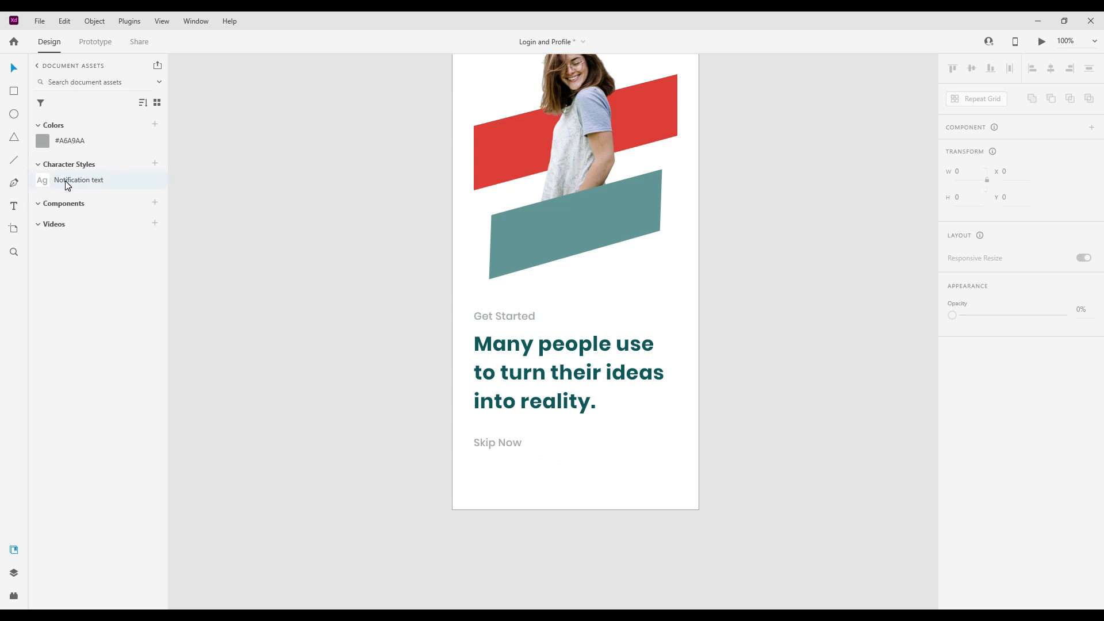
Draw a button rectangle about 146 wide beside "Skip Now" and set its height to 45.
left_click(14, 92)
mouse_move(567, 435)
left_mouse_down()
mouse_move(604, 460)
mouse_move(566, 442)
mouse_move(628, 443)
mouse_move(613, 440)
mouse_move(617, 465)
mouse_move(636, 449)
left_mouse_up()
left_click(14, 68)
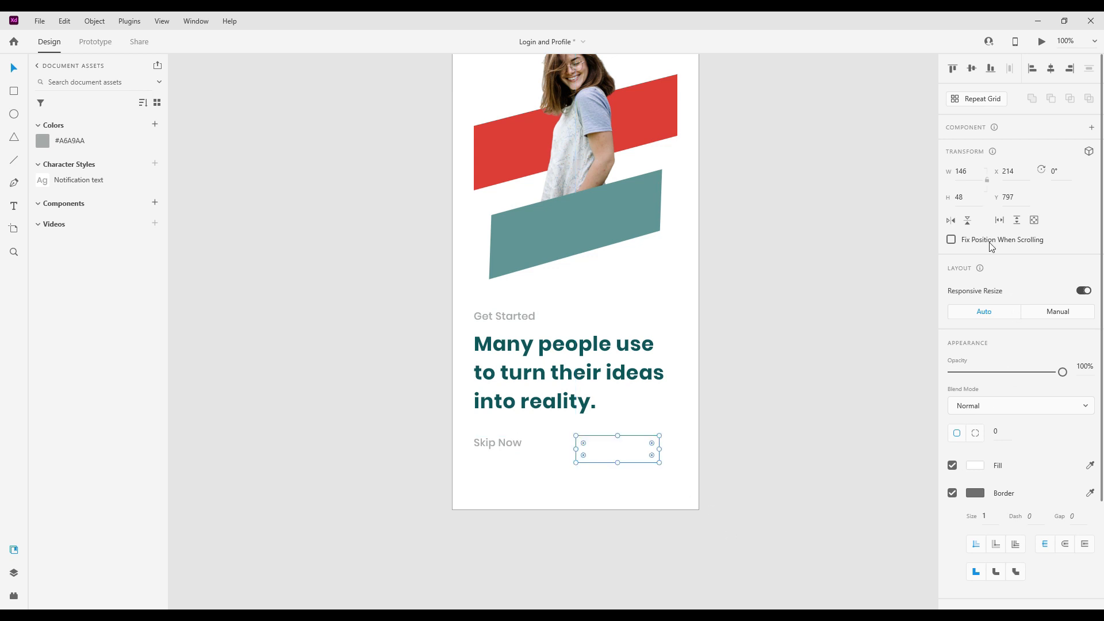
left_click(971, 201)
type("50")
key("Return")
left_click(973, 200)
type("45")
key("Return")
Remove the rectangle's border, round its corners to 4 and fill it with the saved red.
left_click(952, 494)
left_click(1001, 432)
type("4")
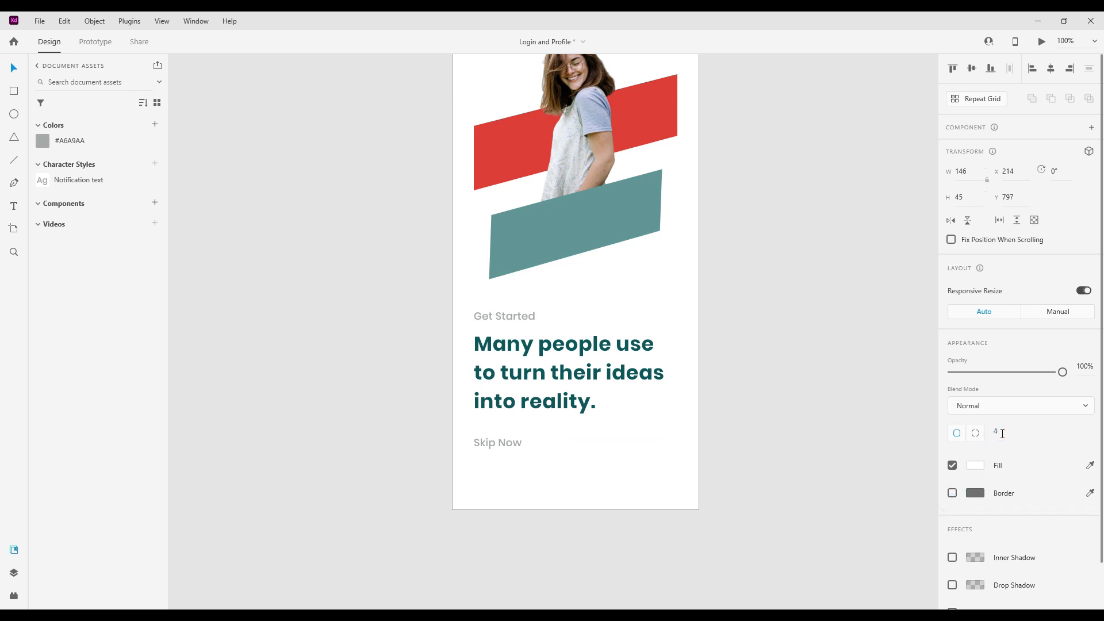
left_click(977, 466)
left_click(869, 544)
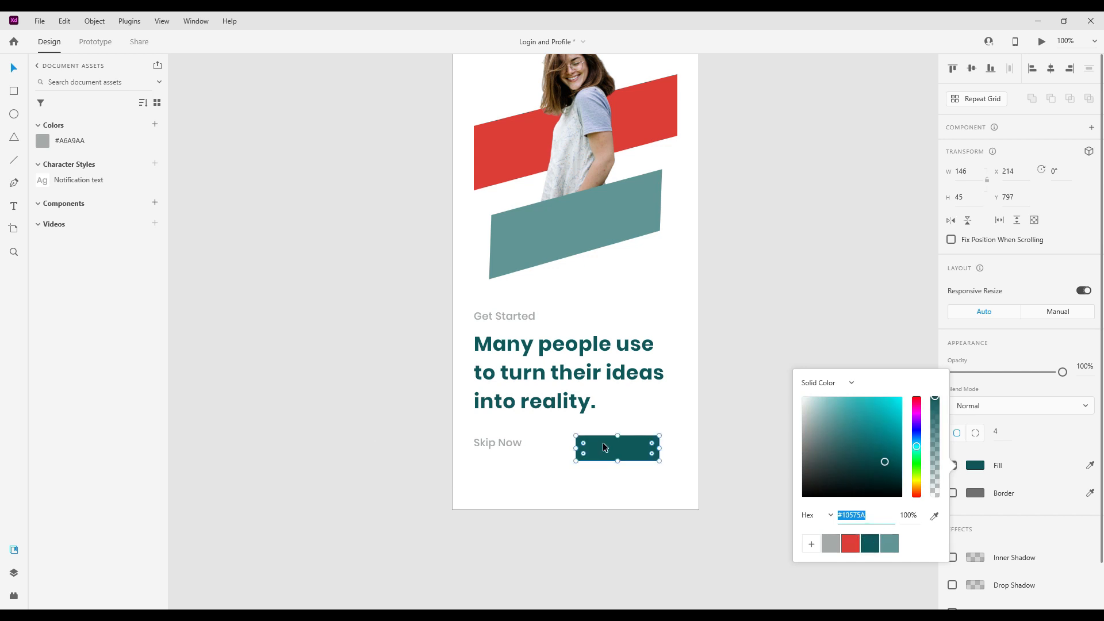
left_click(850, 543)
left_click(636, 455)
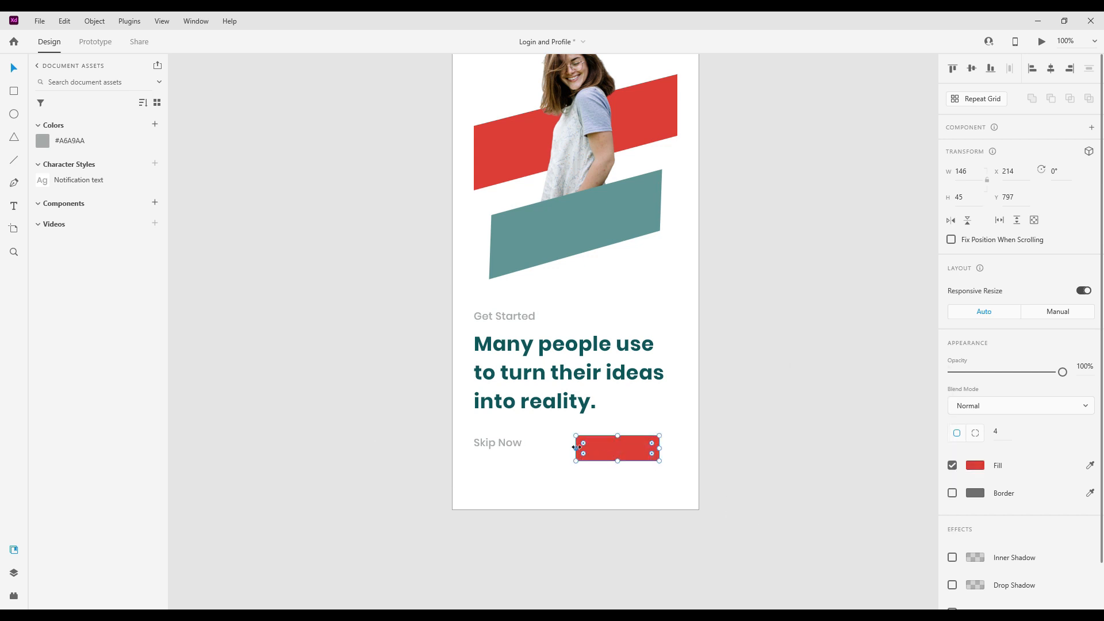
Using the layout grid as a temporary guide, align the red rectangle with the last column's outer edge.
key("ctrl+shift+apostrophe")
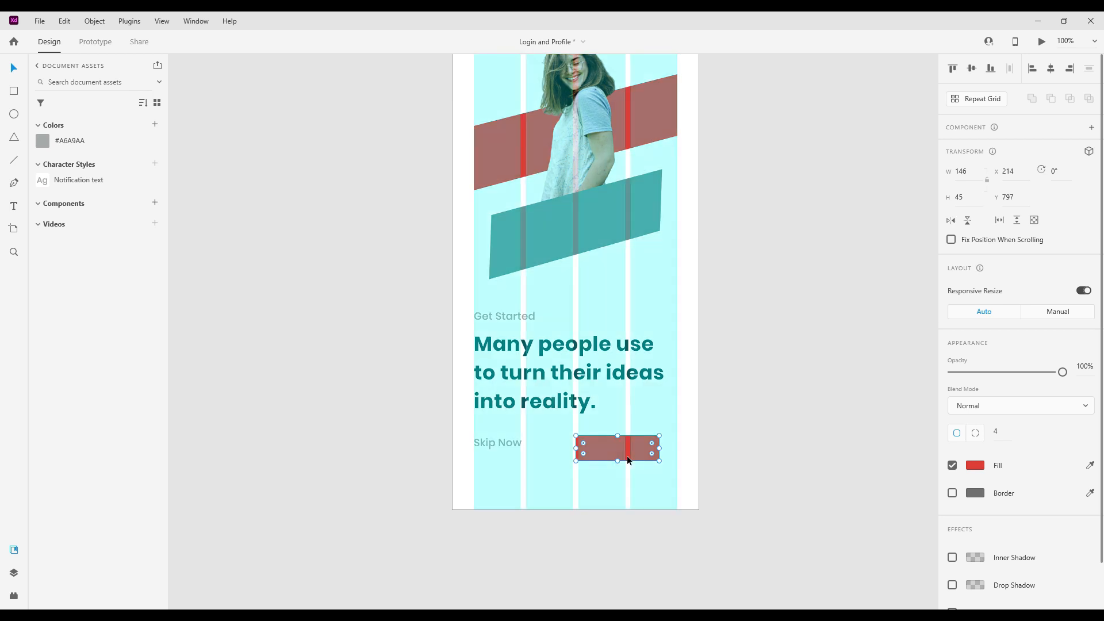
left_click_drag(628, 457, 643, 455)
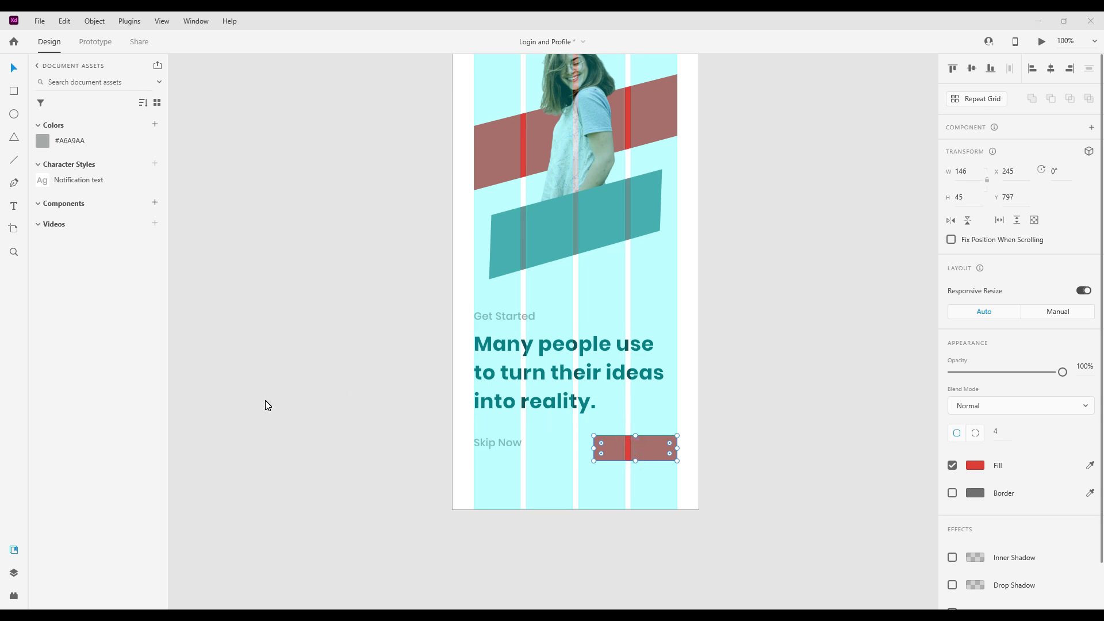
left_click(653, 452)
left_click(695, 402)
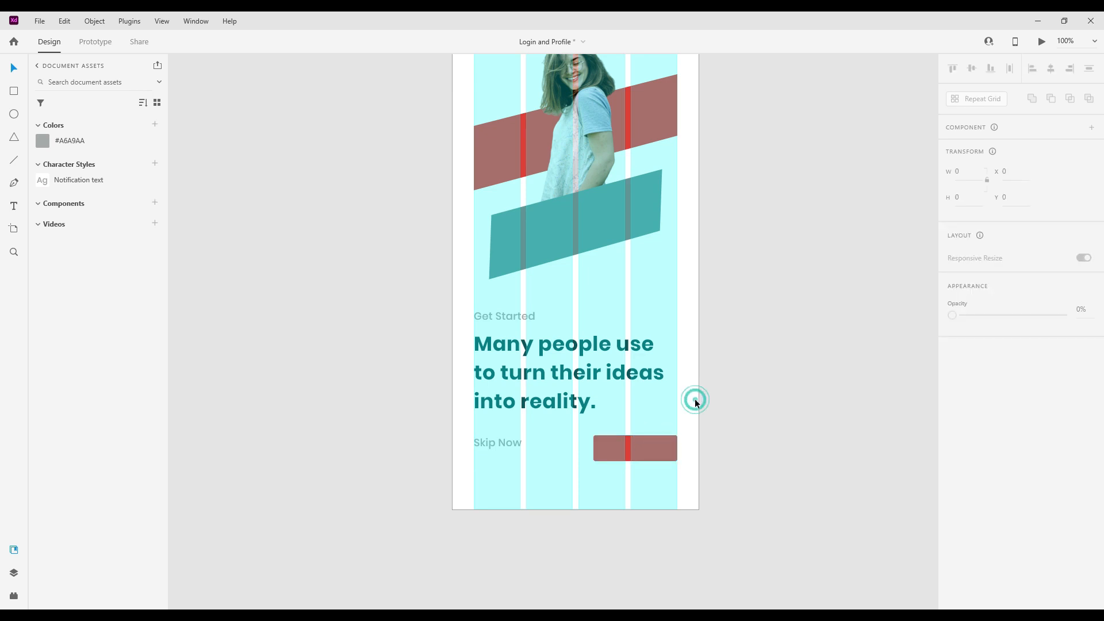
key("ctrl+shift+apostrophe")
Set the heading's line spacing to 45 and shorten its text box to a height of about 141.
left_click(569, 401)
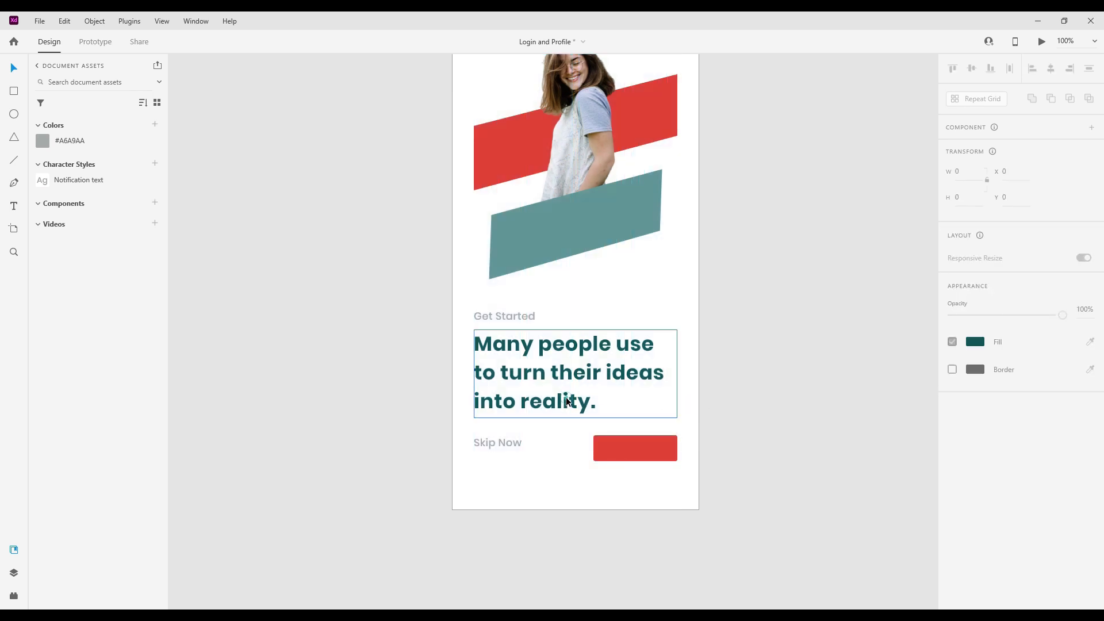
double_click(1023, 421)
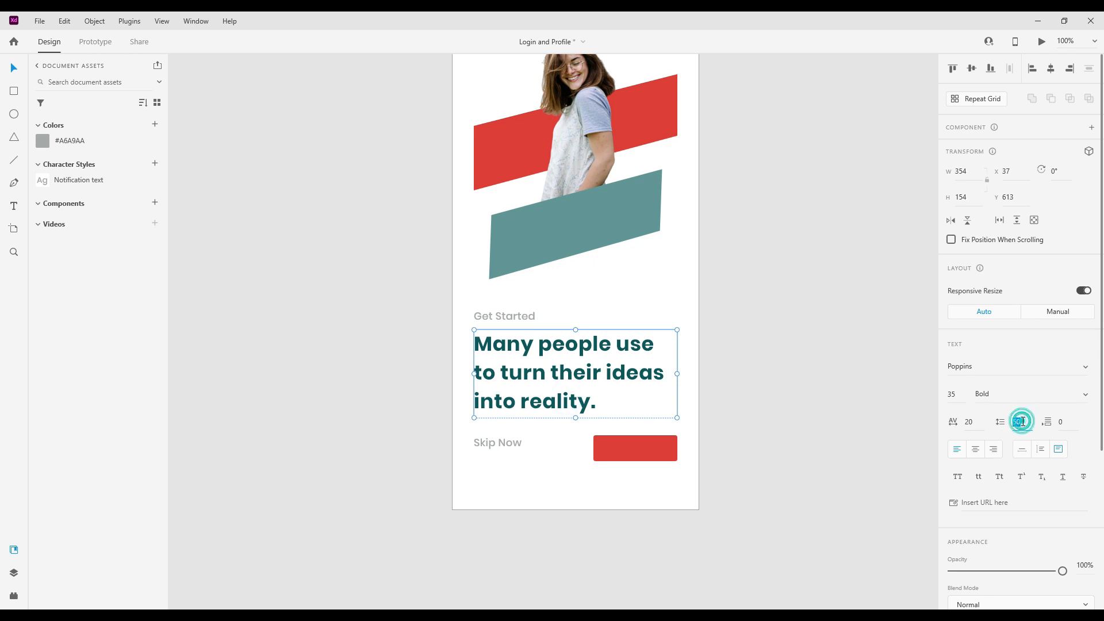
type("45")
key("Return")
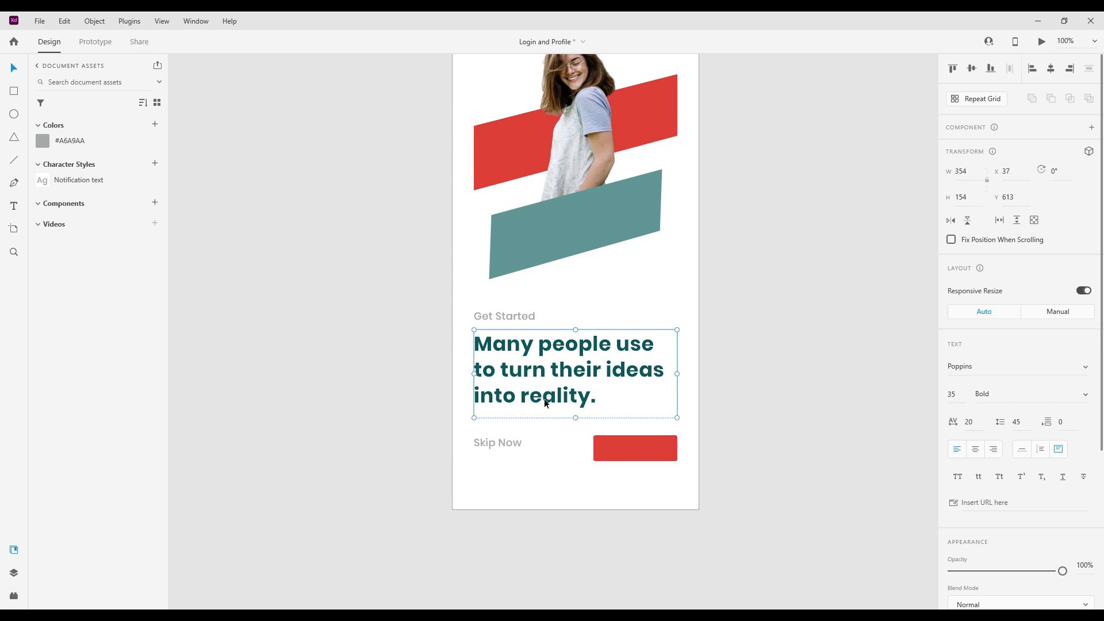
left_click_drag(574, 418, 575, 410)
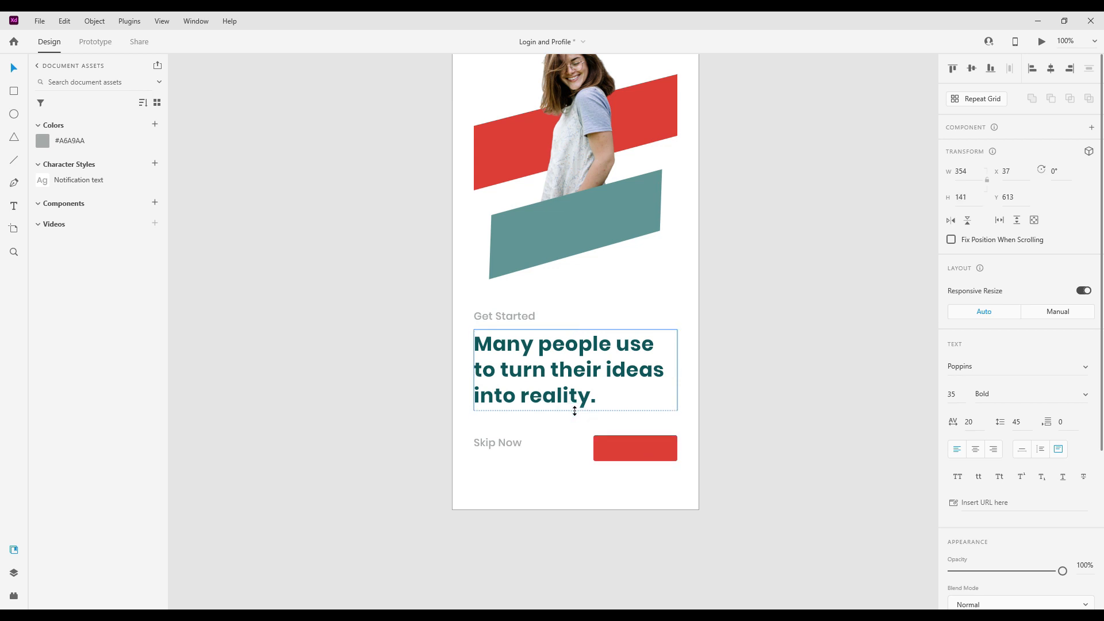
Move the red rectangle up so it is vertically centred with the "Skip Now" text.
left_click_drag(637, 454, 645, 447)
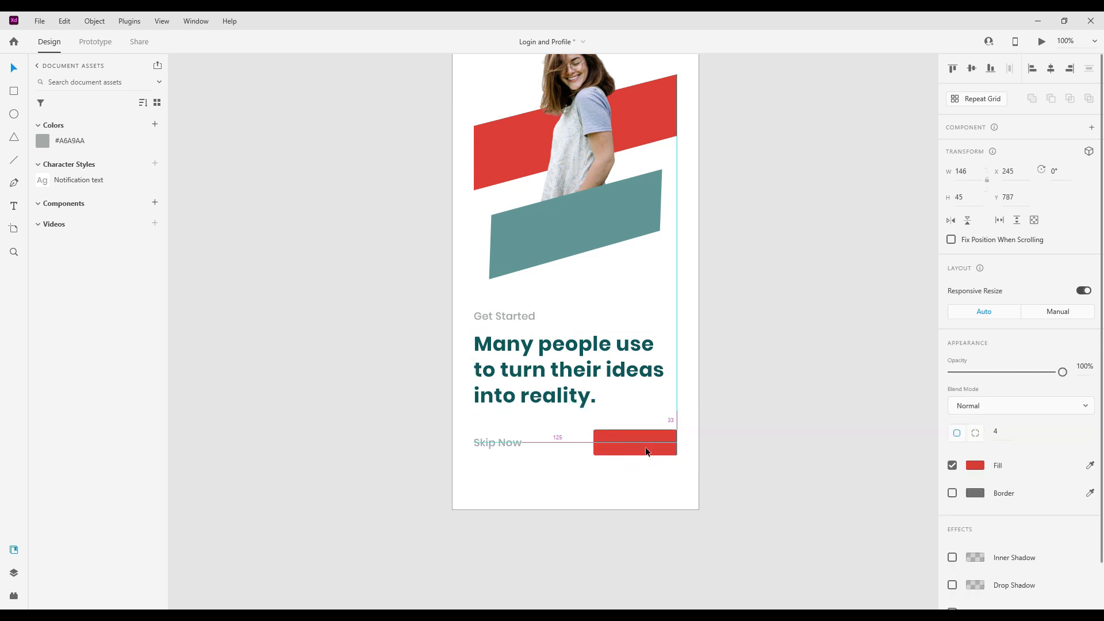
left_click(869, 489)
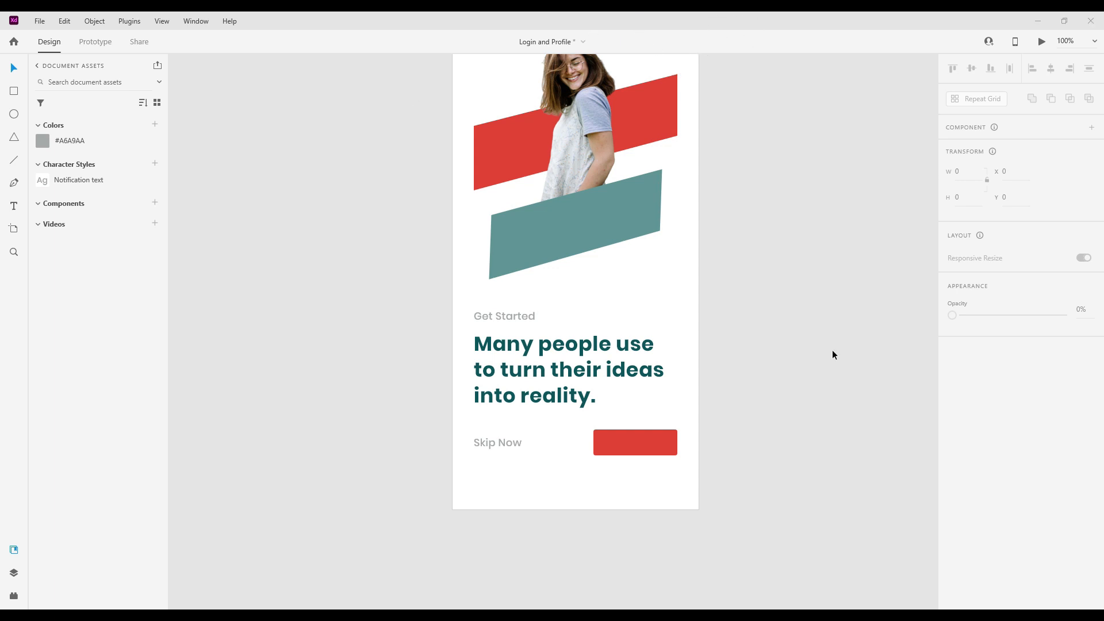
left_click(636, 448)
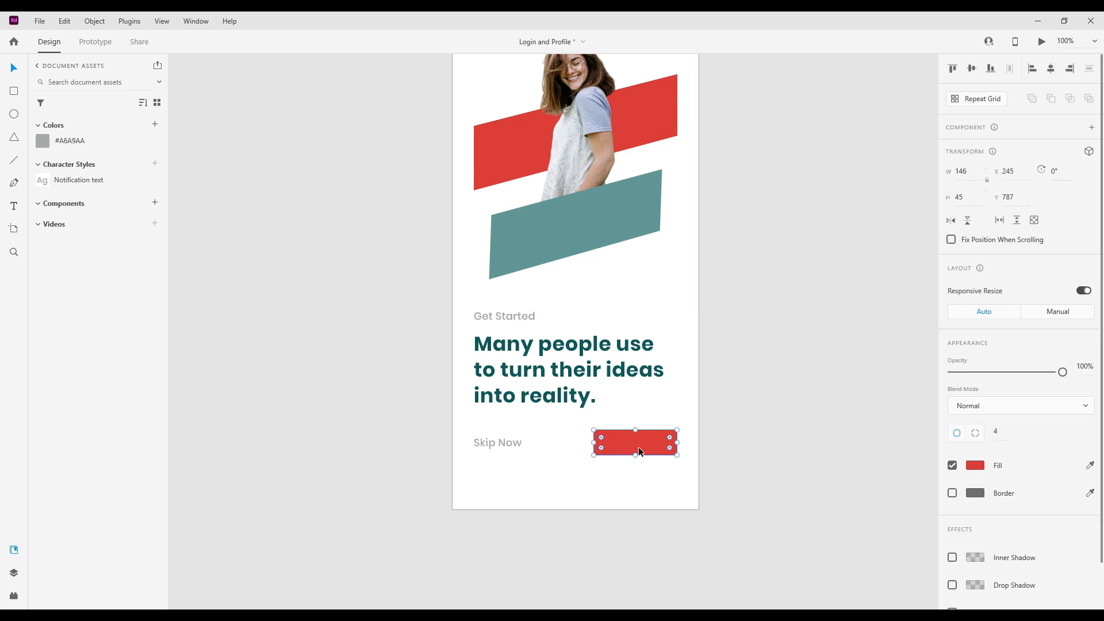
Add the text "NEXT" over the red rectangle and shift it inside the button.
left_click(14, 205)
left_click(627, 450)
type("NEXT")
key("Escape")
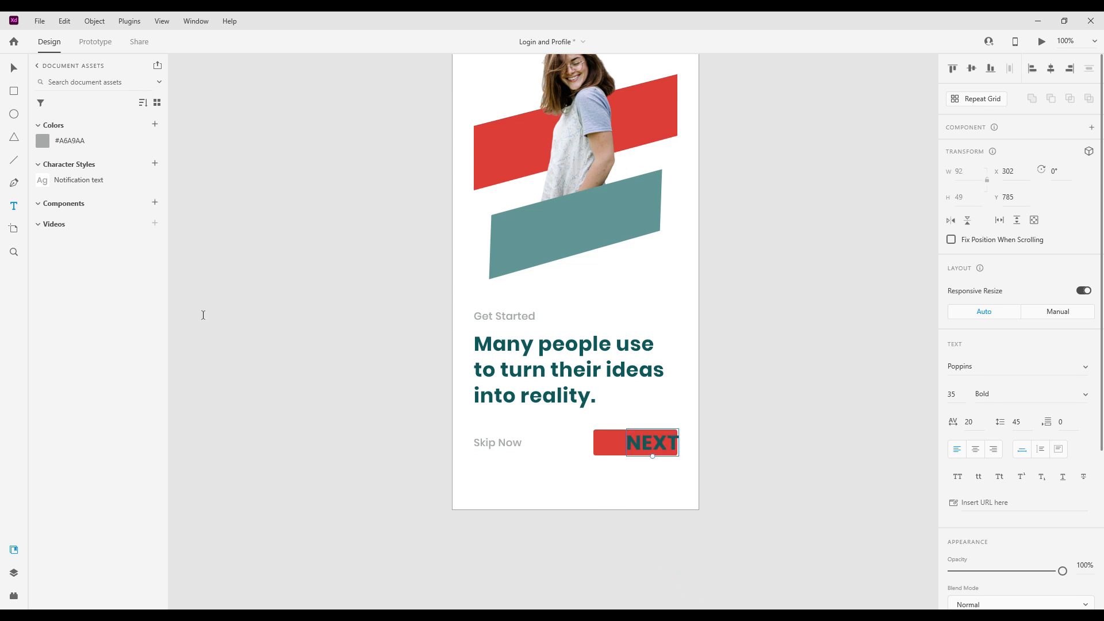
left_click(14, 68)
left_click_drag(635, 438, 622, 438)
Change the fill of the "NEXT" text to white.
scroll(966, 469, "down", 3)
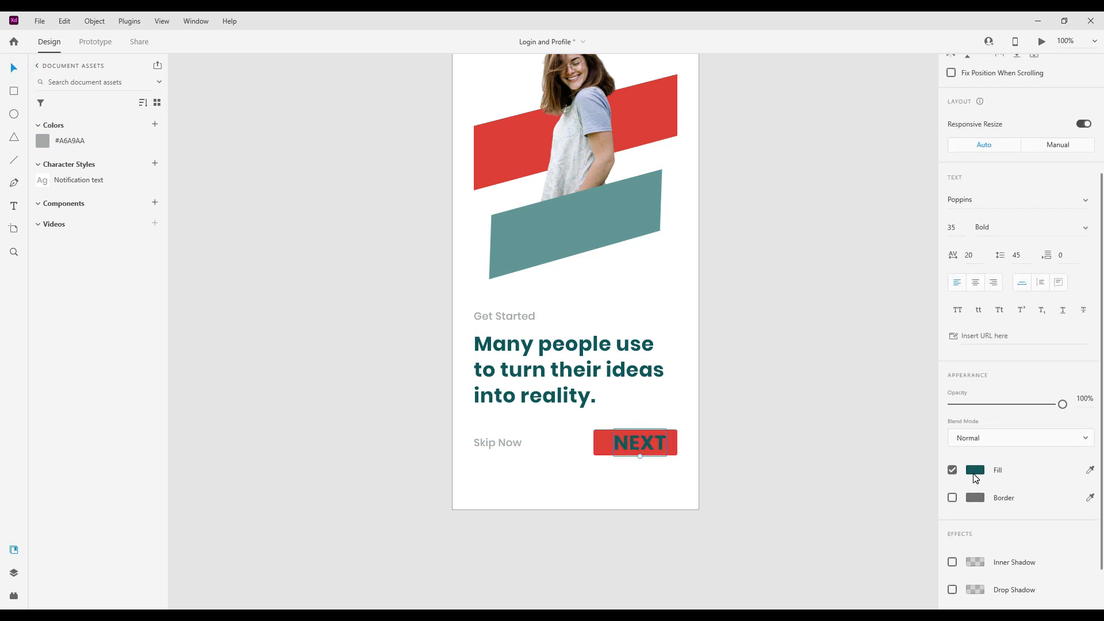
left_click(976, 472)
left_click_drag(843, 420, 763, 360)
left_click(1020, 463)
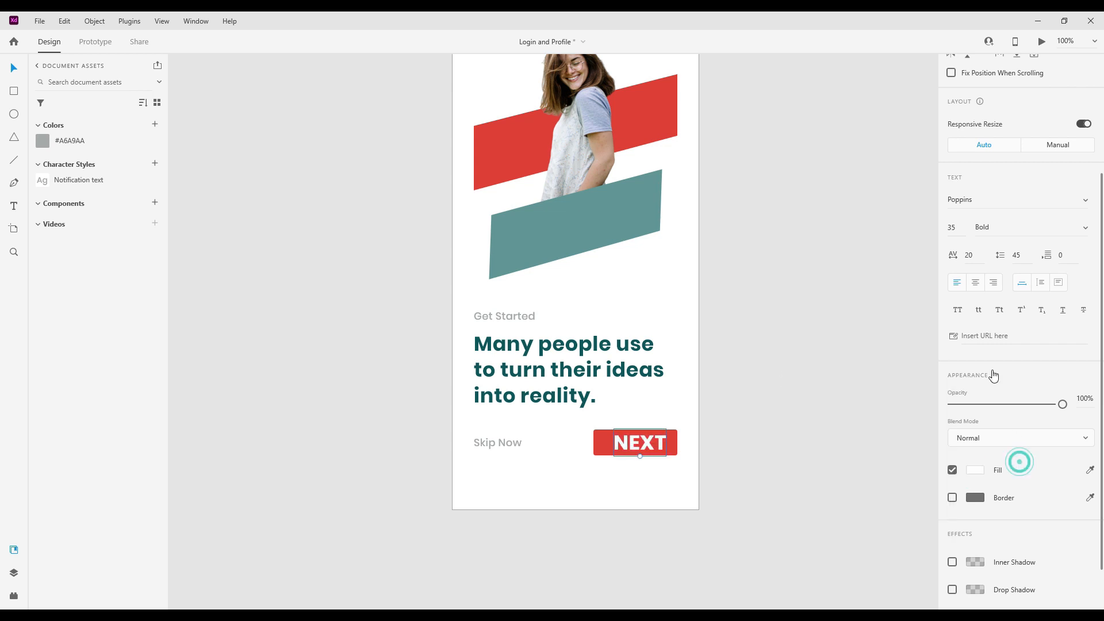
Reduce the "NEXT" text to font size 14 and position it at the centre of the red button.
left_click(954, 229)
type("14")
key("Return")
left_click_drag(622, 448, 644, 440)
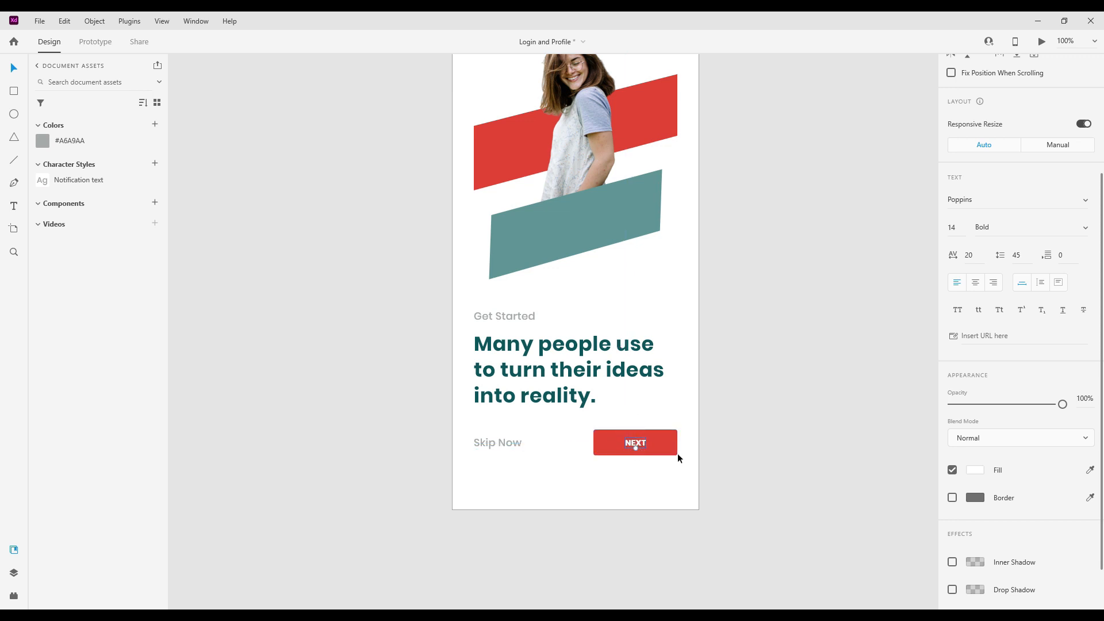
Set the "NEXT" text to font size 16 with centre alignment.
left_click(962, 232)
type("1")
key("Return")
left_click(975, 282)
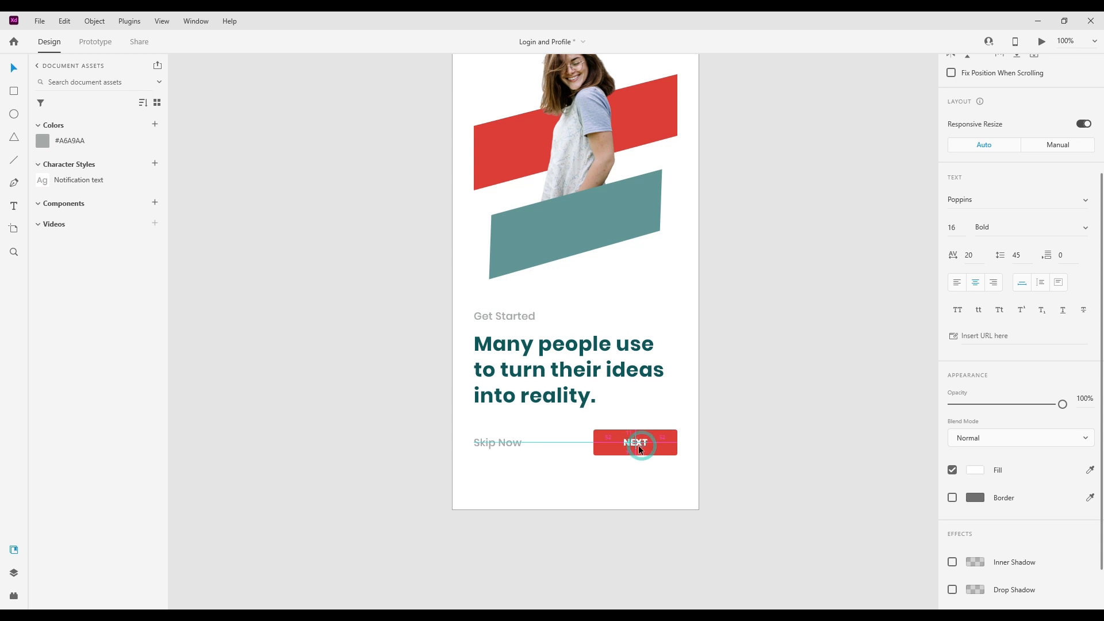
Narrow the red button rectangle symmetrically and set its width to 120.
left_click(667, 450)
left_click_drag(677, 442, 671, 442)
left_click(661, 482)
left_click(668, 449)
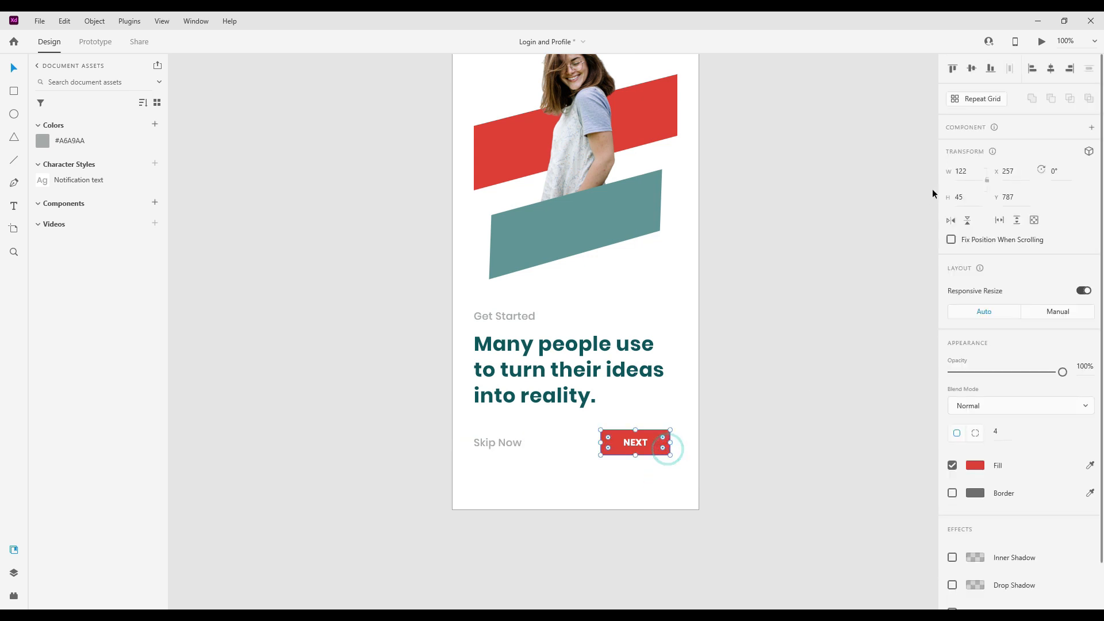
left_click(969, 177)
key("BackSpace")
key("Return")
Set the character spacing of the "NEXT" text to 100.
double_click(635, 445)
left_click(952, 394)
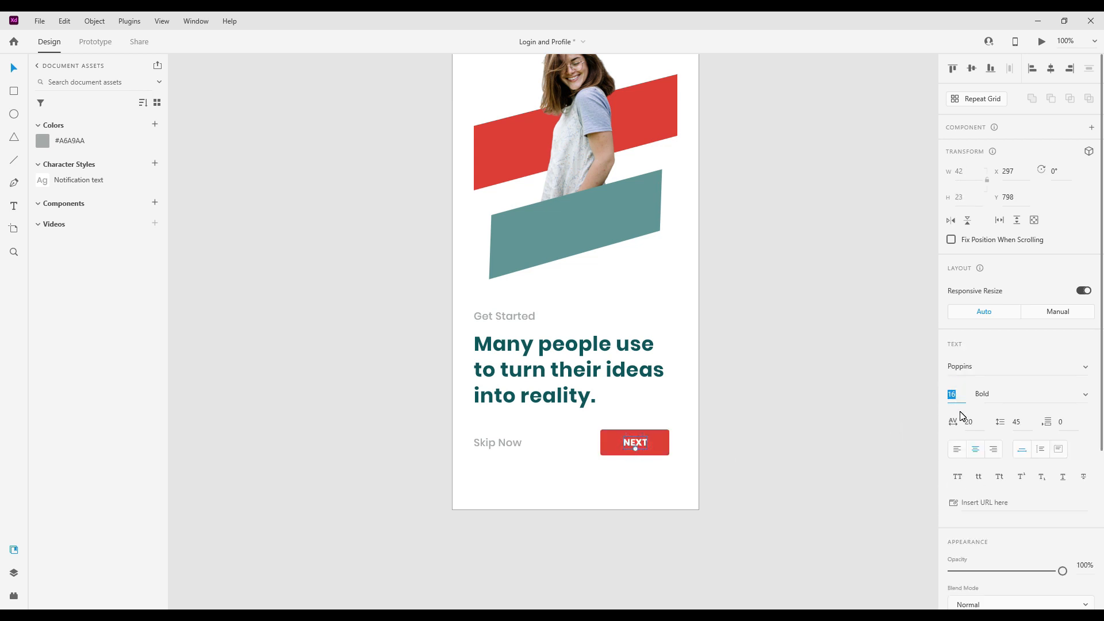
left_click(971, 422)
type("100")
key("Return")
Align the "NEXT" text and red rectangle on their vertical and horizontal centres and group them.
left_click(659, 450)
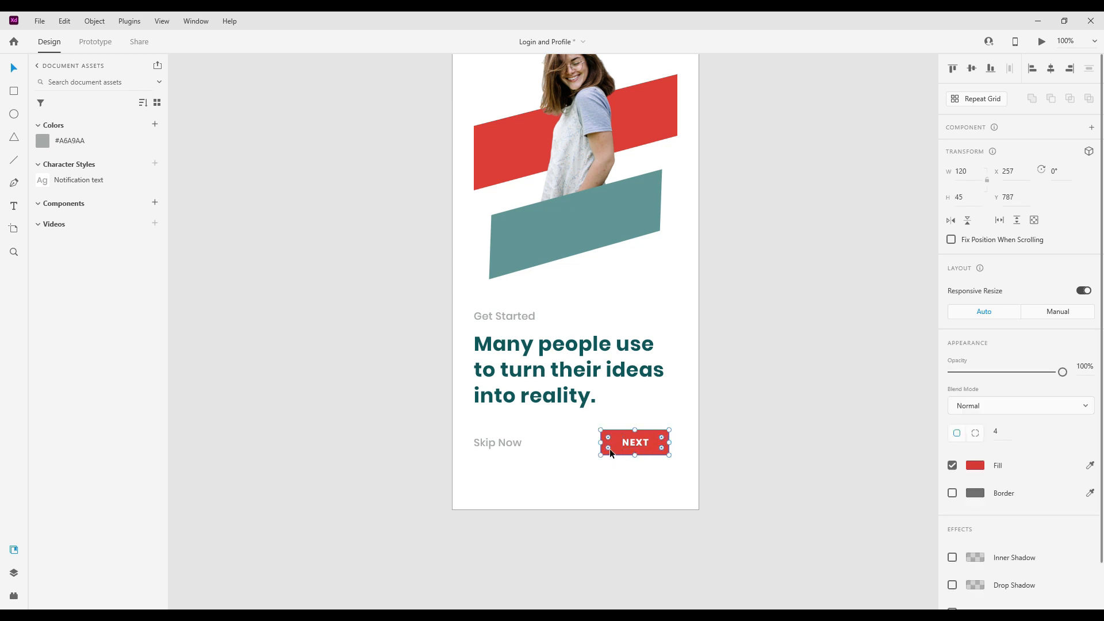
left_click(625, 472)
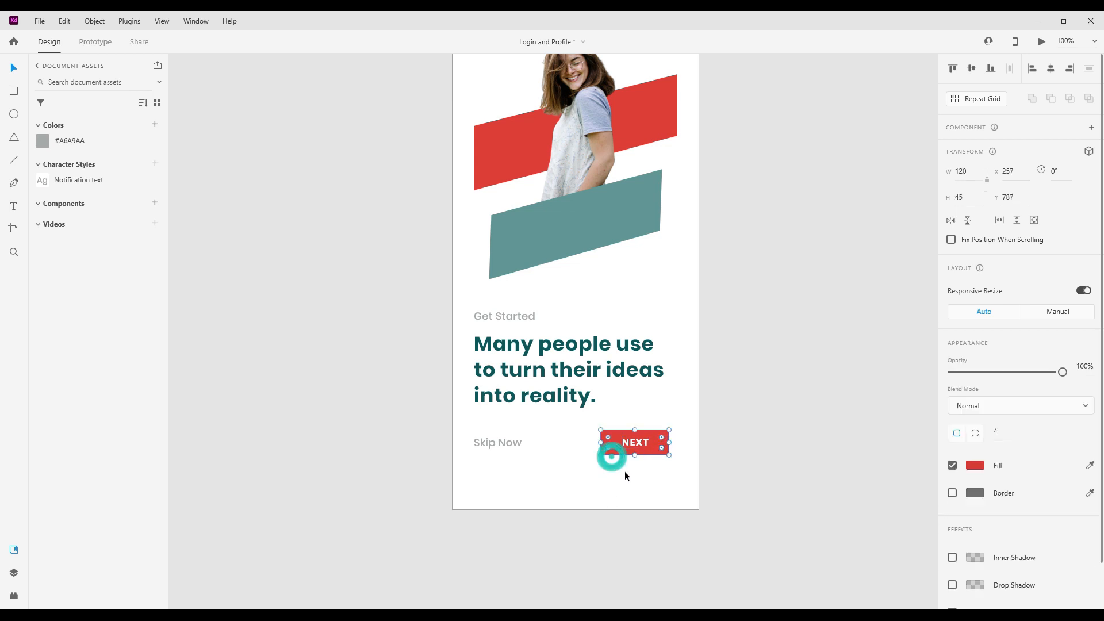
left_click(634, 443)
left_click(661, 447, "shift")
left_click(972, 68)
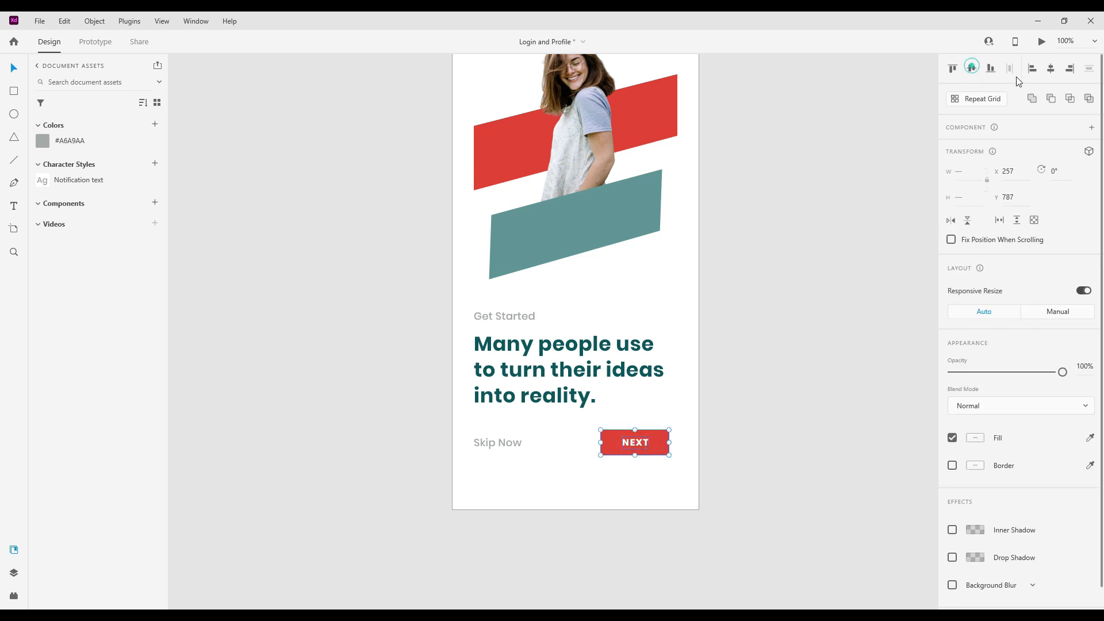
left_click(1050, 68)
left_click(15, 572)
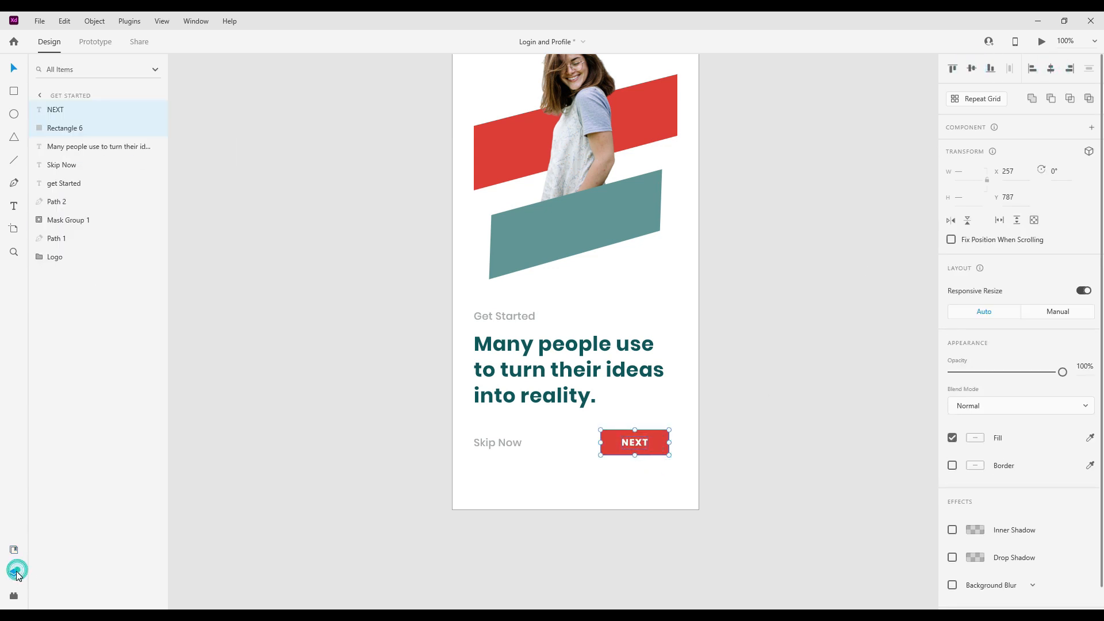
key("ctrl+g")
Move the NEXT button group to the last grid column's outer edge with the layout grid shown, nudging it slightly down.
left_click(651, 475)
left_click(642, 442)
left_click_drag(650, 441, 658, 445)
key("ctrl+shift+apostrophe")
key("Down")
key("Down")
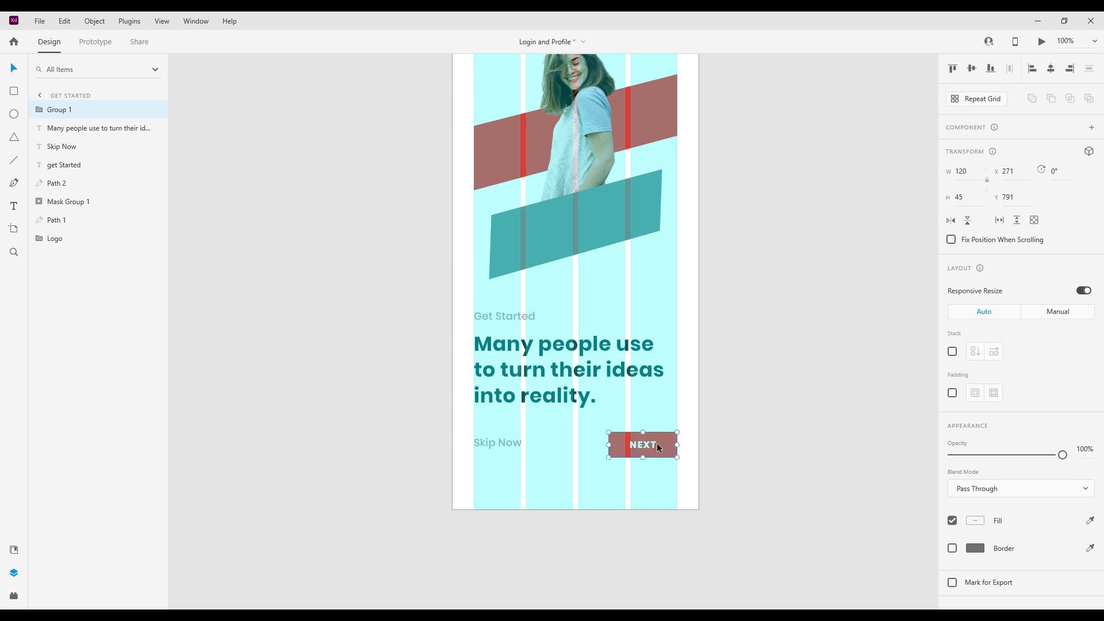
Move "Skip Now" down to line up with the NEXT button's centre and hide the layout grid.
left_click(509, 443)
left_click_drag(510, 446, 508, 449)
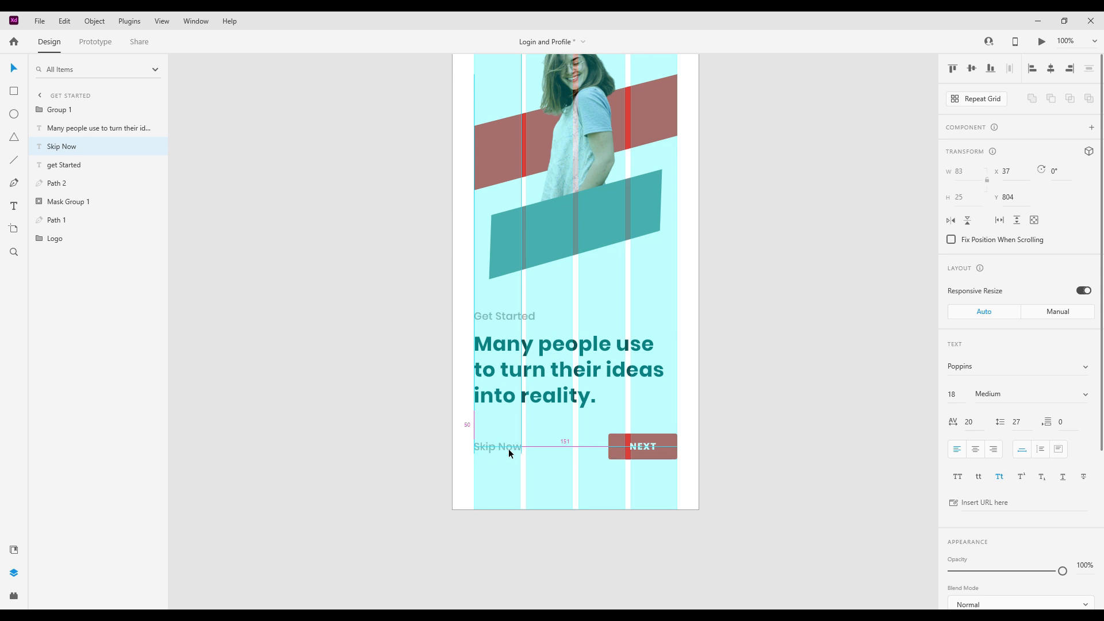
left_click(577, 468)
key("ctrl+shift+apostrophe")
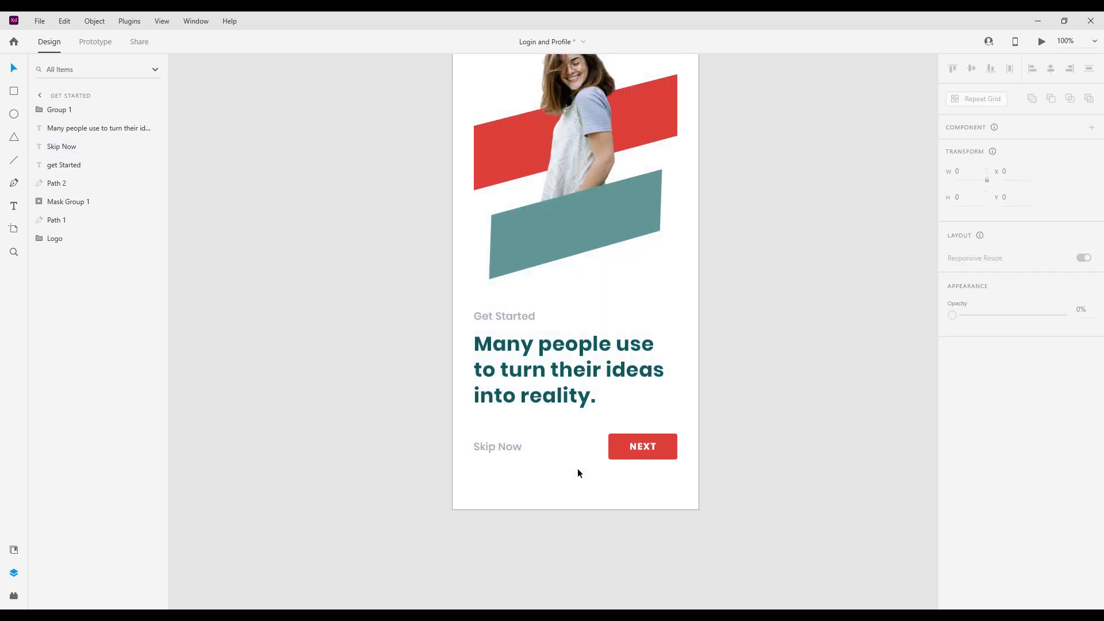
Preview the Get started artboard over the canvas to check the finished screen, and close the preview.
left_click(795, 386)
left_click_drag(754, 283, 723, 374)
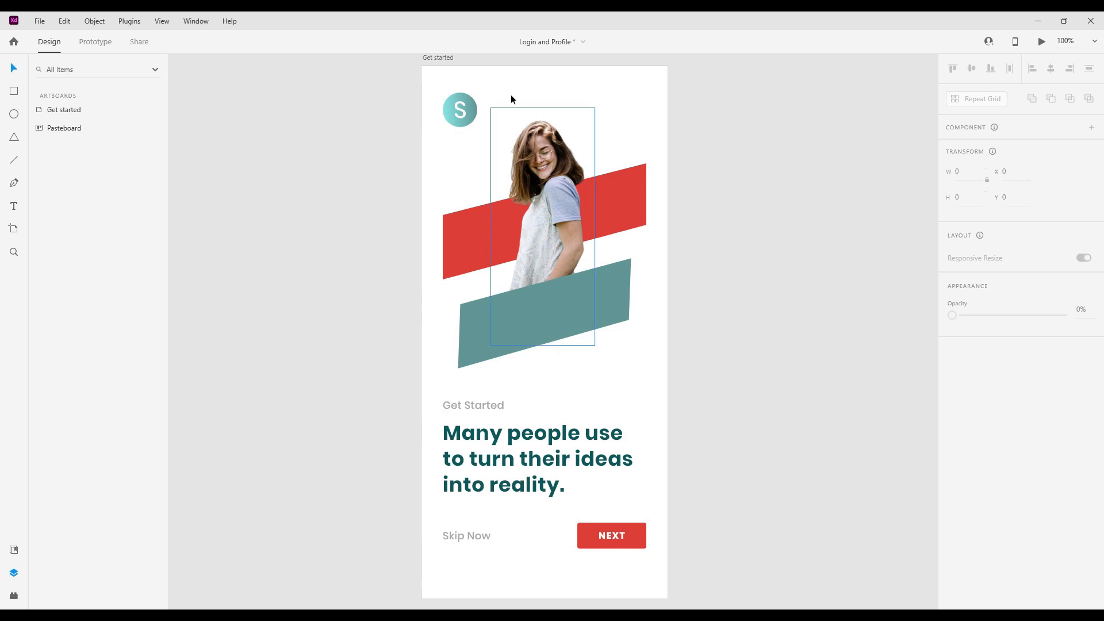
left_click(443, 57)
left_click(1043, 42)
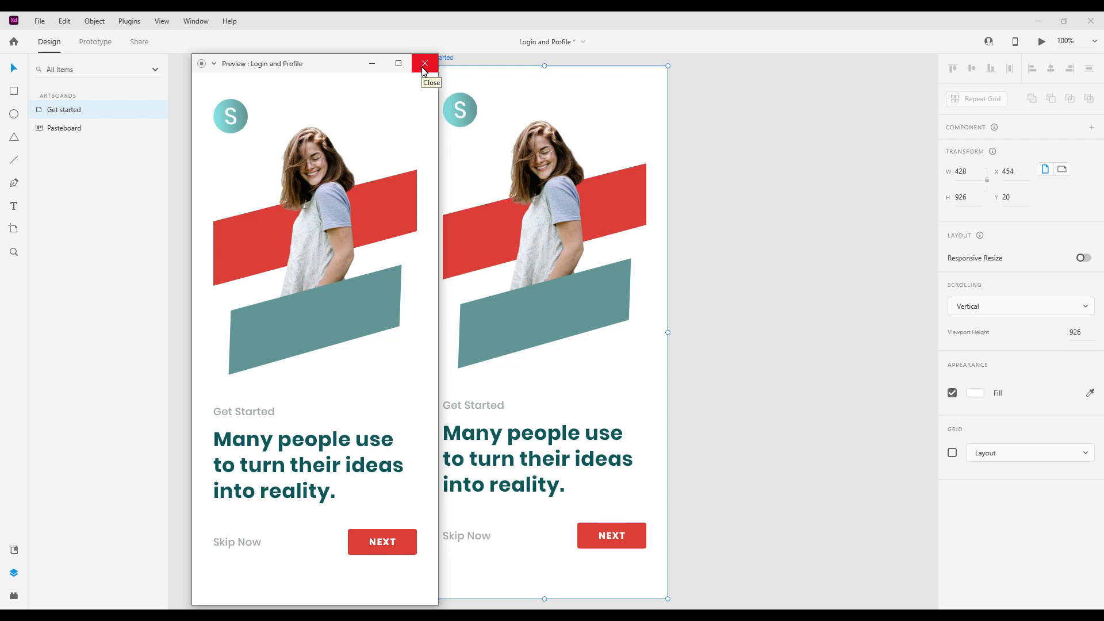
left_click_drag(342, 64, 571, 59)
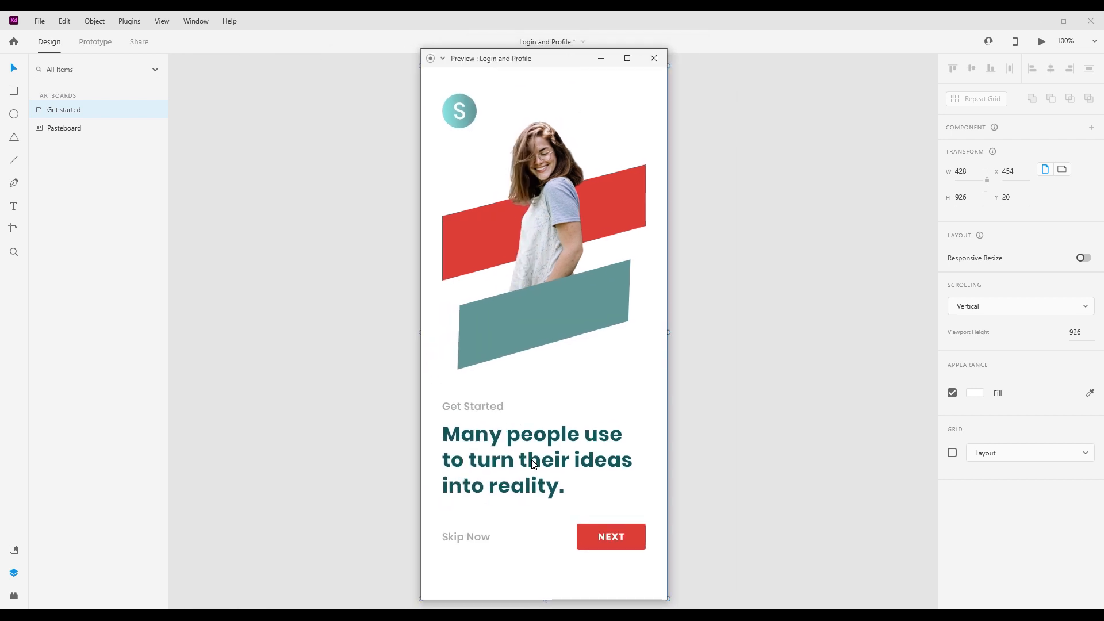
left_click(654, 58)
left_click(703, 213)
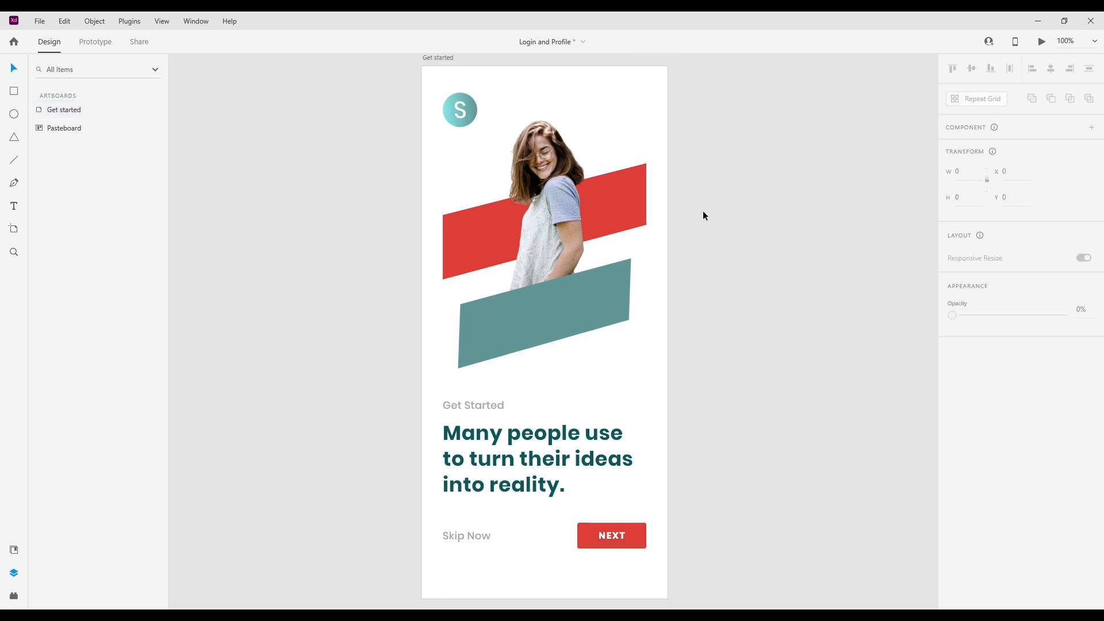
Duplicate the Get started artboard beside the original, level with it at about X 934.
left_click(437, 59)
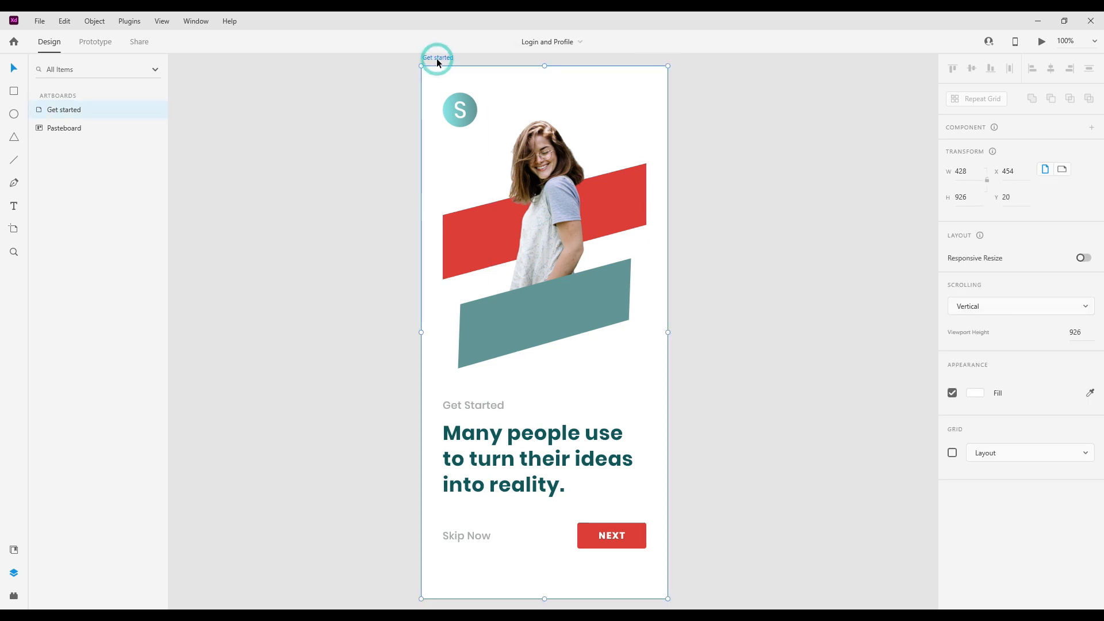
left_click_drag(437, 60, 712, 61)
left_click_drag(803, 271, 553, 286)
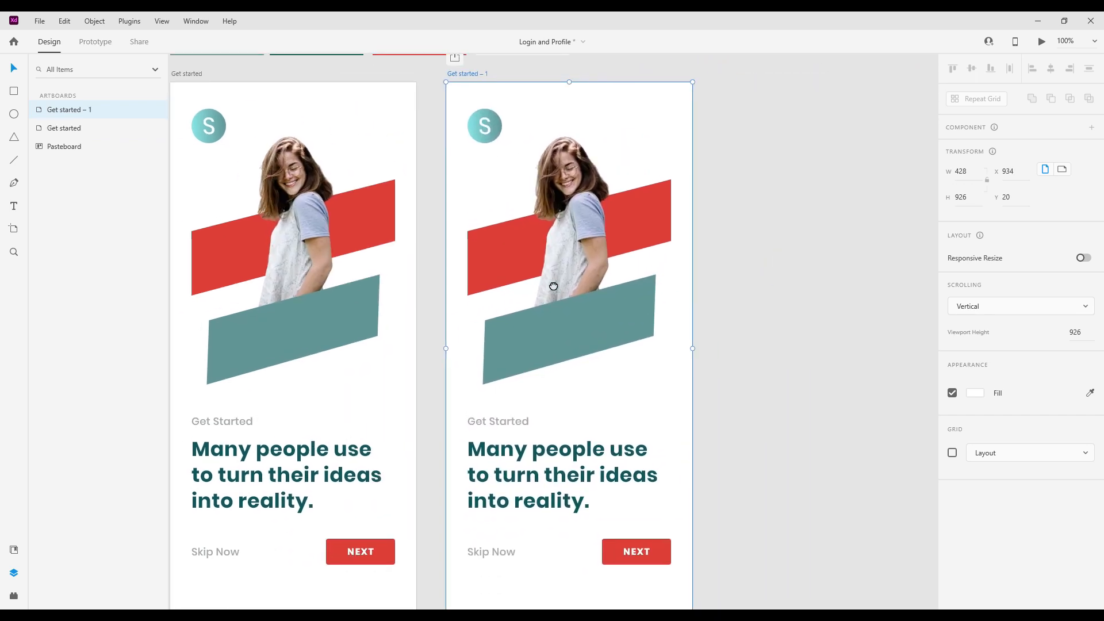
left_click(727, 451)
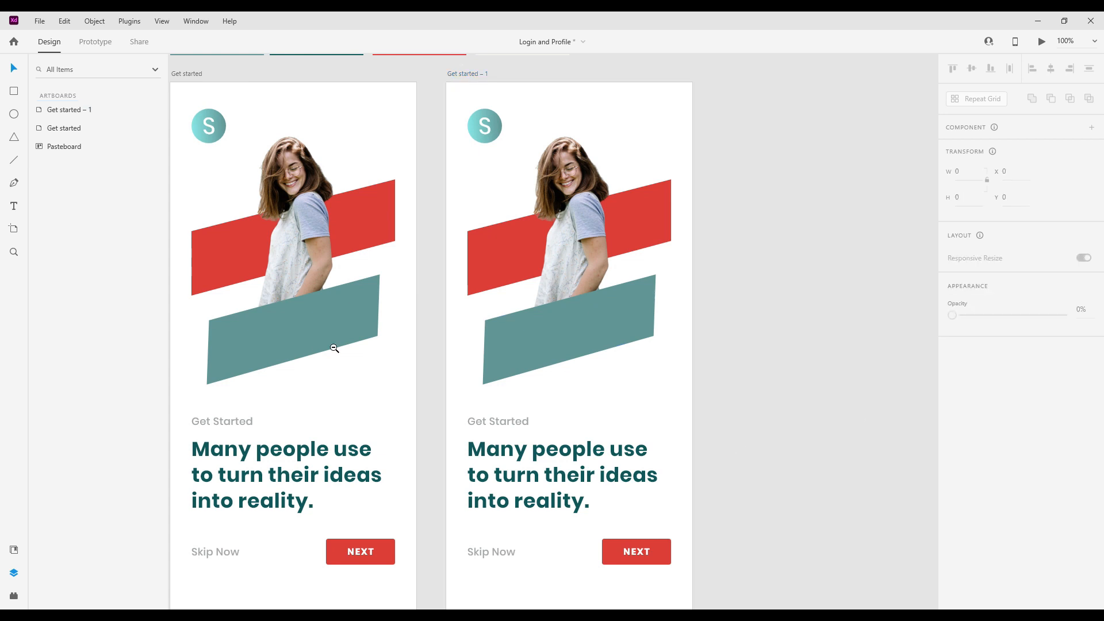
Delete the masked photo and the red and teal shapes from the duplicated artboard.
left_click(518, 234)
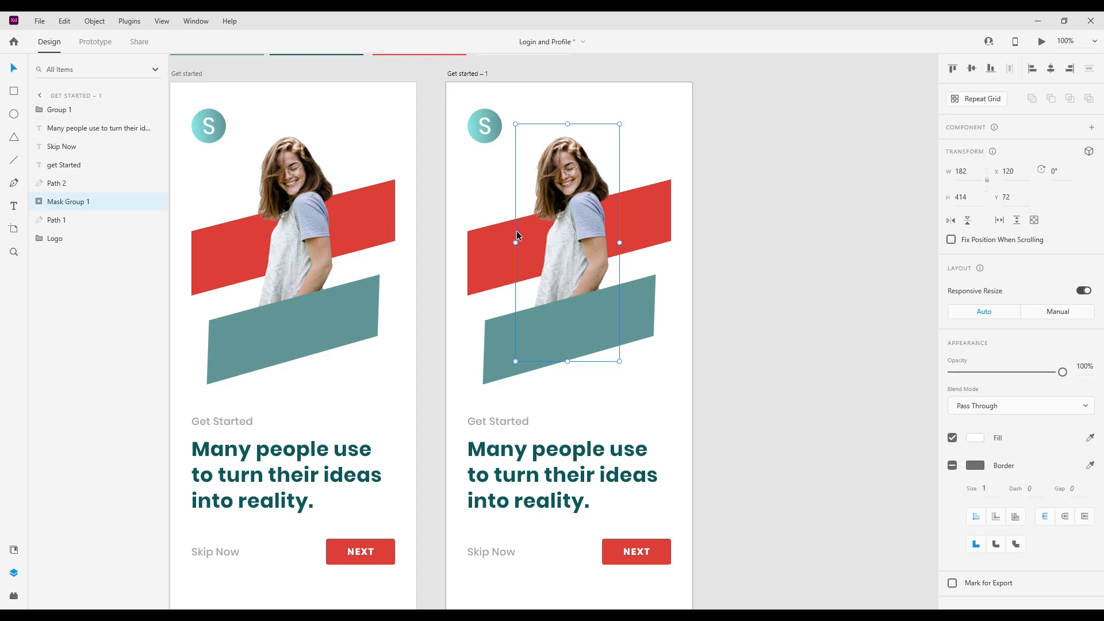
key("Delete")
left_click_drag(495, 199, 620, 366)
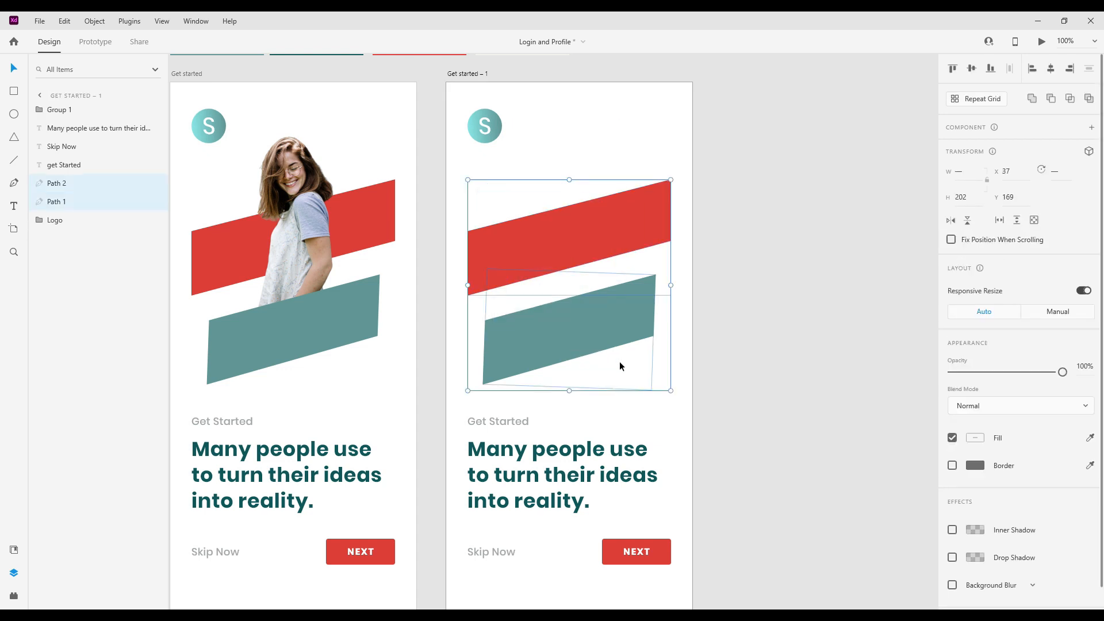
key("Delete")
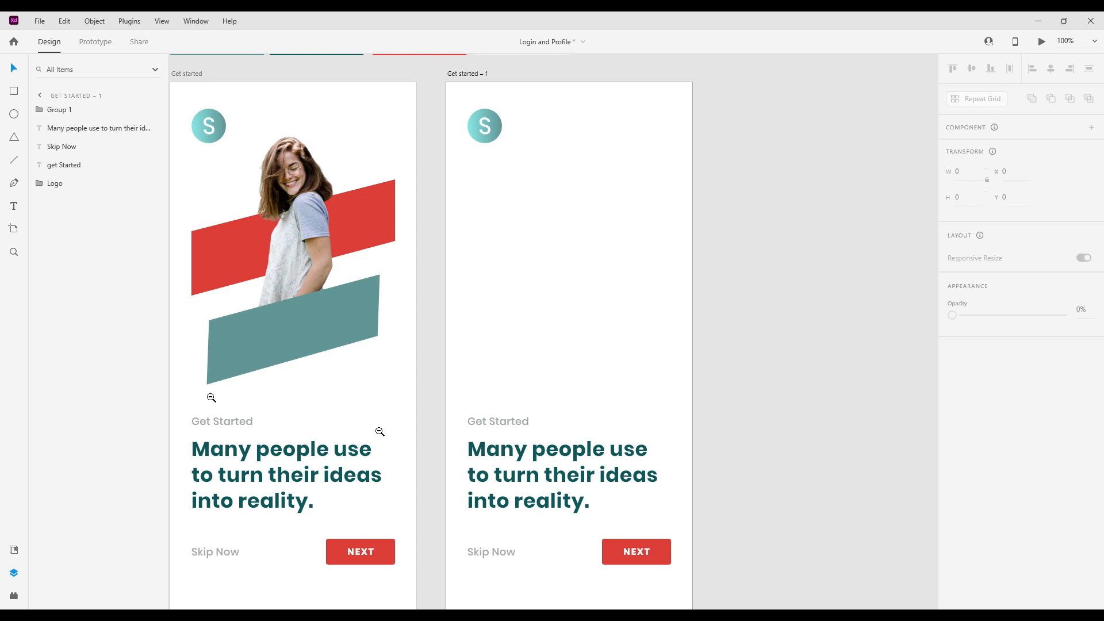
Save the duplicated artboard's large heading as a character style in the document assets and name it H1.
left_click_drag(528, 272, 599, 324)
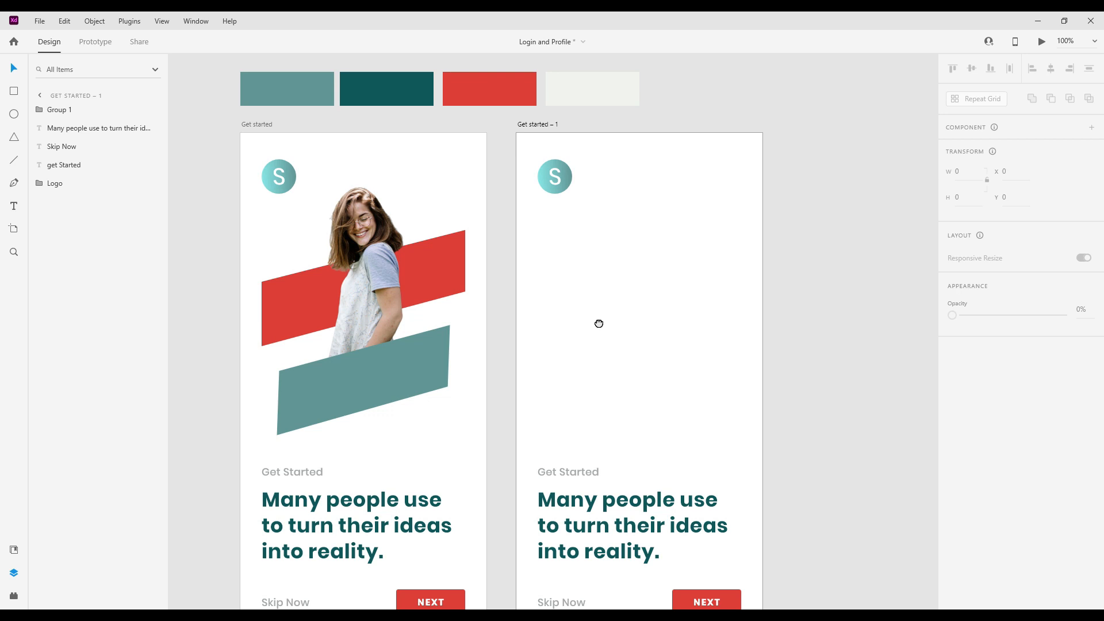
left_click_drag(647, 352, 631, 331)
left_click(608, 513)
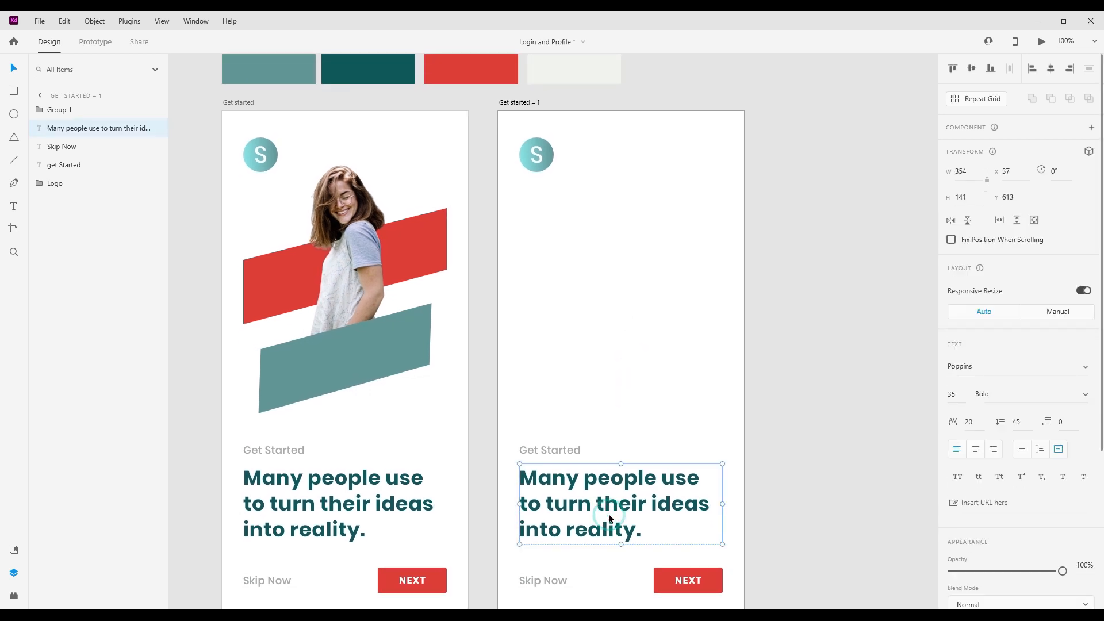
left_click(13, 550)
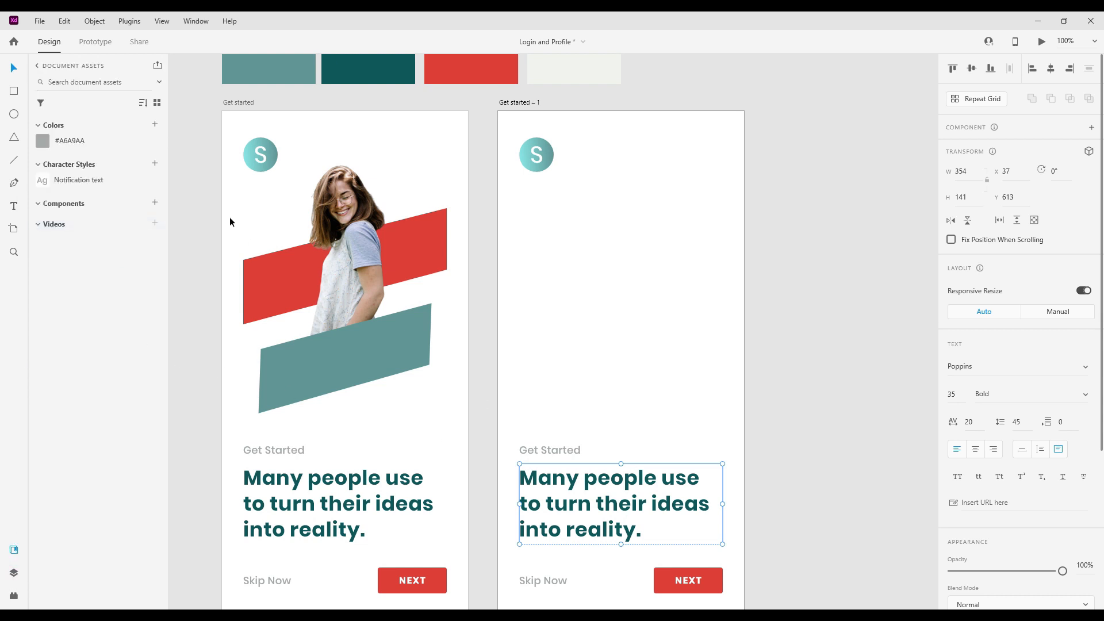
left_click(155, 165)
left_click(79, 183)
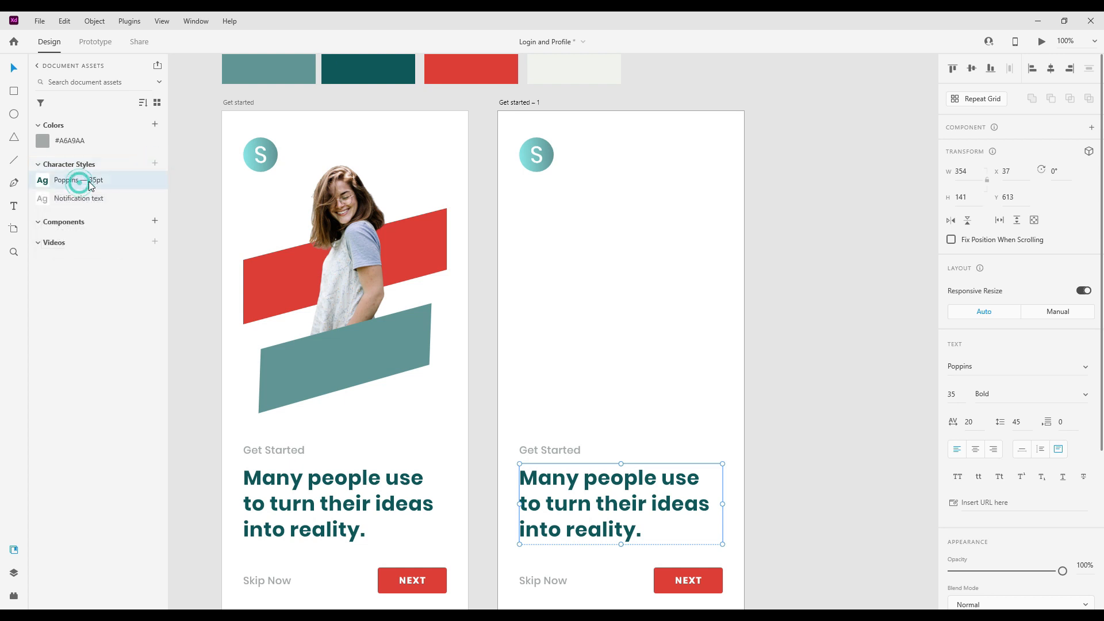
double_click(89, 182)
type("H1")
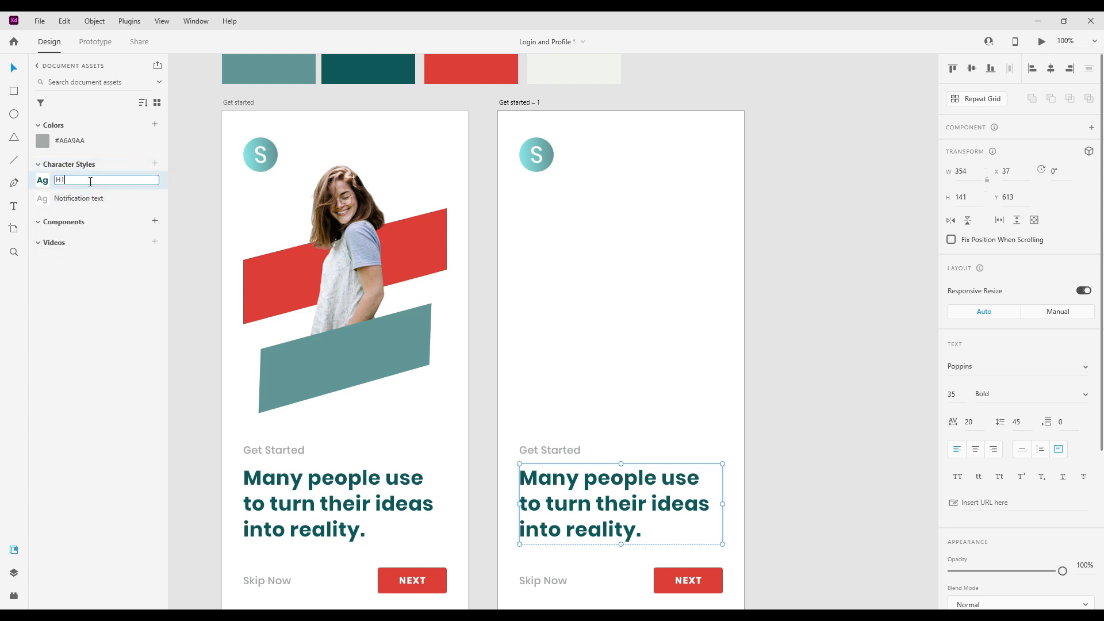
key("Return")
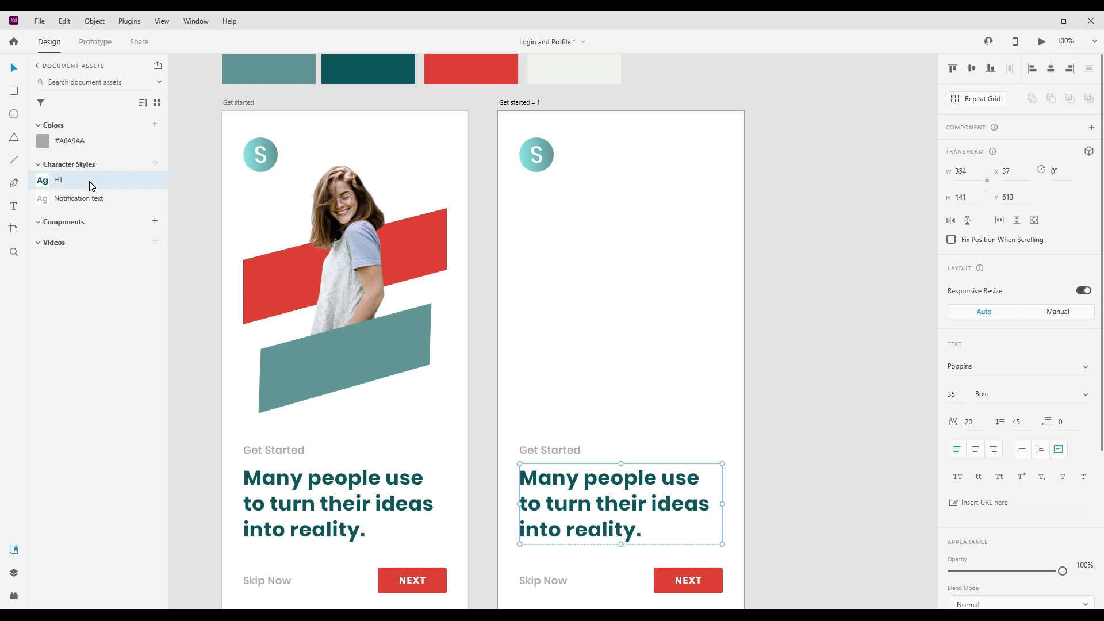
Copy the large heading up to about Y 230, change its text to "Hey," / "Login Now.", and shorten the text box to about 94 high.
left_click_drag(556, 484, 576, 270)
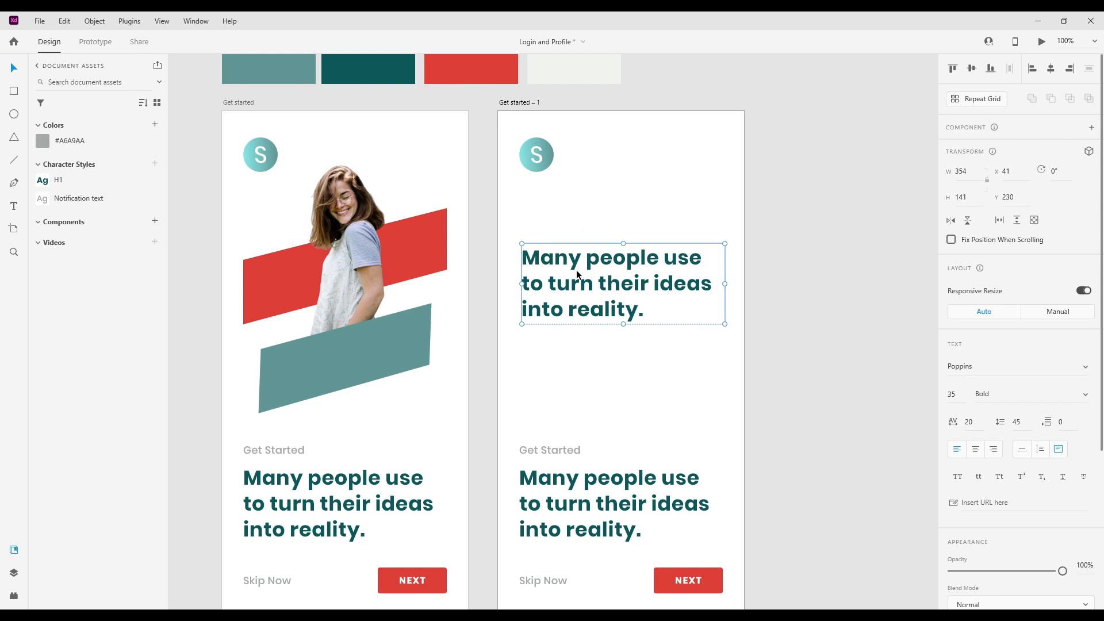
double_click(576, 270)
type("Hey")
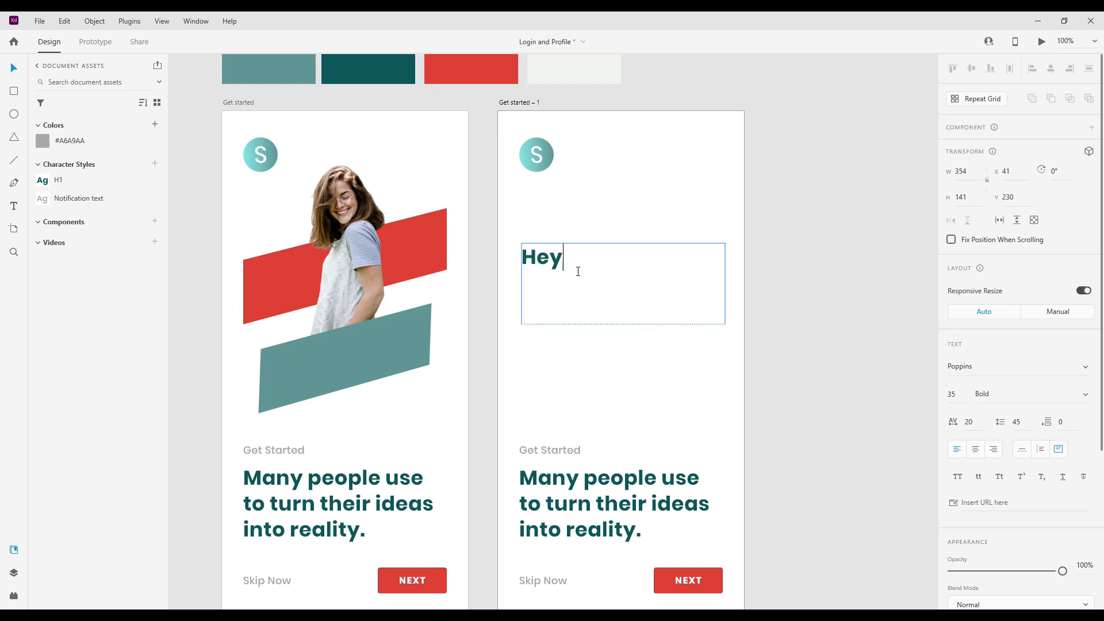
type(",")
key("Return")
type("Login Now")
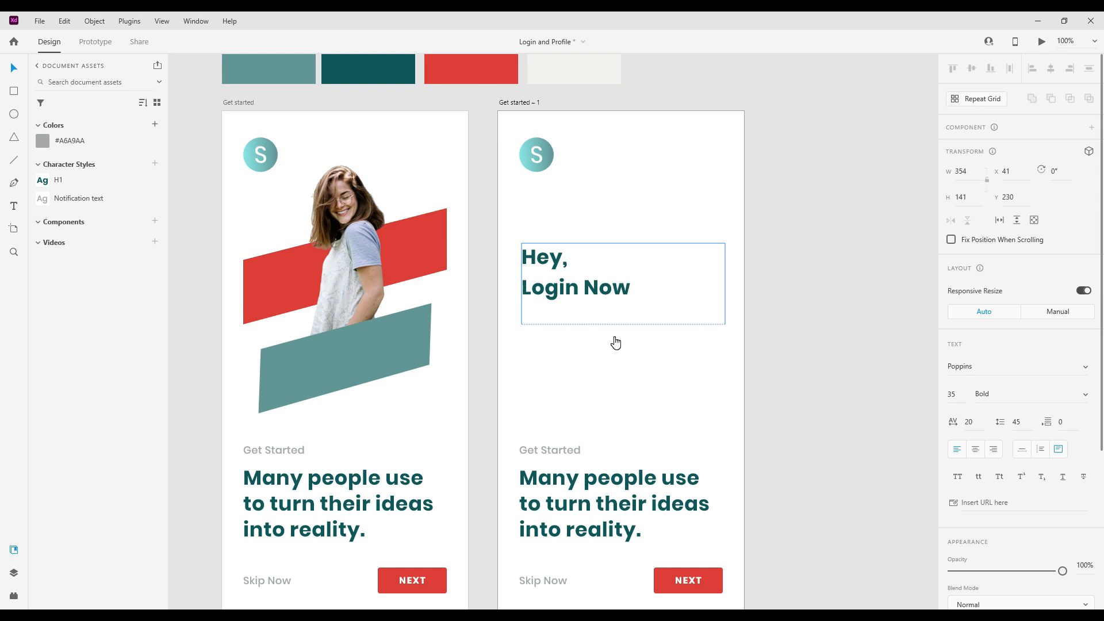
type(".")
key("Escape")
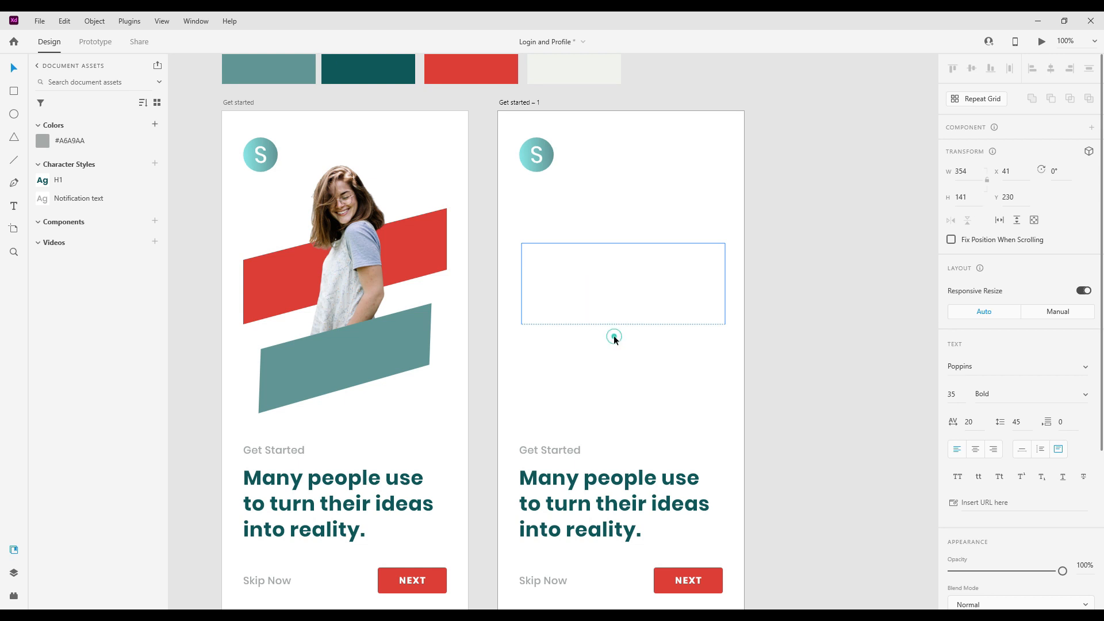
left_click_drag(623, 324, 627, 298)
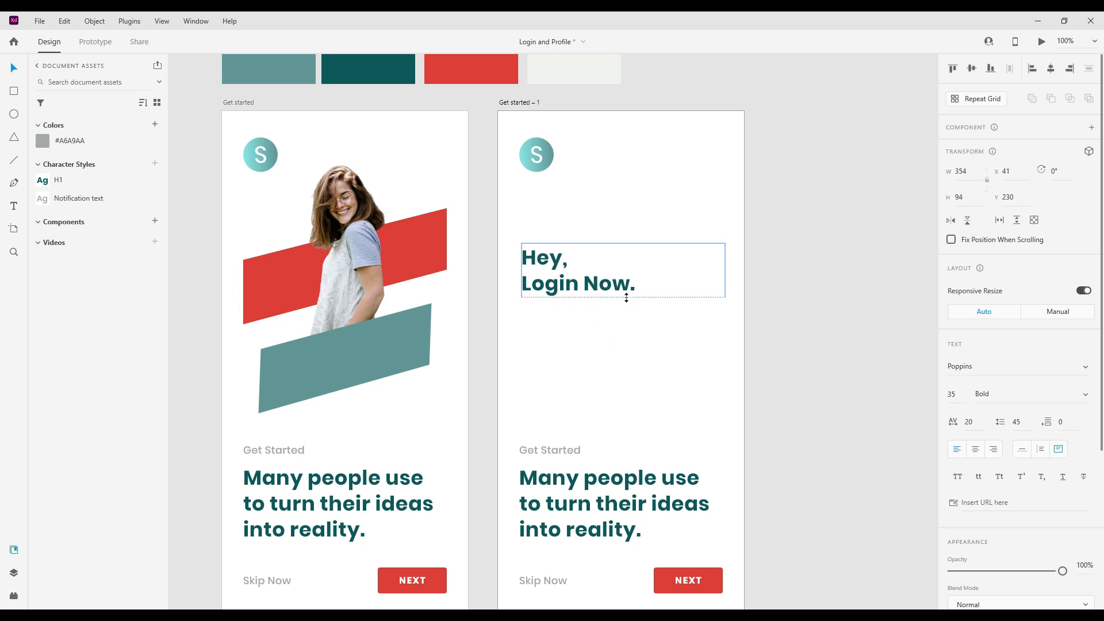
left_click(634, 315)
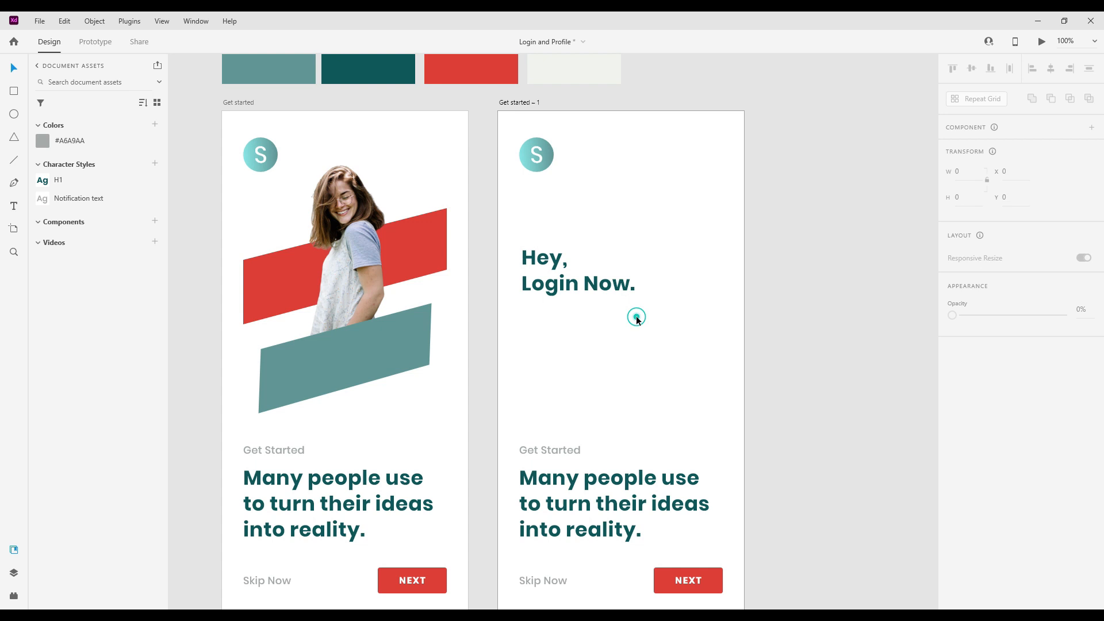
Nudge the "Hey, Login Now." heading to X 37 at the first grid column's edge, showing the layout grid only for the alignment.
left_click(571, 286)
key("ctrl+shift+apostrophe")
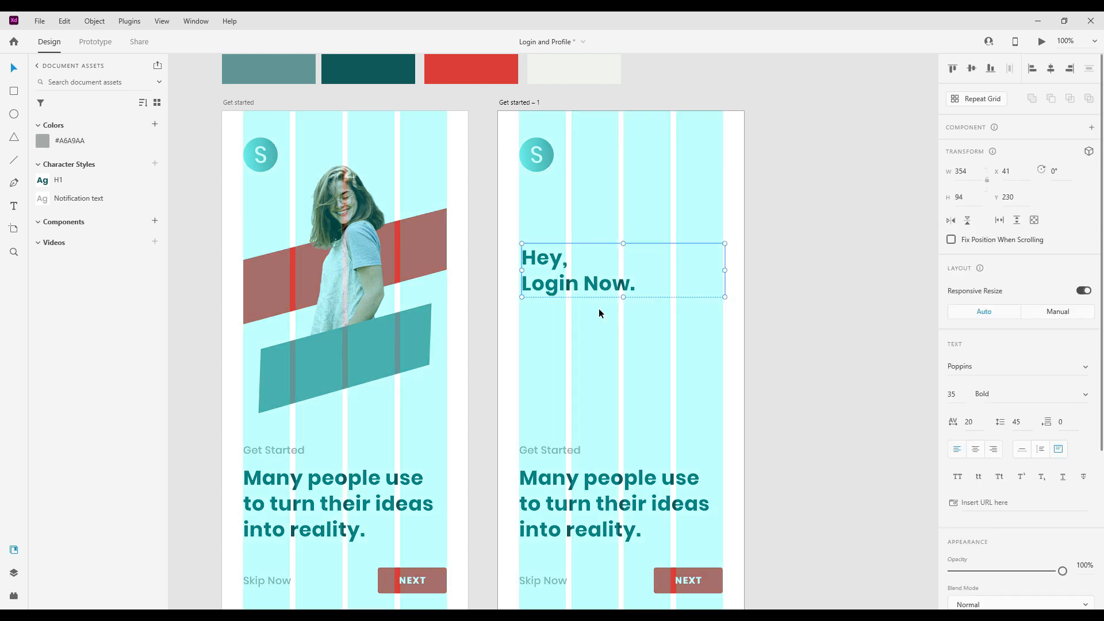
key("Left")
key("Left")
key("Left")
key("Left")
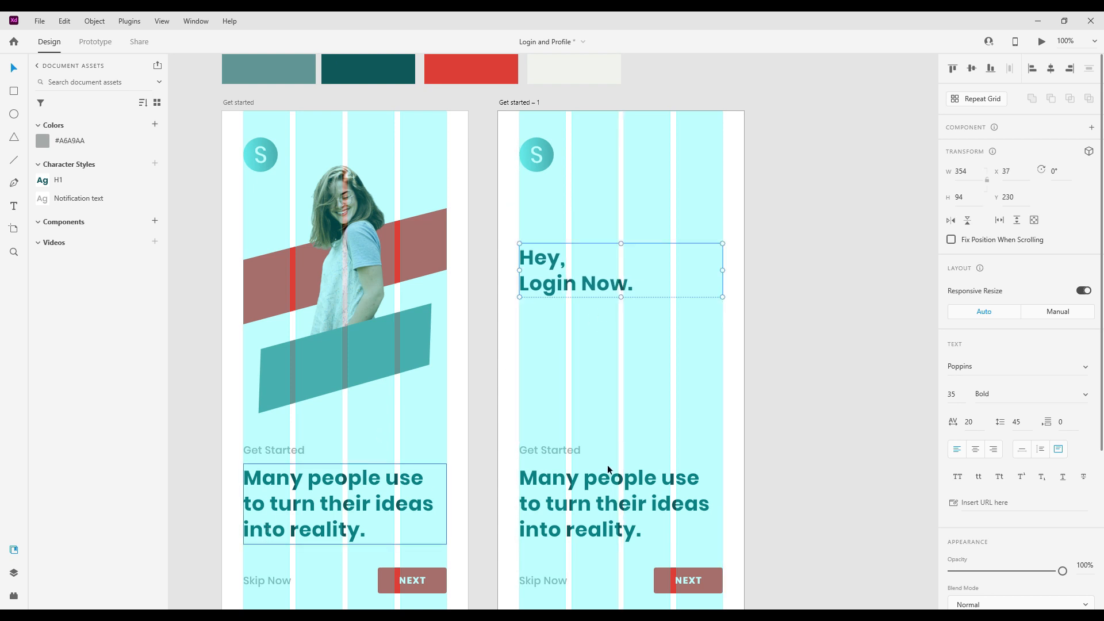
left_click(726, 429)
key("ctrl+shift+apostrophe")
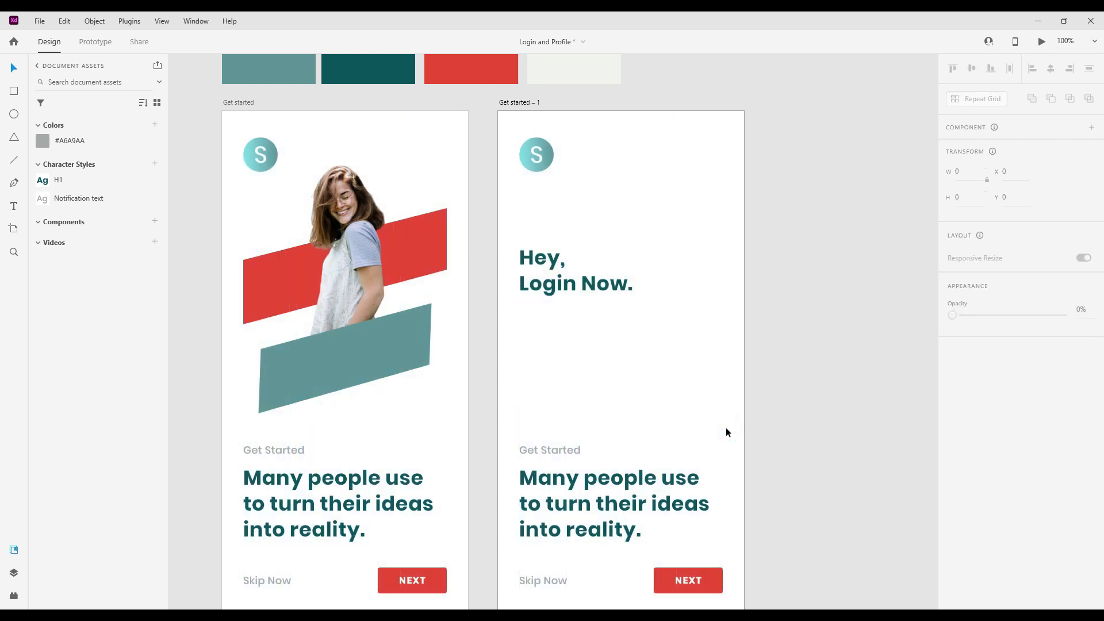
Delete the "Many people use to turn their ideas into reality." heading from the duplicated artboard.
left_click(581, 508, "shift")
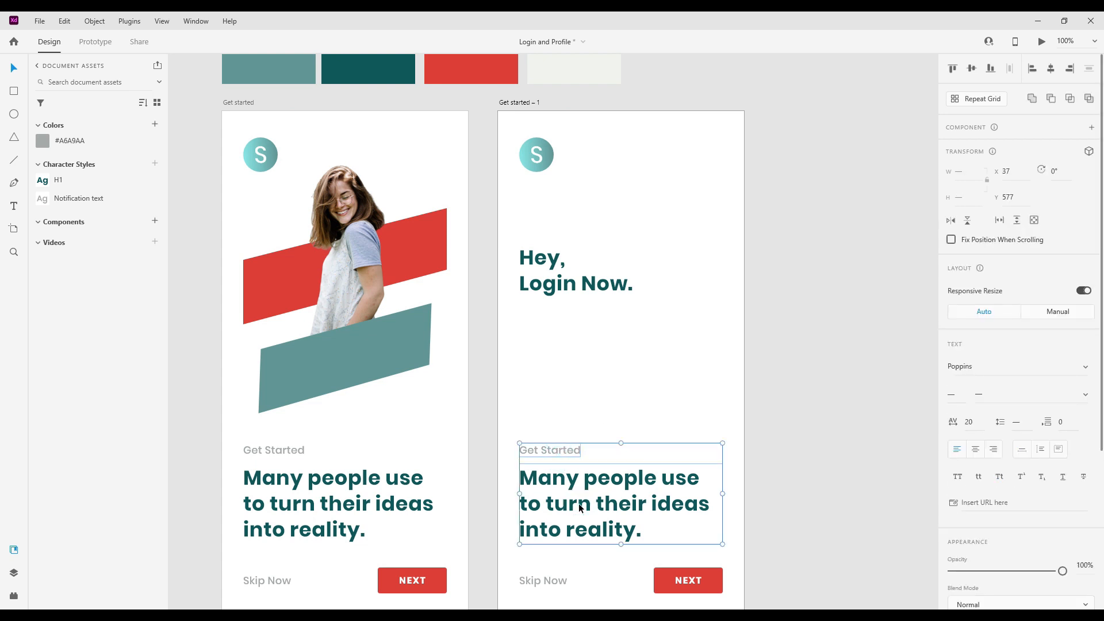
left_click(768, 456)
left_click(660, 500)
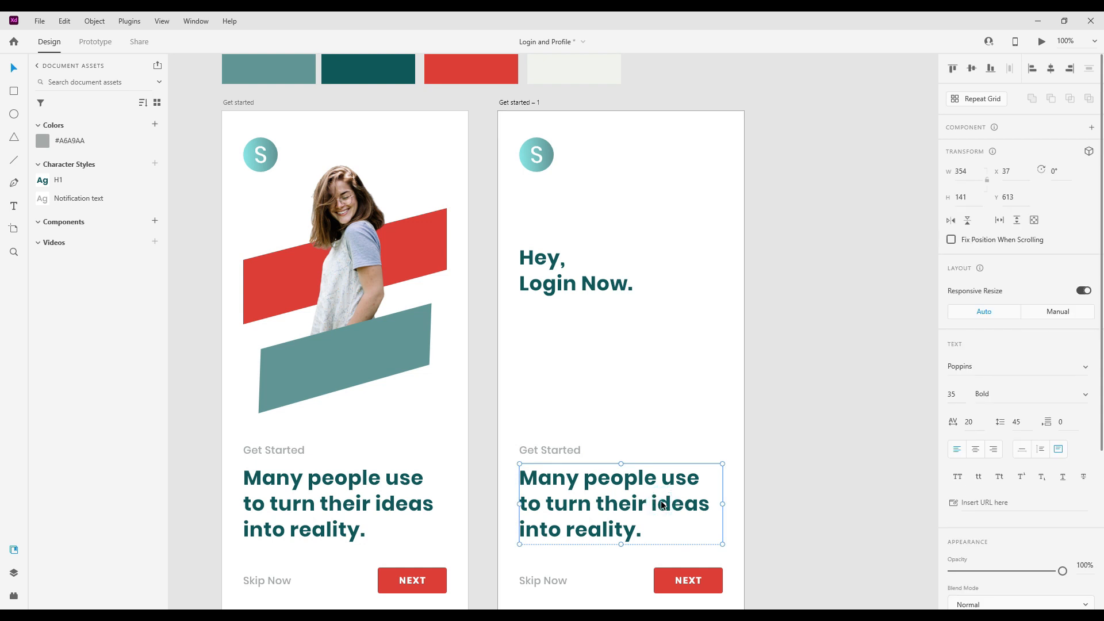
key("Delete")
Move the "Get Started" text up beneath the "Hey, Login Now." heading, at X 37 and Y 364.
left_click(563, 448)
left_click_drag(561, 448, 561, 314)
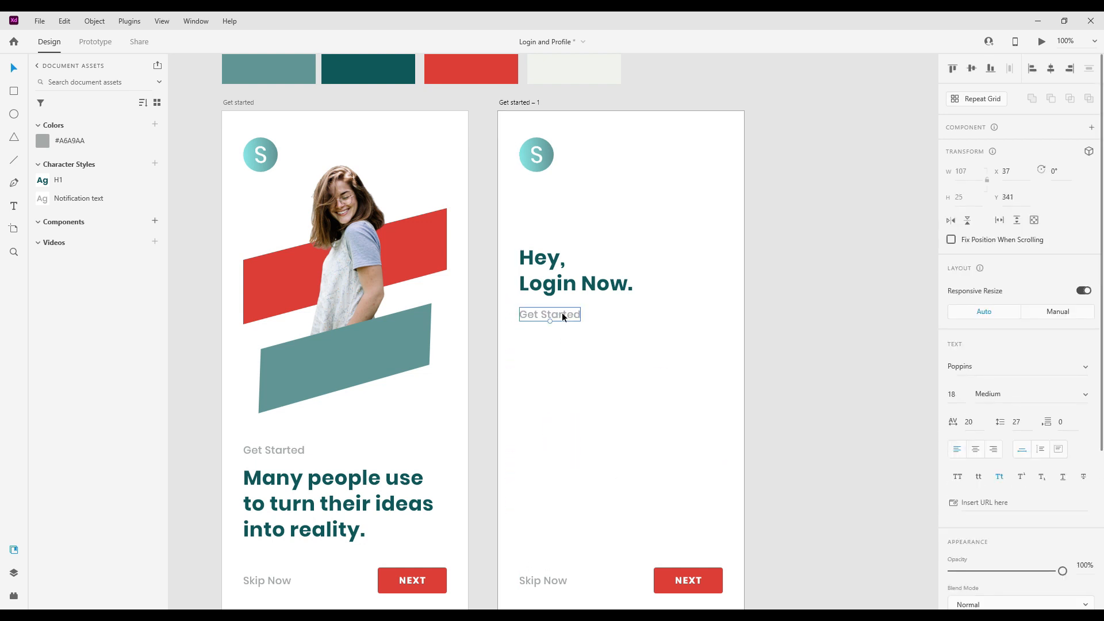
key("shift+Down")
key("shift+Down")
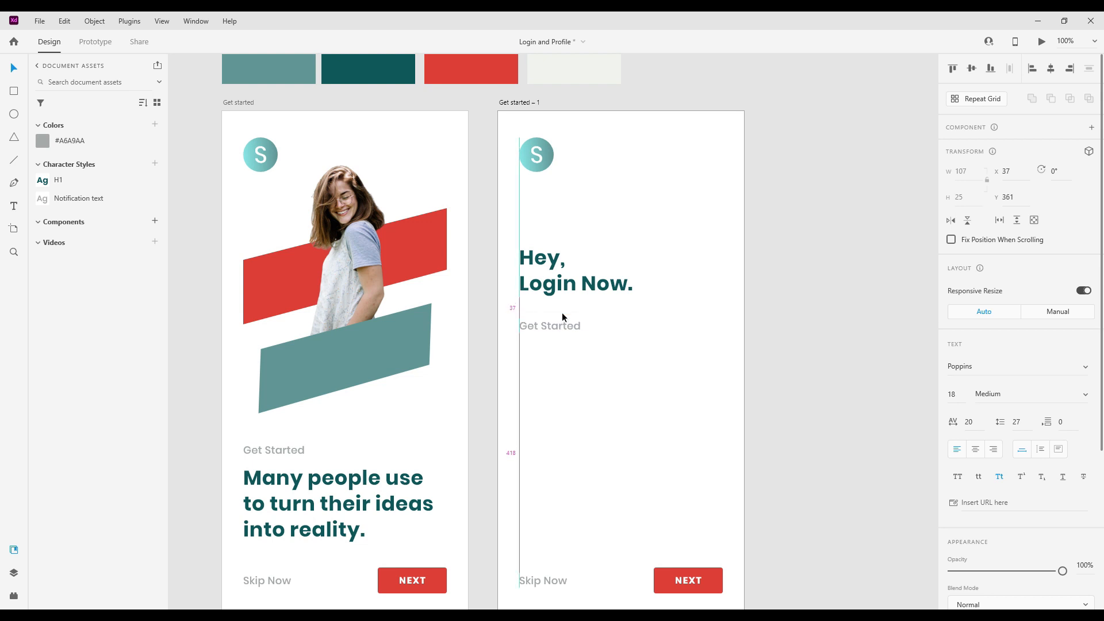
key("Down")
key("Down")
key("Down")
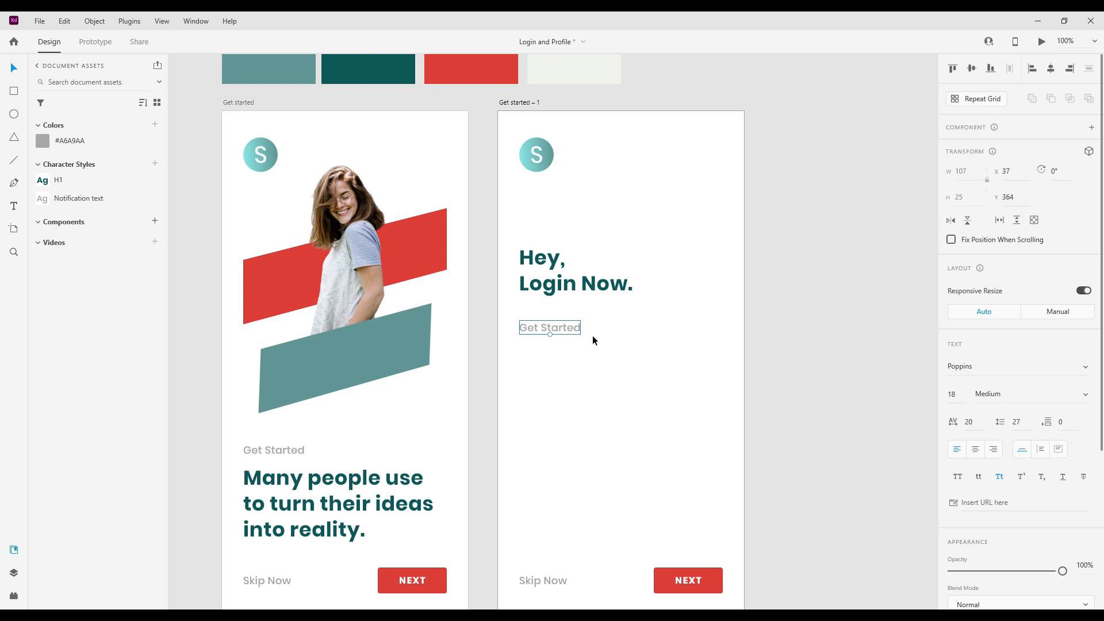
Duplicate the "Get Started" text on the same line, change the copy to "Or", and place it at X 164.
key("ctrl+d")
key("shift+Right")
key("shift+Right")
key("shift+Right")
key("shift+Right")
key("shift+Right")
key("shift+Right")
key("shift+Right")
key("shift+Right")
key("shift+Right")
key("shift+Right")
key("shift+Right")
key("shift+Right")
key("shift+Right")
key("shift+Right")
key("shift+Right")
double_click(613, 330)
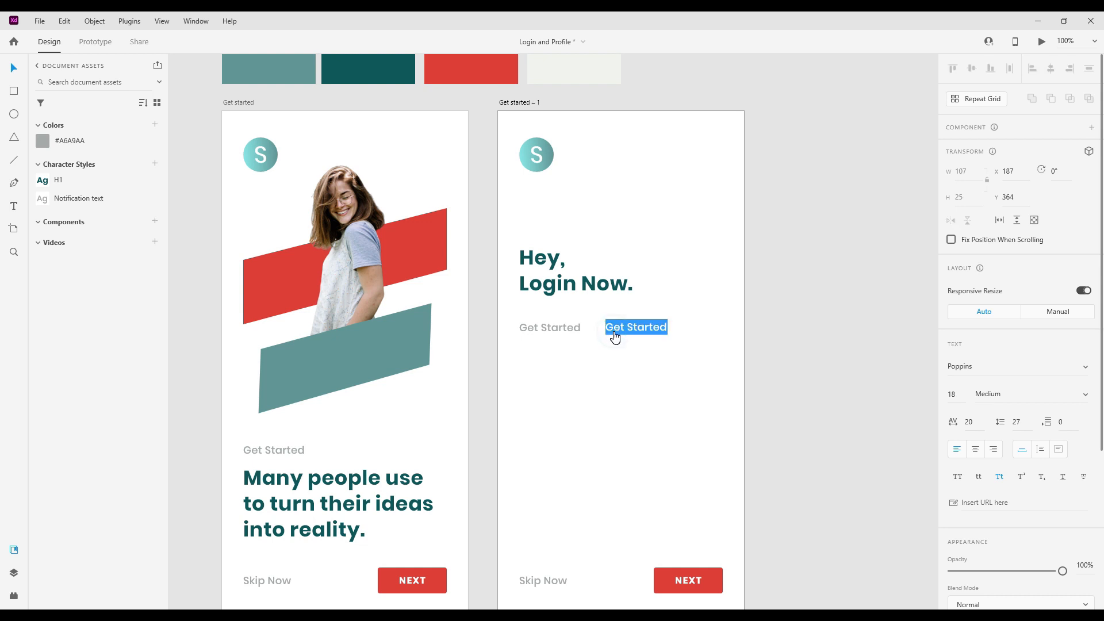
type("Or")
left_click(626, 353)
left_click_drag(609, 329, 604, 326)
key("Left")
key("shift+Left")
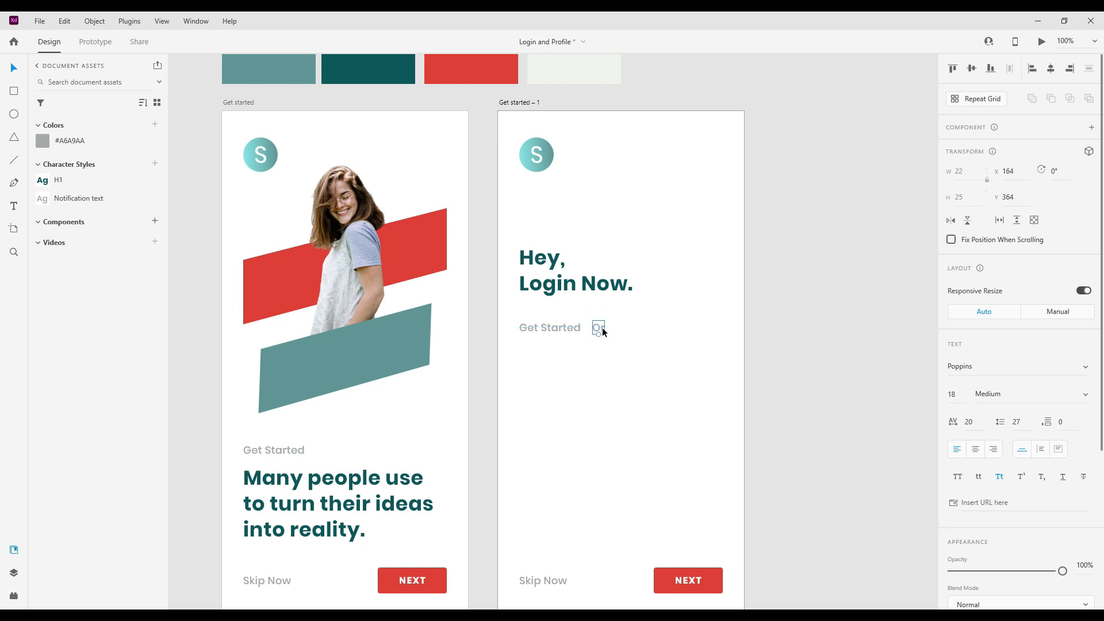
Duplicate "Get Started" again to X 206 on the same line, after "Or", and change the copy to "Create New".
left_click(577, 329)
key("ctrl+d")
key("shift+Right")
key("shift+Right")
key("shift+Right")
key("shift+Right")
key("shift+Right")
key("shift+Right")
key("shift+Right")
key("shift+Right")
key("shift+Right")
key("shift+Right")
key("shift+Right")
key("shift+Right")
key("shift+Right")
key("shift+Right")
key("shift+Right")
key("shift+Right")
key("shift+Right")
left_click_drag(629, 325, 630, 324)
double_click(644, 325)
type("Create New")
left_click(664, 350)
Set the "Create New" text's fill to the saved dark teal #10575A.
scroll(954, 534, "down", 3)
left_click(967, 553)
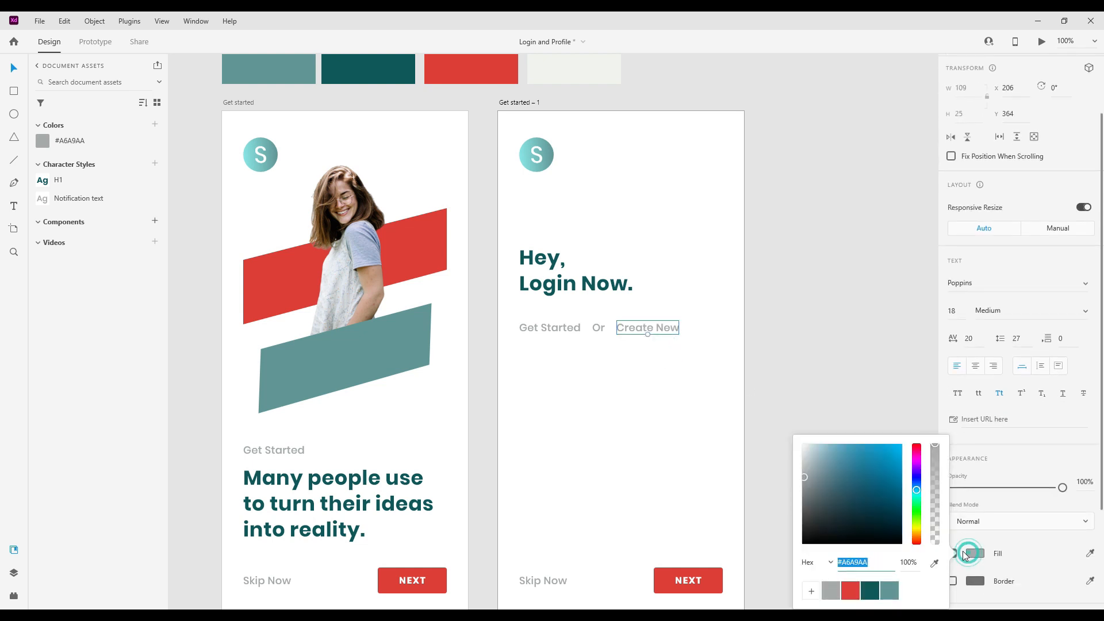
left_click(870, 590)
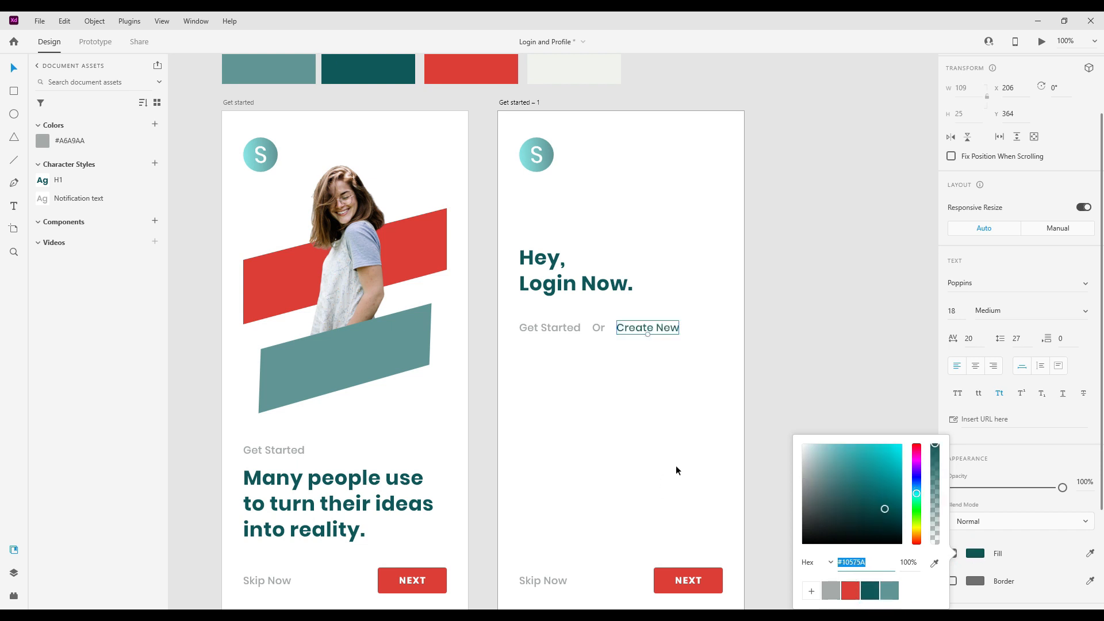
left_click(711, 478)
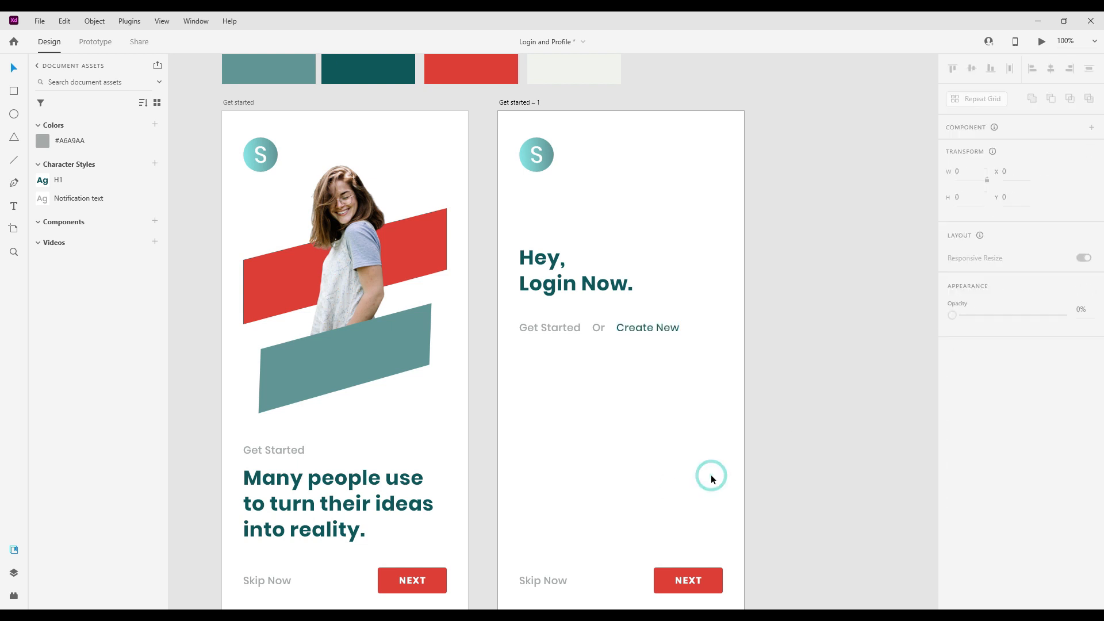
Add an exclamation mark to the end of the "Create New" text.
double_click(679, 328)
left_click(680, 327)
type("!")
left_click(695, 369)
left_click(695, 370)
left_click_drag(622, 398, 680, 366)
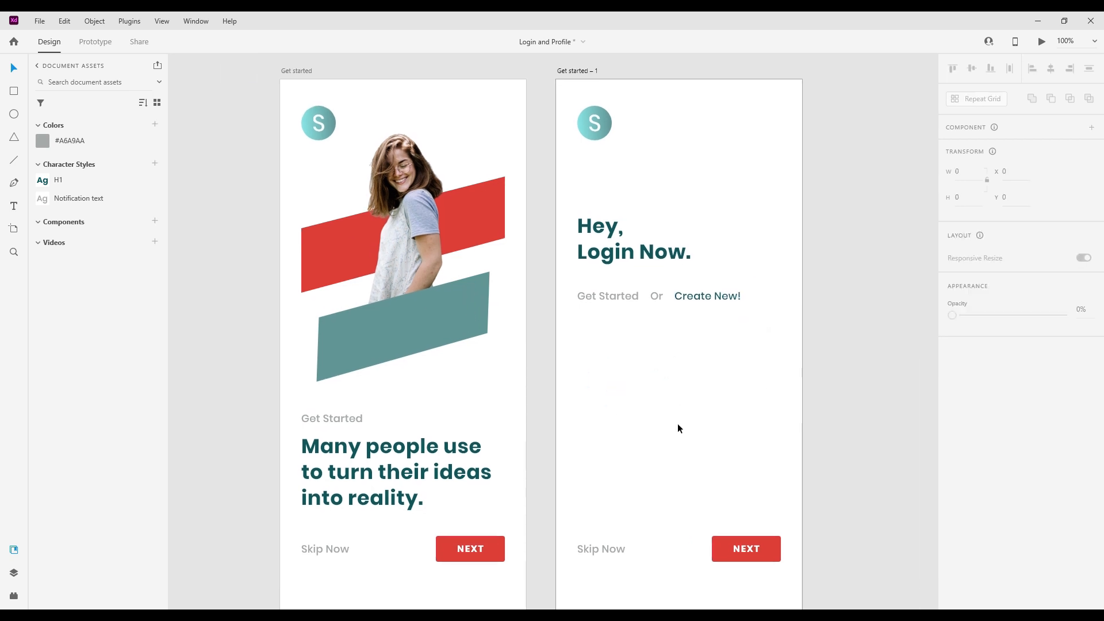
Set the font weight of the "Create New!" text to SemiBold.
left_click(709, 298)
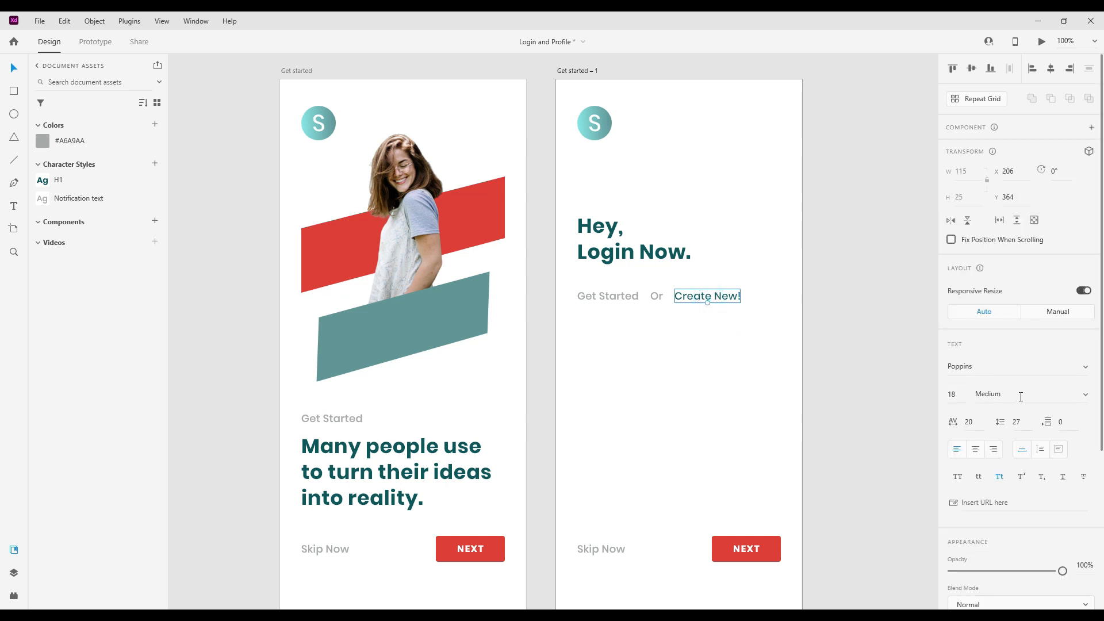
left_click(1085, 399)
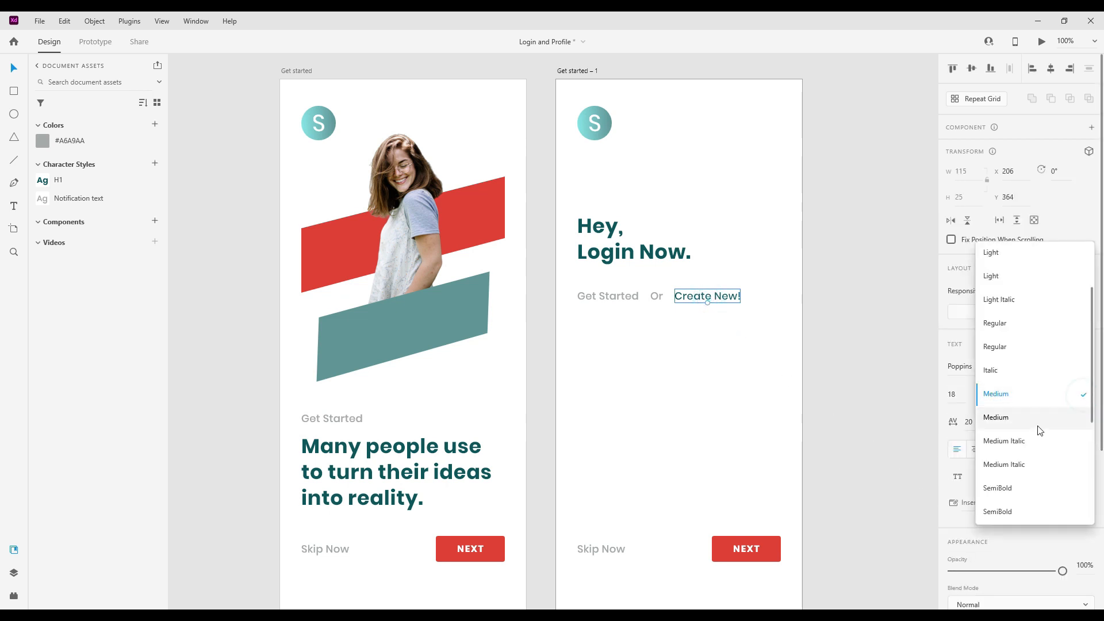
left_click(1024, 485)
left_click(846, 422)
left_click_drag(719, 381, 692, 371)
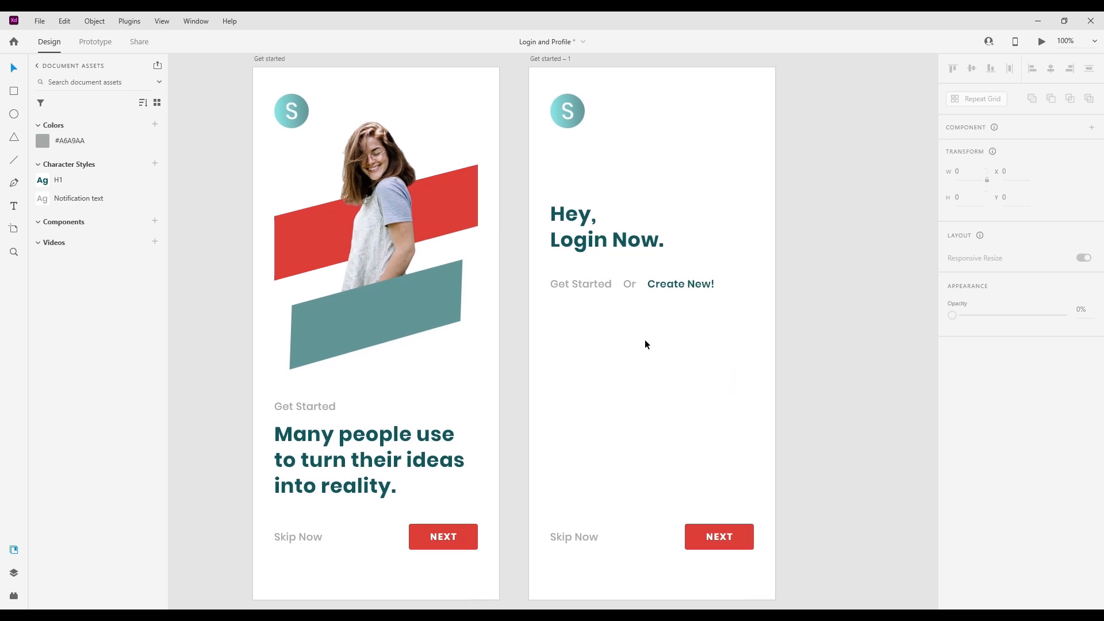
Set the fill of the "Or" text to the saved red #DD3E39.
left_click(627, 283)
scroll(981, 518, "down", 2)
scroll(981, 518, "down", 1)
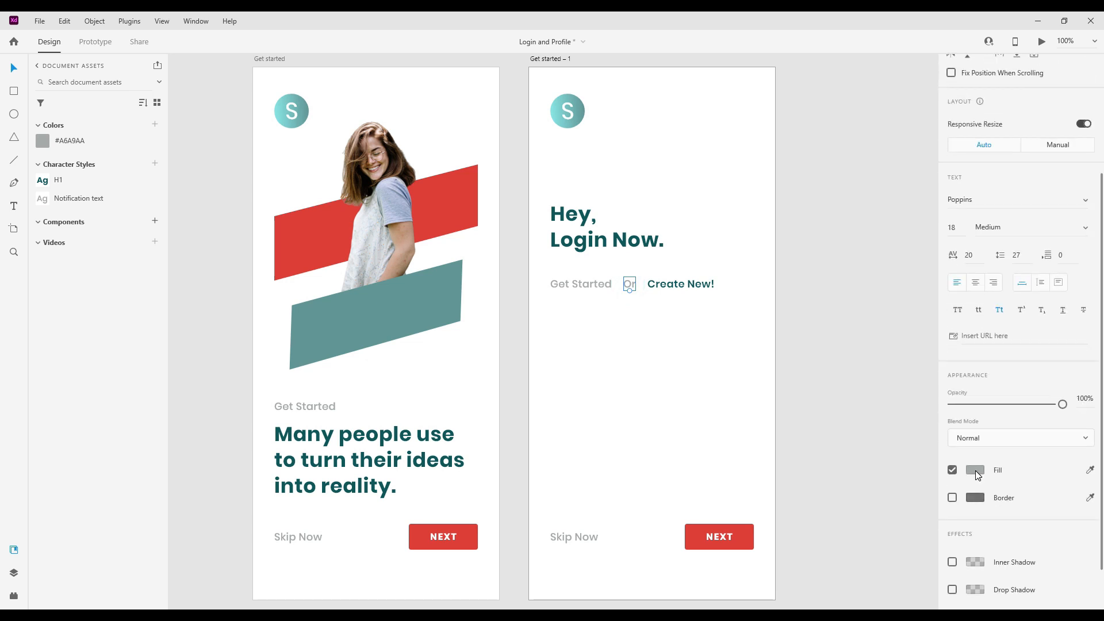
left_click(975, 470)
left_click(851, 538)
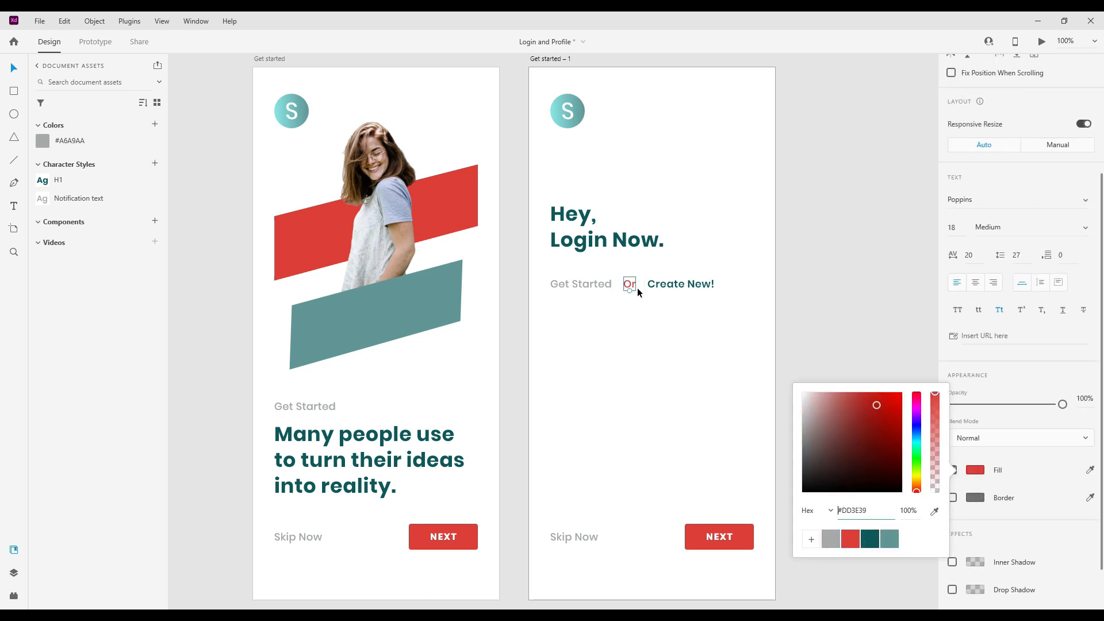
Move "Or" and "Create New!" closer to "Get Started" on the same line with tighter, even gaps.
left_click(637, 288)
left_click(628, 284)
left_click_drag(627, 285, 655, 281)
left_click(659, 289)
left_click(659, 315)
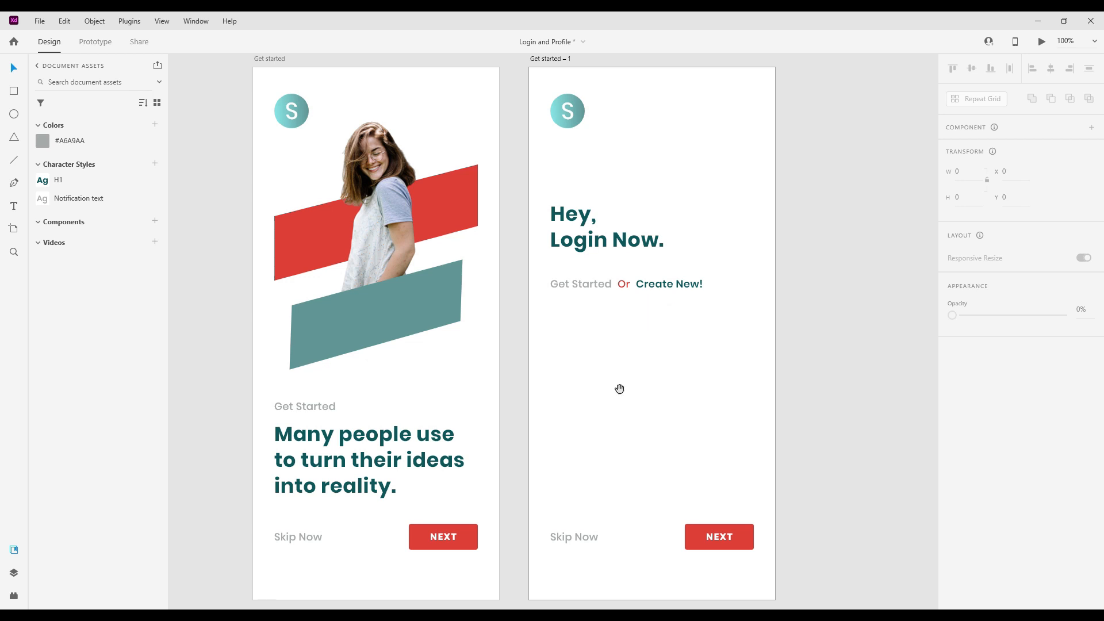
Draw a horizontal divider line 354 wide below the "Get Started Or Create New!" text, spanning the content columns.
left_click_drag(620, 386, 620, 355)
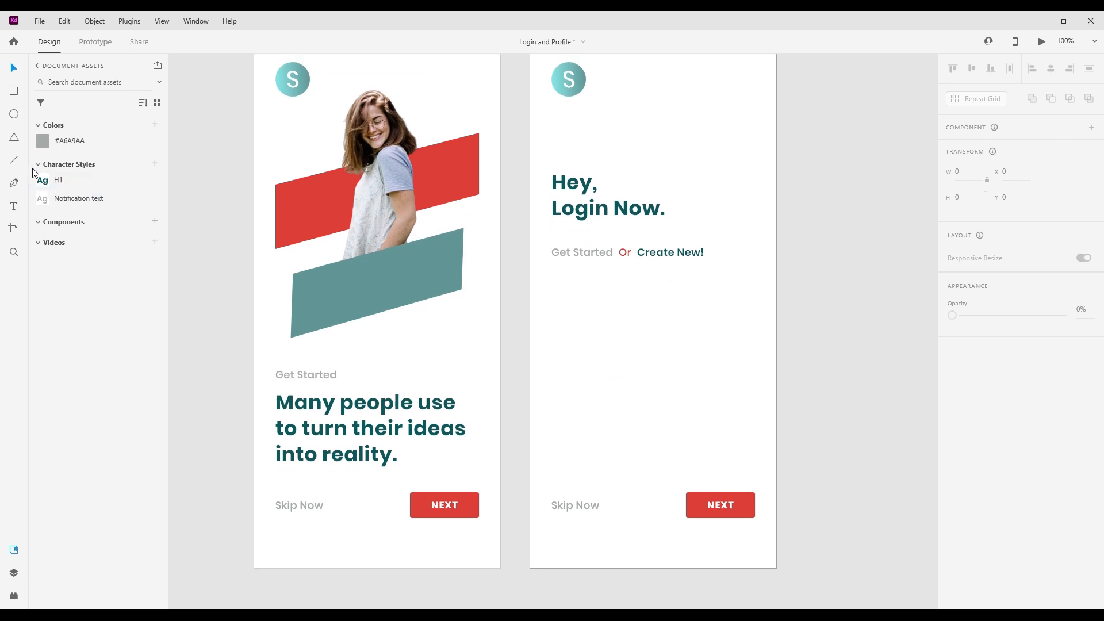
left_click(14, 159)
left_click_drag(552, 270, 755, 269)
key("ctrl+shift+apostrophe")
key("ctrl+shift+apostrophe")
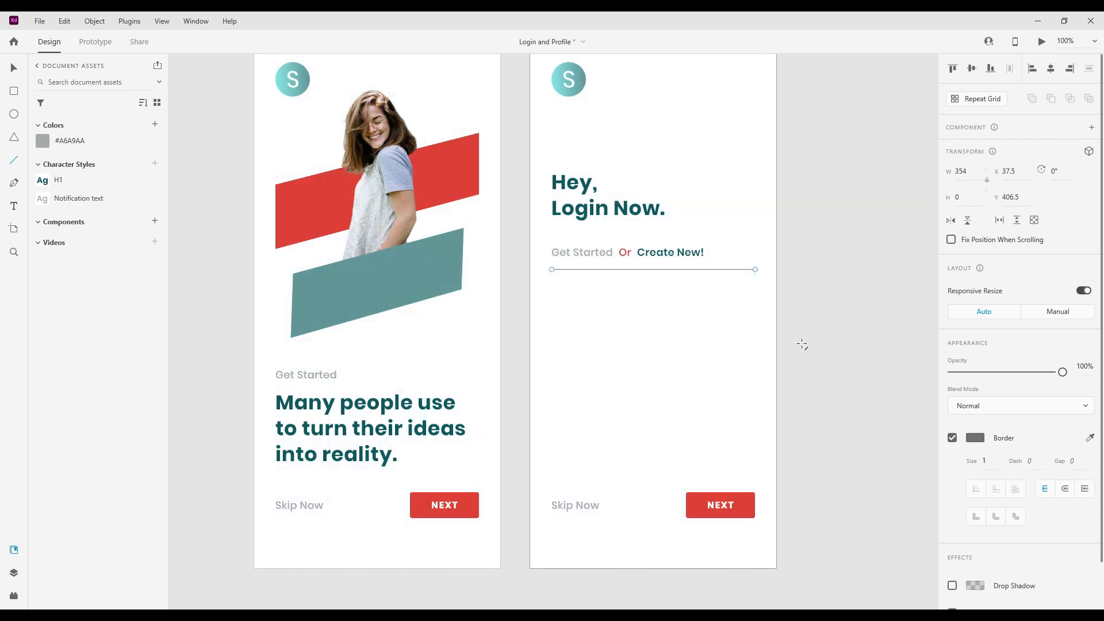
Set the divider line's border colour to the saved grey #A6A9AA.
left_click(975, 438)
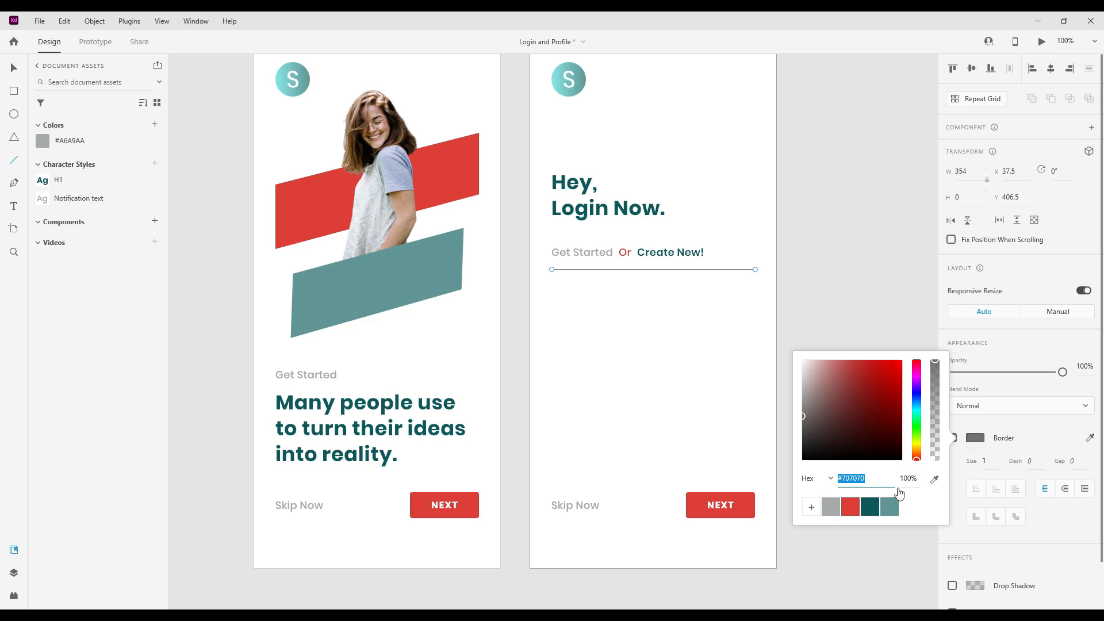
left_click(832, 508)
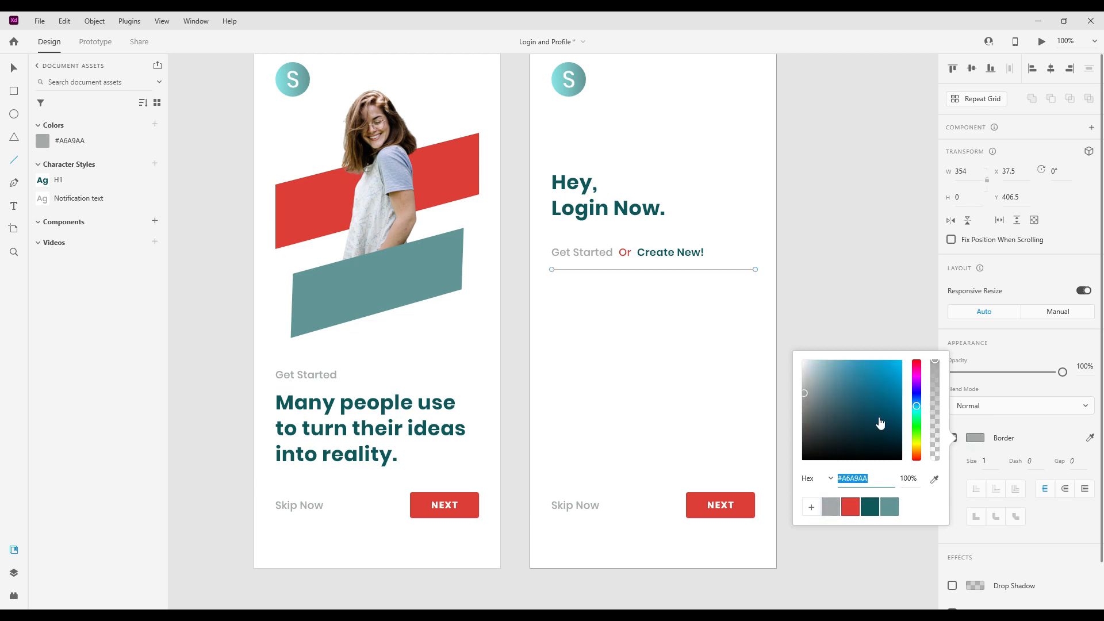
left_click(13, 69)
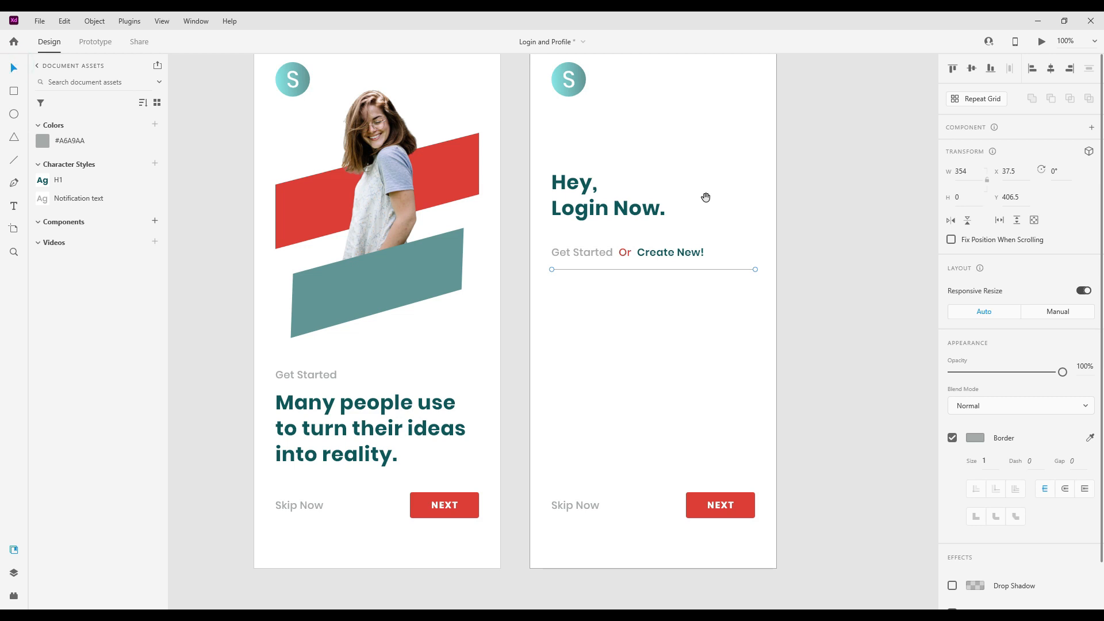
Sample the off-white palette swatch above the artboards as the divider line's border colour.
left_click_drag(705, 195, 643, 372)
left_click(976, 439)
left_click(934, 479)
left_click(567, 181)
left_click(751, 420)
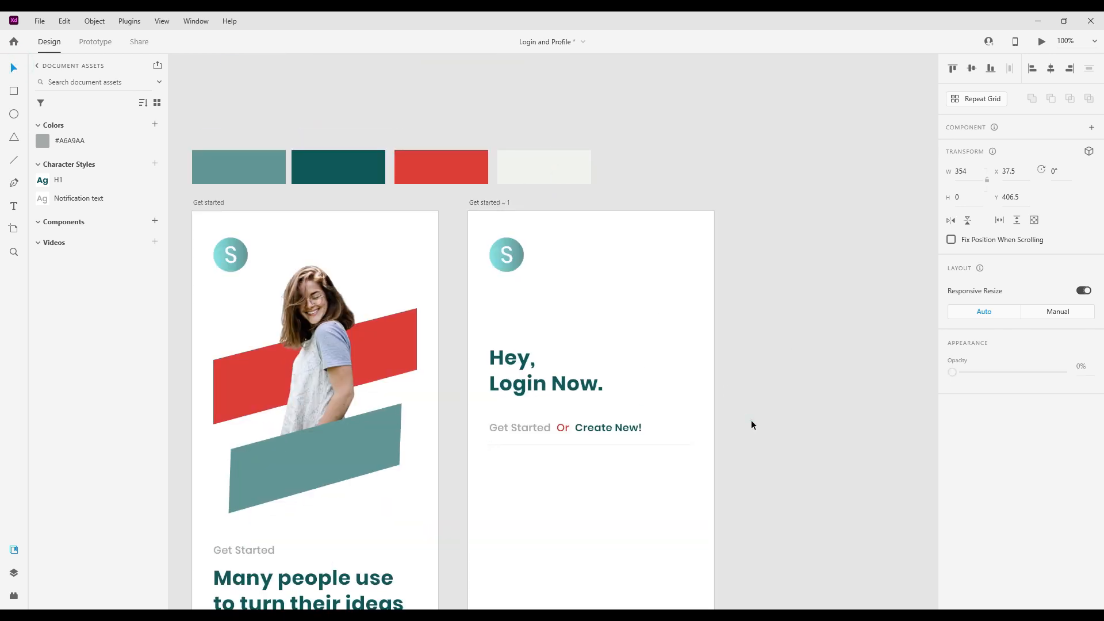
Nudge the off-white divider line up to Y 404.5.
left_click_drag(586, 404, 646, 266)
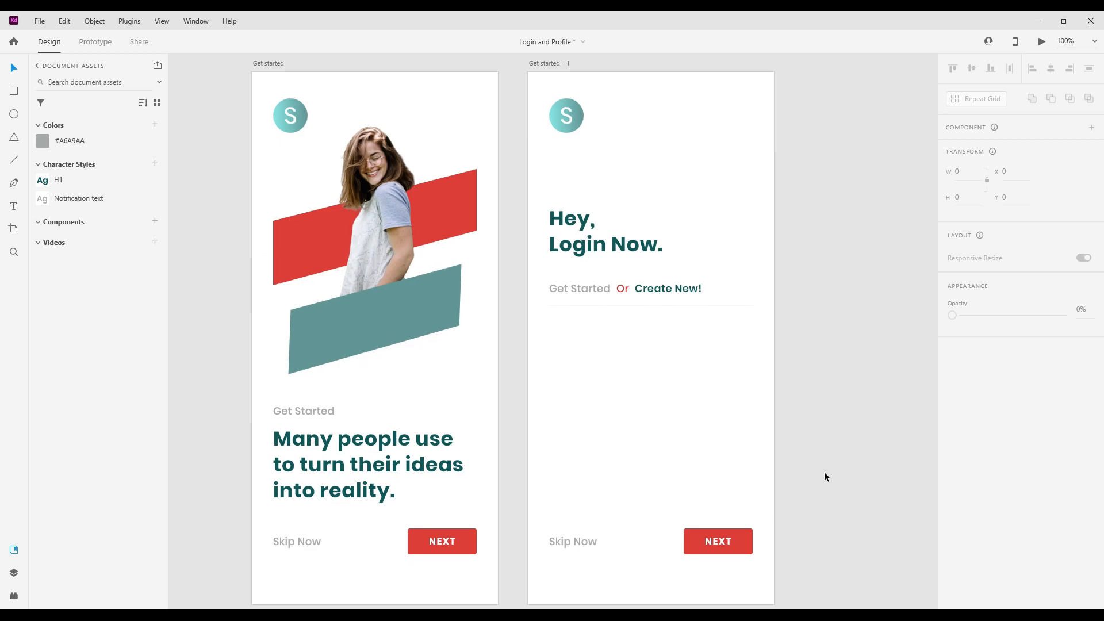
left_click(706, 306)
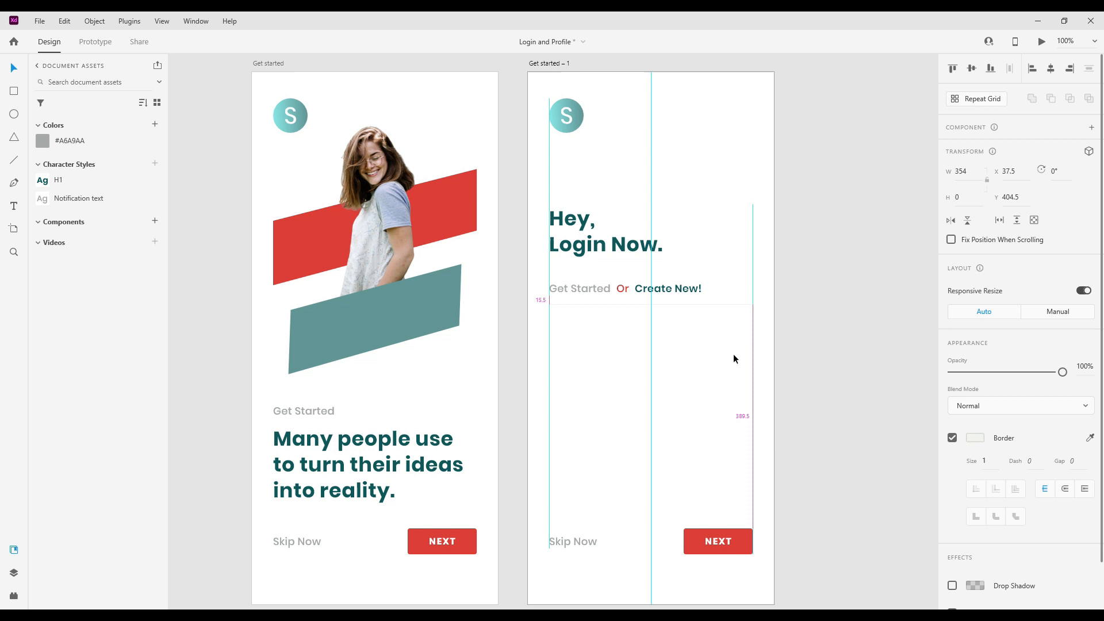
left_click(803, 365)
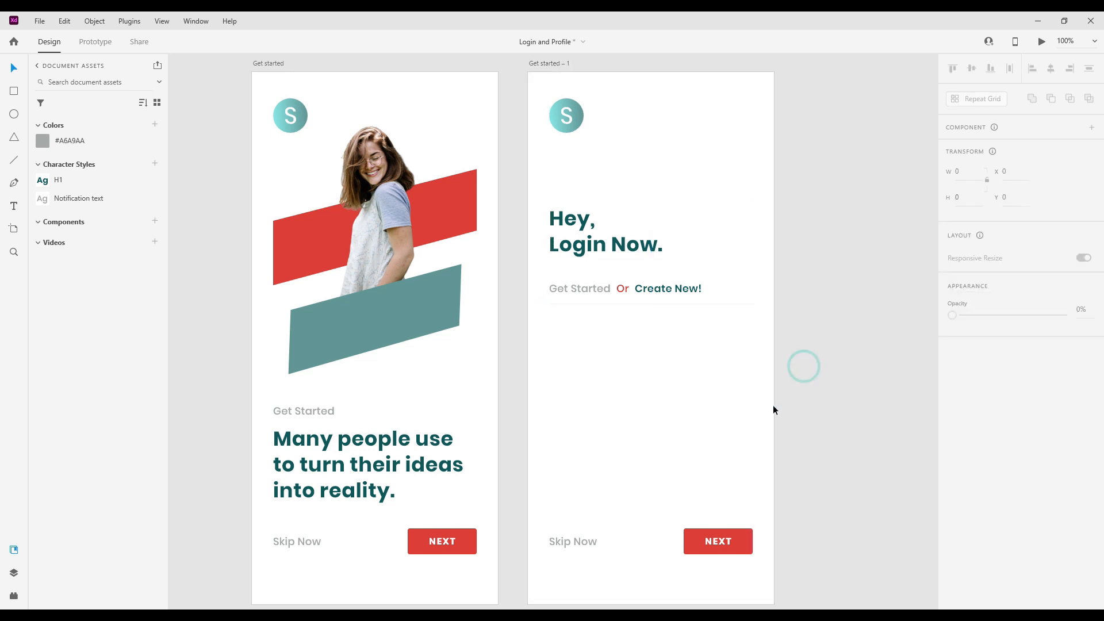
Move the "Hey, Login Now." heading, the text line below it and the divider up together to Y 197.
left_click_drag(688, 368, 714, 285)
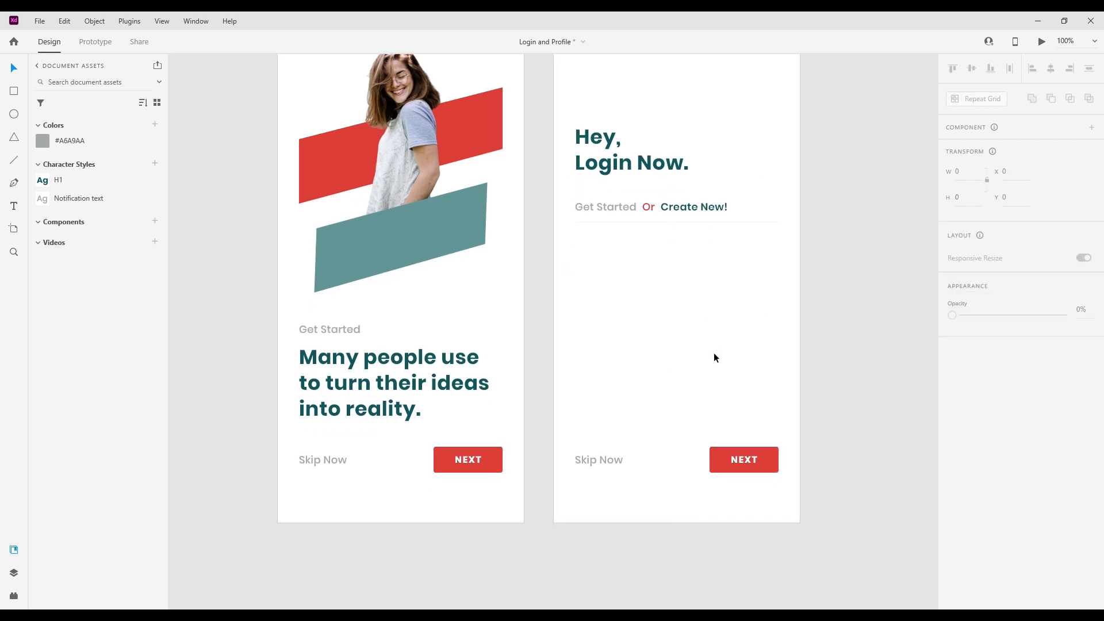
scroll(690, 322, "up", 1)
left_click_drag(571, 138, 787, 292)
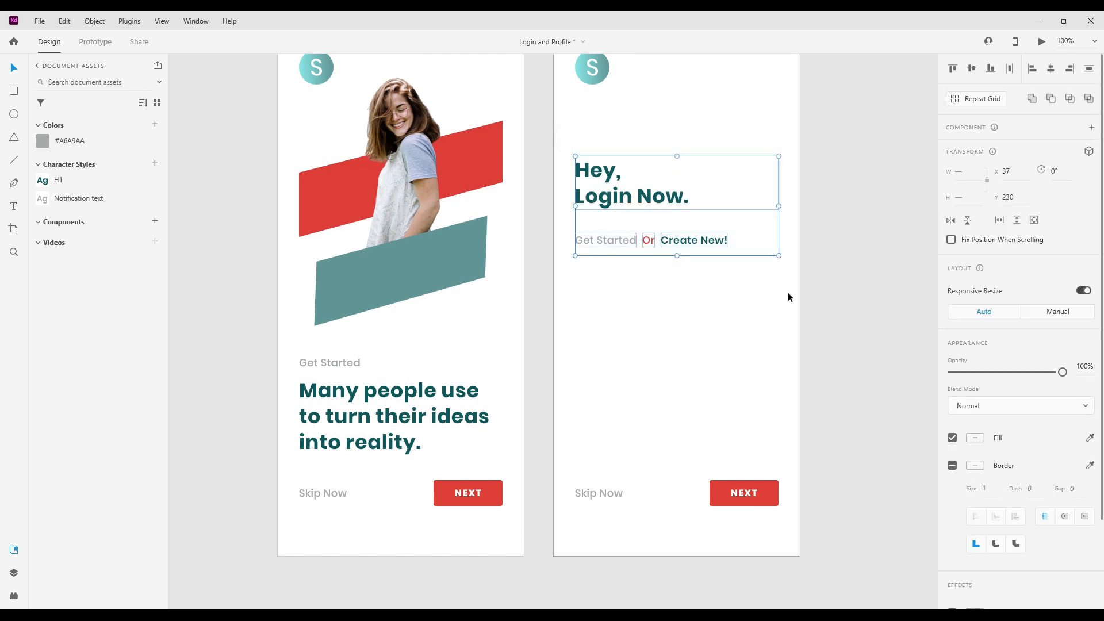
key("shift+Up")
key("shift+Up")
key("shift+Up")
key("Up")
key("Up")
key("Up")
key("Up")
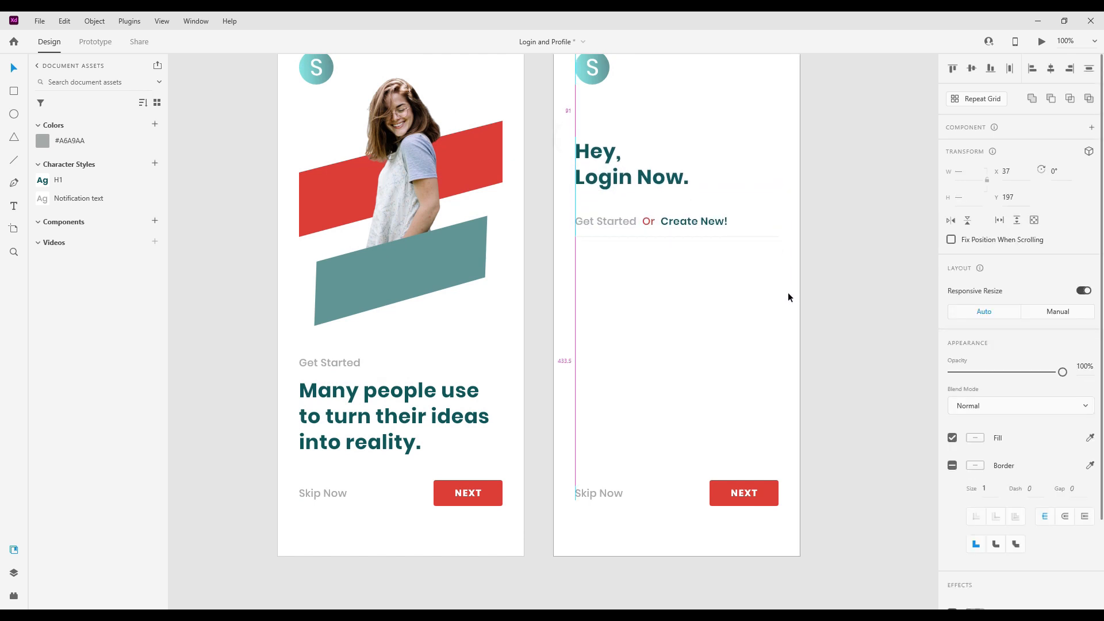
left_click(697, 288)
scroll(650, 241, "up", 2)
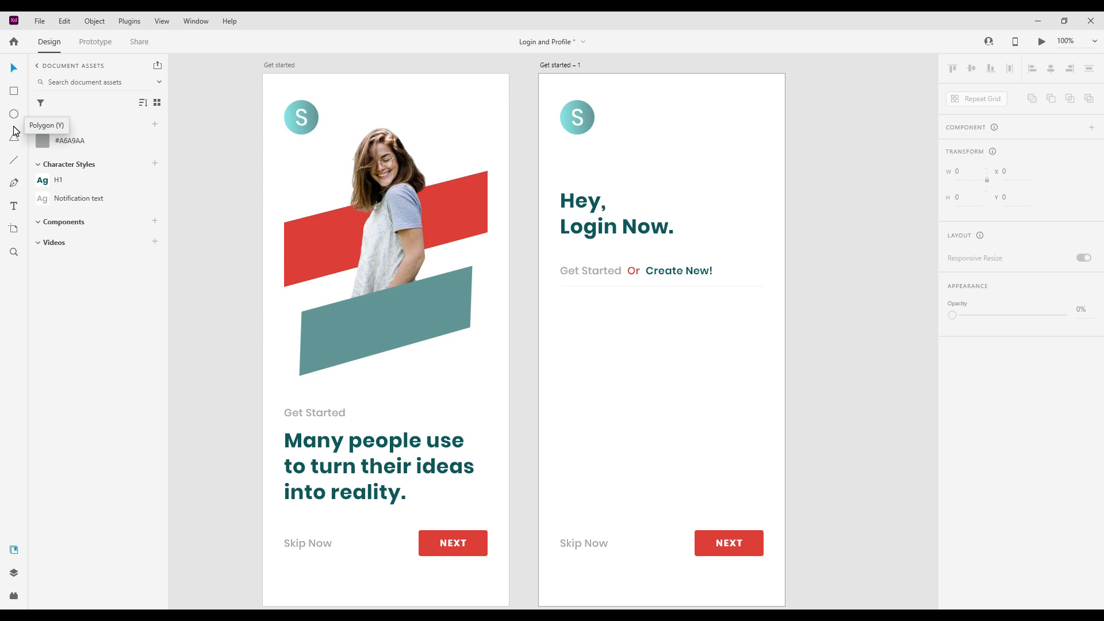
Show the layout grid and draw a 354 by 59 rectangle across all columns below the divider, at Y 421.
left_click(14, 573)
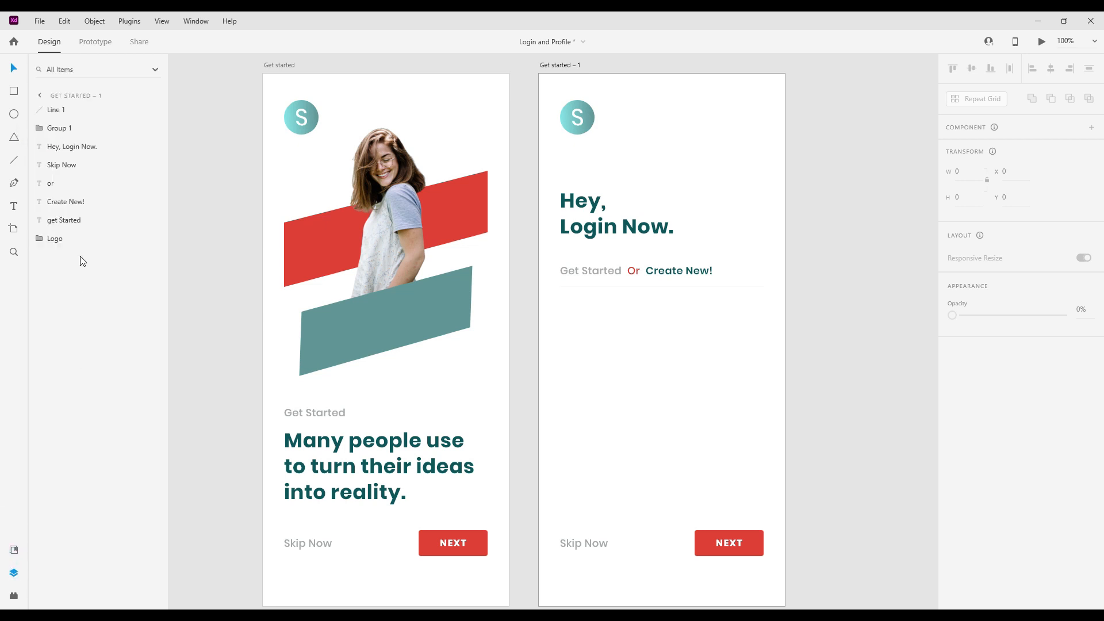
left_click(14, 92)
key("ctrl+shift+apostrophe")
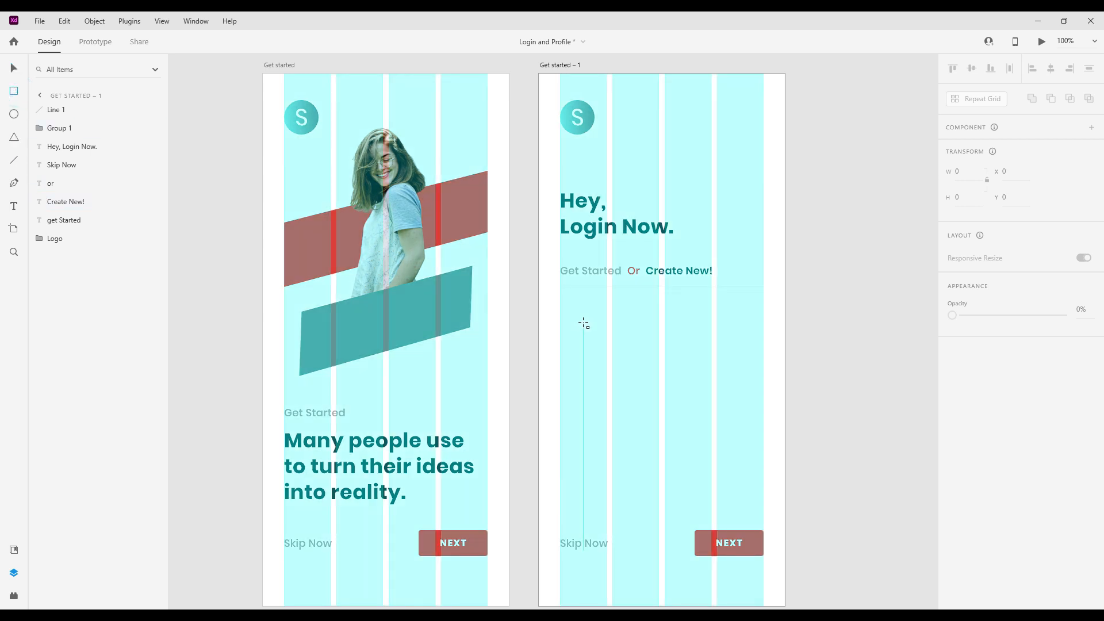
mouse_move(561, 316)
left_mouse_down()
mouse_move(661, 350)
mouse_move(763, 350)
left_mouse_up()
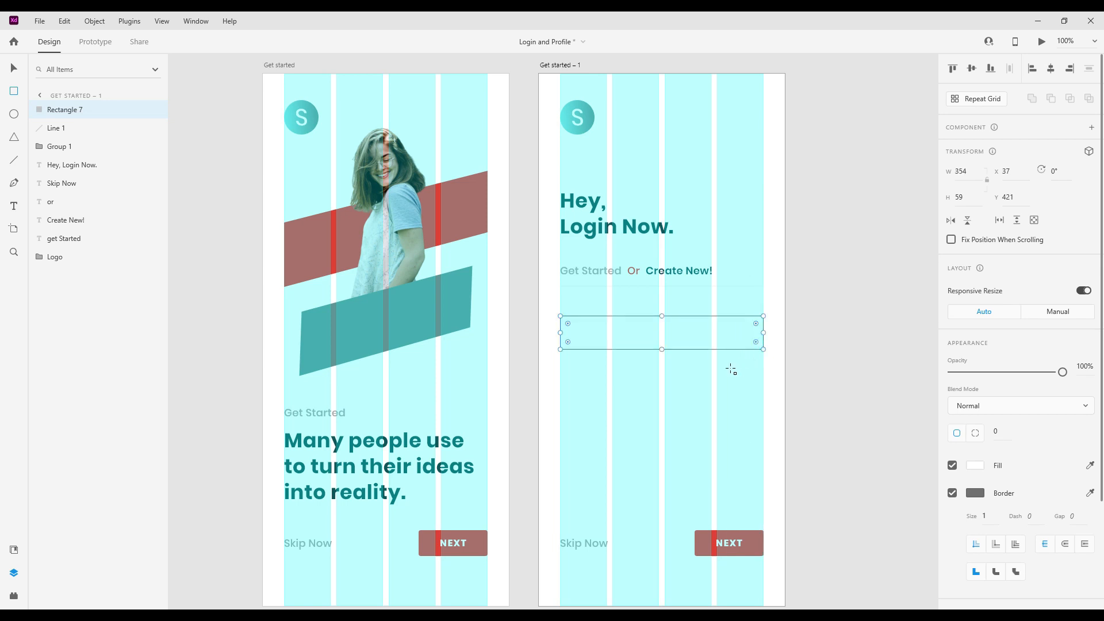
Rename the duplicated artboard "Login Page".
scroll(721, 387, "up", 2)
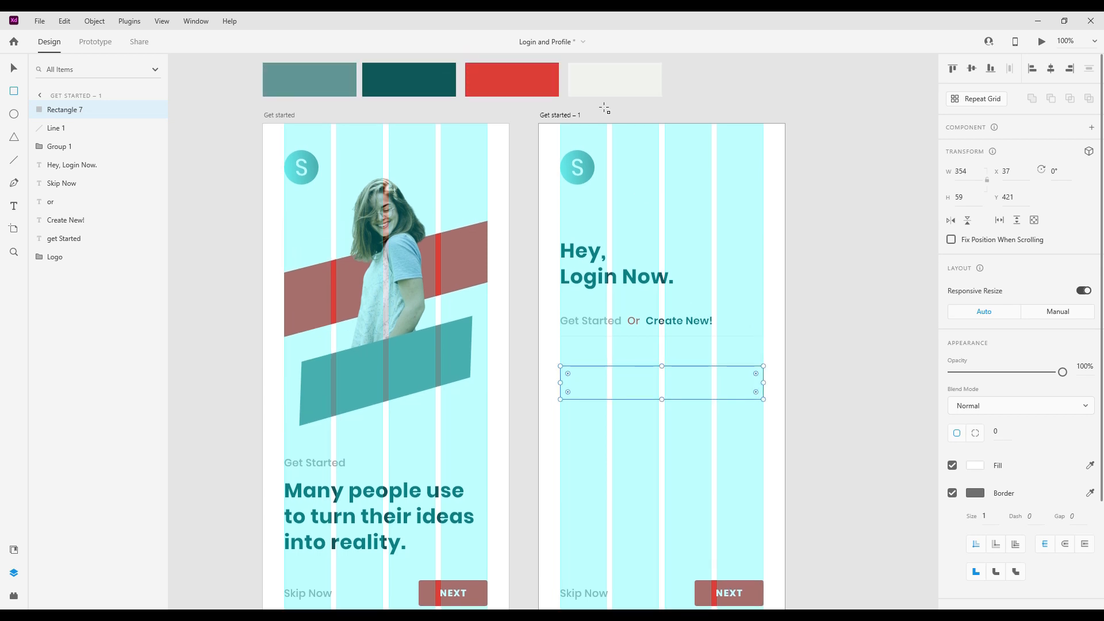
left_click(15, 68)
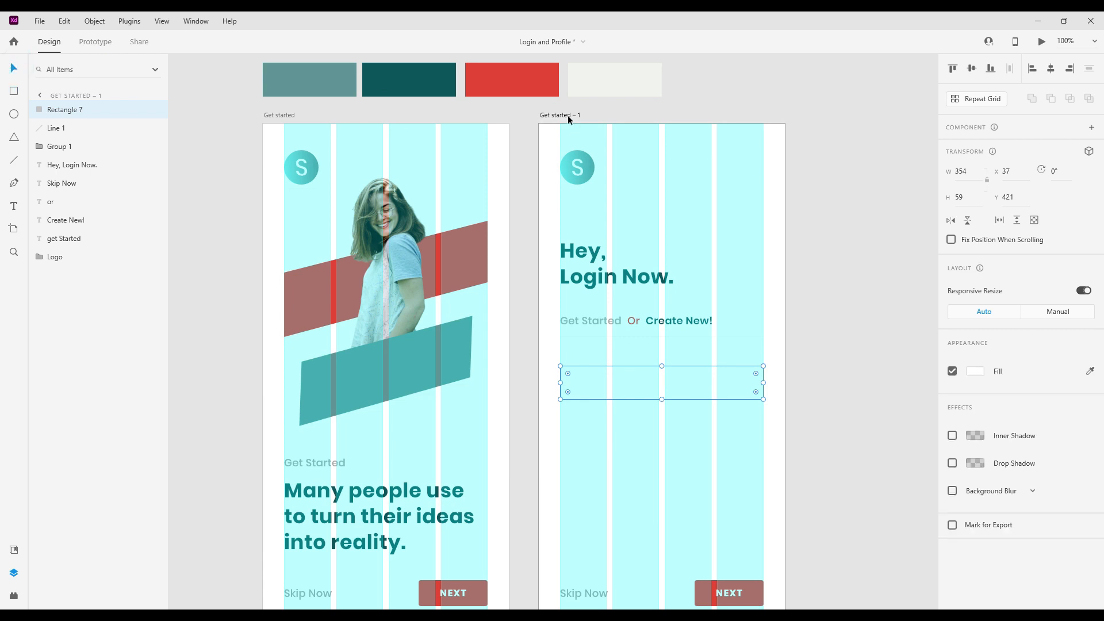
double_click(568, 115)
type("Logi")
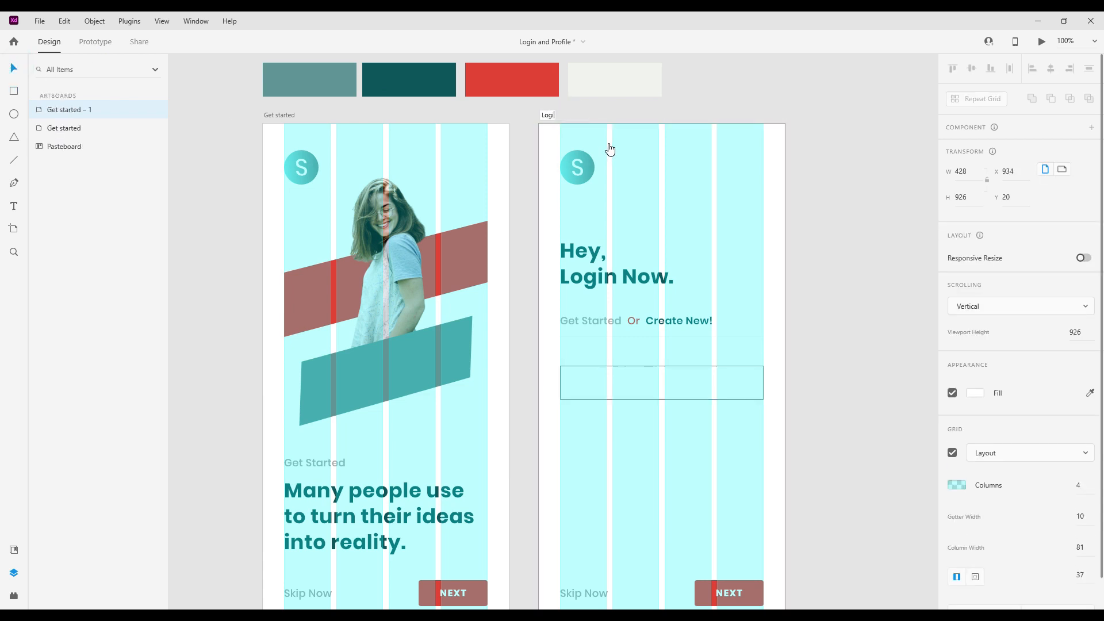
type("n Page")
key("Return")
left_click(633, 407)
Give the new rectangle on the login artboard a corner radius of 4 and remove its border.
scroll(635, 374, "down", 3)
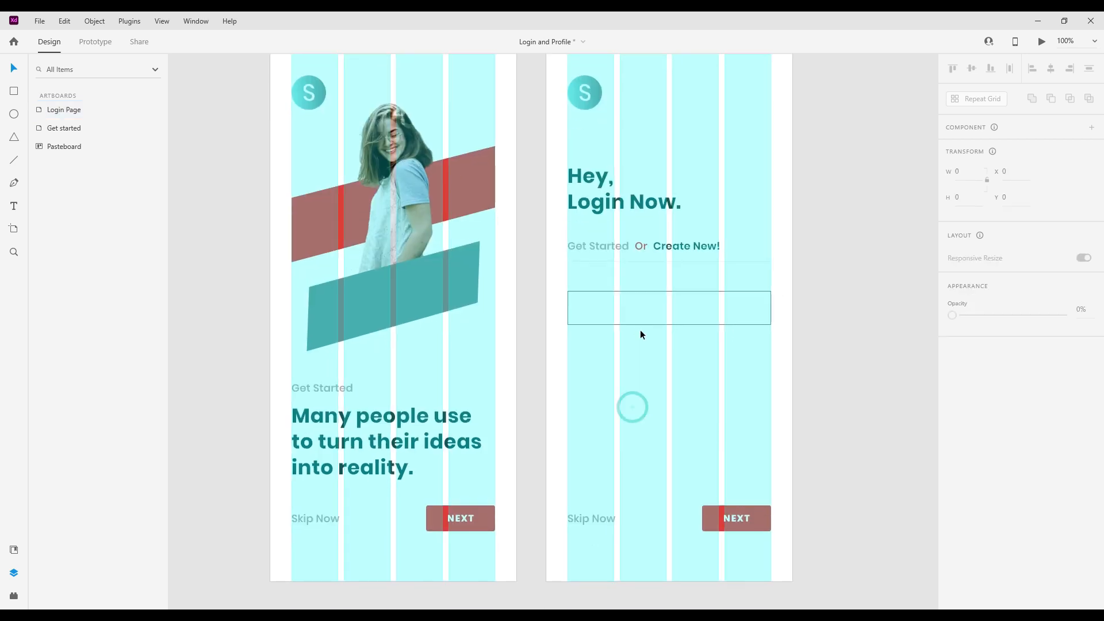
left_click(650, 318)
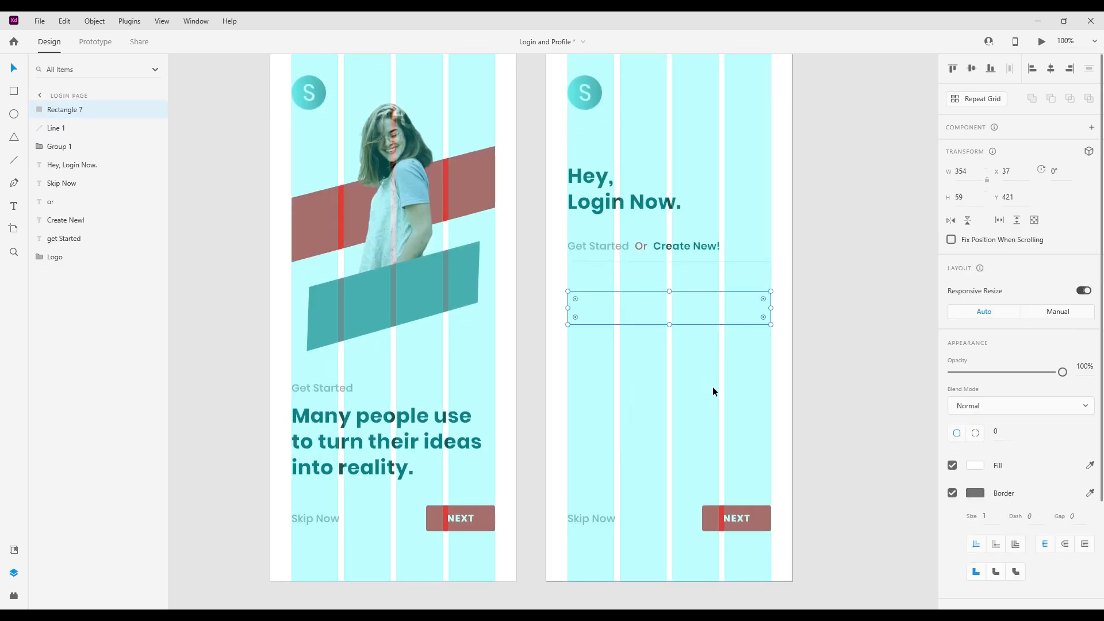
left_click(1001, 436)
type("4")
left_click(952, 492)
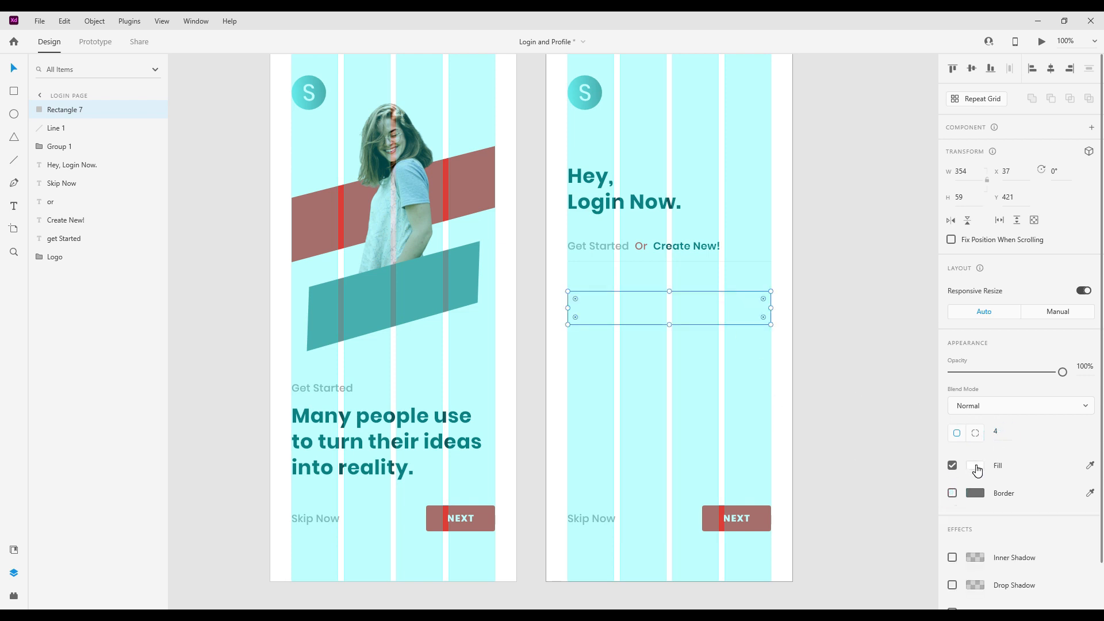
Try a pale tint of the saved red #DD3E39 as the rectangle's fill.
left_click(975, 466)
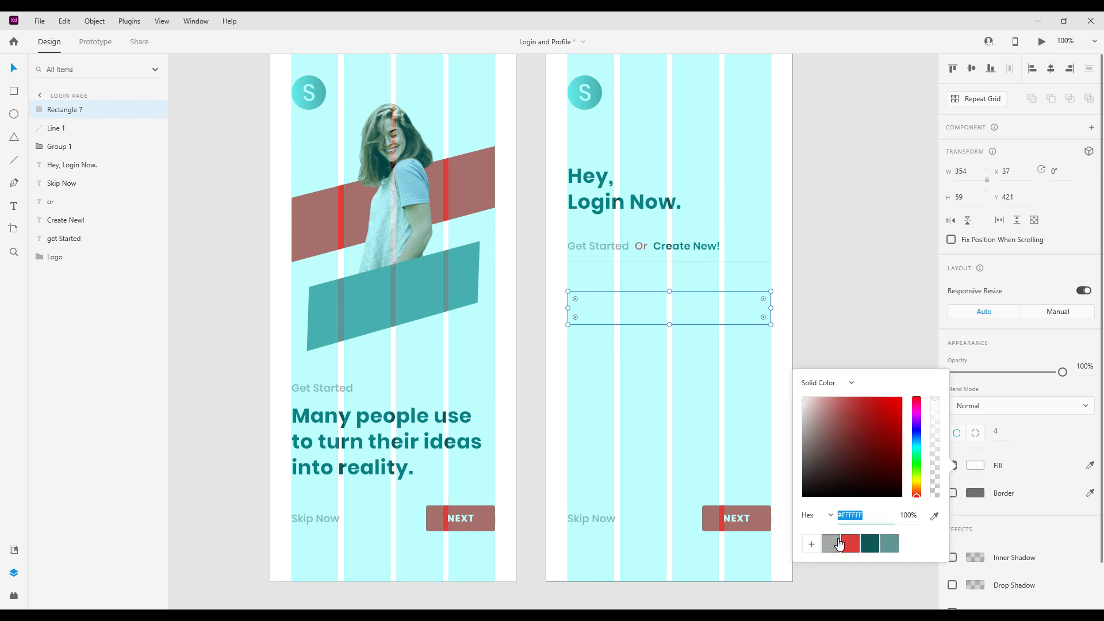
left_click(847, 540)
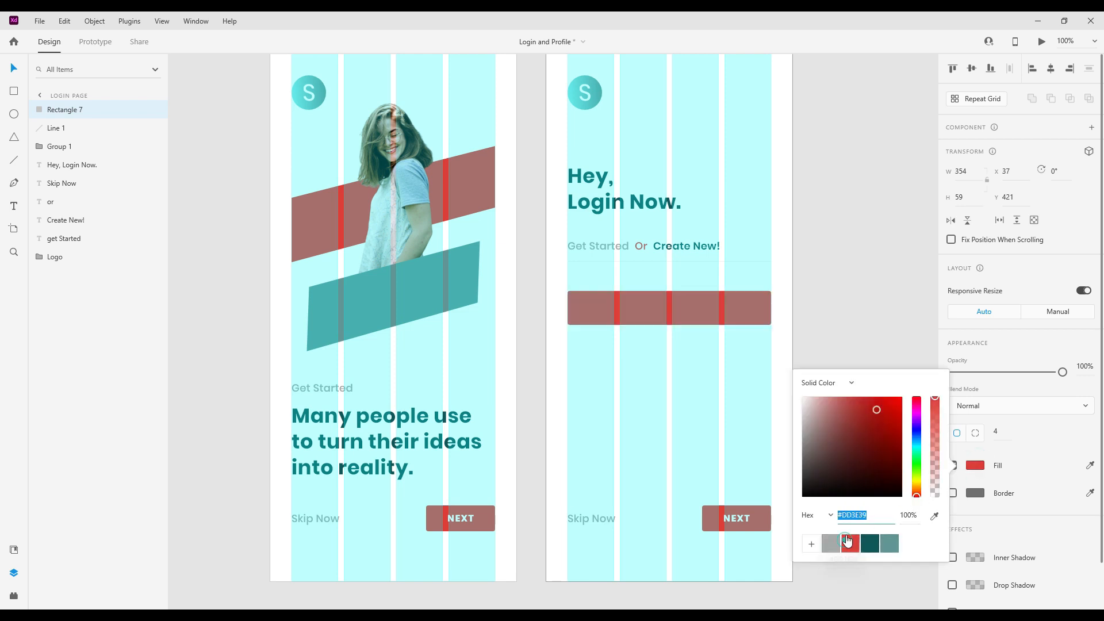
left_click(813, 398)
left_click(699, 387)
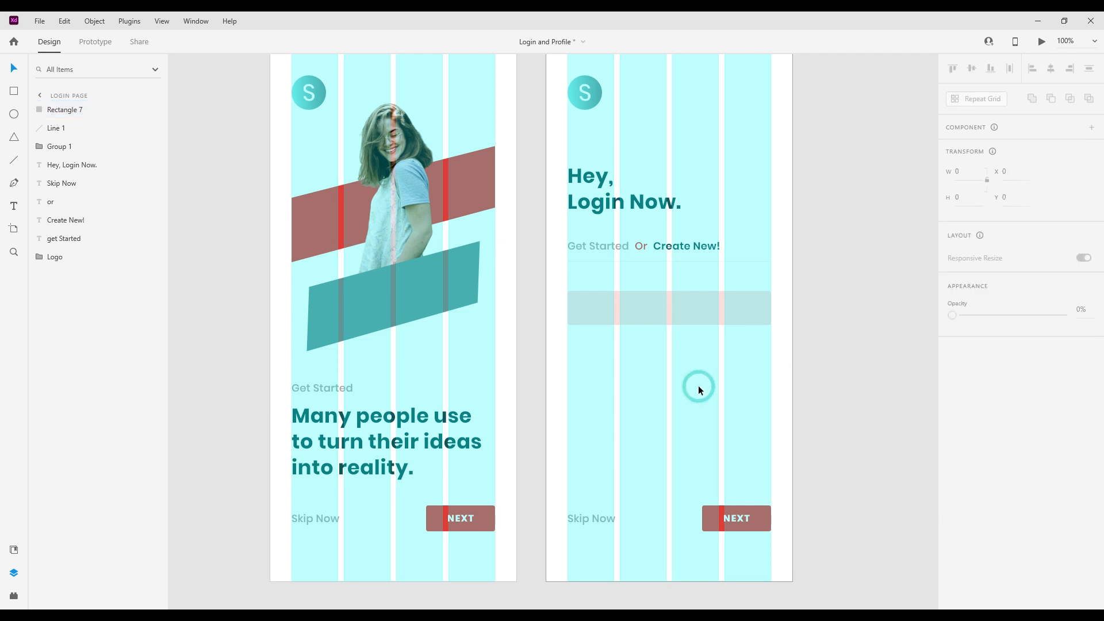
Try shifting the rectangle's fill to the pale yellow #FFF3D2.
left_click(694, 319)
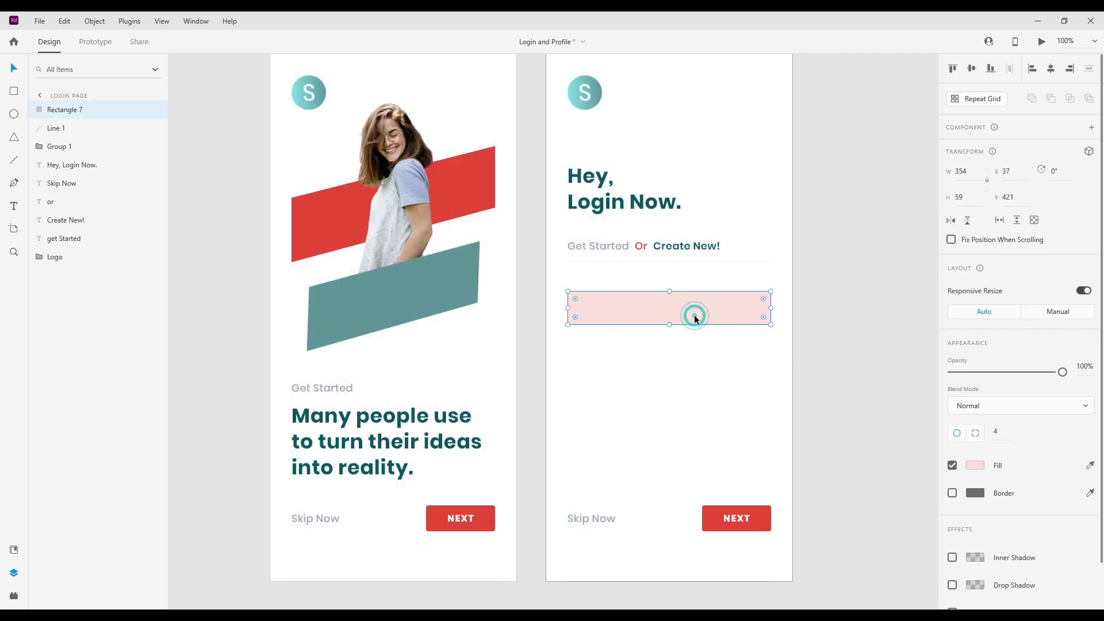
left_click(976, 465)
left_click_drag(820, 412, 823, 402)
left_click_drag(918, 493, 918, 491)
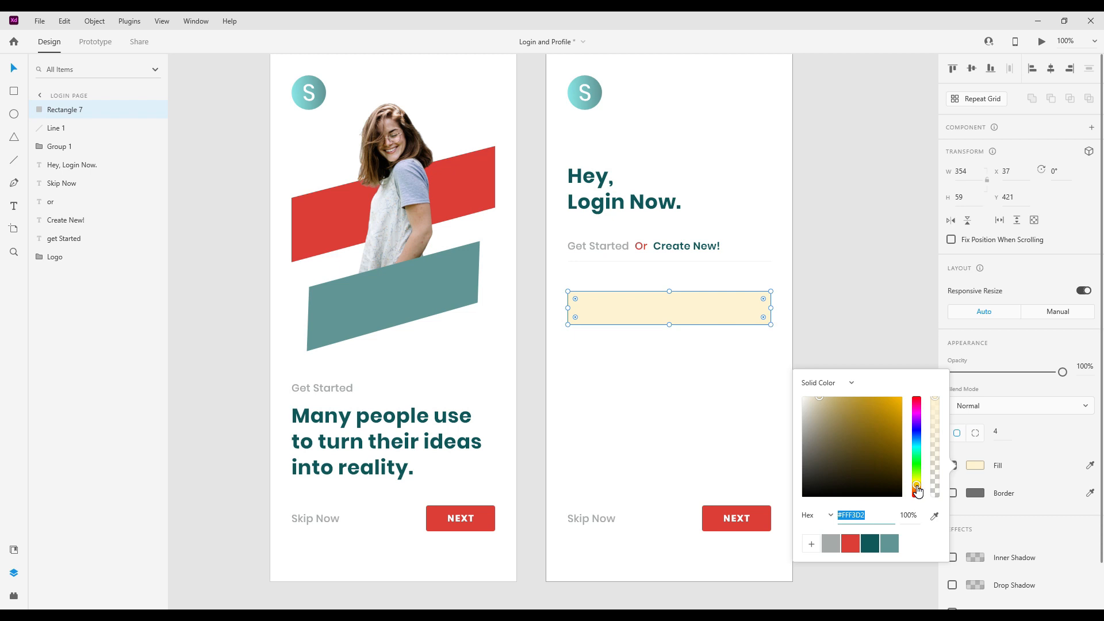
Set the rectangle's fill to a light aqua tint based on the saved light teal.
left_click(890, 544)
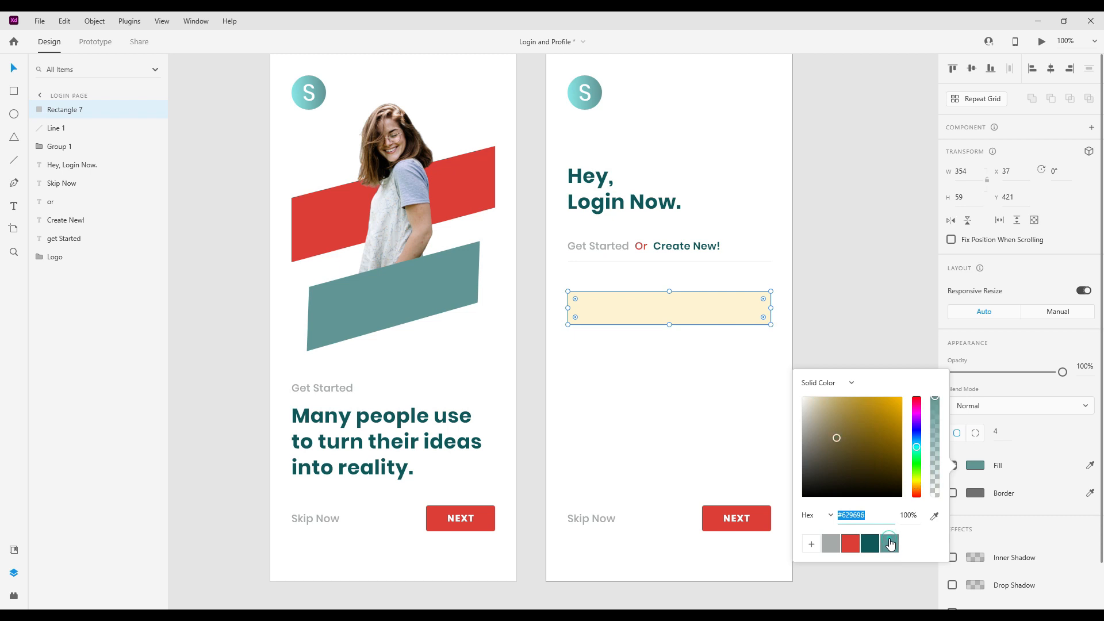
left_click(822, 401)
left_click_drag(824, 406, 823, 404)
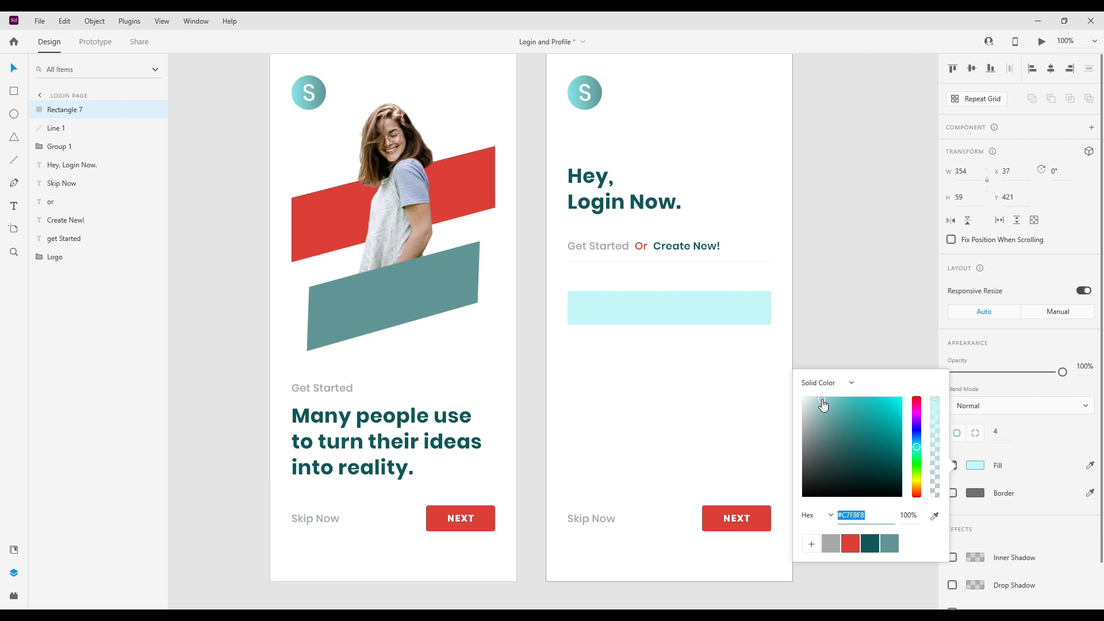
left_click_drag(823, 403, 828, 404)
left_click(742, 338)
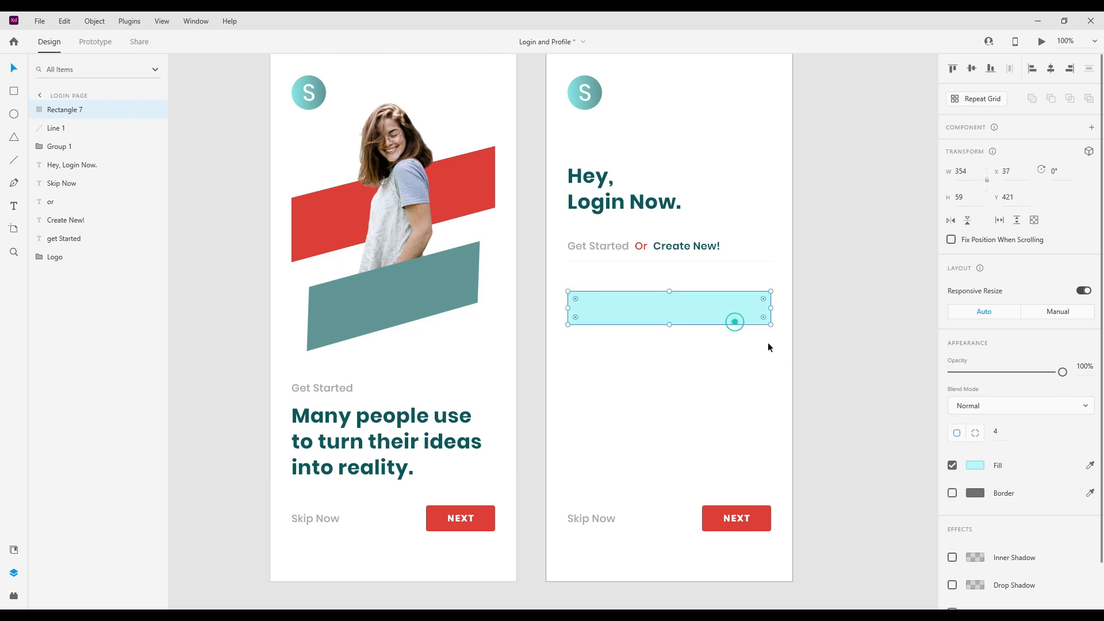
Set the aqua rectangle's corner radius to 6.
left_click(1006, 436)
type("6")
key("Return")
Set the corner radius of the NEXT button's rectangle on the Get started artboard to 6.
left_click(489, 517)
double_click(489, 517)
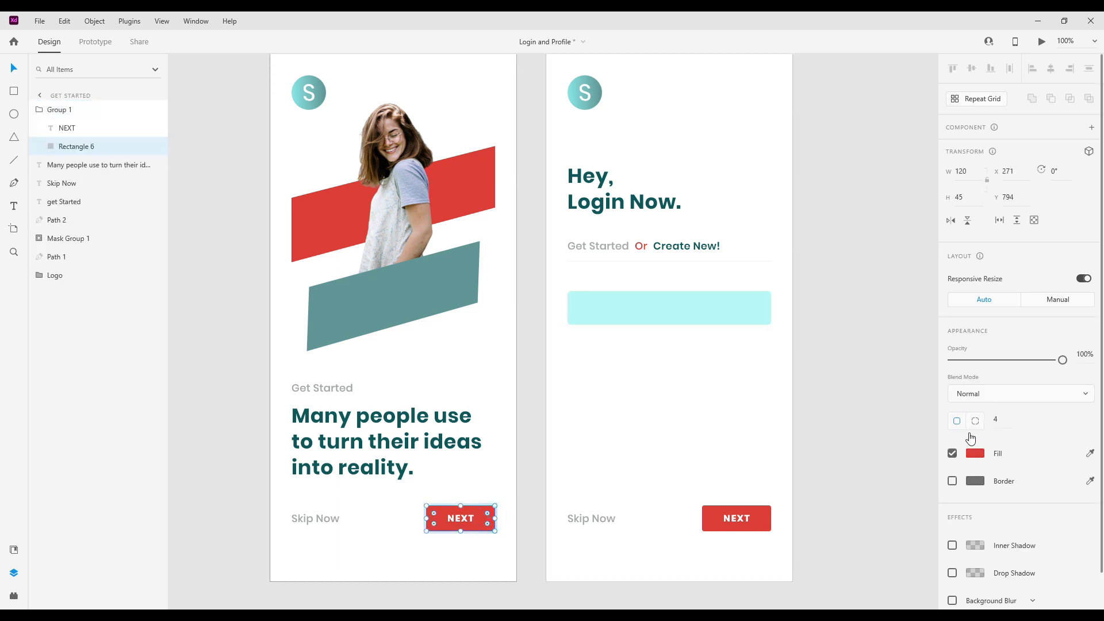
left_click(998, 421)
type("6")
left_click(667, 336)
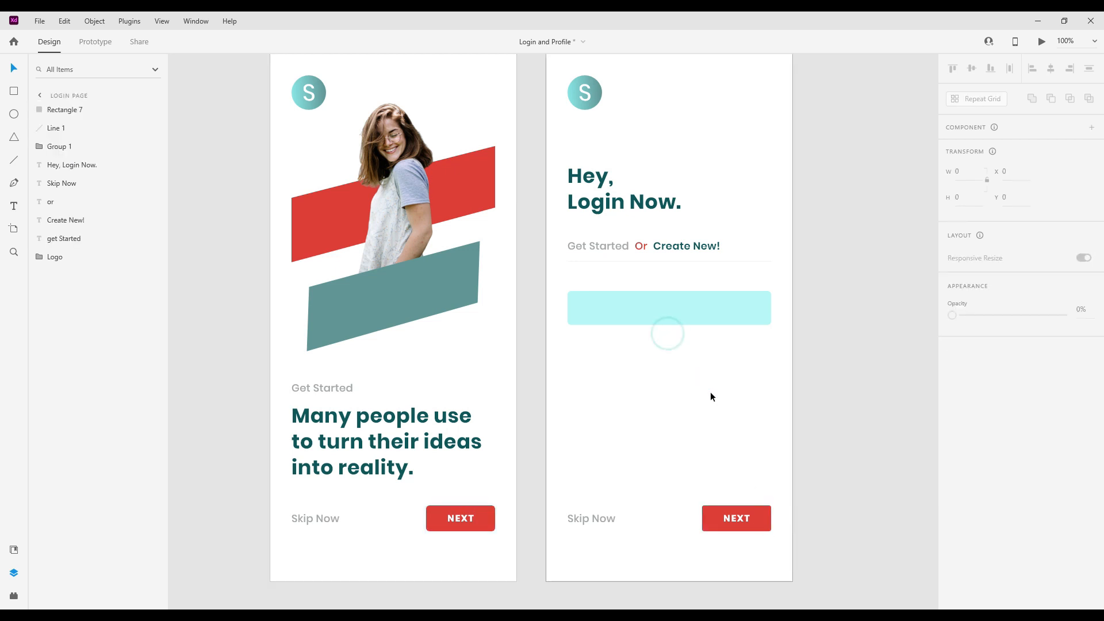
left_click(716, 309)
left_click(712, 311)
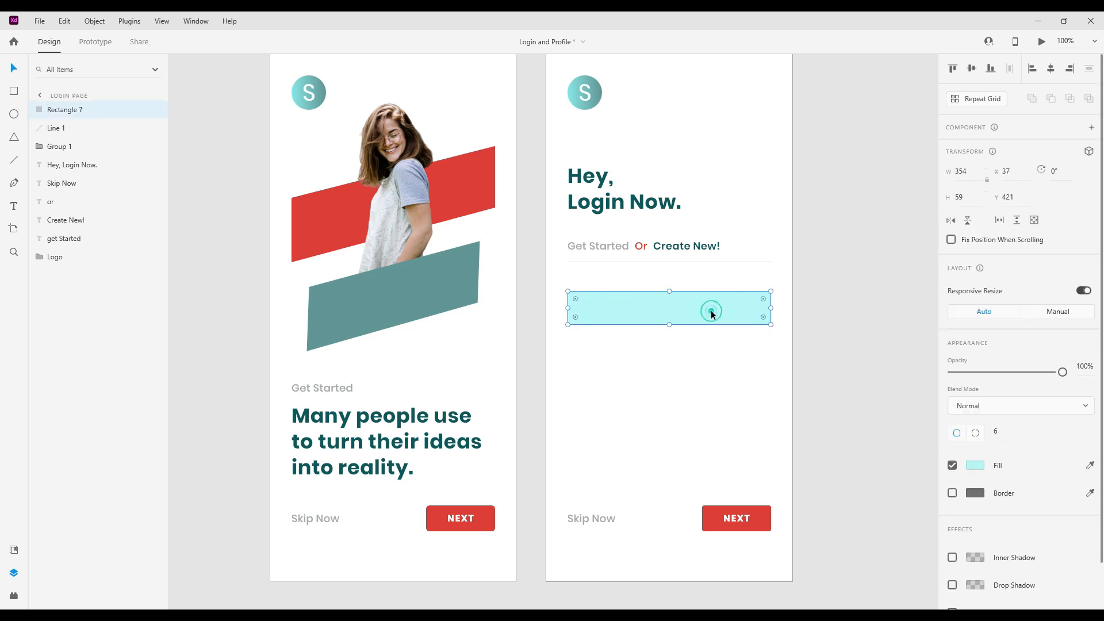
left_click_drag(649, 361, 681, 380)
left_click(754, 402)
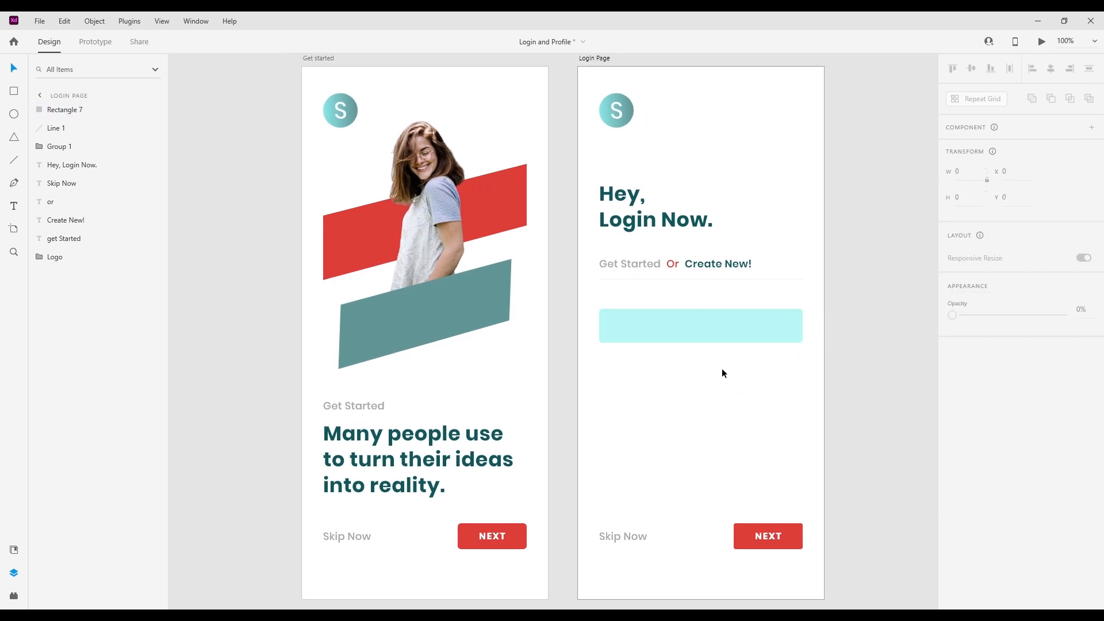
left_click(690, 322)
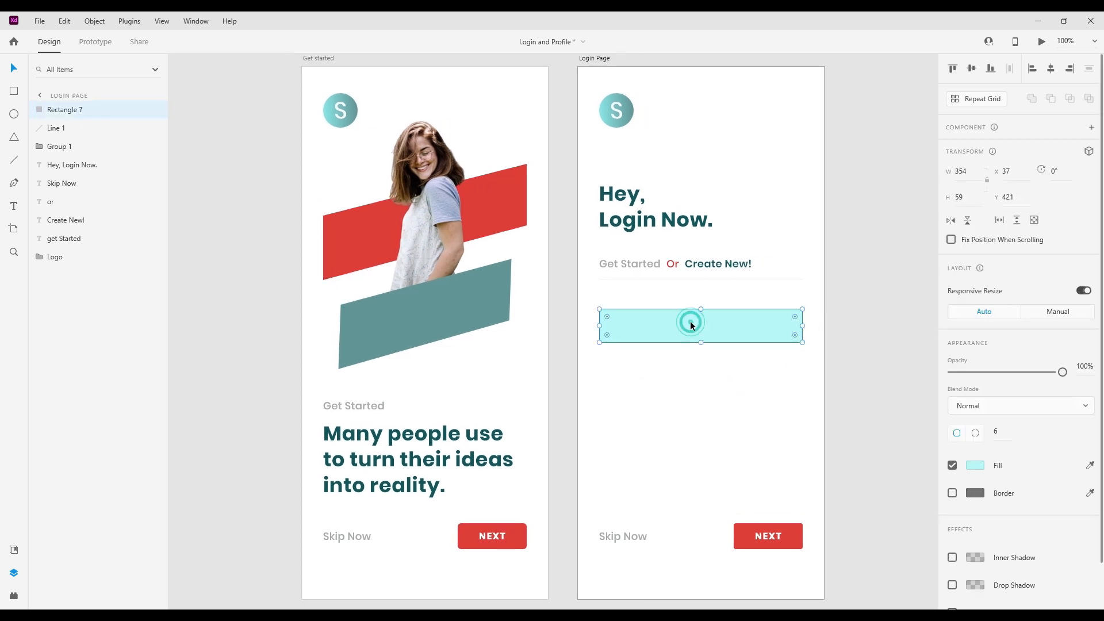
Add the text "Design Agency" inside the aqua rectangle on the Login Page artboard.
left_click(15, 206)
left_click(629, 327)
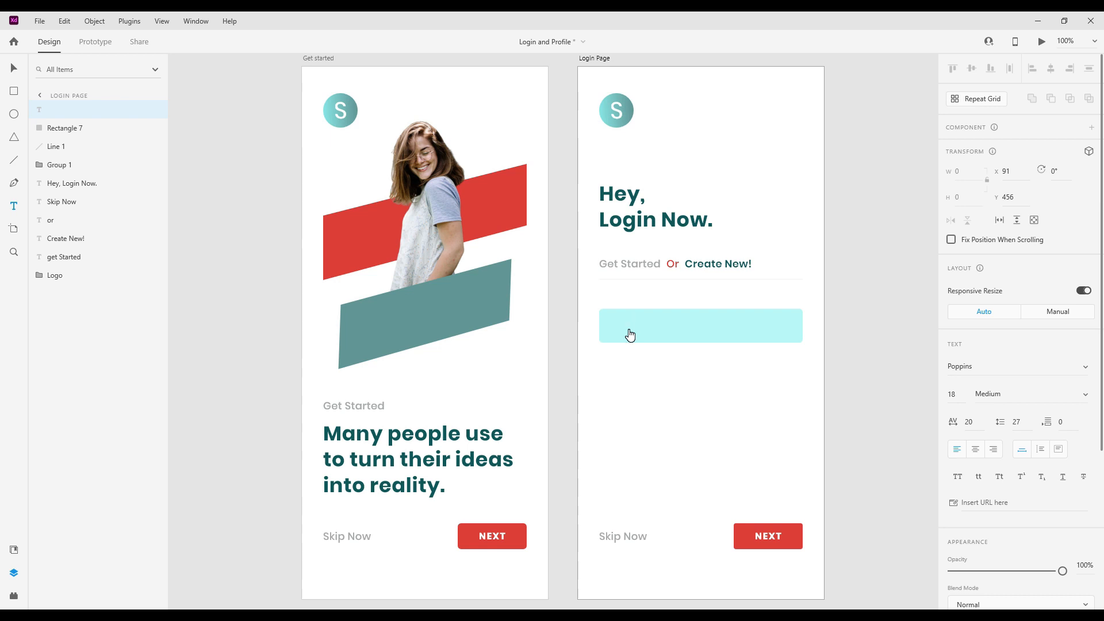
type("Design Agency")
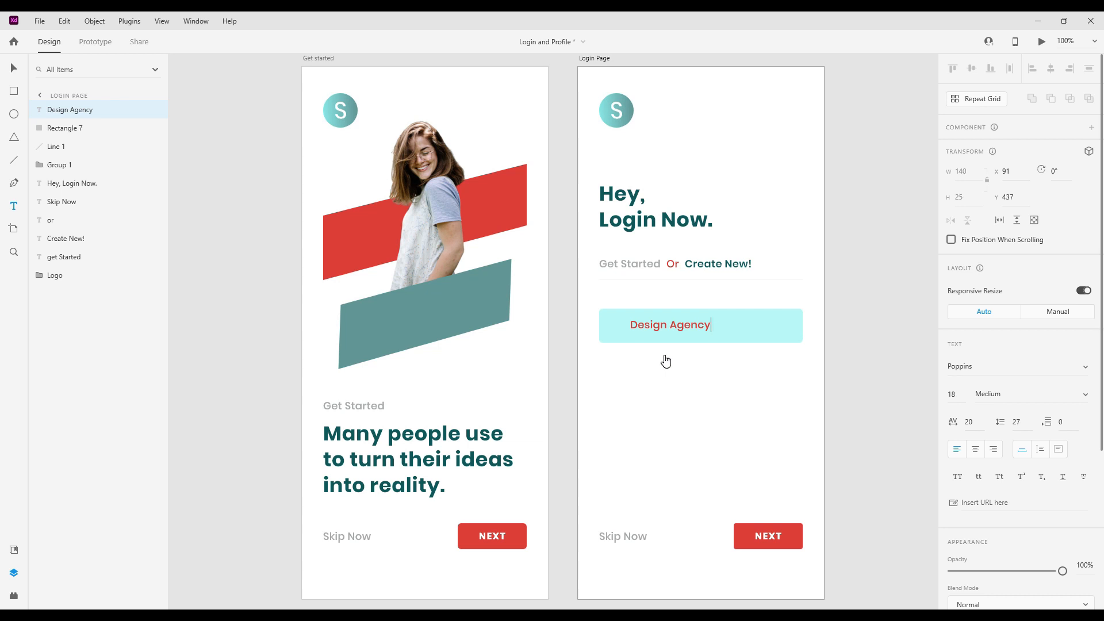
key("Escape")
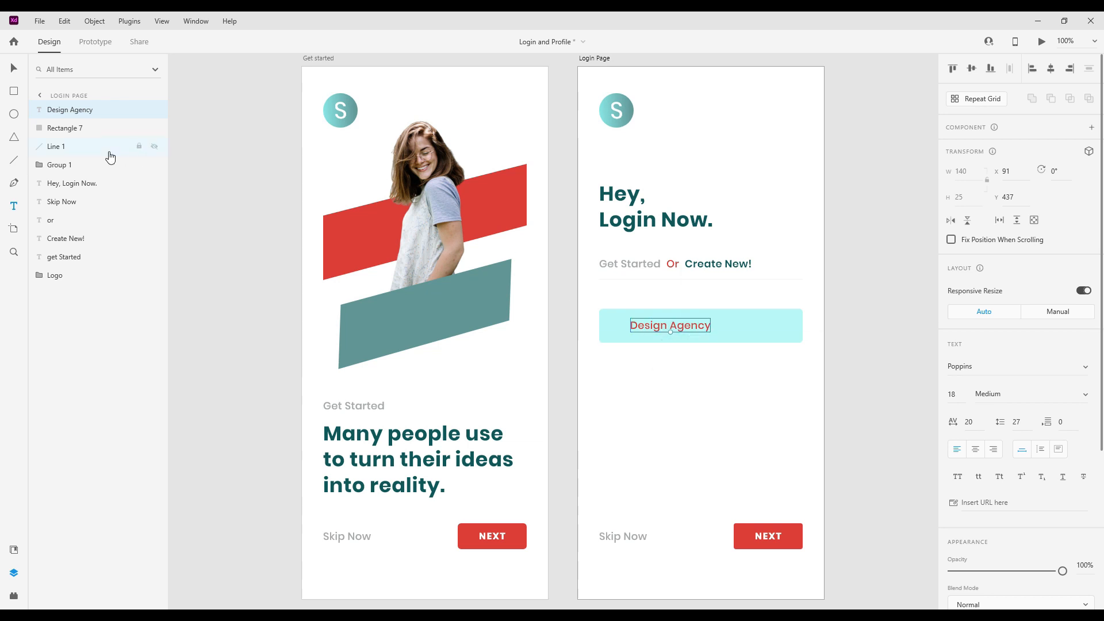
Move the "Design Agency" text horizontally to X 67, near the aqua rectangle's starting edge.
left_click(15, 70)
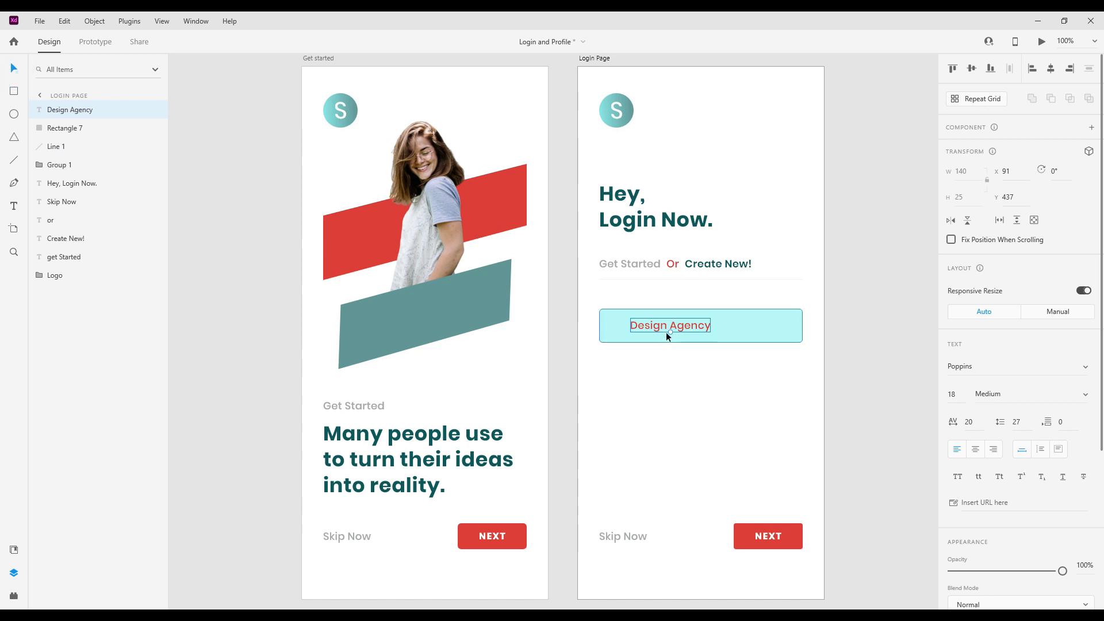
left_click_drag(668, 326, 658, 326)
left_click(740, 333)
left_click(779, 397)
left_click(679, 328)
Set the "Design Agency" text's fill to the saved dark teal.
scroll(997, 517, "down", 2)
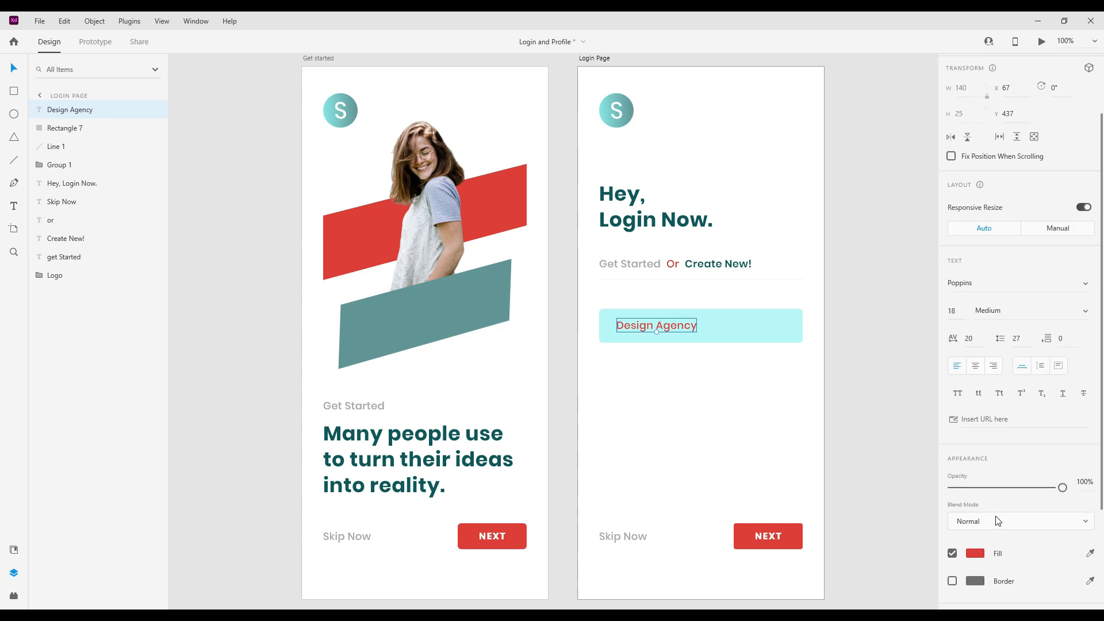
left_click(977, 552)
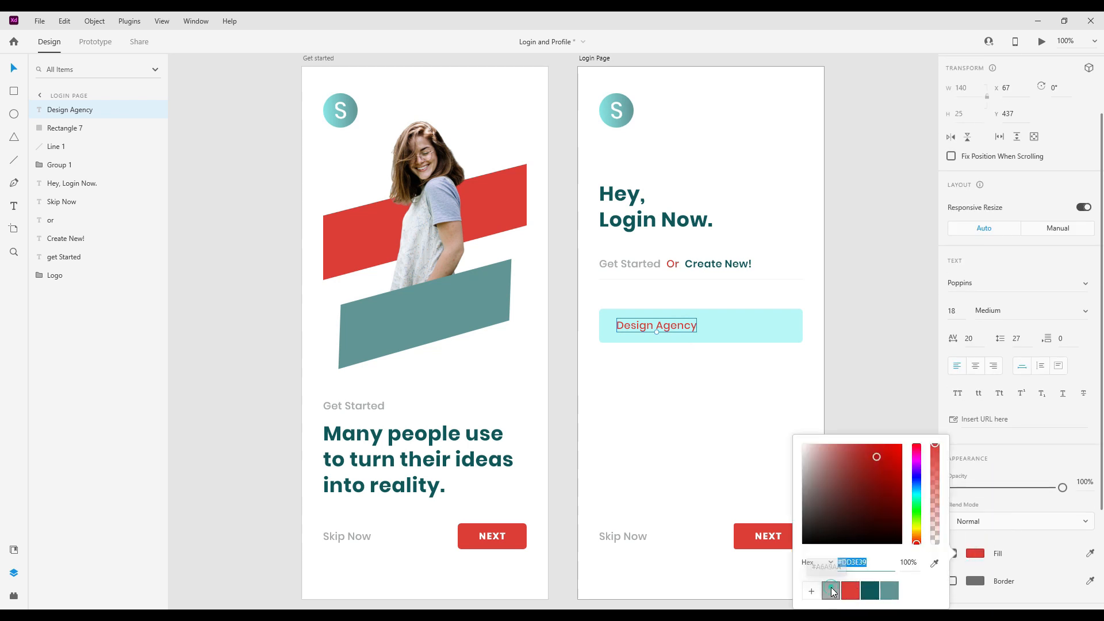
left_click(832, 590)
left_click(869, 591)
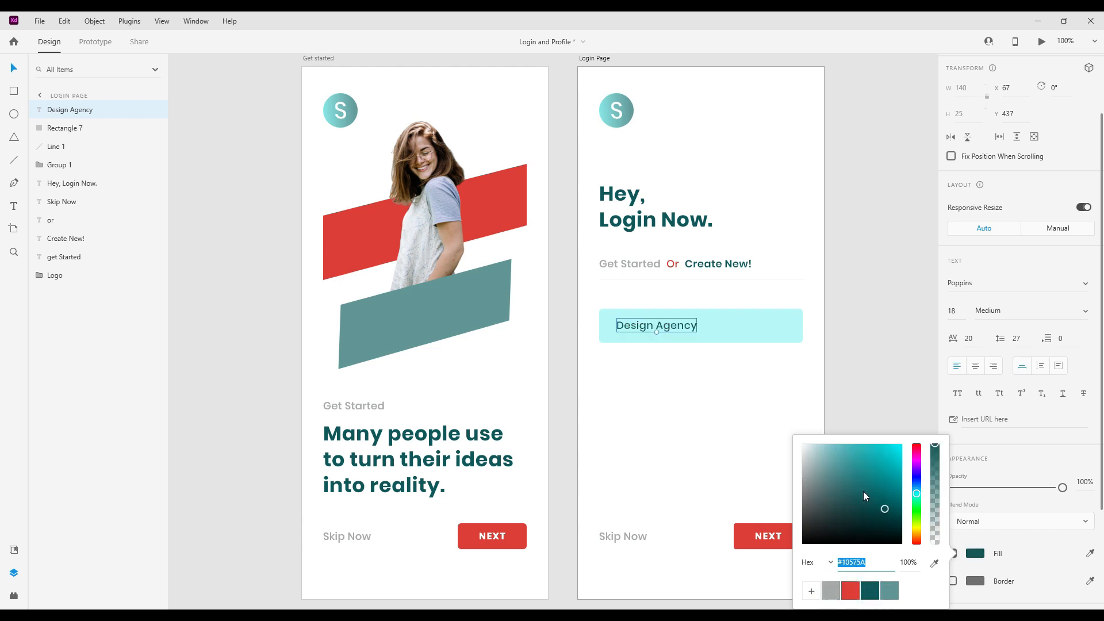
left_click(667, 326)
left_click(721, 334)
left_click(678, 326)
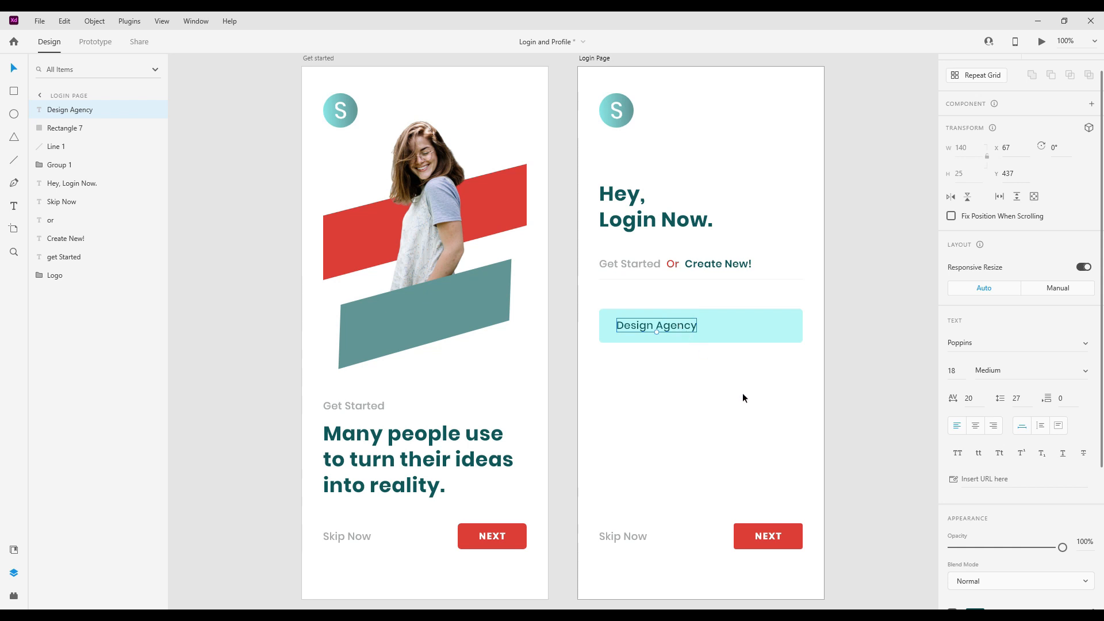
Change the input field's text to "Design agency" with a lowercase a.
double_click(667, 326)
left_click(663, 324)
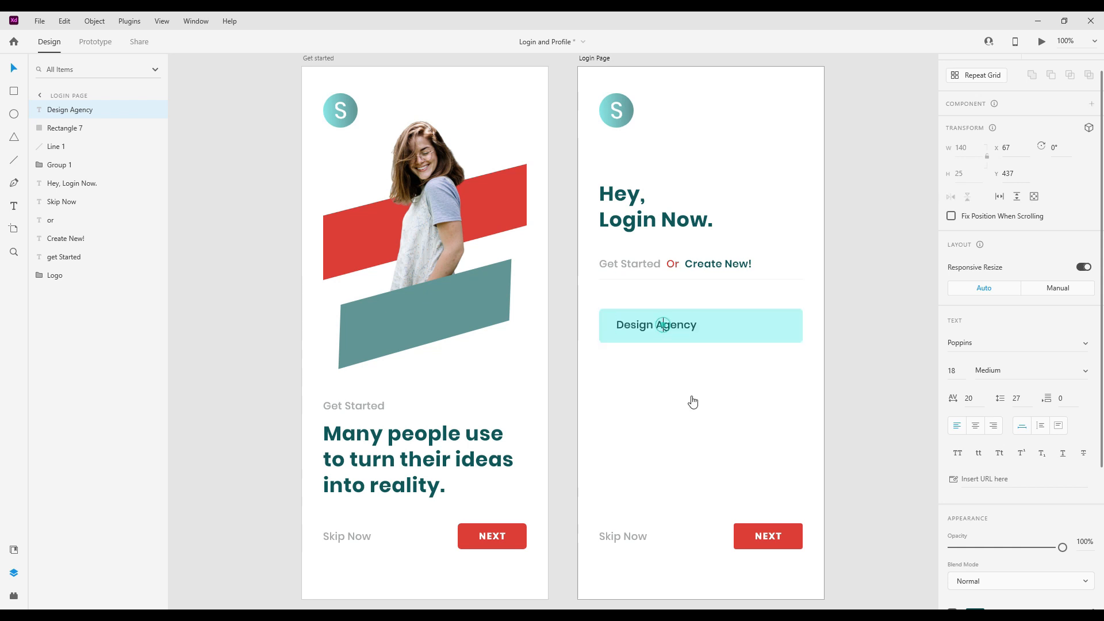
type("a")
left_click(688, 375)
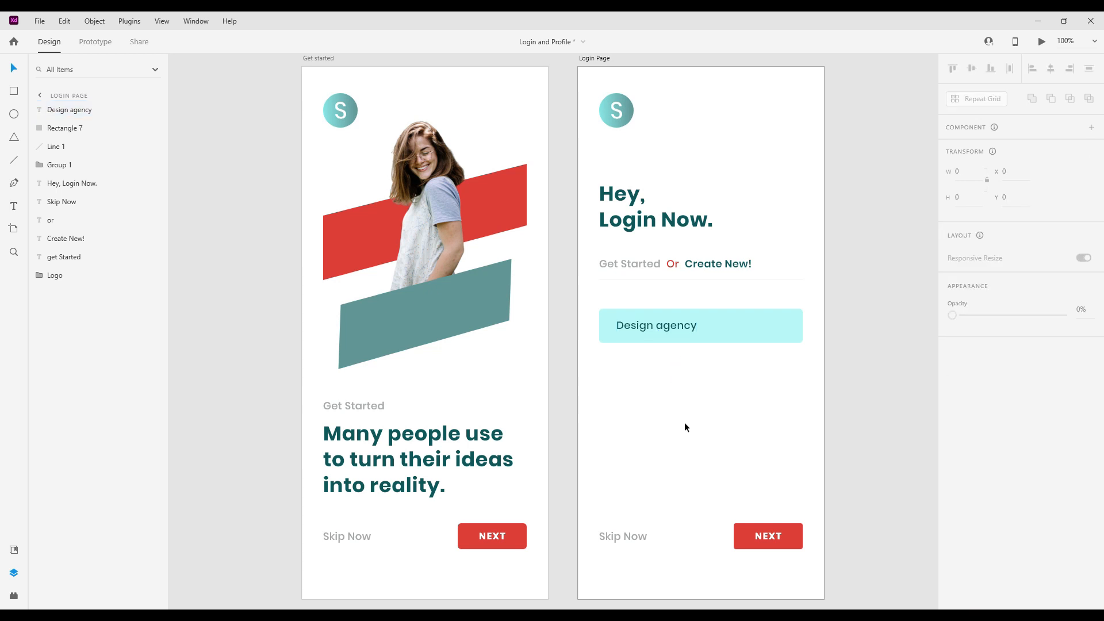
Duplicate the aqua rectangle with its "Design agency" text and place the copy 90 px lower, at Y 511.
left_click_drag(648, 397, 650, 393)
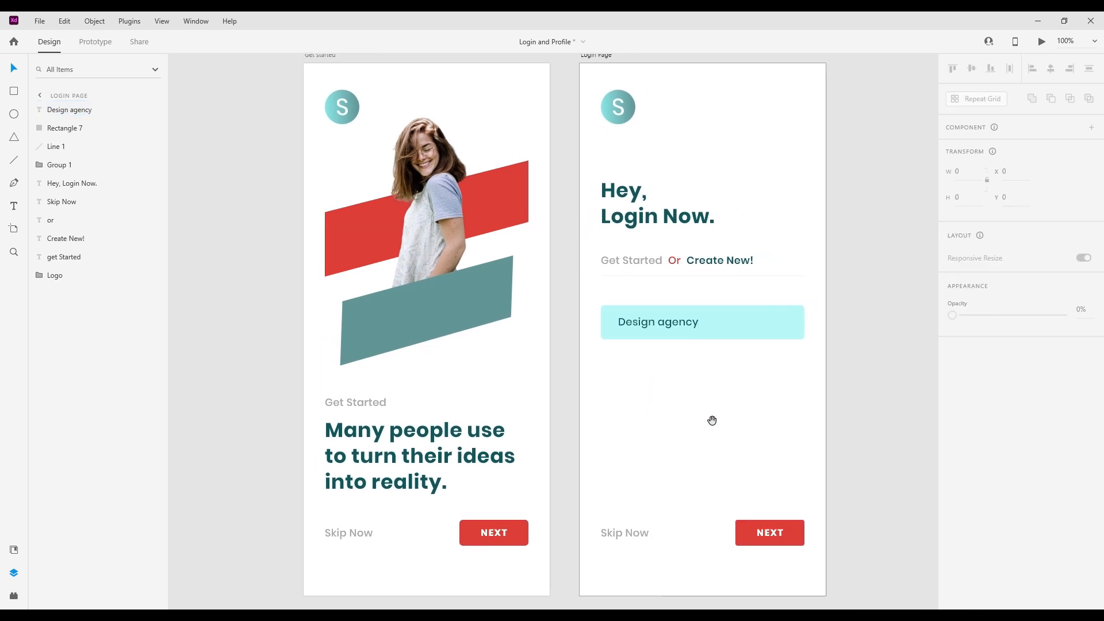
left_click(684, 324)
left_click(717, 352)
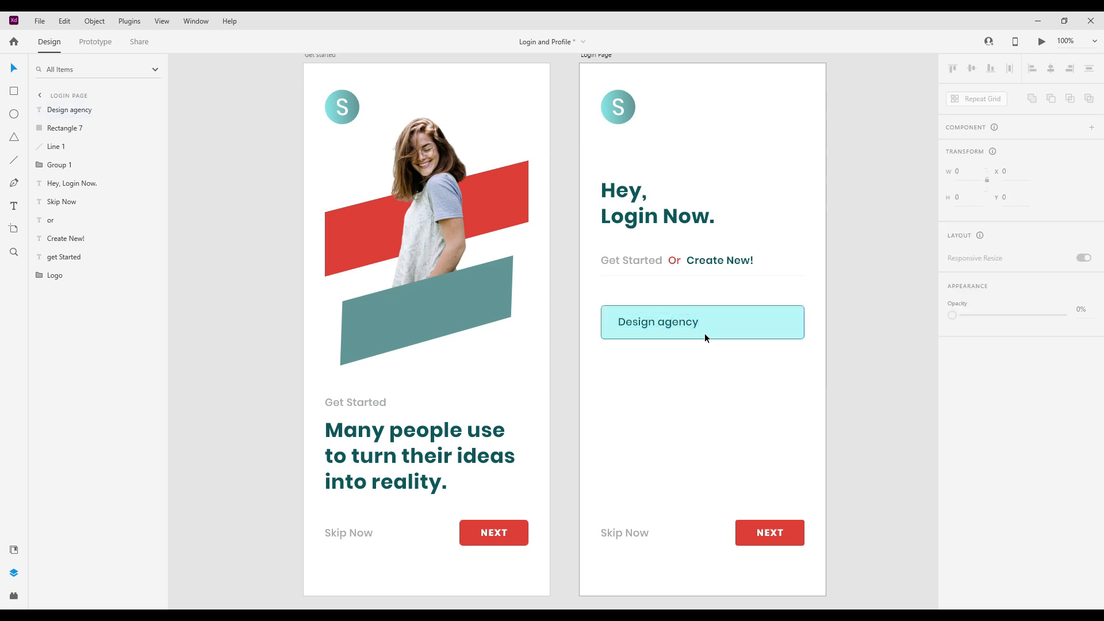
left_click(729, 329)
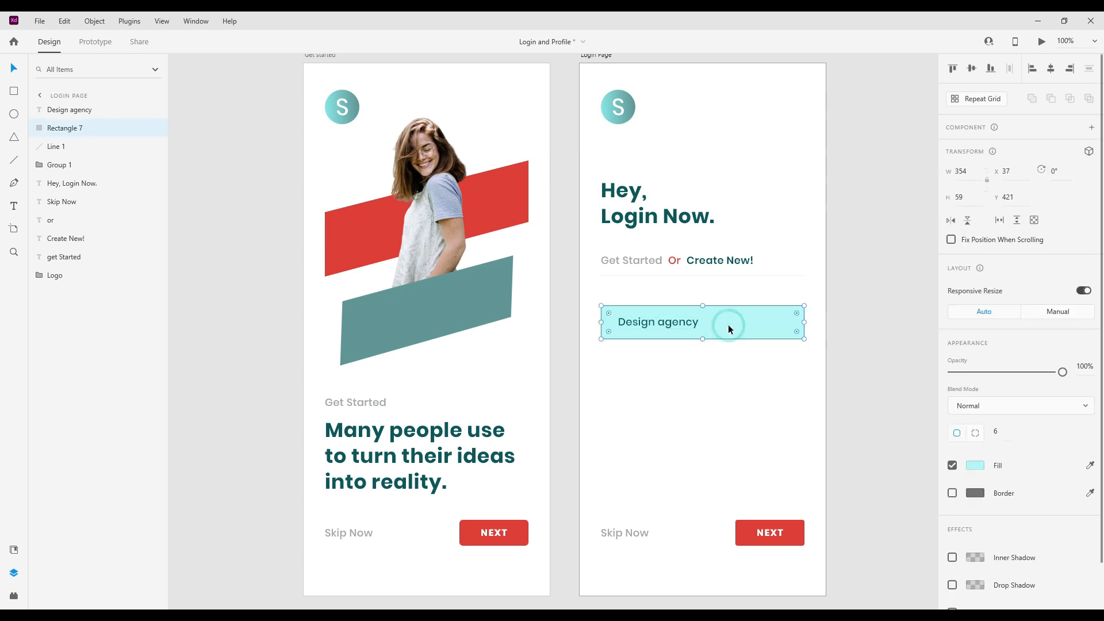
left_click(687, 322, "shift")
key("ctrl+d")
key("shift+Down")
key("shift+Down")
key("shift+Down")
key("shift+Down")
key("shift+Down")
key("shift+Down")
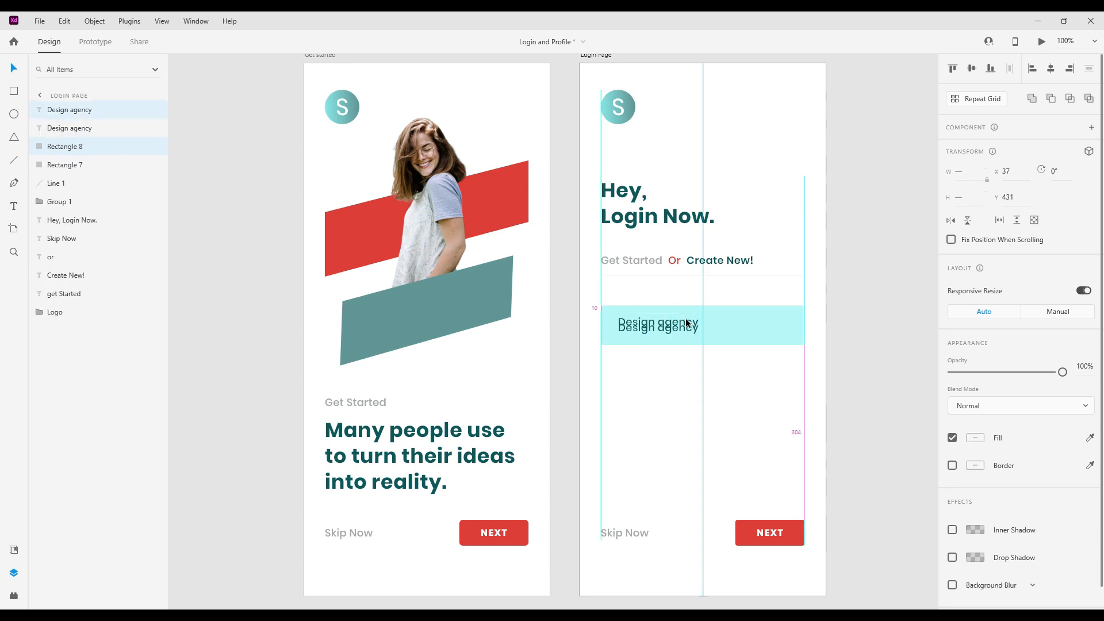
key("shift+Down")
key("shift+Down")
key("shift+Down")
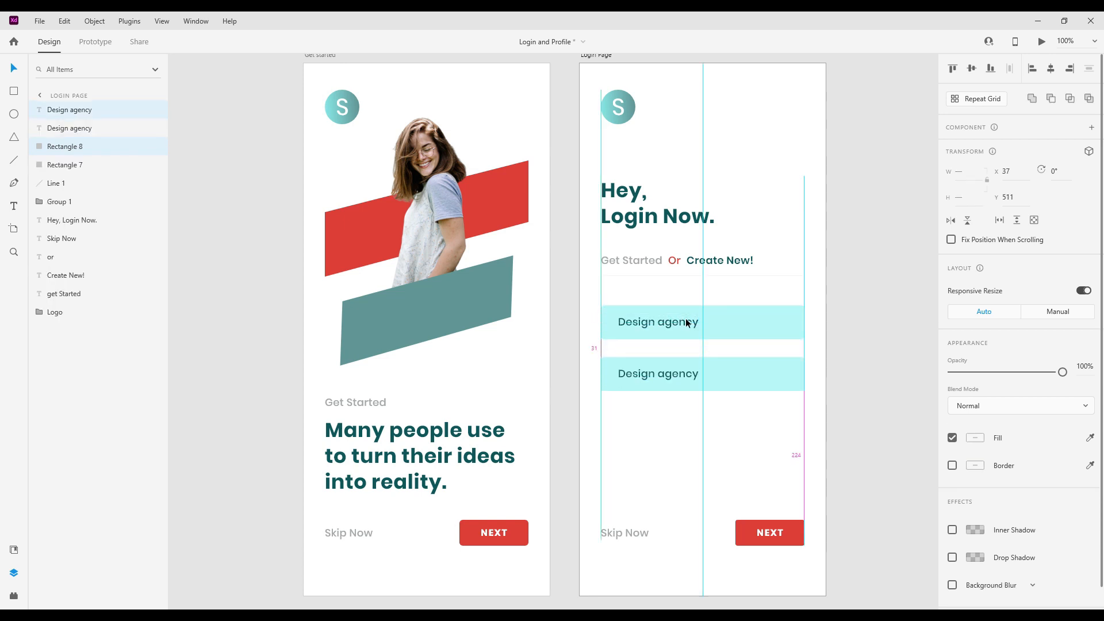
Group the upper aqua rectangle with its text and name the group Placeholder.
left_click(716, 329)
left_click(683, 322, "shift")
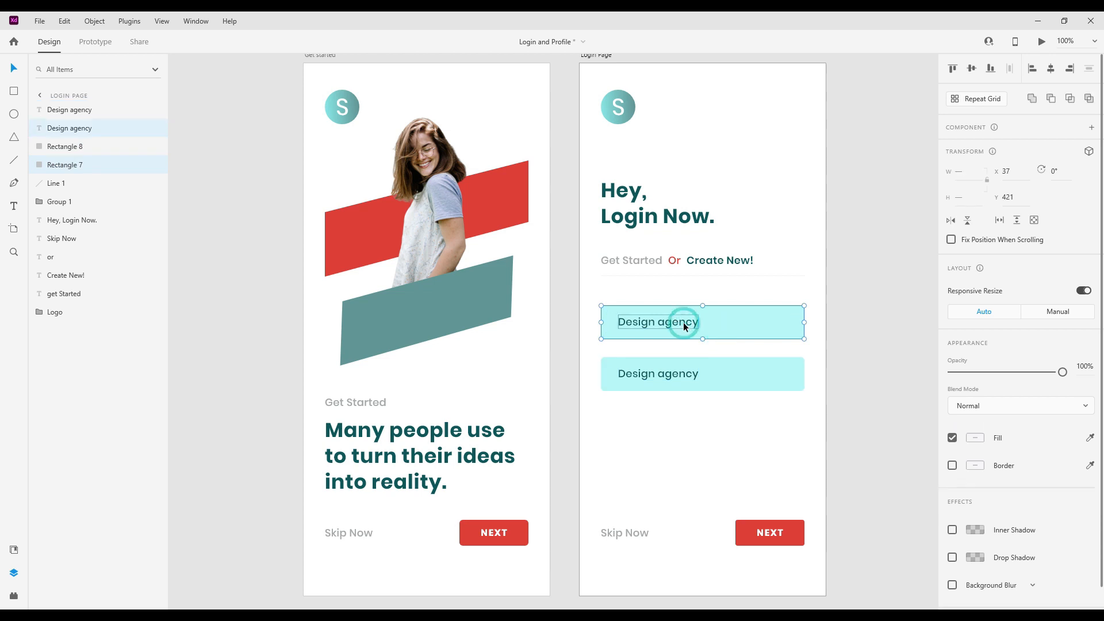
key("ctrl+g")
double_click(61, 128)
type("Plac")
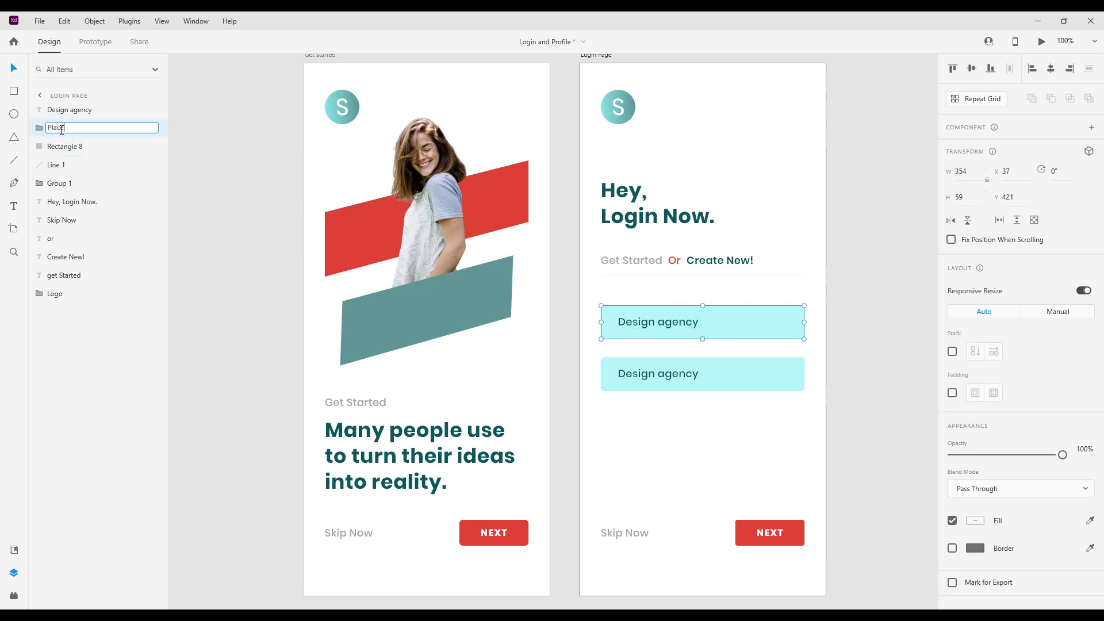
type("eholder")
key("Return")
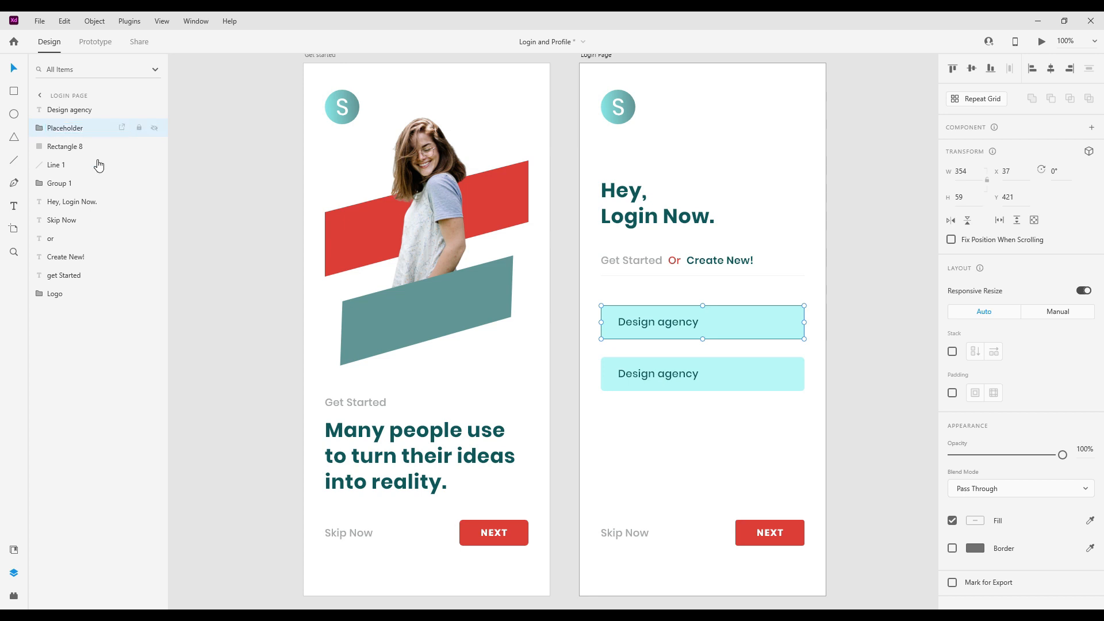
Fill the lower field's rectangle with off-white #F2F3F0 sampled from the colour palette above the artboards, and save that colour as a swatch.
left_click(643, 379)
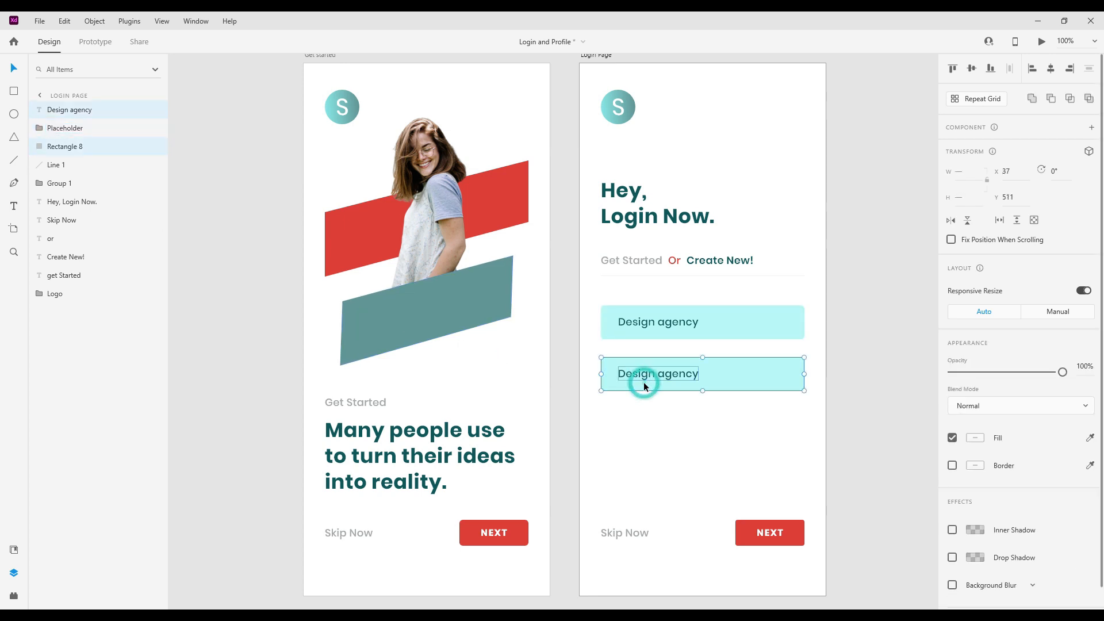
left_click(688, 413)
left_click(675, 380)
left_click(730, 380)
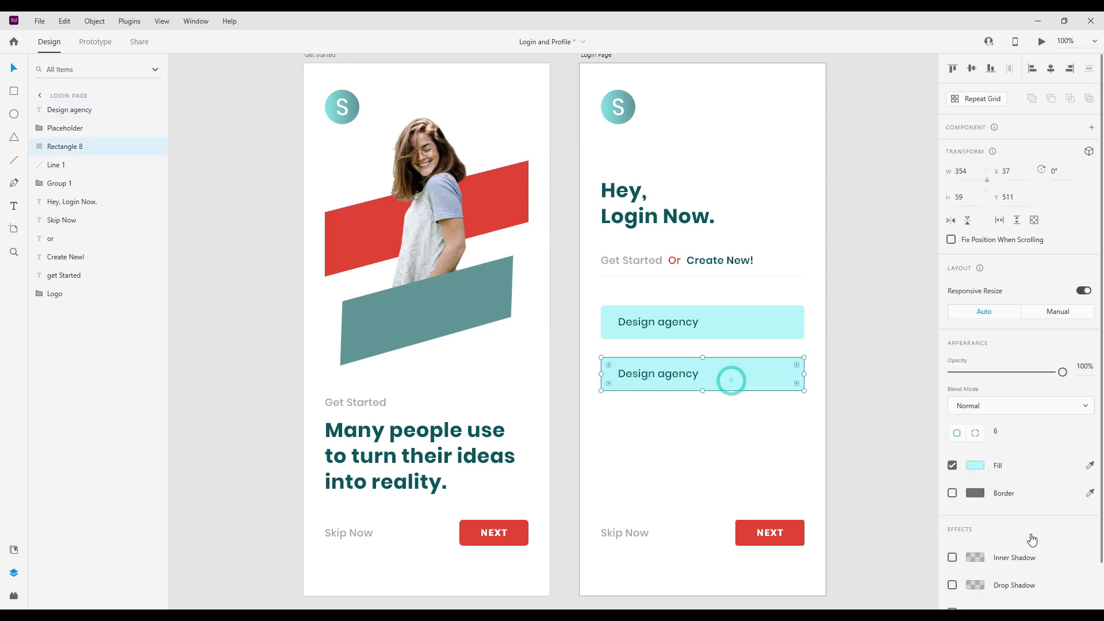
left_click(975, 465)
left_click(831, 544)
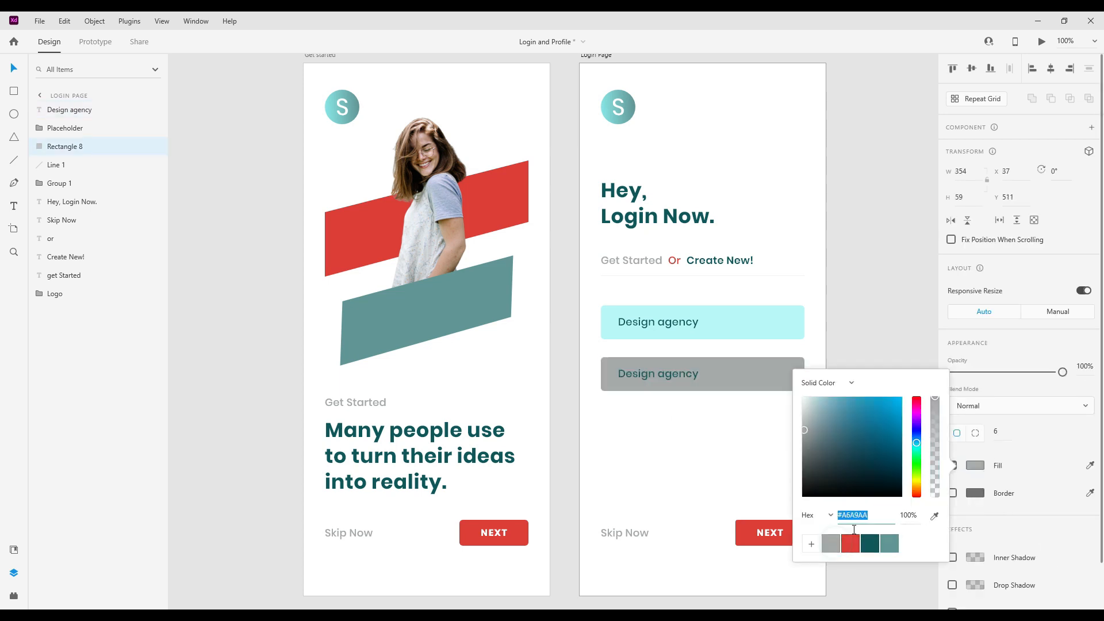
left_click(934, 516)
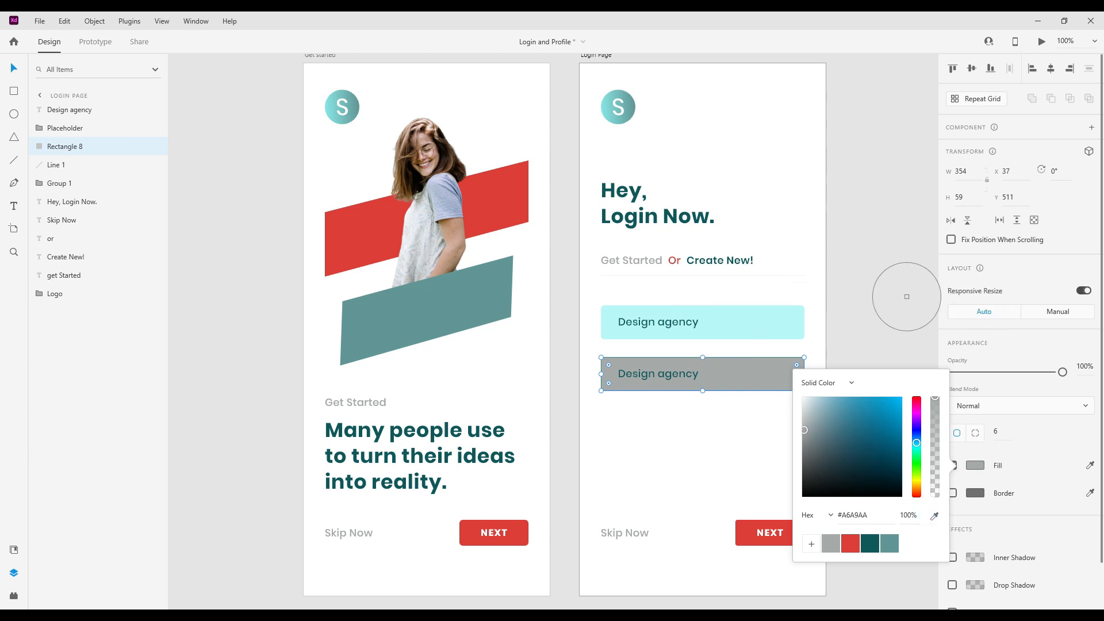
left_click(904, 295)
scroll(795, 221, "up", 3)
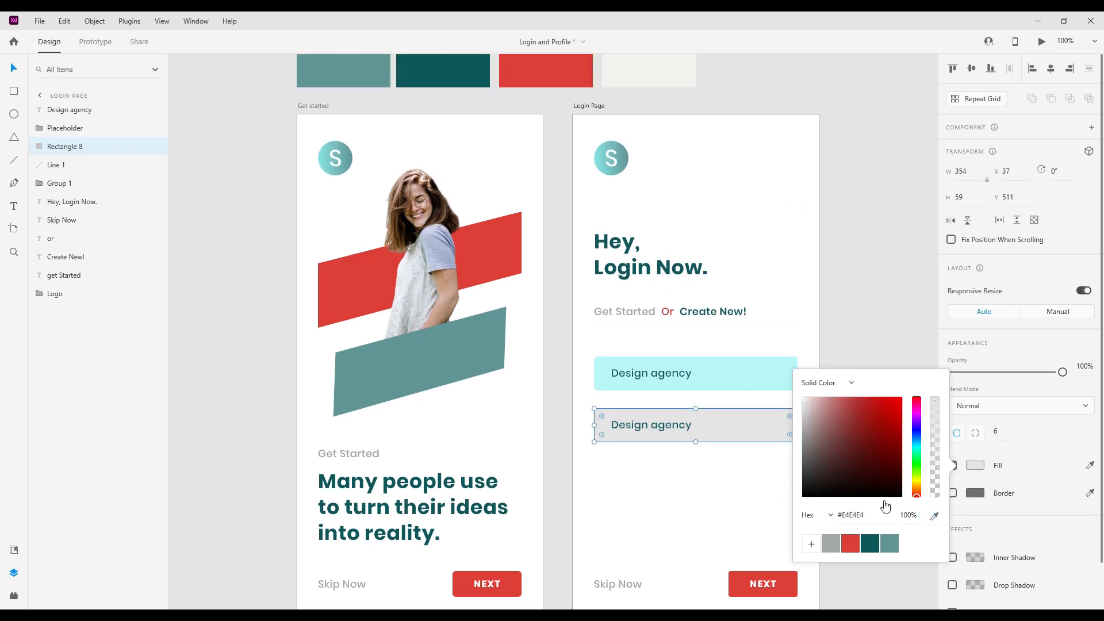
left_click(934, 516)
left_click(636, 75)
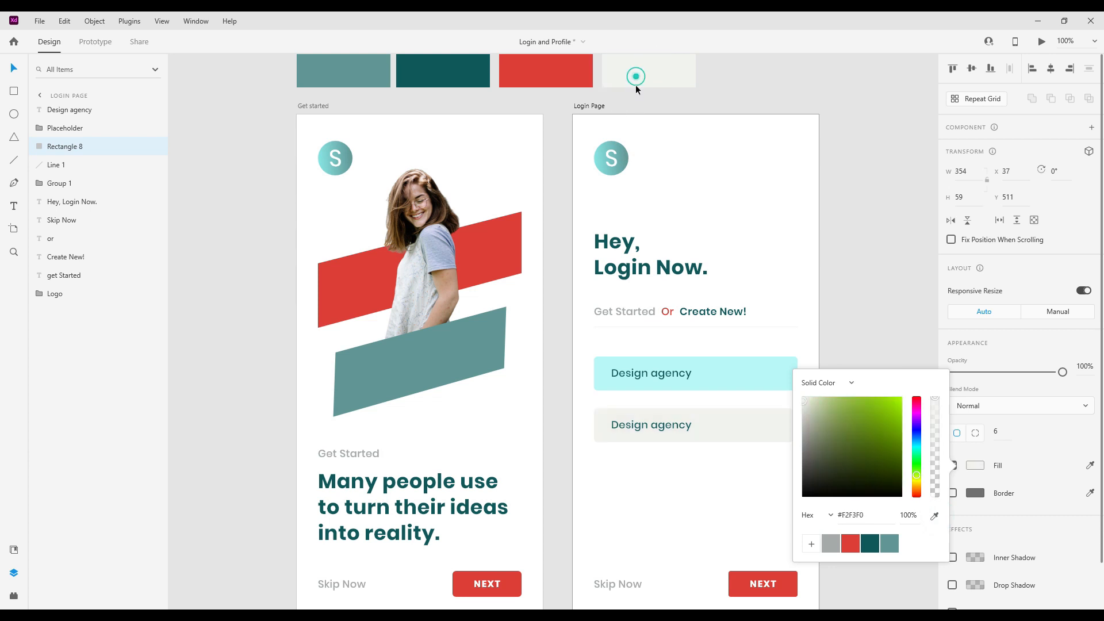
left_click(812, 544)
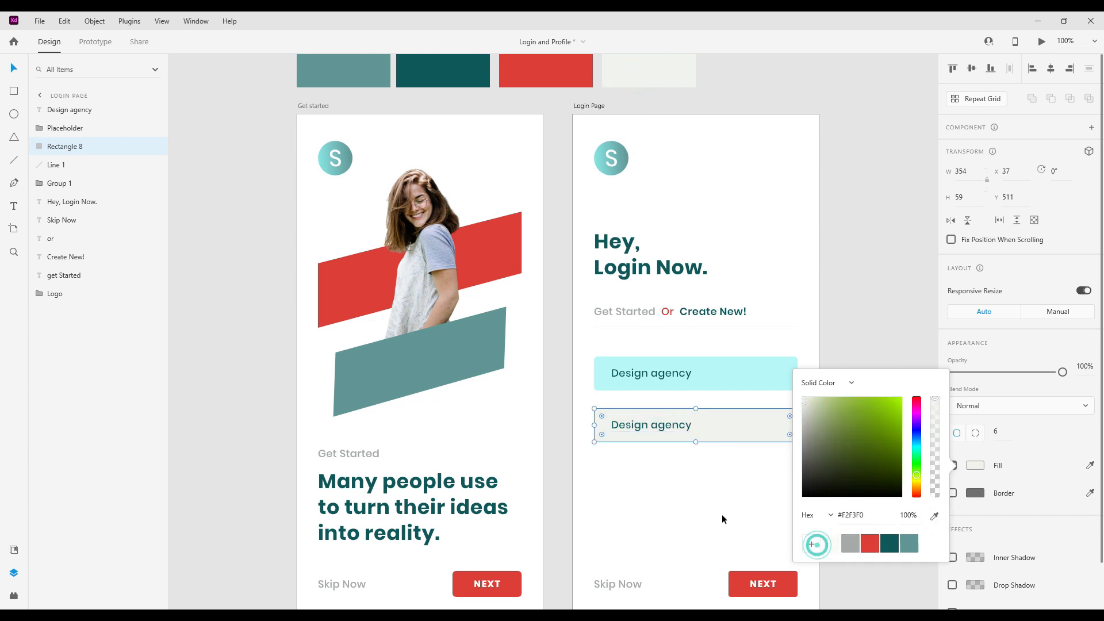
left_click(723, 514)
Apply the Notification text character style to the lower field's text.
left_click(664, 425)
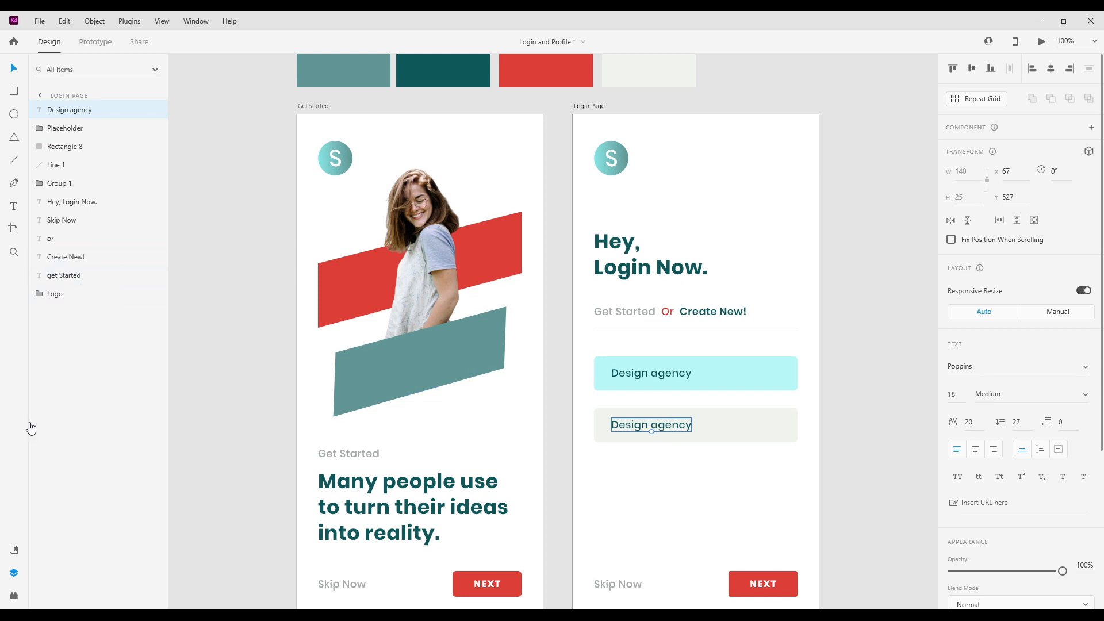
left_click(14, 549)
left_click(74, 199)
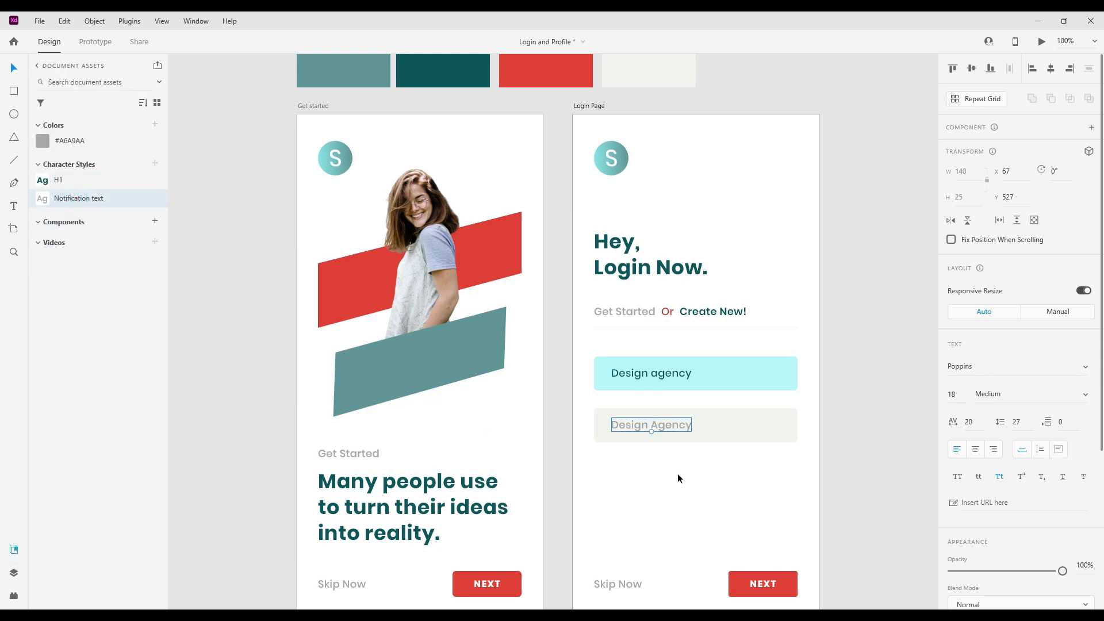
Replace the lower field's text with "Password".
double_click(658, 427)
type("Pas")
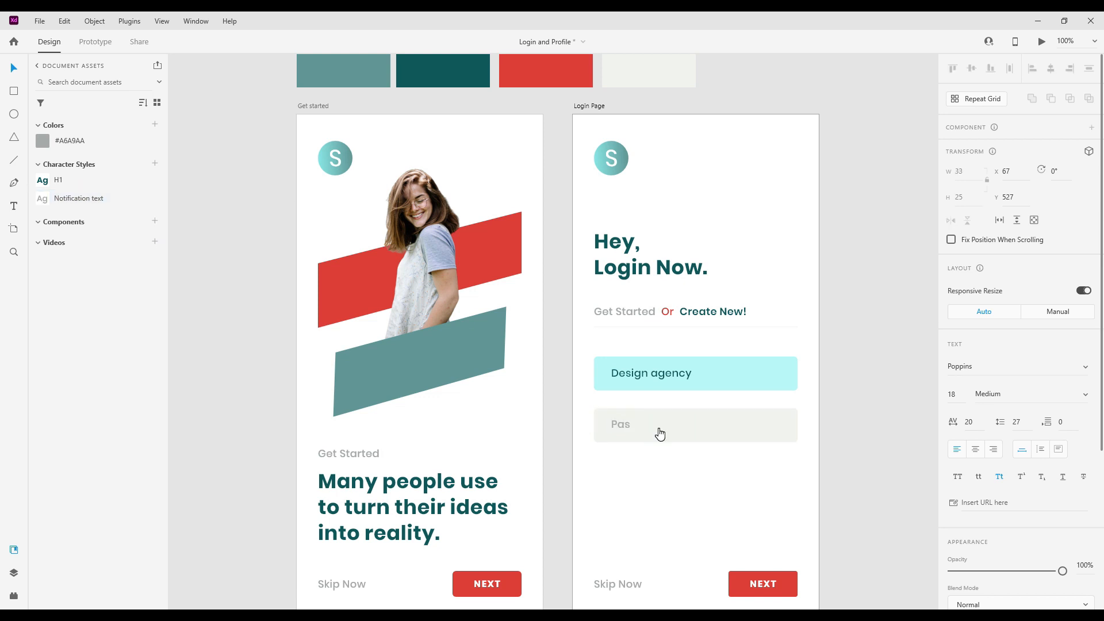
type("sword")
left_click(671, 471)
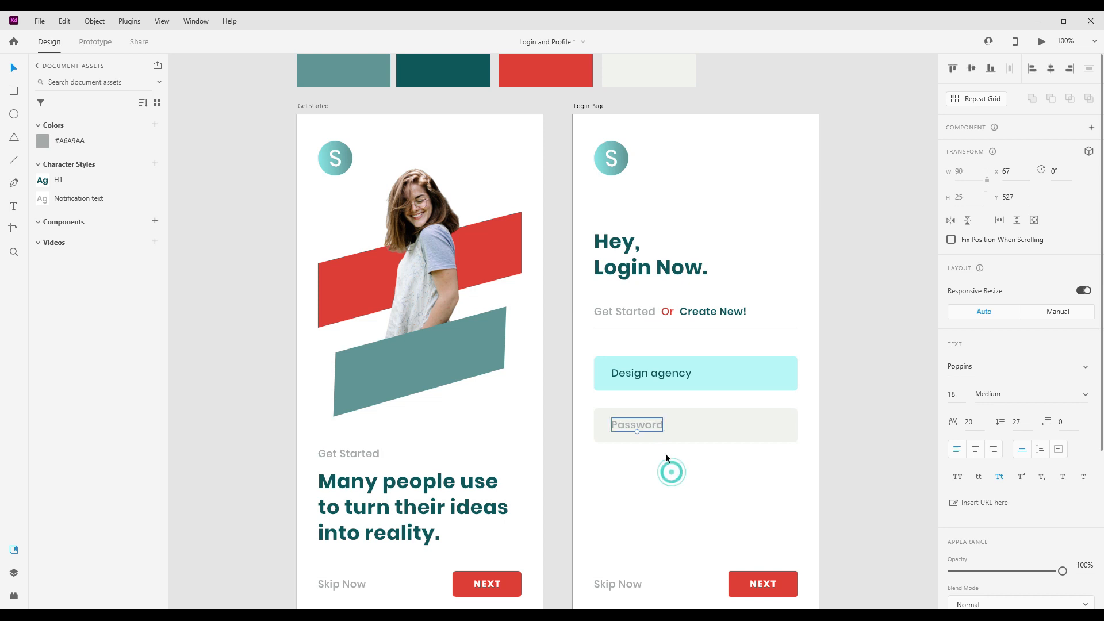
Set the font size of the lower field's "Password" label to 14.
left_click(953, 394)
type("14")
key("Return")
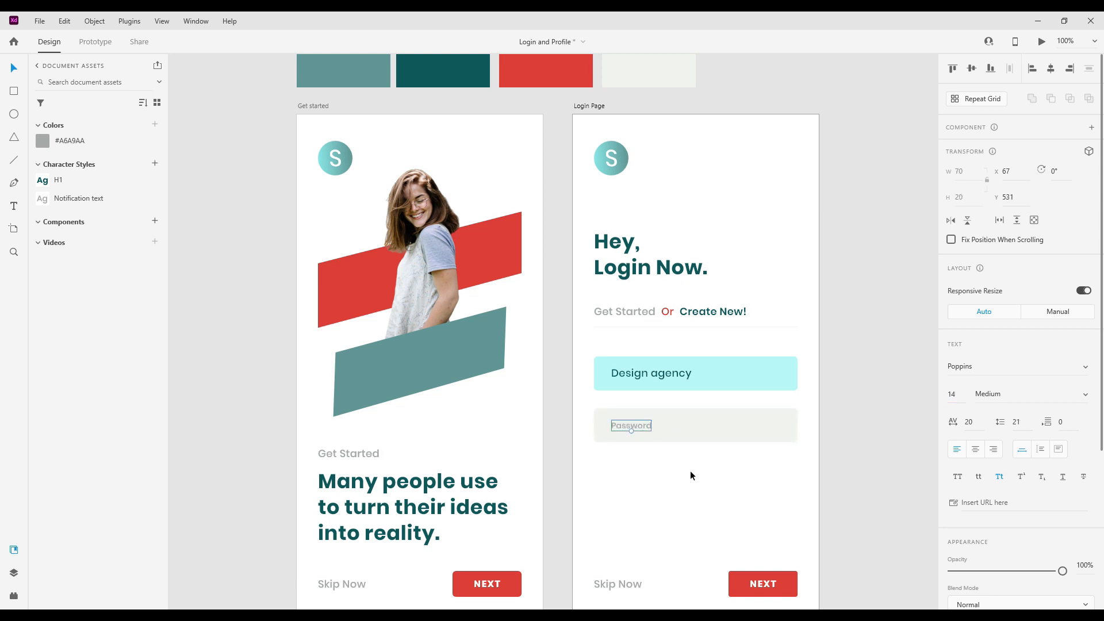
left_click(886, 444)
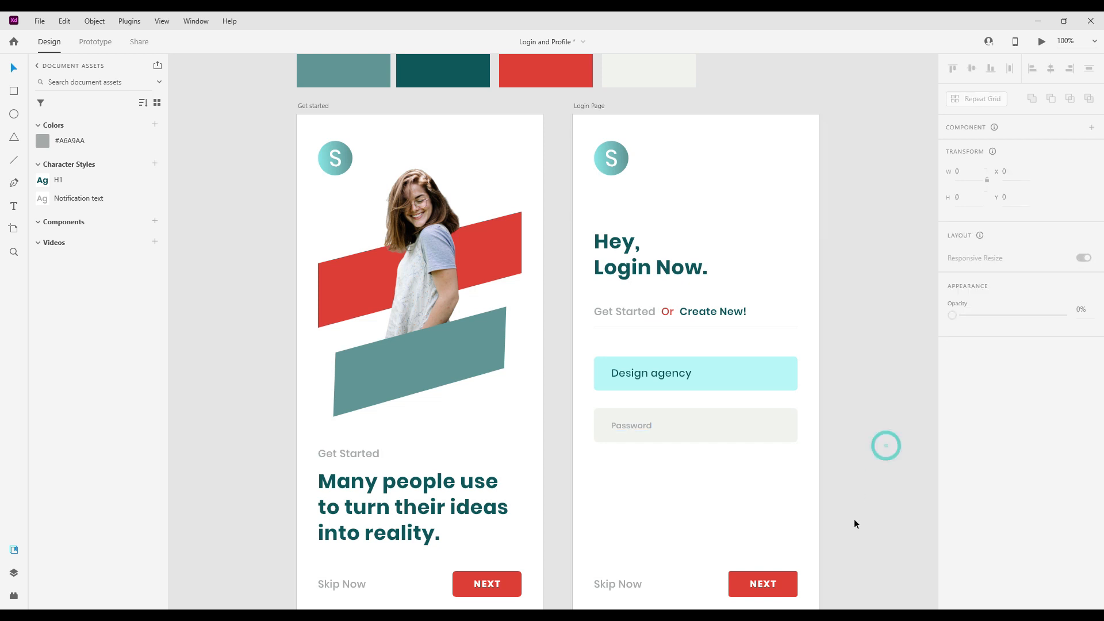
left_click_drag(740, 498, 763, 431)
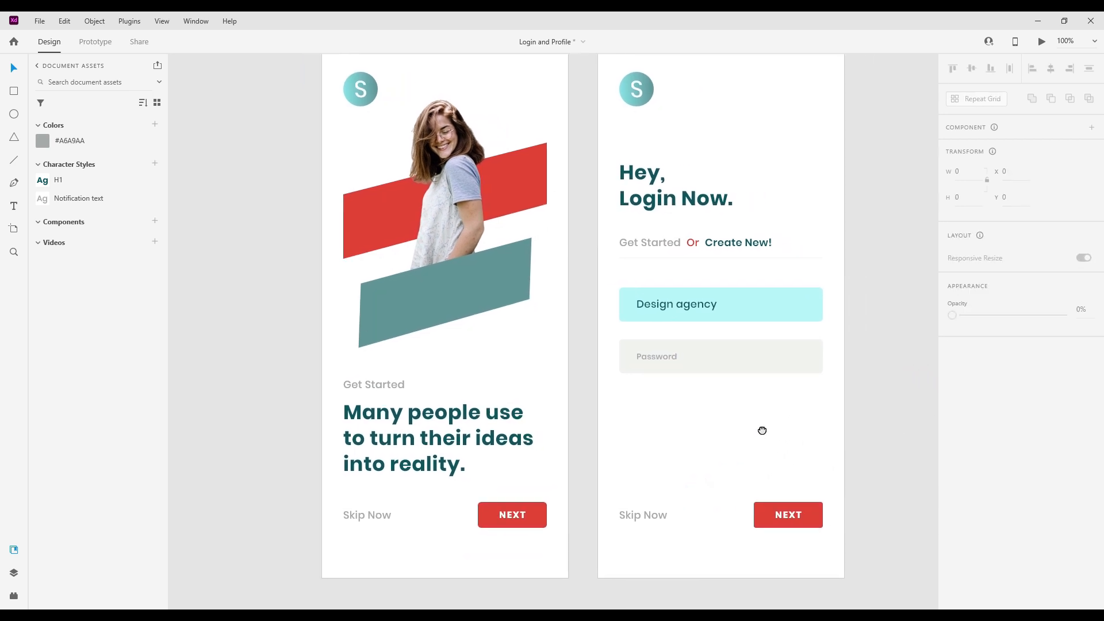
Set the font size of the lower field's "Password" label to 16.
left_click(659, 356)
left_click(964, 393)
type("1")
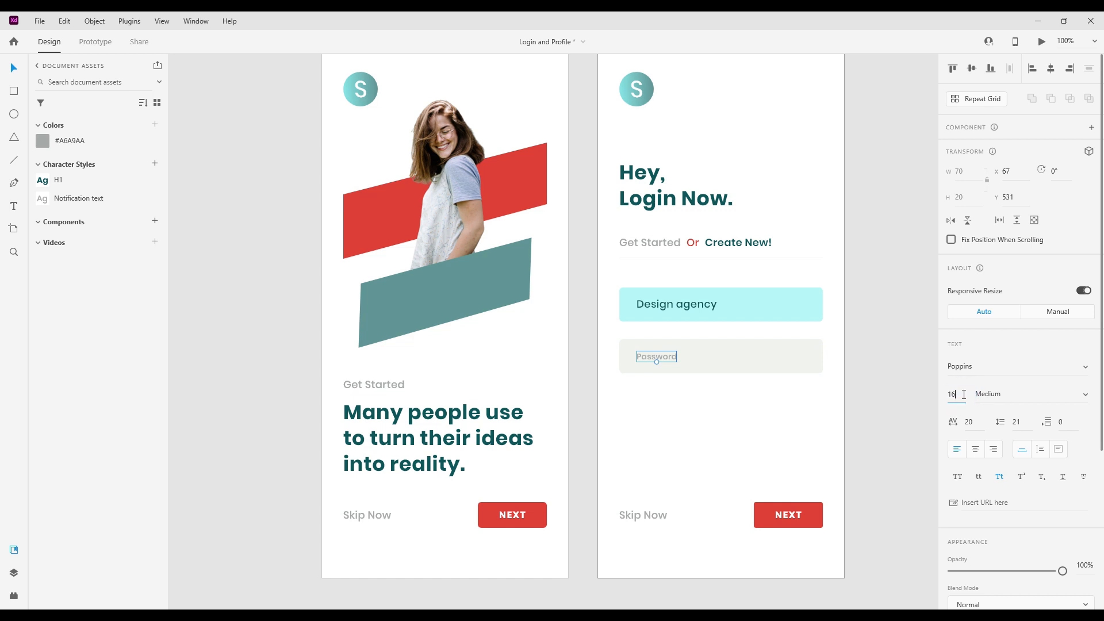
type("6")
key("Return")
left_click(853, 425)
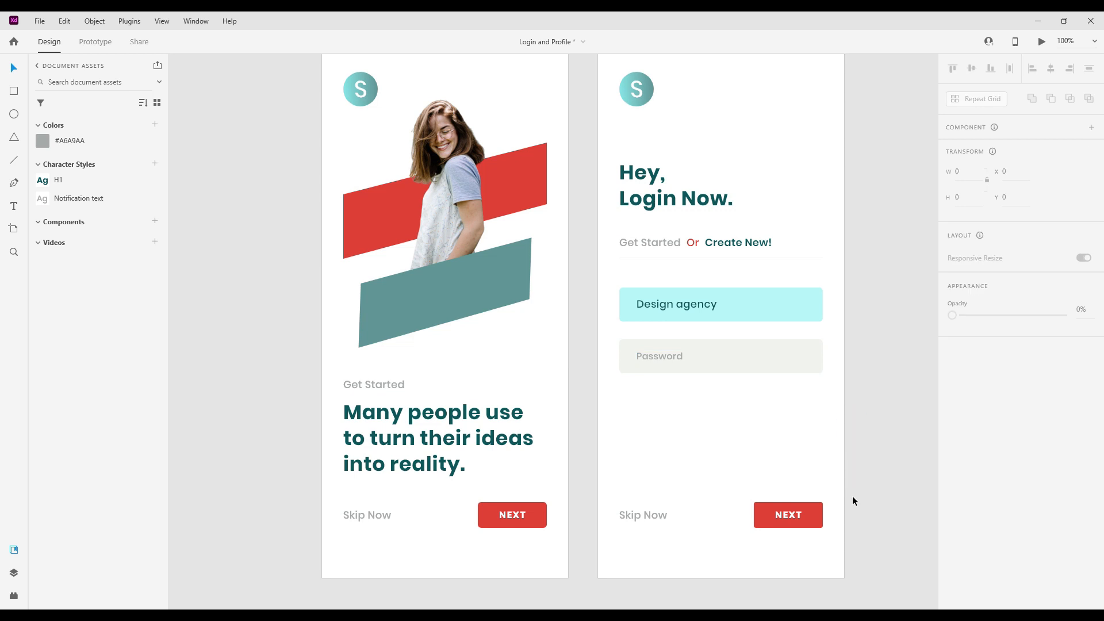
Group the lower field's rectangle with its "Password" label and rename the group "Placeholder".
left_click_drag(698, 433, 648, 424)
left_click(679, 345)
left_click(620, 348, "shift")
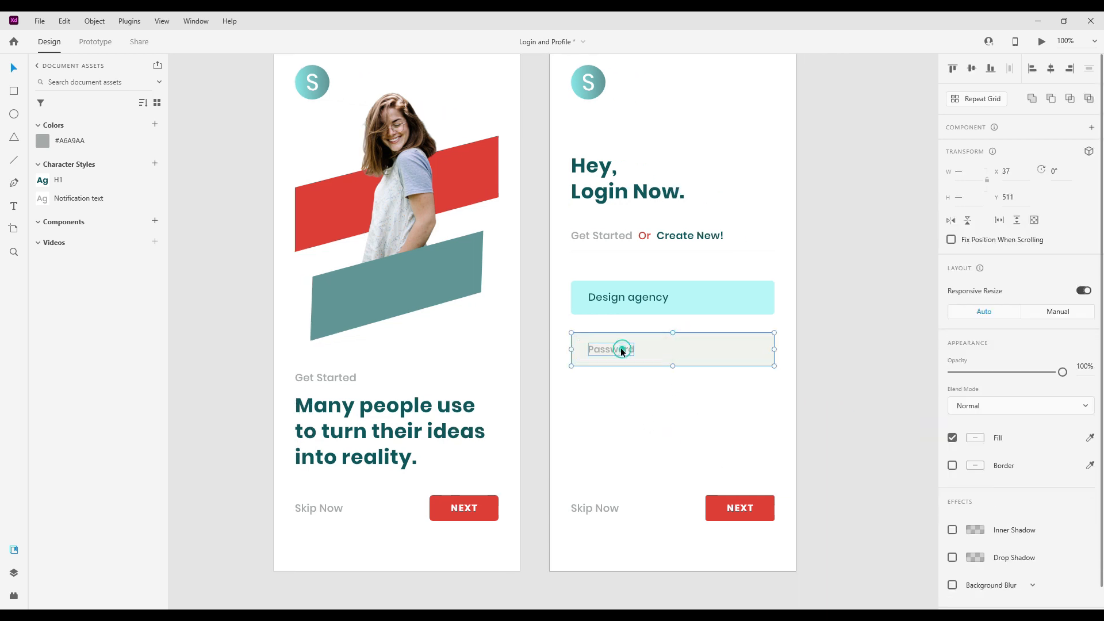
key("ctrl+g")
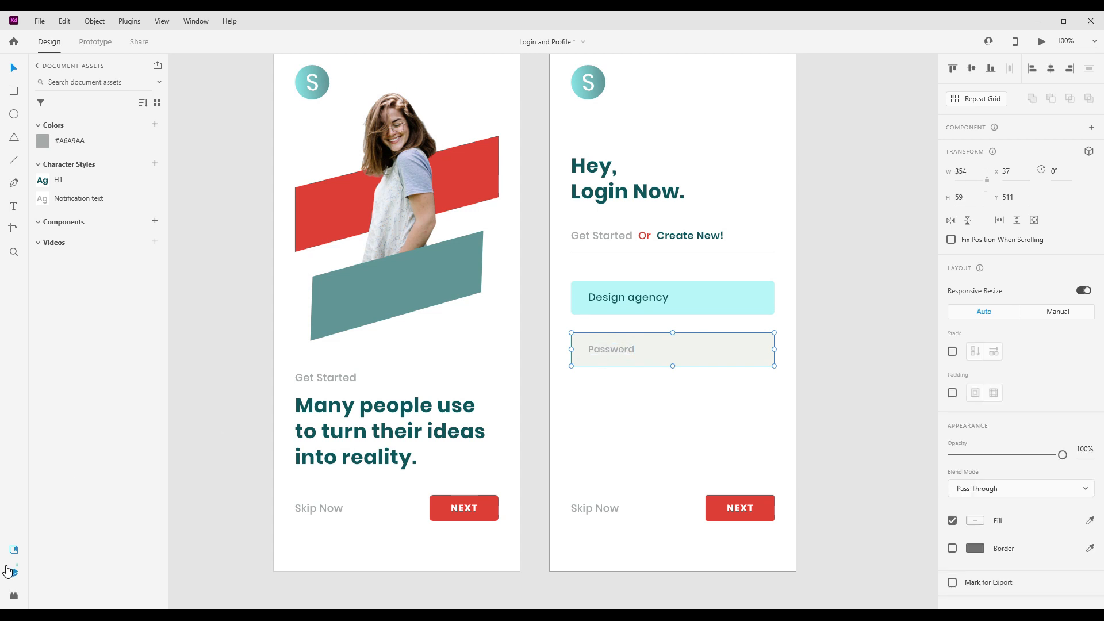
left_click(13, 573)
double_click(63, 110)
type("Placeholder")
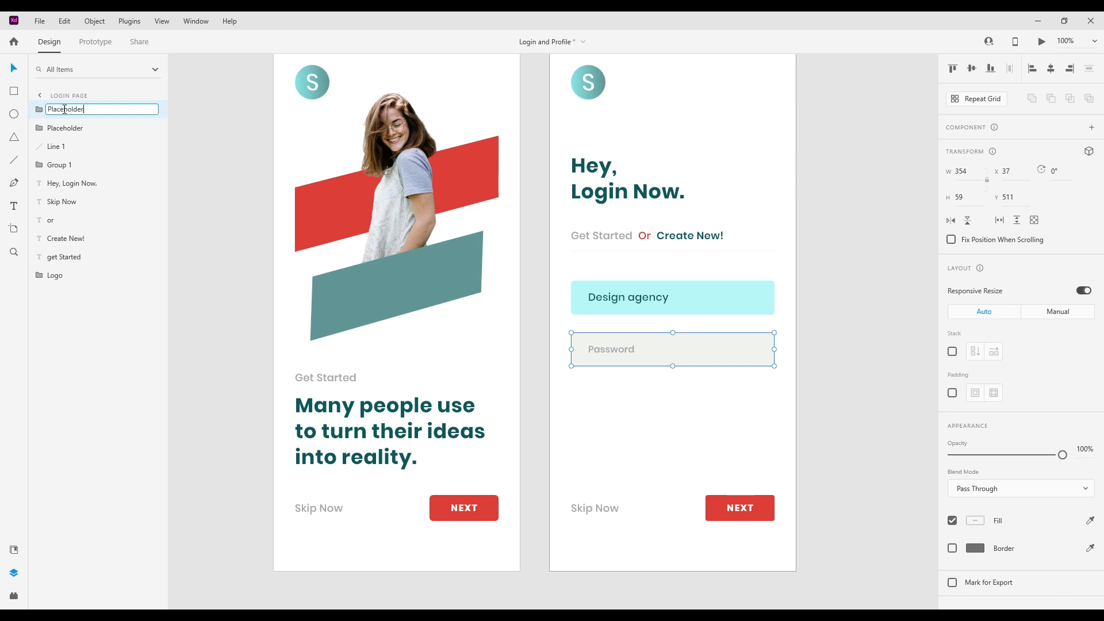
key("Return")
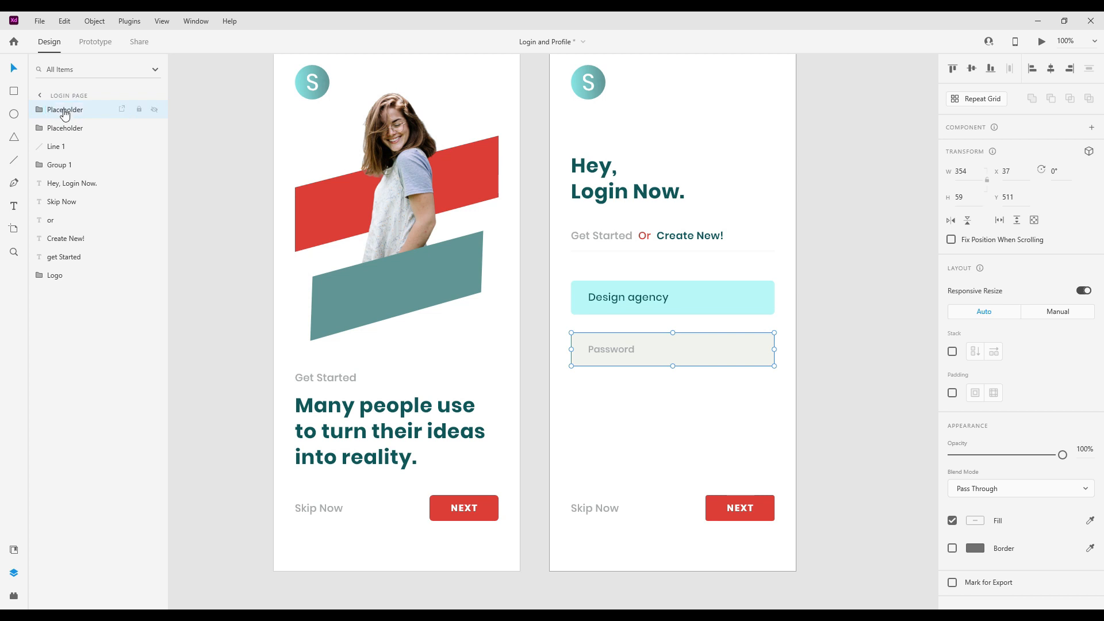
Rename the "Design agency" field's group "Placeholder/ Active".
double_click(66, 128)
left_click(85, 129)
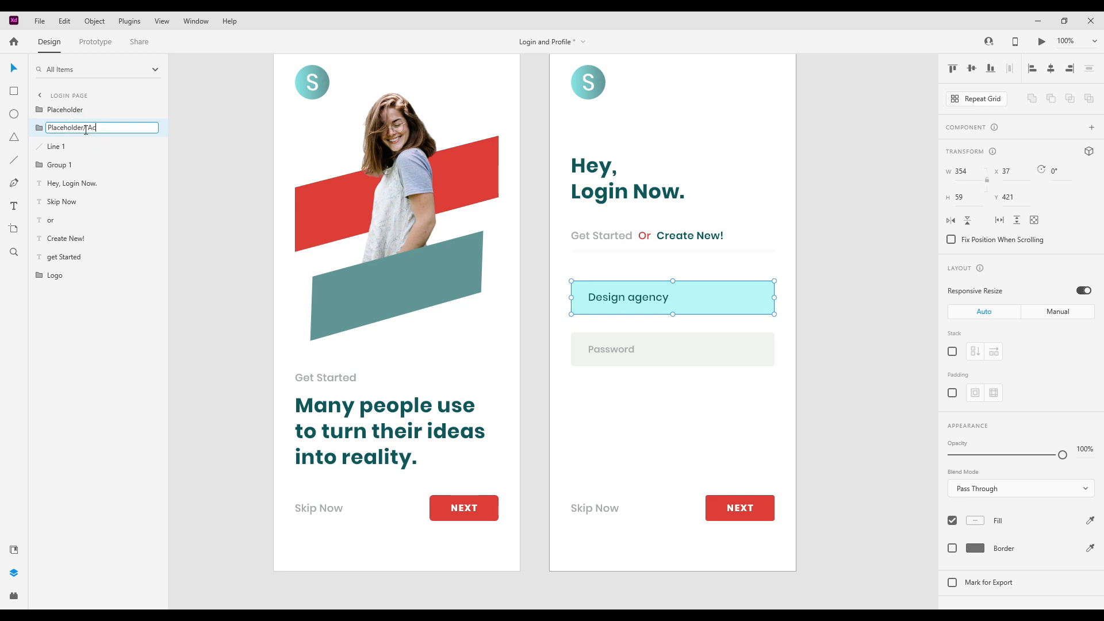
type("/ Active")
key("Return")
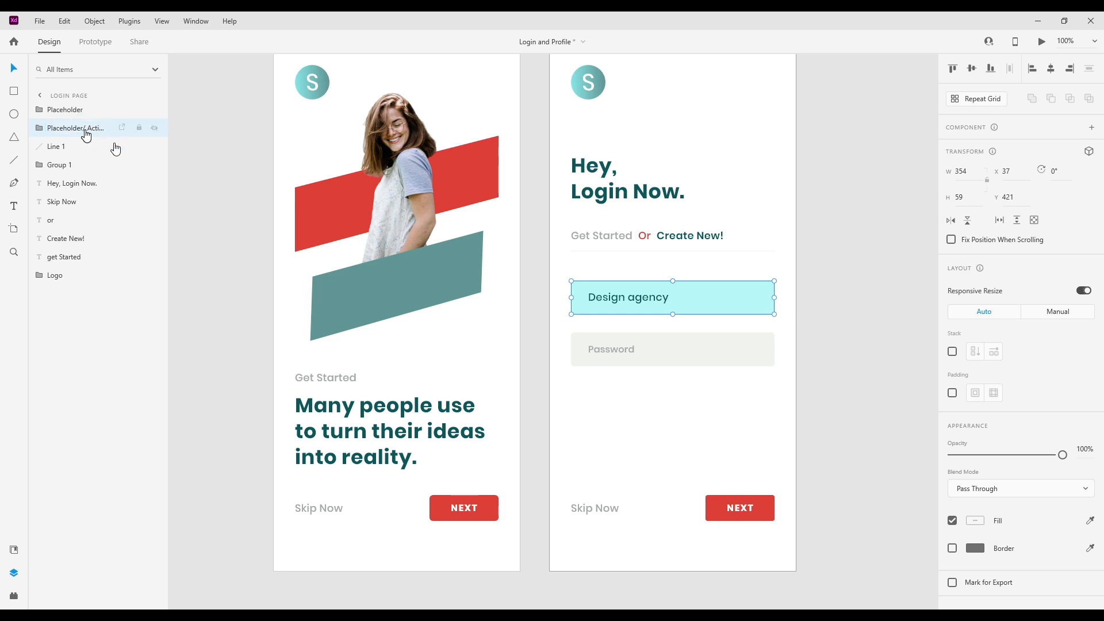
left_click(768, 410)
Nudge the Password field group up by one pixel to Y 510.
left_click_drag(700, 425, 678, 420)
left_click(664, 353)
key("Up")
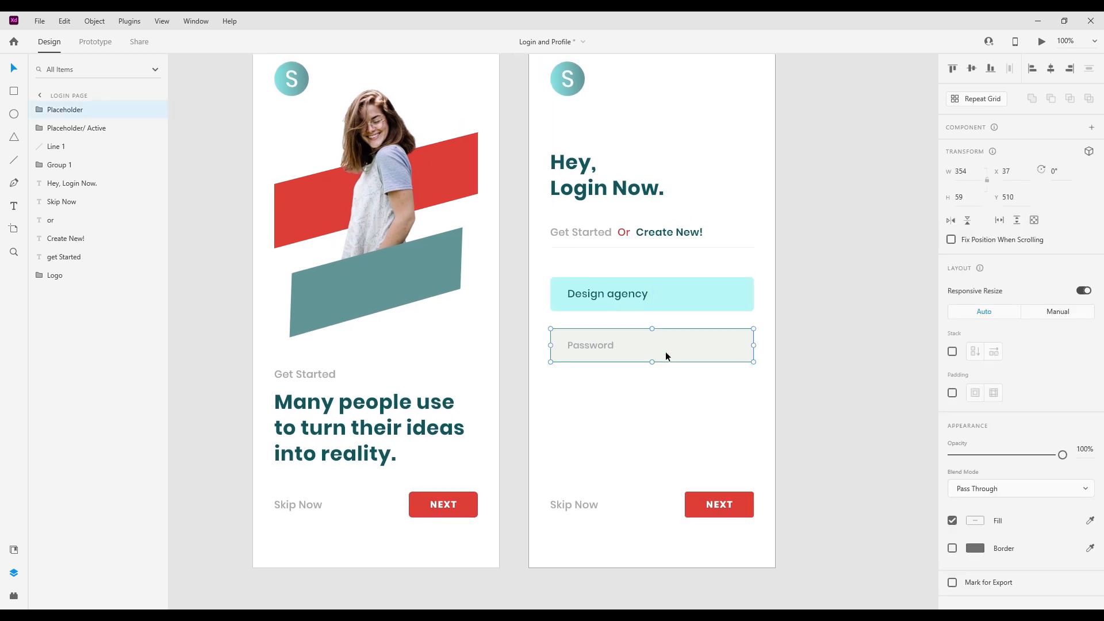
left_click(768, 411)
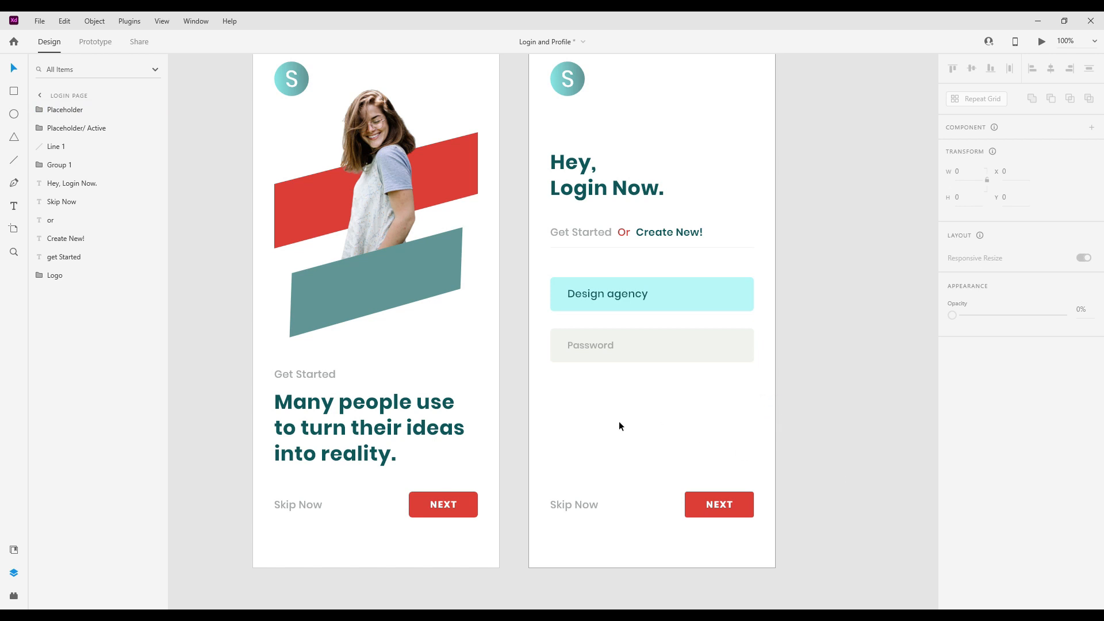
Move the Login Page's "Skip Now" text up beneath the Password field, to X 37 and Y 609.
left_click_drag(571, 505, 575, 404)
key("Up")
key("shift+Up")
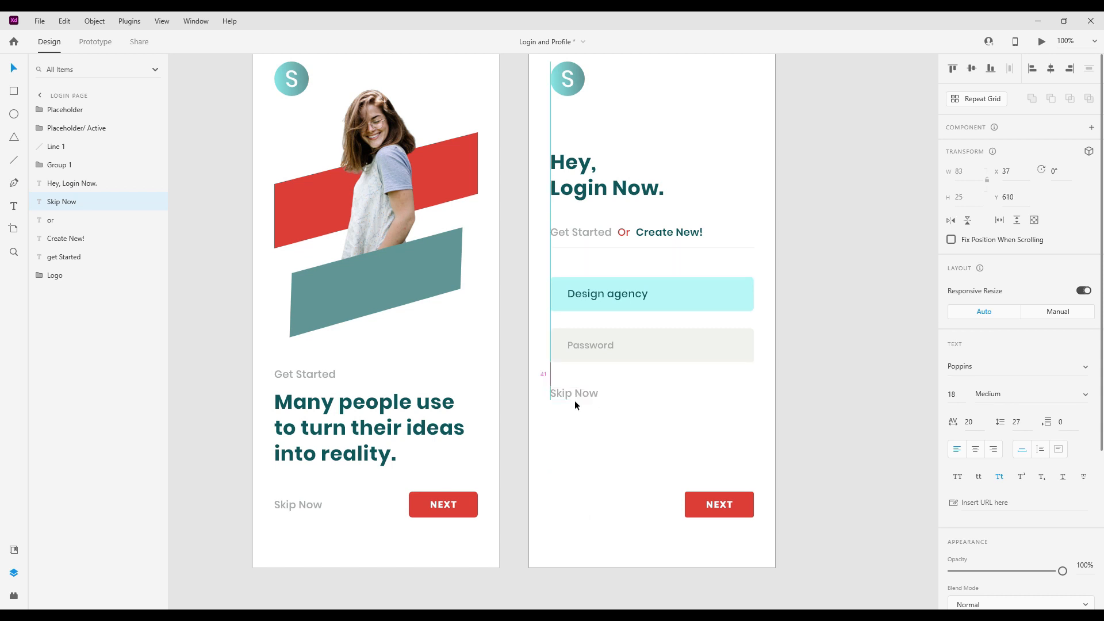
key("Up")
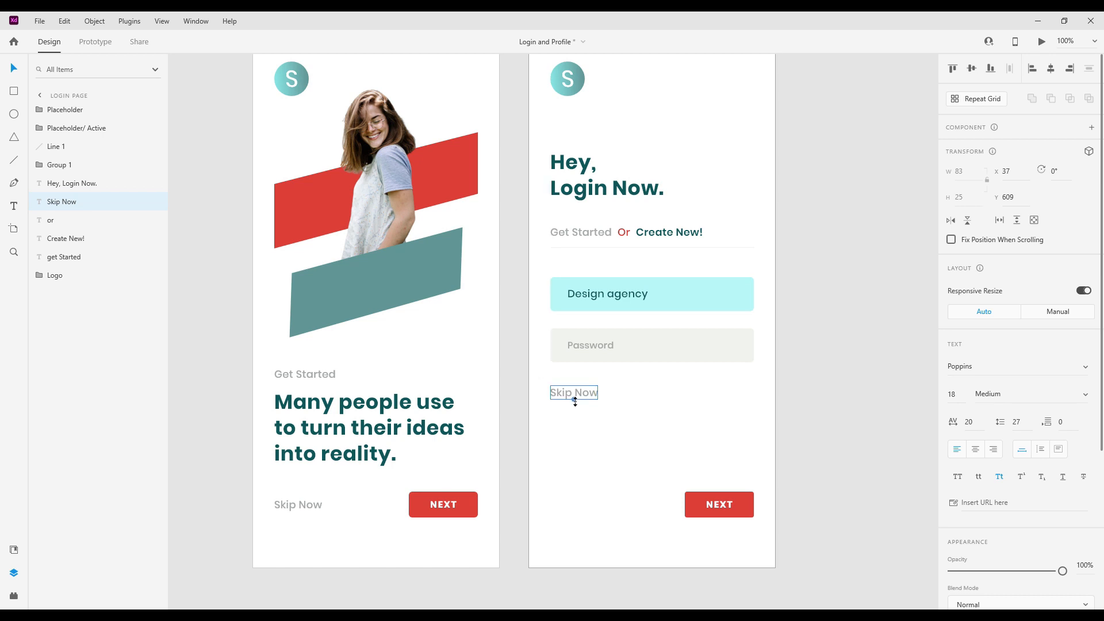
left_click(575, 402)
key("Delete")
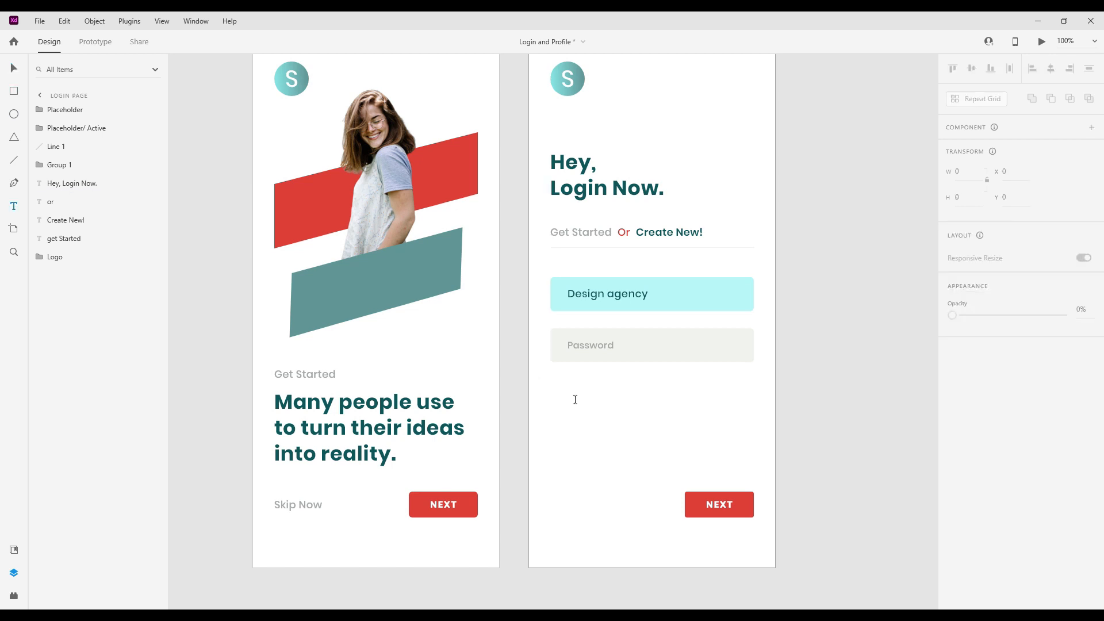
left_click(581, 439)
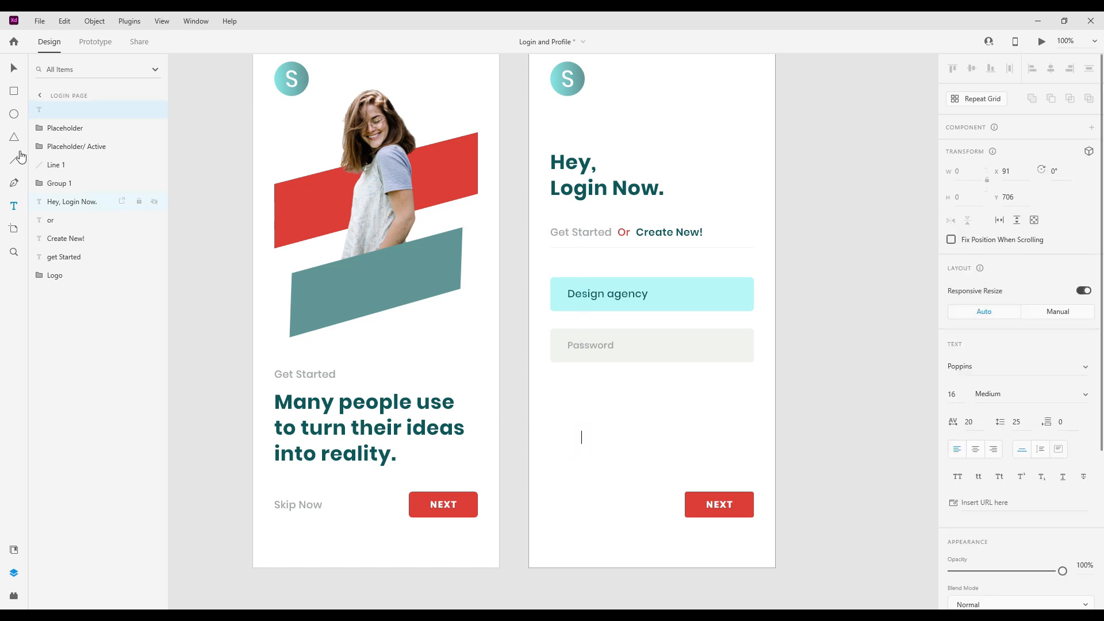
key("Escape")
key("ctrl+z")
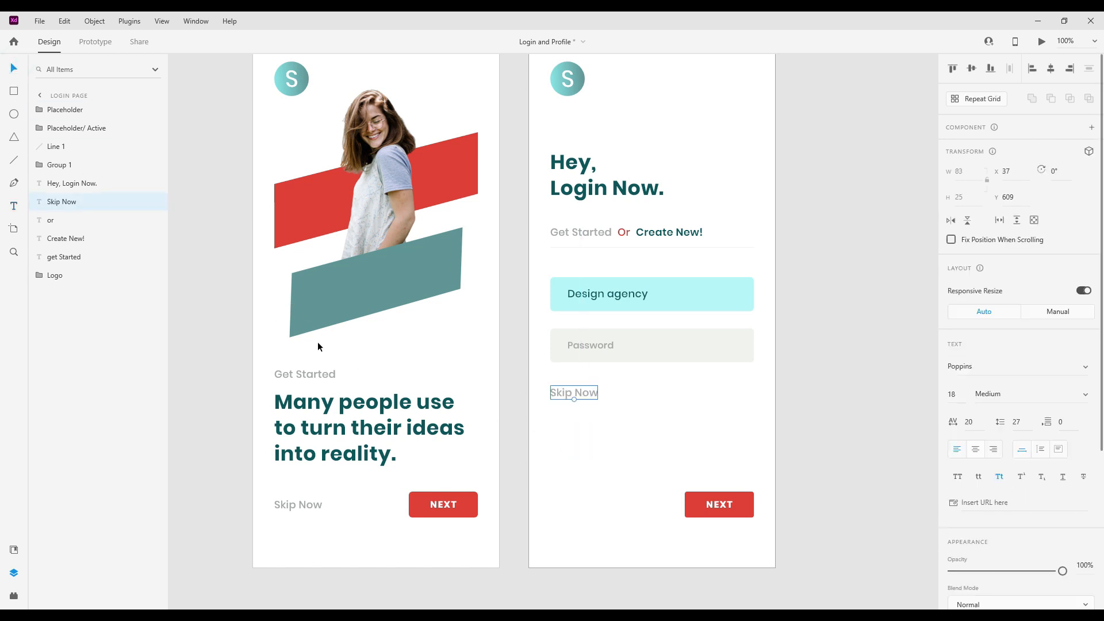
Replace the "Skip Now" text below the Password field with "Forgot Password?".
key("Return")
type("F")
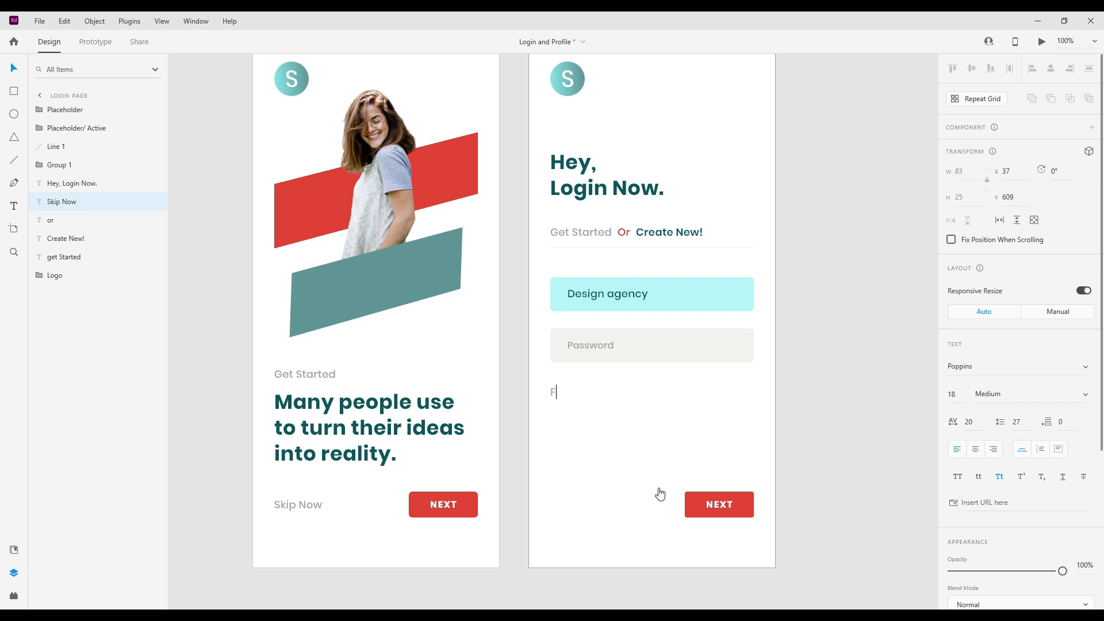
type("orgot Passcode")
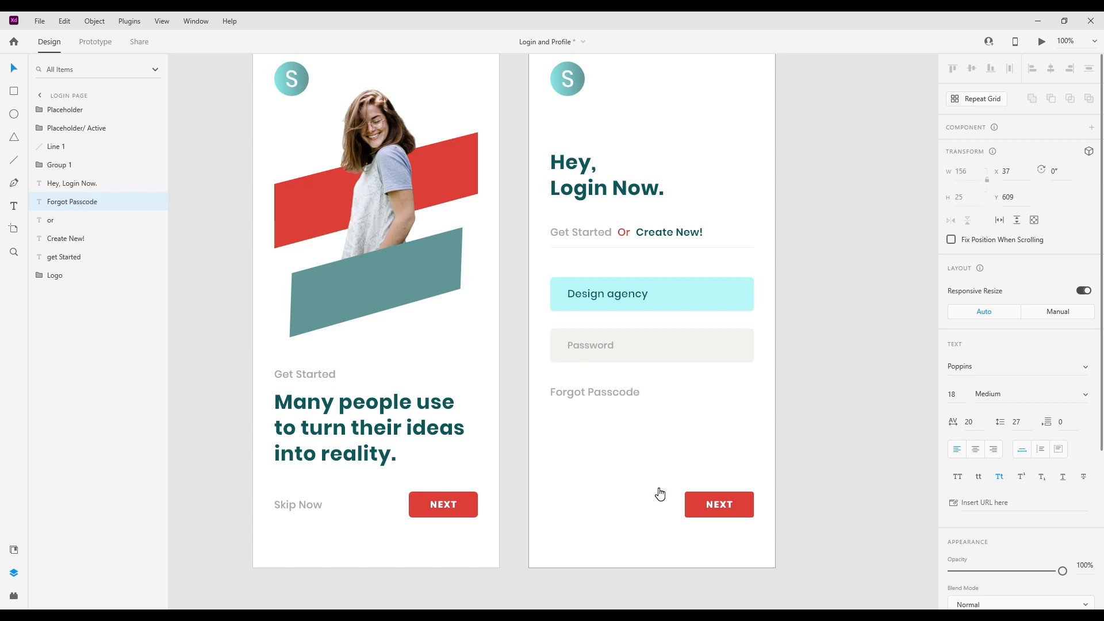
key("BackSpace")
key("BackSpace")
key("BackSpace")
key("BackSpace")
type("word?")
left_click(660, 493)
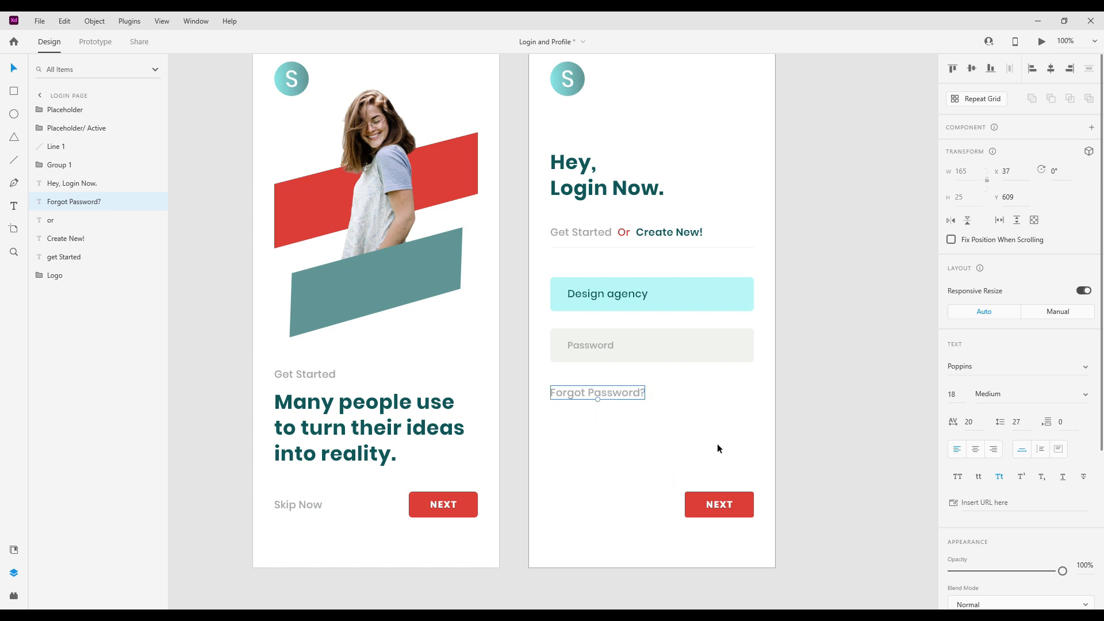
Set the "Forgot Password?" text to Regular weight, size 16 and underlined, and move it up to Y 609.
left_click(1081, 394)
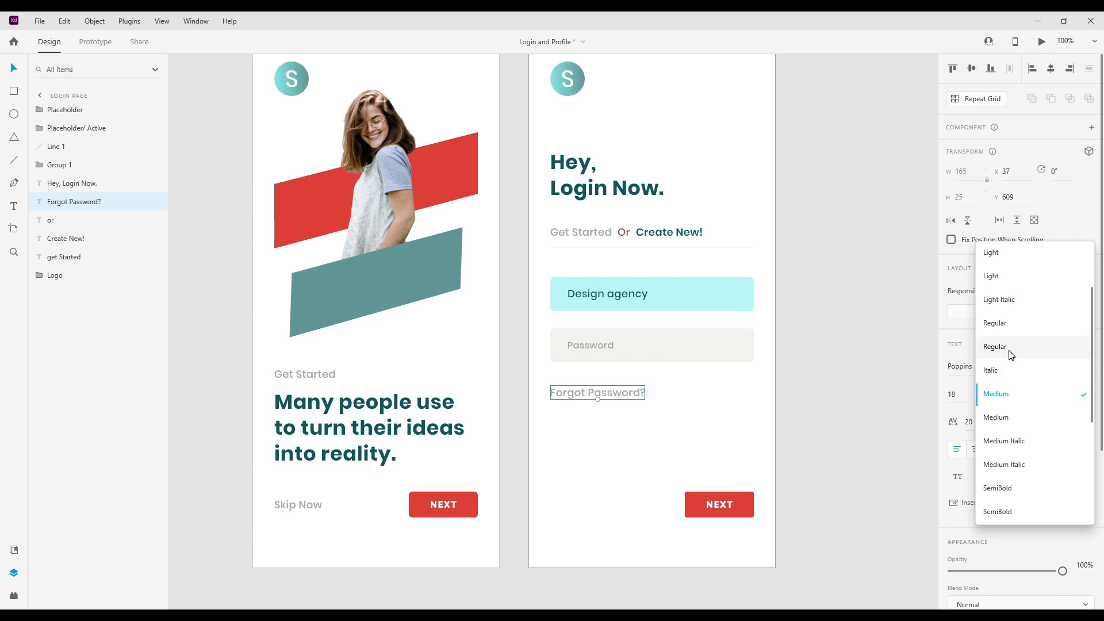
left_click(1010, 348)
left_click(966, 401)
type("16")
key("Return")
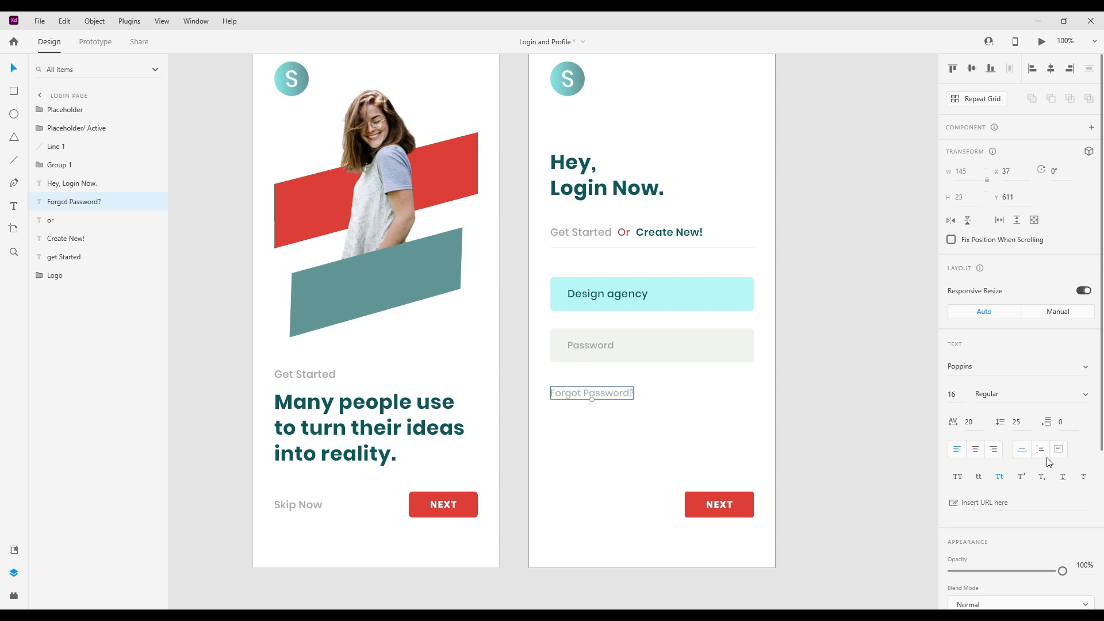
left_click(1063, 476)
left_click_drag(616, 394, 603, 387)
key("shift+Down")
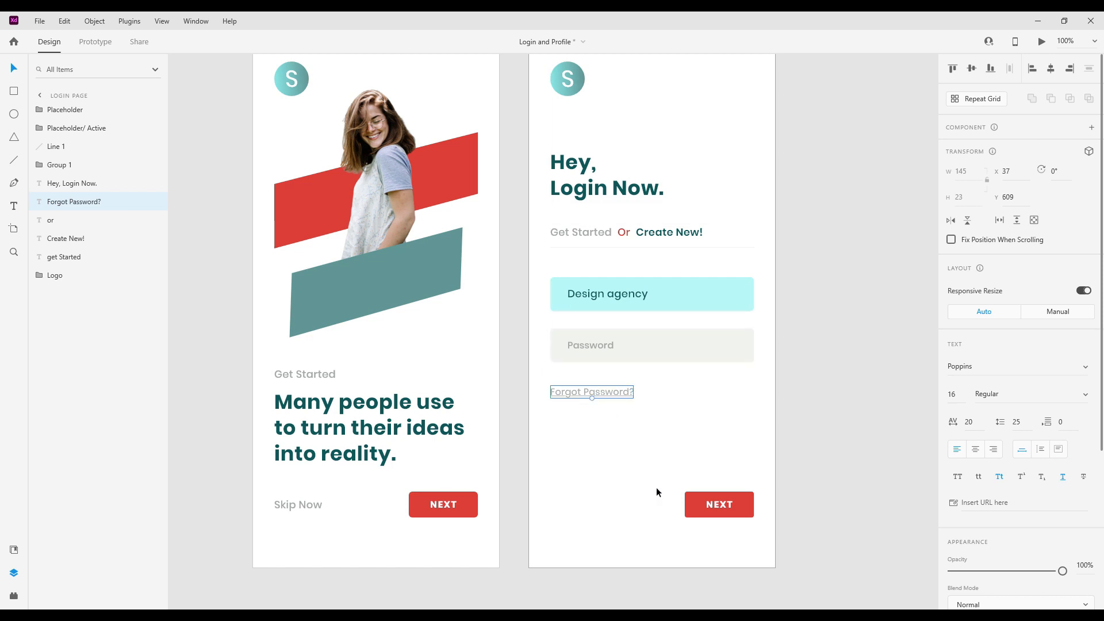
Delete the red NEXT button from the Login Page artboard.
left_click(719, 509)
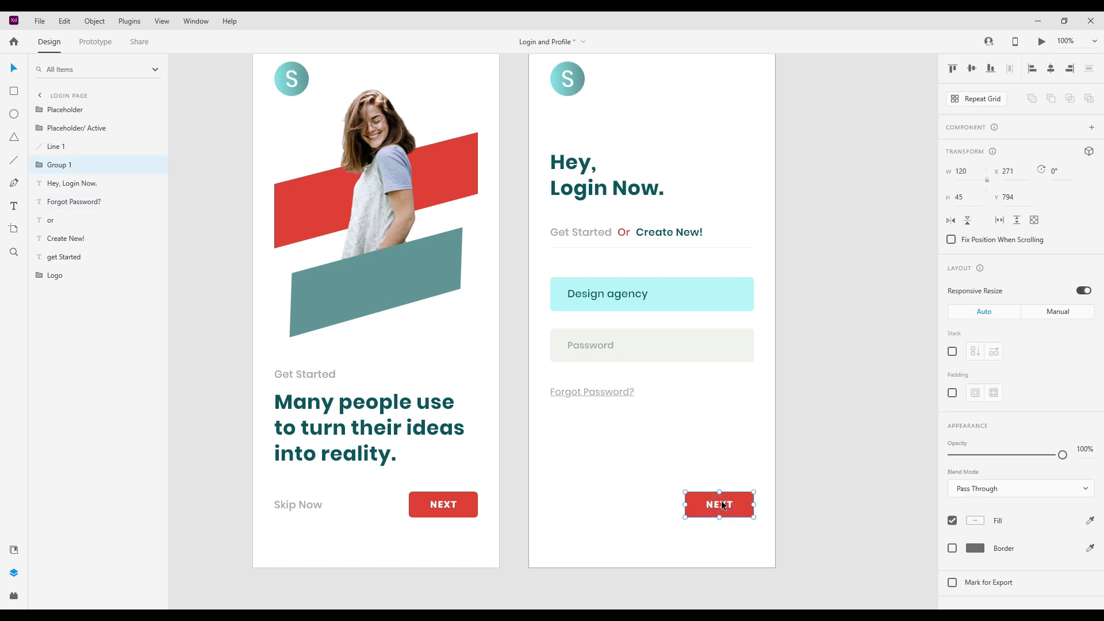
left_click(673, 357)
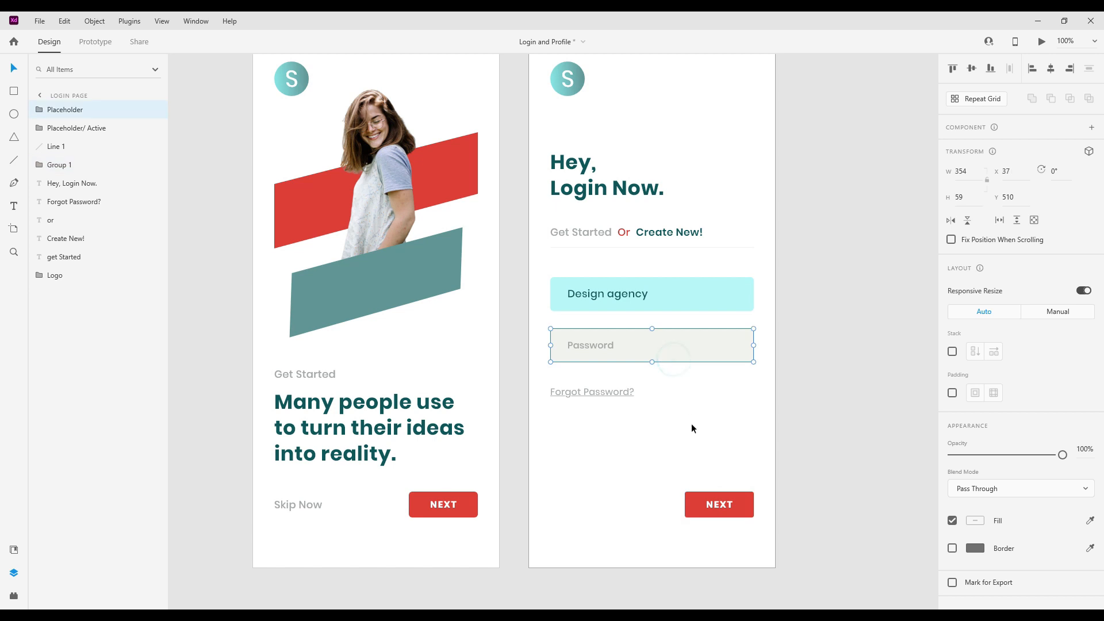
left_click(715, 513)
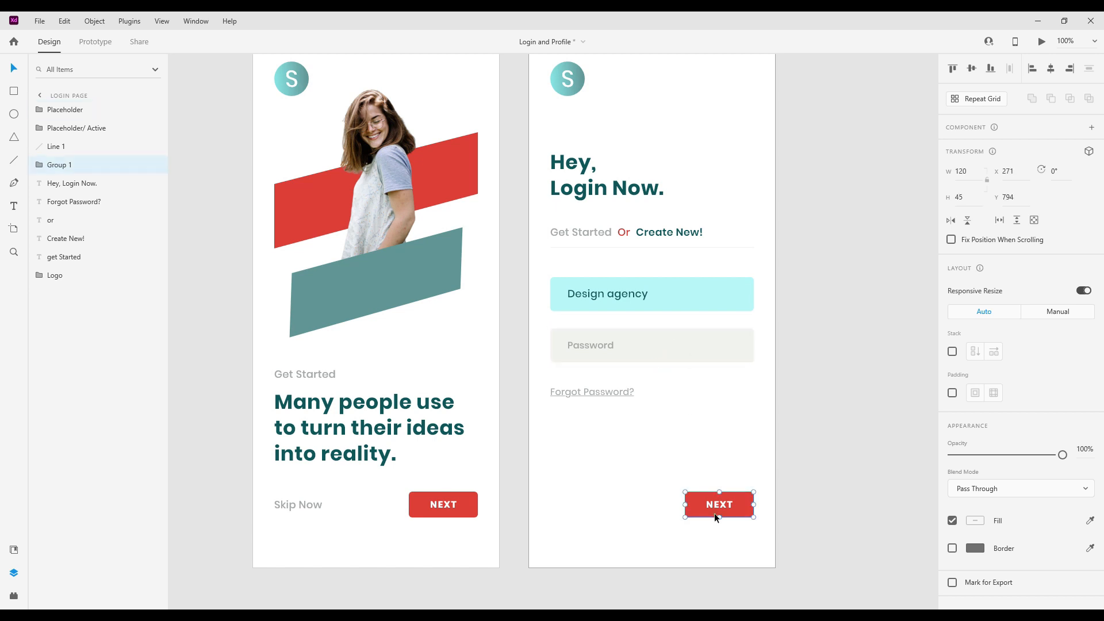
key("Delete")
Duplicate the Password field and place the copy below the "Forgot Password?" text at Y 712.
left_click(657, 343)
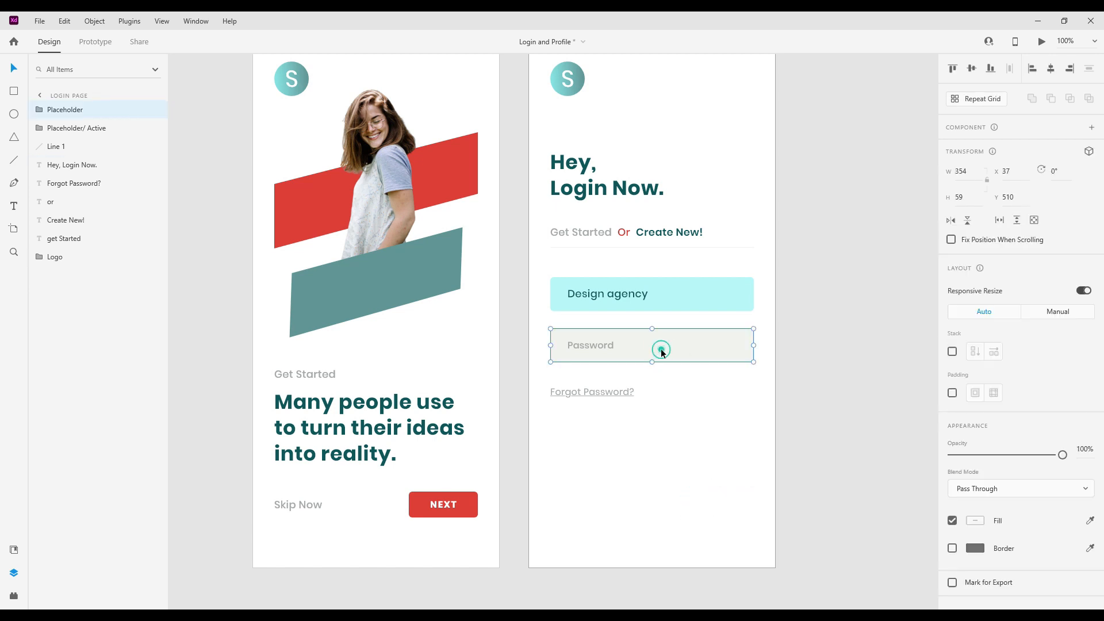
left_click_drag(656, 344, 657, 436)
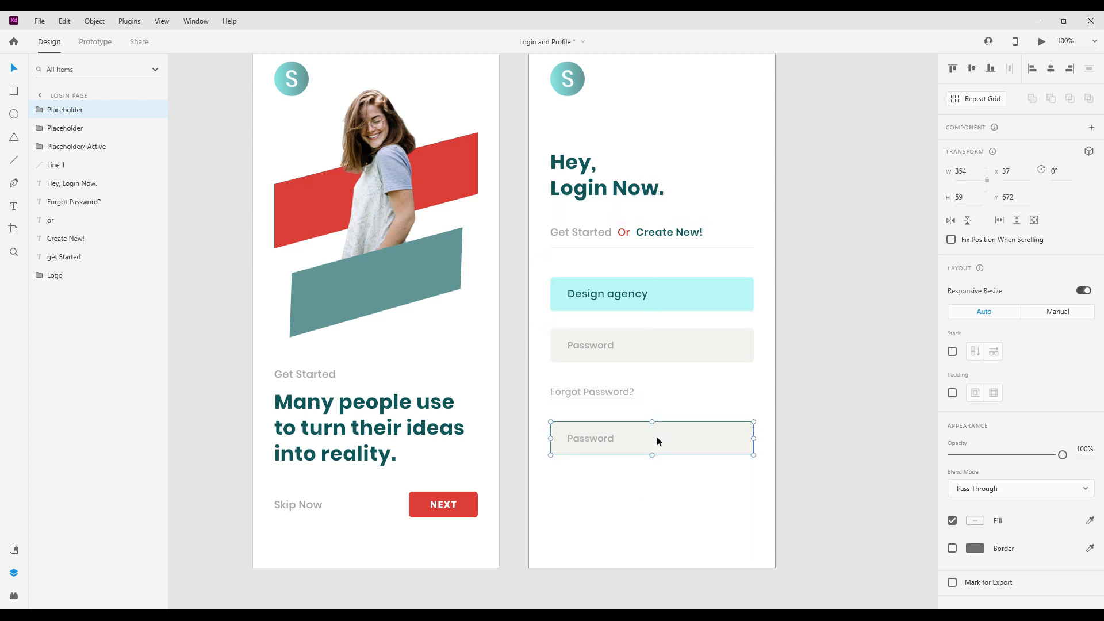
key("shift+Down")
key("shift+Down")
key("shift+Down")
key("shift+Down")
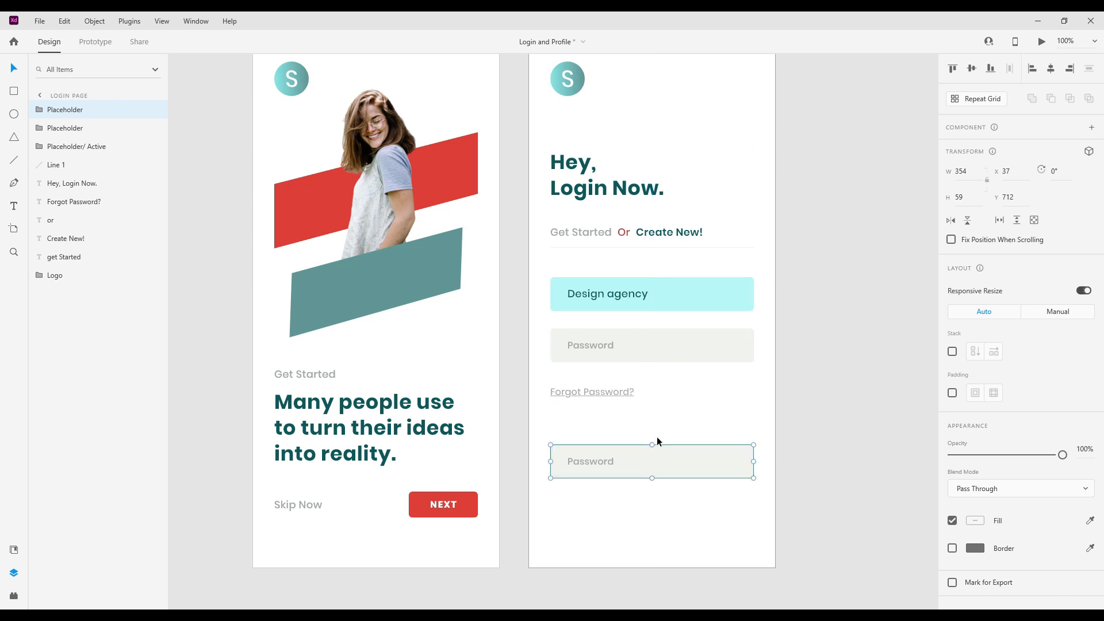
Ungroup the duplicated Password field and fill its rectangle with the saved red swatch.
left_click(600, 465)
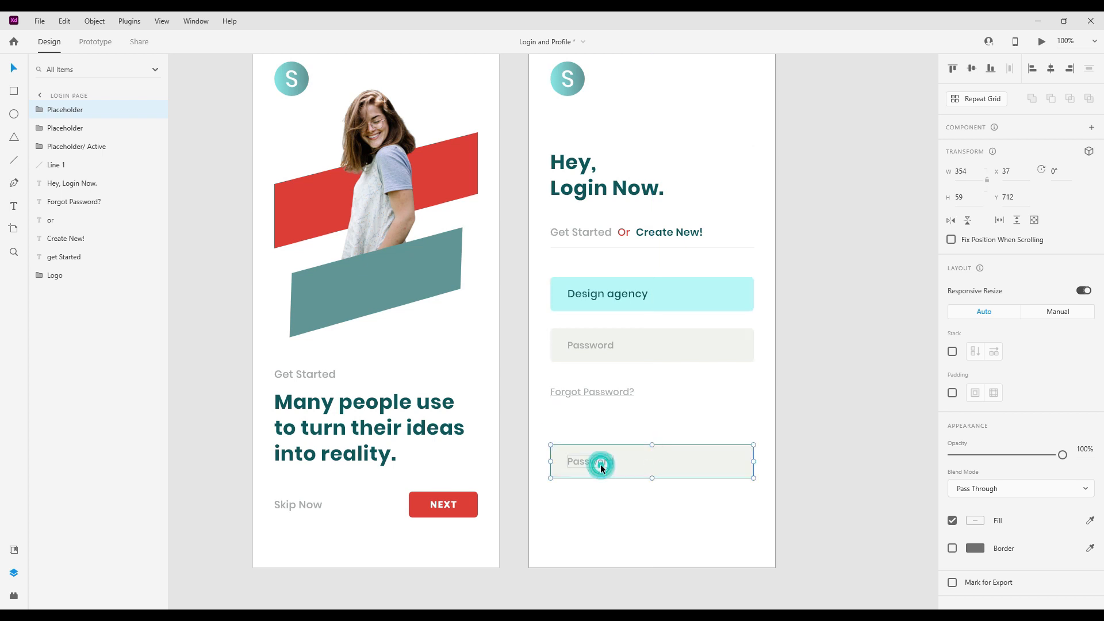
left_click(630, 467)
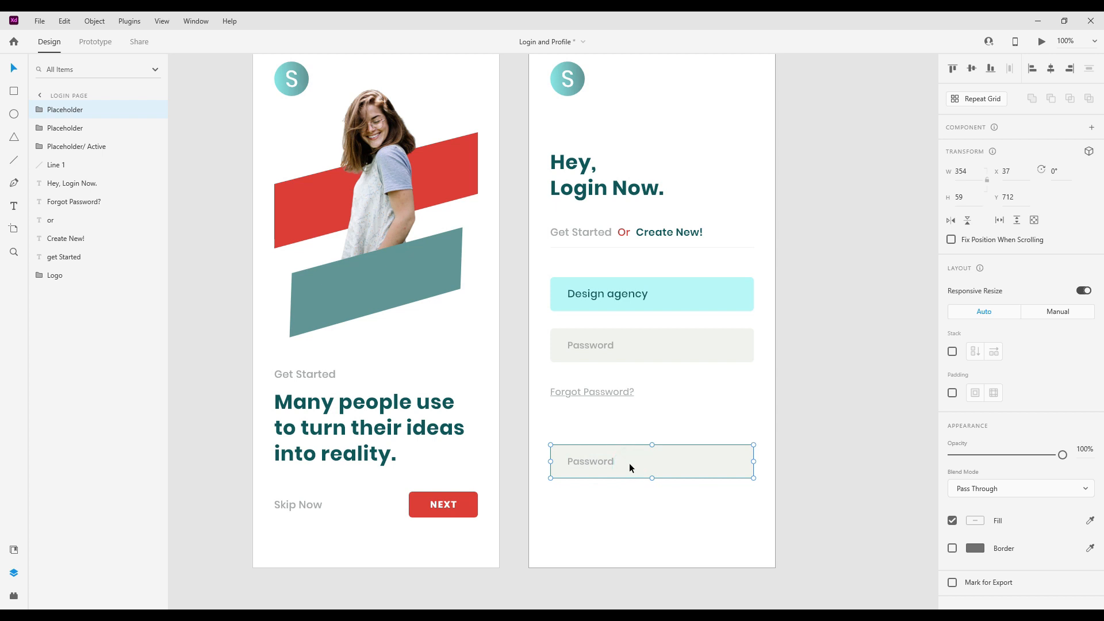
key("ctrl+shift+g")
left_click(675, 501)
left_click(607, 459)
left_click(668, 466)
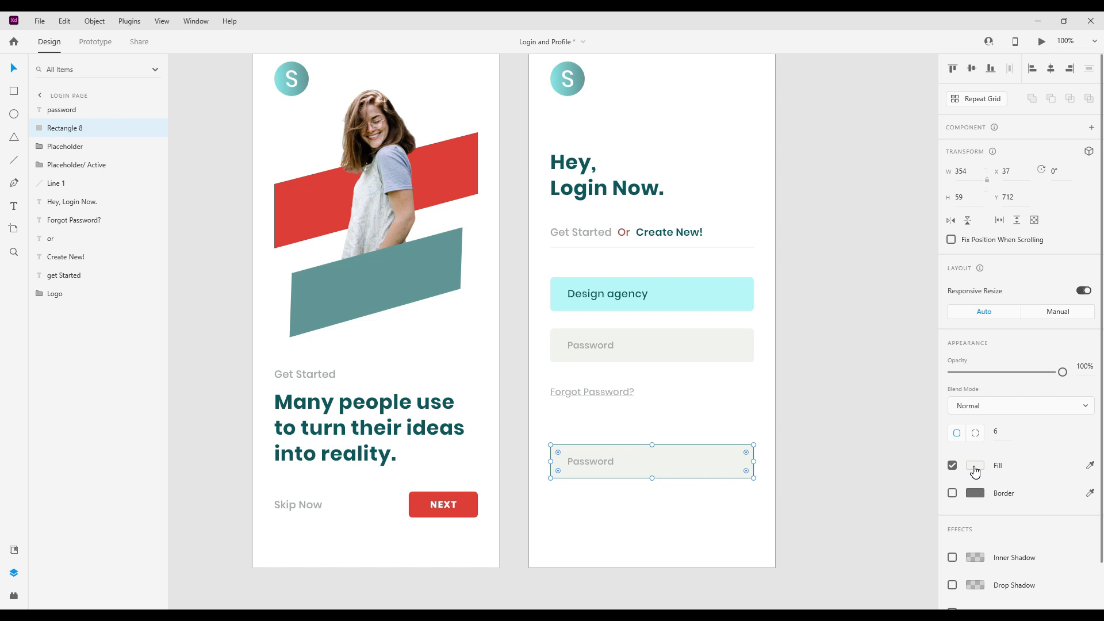
left_click(975, 466)
left_click(869, 544)
Centre the duplicated "Password" label horizontally in the red rectangle and fill the text with white #FFFFFF.
left_click(599, 460)
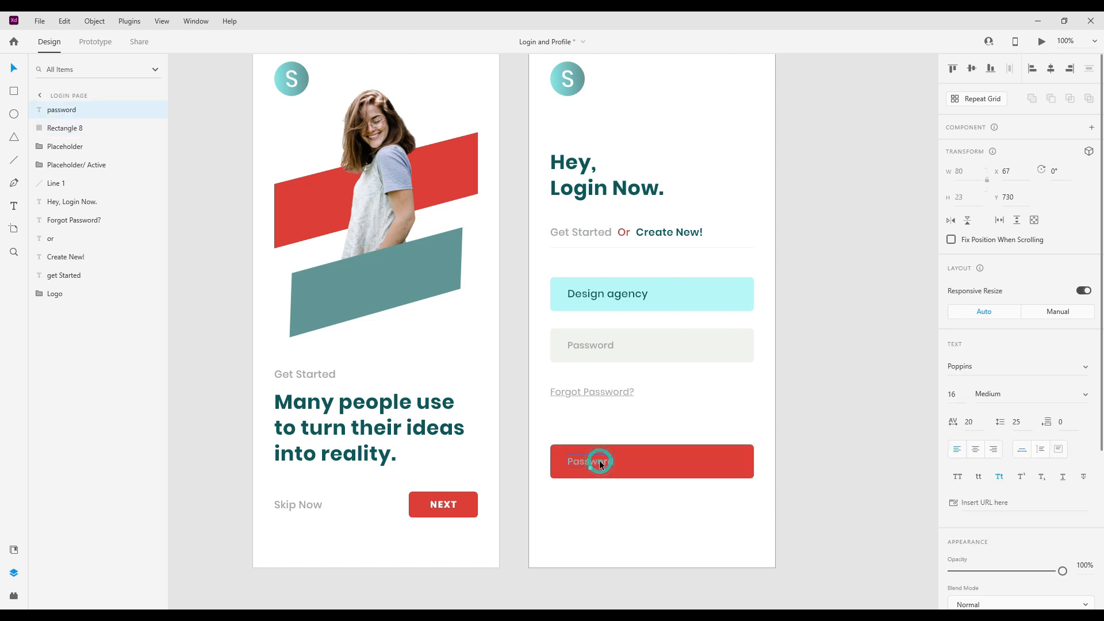
left_click_drag(599, 461, 662, 461)
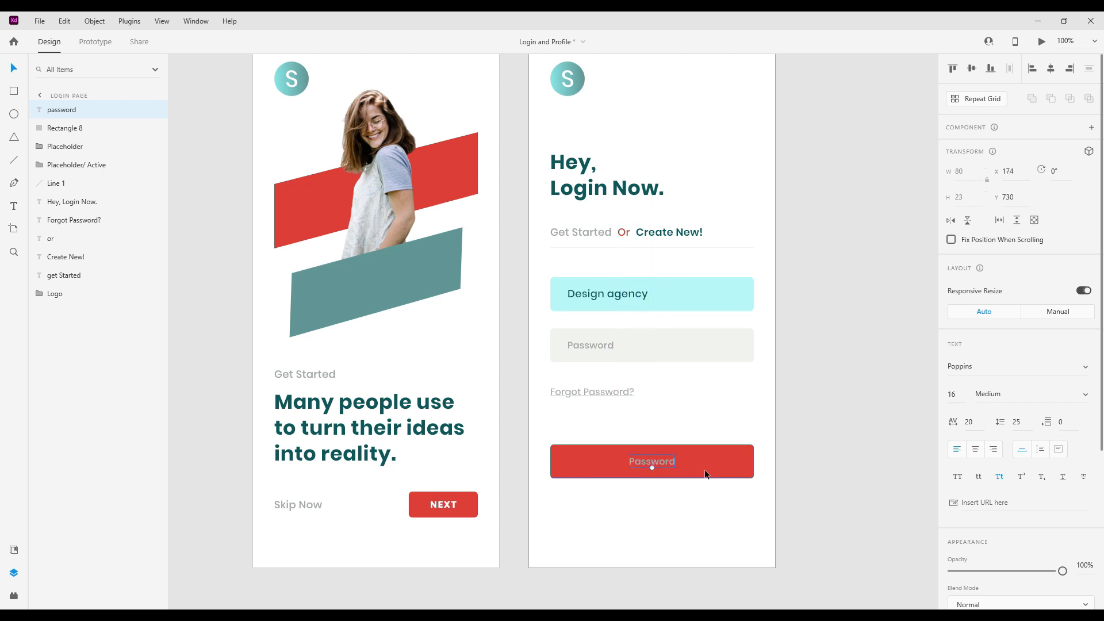
scroll(984, 566, "down", 3)
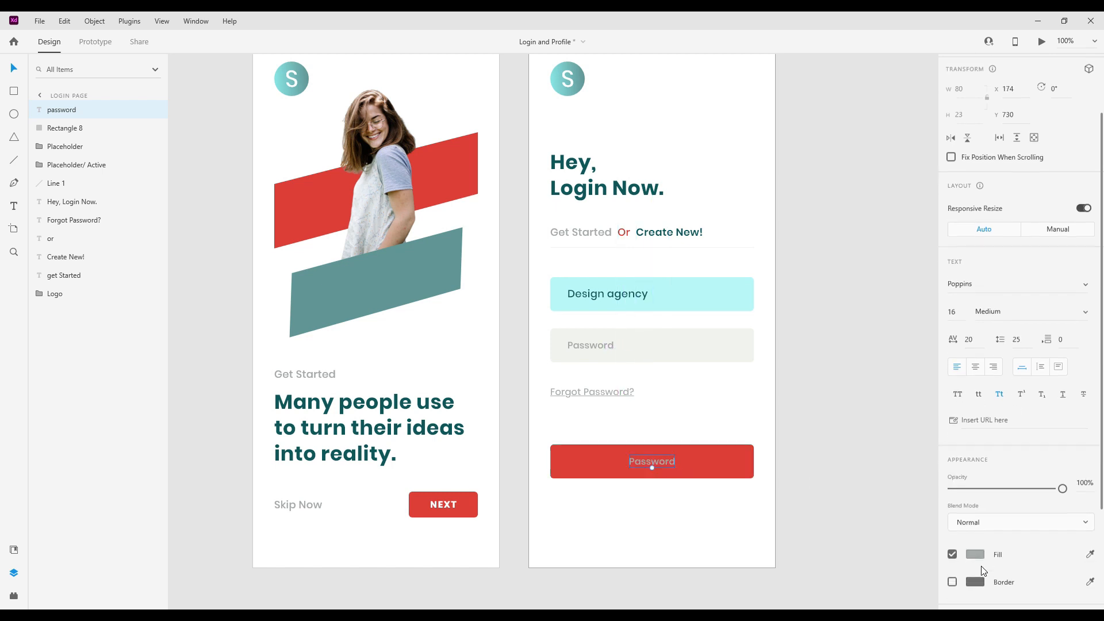
left_click(978, 555)
left_click(805, 444)
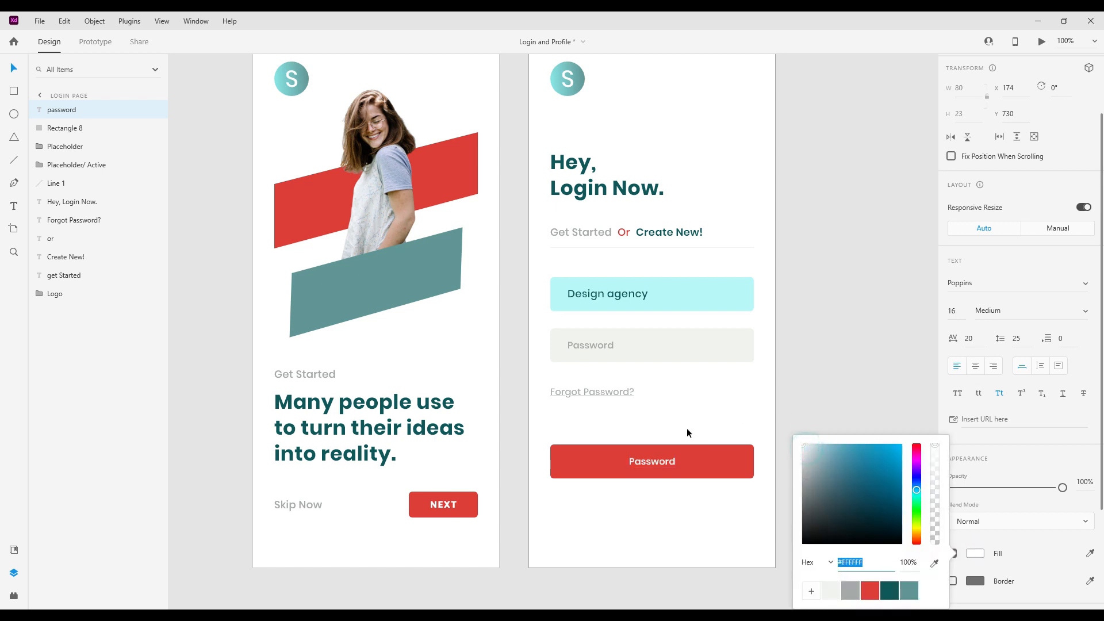
Replace the label text on the red button with "Login".
left_click(663, 458)
double_click(661, 461)
type("Login")
key("Escape")
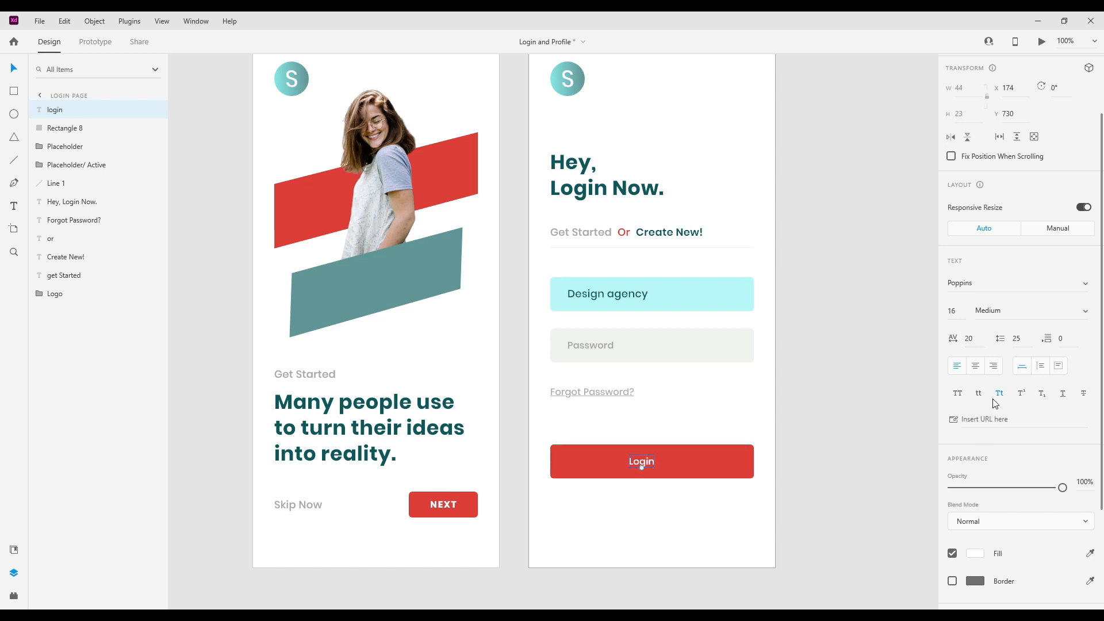
Set the red button's Login label to all uppercase and its font size to 20.
left_click(958, 394)
left_click(682, 467)
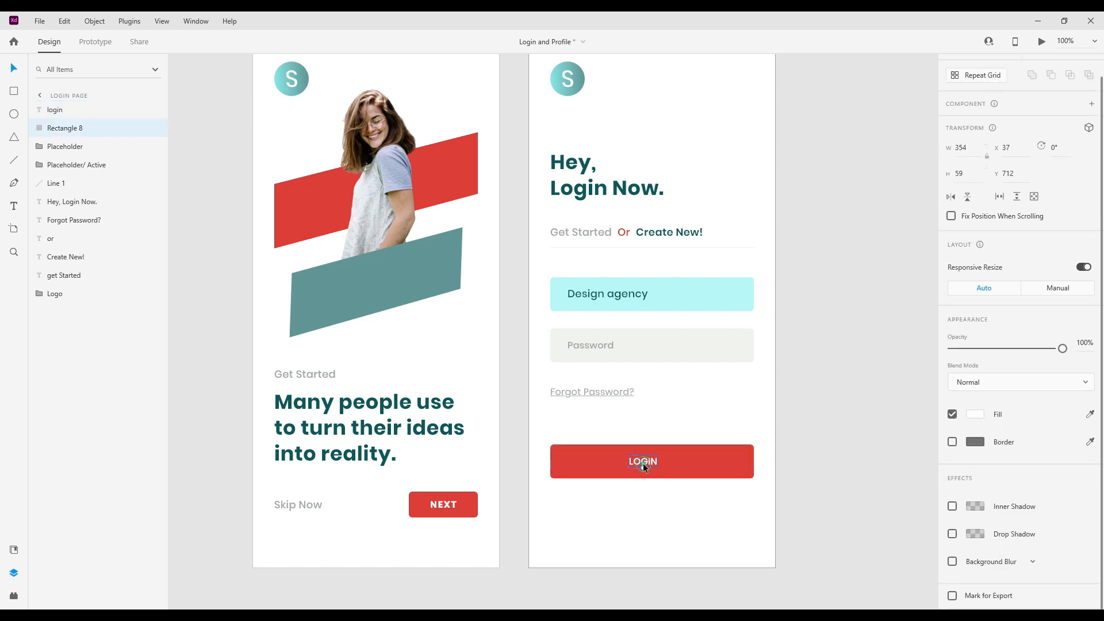
left_click(643, 464)
left_click(955, 370)
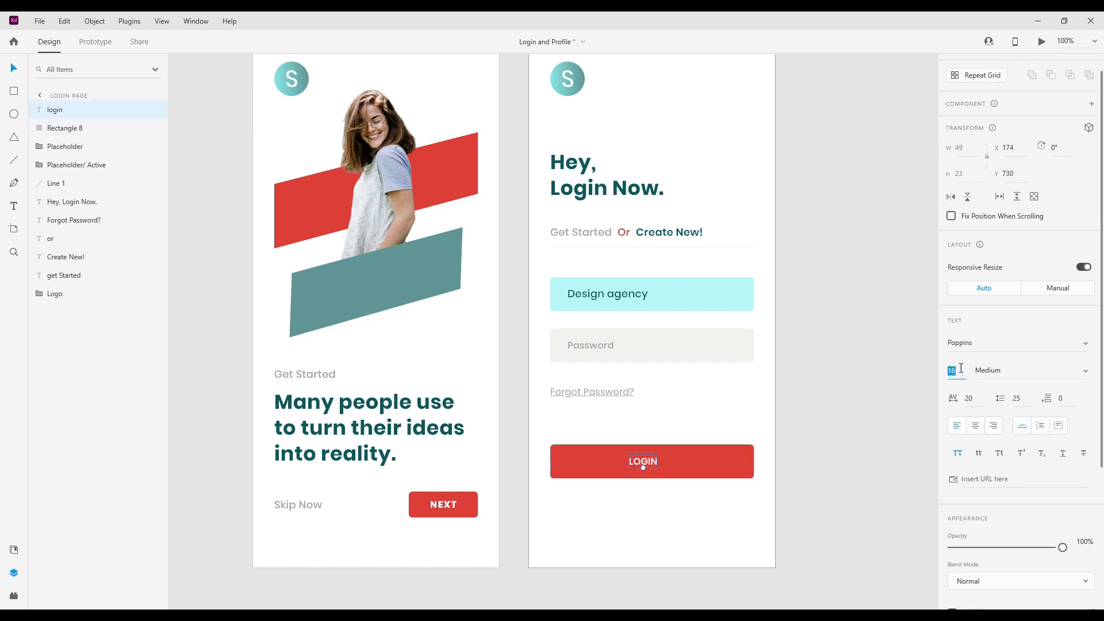
type("20")
key("Return")
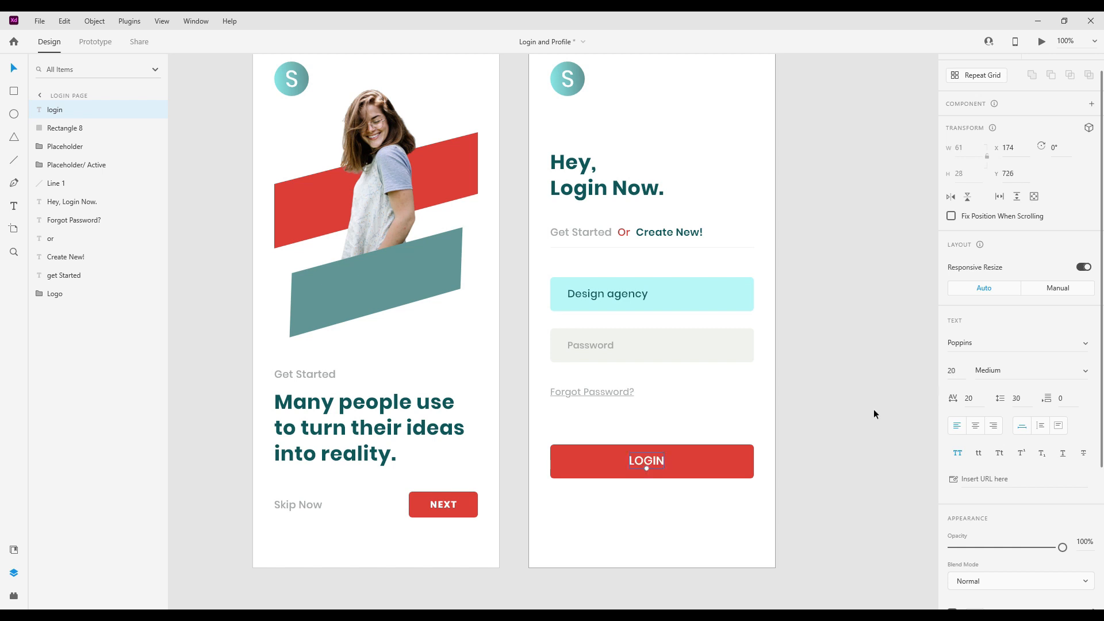
Centre-align the LOGIN label text, set its character spacing to 200 and shift it to X 176.
left_click(975, 425)
left_click(977, 395)
type("200")
key("Return")
left_click_drag(654, 458, 659, 460)
left_click(682, 460, "shift")
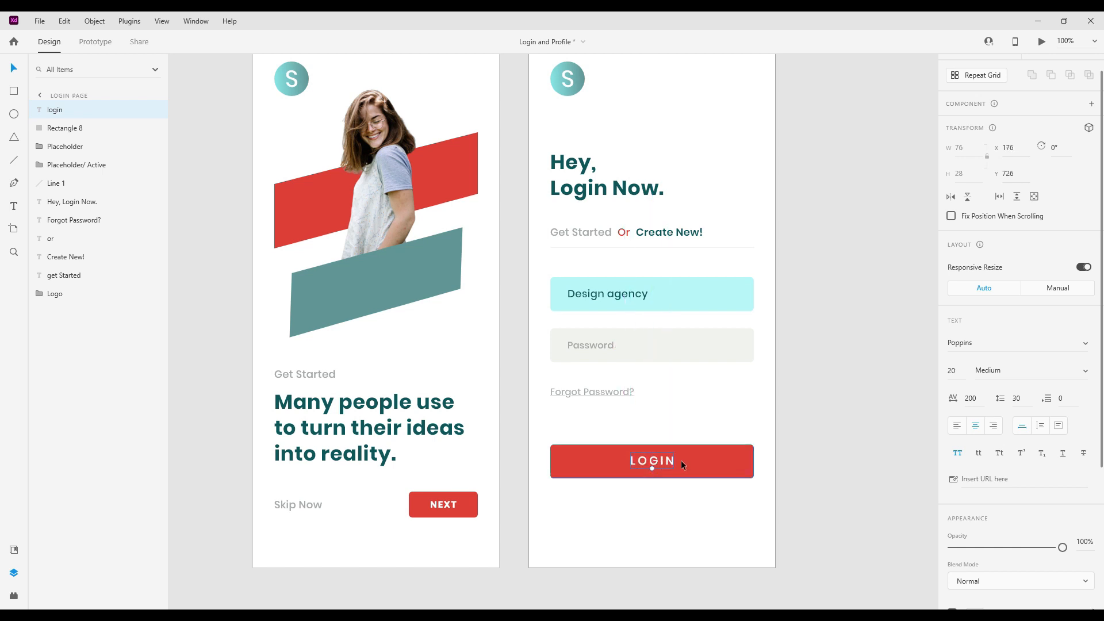
left_click(665, 457, "shift")
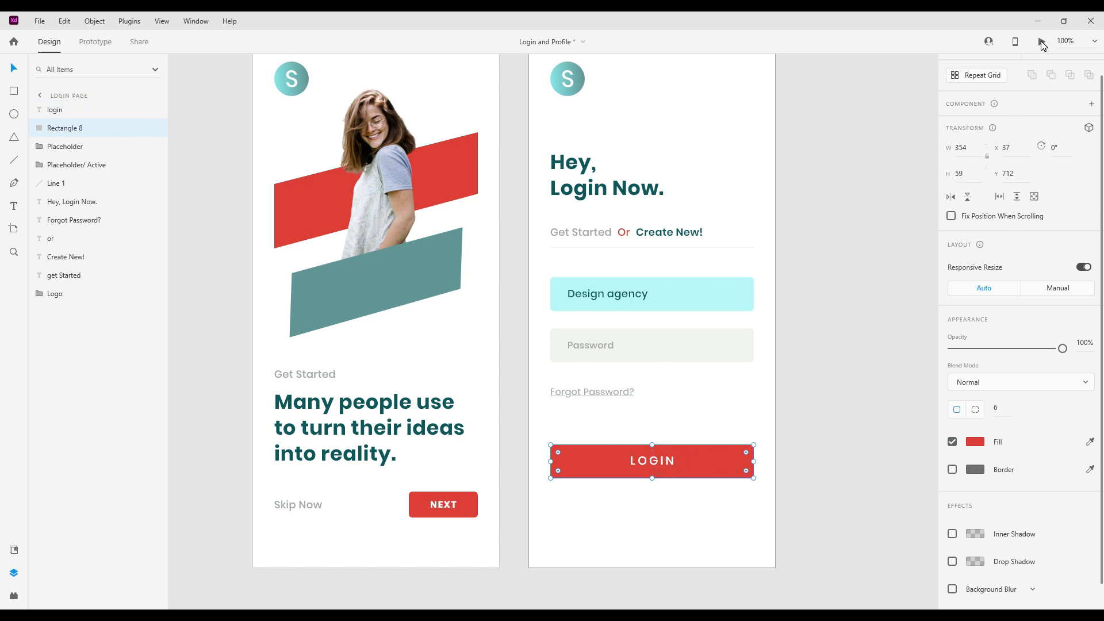
scroll(1019, 122, "up", 1)
left_click(973, 69)
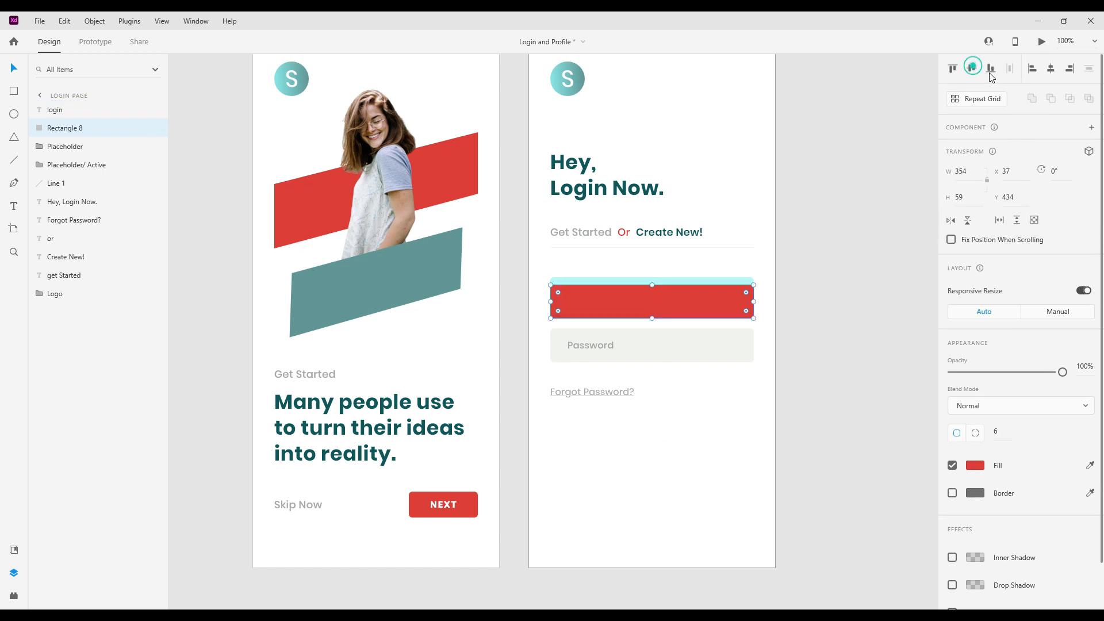
key("ctrl+z")
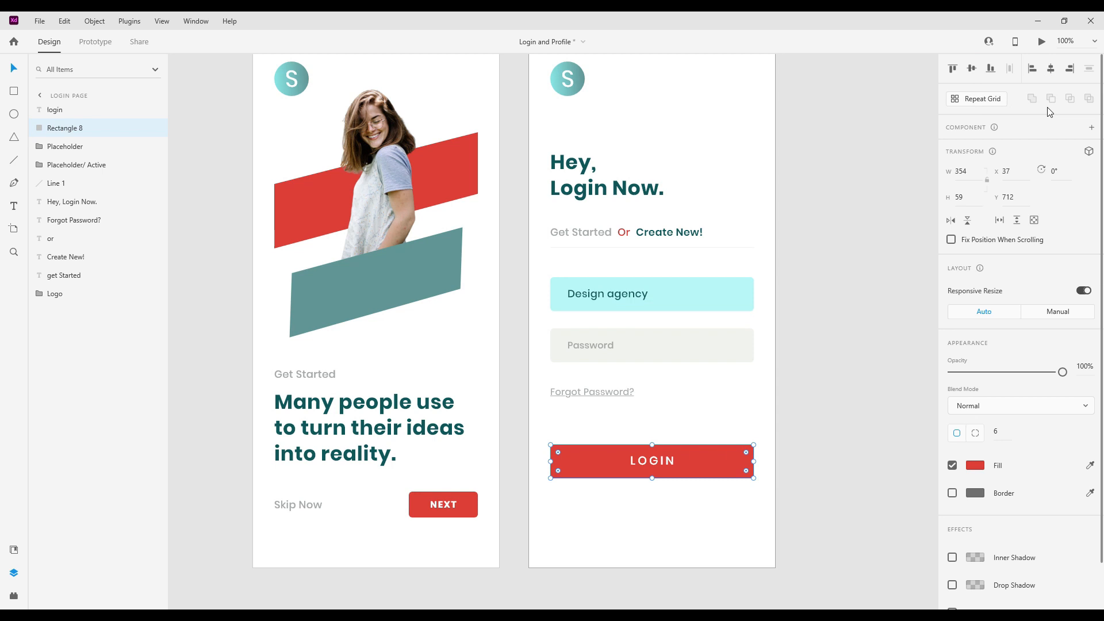
Align the LOGIN label with the red rectangle so it is centred horizontally and vertically.
left_click(1051, 69)
left_click(691, 524)
left_click(693, 467)
left_click(664, 460, "shift")
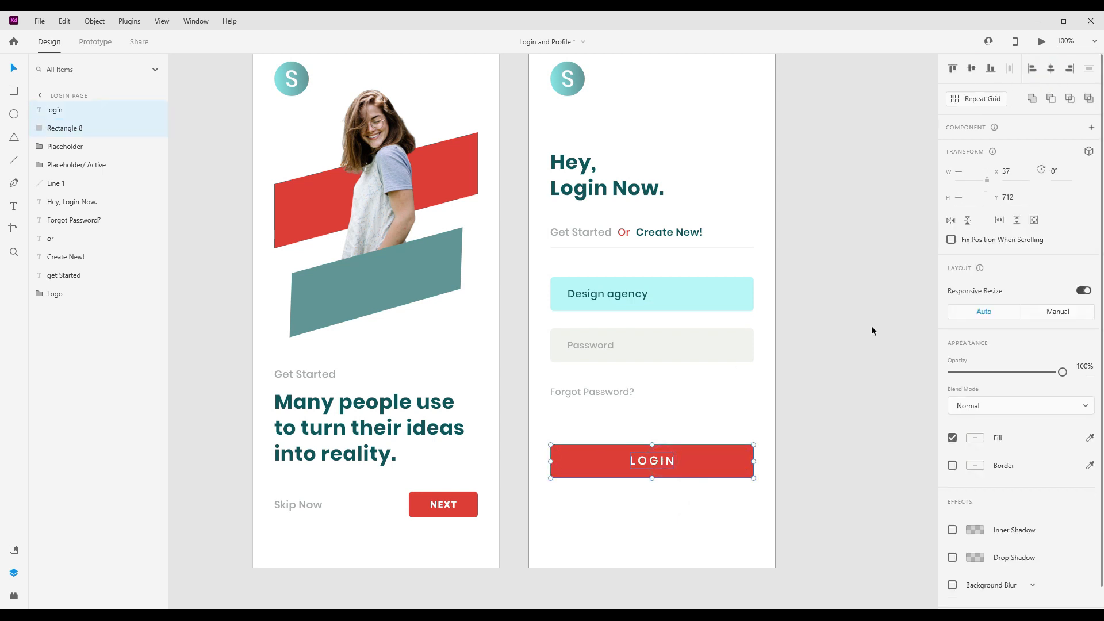
left_click(972, 69)
left_click(1051, 68)
left_click(697, 488)
Set the LOGIN label's character spacing to 100 and shift the text horizontally to X 186.
left_click(652, 462)
left_click(985, 420)
type("100")
key("Return")
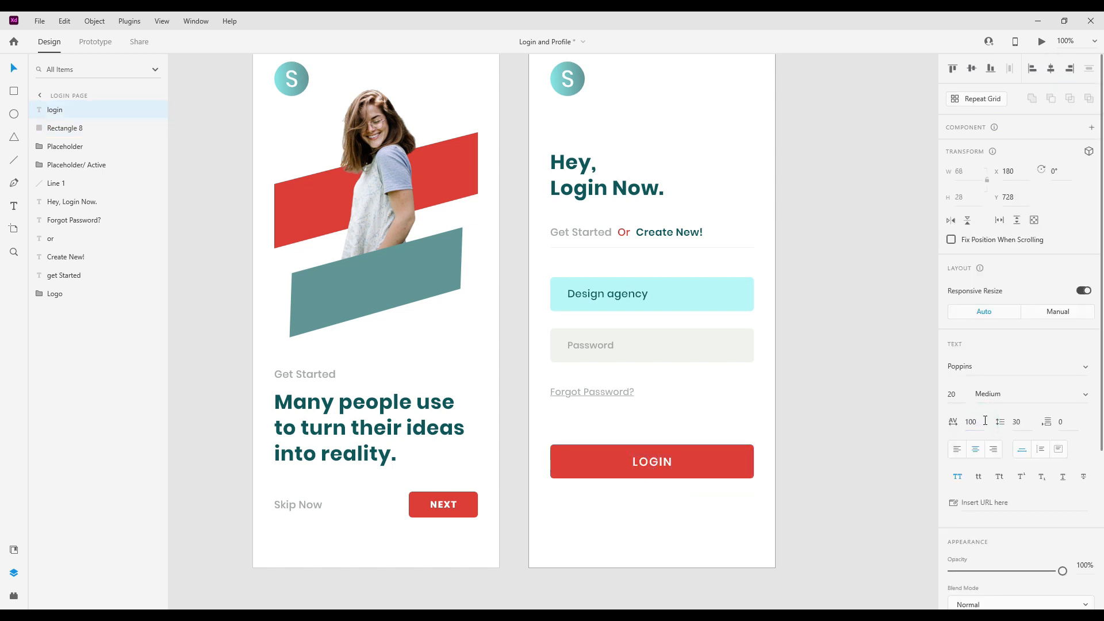
left_click_drag(658, 463, 656, 463)
left_click(687, 465)
left_click(723, 538)
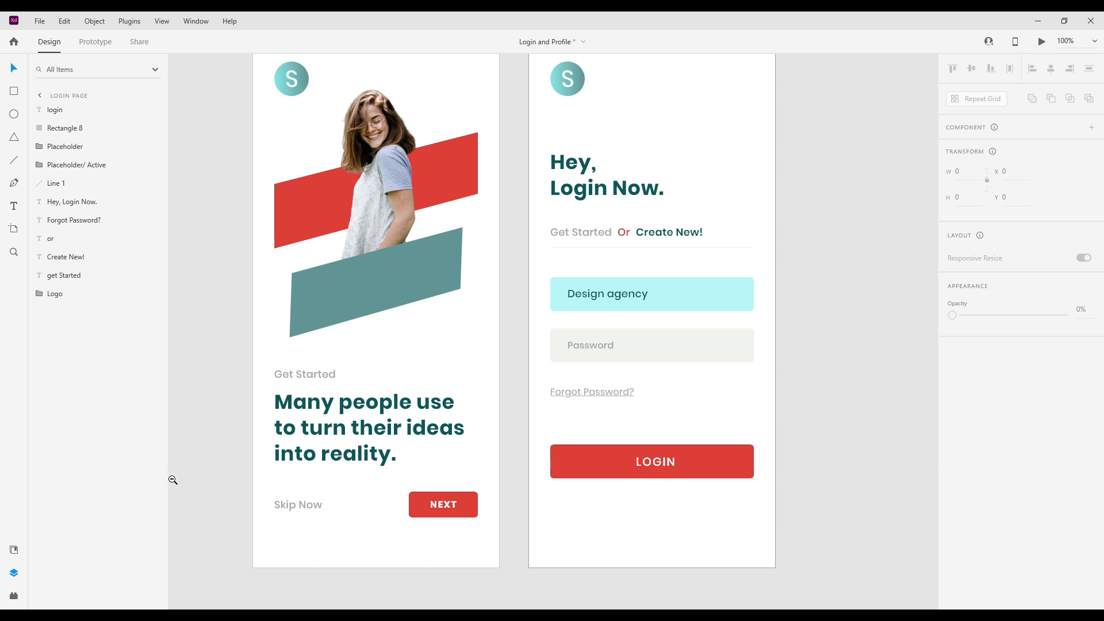
Copy the "Skip Now" text from the Get started artboard to below the LOGIN button, at X 173, Y 811.
left_click(310, 505)
key("alt")
left_click_drag(309, 504, 663, 514)
key("shift+Up")
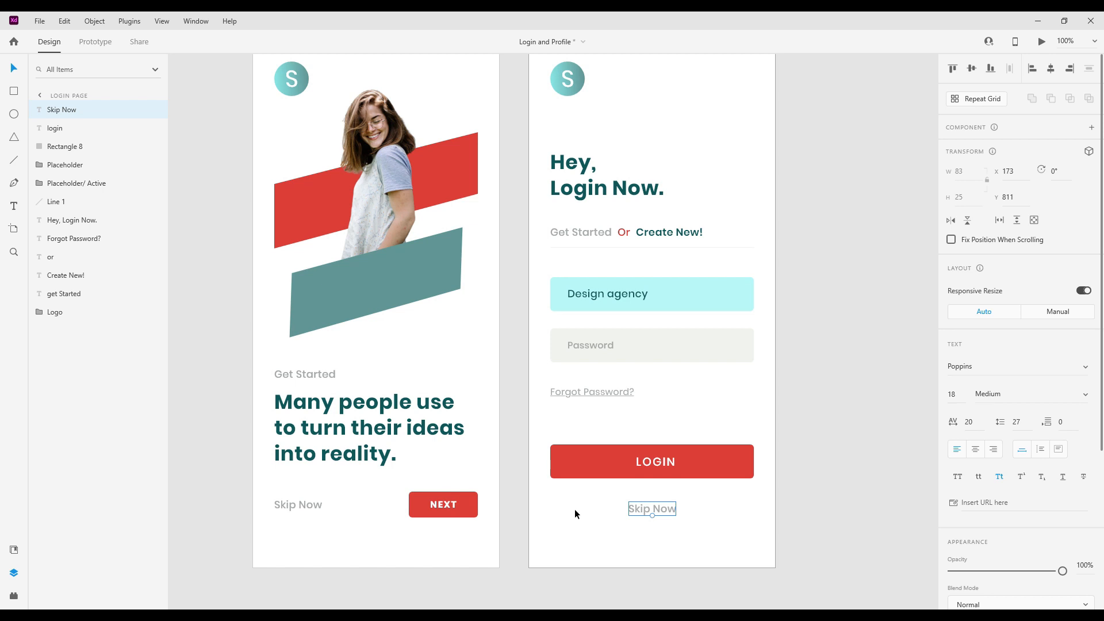
Draw a 428-wide spacer rectangle along the bottom of the Get started artboard and set its height to 80.
scroll(575, 511, "up", 1)
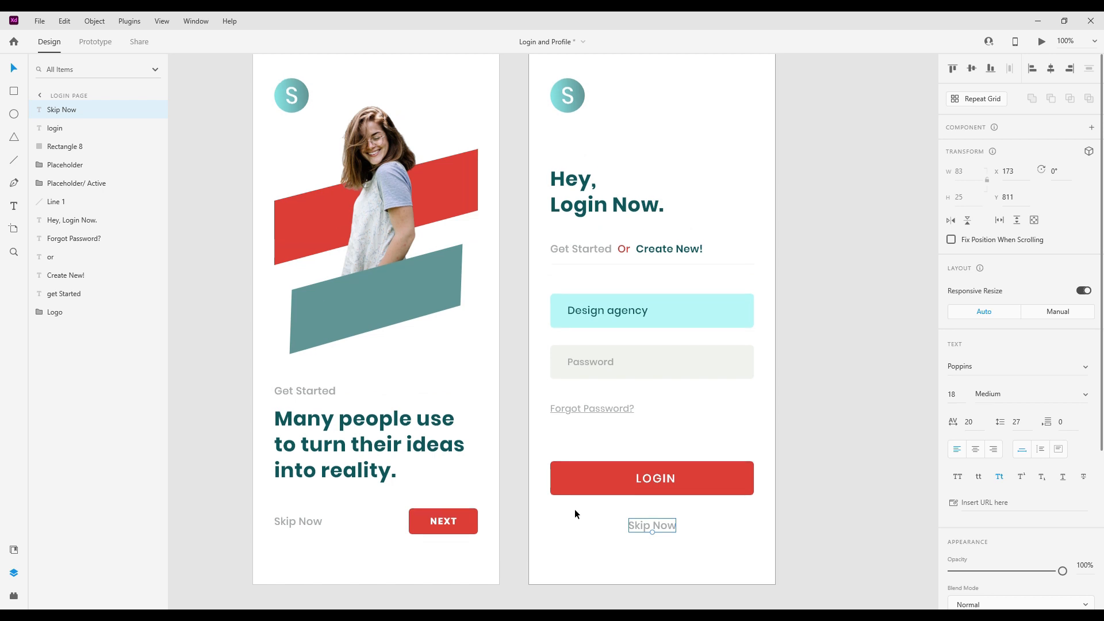
scroll(588, 529, "up", 1)
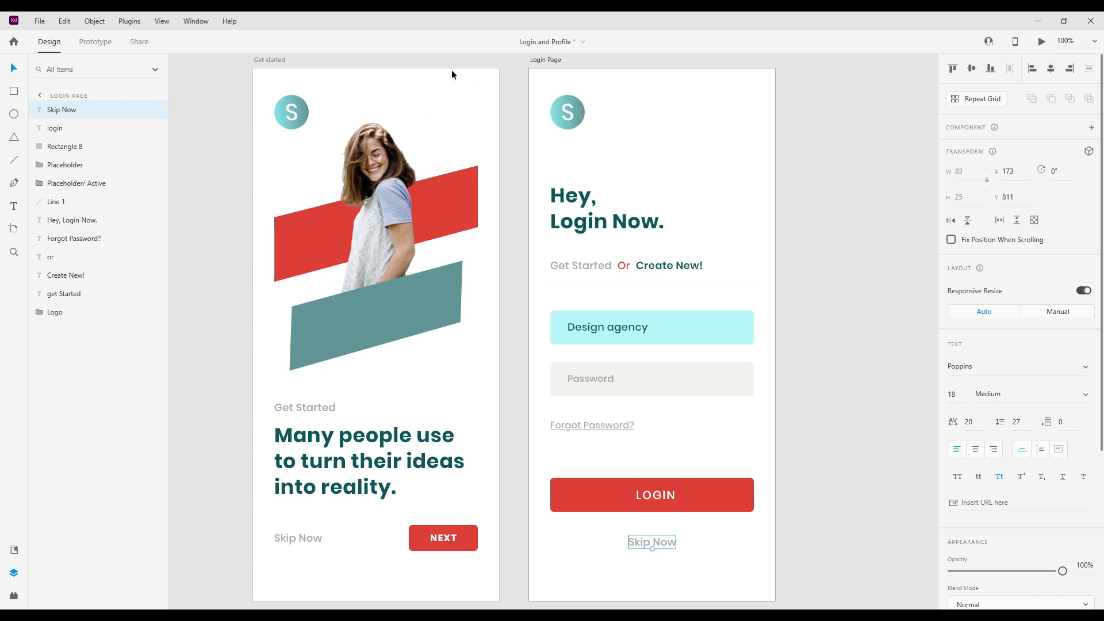
scroll(446, 310, "down", 2)
left_click(14, 91)
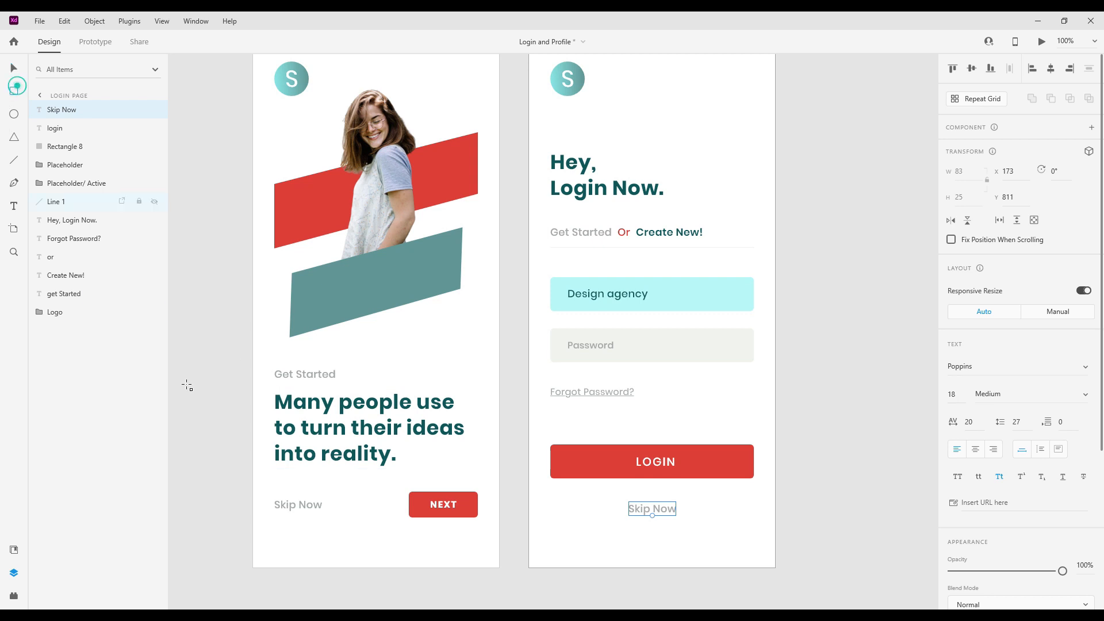
left_click_drag(253, 518, 500, 572)
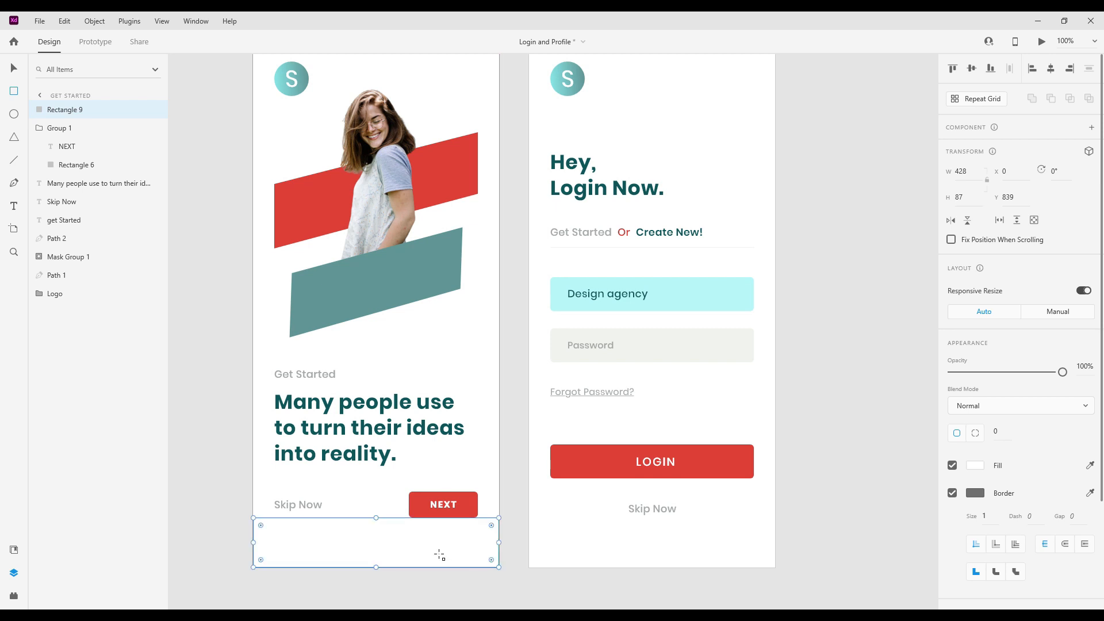
left_click(12, 66)
left_click_drag(376, 517, 377, 522)
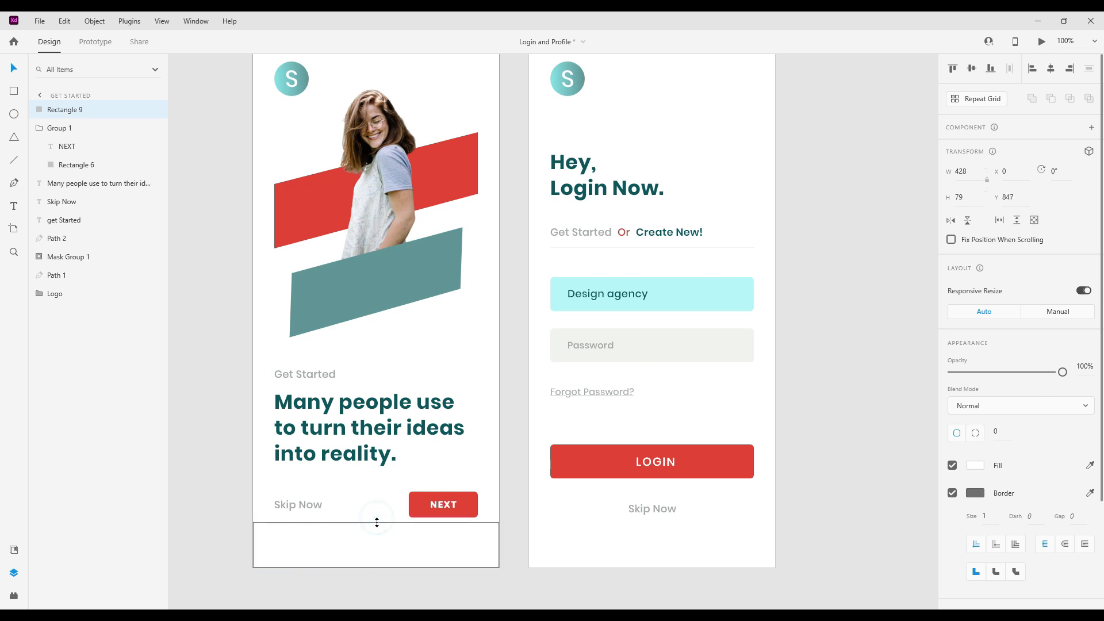
left_click(961, 197)
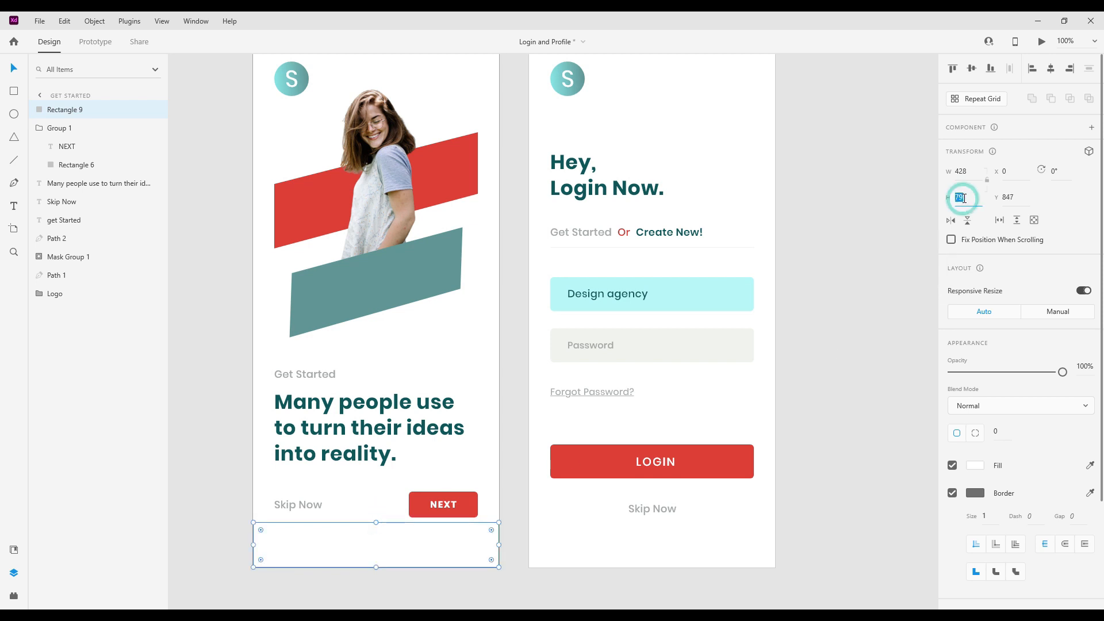
type("80")
key("Return")
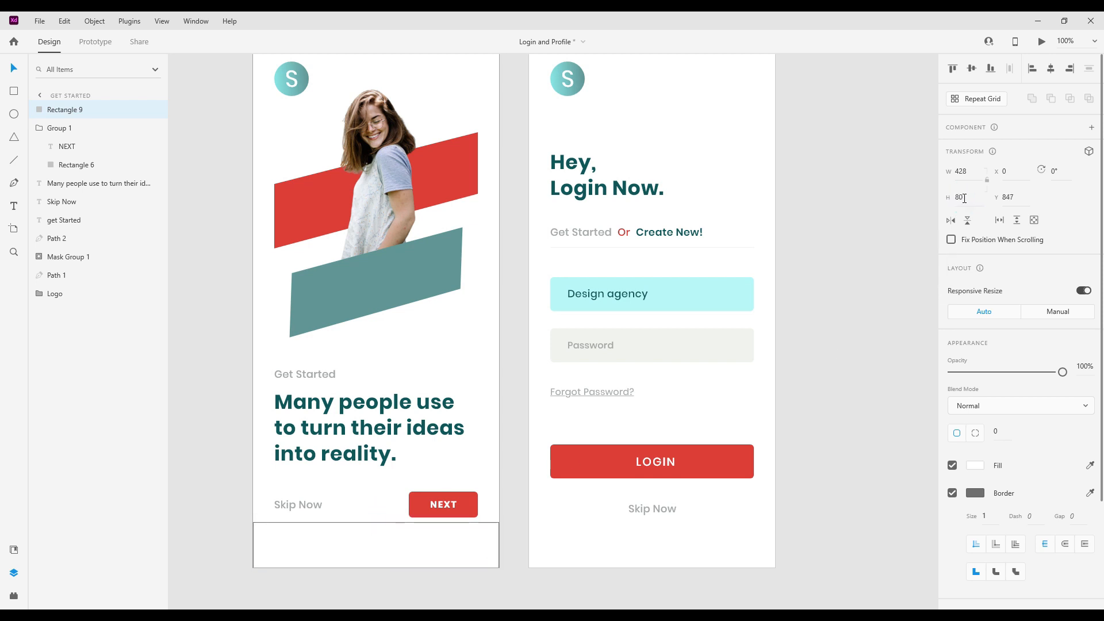
Move the NEXT button and "Skip Now" text down together to Y 802, resting on the spacer rectangle.
left_click(453, 510)
left_click(316, 505, "shift")
key("Down")
key("Down")
key("Down")
key("Down")
key("Down")
key("Down")
key("Down")
key("Down")
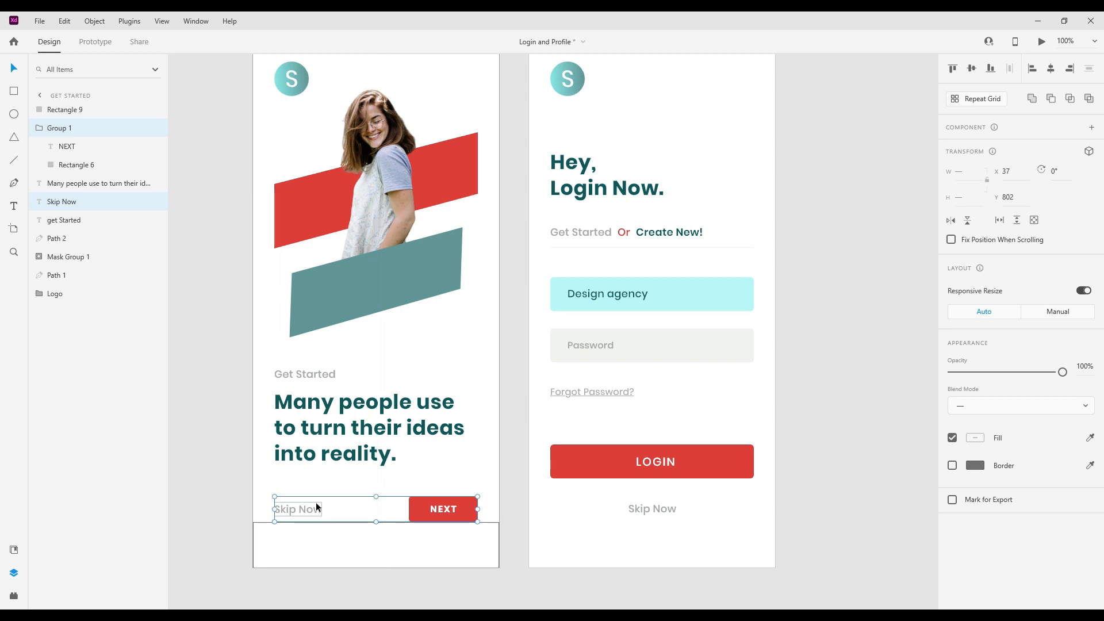
Move the spacer rectangle to the bottom of the Login Page artboard, spanning its full width.
left_click(326, 531)
left_click_drag(326, 531, 632, 536)
left_click(652, 508)
left_click(659, 470, "shift")
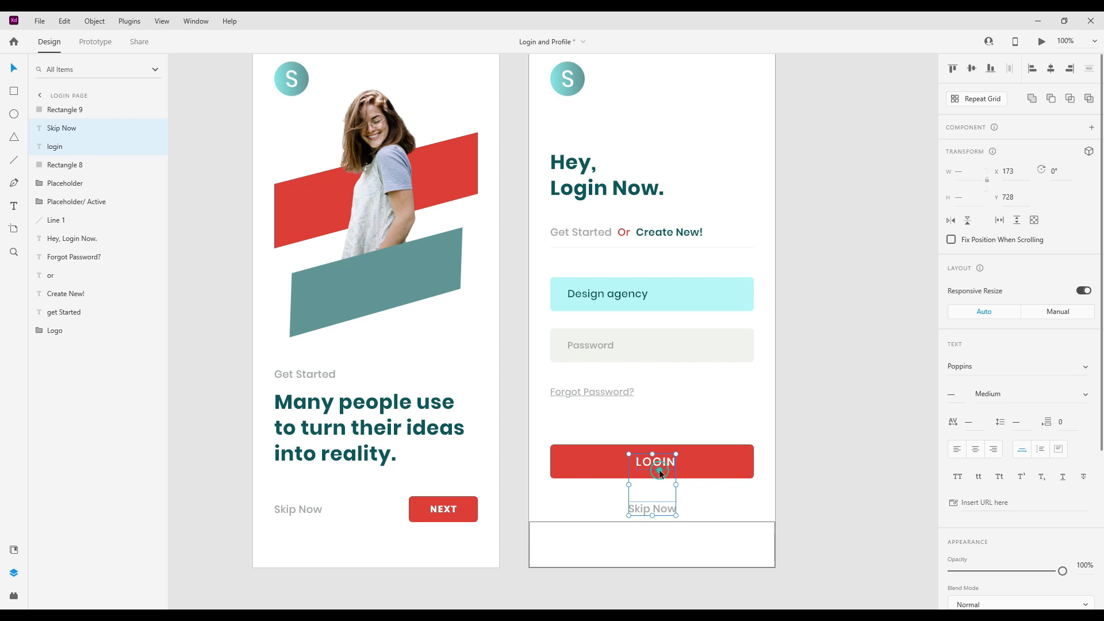
Change the LOGIN label's font weight to SemiBold.
left_click(701, 460)
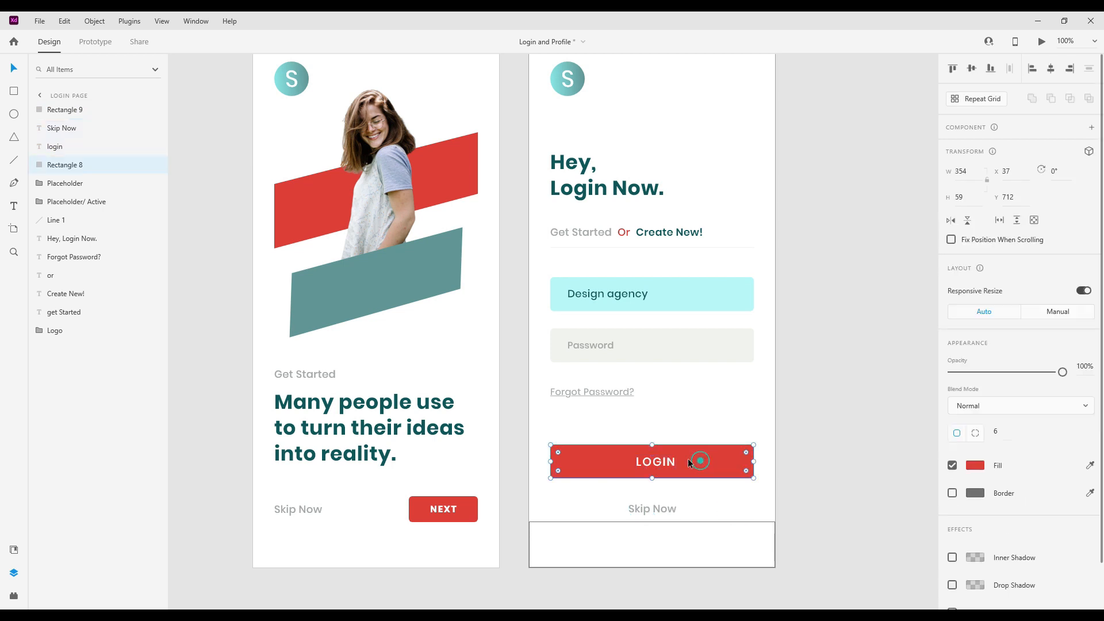
left_click(659, 459, "shift")
left_click(690, 487)
left_click(655, 461)
left_click(1075, 396)
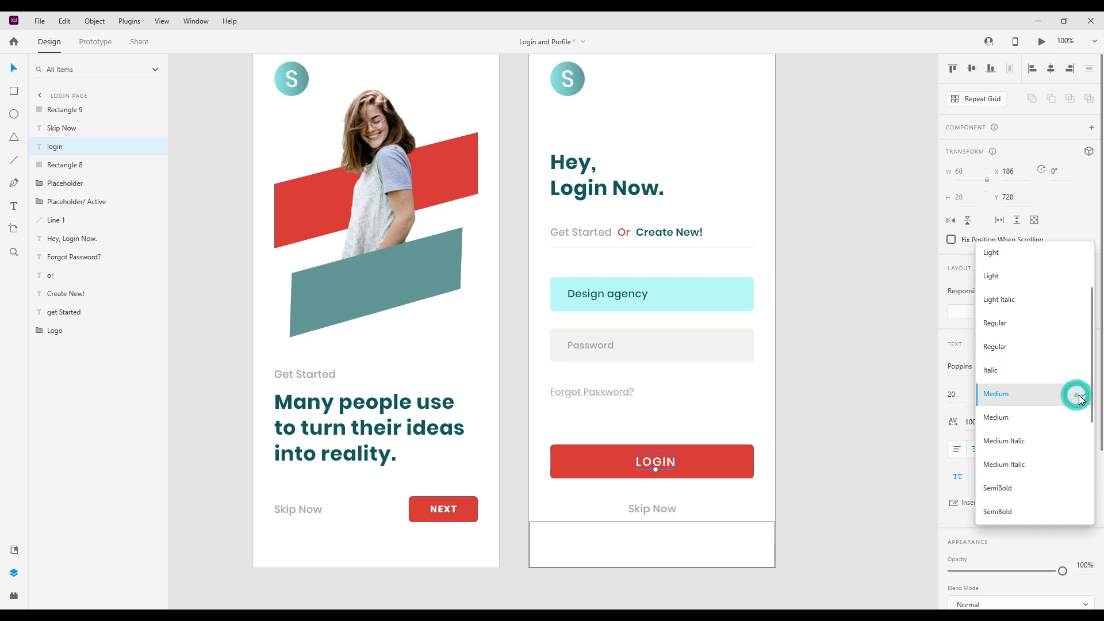
left_click(1012, 486)
left_click(803, 497)
Group the LOGIN label with its red rectangle and name the group "Button".
left_click(708, 464)
left_click(638, 459, "shift")
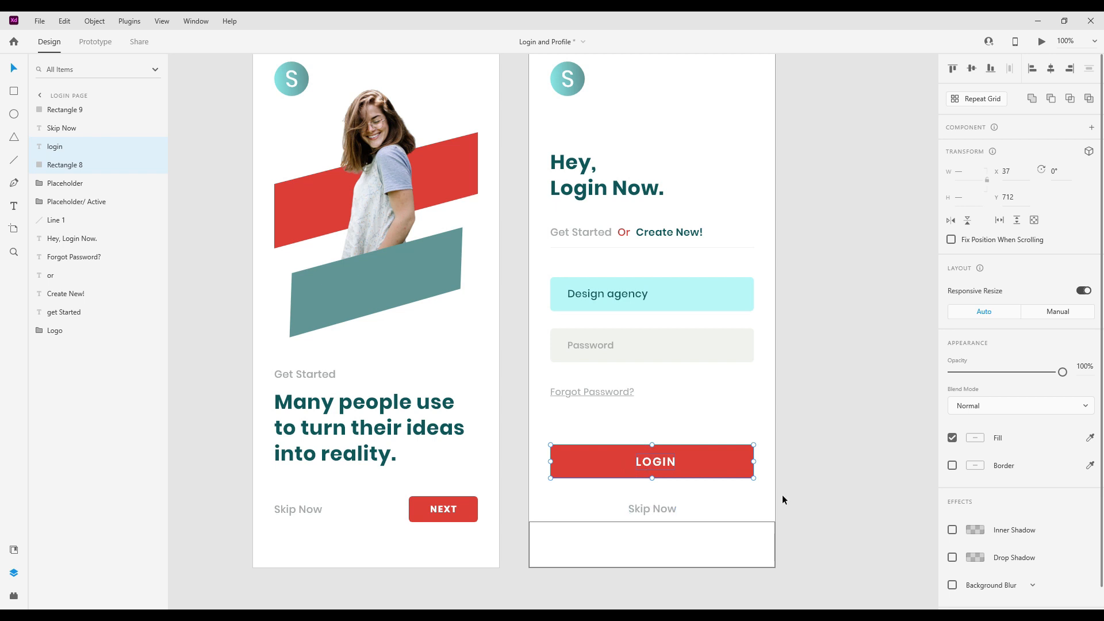
key("ctrl+g")
double_click(53, 151)
type("Butt")
key("Return")
Move the Button group and "Skip Now" text down together so the button sits at Y 722.
left_click(658, 461)
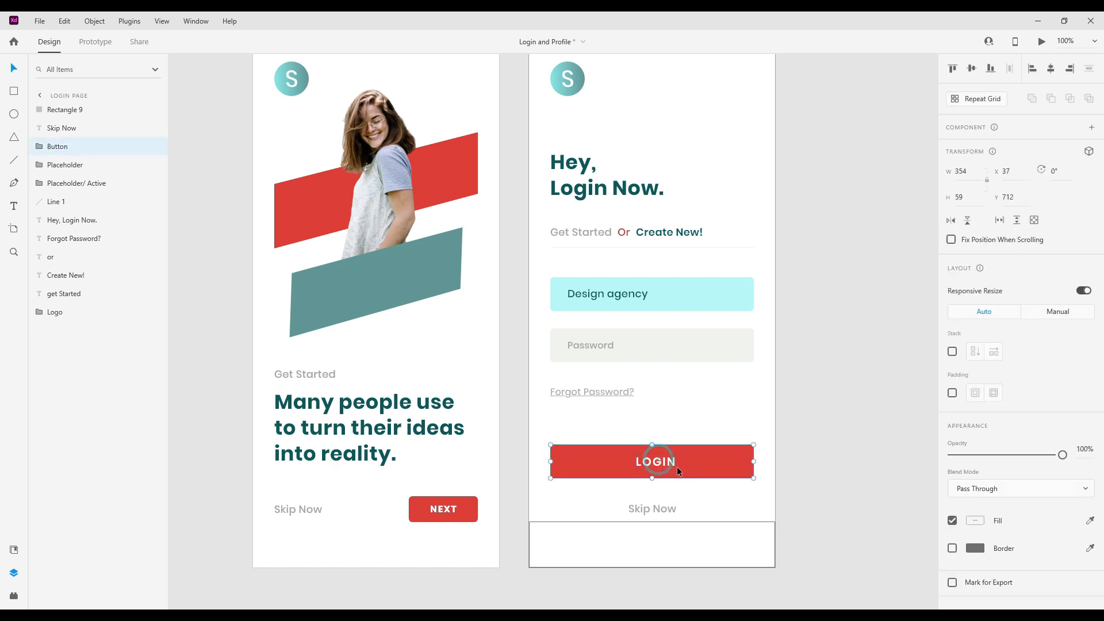
left_click(655, 508, "shift")
key("Down")
key("Down")
key("Down")
key("Down")
key("Down")
key("Down")
key("Down")
key("Down")
key("Down")
key("Down")
key("Down")
key("Up")
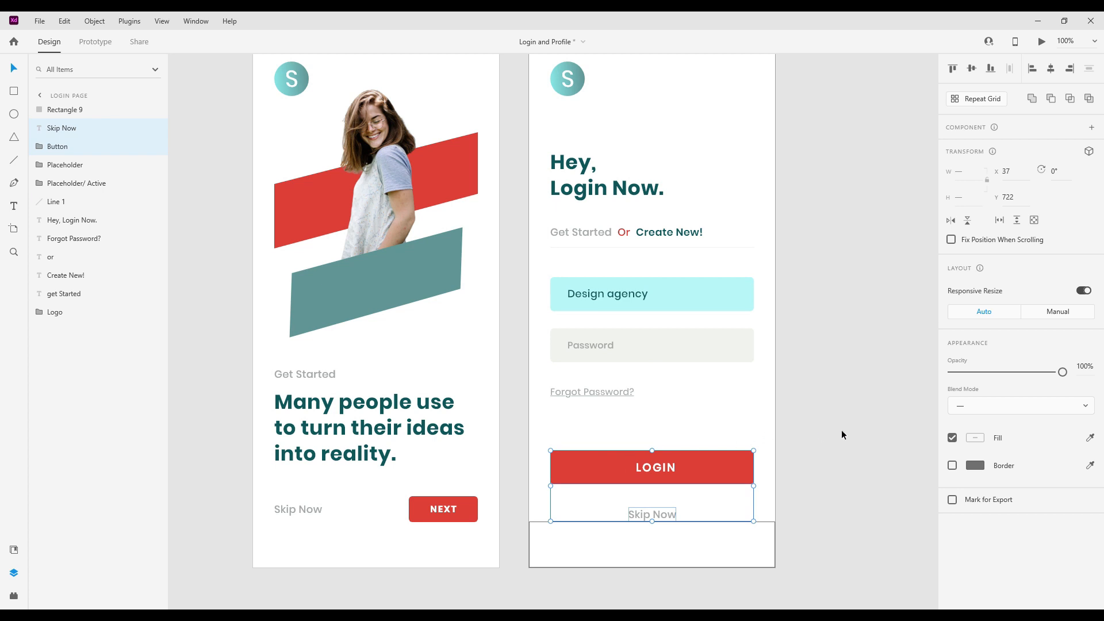
left_click(842, 435)
Move the spacer rectangle off the Login Page onto the pasteboard below the artboard.
left_click(750, 549)
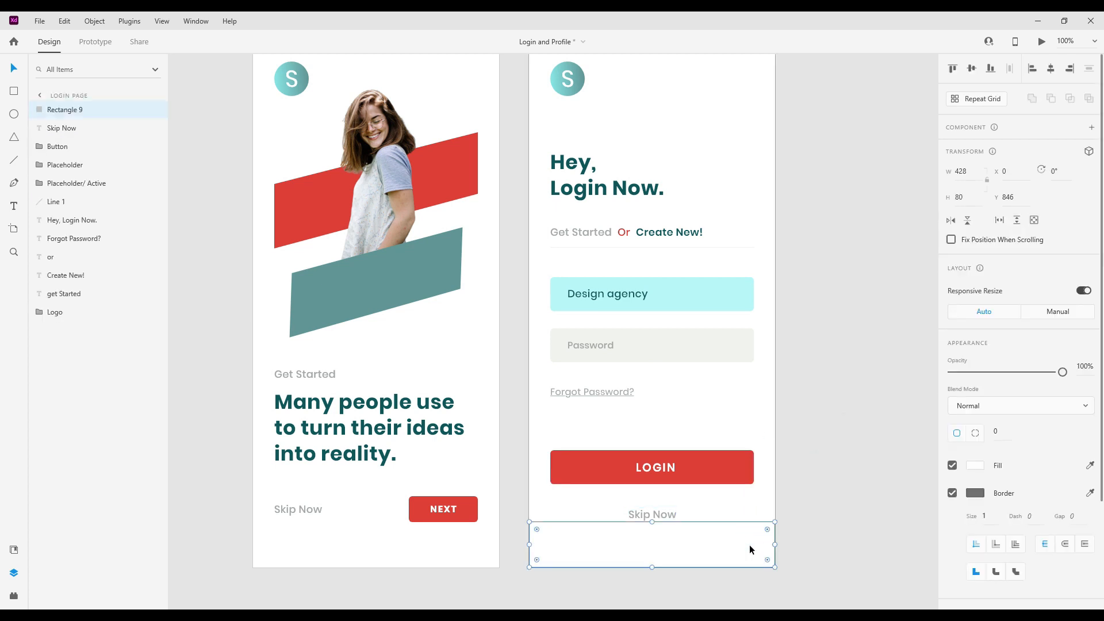
mouse_move(720, 542)
left_mouse_down()
mouse_move(700, 597)
mouse_move(716, 539)
left_mouse_up()
left_click(854, 505)
left_click_drag(777, 487, 606, 560)
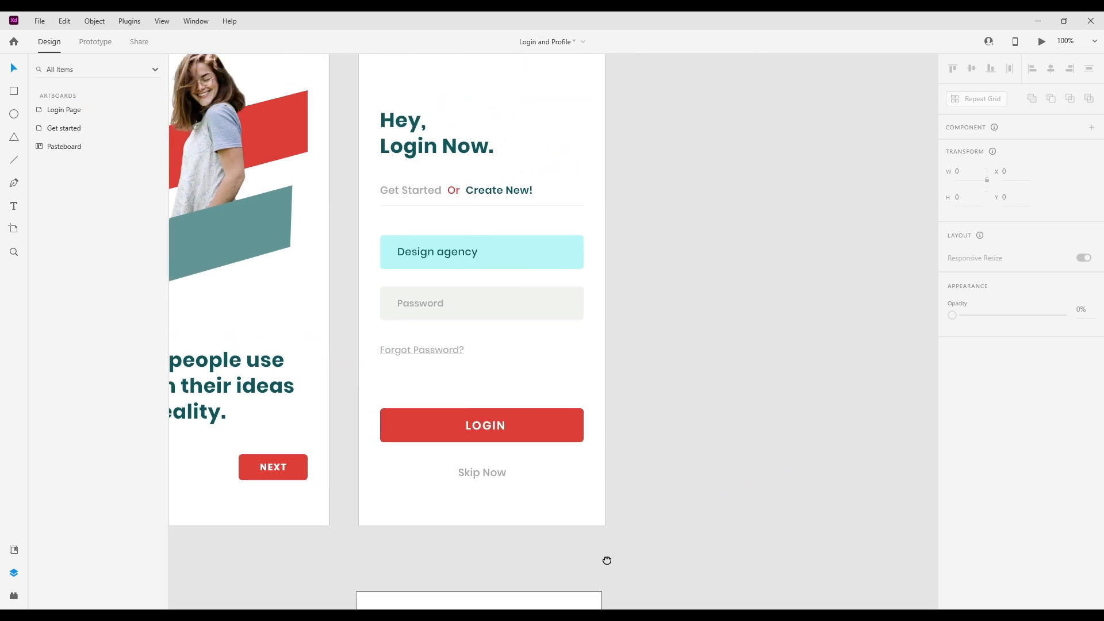
left_click_drag(687, 529, 715, 427)
left_click(582, 515)
left_click_drag(661, 404, 700, 569)
left_click_drag(570, 394, 629, 406)
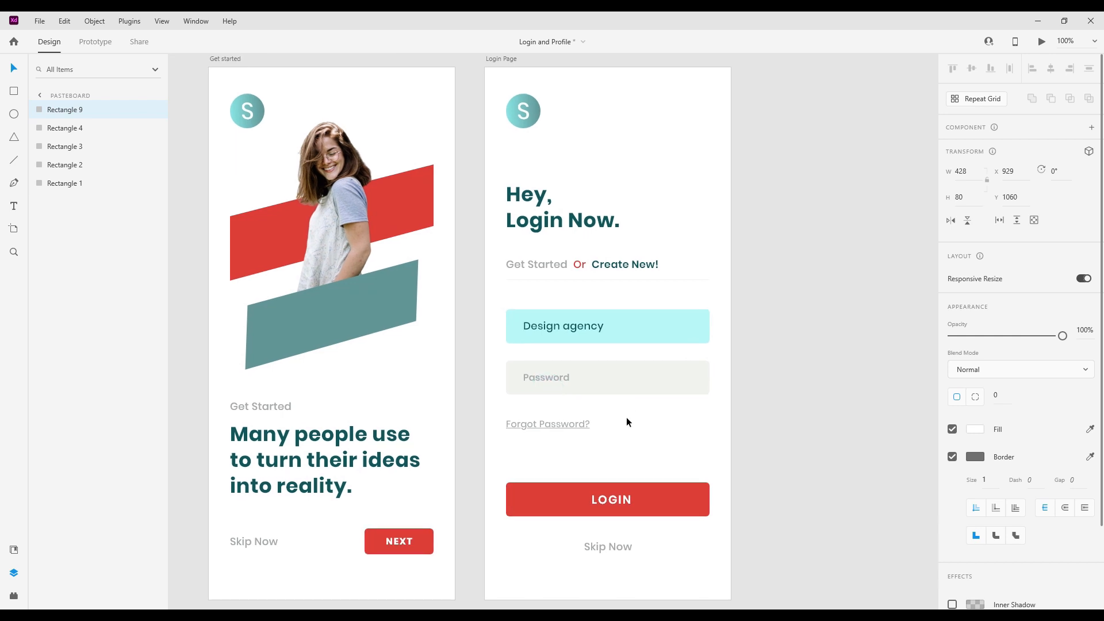
Move the Login Page heading, link row, divider line, input fields and "Forgot Password?" down together to Y 206.
left_click(557, 224)
left_click_drag(504, 154, 695, 447)
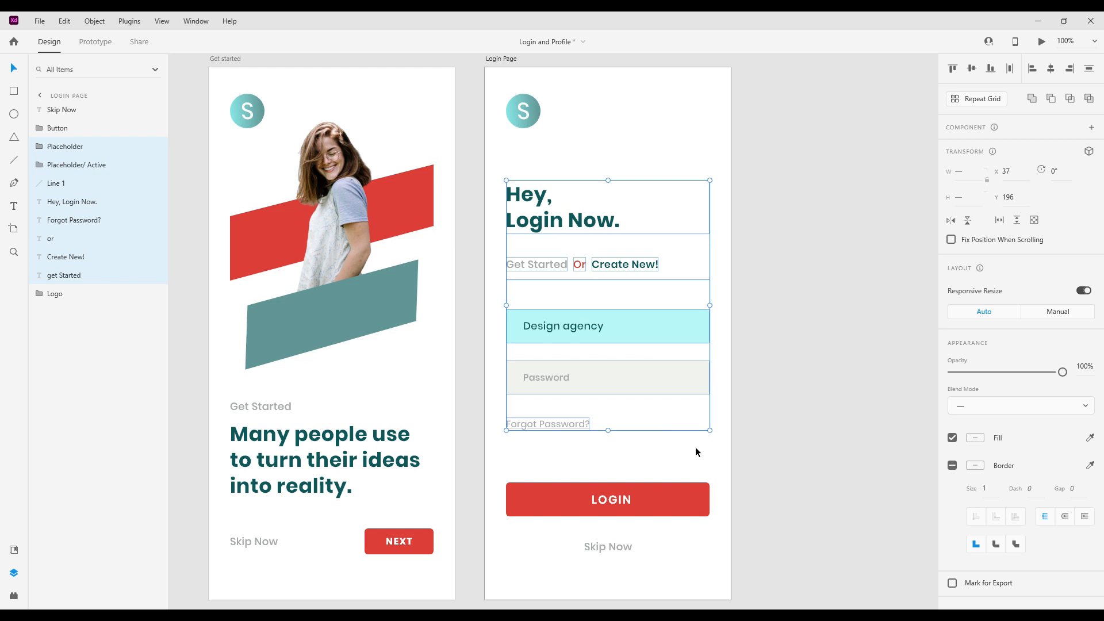
key("shift+Down")
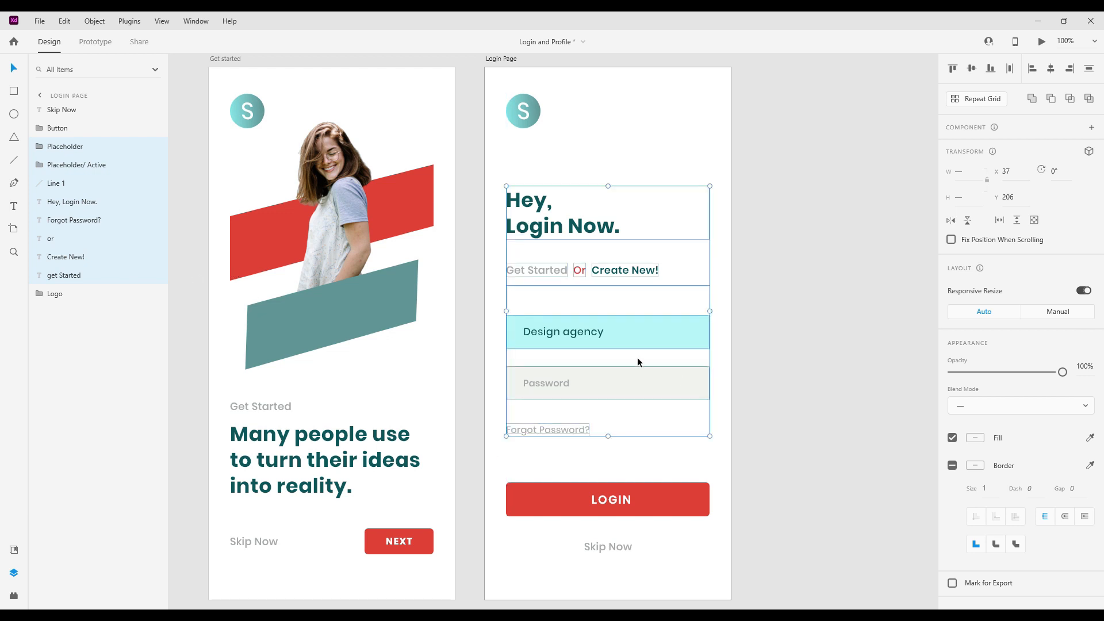
left_click(781, 360)
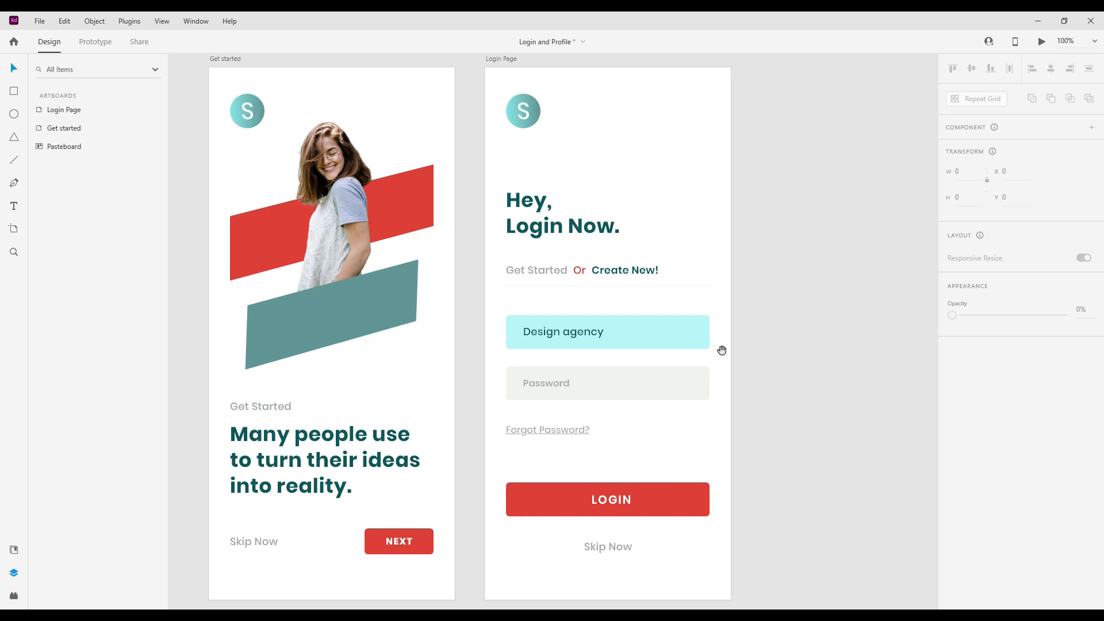
Preview the Login Page artboard, check its layout and close the preview.
left_click_drag(715, 342, 746, 364)
left_click(539, 79)
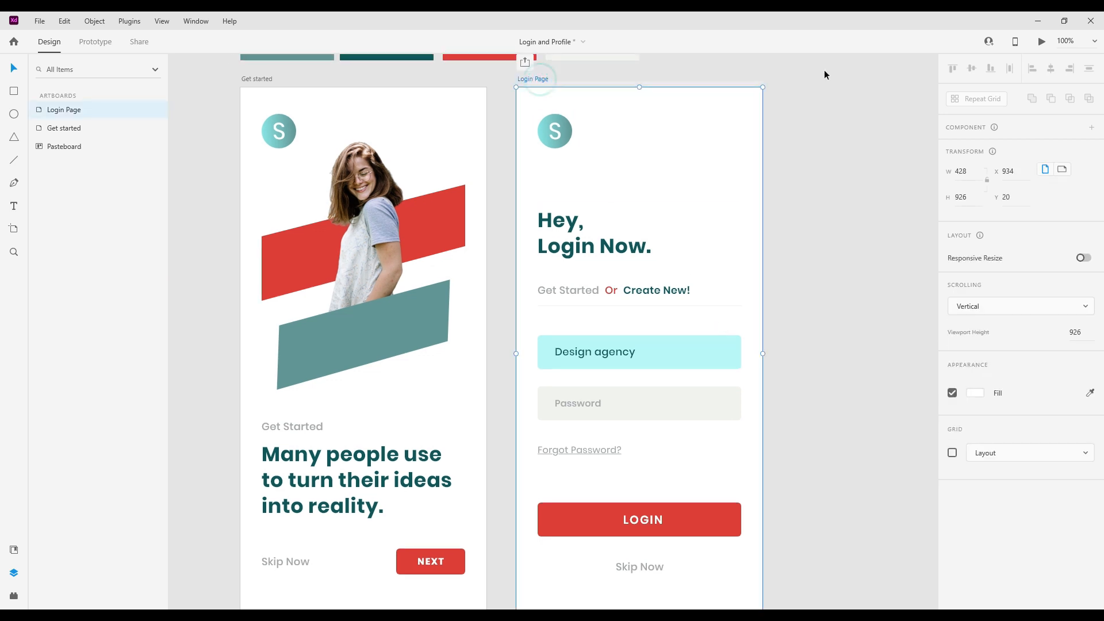
left_click(1041, 42)
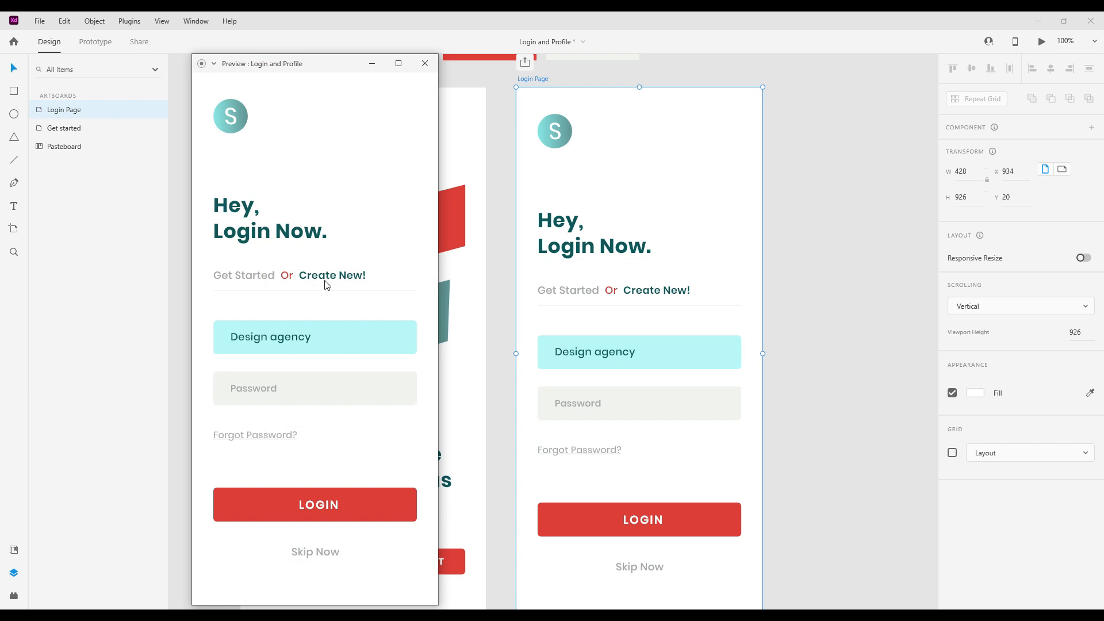
left_click_drag(319, 64, 468, 55)
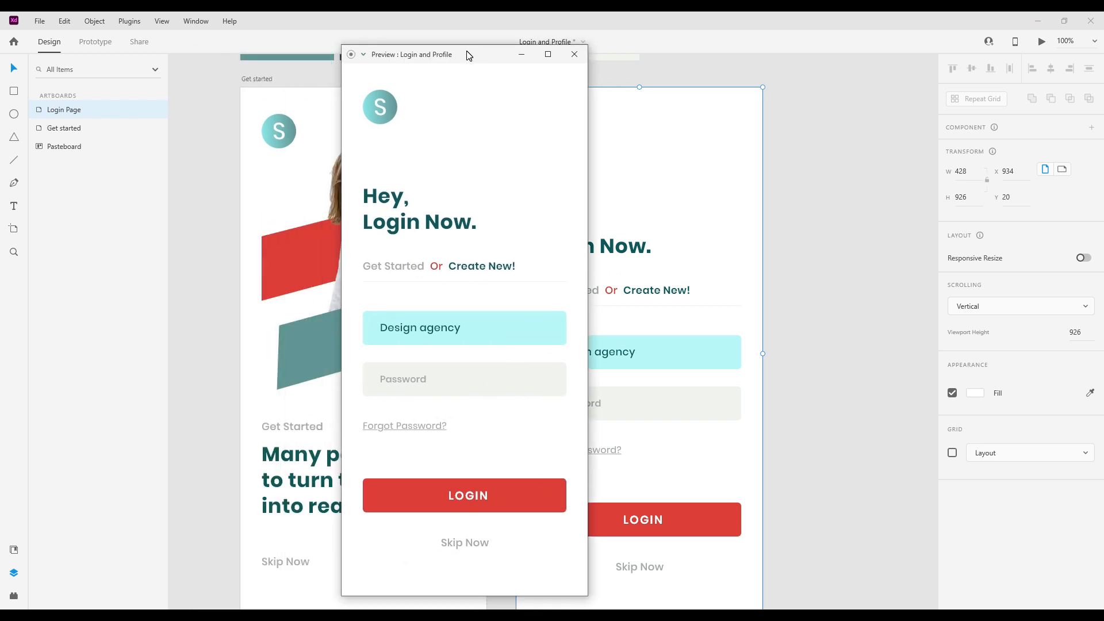
left_click(575, 54)
Duplicate the Login Page artboard to its right with matching spacing, at X 1414, Y 20.
left_click(814, 233)
left_click_drag(798, 199, 673, 222)
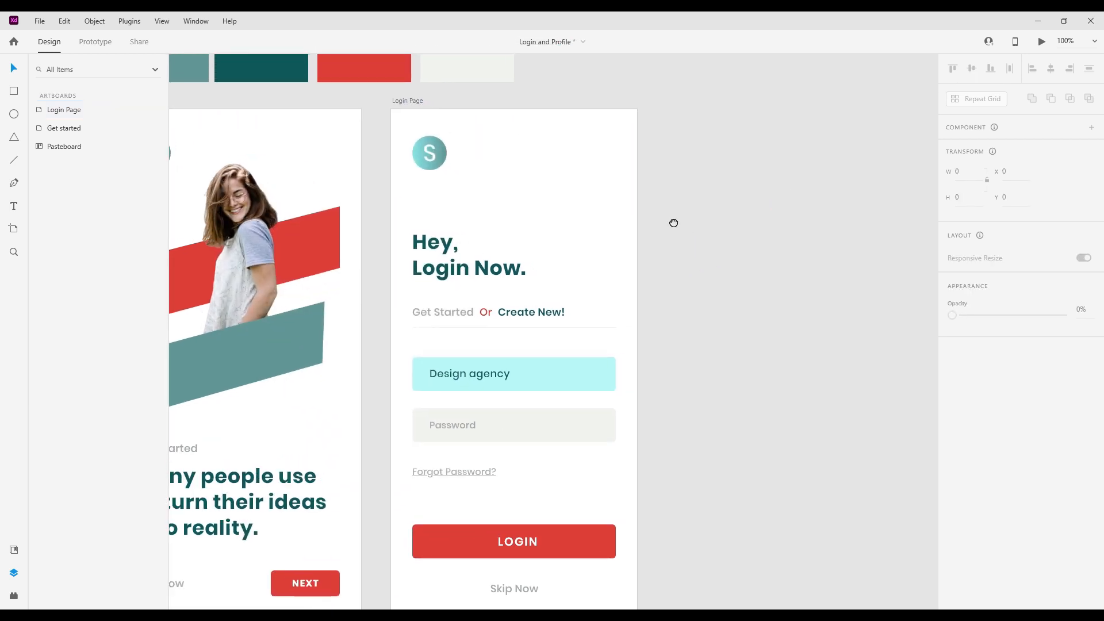
left_click(415, 101)
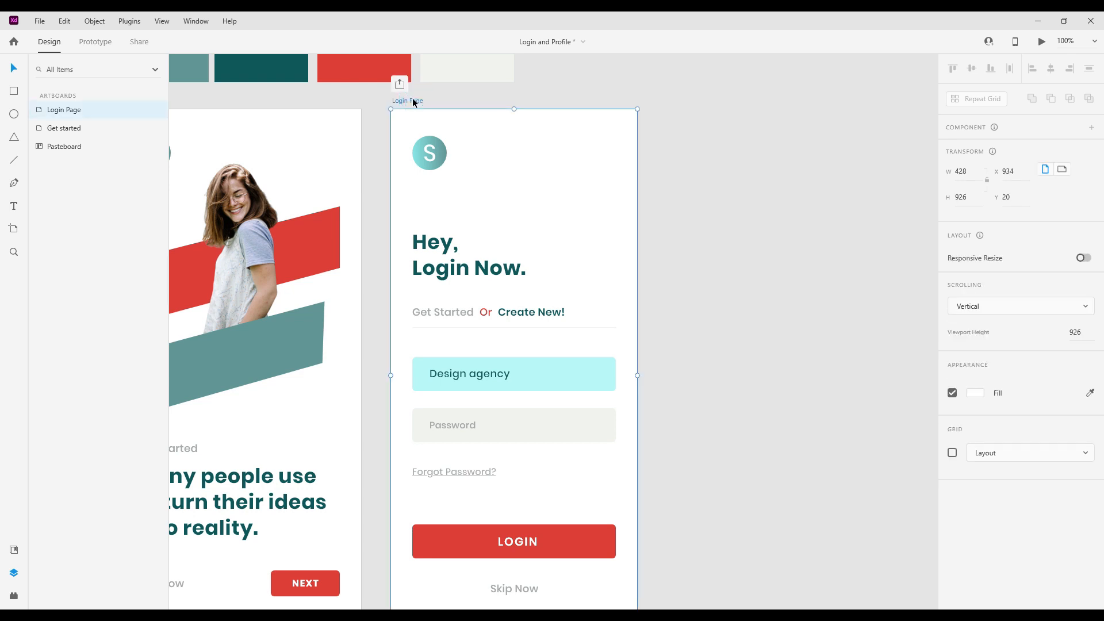
left_click_drag(412, 98, 689, 101)
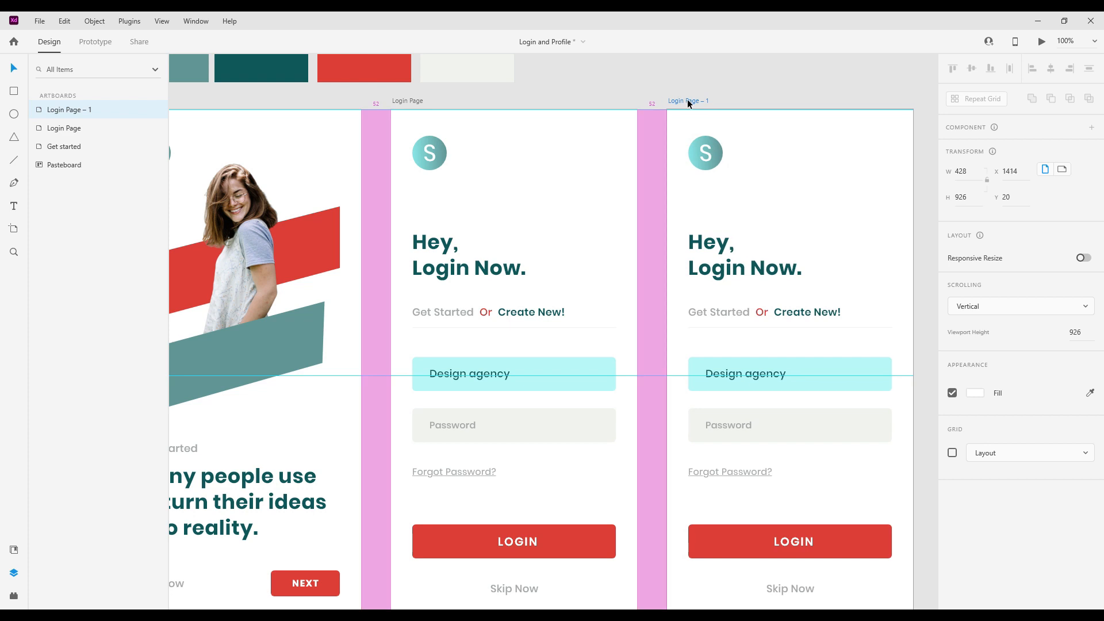
Rename the duplicated login artboard as Profile Page.
left_click_drag(688, 98, 687, 98)
key("space")
left_click_drag(788, 95, 664, 109)
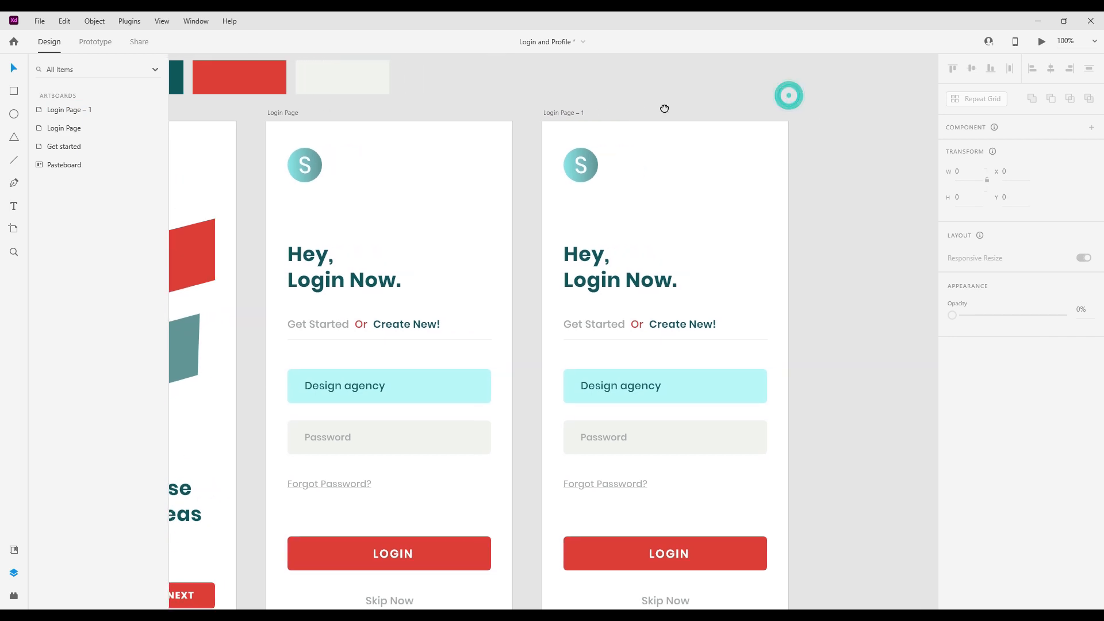
double_click(562, 114)
type("Profile")
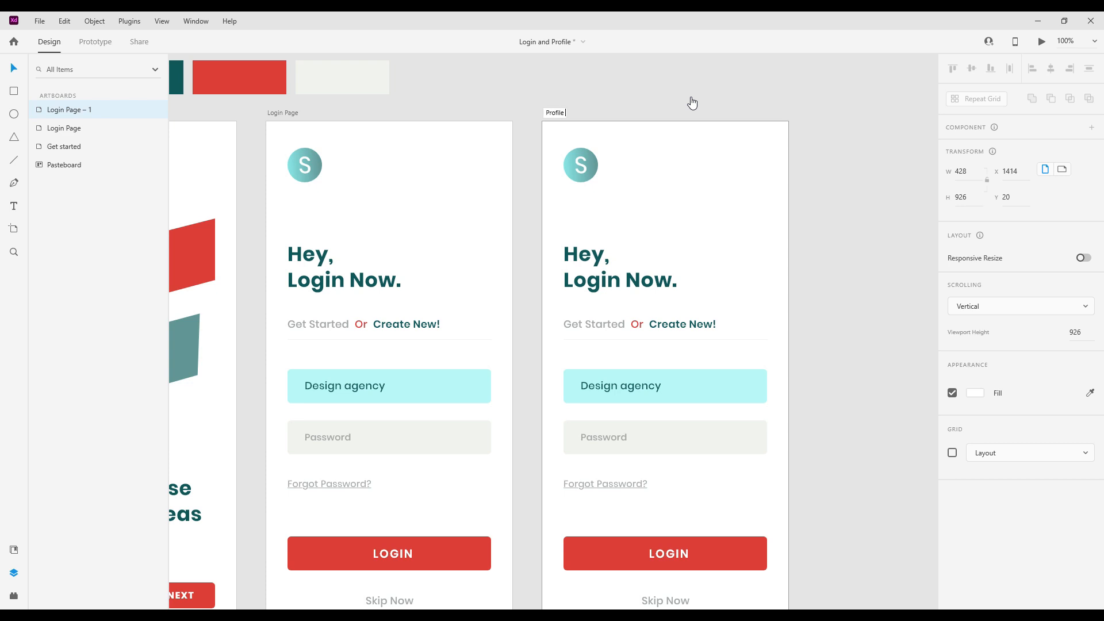
type(" Page")
key("Return")
left_click(820, 195)
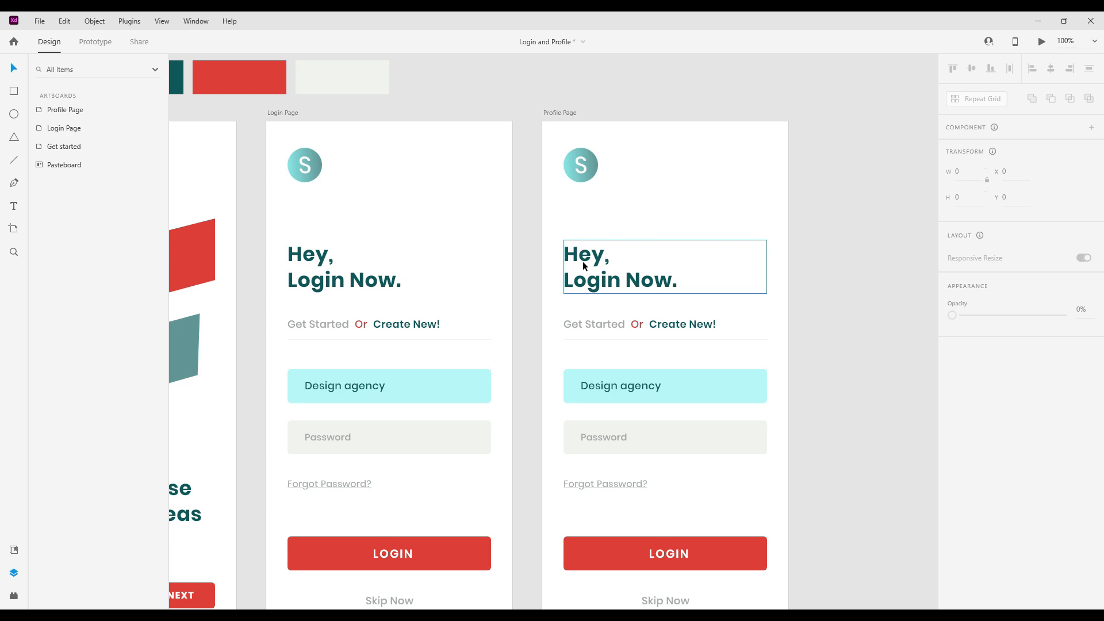
Delete the round S logo from the Profile Page artboard.
left_click(585, 172)
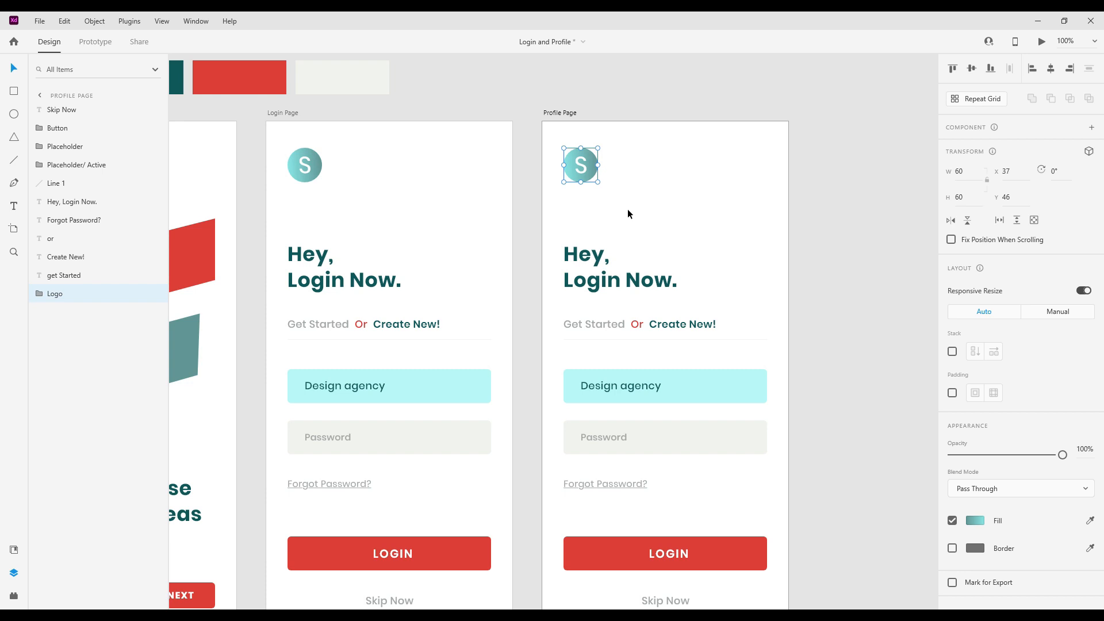
key("Delete")
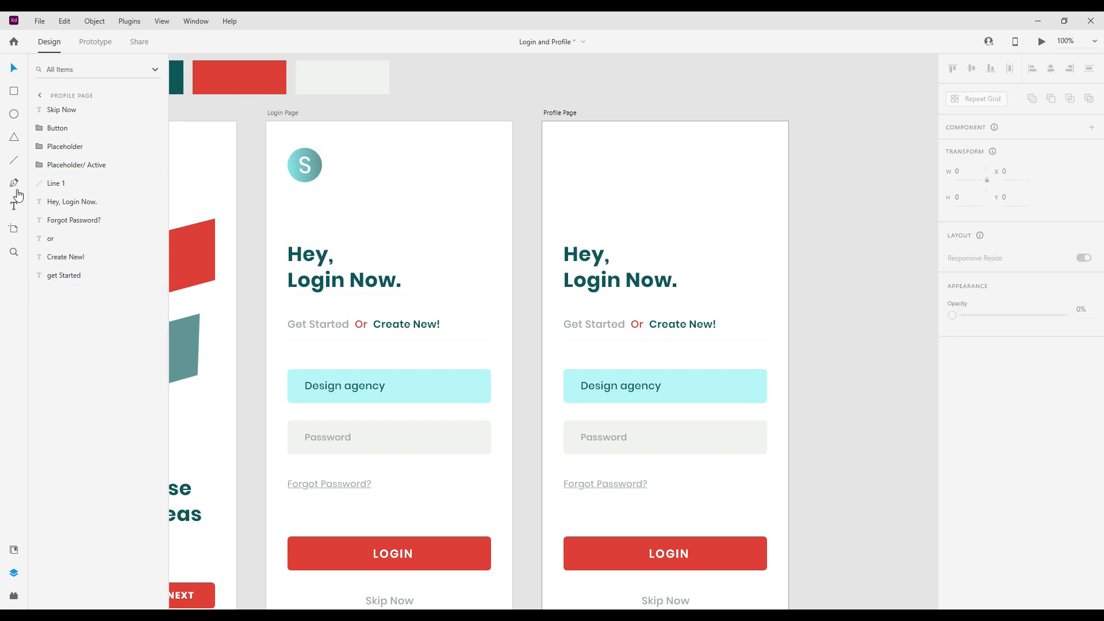
left_click(579, 328)
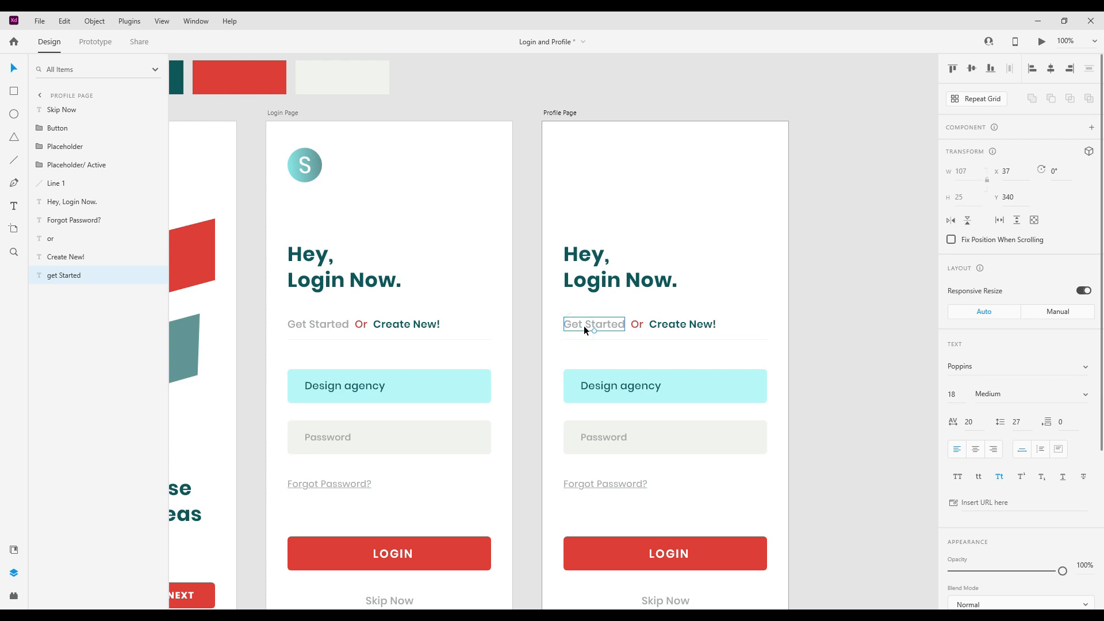
left_click_drag(584, 326, 585, 174)
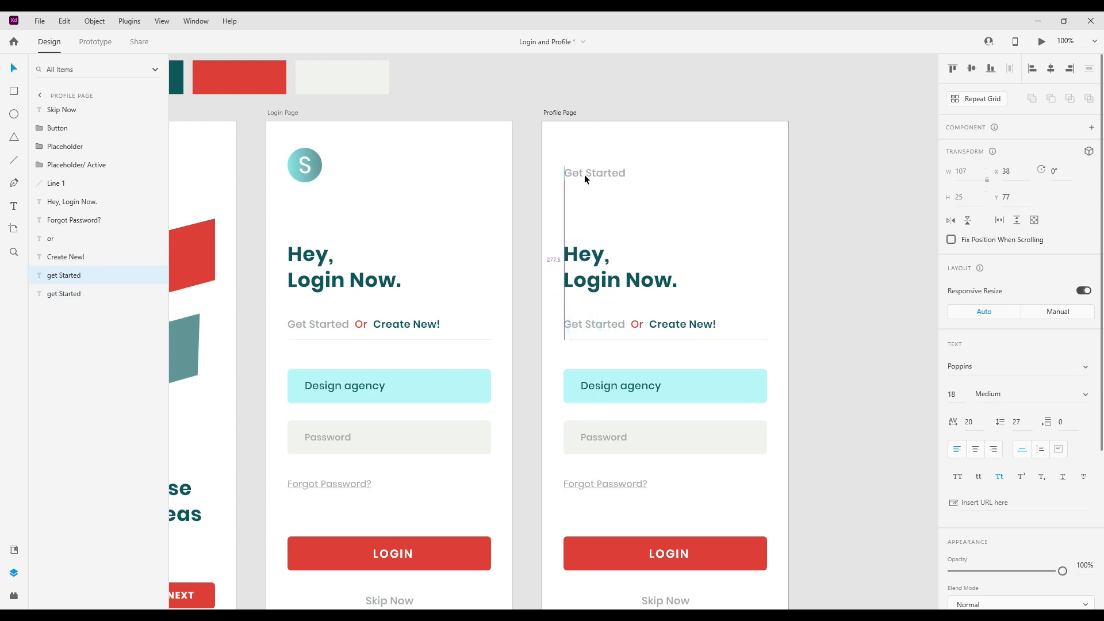
key("ctrl+z")
Copy the "Create New!" text to the upper left margin of the Profile Page at X 37, Y 52, and change it to "Back".
left_click(680, 323)
left_click_drag(680, 323, 608, 164)
key("ctrl+shift+apostrophe")
double_click(604, 165)
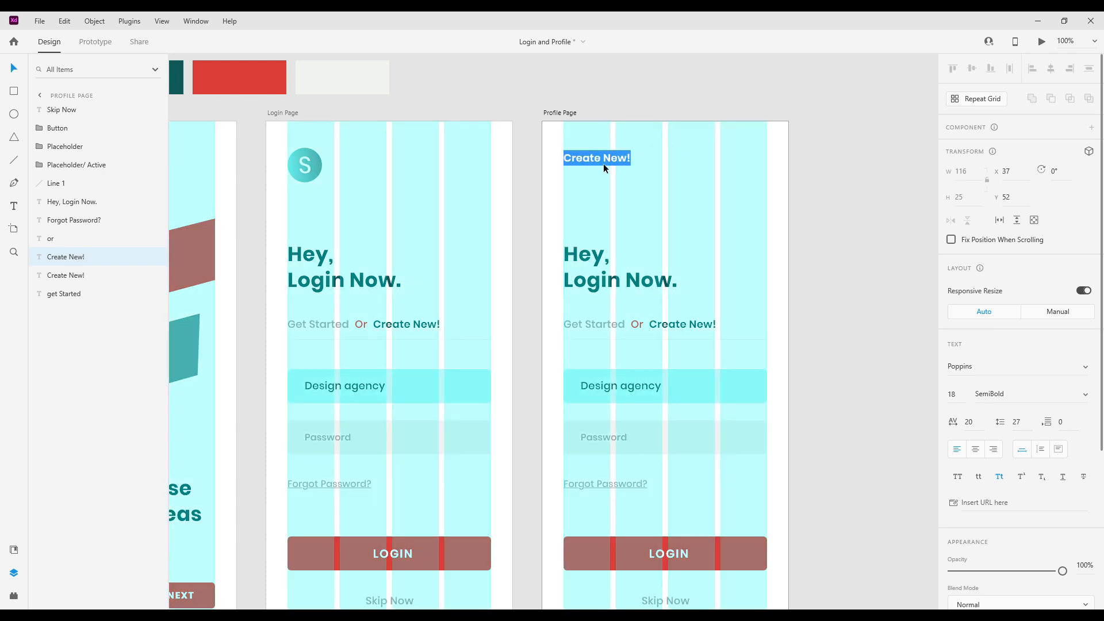
type("Back")
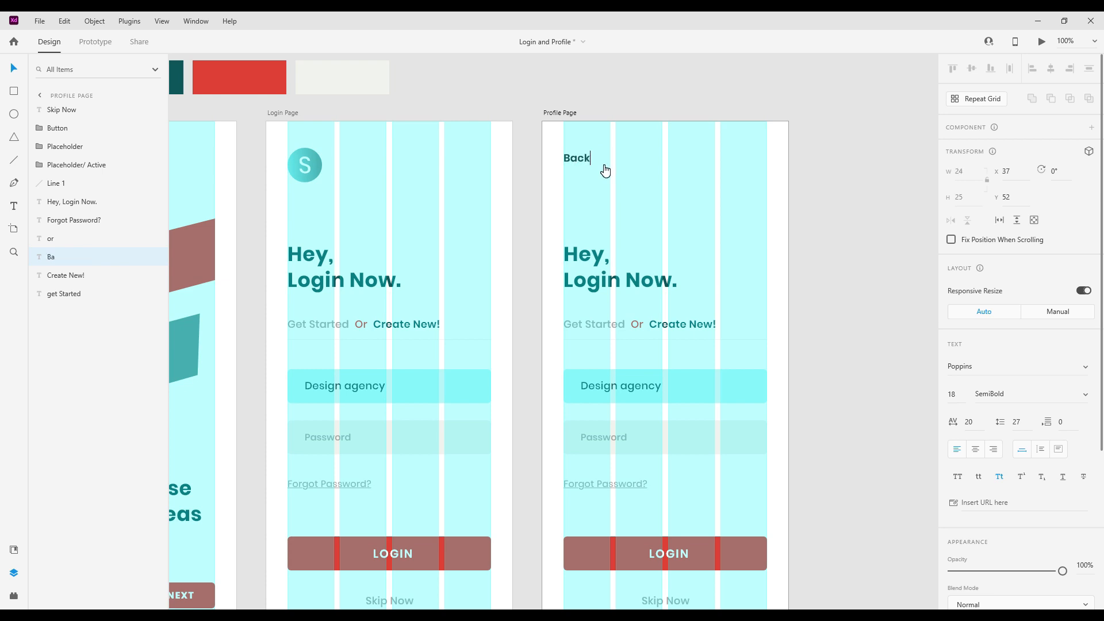
left_click(603, 180)
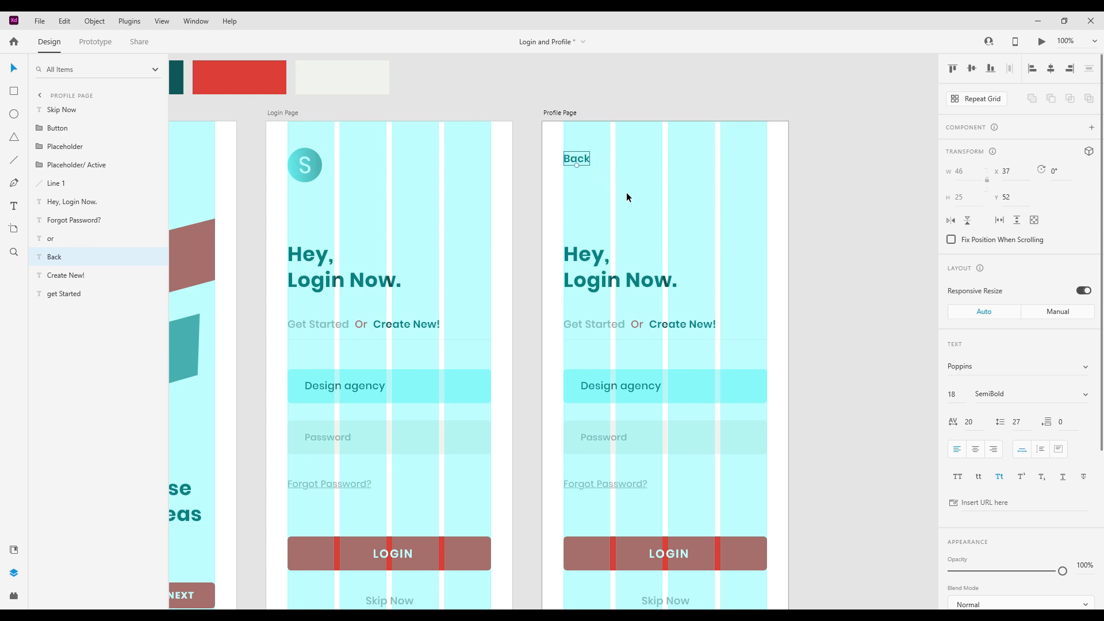
key("ctrl+shift+apostrophe")
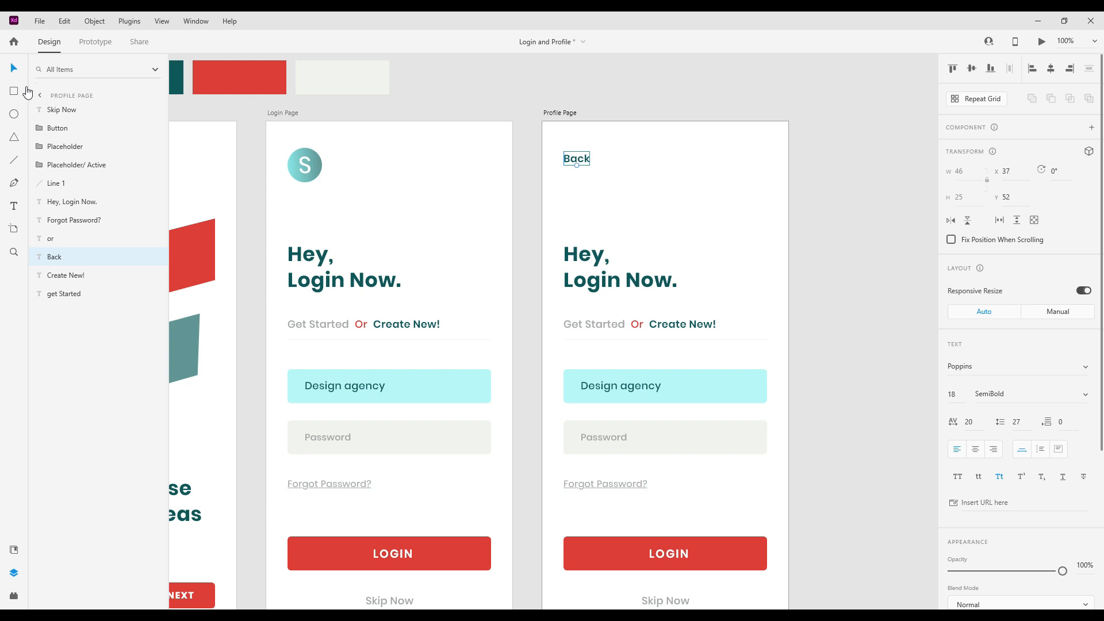
Draw a small circle level with the Back text on the Profile Page and set its size to 10 × 10.
left_click(13, 116)
left_click(706, 166)
left_click_drag(707, 166, 708, 165)
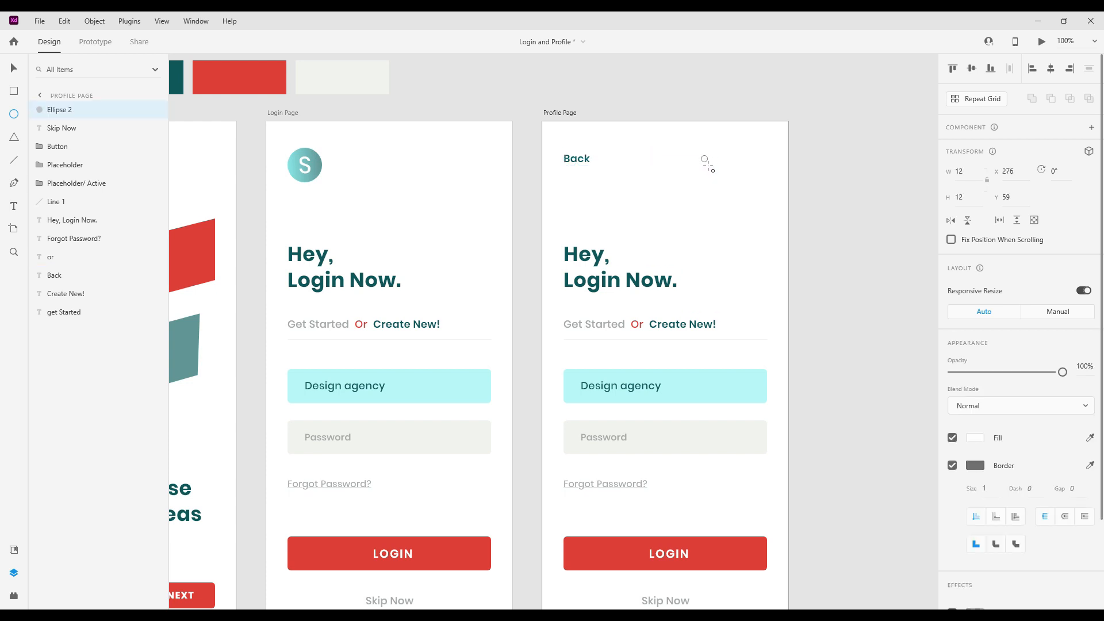
left_click(962, 172)
type("8")
key("Return")
left_click(969, 170)
type("10")
key("Return")
Remove the small circle's border and fill it with dark teal #10575A.
left_click(952, 466)
left_click(976, 437)
left_click(892, 513)
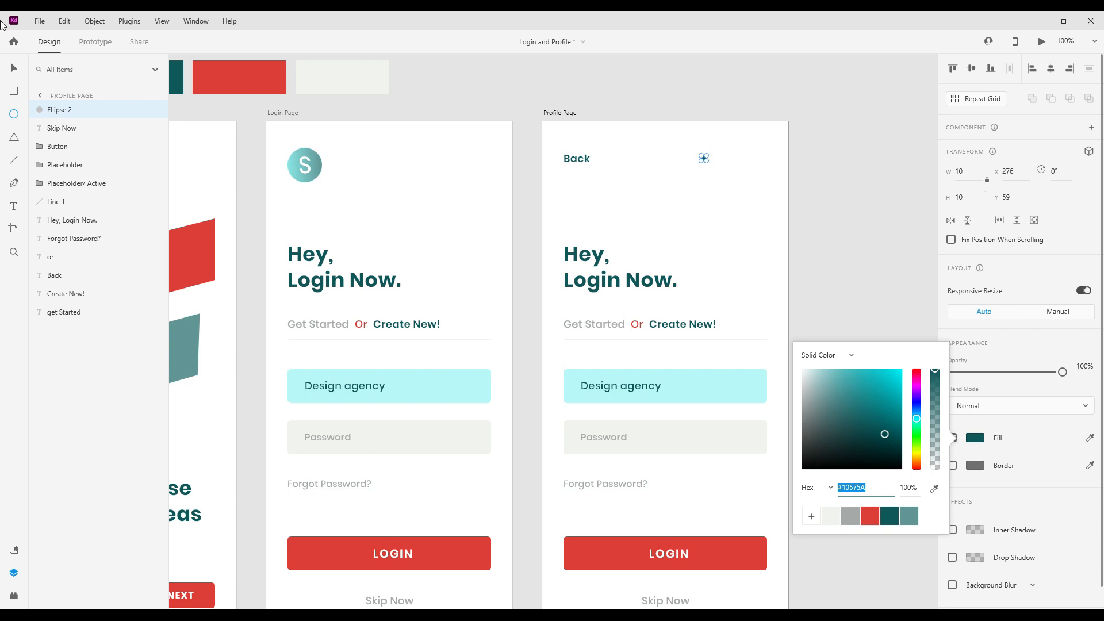
key("v")
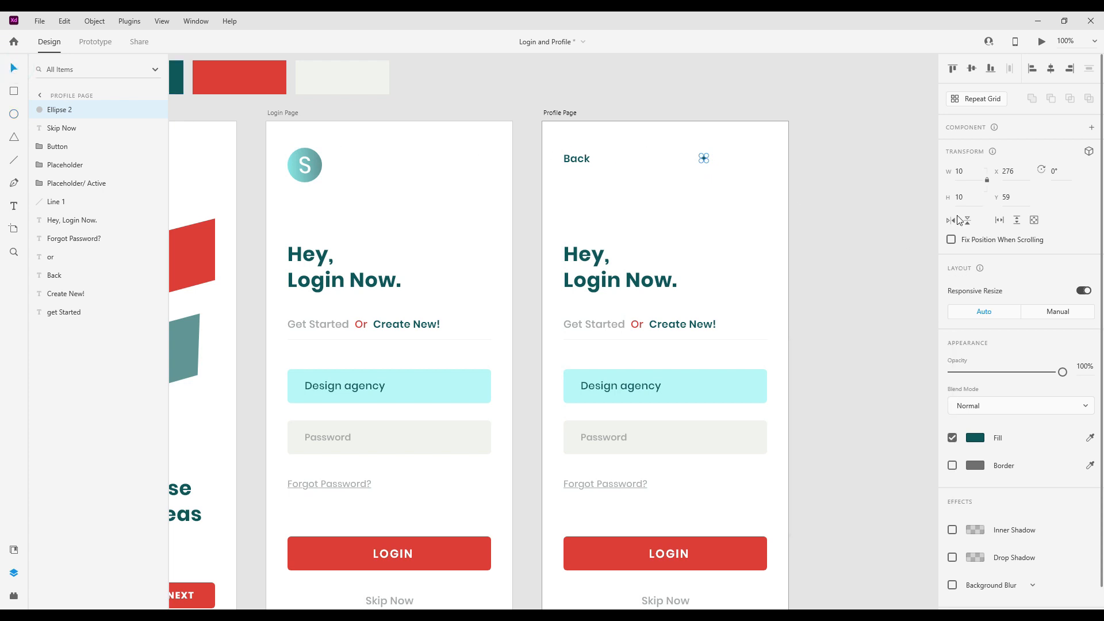
Turn the small circle into a repeat grid forming a horizontal row of three closely spaced dots.
left_click(966, 98)
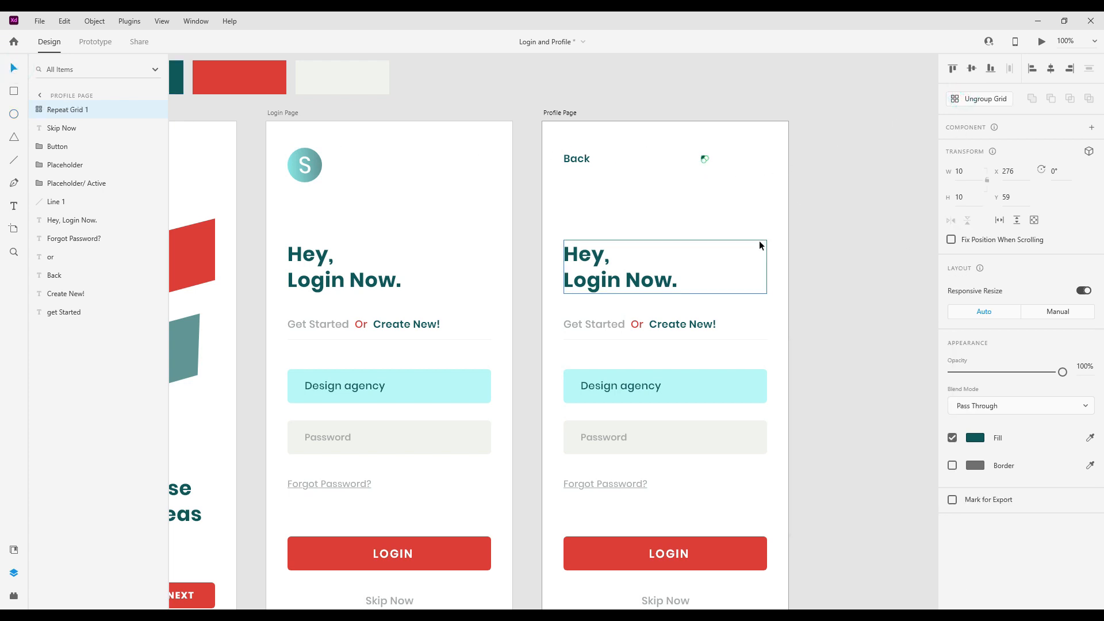
key("ctrl+plus")
left_click_drag(805, 109, 509, 487)
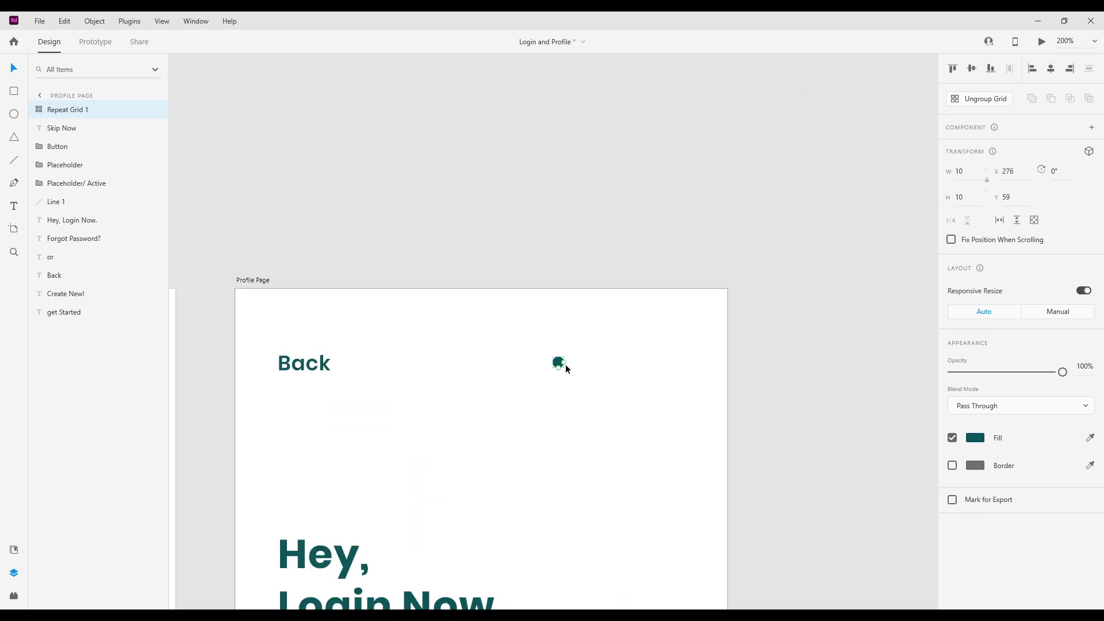
mouse_move(564, 363)
left_mouse_down()
mouse_move(638, 363)
mouse_move(582, 365)
left_mouse_up()
left_click(615, 411)
left_click_drag(556, 417, 672, 385)
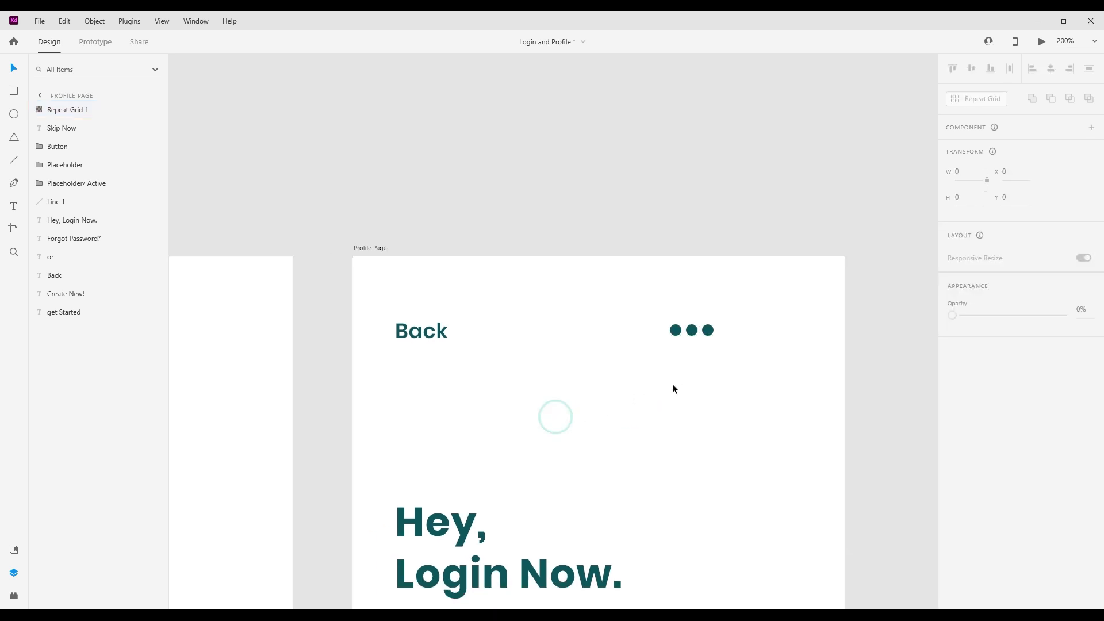
Set the size of the repeated dots to 8 × 8.
key("ctrl+plus")
key("ctrl+minus")
key("ctrl+minus")
key("ctrl+minus")
key("ctrl+minus")
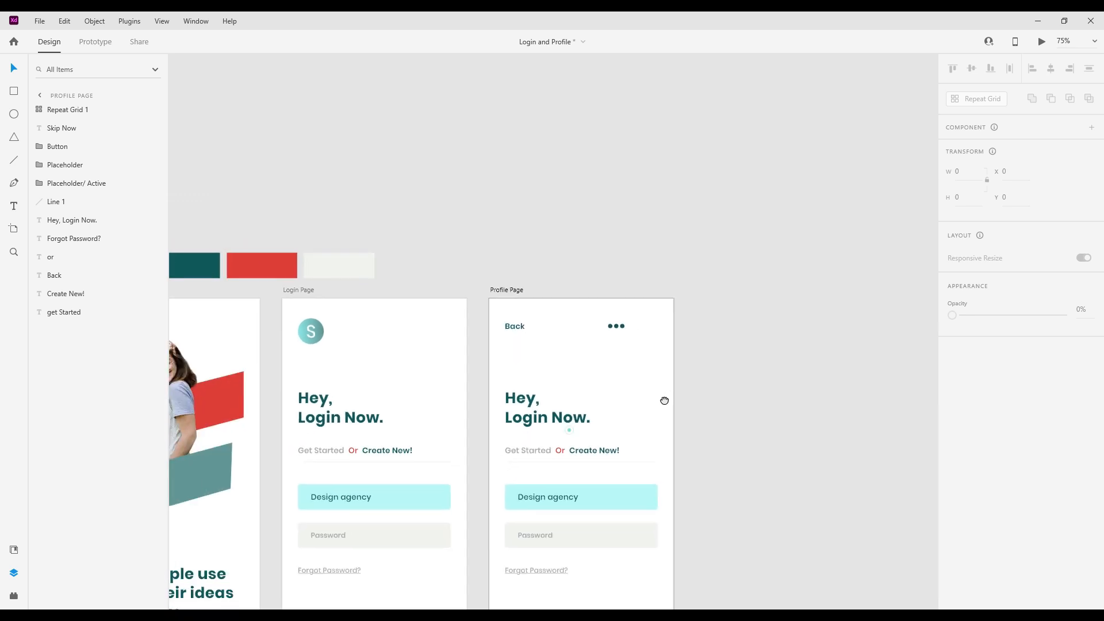
key("ctrl+plus")
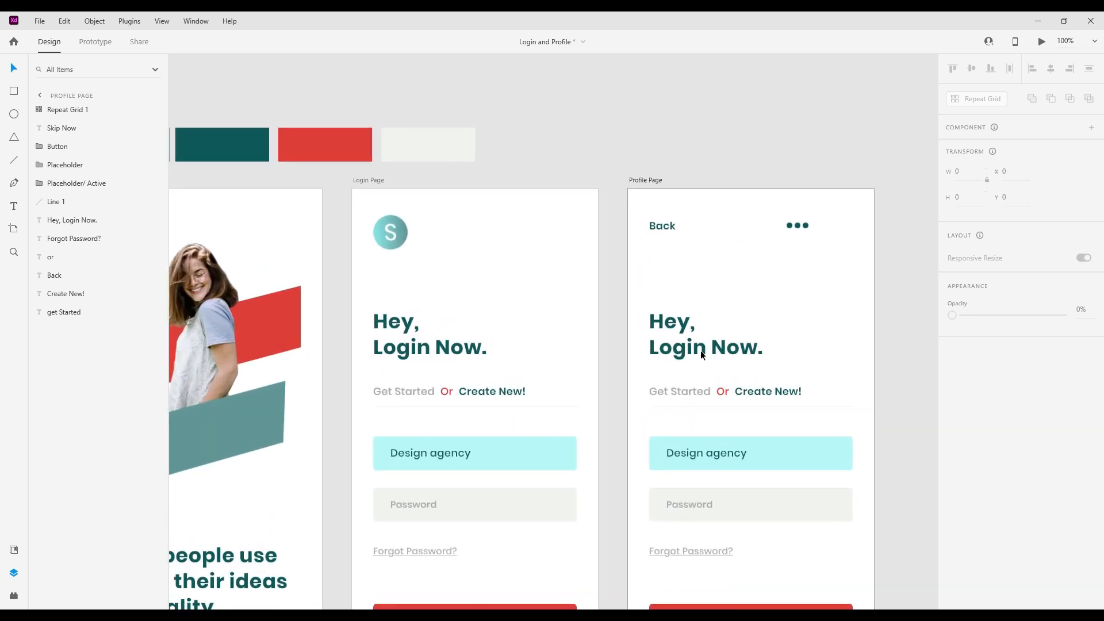
double_click(790, 224)
left_click(972, 172)
type("8")
key("Return")
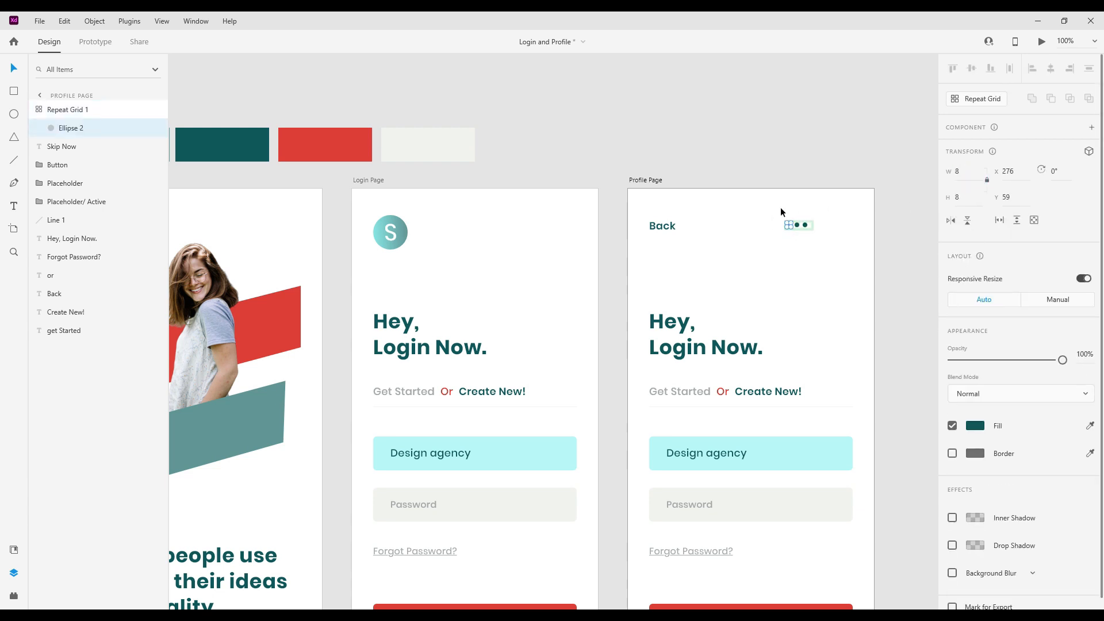
left_click(779, 255)
left_click(795, 225)
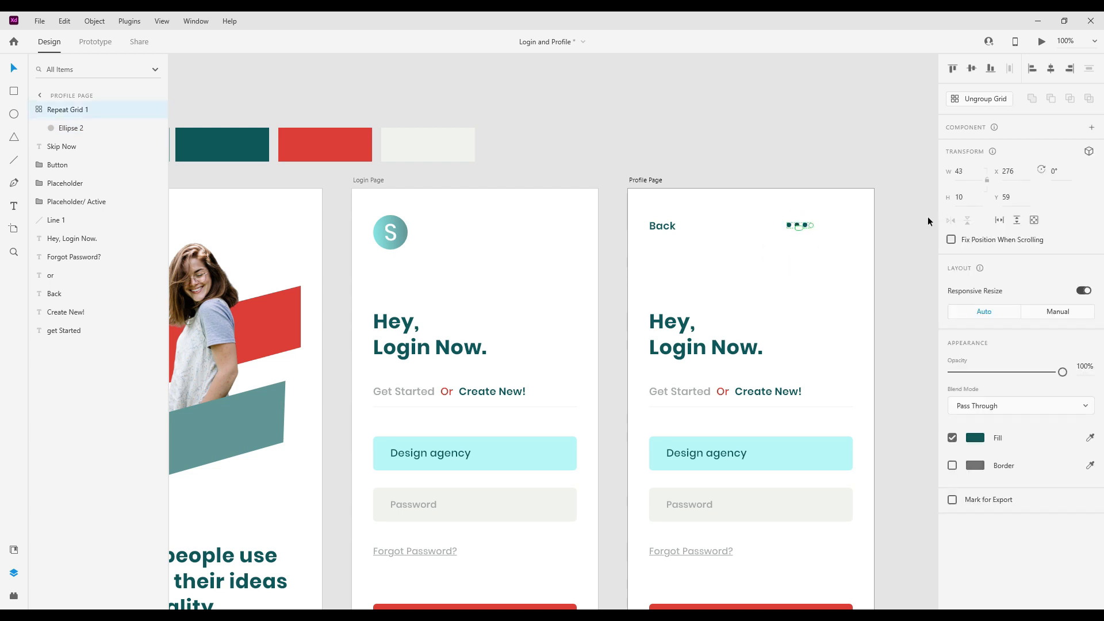
left_click(977, 99)
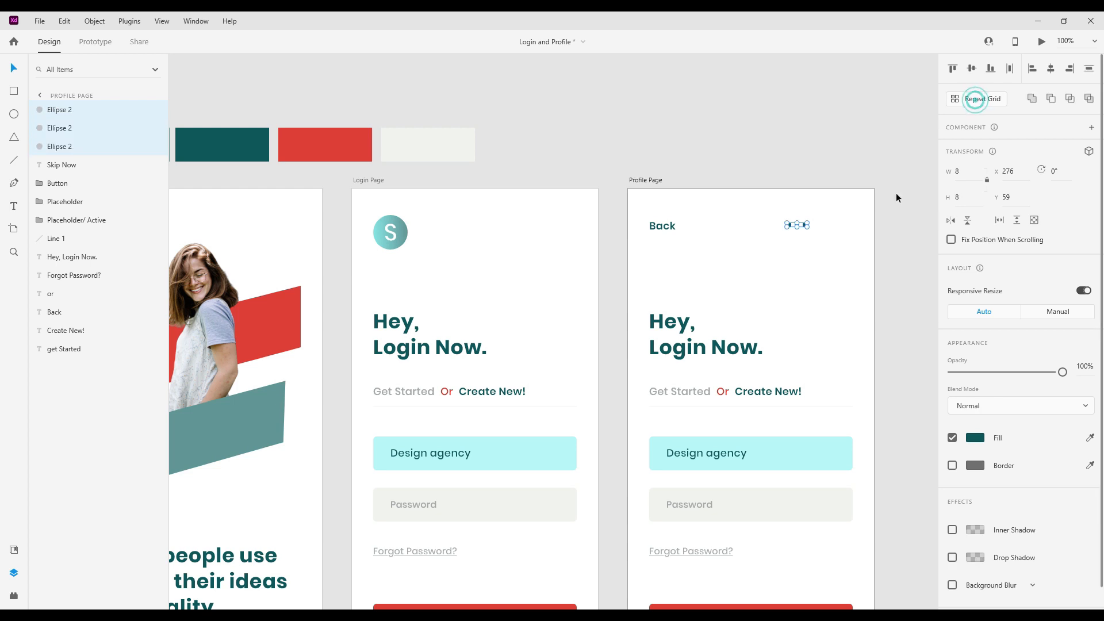
left_click(885, 276)
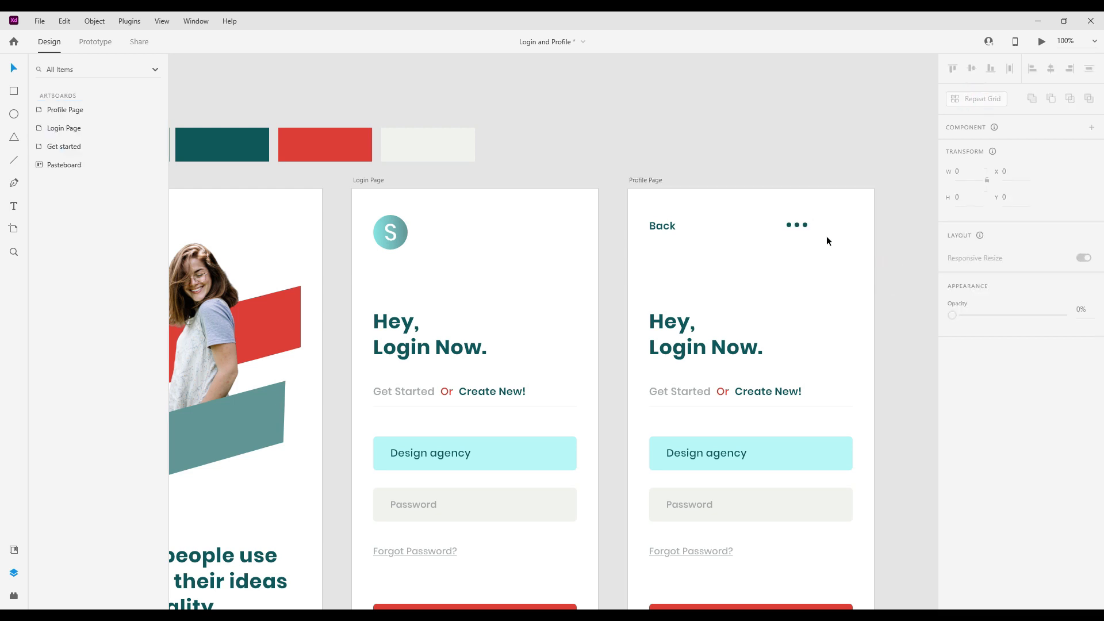
left_click(797, 224)
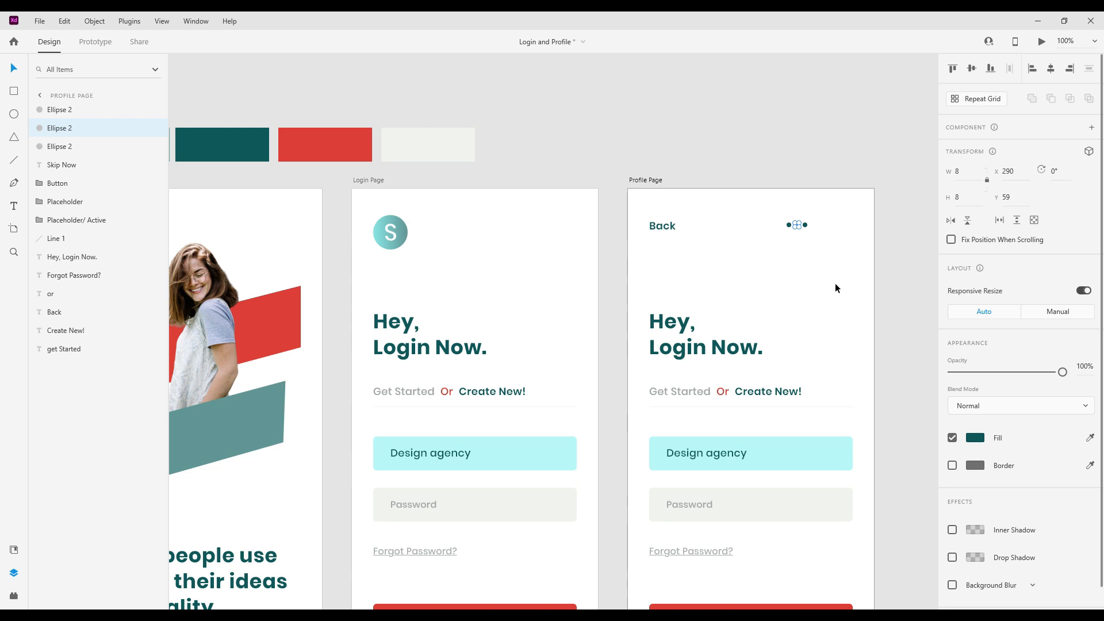
key("ctrl+z")
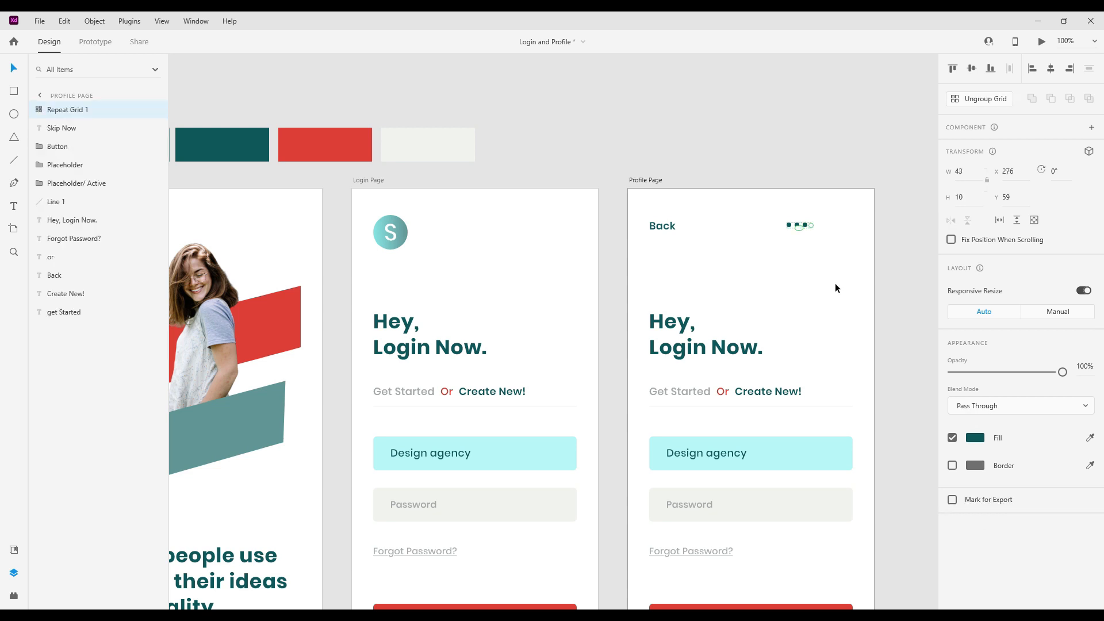
Tighten the horizontal spacing between the three dots in the repeat grid.
key("ctrl+plus")
key("ctrl+plus")
left_click_drag(846, 191, 412, 414)
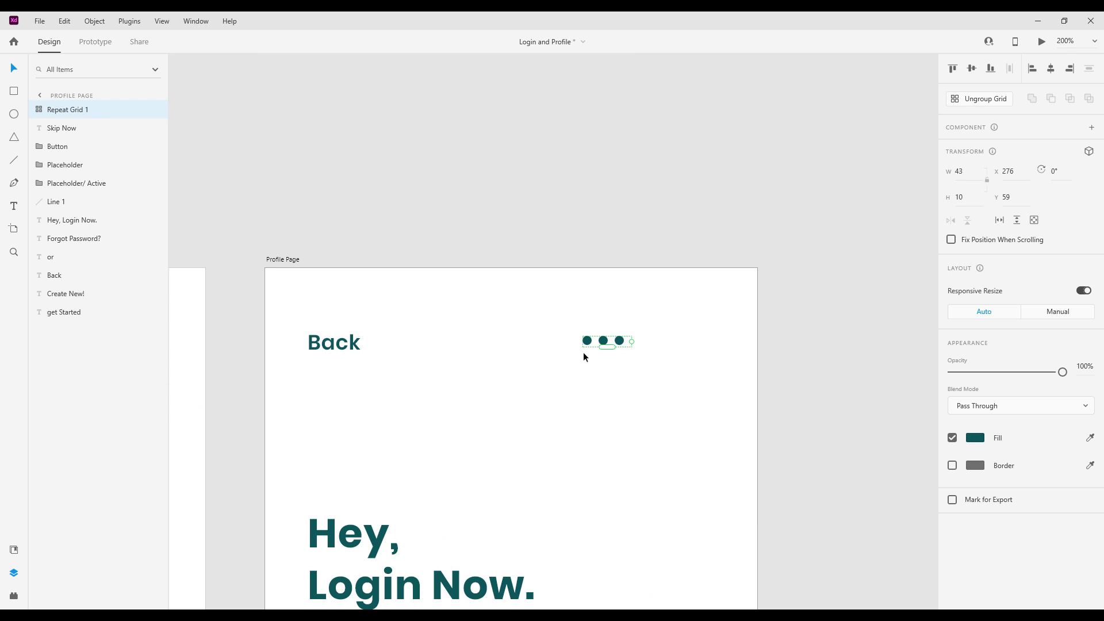
left_click_drag(597, 341, 594, 342)
left_click(618, 384)
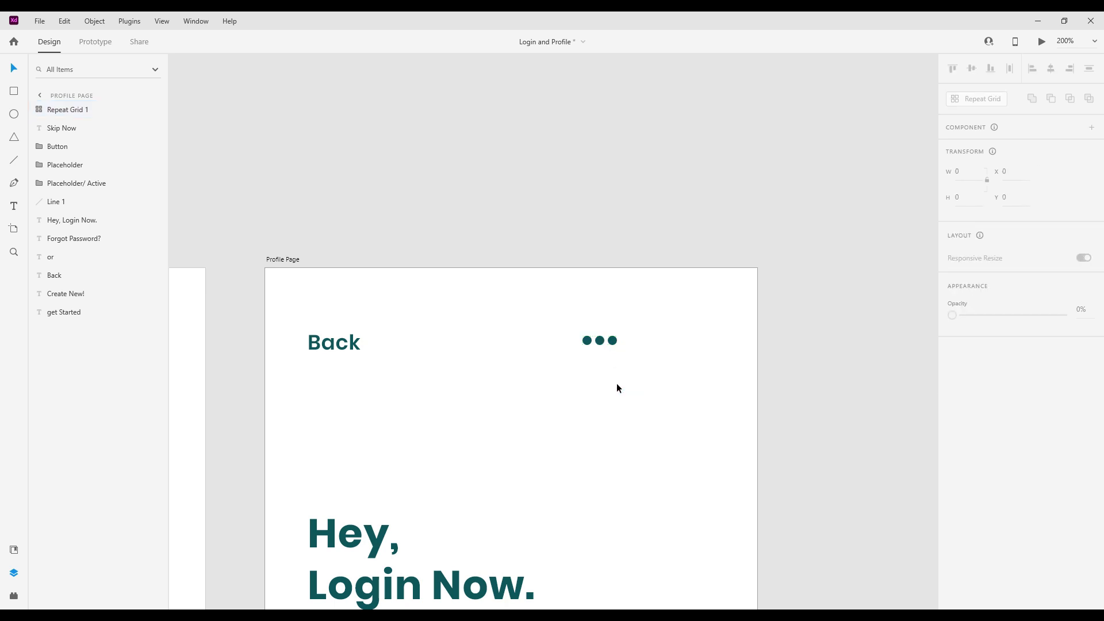
Ungroup the dots' repeat grid and move the three dots to the right edge of the Profile Page's last layout column.
key("ctrl+minus")
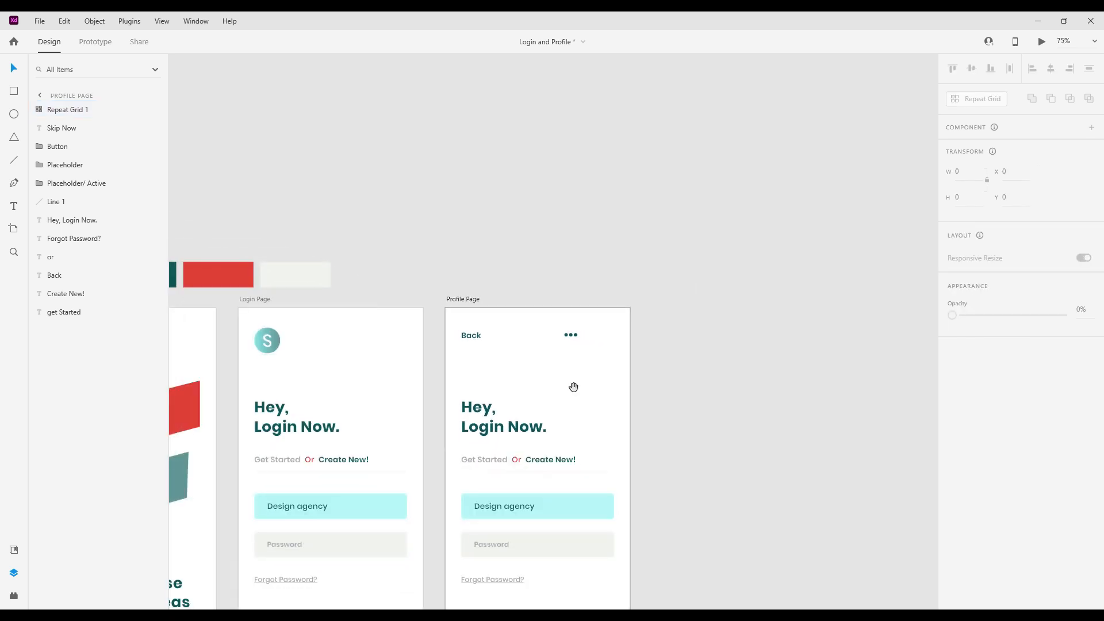
left_click_drag(545, 389, 672, 388)
key("ctrl+plus")
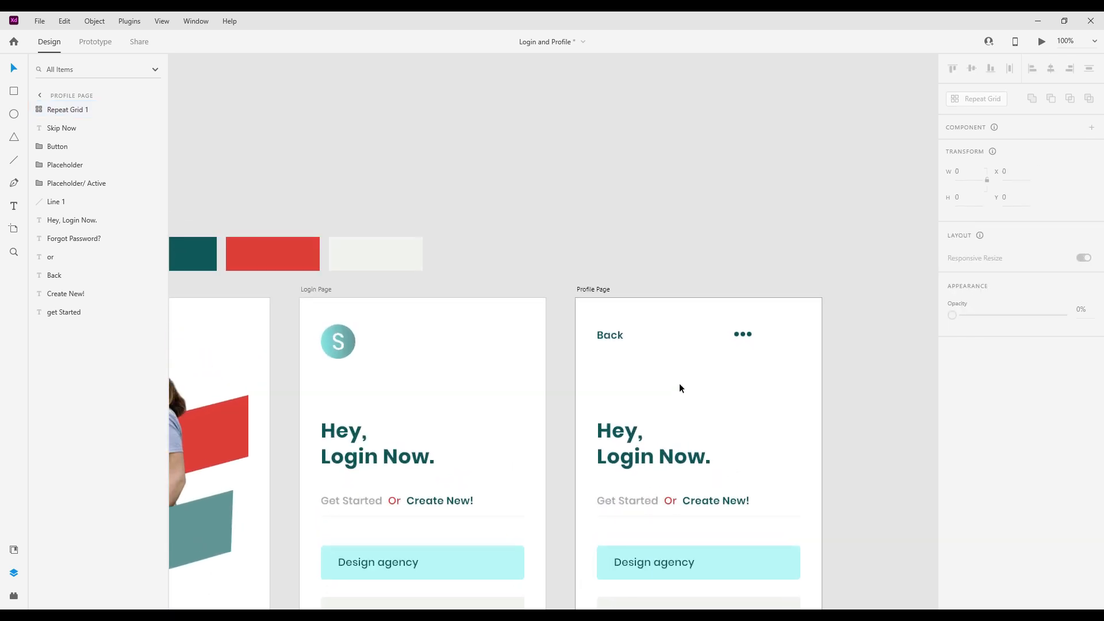
key("ctrl+shift+apostrophe")
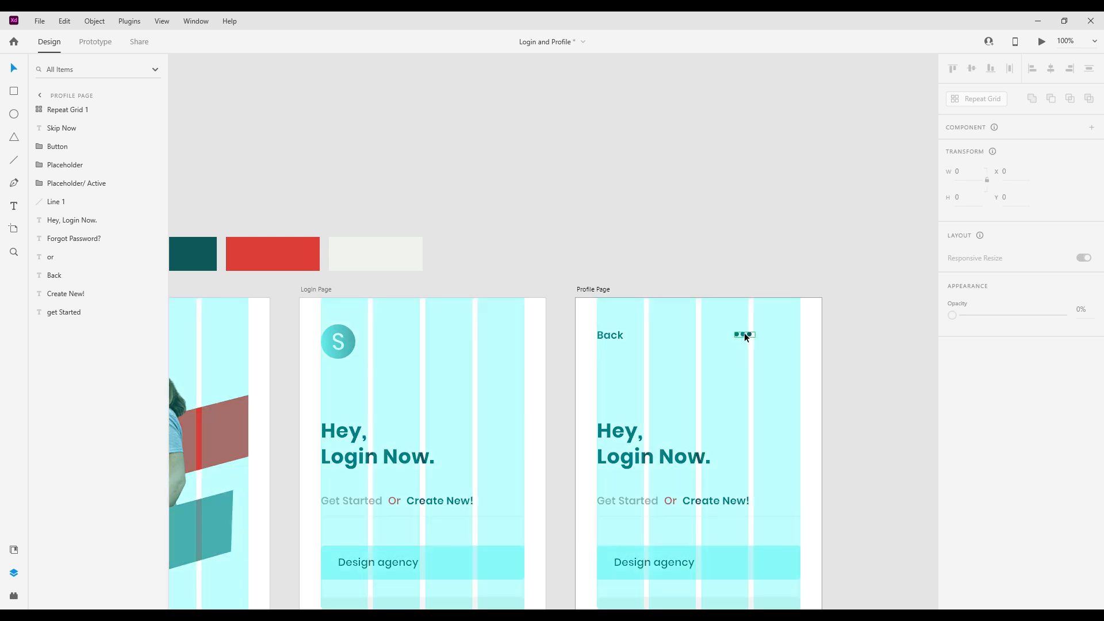
left_click(744, 333)
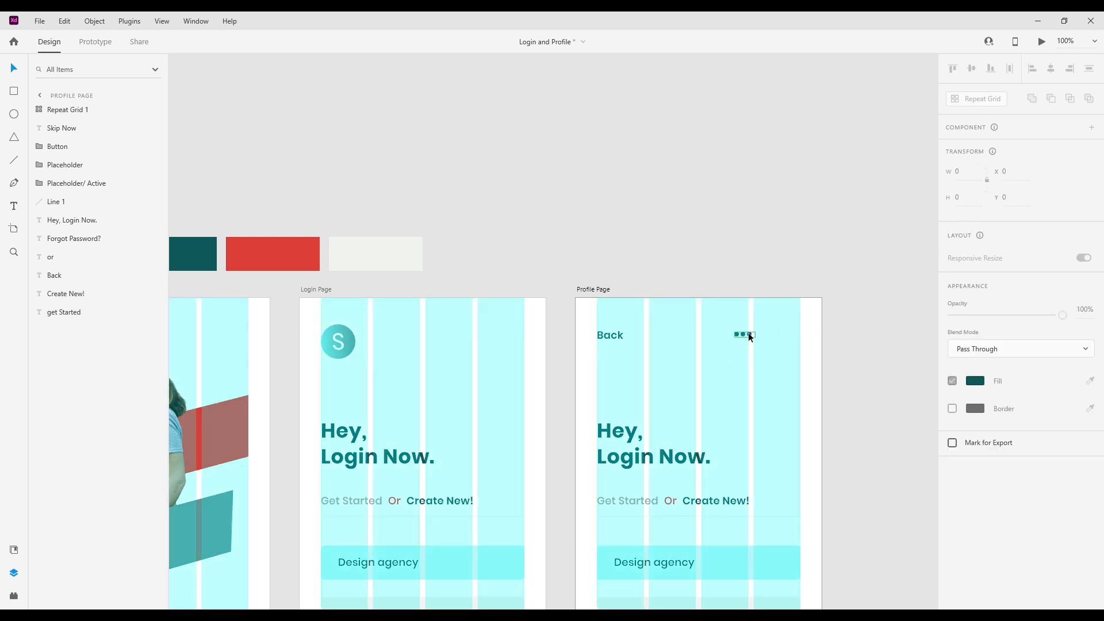
left_click(977, 98)
left_click(775, 379)
left_click_drag(725, 326, 795, 334)
left_click(858, 382)
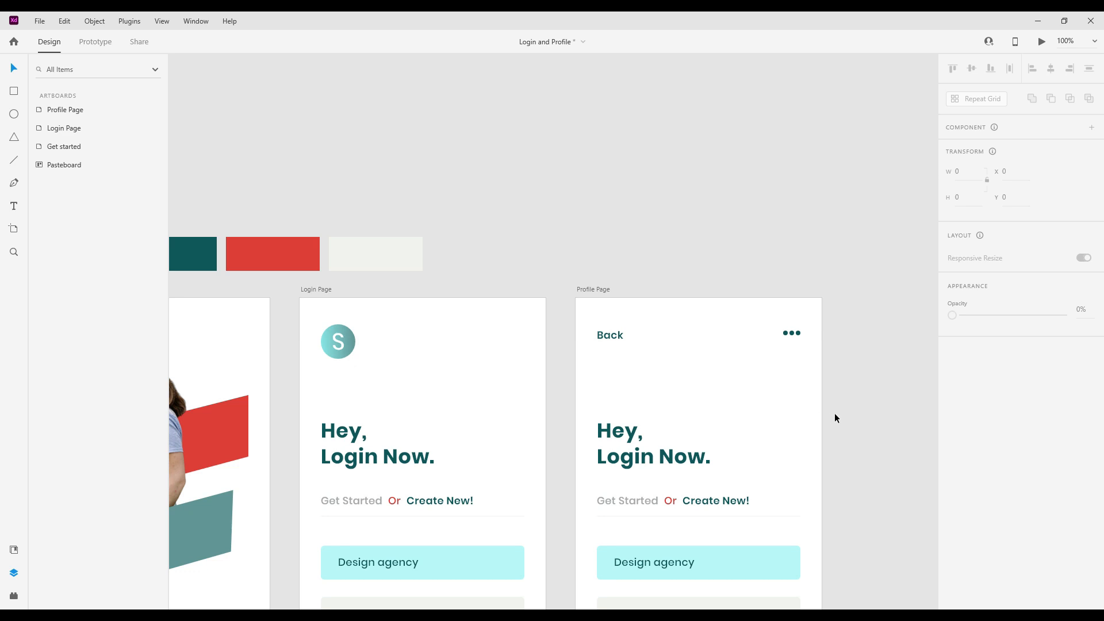
Delete the "Hey, Login Now." heading from the Profile Page artboard.
left_click_drag(760, 413, 761, 286)
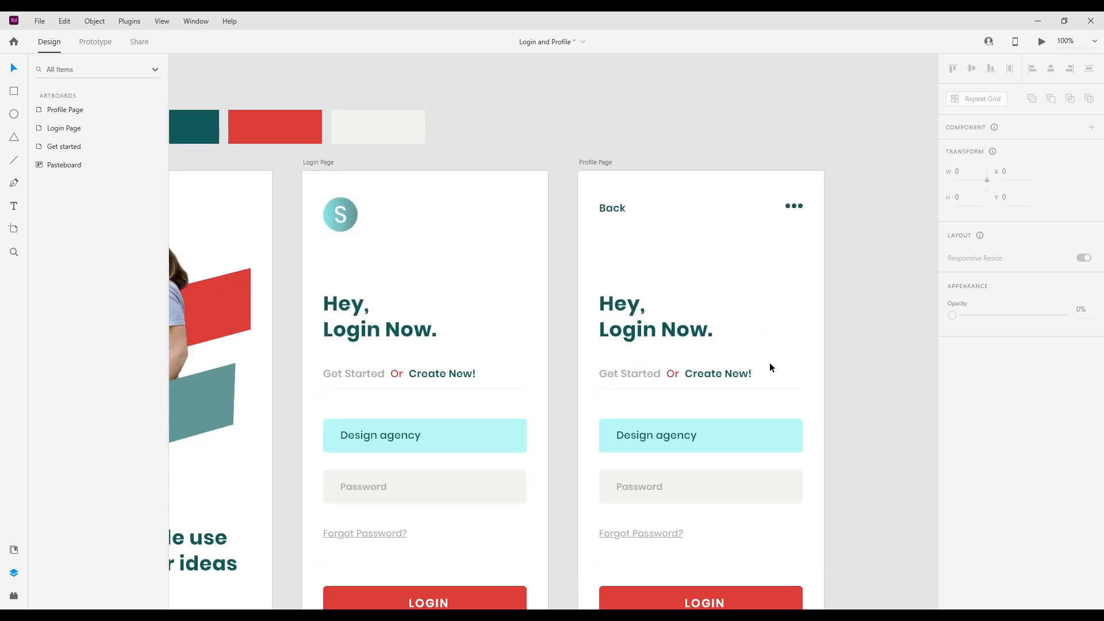
left_click_drag(709, 377, 671, 268)
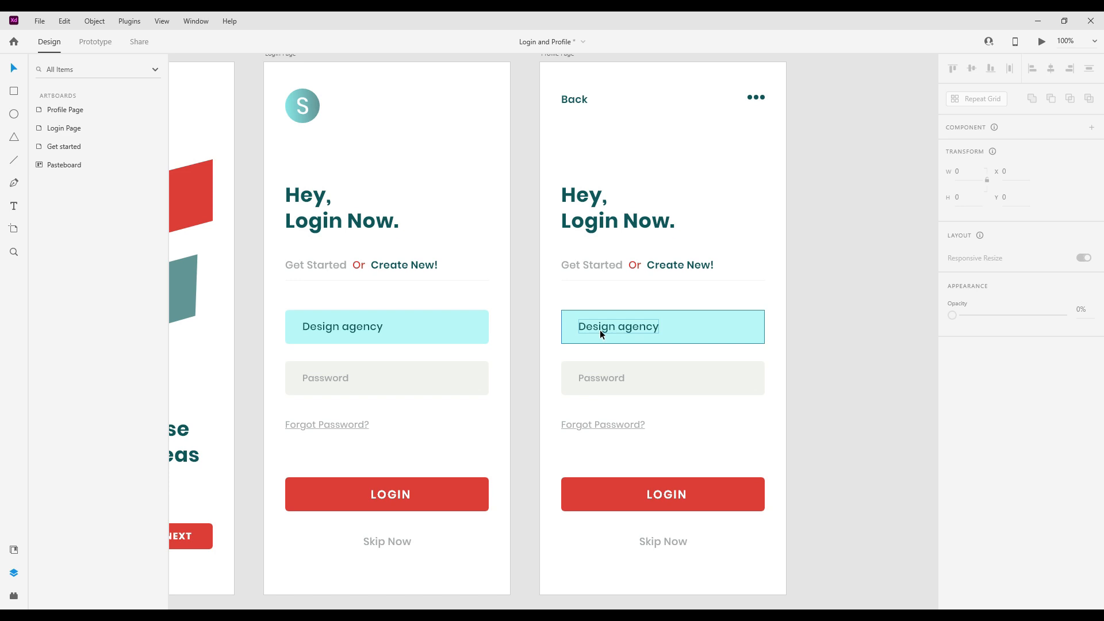
left_click(578, 214)
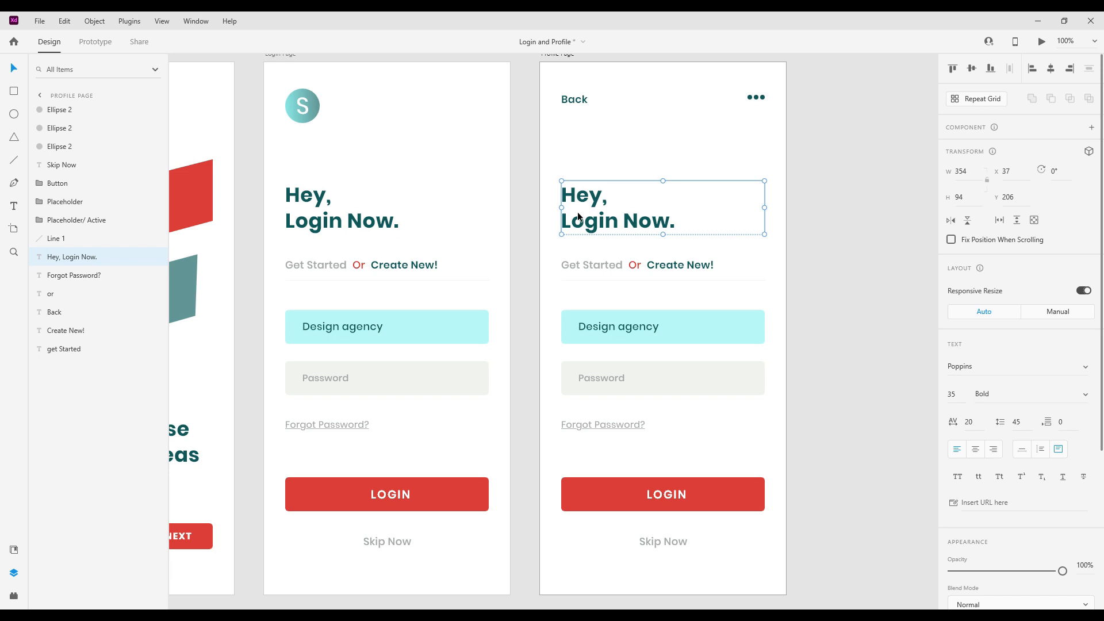
key("Delete")
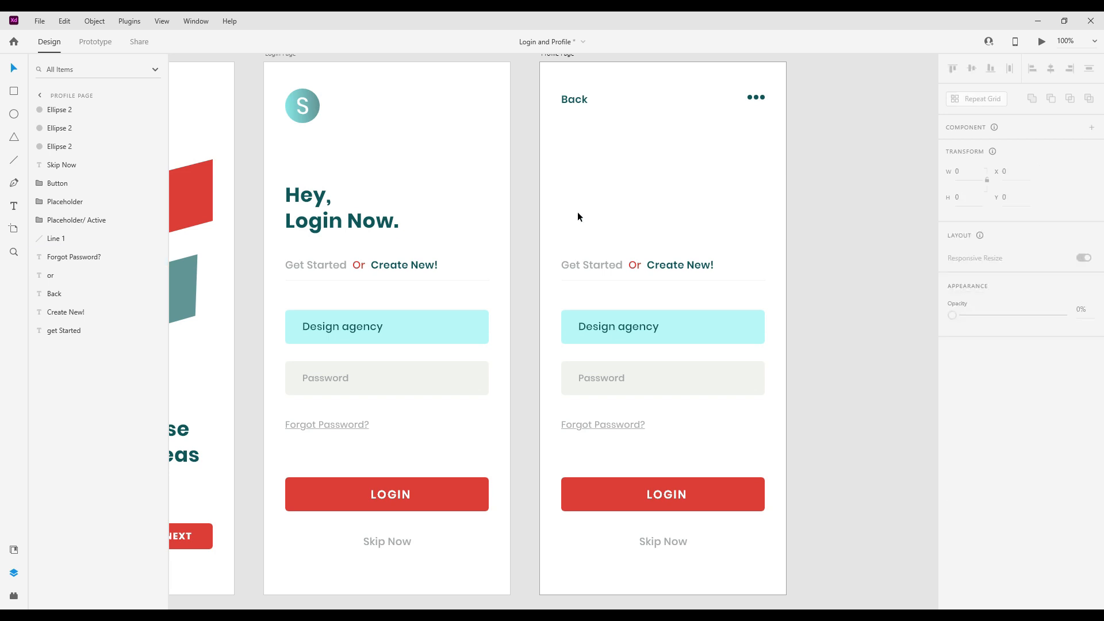
Move the Get Started line, both input fields and the Forgot Password link off the Profile Page onto the pasteboard beside it.
left_click_drag(564, 216, 708, 540)
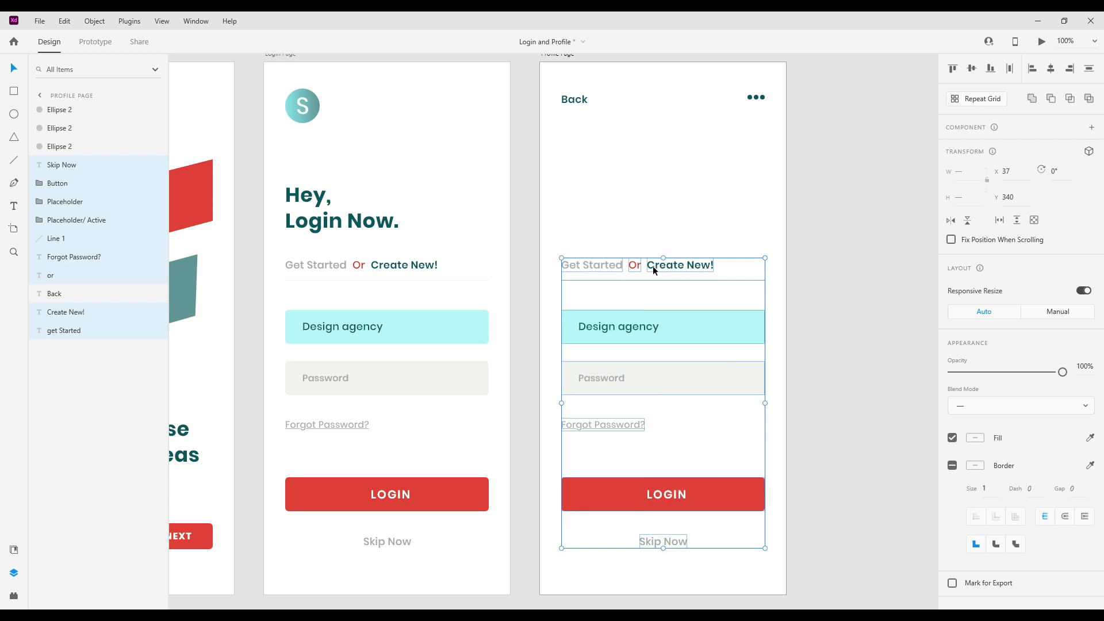
left_click(722, 353)
left_click_drag(630, 309, 675, 429)
left_click_drag(633, 268, 859, 244)
left_click(770, 455)
Copy the red slanted shape from the Get started artboard and paste it onto the Profile Page.
left_click_drag(492, 326, 592, 358)
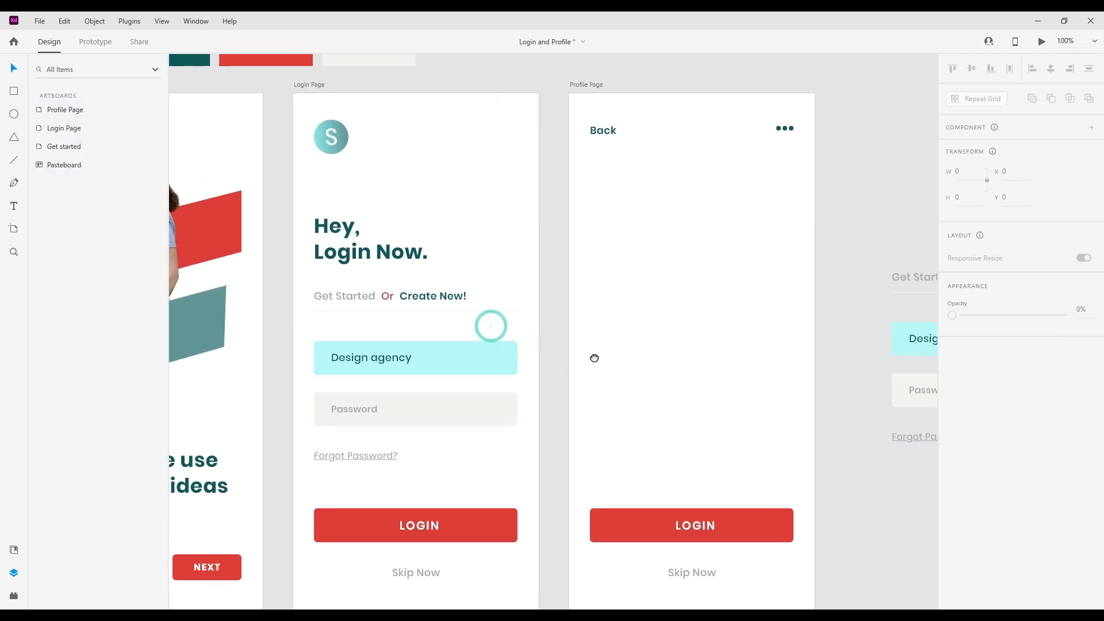
left_click_drag(468, 336, 563, 343)
left_click_drag(395, 343, 477, 353)
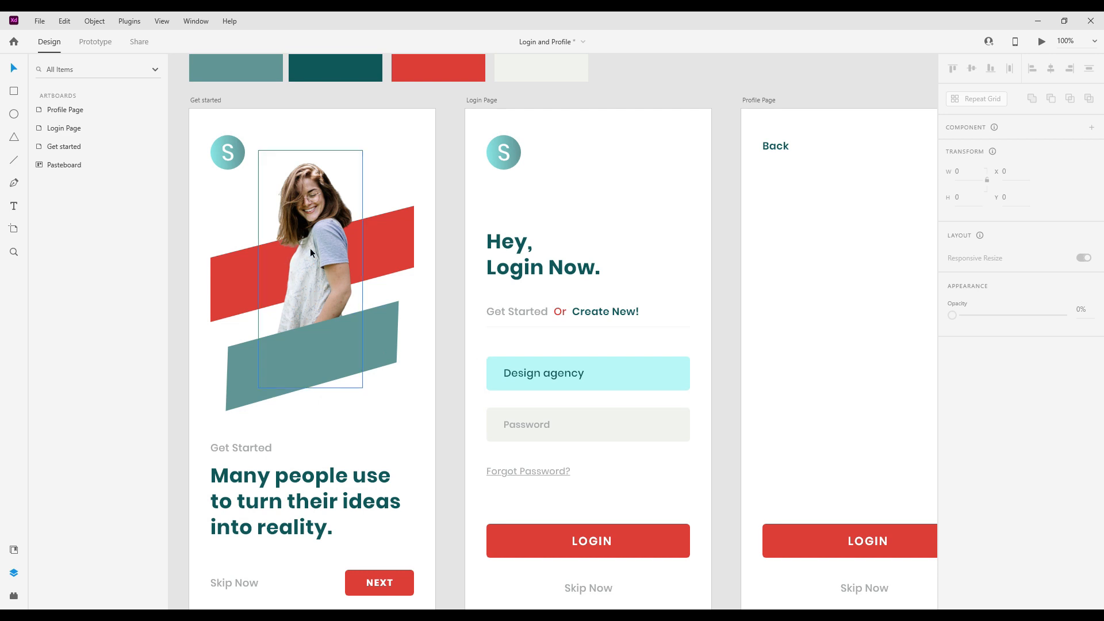
left_click(234, 275)
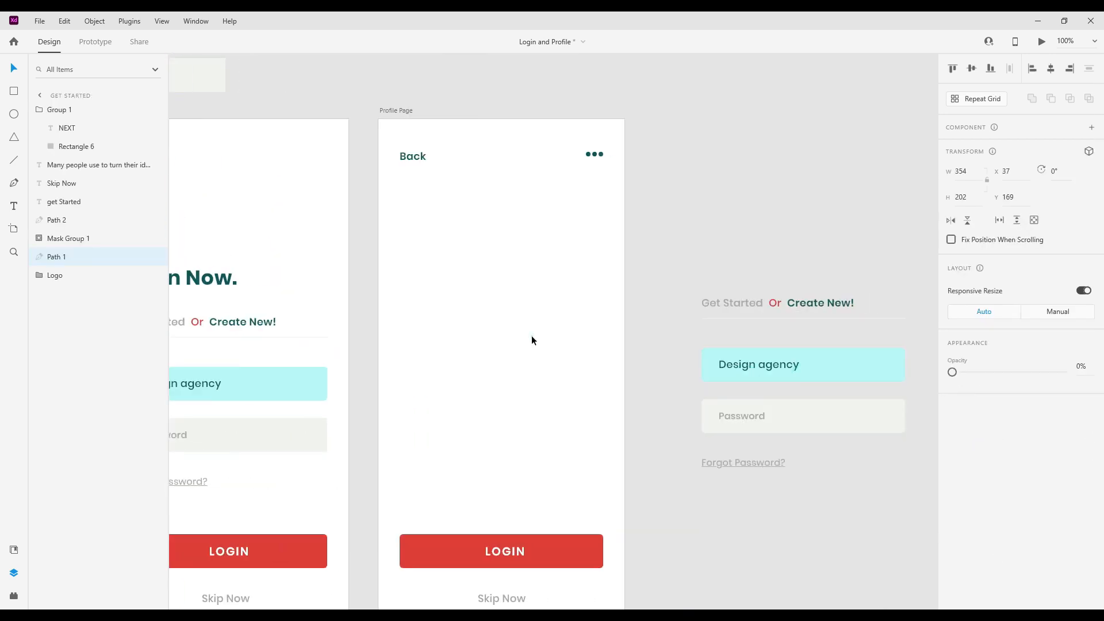
key("ctrl+v")
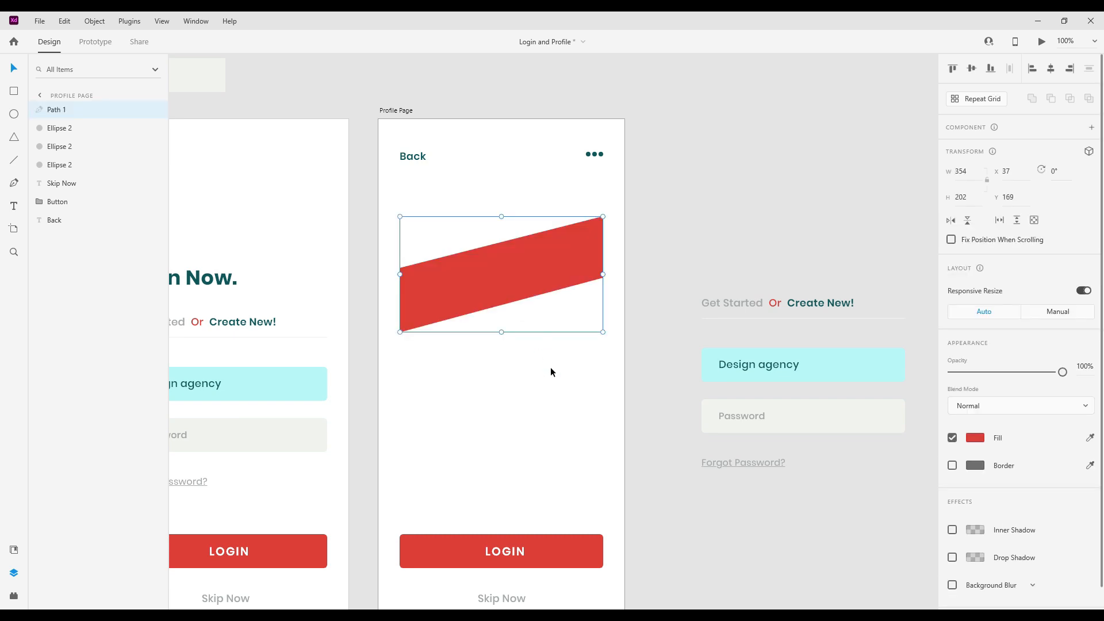
left_click(550, 372)
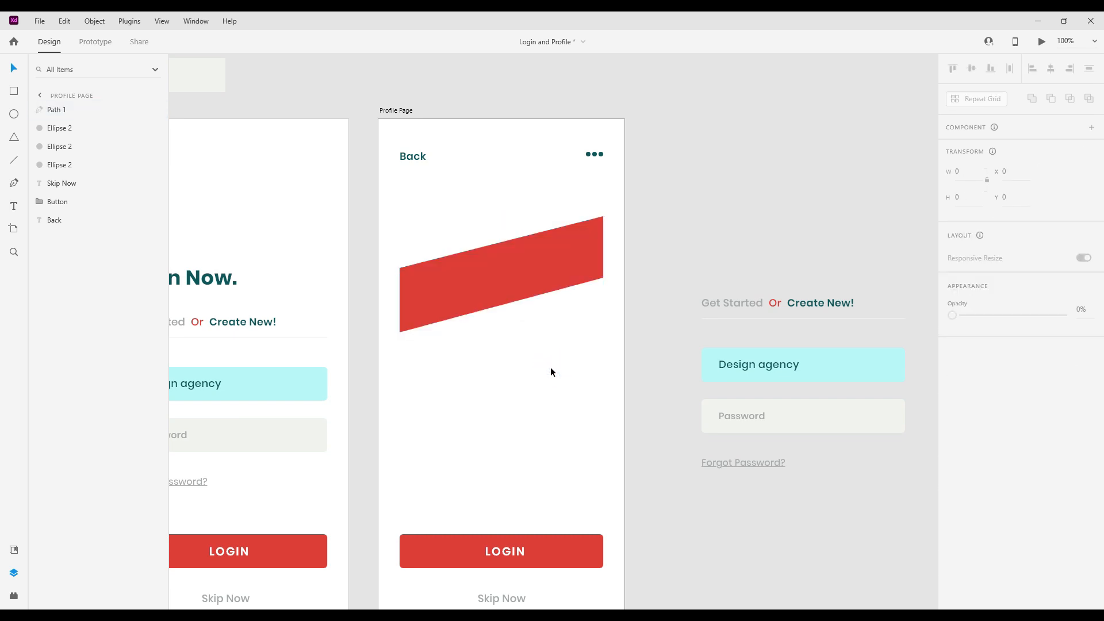
Raise the red slanted shape on the Profile Page to Y 119, keeping it at X 37.
left_click_drag(391, 348, 483, 345)
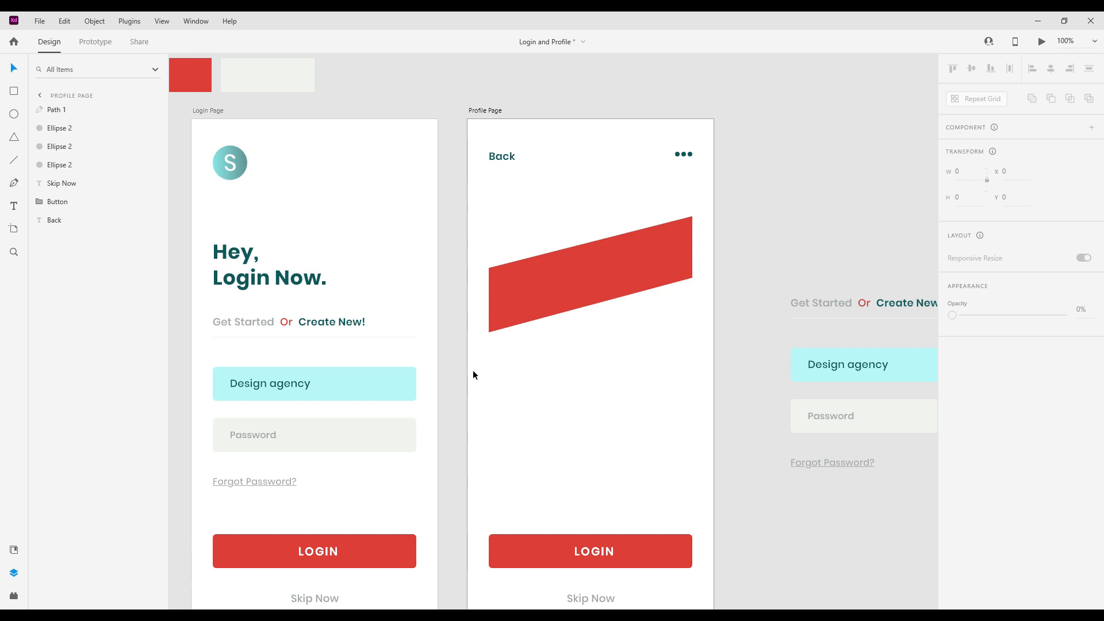
left_click(519, 318)
left_click_drag(519, 318, 519, 314)
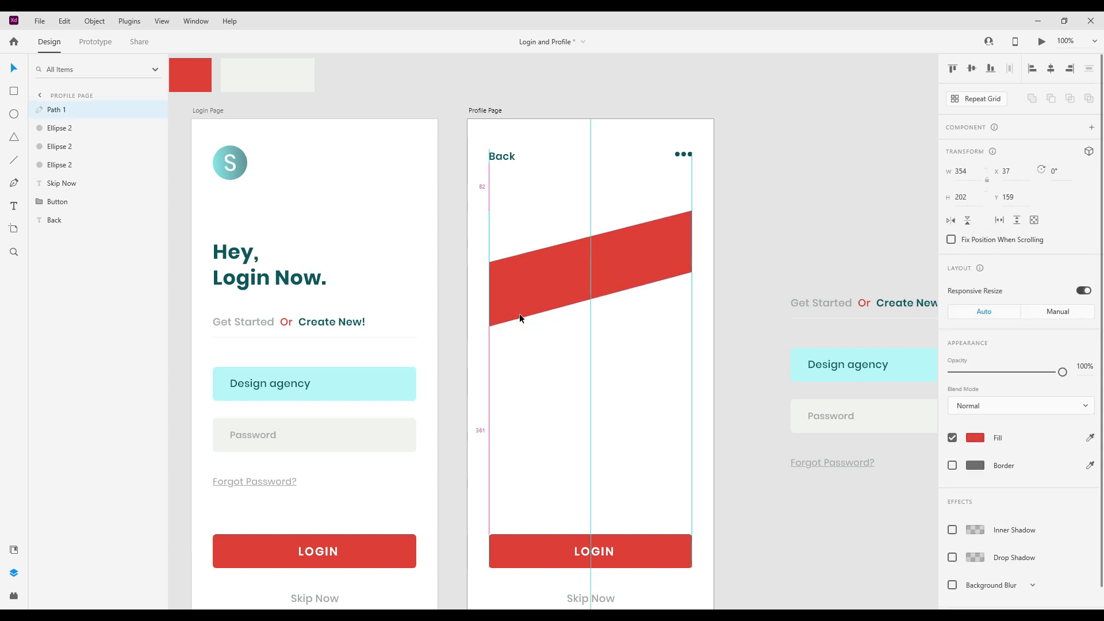
key("shift+Up")
key("shift+Up")
key("shift+Up")
key("shift+Up")
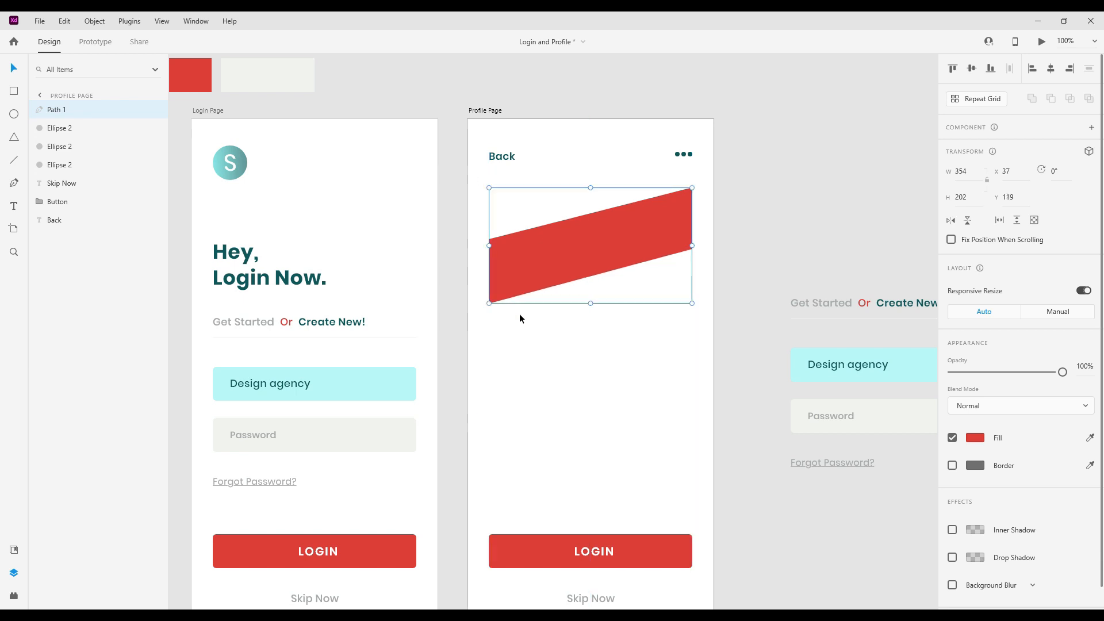
left_click(592, 375)
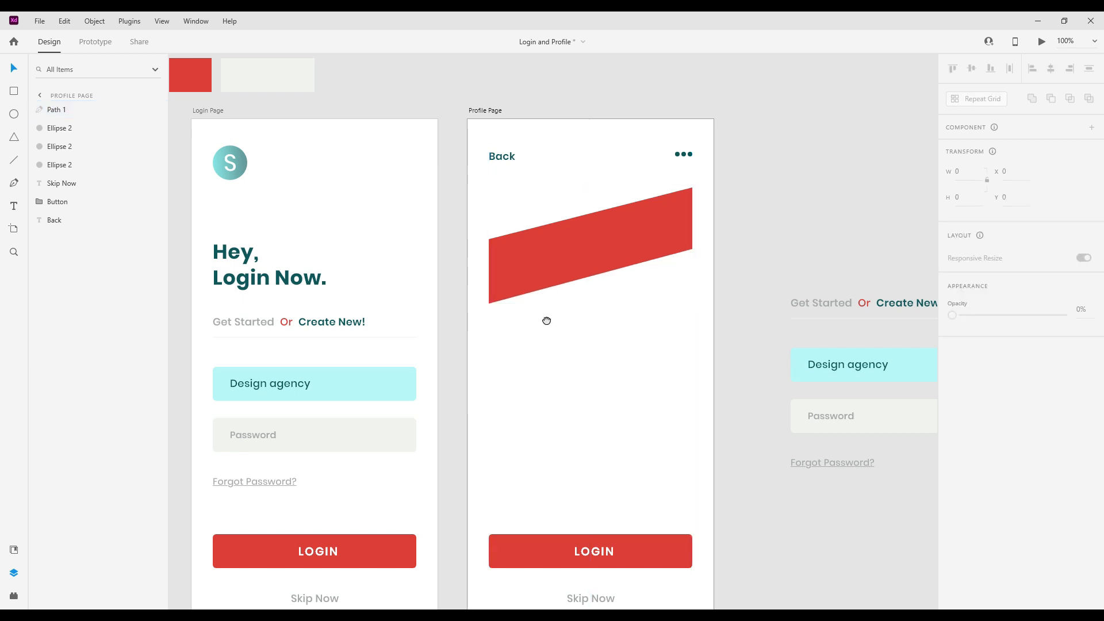
Draw a square of about 136 × 136 over the red shape and centre it horizontally on the Profile Page at Y 185.
left_click_drag(546, 320, 626, 380)
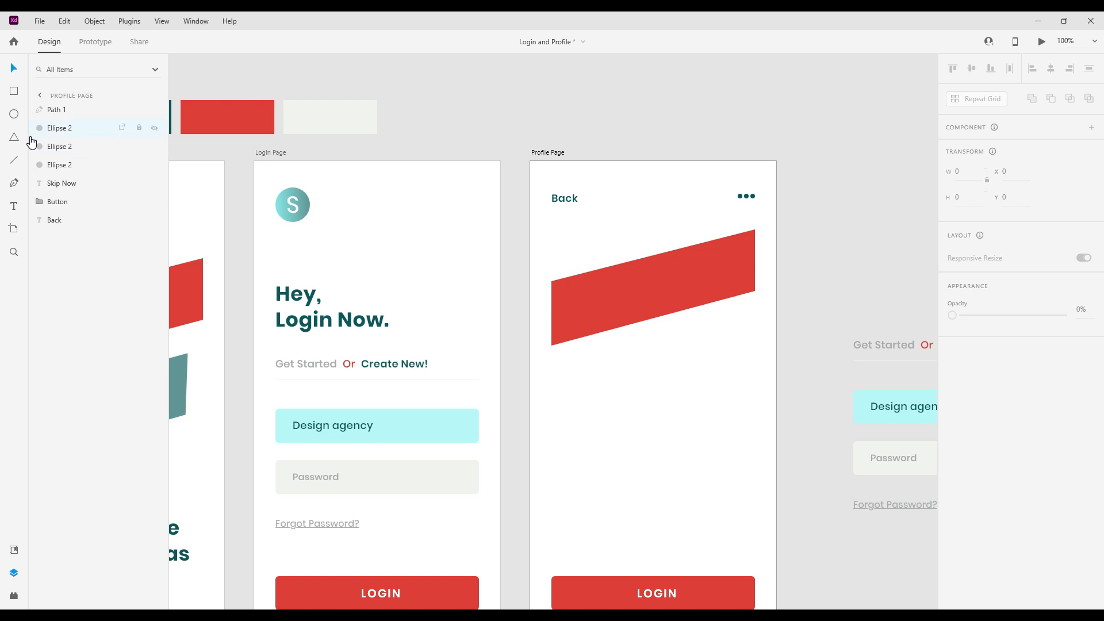
left_click_drag(411, 386, 539, 371)
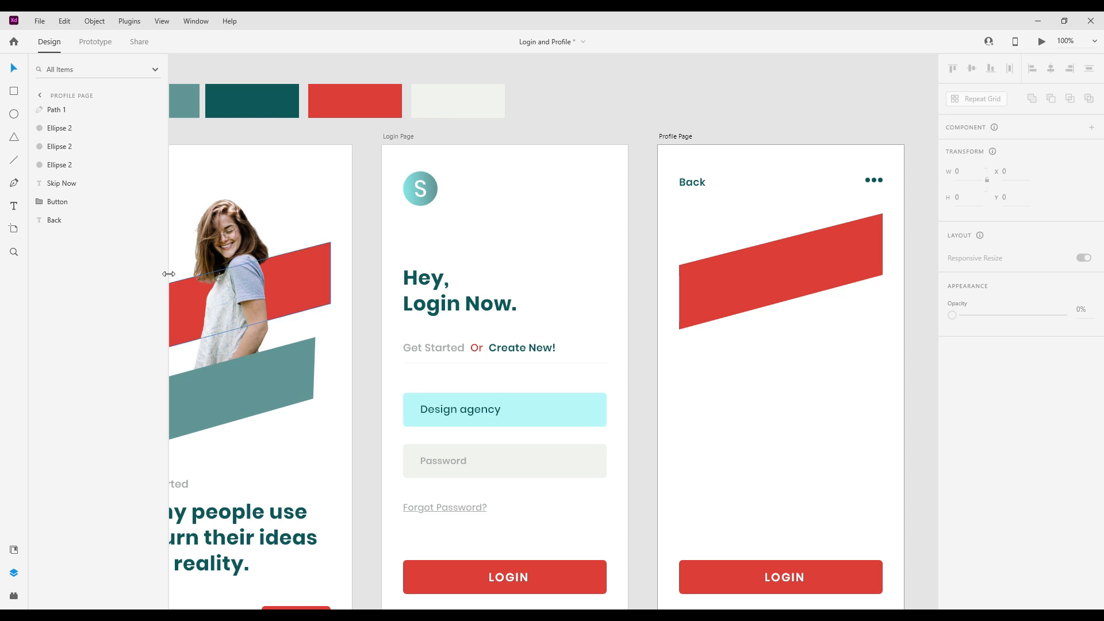
left_click(13, 90)
left_click_drag(765, 274, 803, 312)
scroll(729, 288, "right", 4)
left_click_drag(668, 266, 691, 292)
key("Delete")
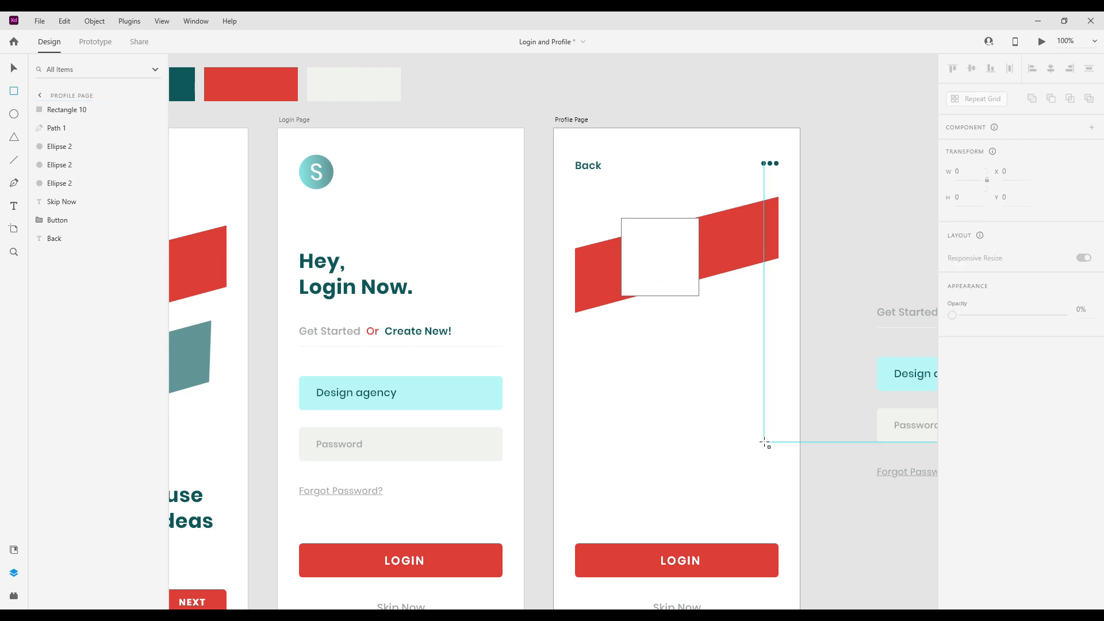
left_click(14, 68)
left_click_drag(669, 270, 682, 283)
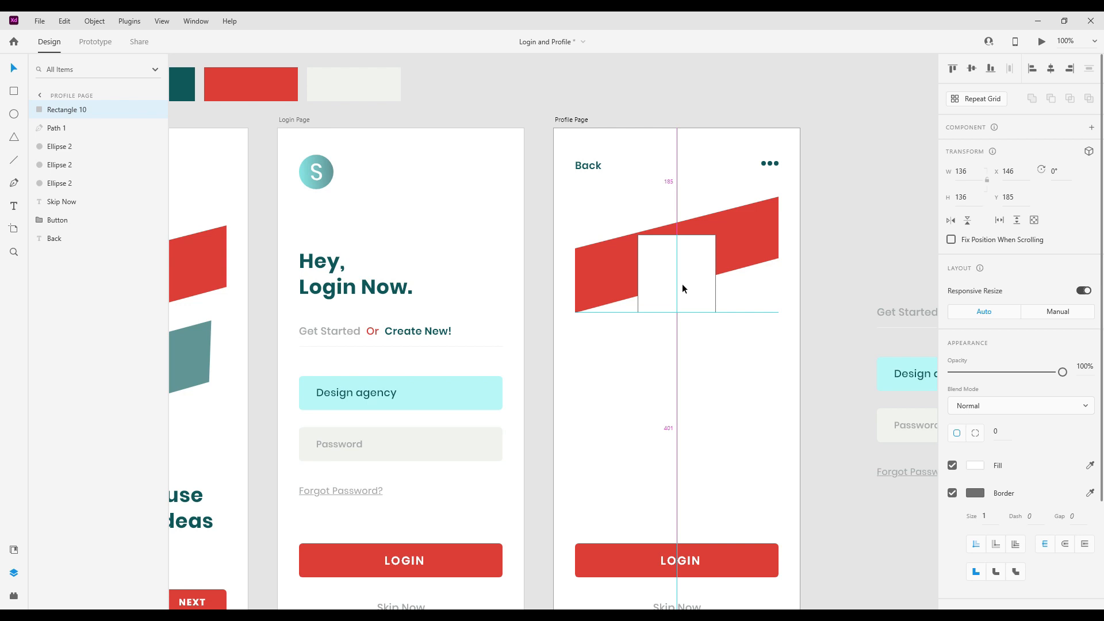
Round the square's corners to a radius of 10 and remove its border.
mouse_move(708, 305)
left_mouse_down()
mouse_move(692, 296)
mouse_move(708, 314)
left_mouse_up()
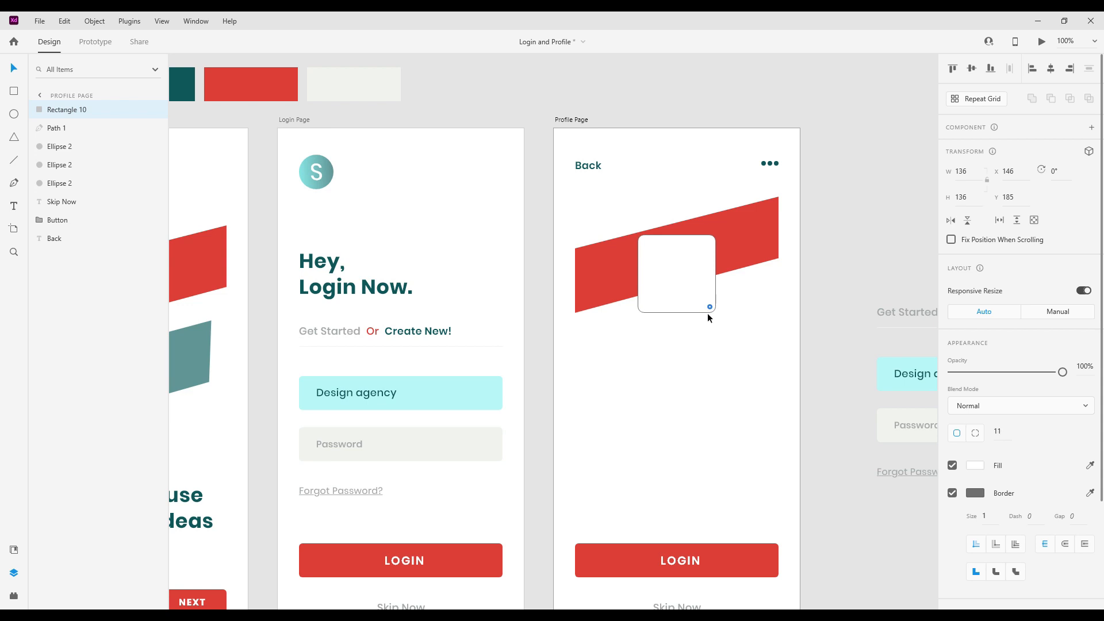
left_click(998, 432)
type("10")
key("Return")
left_click(952, 493)
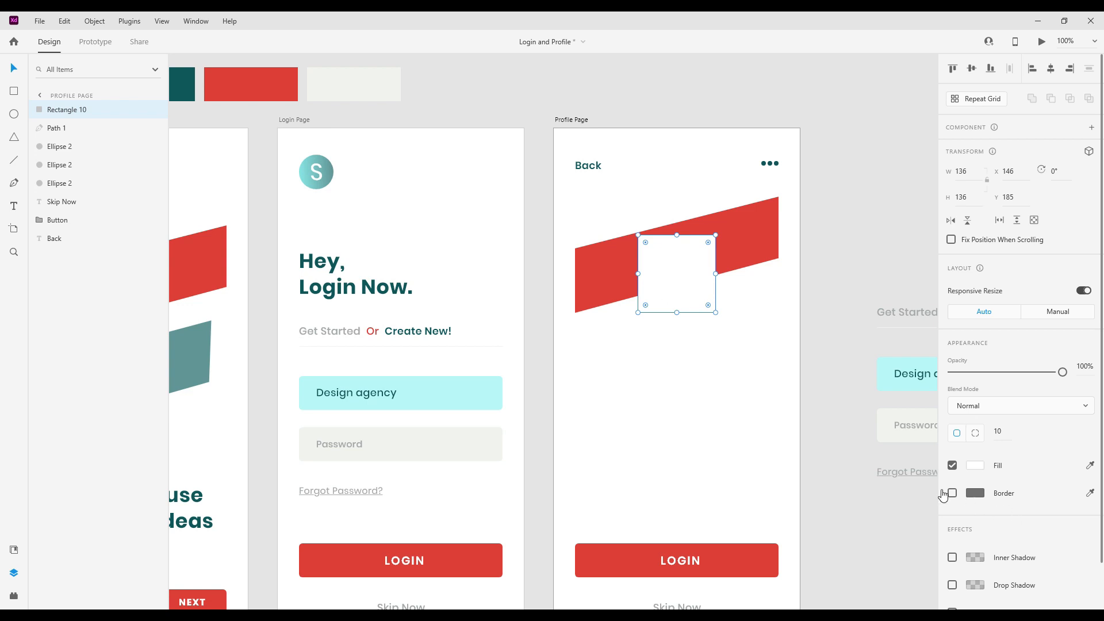
Lower the rounded square to Y 220 and give it a drop shadow.
left_click_drag(679, 288, 679, 313)
left_click(750, 386)
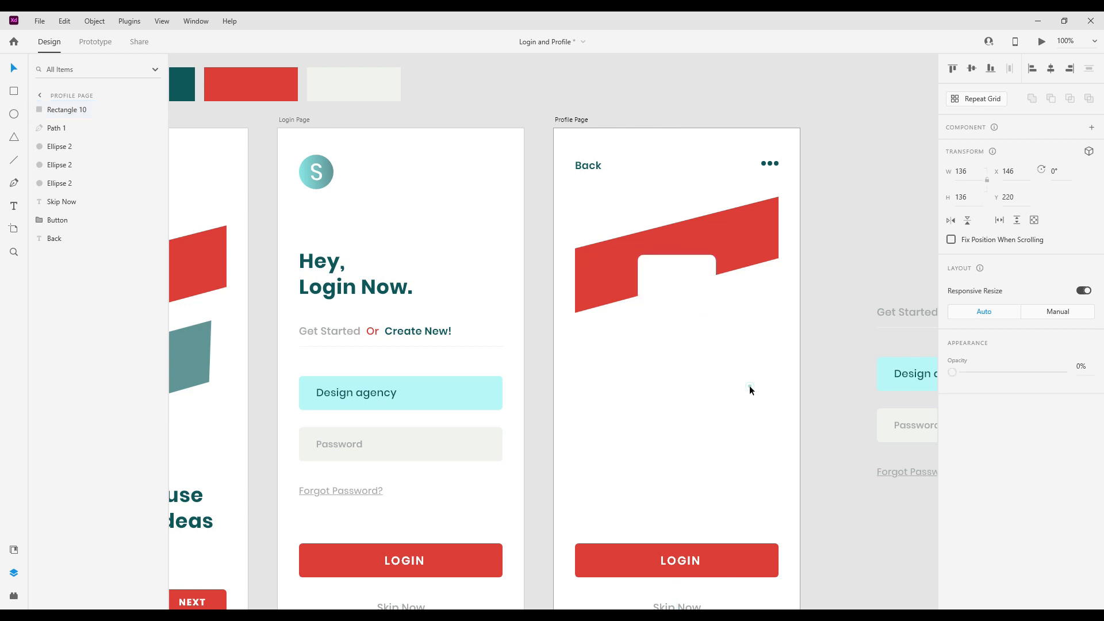
left_click_drag(692, 374, 675, 366)
left_click(679, 284)
scroll(984, 505, "down", 2)
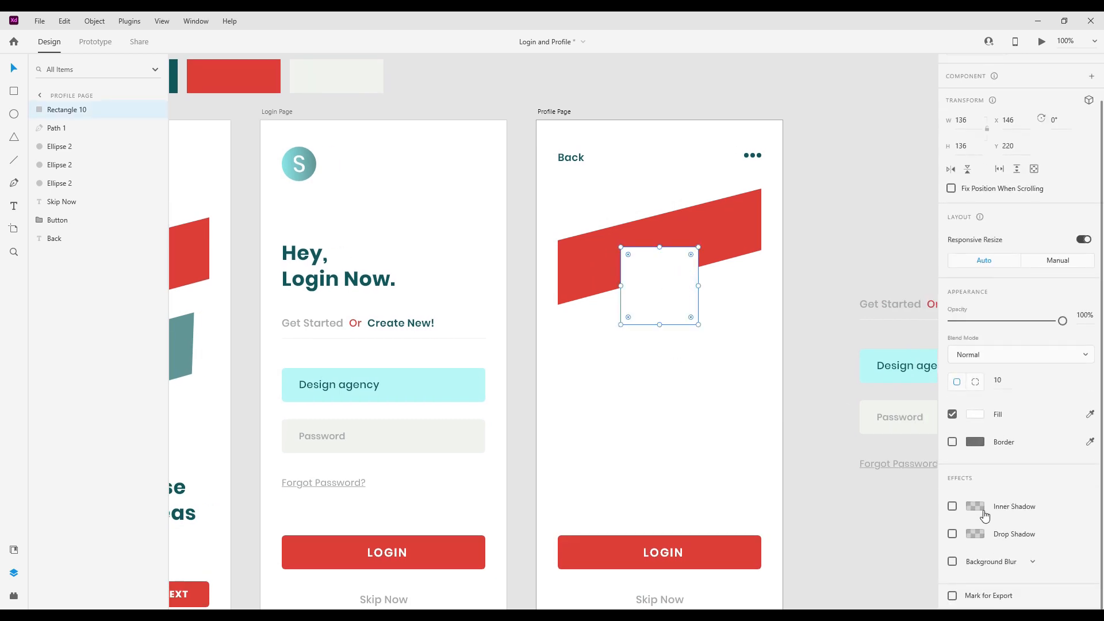
left_click(953, 534)
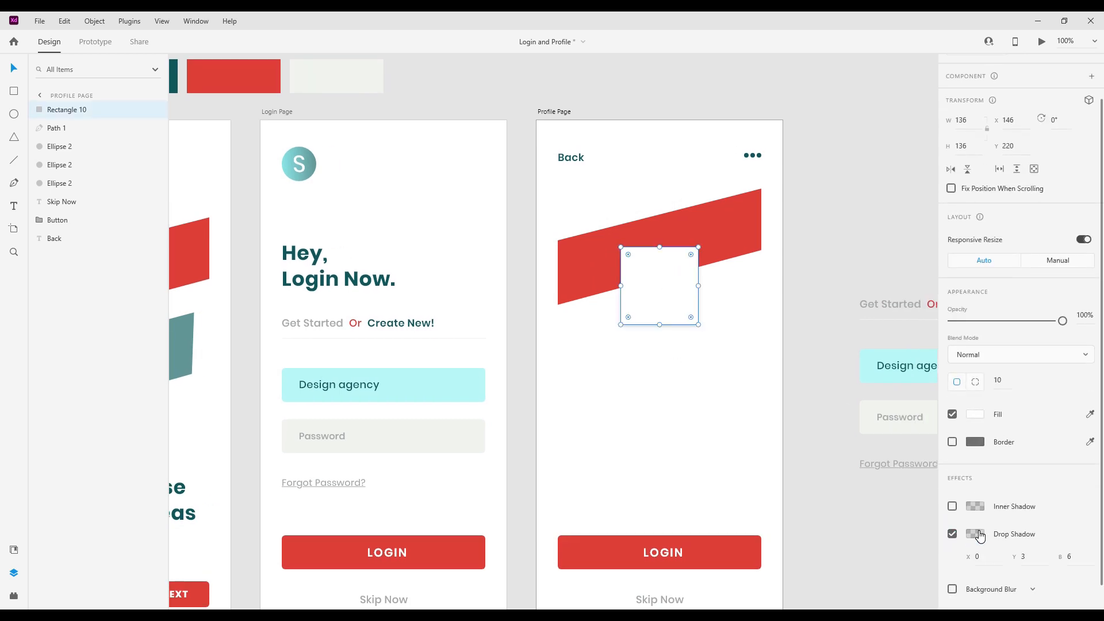
Colour the square's drop shadow with the saved light grey swatch at 100% opacity.
left_click(977, 534)
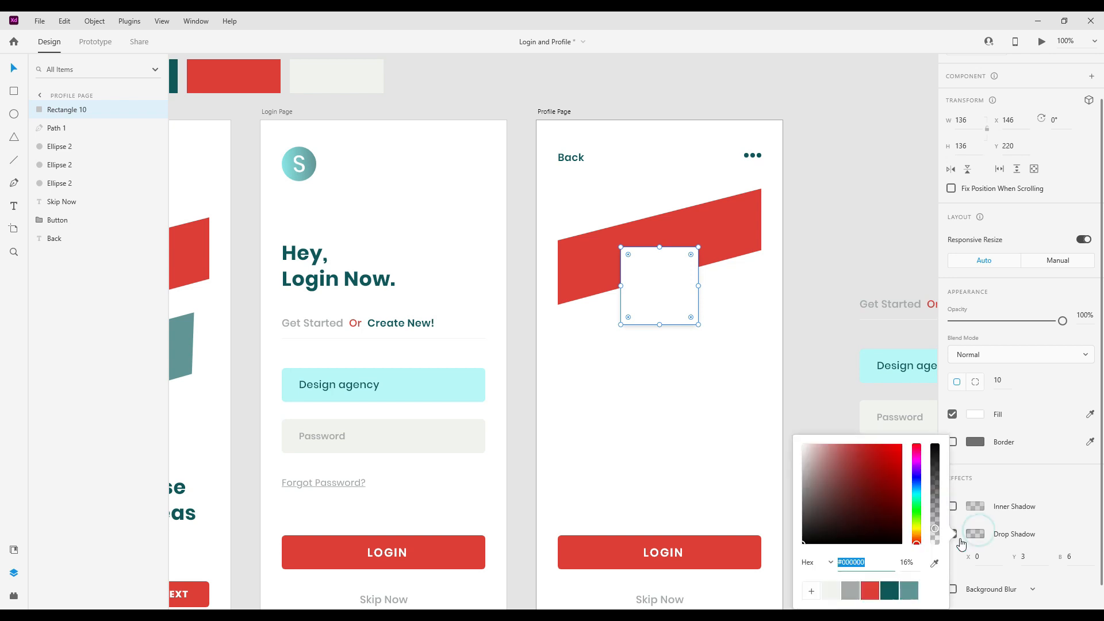
left_click(831, 592)
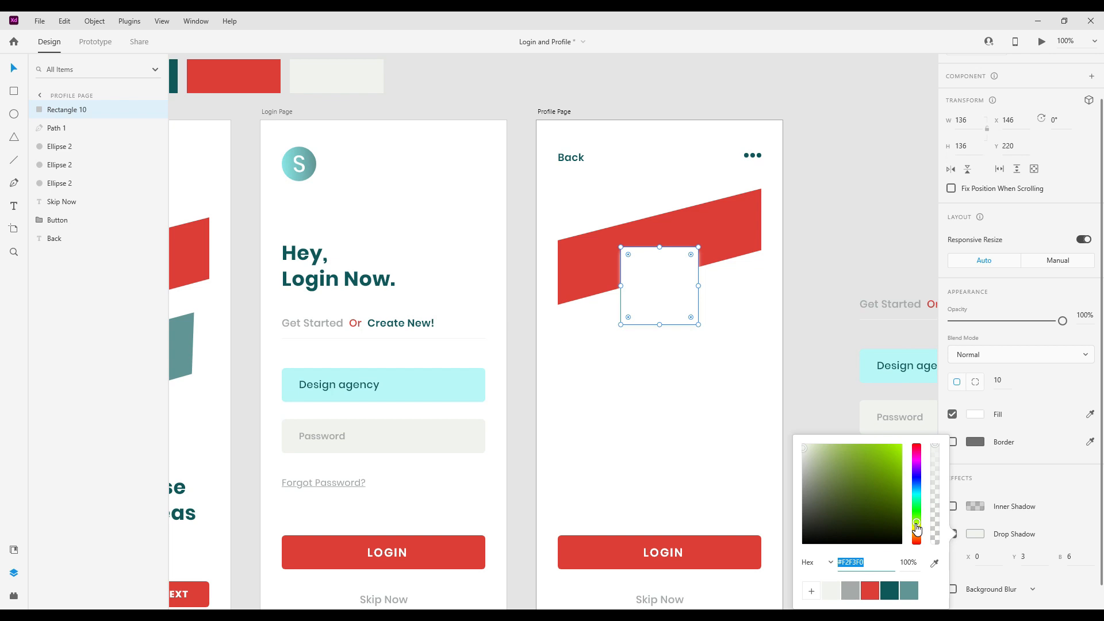
left_click_drag(805, 452, 809, 448)
key("ctrl+z")
Increase the drop shadow's blur to 17.
left_click(1073, 556)
key("Up")
key("Up")
key("Up")
key("Up")
key("Up")
key("Up")
key("Up")
key("Up")
key("Up")
key("Up")
key("Up")
key("Up")
key("Up")
key("Down")
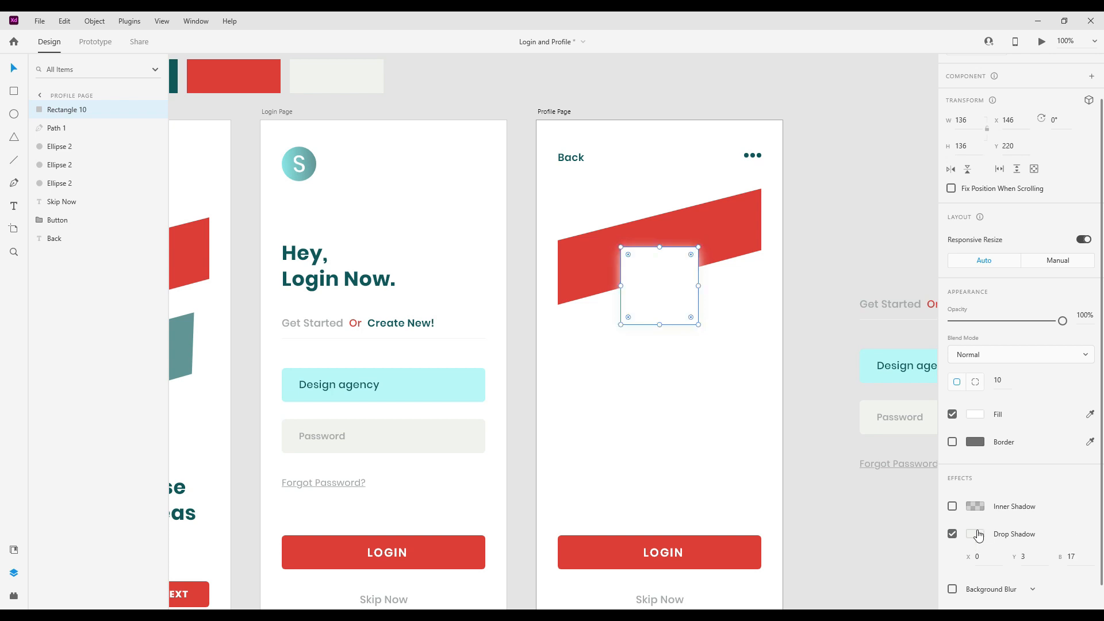
Adjust the drop shadow's colour to a slightly darker, more neutral light grey.
left_click(976, 534)
left_click(807, 453)
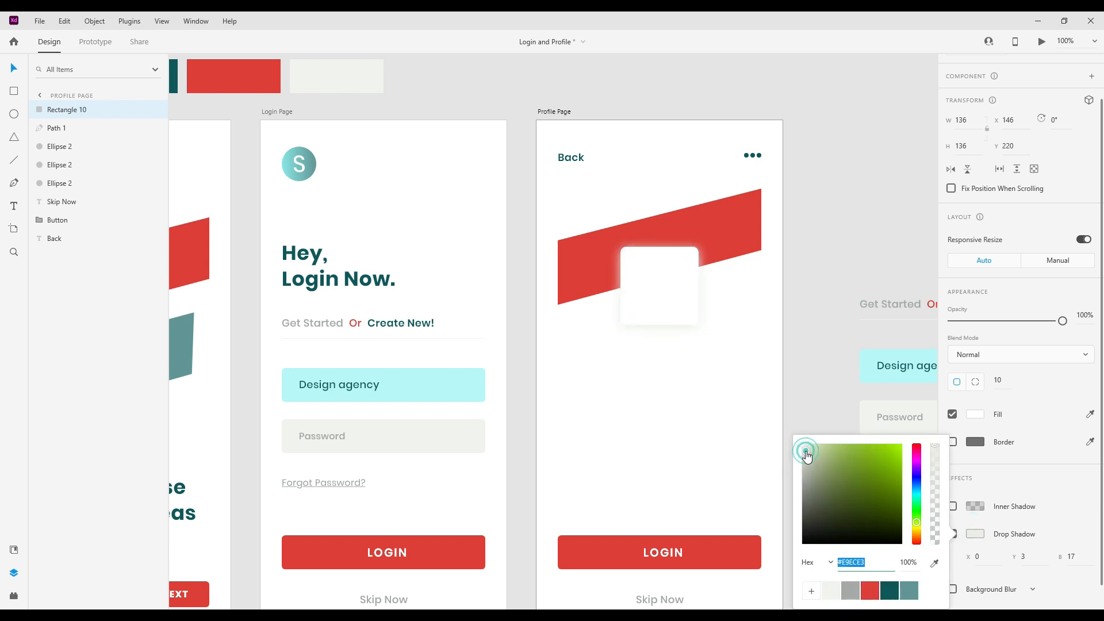
left_click_drag(807, 456, 805, 452)
left_click_drag(804, 454, 803, 453)
left_click_drag(803, 453, 803, 456)
Reduce the blur of the square's drop shadow to 6.
left_click(1081, 555)
type("11")
key("Return")
type("9")
key("Return")
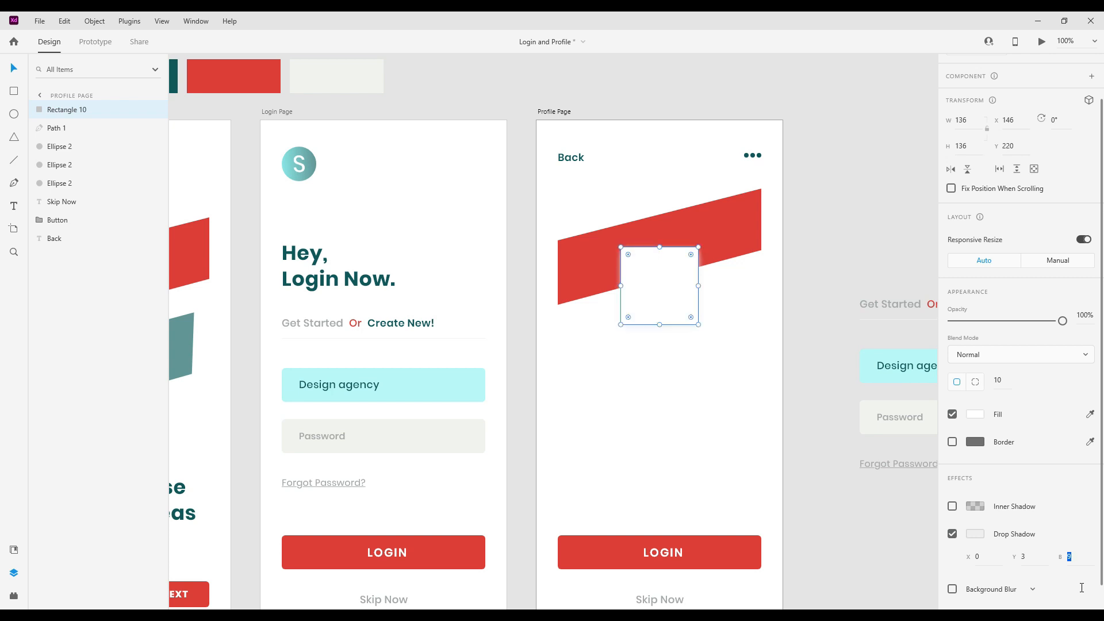
left_click(775, 483)
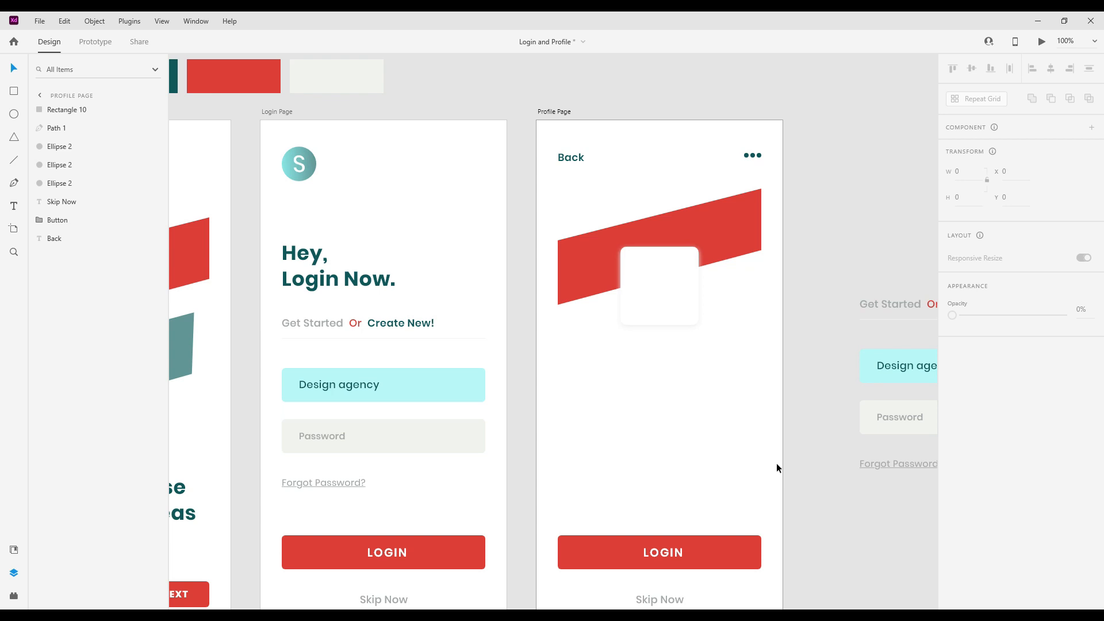
left_click(680, 312)
scroll(1051, 559, "down", 2)
left_click(1071, 529)
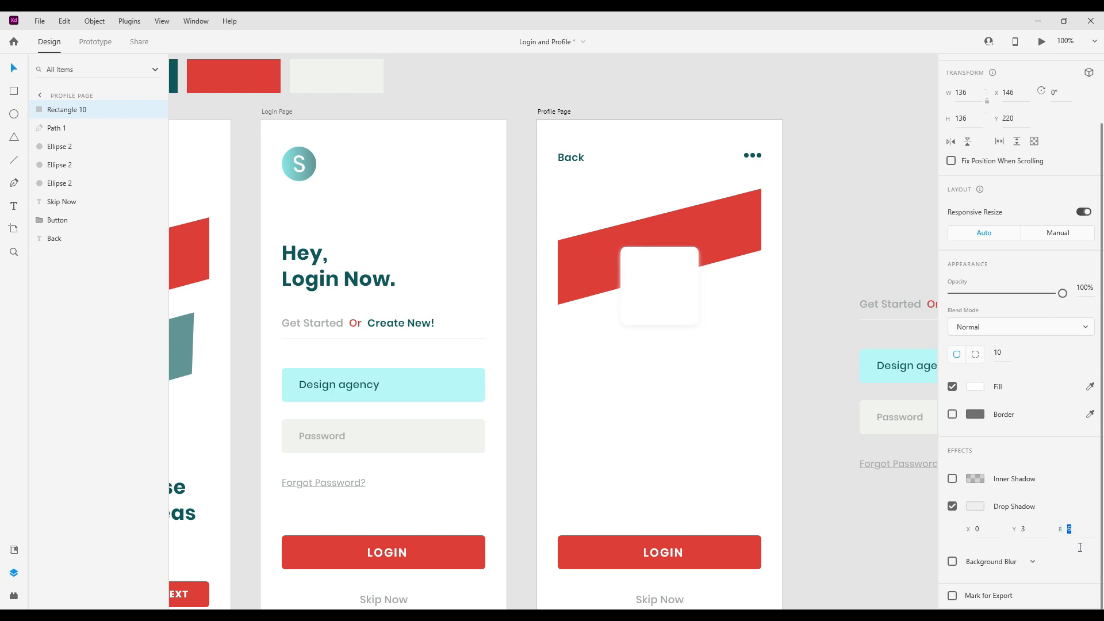
left_click(836, 509)
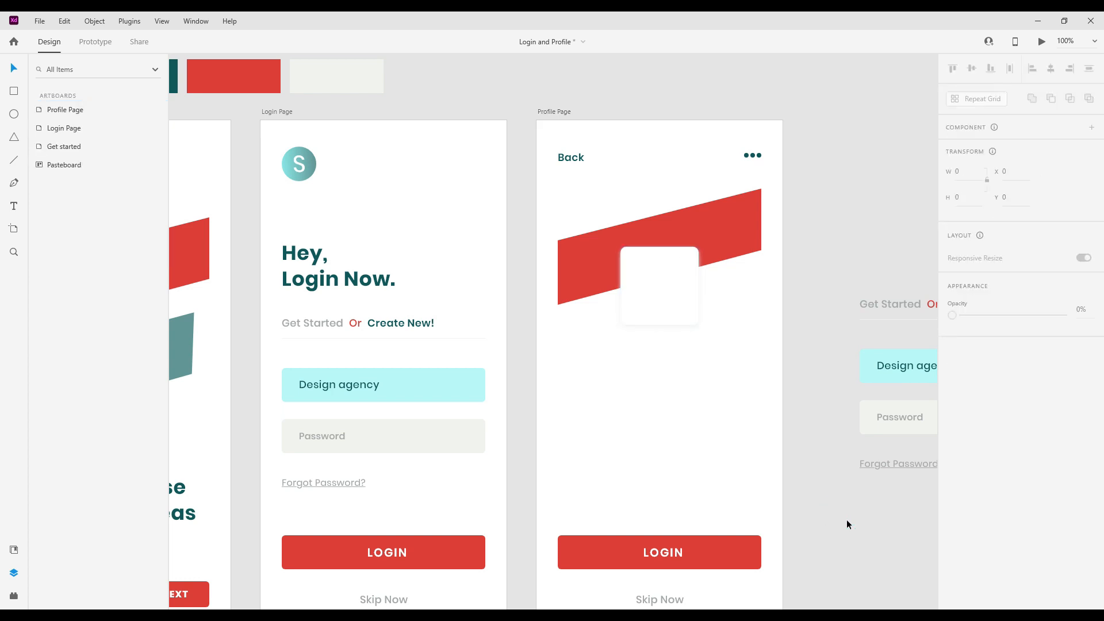
Fill the rounded square with the portrait photo of the smiling woman from the image files.
left_click(663, 314)
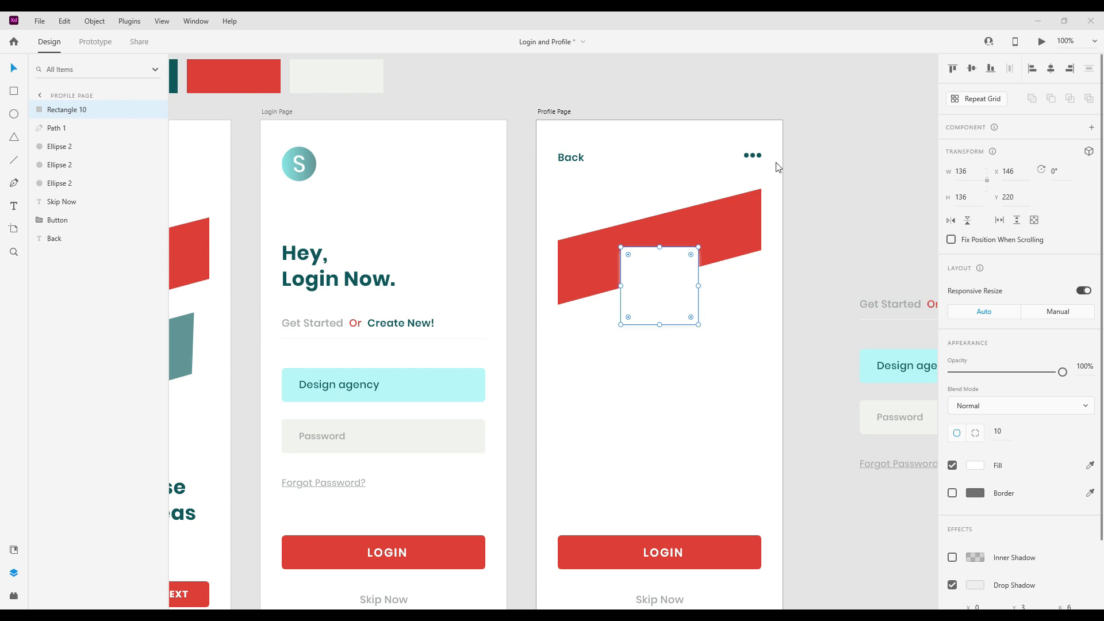
left_click_drag(1092, 184, 663, 302)
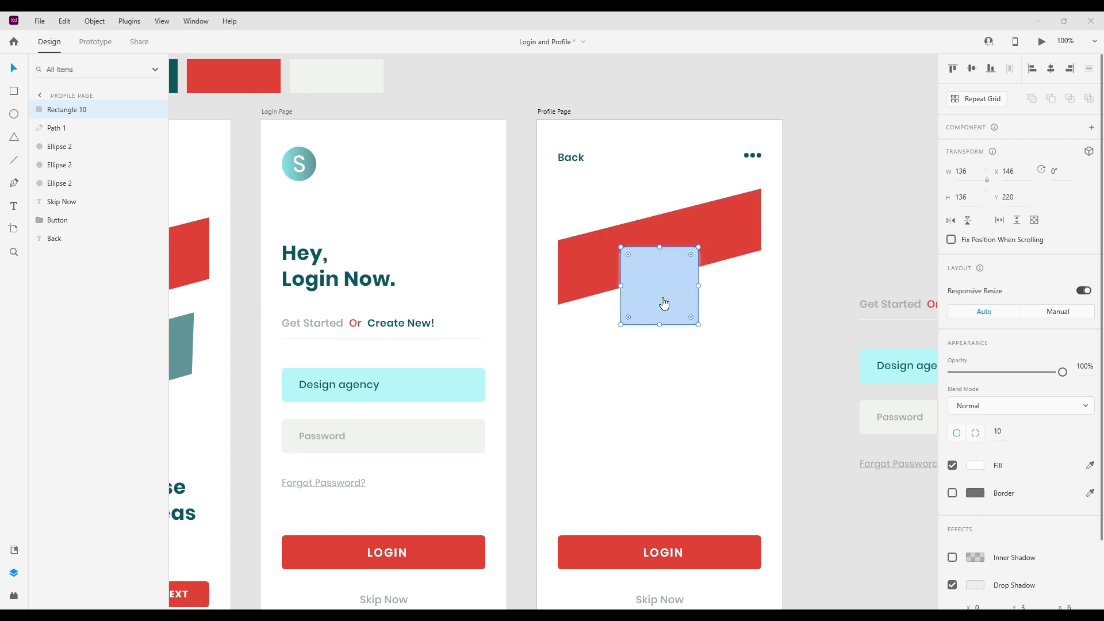
left_click(693, 345)
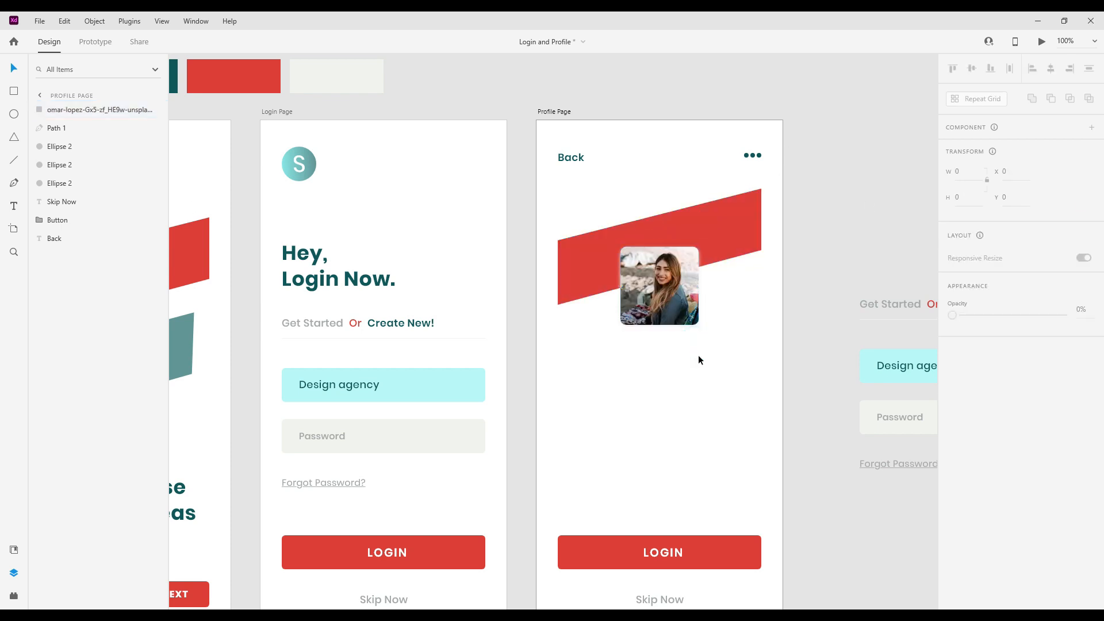
Turn off the drop shadow on the profile photo.
left_click(658, 282)
scroll(955, 517, "down", 3)
left_click(952, 522)
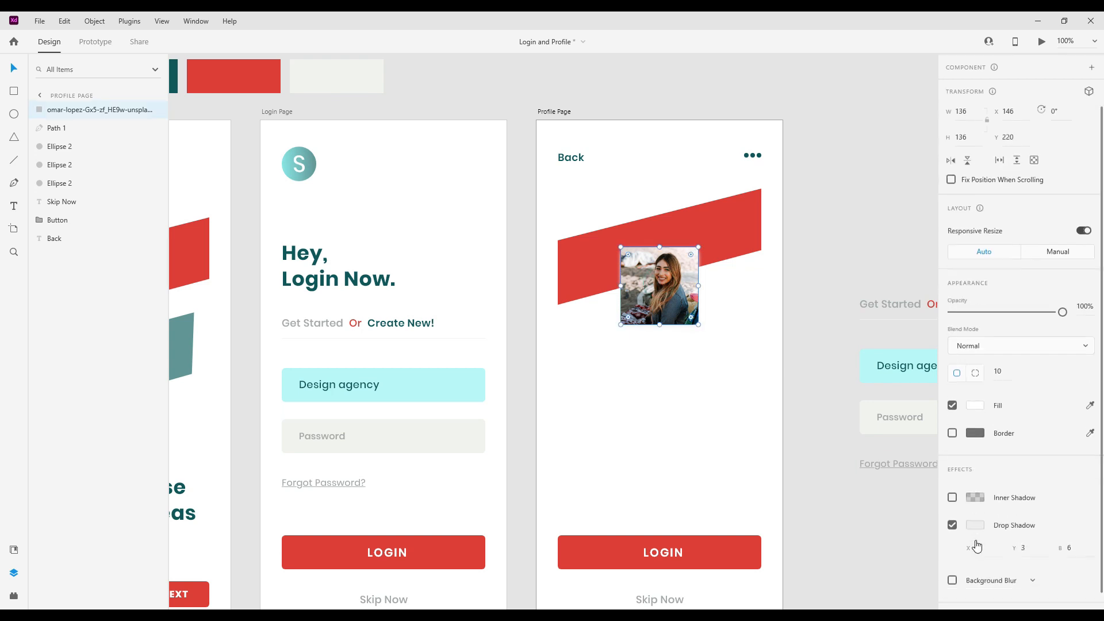
left_click(952, 506)
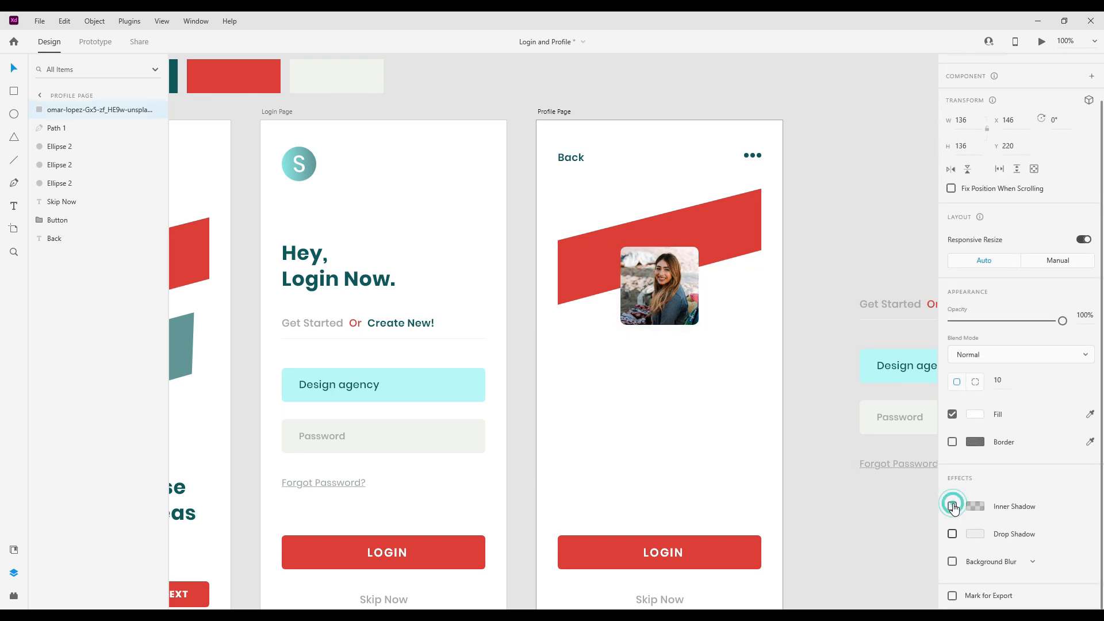
left_click(621, 420)
left_click_drag(632, 354, 610, 364)
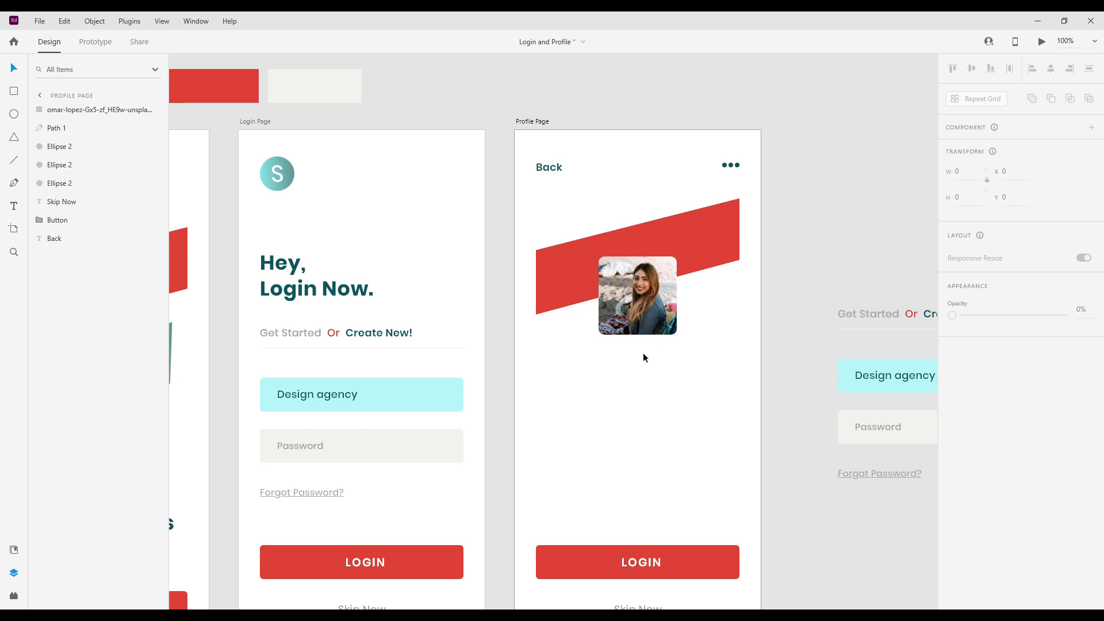
double_click(641, 313)
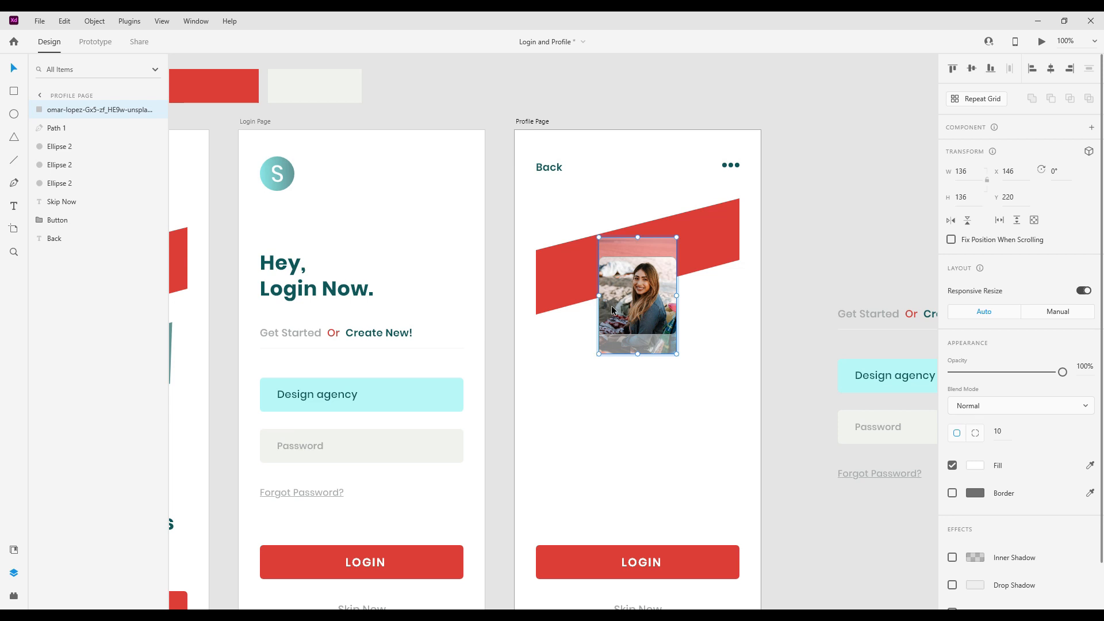
left_click(683, 374)
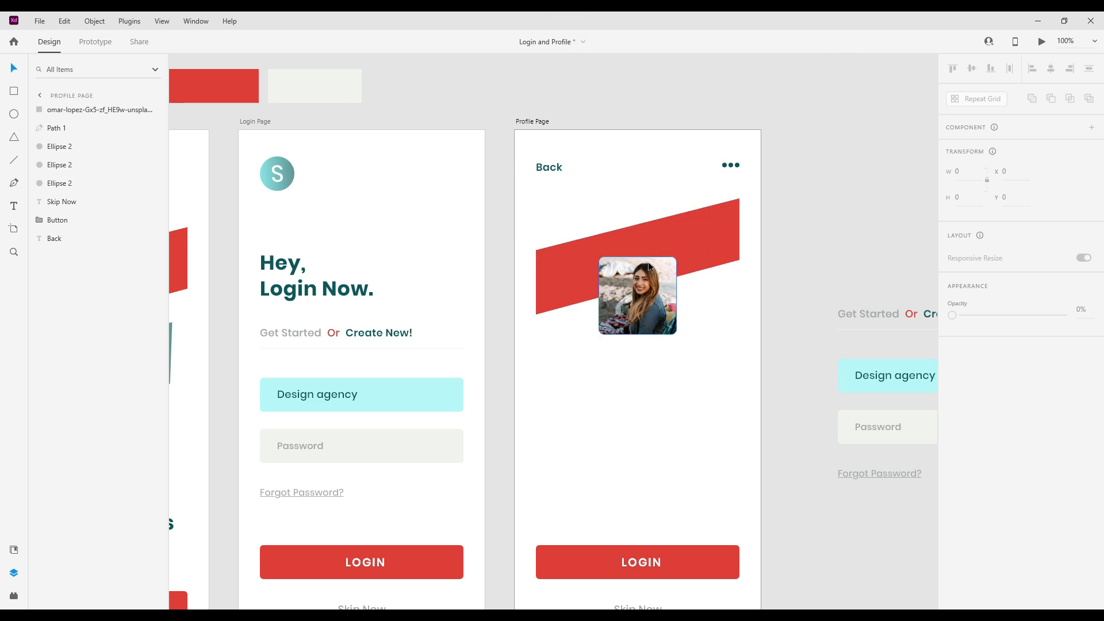
left_click(654, 280)
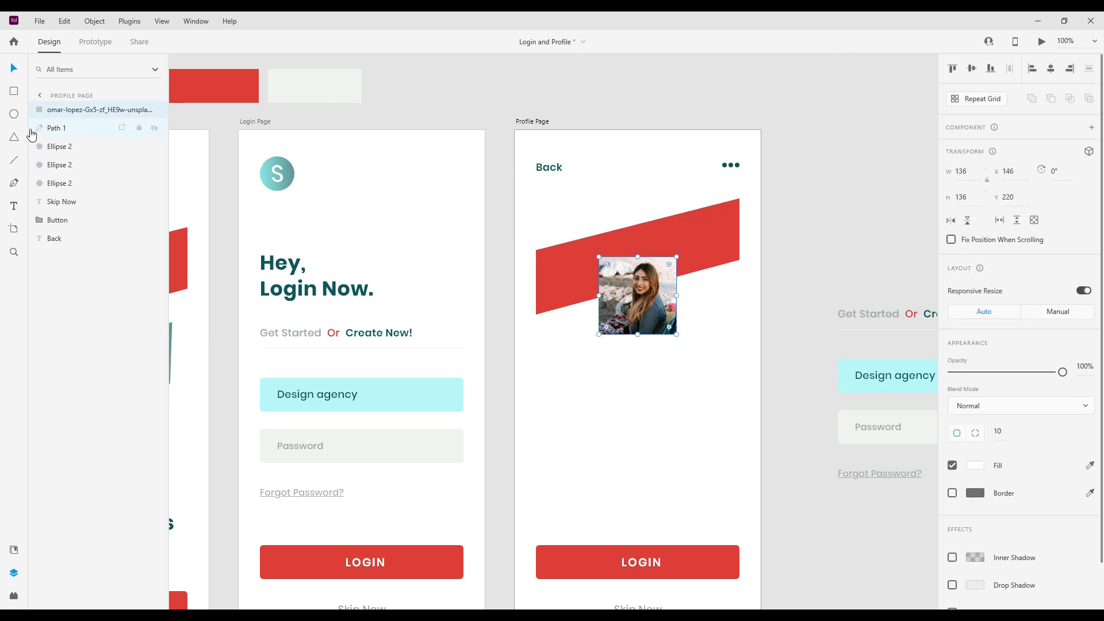
Draw a borderless white circle about 46 px wide over the profile photo's upper-right corner, at about X 250, Y 208.
left_click(15, 114)
left_click_drag(662, 269, 680, 292)
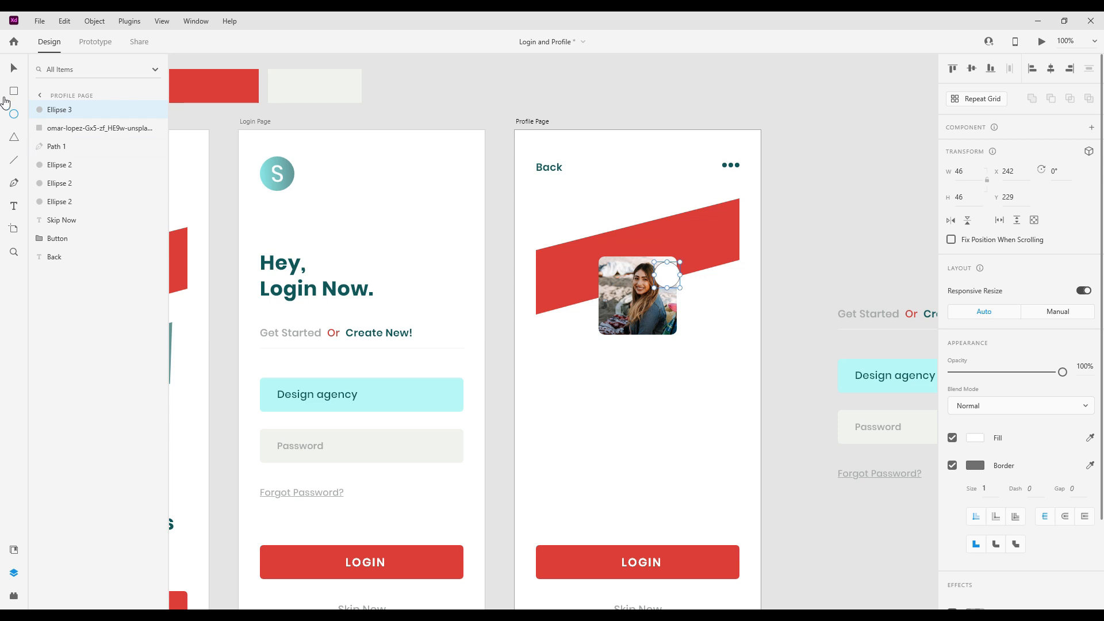
left_click(13, 68)
left_click_drag(661, 282, 669, 270)
left_click(952, 465)
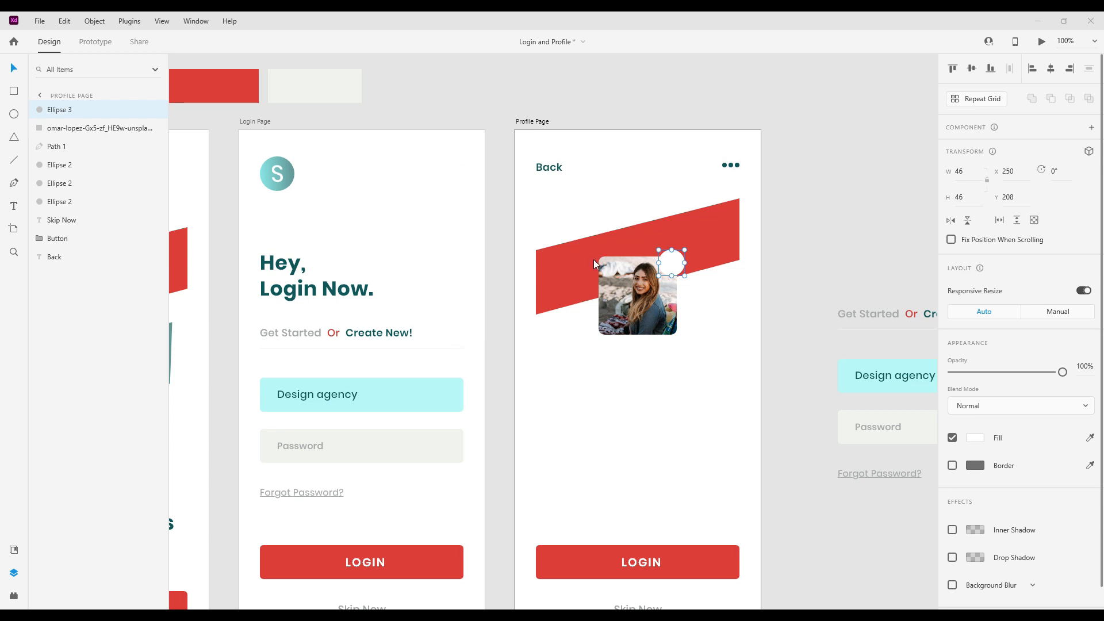
Bring the 211634_camera_icon file into the Profile Page and scale it down to about 46 px wide over the circle.
left_click_drag(1103, 368, 713, 382)
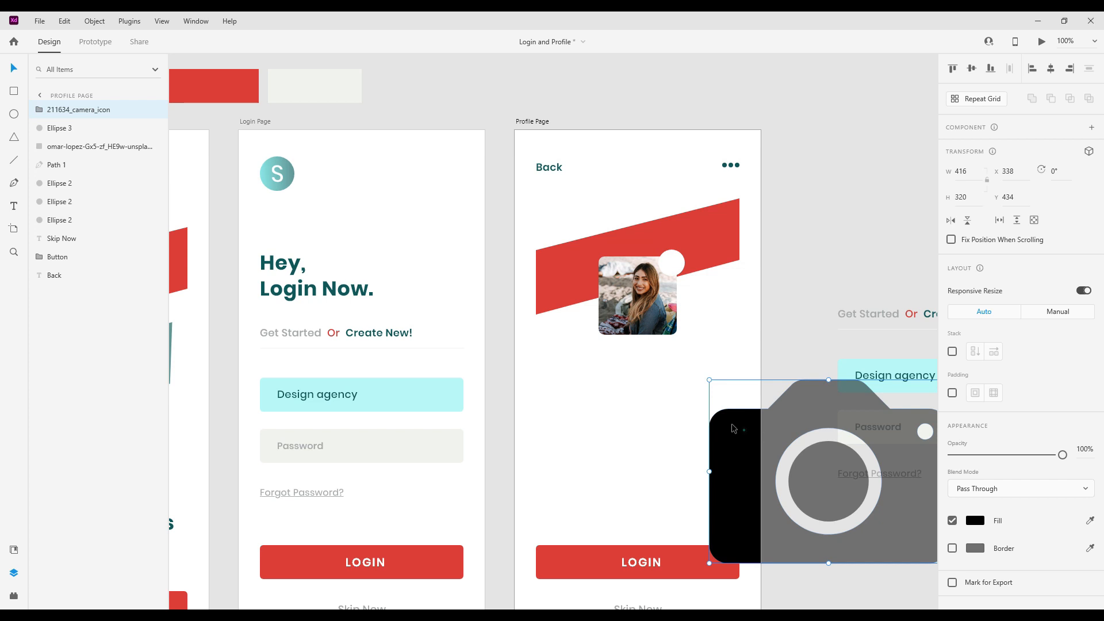
left_click_drag(754, 437, 588, 369)
left_click_drag(792, 499, 680, 266)
Shrink the camera icon proportionally to about 29 px wide and centre it inside the white circle.
key("ctrl+equal")
key("ctrl+equal")
key("ctrl+equal")
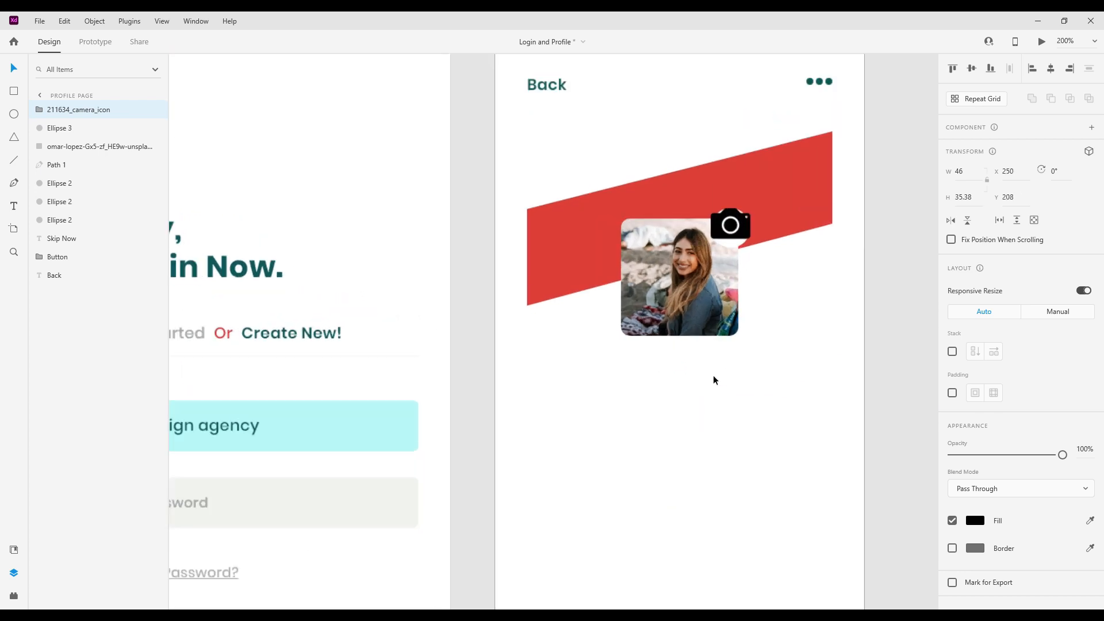
left_click_drag(785, 221, 342, 529)
left_click_drag(496, 462, 475, 452)
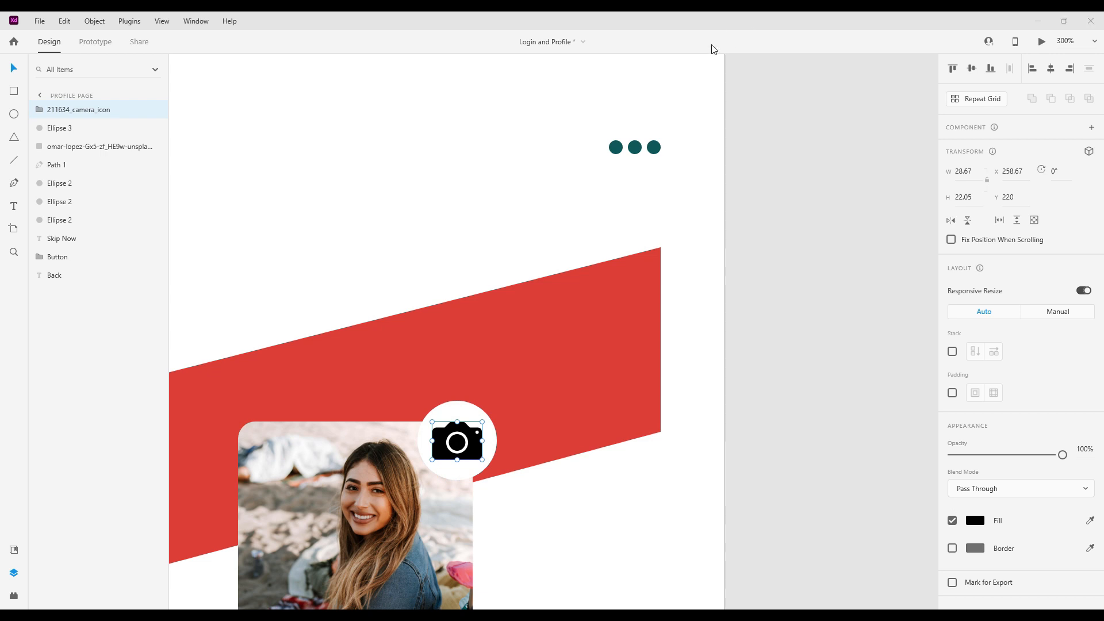
Try the teal #629696 swatch and then the grey swatch as the fill of the circle behind the camera icon.
left_click(463, 469)
left_click(976, 441)
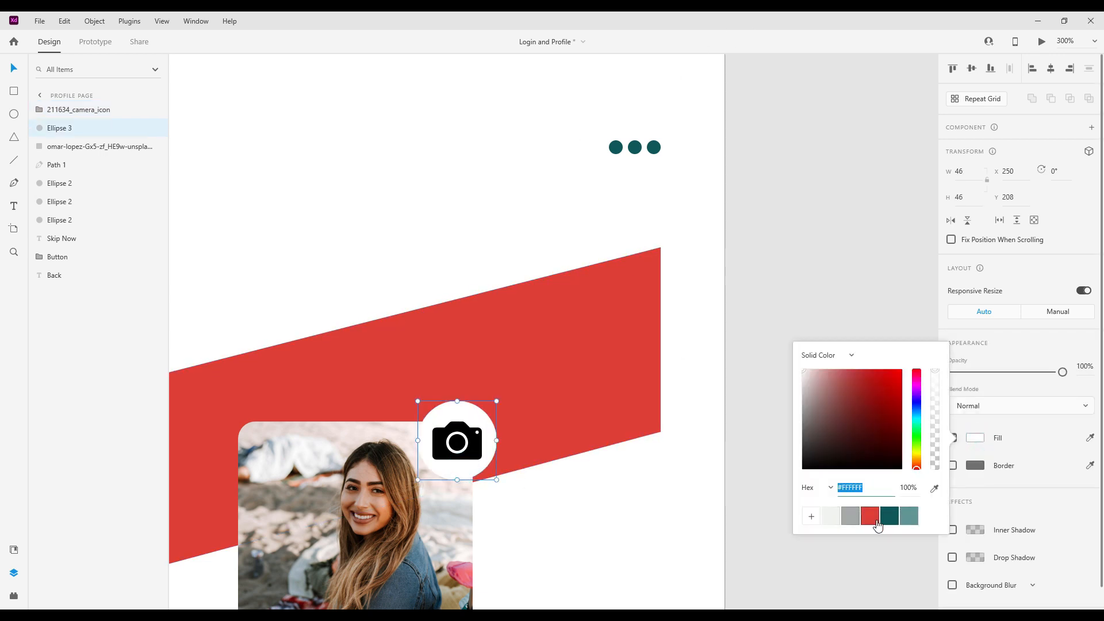
left_click(908, 516)
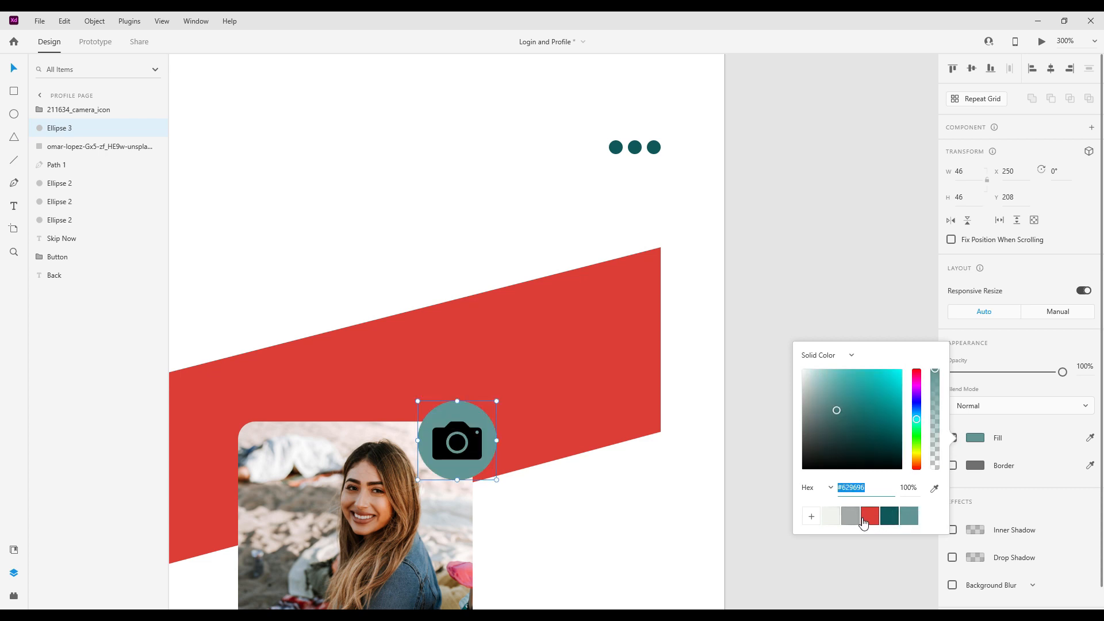
left_click(850, 516)
left_click(631, 514)
left_click_drag(450, 506, 700, 260)
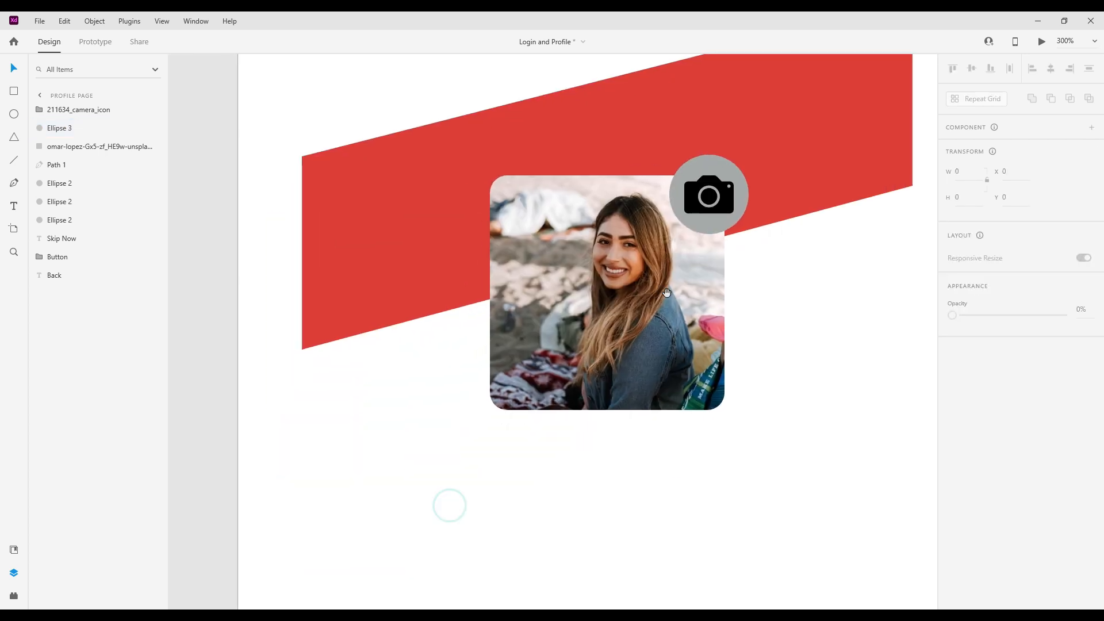
left_click_drag(498, 426, 560, 399)
key("ctrl+minus")
key("ctrl+minus")
key("ctrl+minus")
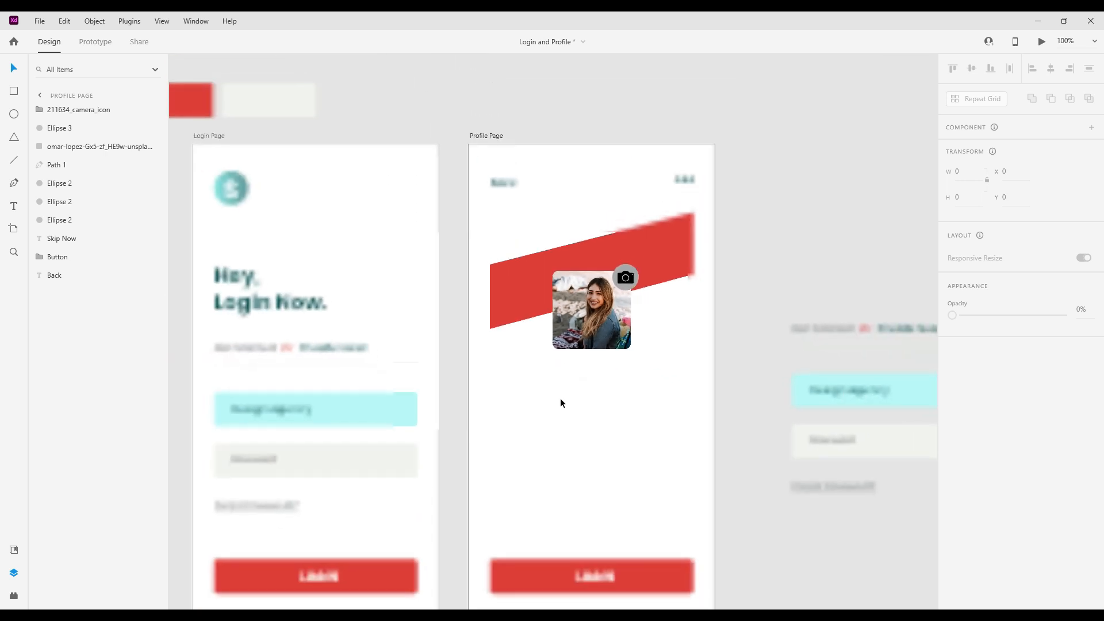
Fill the circle behind the camera icon with the light cyan sampled from the Login Page's Design agency field.
left_click(635, 280)
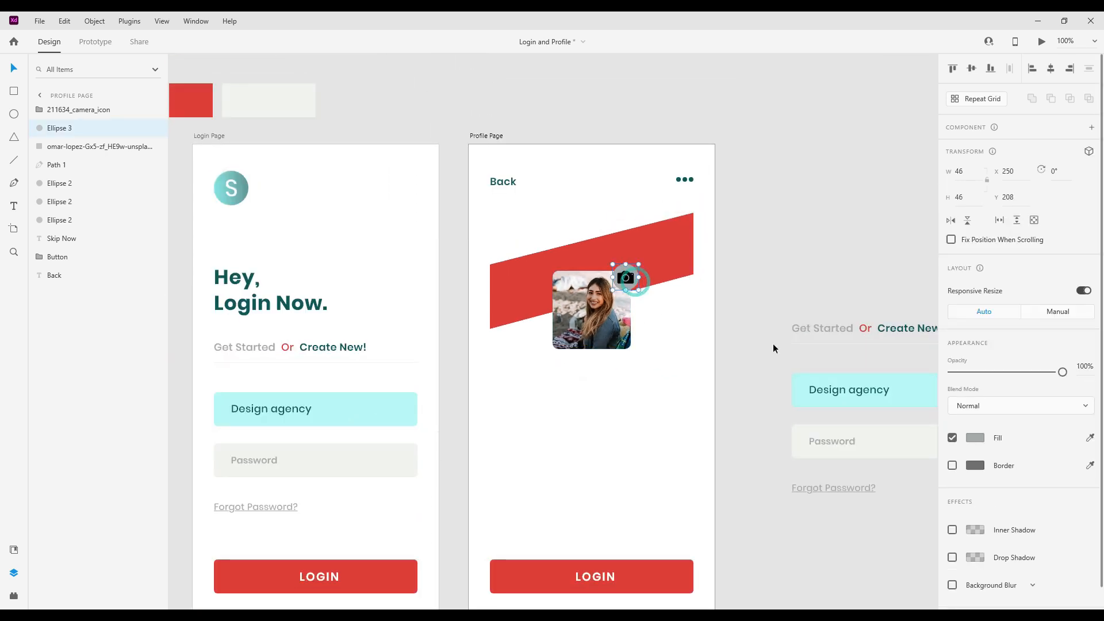
left_click(975, 438)
left_click(370, 412)
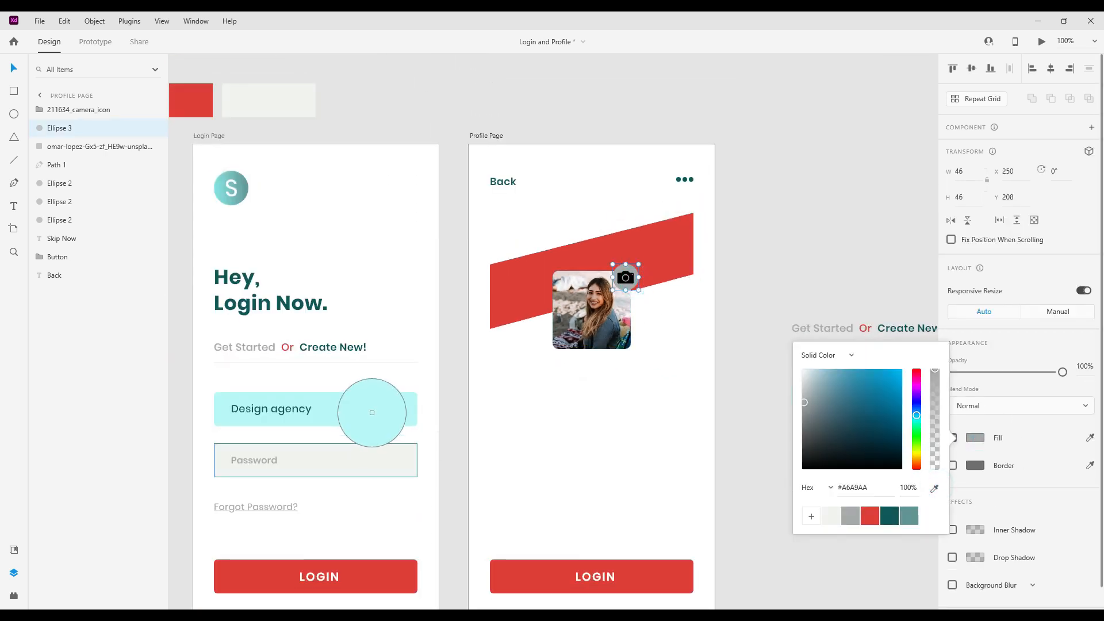
left_click(688, 374)
Scale the camera icon down slightly, keeping it centred in the light cyan circle.
left_click(629, 279)
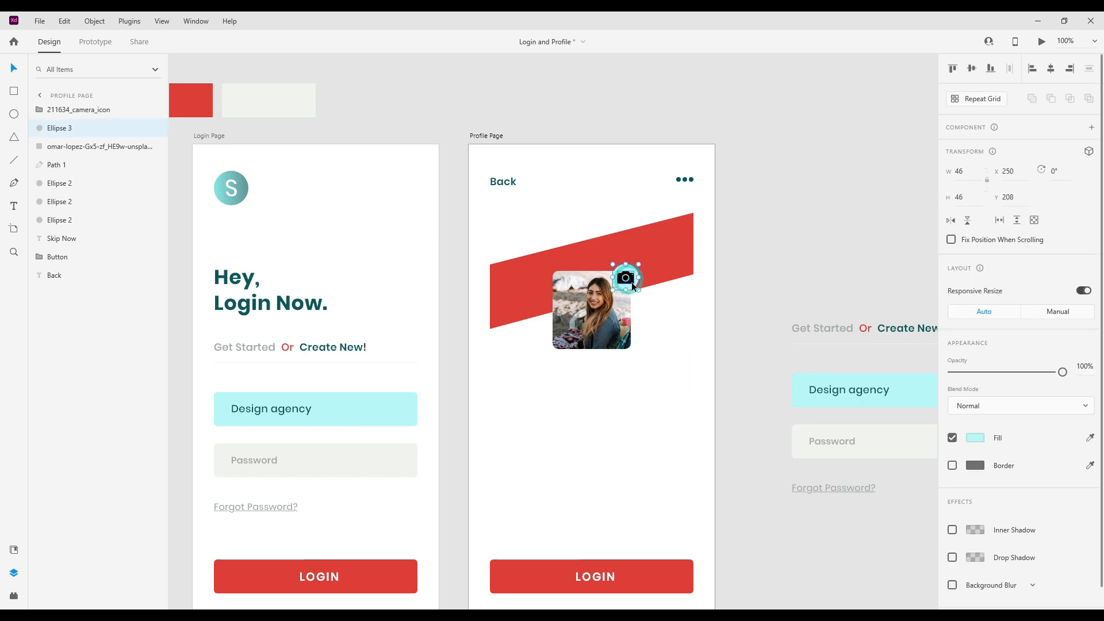
left_click(631, 281)
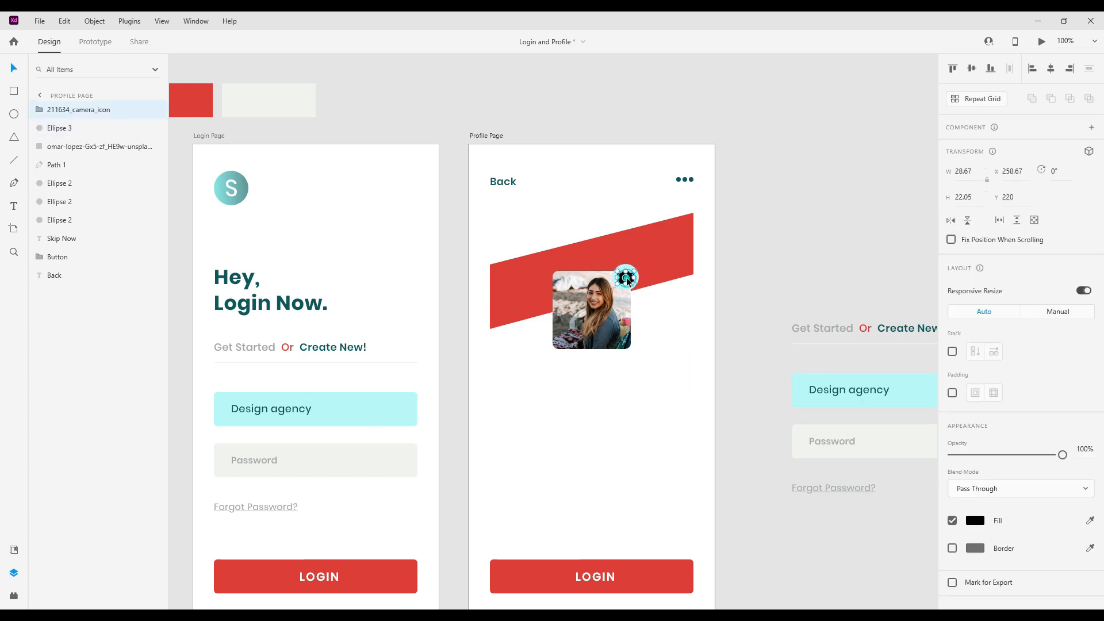
left_click(670, 368)
key("ctrl+equal")
key("ctrl+equal")
key("ctrl+equal")
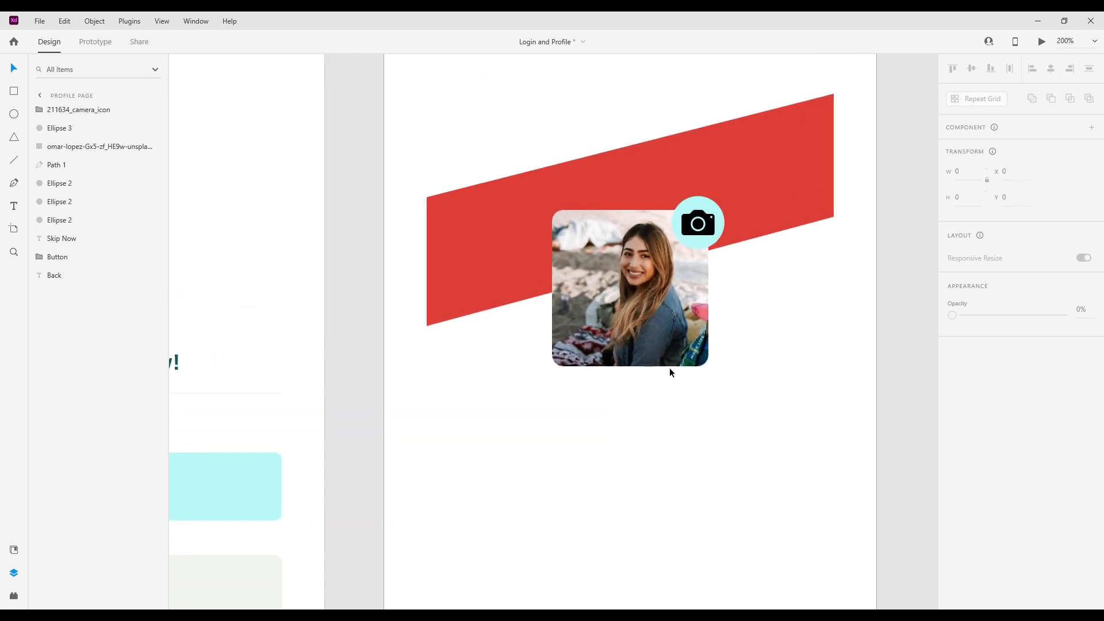
left_click_drag(669, 369, 530, 545)
left_click(643, 350)
left_click_drag(657, 363, 653, 362)
left_click(705, 436)
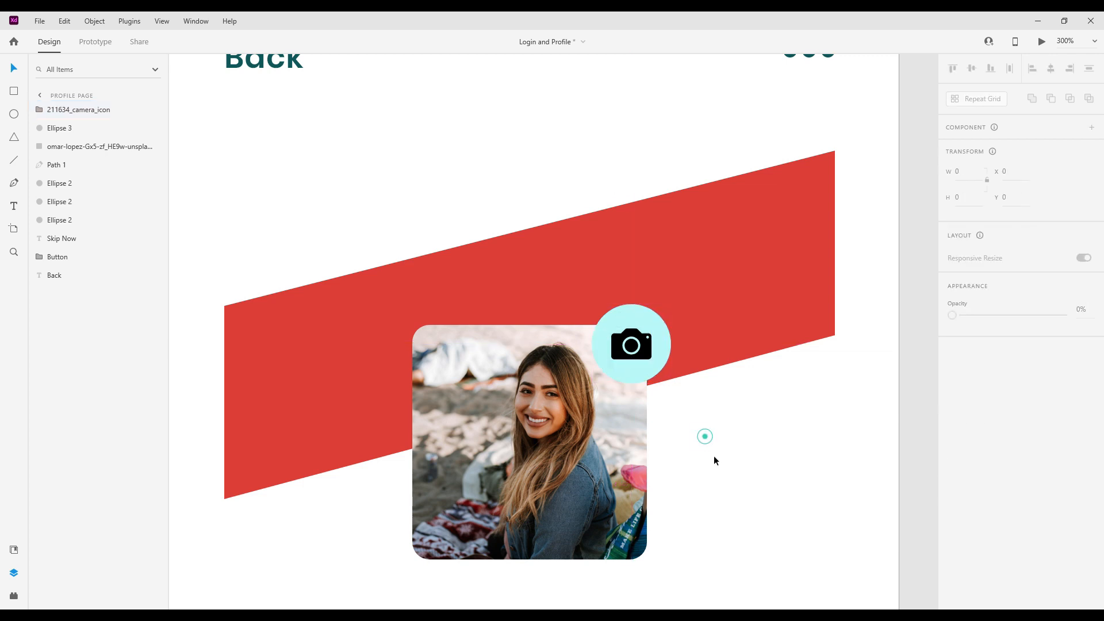
key("ctrl+1")
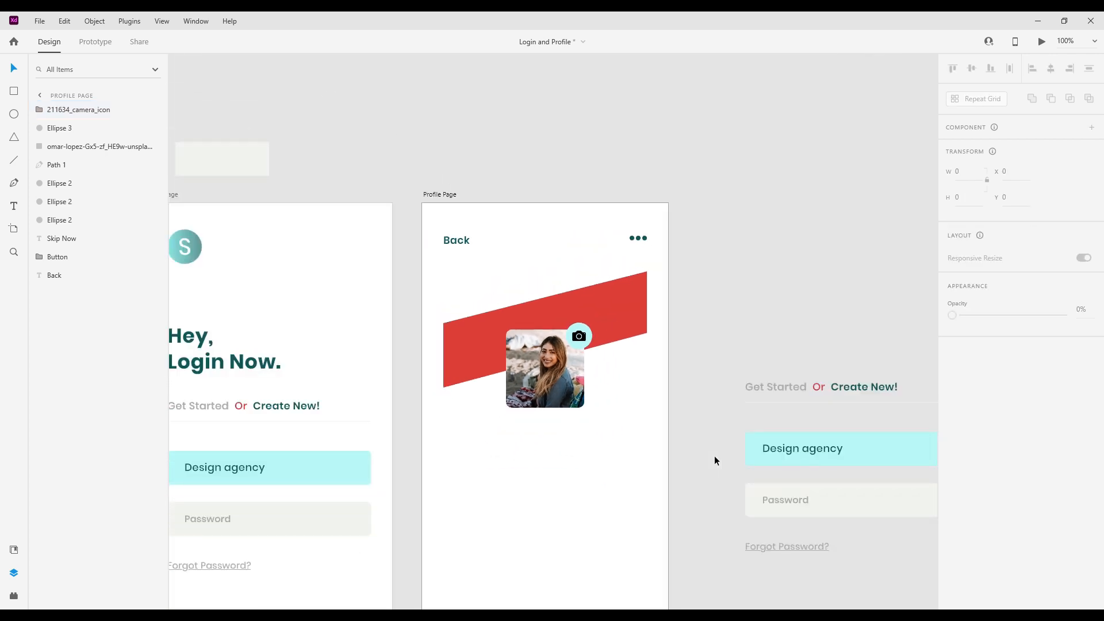
Copy the pasteboard's Get Started text below the profile photo, aligned with the Back label at X 37, and show the layout grid.
left_click_drag(506, 469, 628, 451)
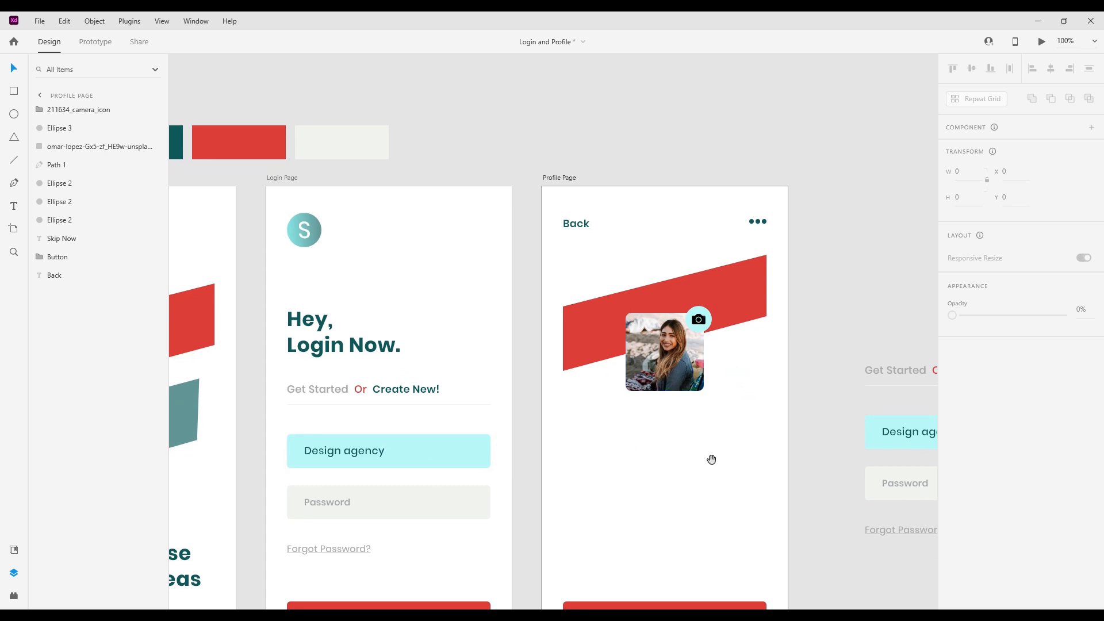
left_click_drag(710, 458, 697, 374)
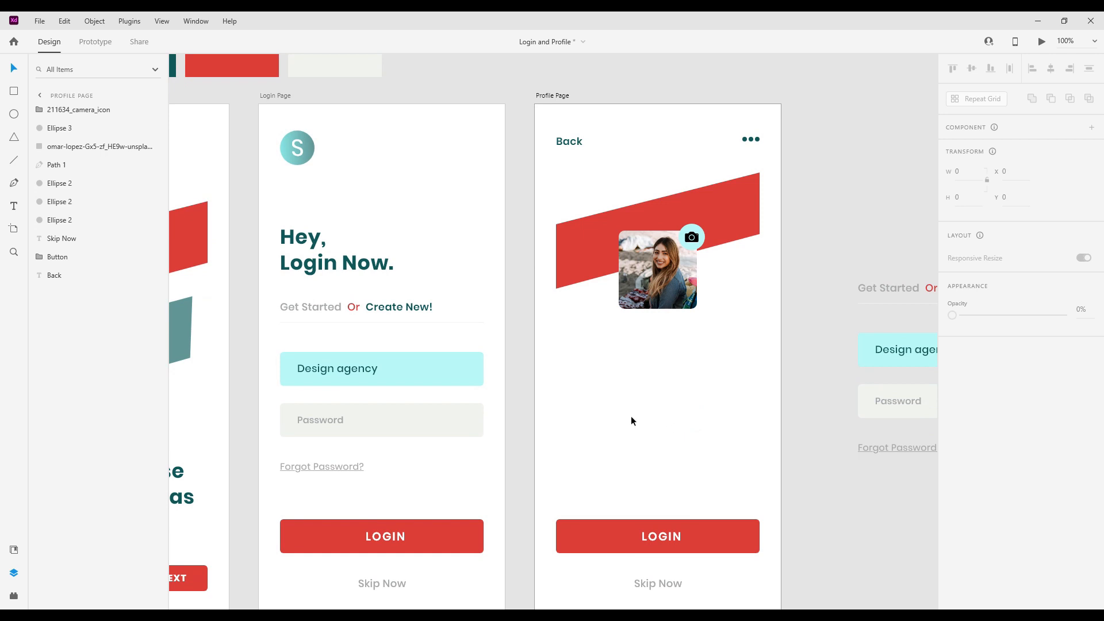
left_click(884, 287)
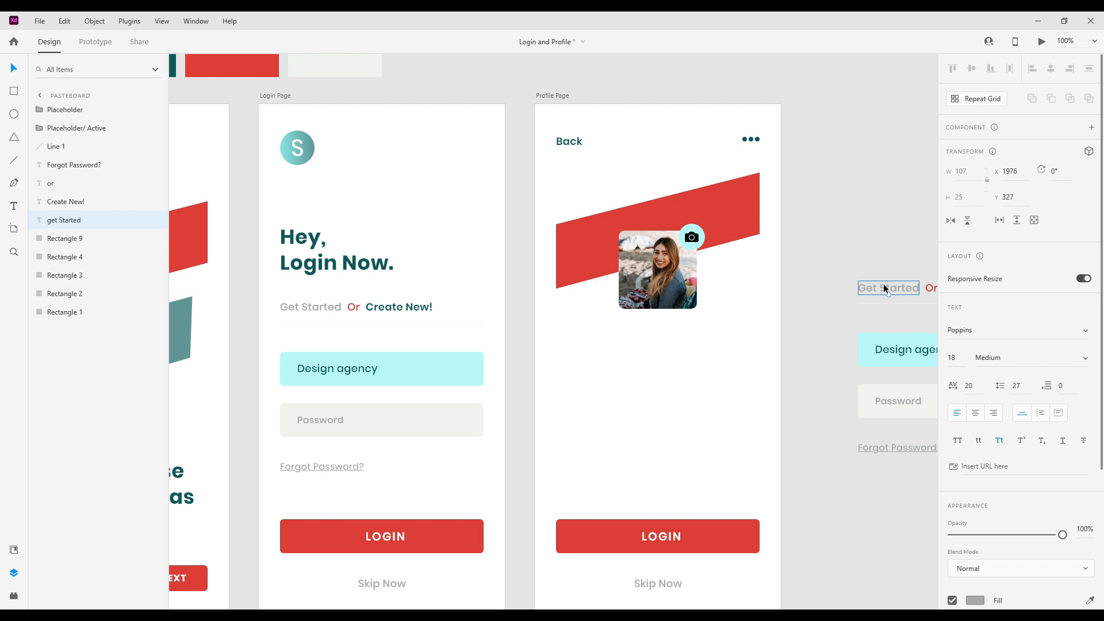
left_click_drag(884, 287, 590, 347)
key("ctrl+shift+apostrophe")
Set the copied Get Started text's font size to 16, checking it against the Forgot Password? text.
left_click(958, 400)
double_click(962, 394)
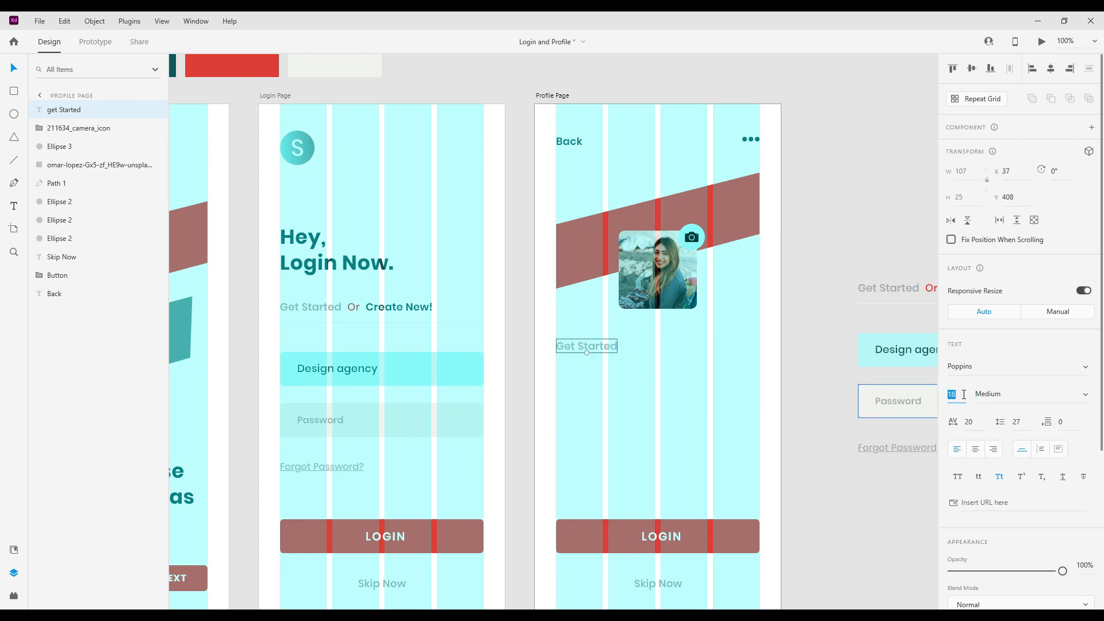
left_click(865, 443)
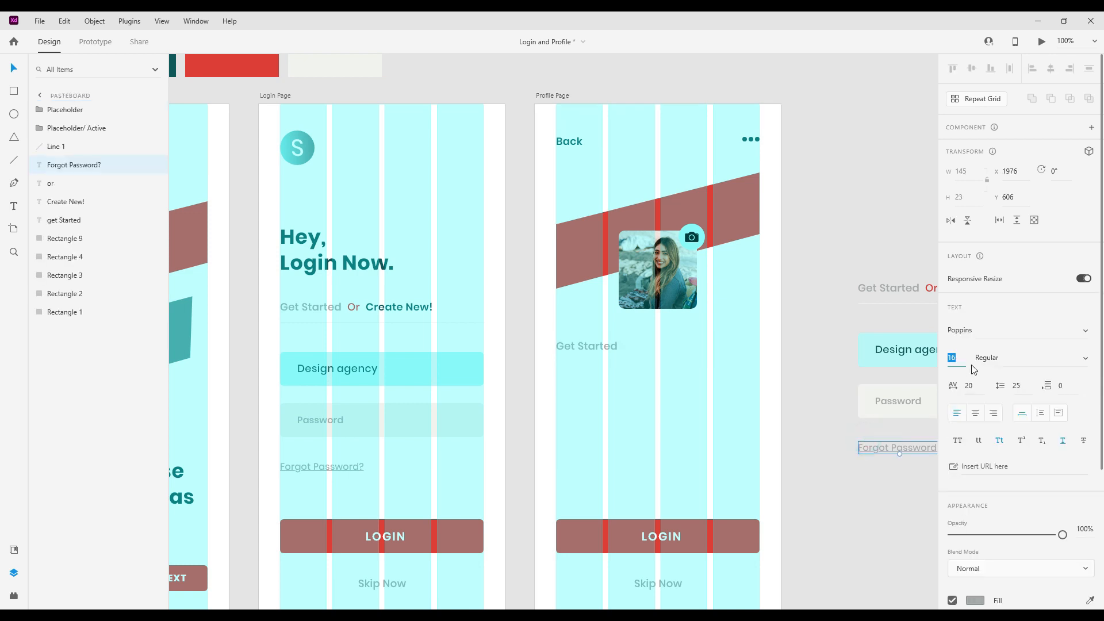
left_click(837, 380)
left_click(605, 347)
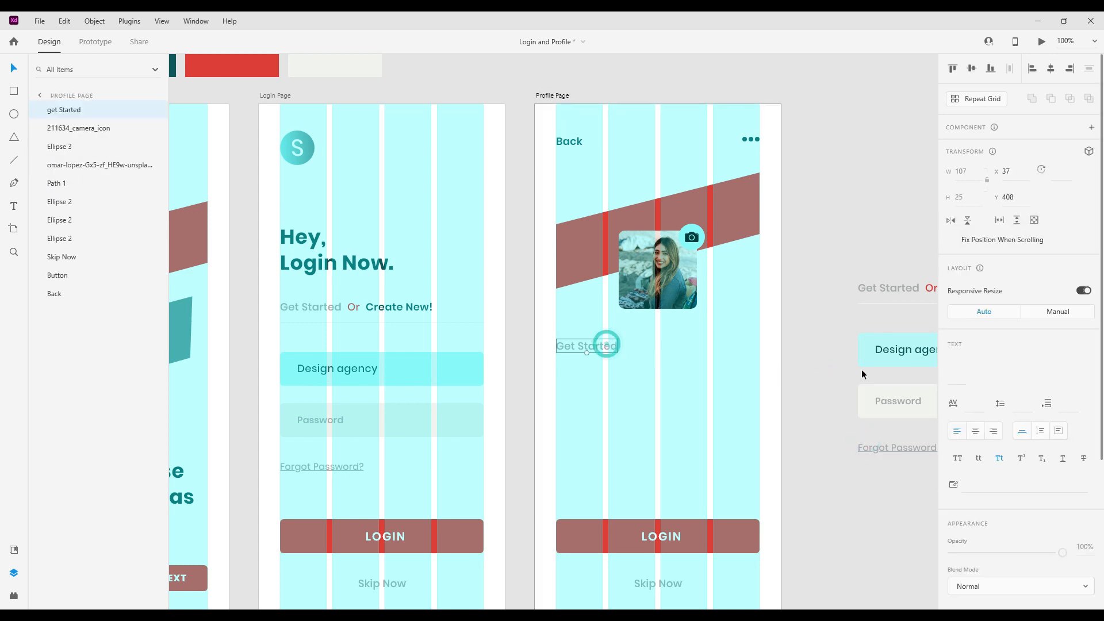
left_click(952, 394)
type("16")
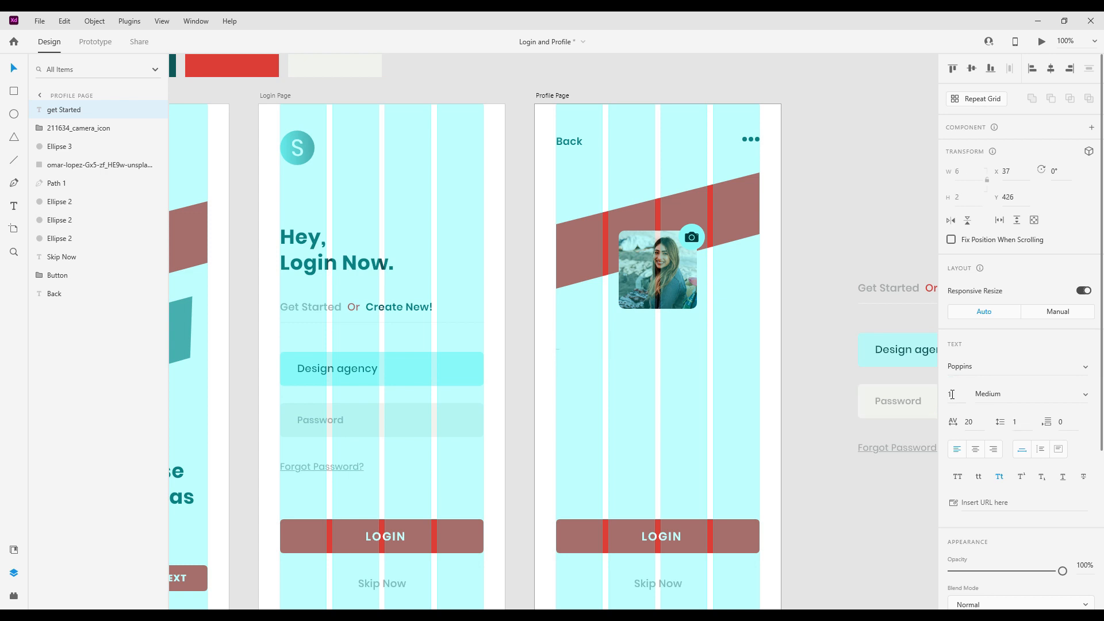
left_click(748, 436)
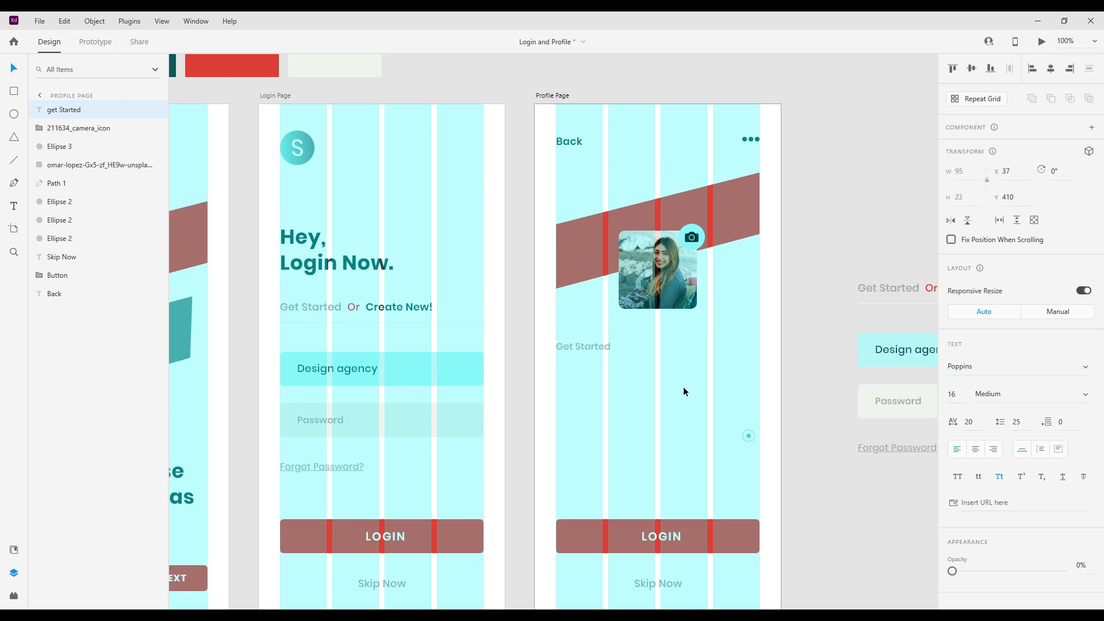
left_click(599, 348)
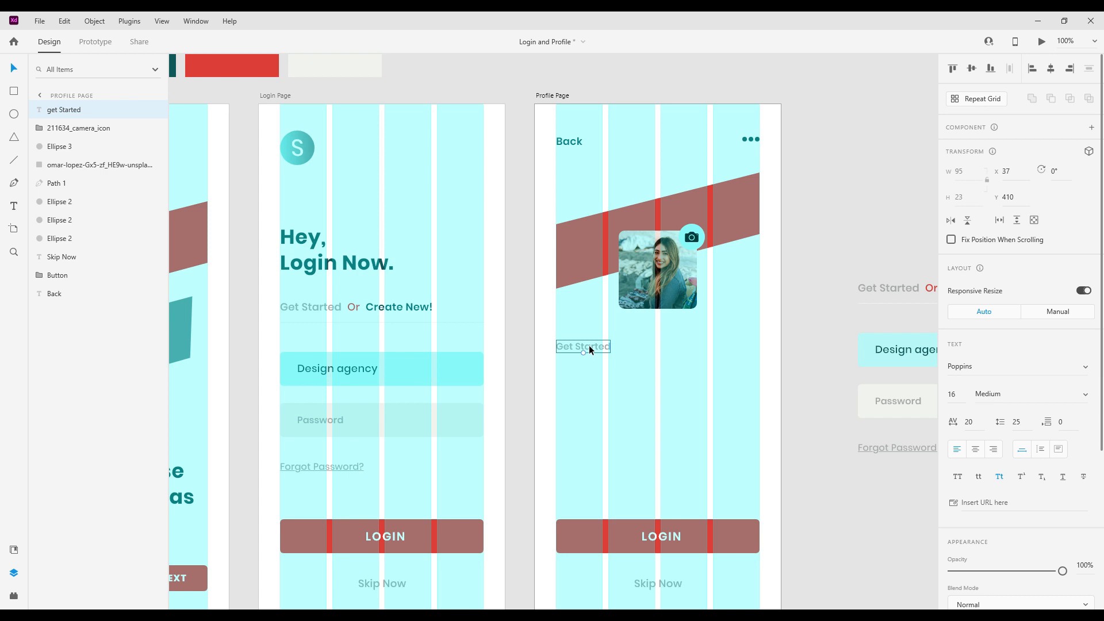
double_click(589, 345)
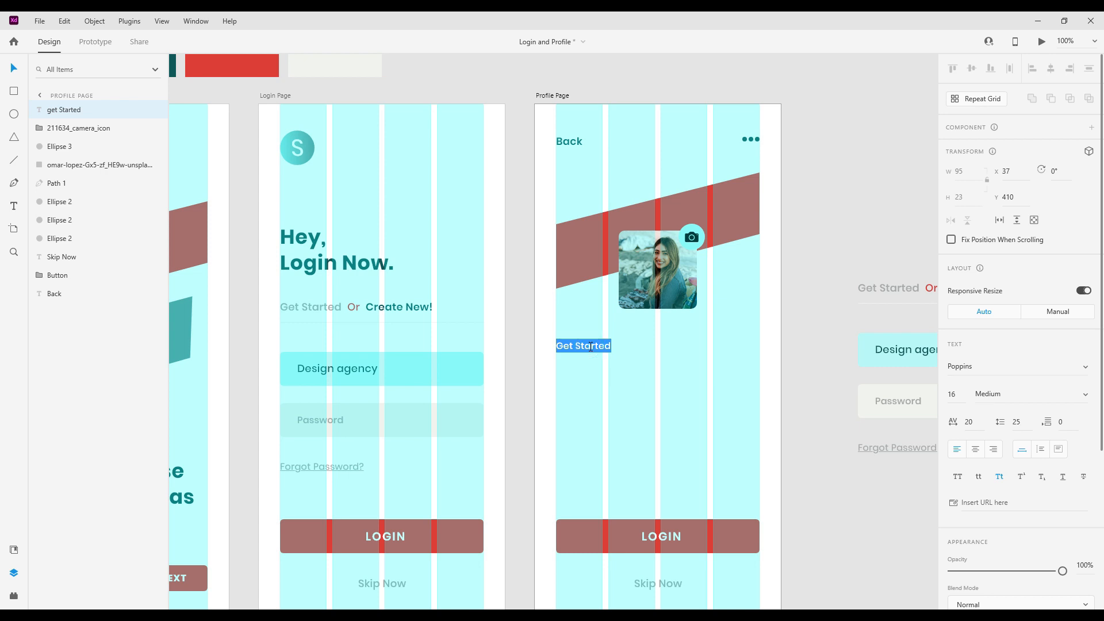
left_click(57, 183)
left_click(590, 349)
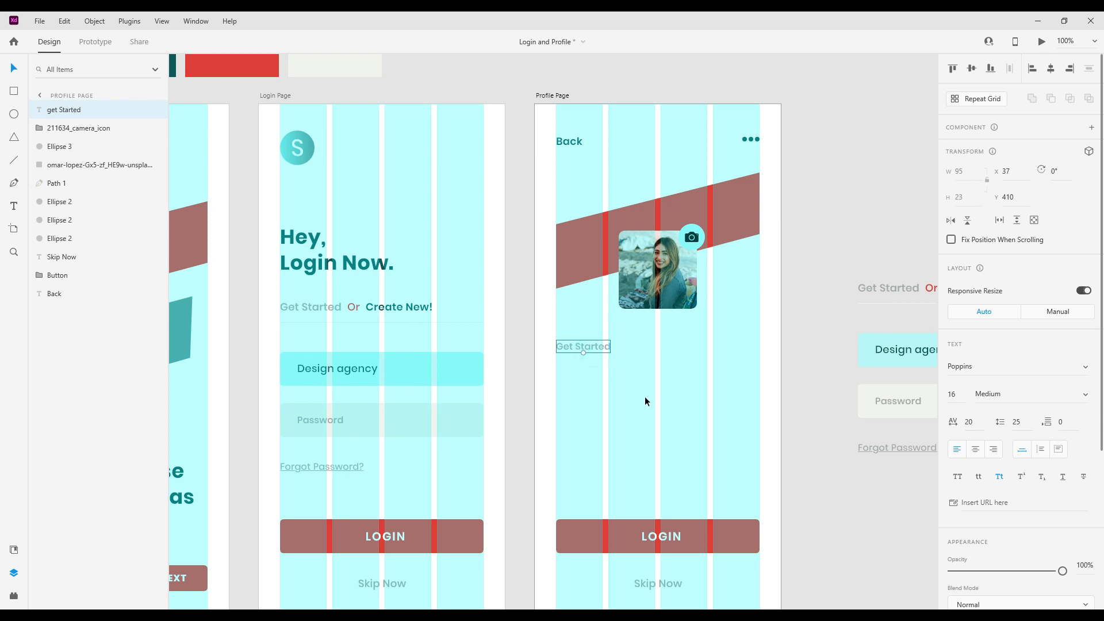
Save the Login and Profile document.
left_click(558, 455)
key("ctrl+s")
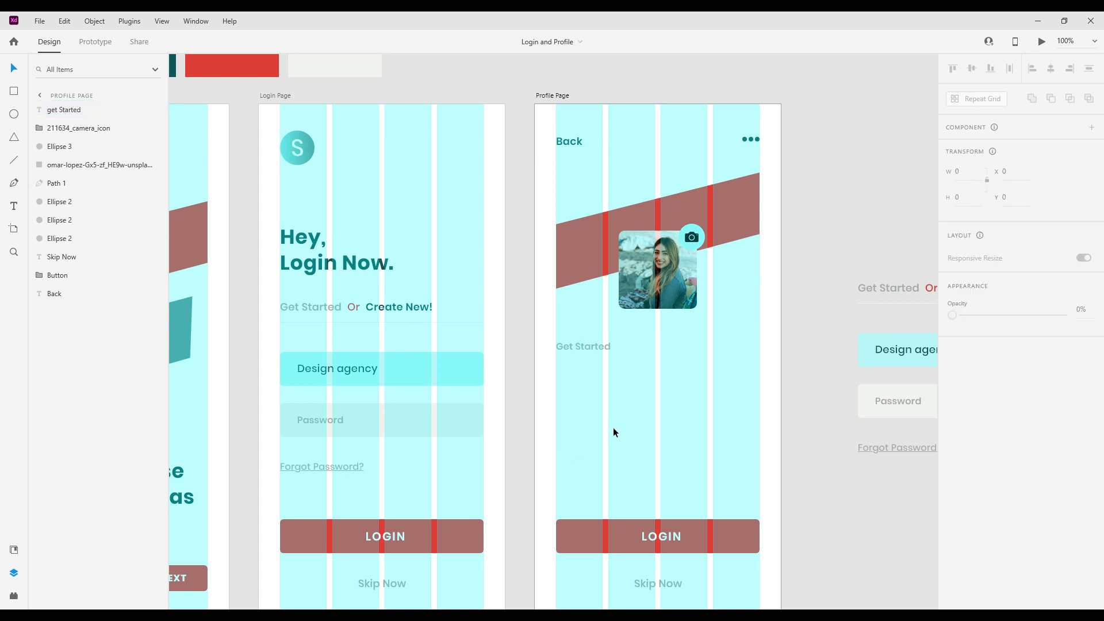
key("ctrl+0")
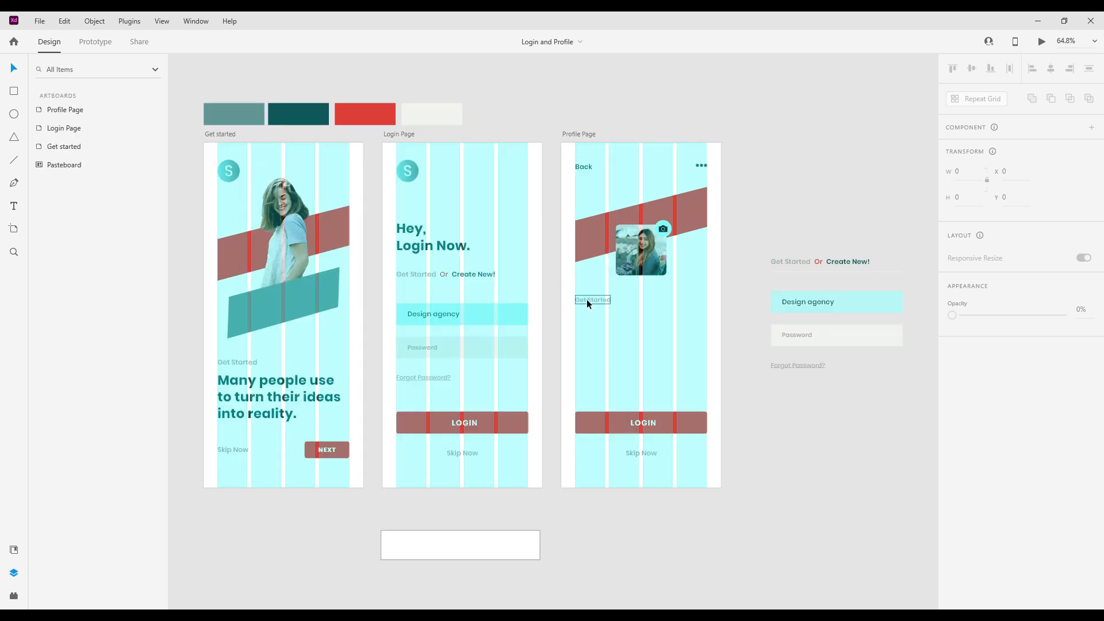
Hide the layout grid and replace the Get Started text below the profile photo with Applied.
left_click(587, 299)
key("ctrl+1")
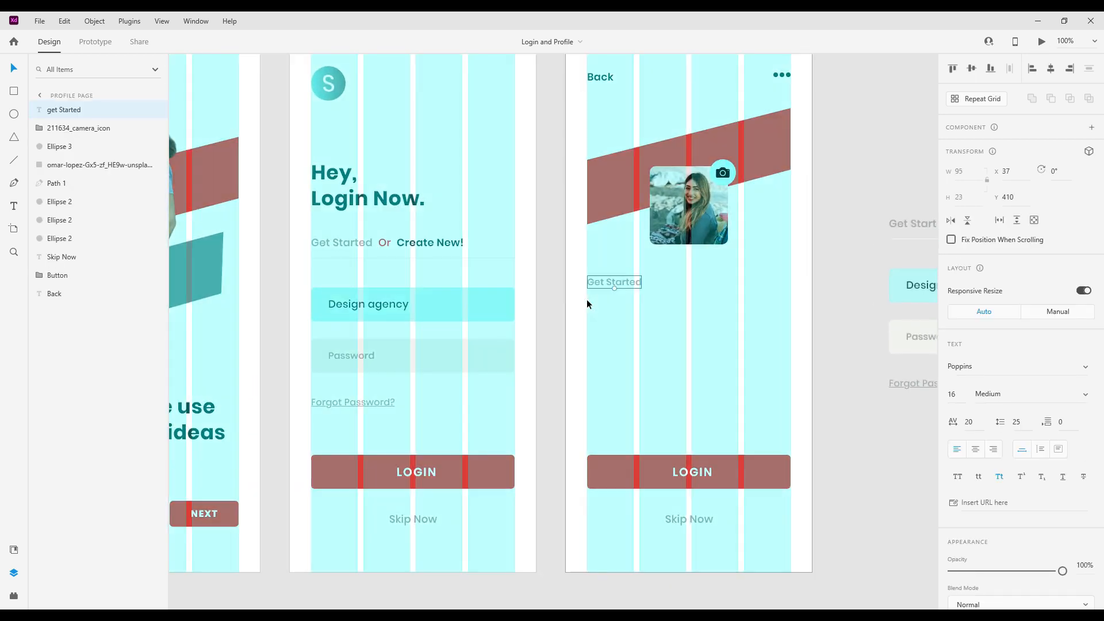
key("ctrl+plus")
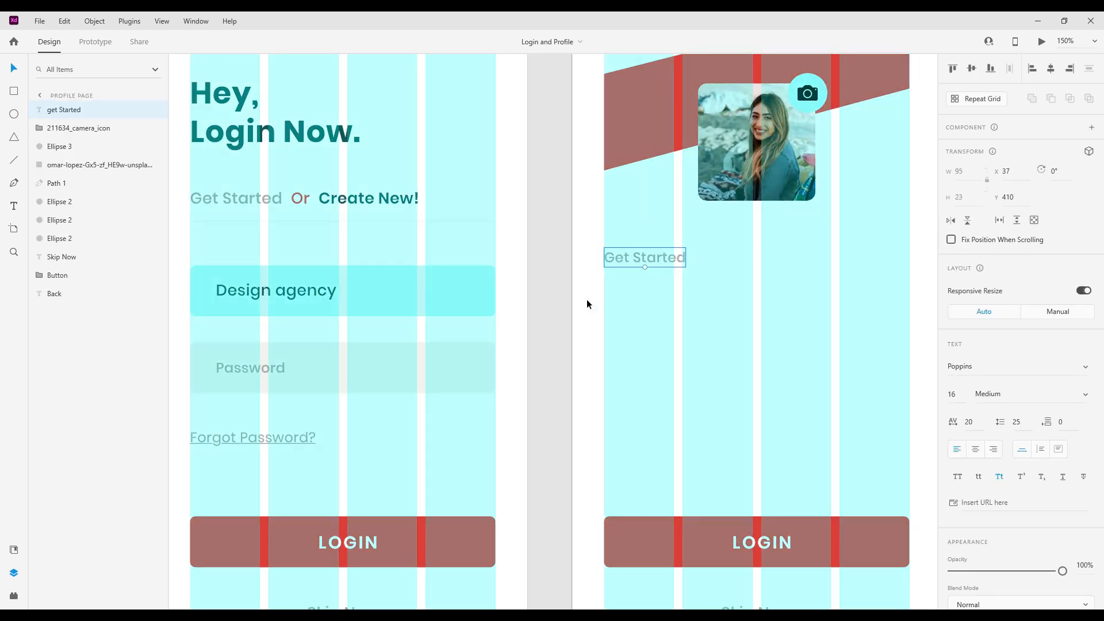
key("ctrl+minus")
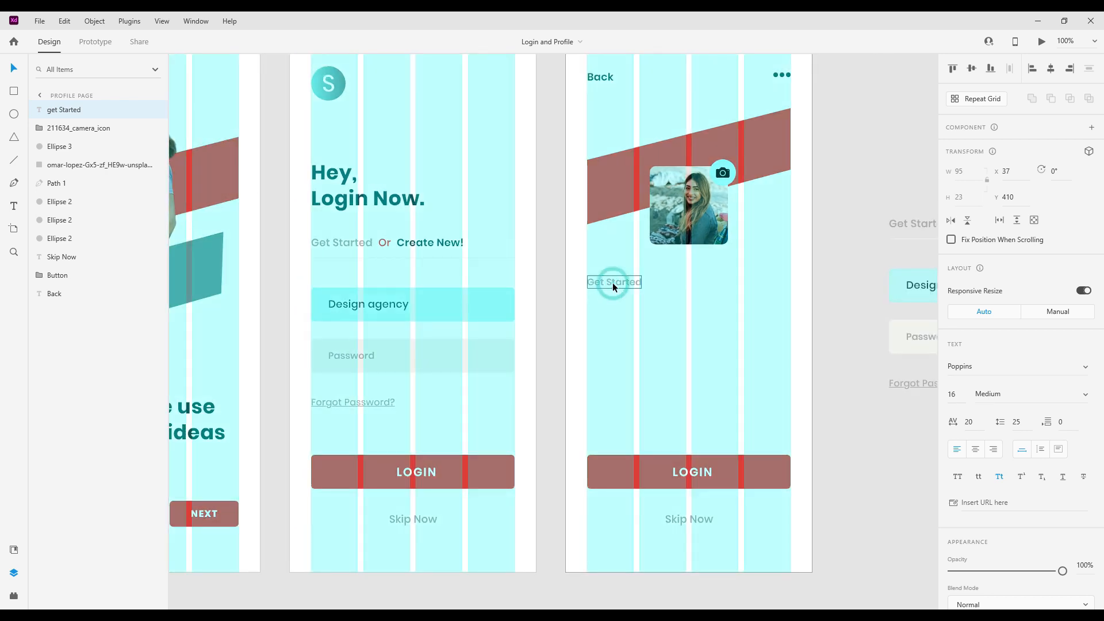
key("ctrl+shift+apostrophe")
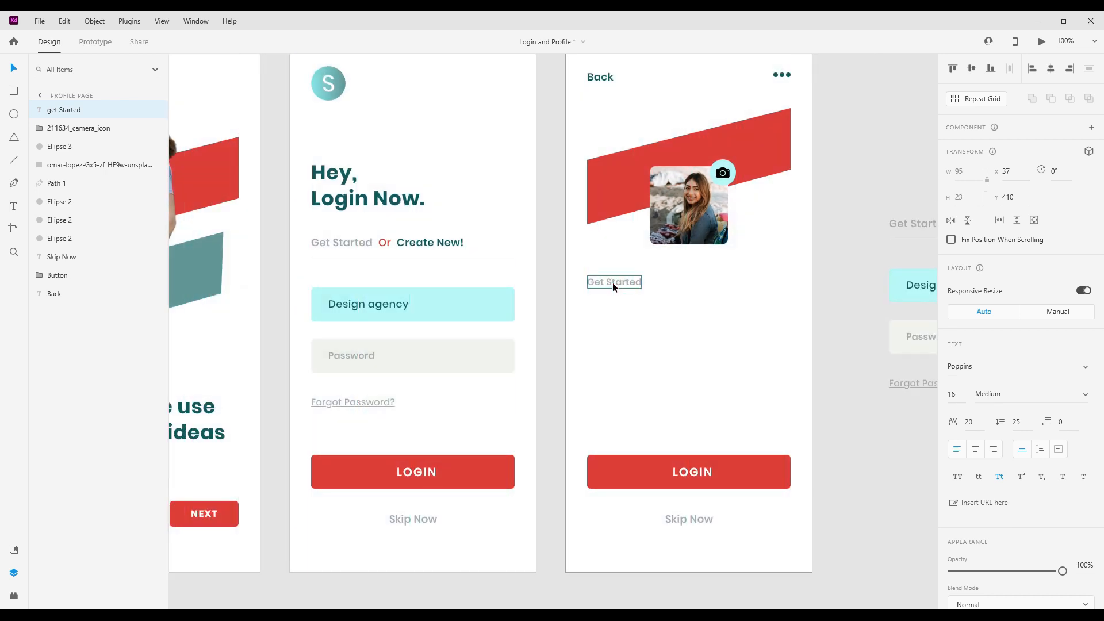
double_click(612, 281)
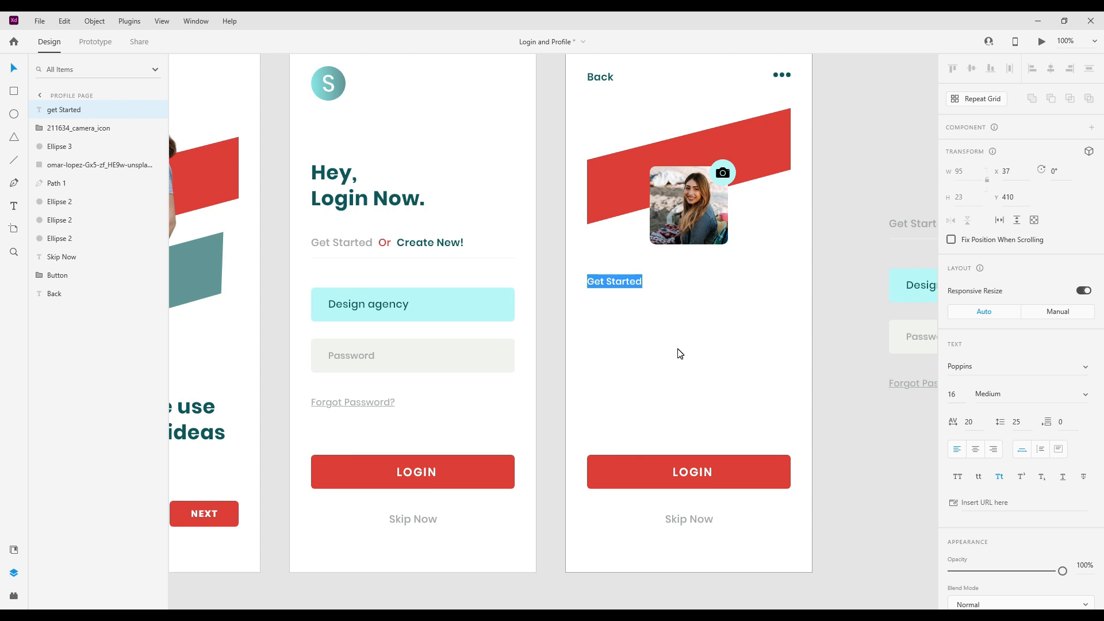
type("App")
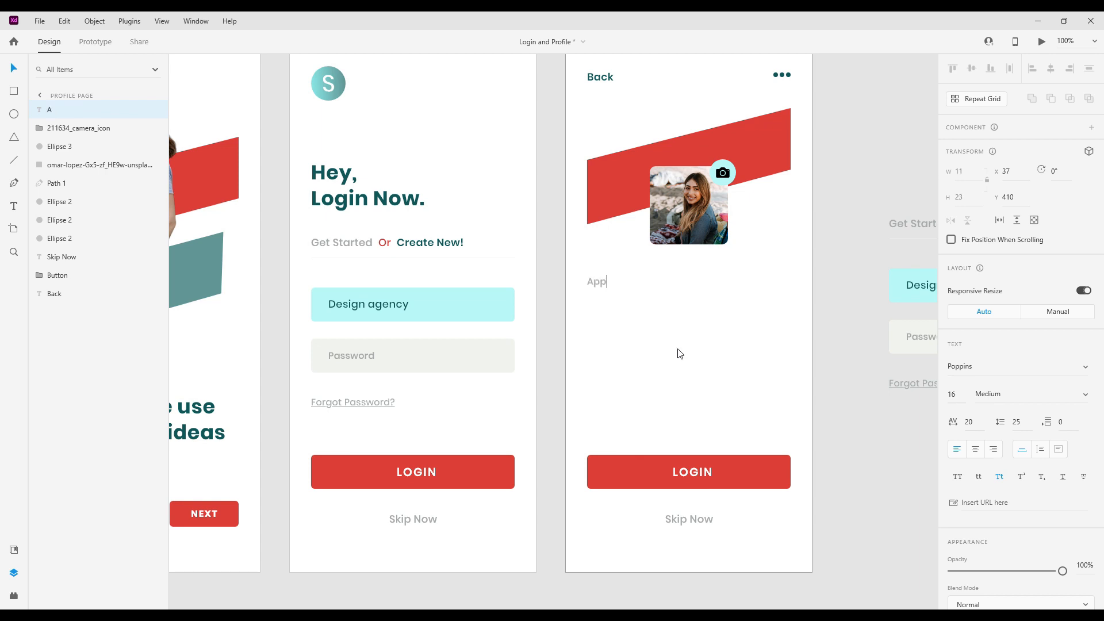
type("lied")
left_click(621, 344)
Copy the Applied label directly below itself, change the copy to 36, and shift it to X 59 beneath the label's middle.
key("alt")
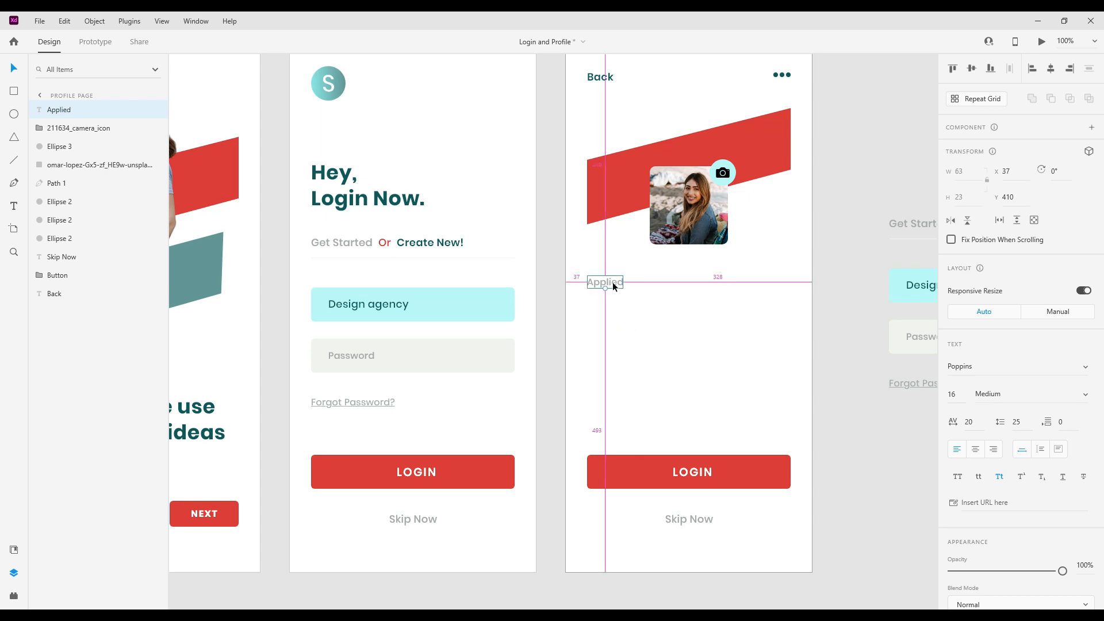
left_click_drag(612, 282, 611, 298)
double_click(611, 298)
type("2")
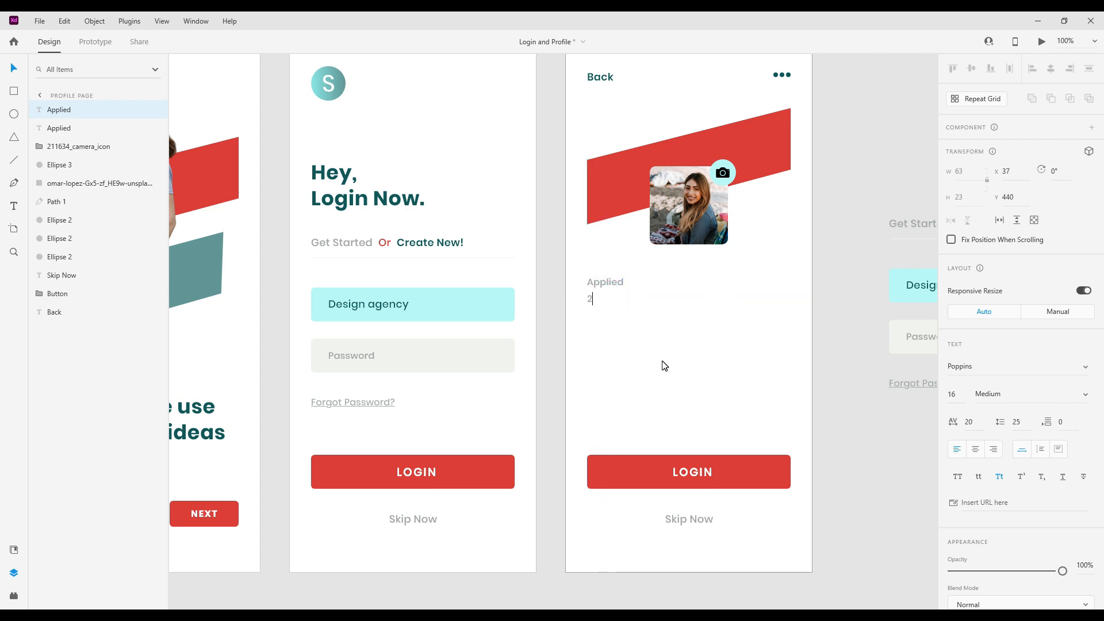
key("BackSpace")
type("36")
key("Escape")
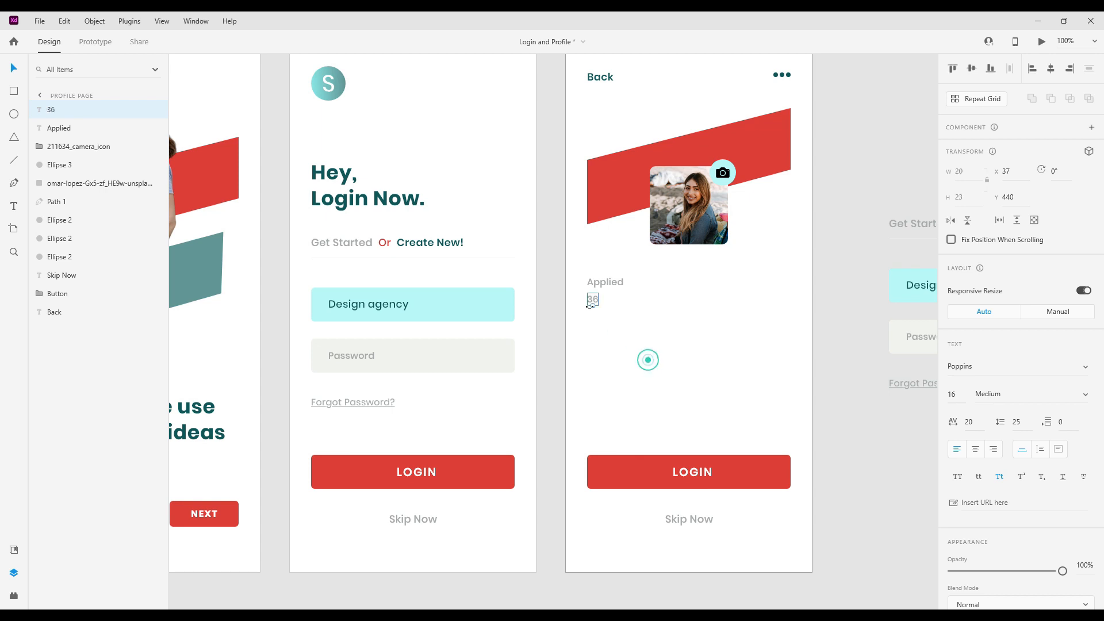
left_click_drag(590, 299, 602, 298)
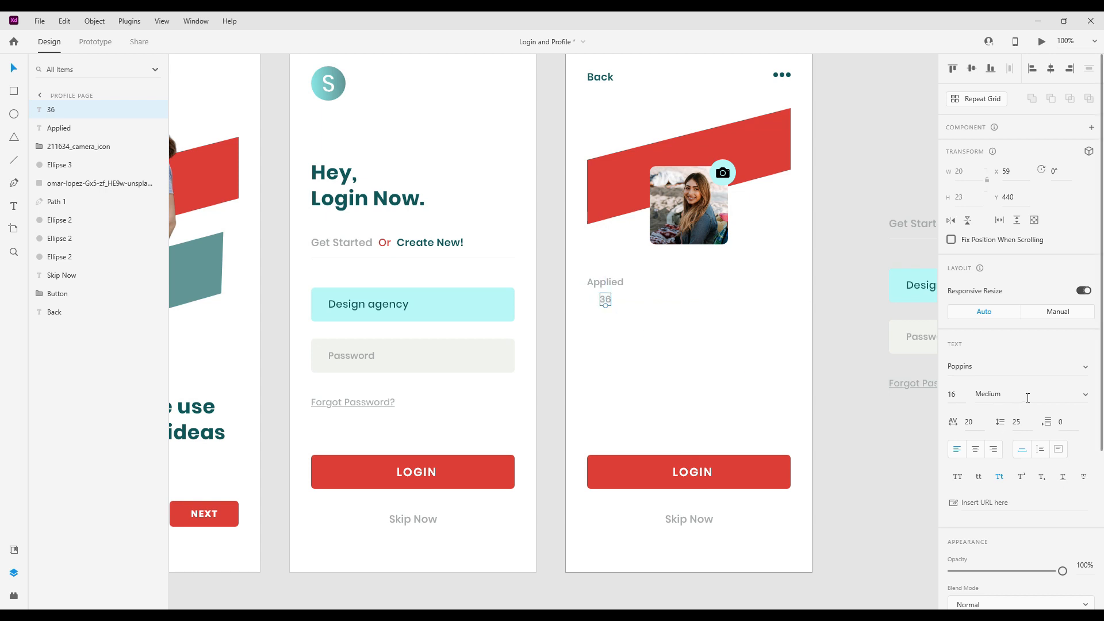
Style the number 36 with the dark teal #10575A fill, SemiBold weight and font size 20.
scroll(978, 535, "down", 3)
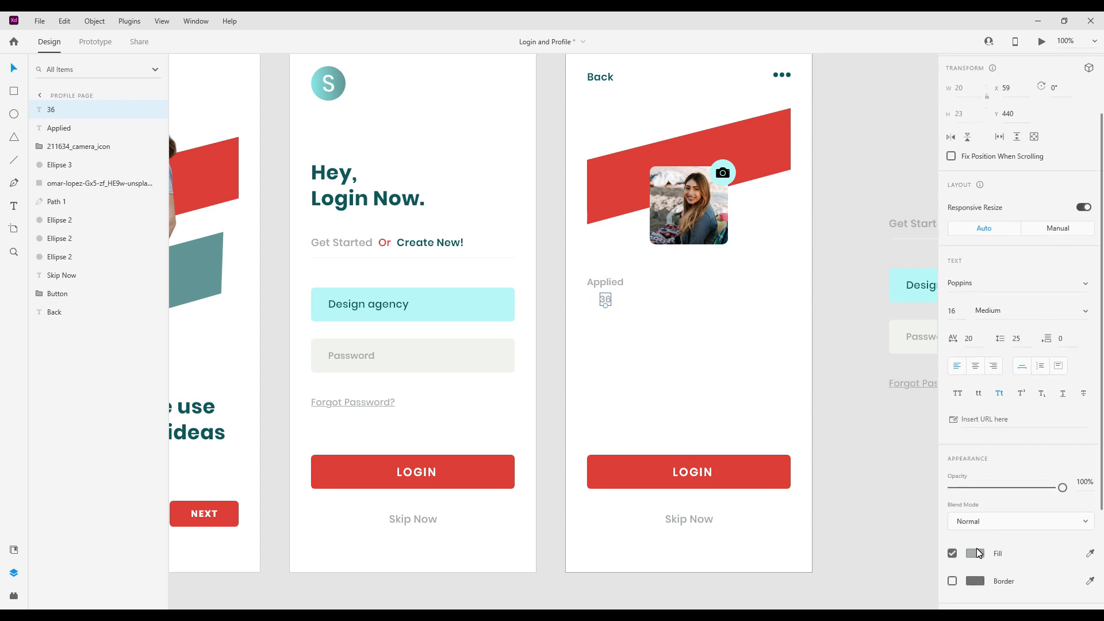
left_click(978, 553)
left_click(889, 590)
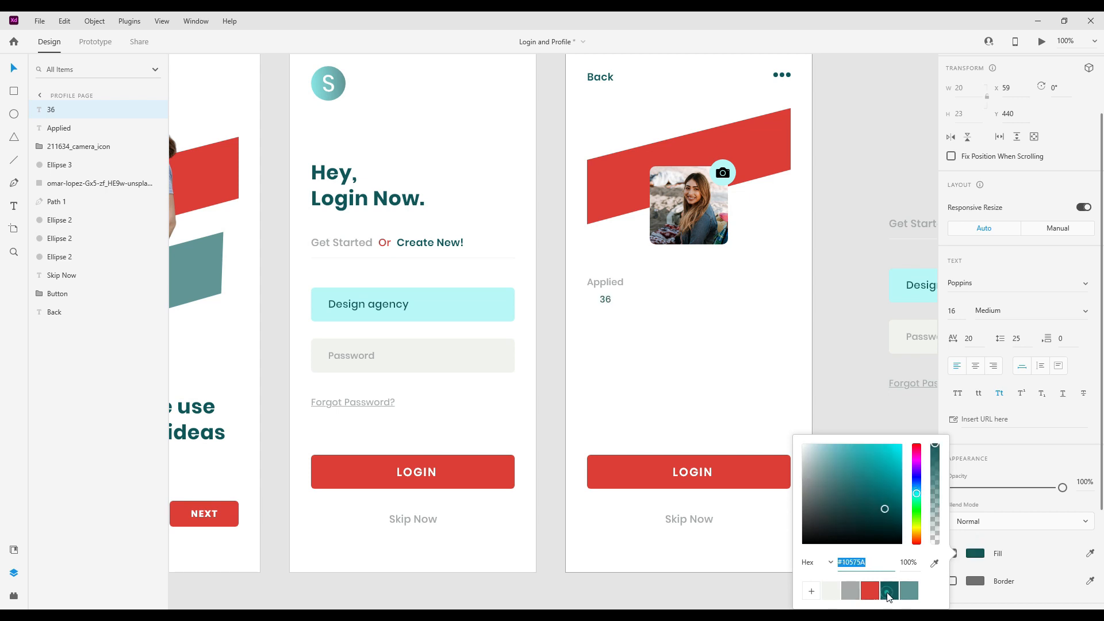
left_click(1082, 313)
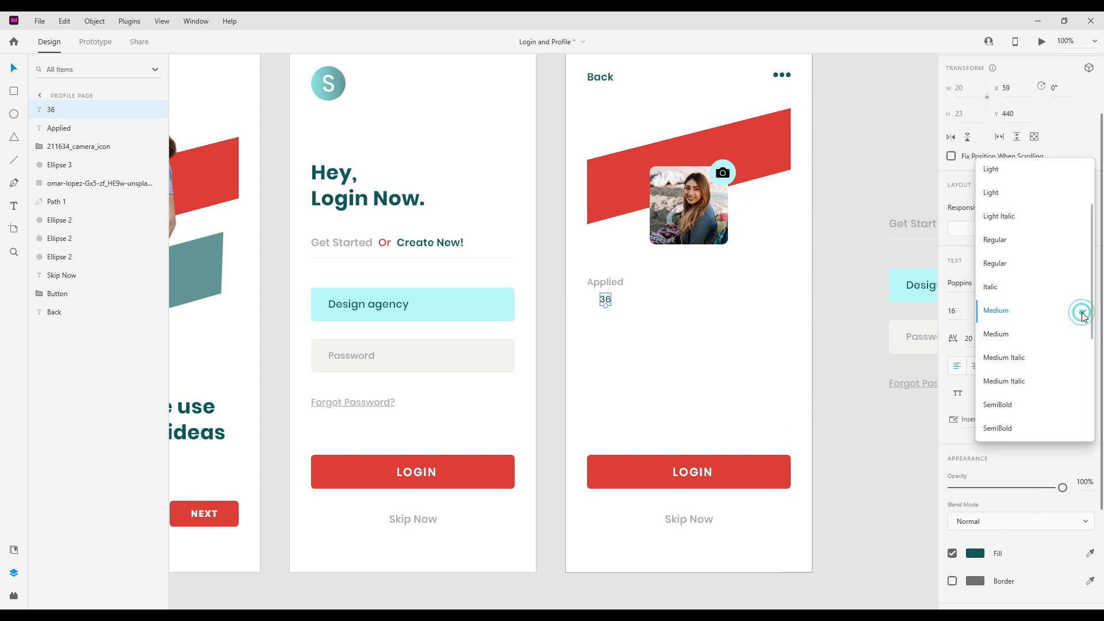
left_click(1014, 405)
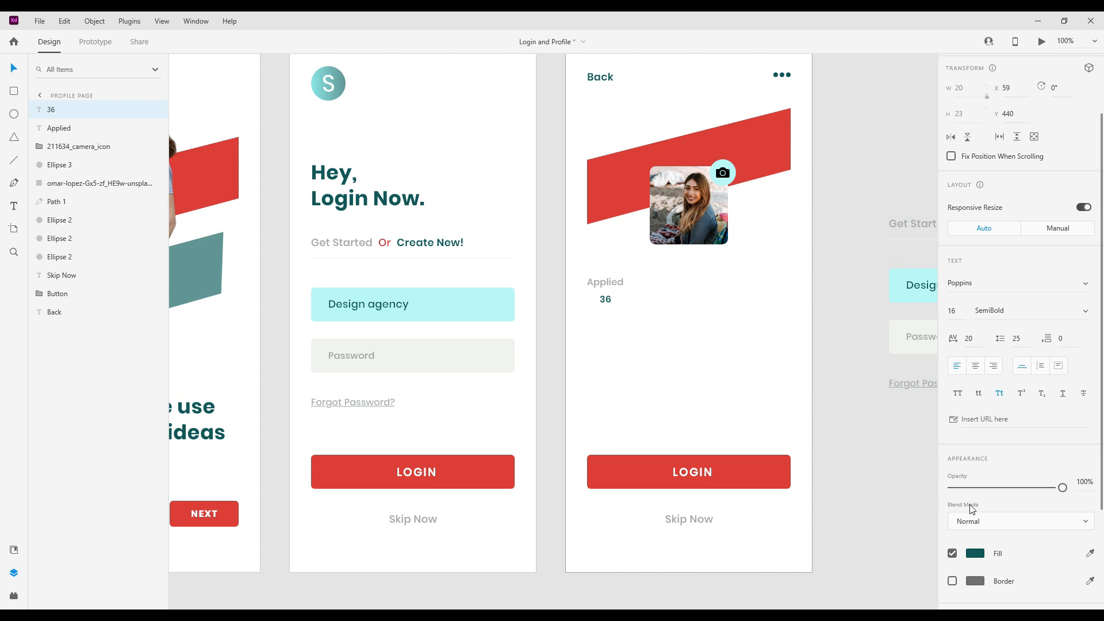
left_click(962, 310)
type("20")
key("Return")
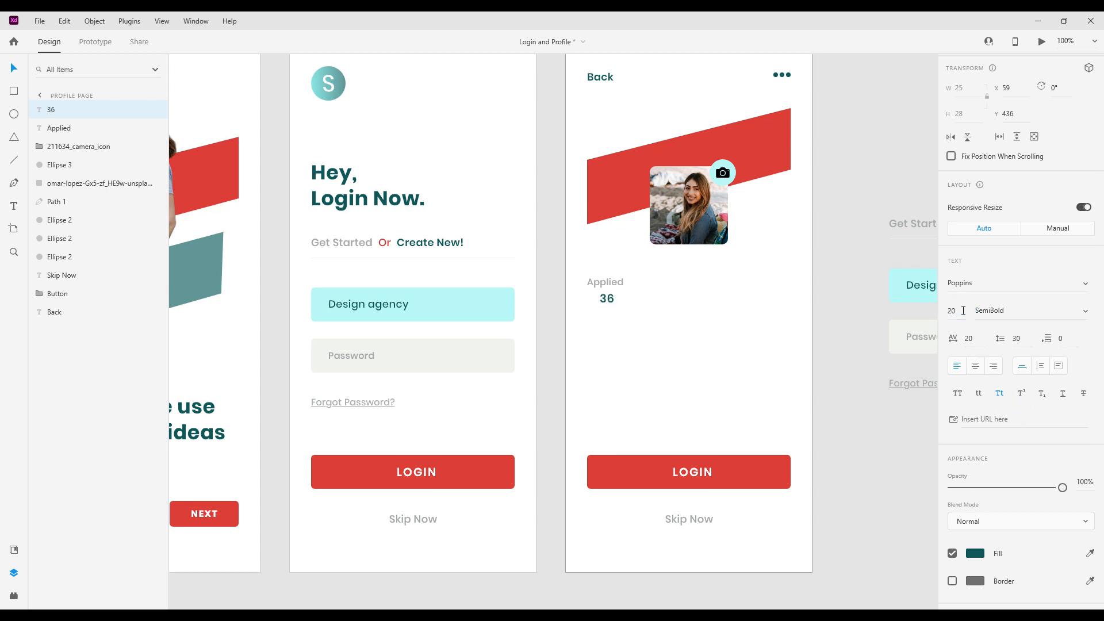
Centre the number 36 horizontally with the Applied label.
left_click_drag(611, 304, 609, 305)
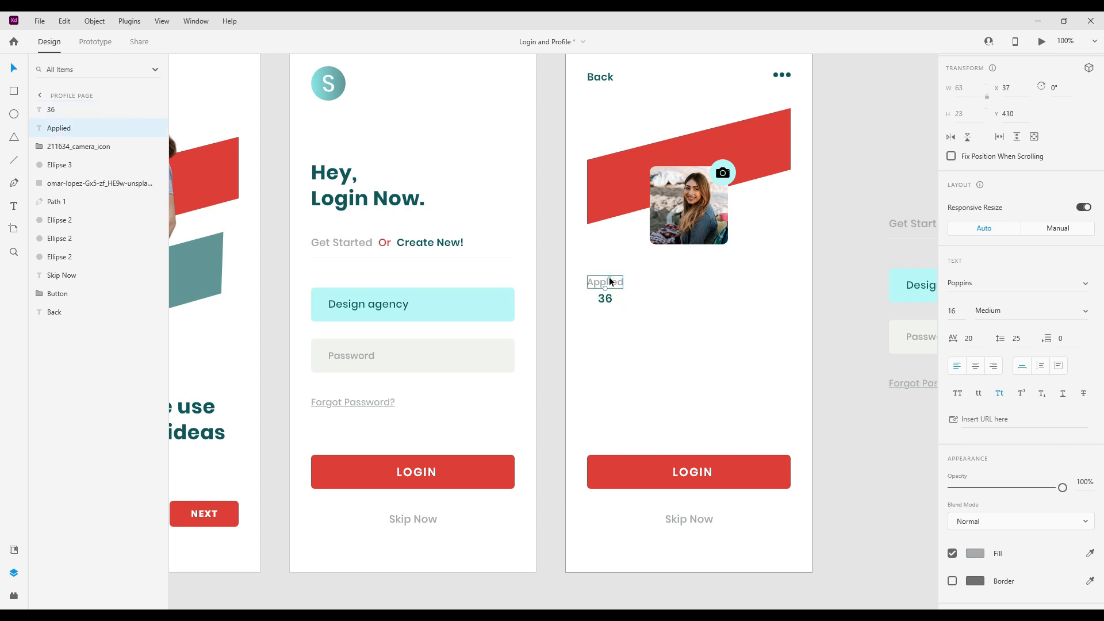
left_click(605, 282, "shift")
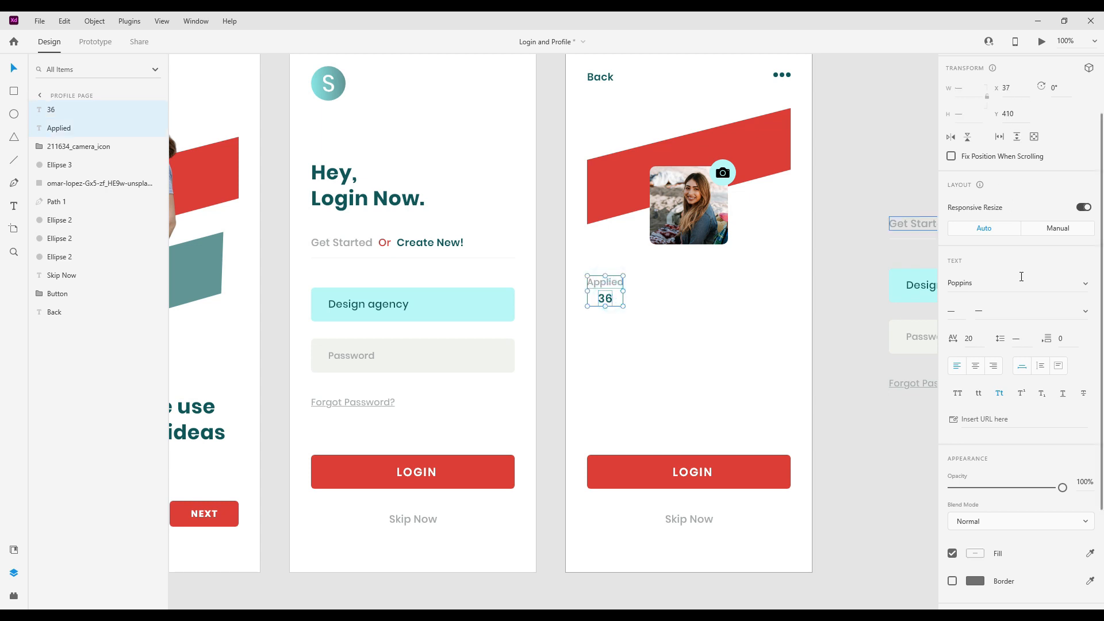
scroll(1020, 106, "up", 3)
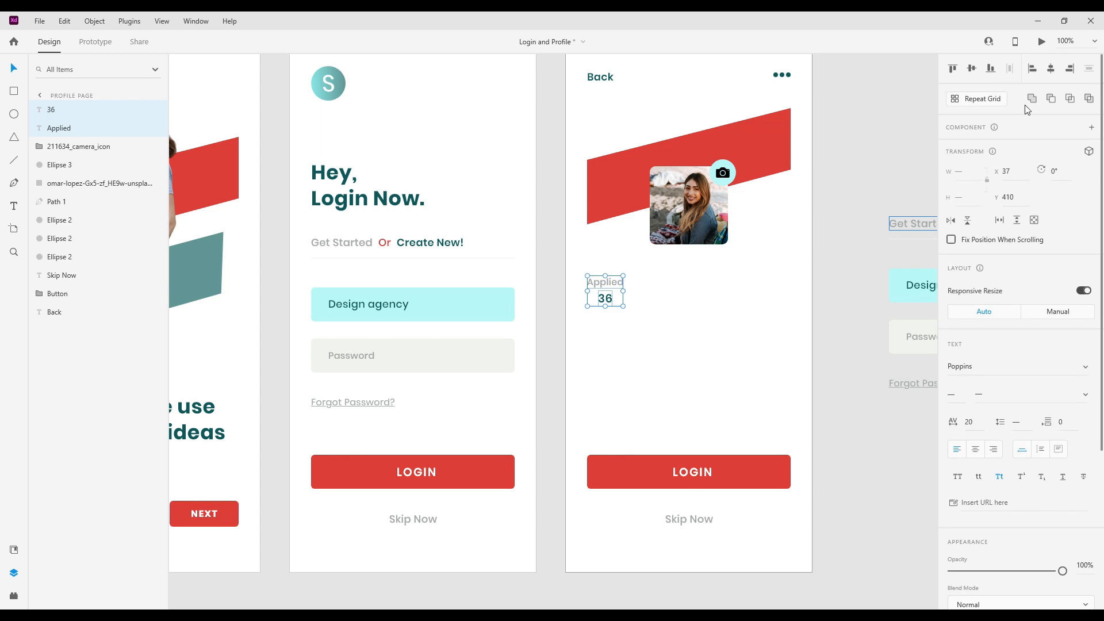
left_click(972, 69)
key("ctrl+z")
left_click(1050, 69)
left_click(658, 323)
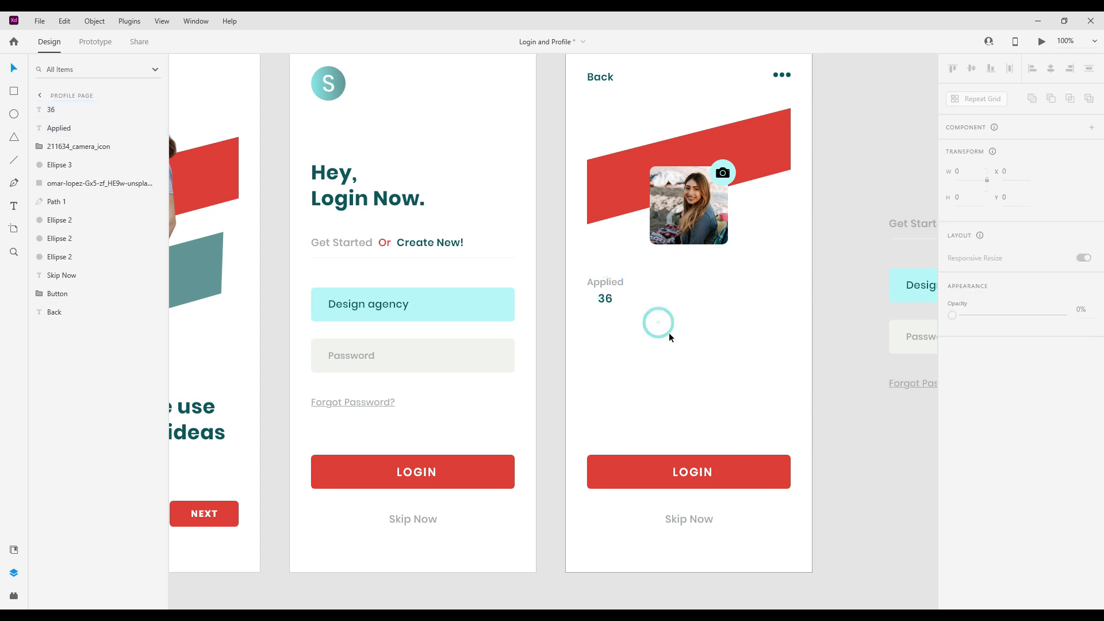
Nudge the number 36 down to Y 443 to widen the gap below the Applied label.
left_click(608, 311)
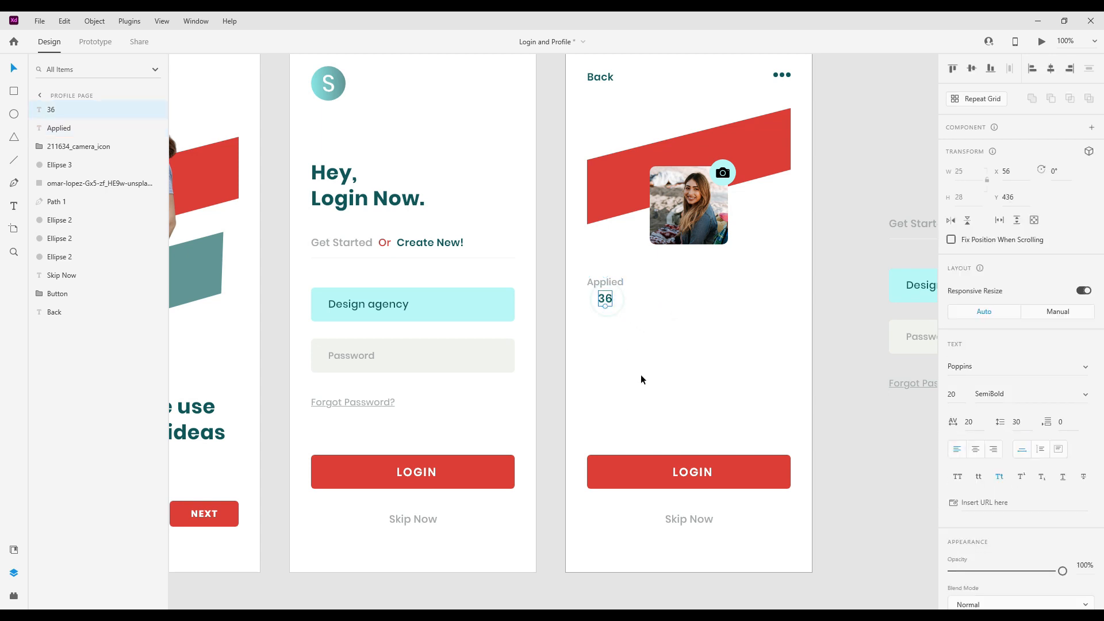
key("shift+Down")
key("Down")
key("Up")
key("Up")
key("Up")
key("Up")
left_click(641, 375)
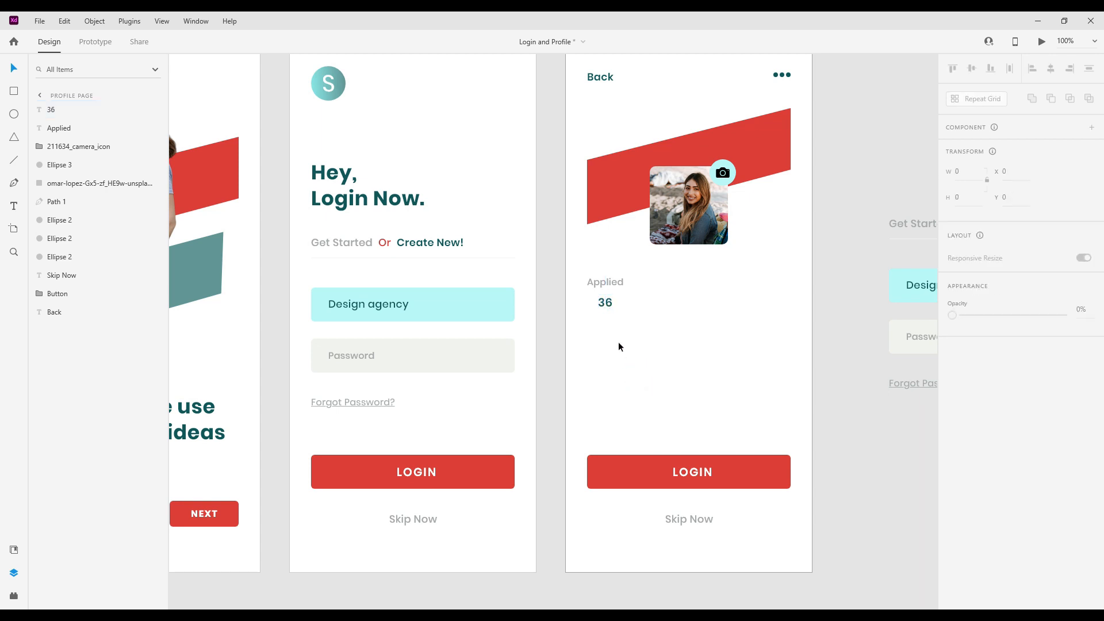
Set the Applied label and the number 36 to centred text alignment and centre them on each other horizontally.
left_click(604, 281)
left_click(606, 304, "shift")
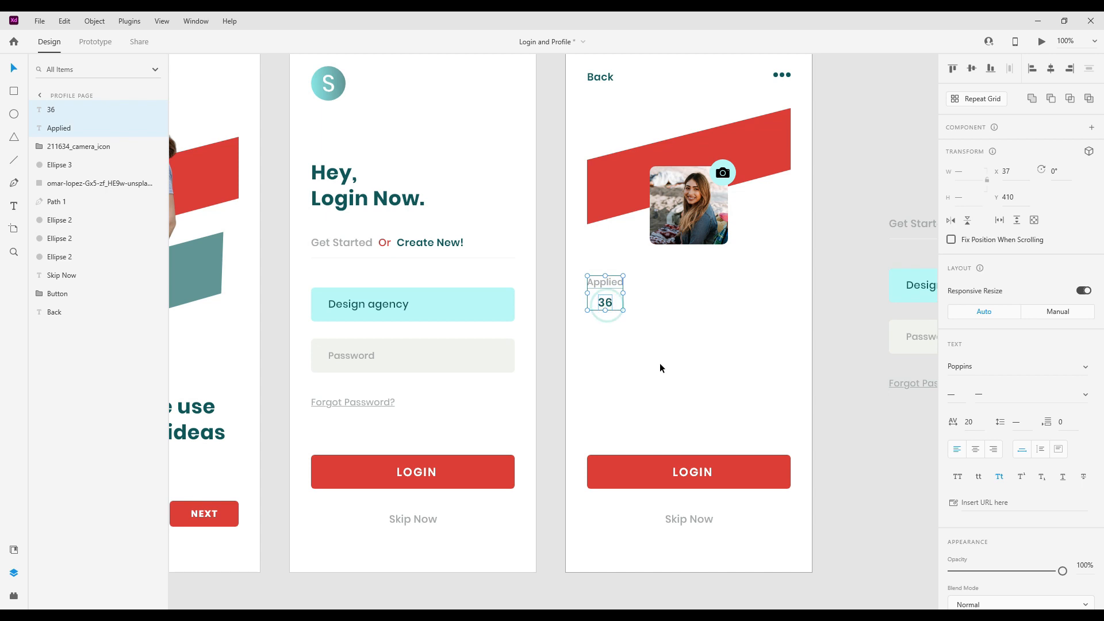
left_click(975, 450)
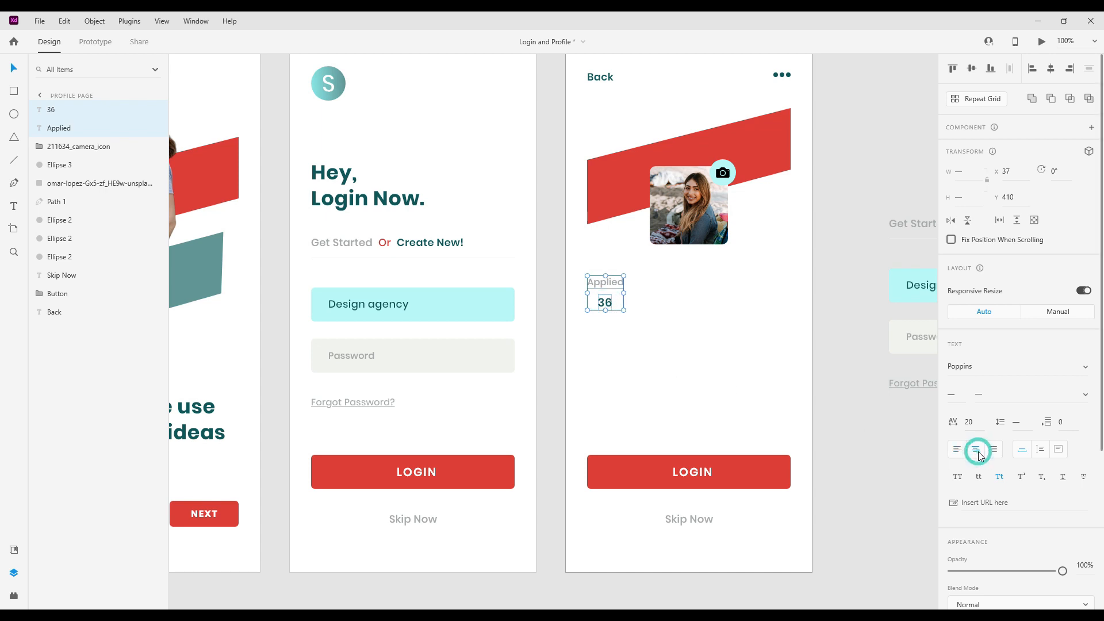
left_click(1050, 68)
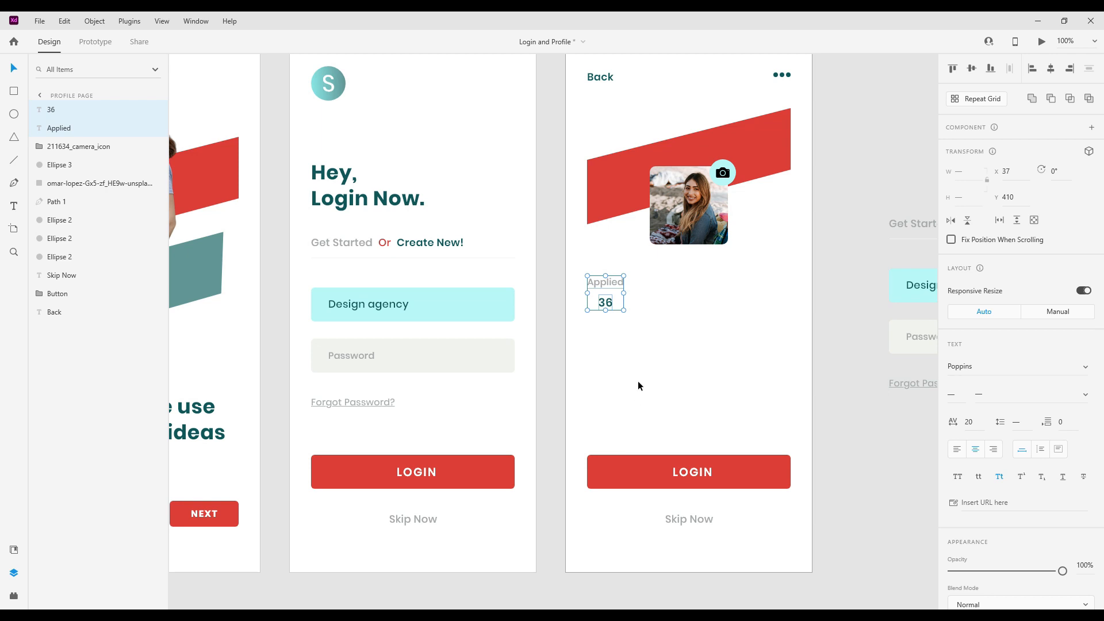
Group the Applied label with its number and place a duplicate of the group 104 px to the right.
key("ctrl+g")
key("shift+Right")
key("shift+Right")
key("shift+Right")
key("shift+Right")
key("shift+Right")
key("shift+Right")
key("shift+Right")
key("shift+Right")
key("shift+Right")
key("shift+Right")
key("Right")
key("Right")
key("Right")
key("Right")
Change the duplicated group's label to Reviewed and its number to 123.
double_click(670, 281)
double_click(670, 280)
type("Reviewed")
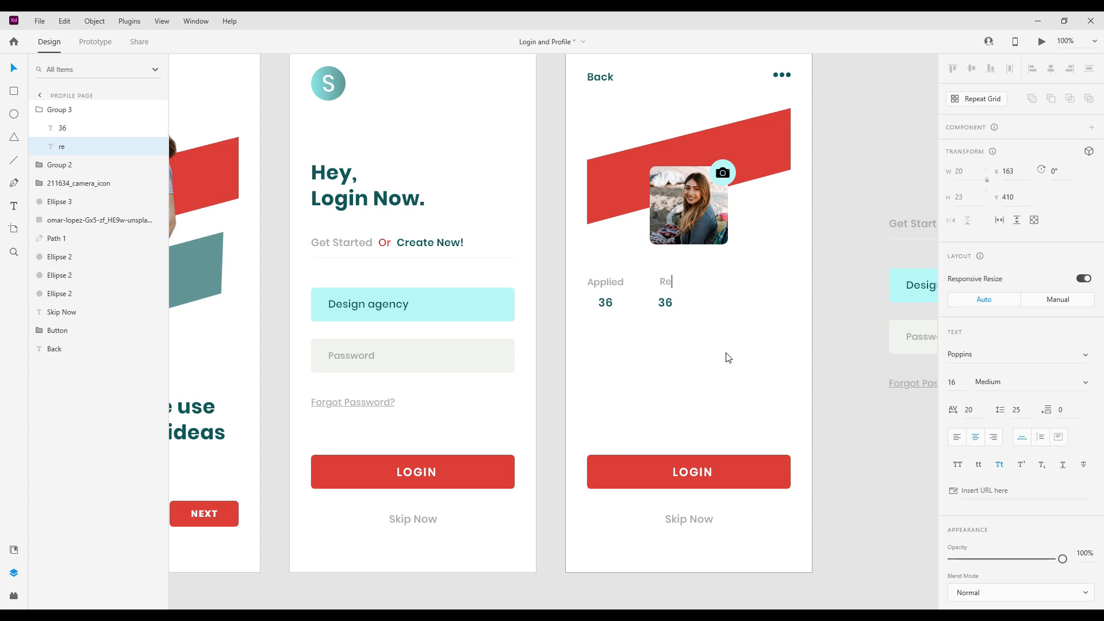
key("Tab")
type("123")
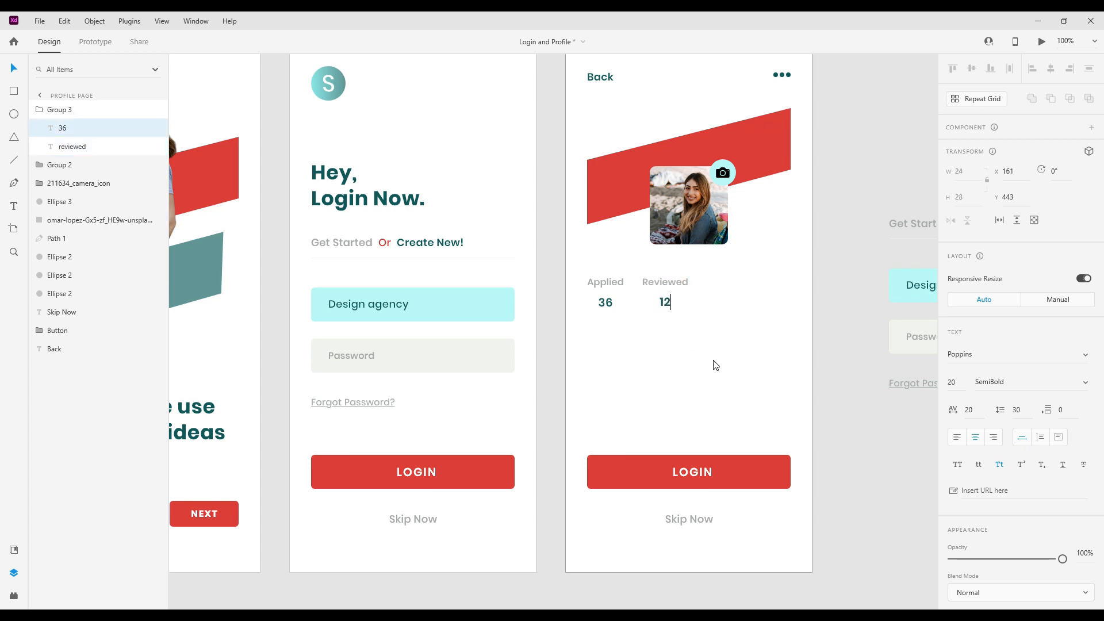
left_click(713, 360)
Duplicate the Reviewed group and move the copy 130 px to the right.
left_click(670, 302)
key("ctrl+d")
key("shift+Right")
key("shift+Right")
key("shift+Right")
key("shift+Right")
key("shift+Right")
key("shift+Right")
key("shift+Right")
key("shift+Right")
key("shift+Right")
key("shift+Right")
key("shift+Right")
key("shift+Right")
key("shift+Right")
left_click(736, 356)
Change the third group's label to Contacted and its number to 23.
double_click(739, 281)
double_click(740, 281)
type("Contacted")
key("Tab")
type("23")
left_click(772, 377)
Align the Contacted group with the layout grid's right edge and space the Reviewed group evenly between Applied and Contacted.
key("ctrl+shift+apostrophe")
left_click(737, 285)
left_click_drag(736, 285, 760, 285)
left_click(661, 279)
key("ctrl+shift+apostrophe")
left_click_drag(662, 279, 678, 283)
left_click(686, 364)
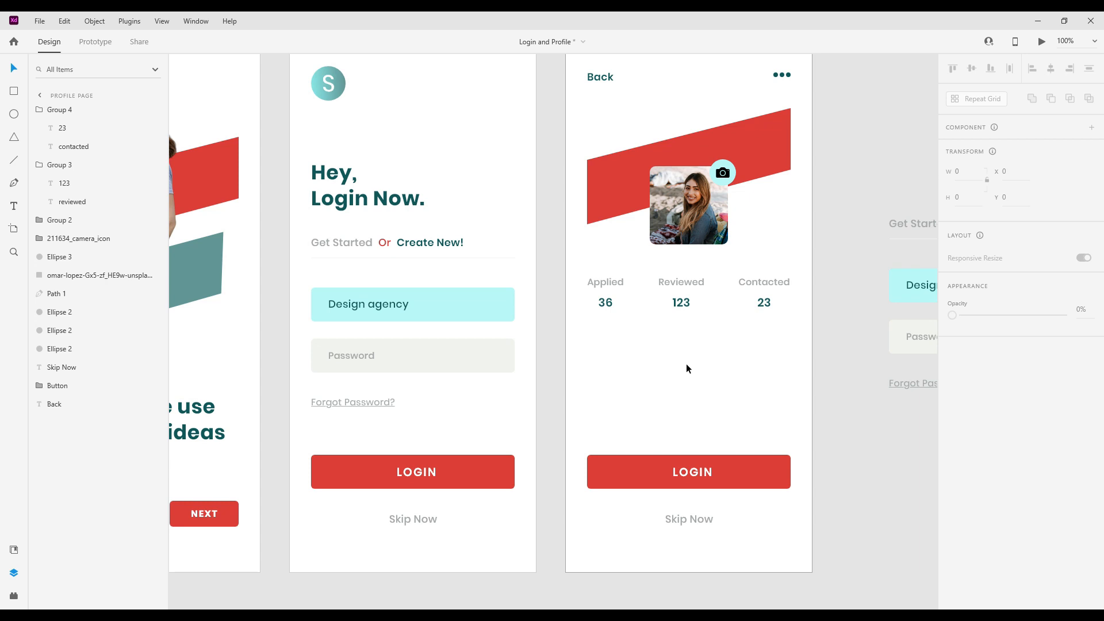
Check the profile photo's horizontal centring on the Profile Page against the layout grid.
left_click(681, 233)
key("ctrl+shift+apostrophe")
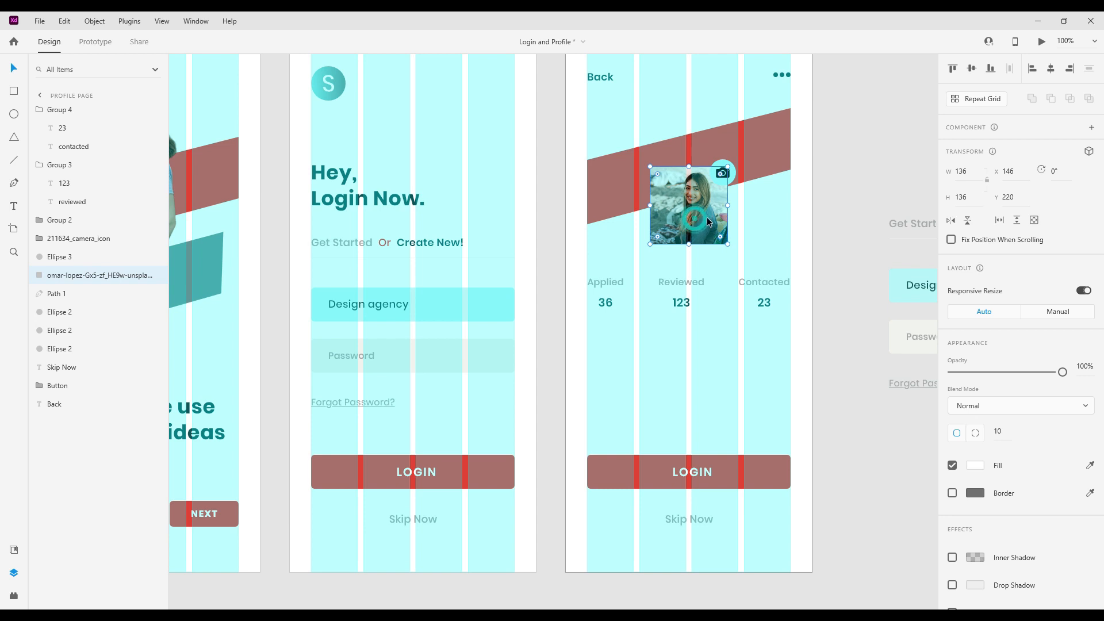
left_click_drag(702, 216, 705, 216)
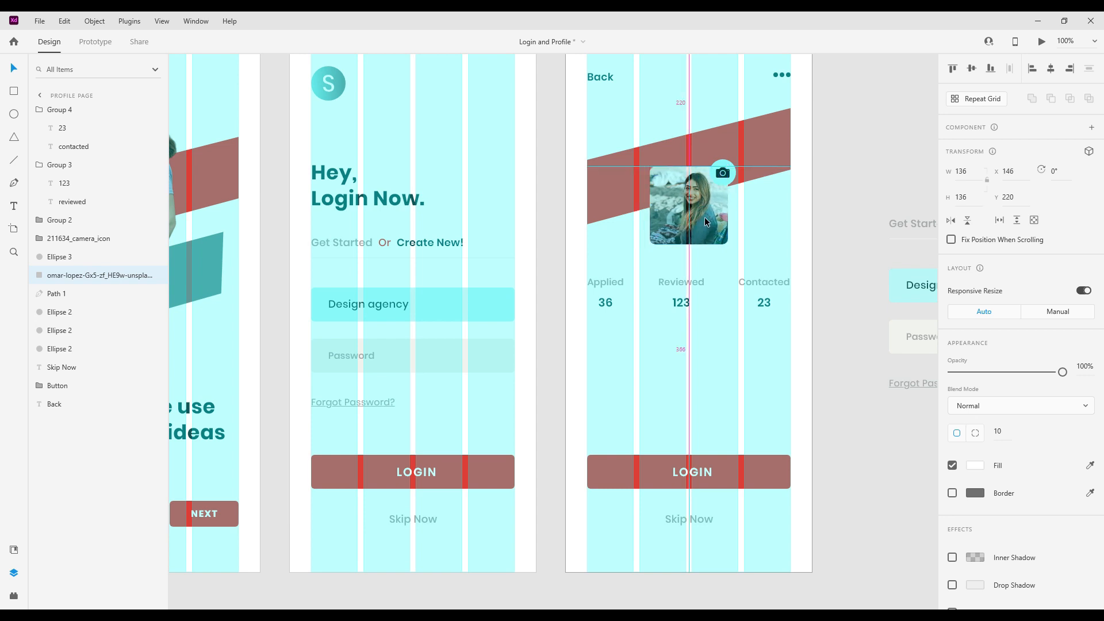
left_click_drag(704, 216, 704, 216)
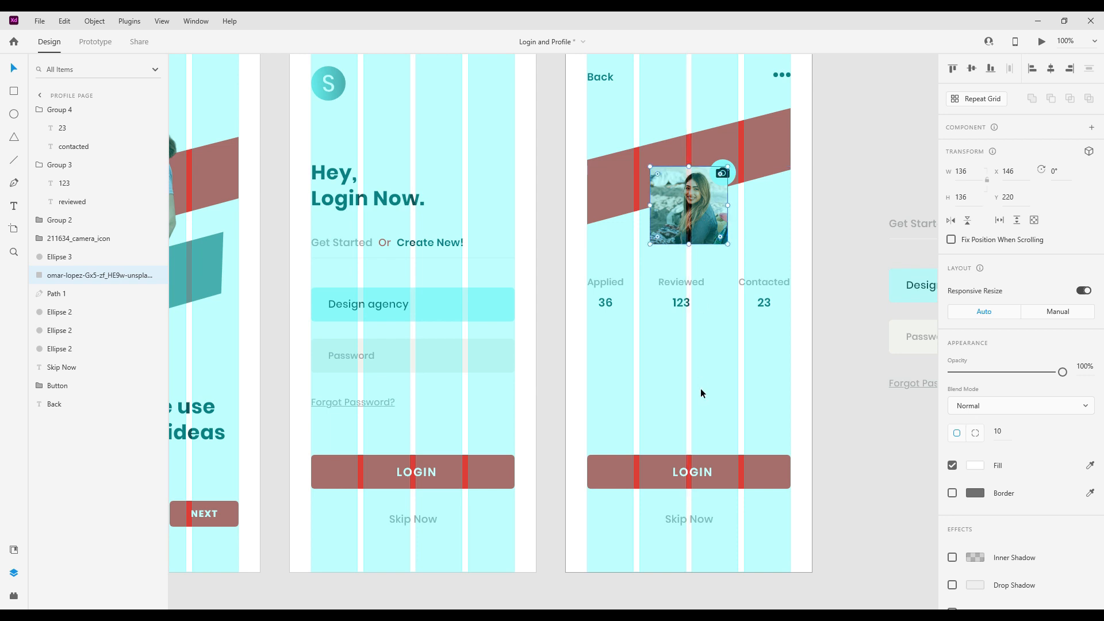
left_click(700, 388)
key("ctrl+shift+apostrophe")
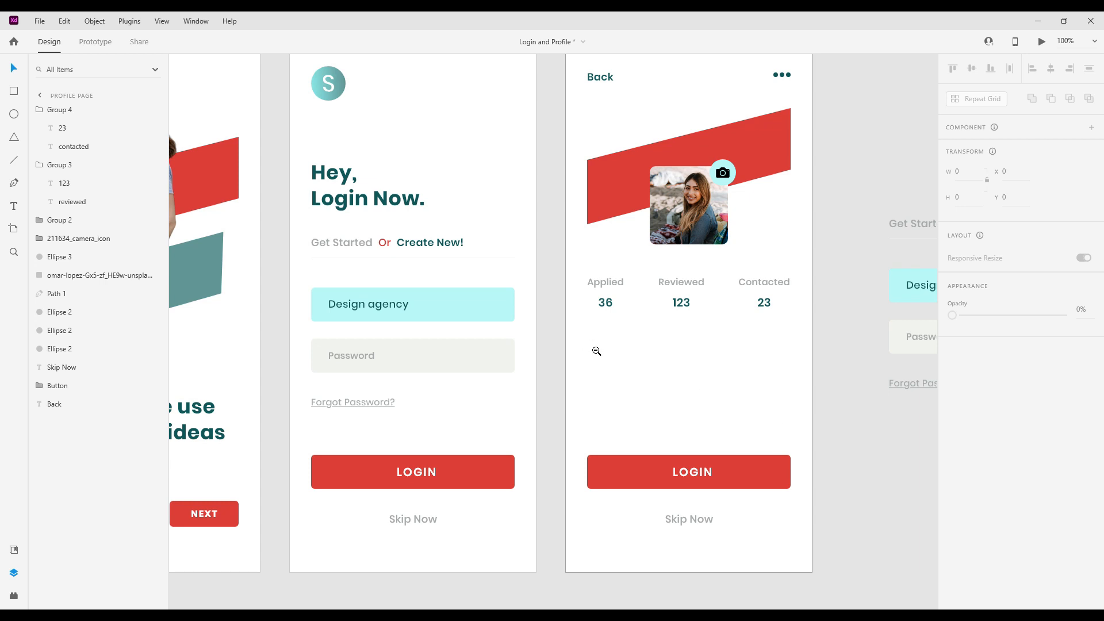
Scale the profile photo down about its centre to 118 by 118.
scroll(666, 366, "up", 1)
left_click(693, 242)
left_click(727, 258, "alt+shift")
left_click(727, 258)
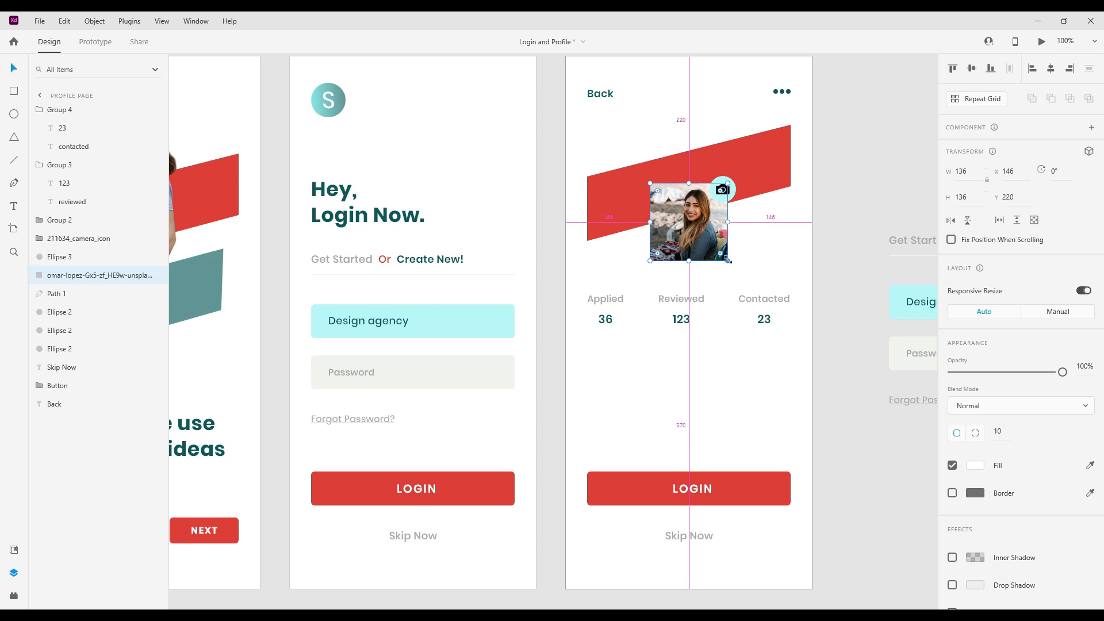
left_click_drag(728, 260, 723, 255)
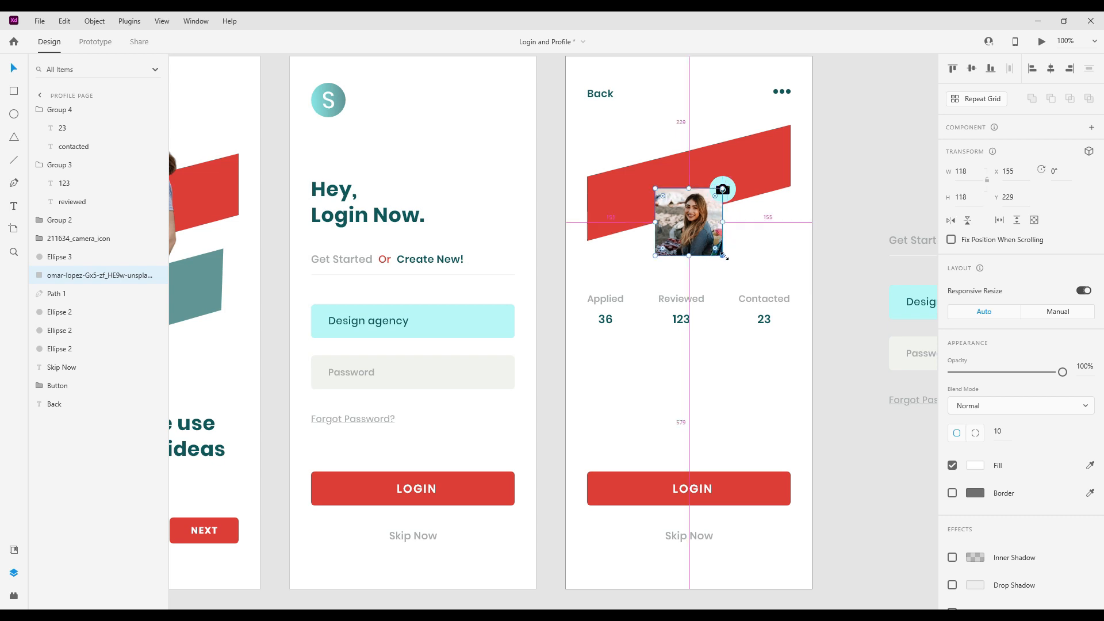
Group the camera icon with its circle and scale the badge down to 36 by 36.
left_click(727, 197)
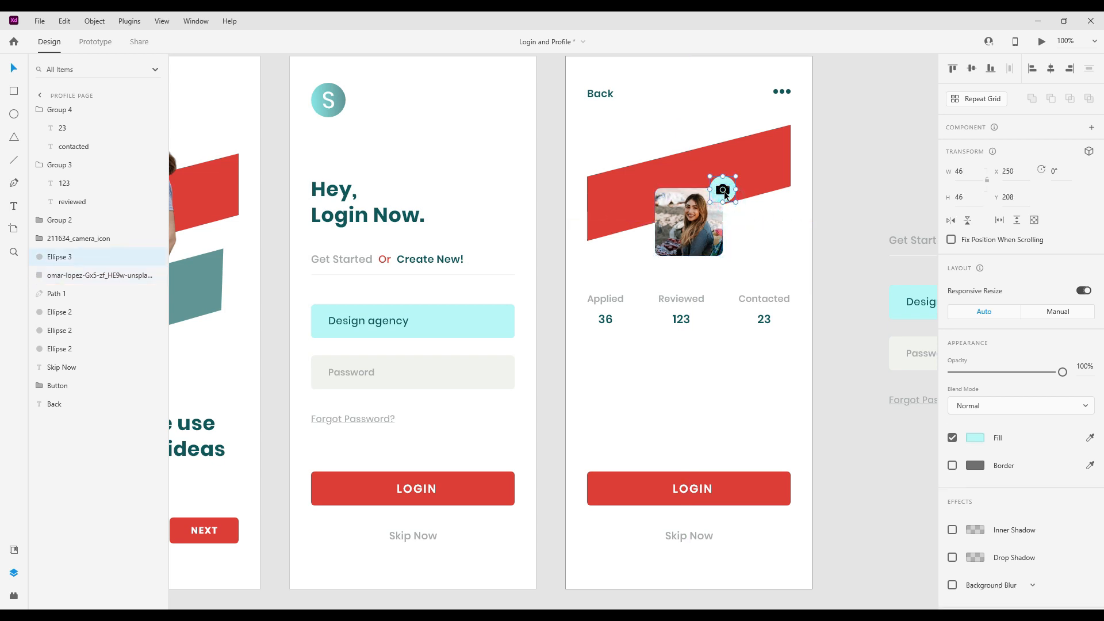
left_click(725, 193)
left_click(727, 197)
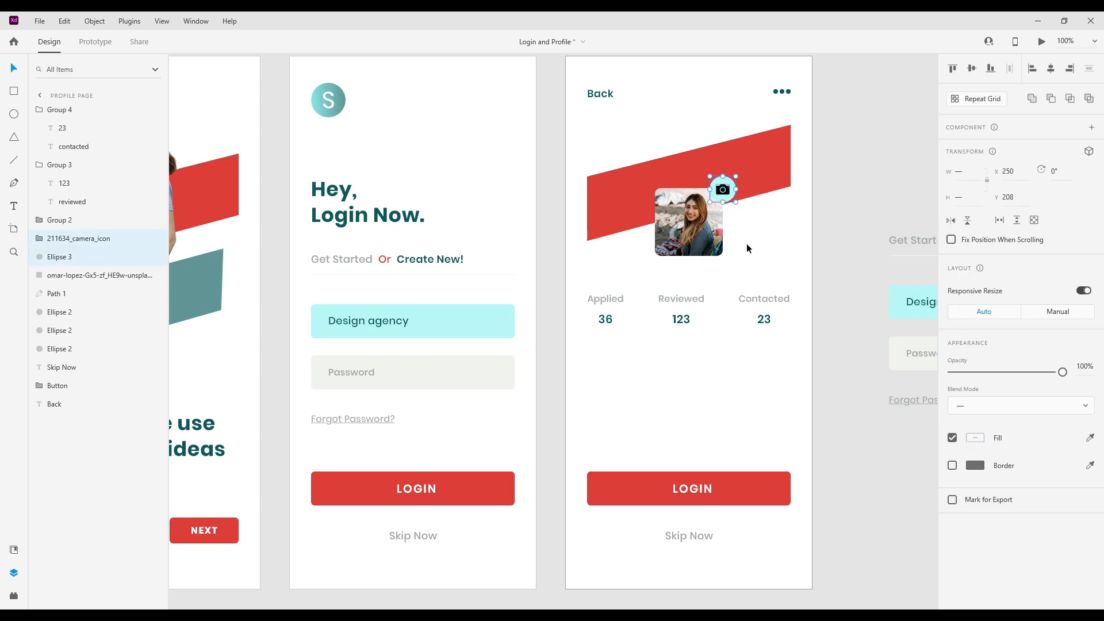
key("ctrl+g")
left_click(723, 189)
left_click_drag(723, 190, 577, 466)
key("ctrl+plus")
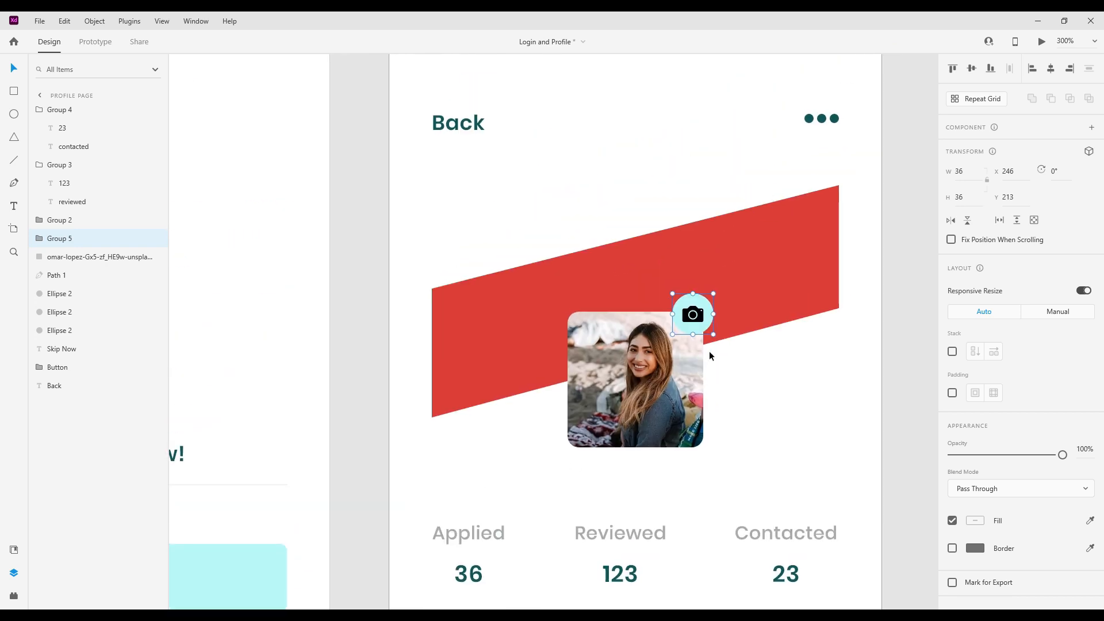
key("ctrl+plus")
left_click_drag(793, 337, 795, 339)
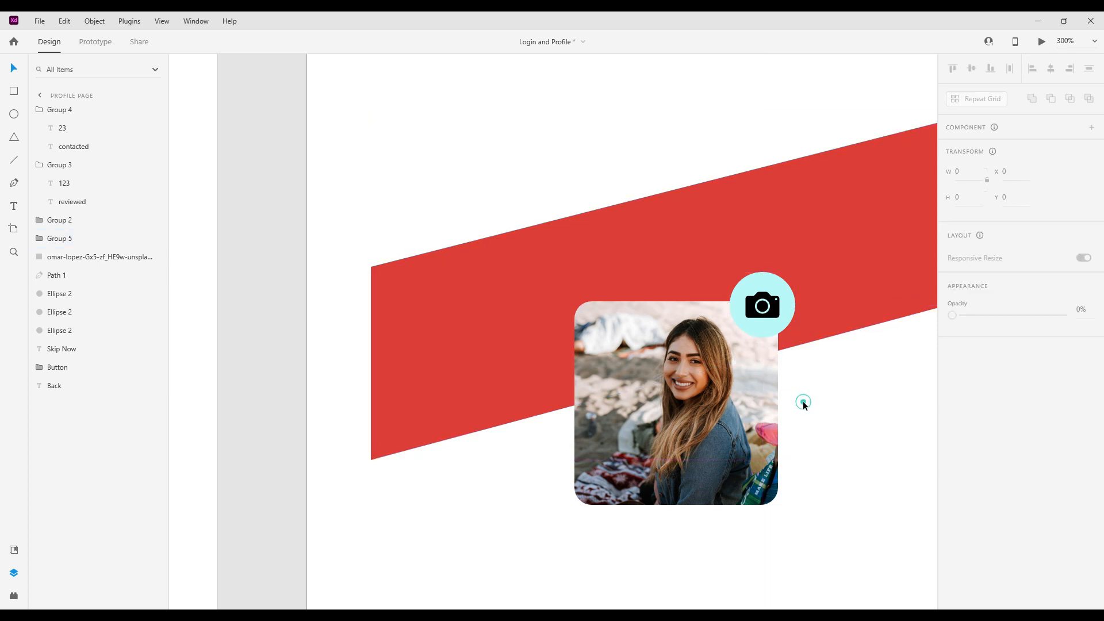
key("ctrl+0")
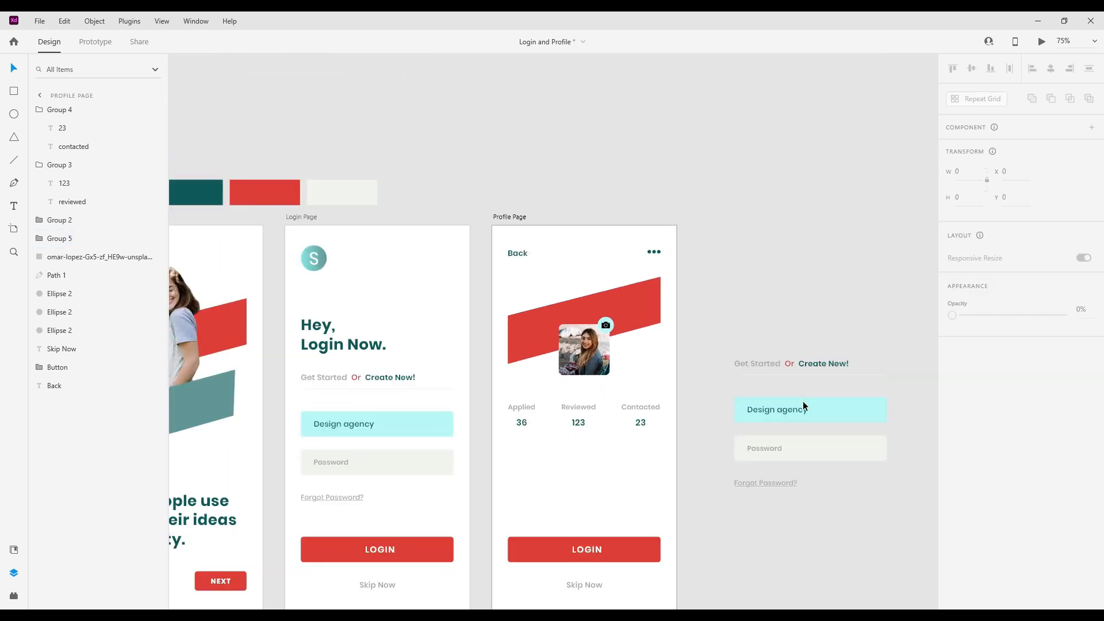
key("ctrl+1")
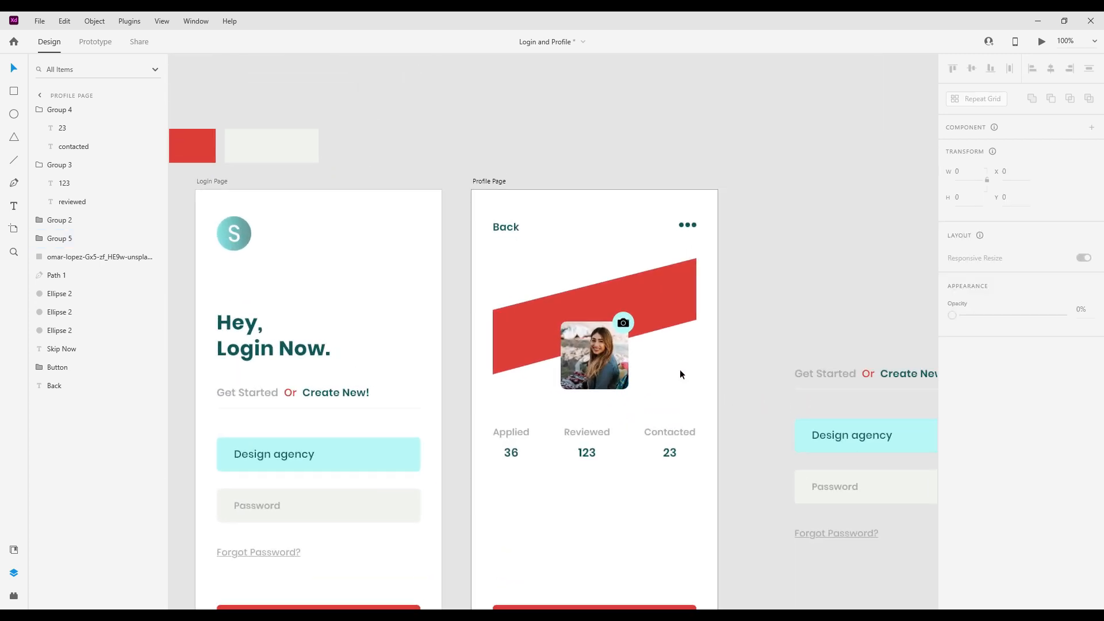
Move the camera badge slightly down over the corner of the profile photo.
left_click_drag(628, 324, 623, 327)
left_click(686, 379)
key("space")
left_click_drag(658, 403, 703, 288)
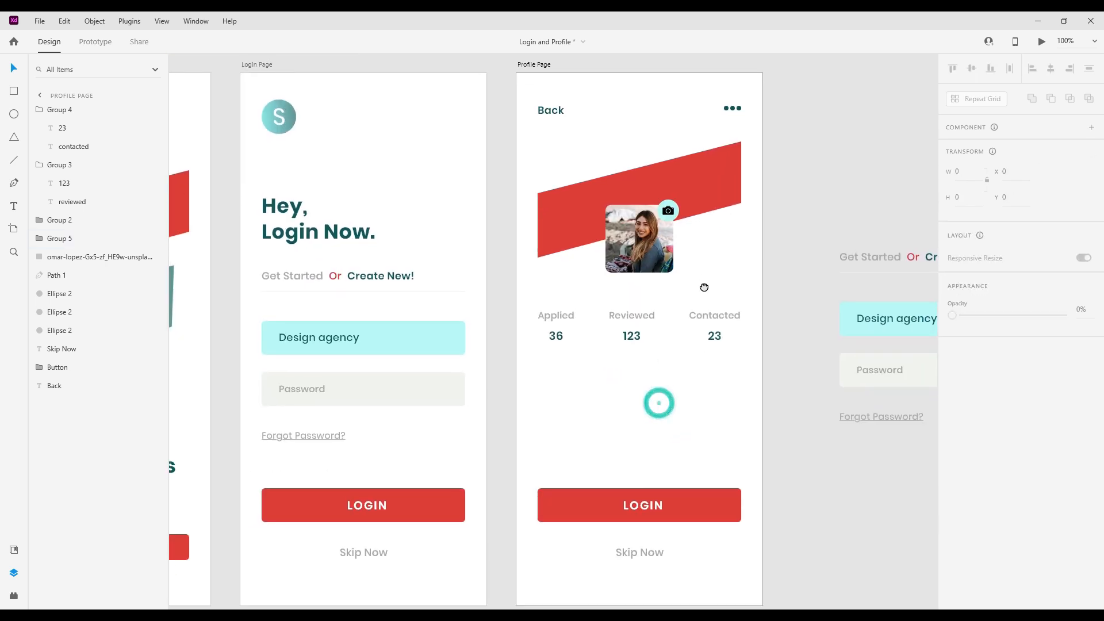
left_click_drag(661, 413, 687, 421)
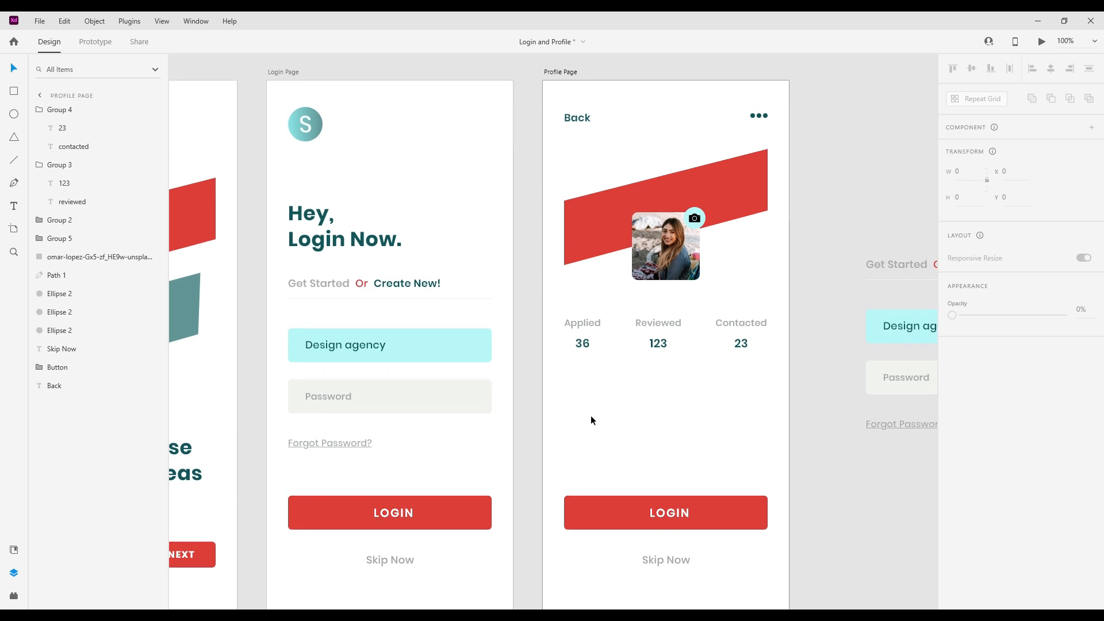
Move the red banner, profile photo and camera badge together up by 10 pixels.
left_click(588, 247)
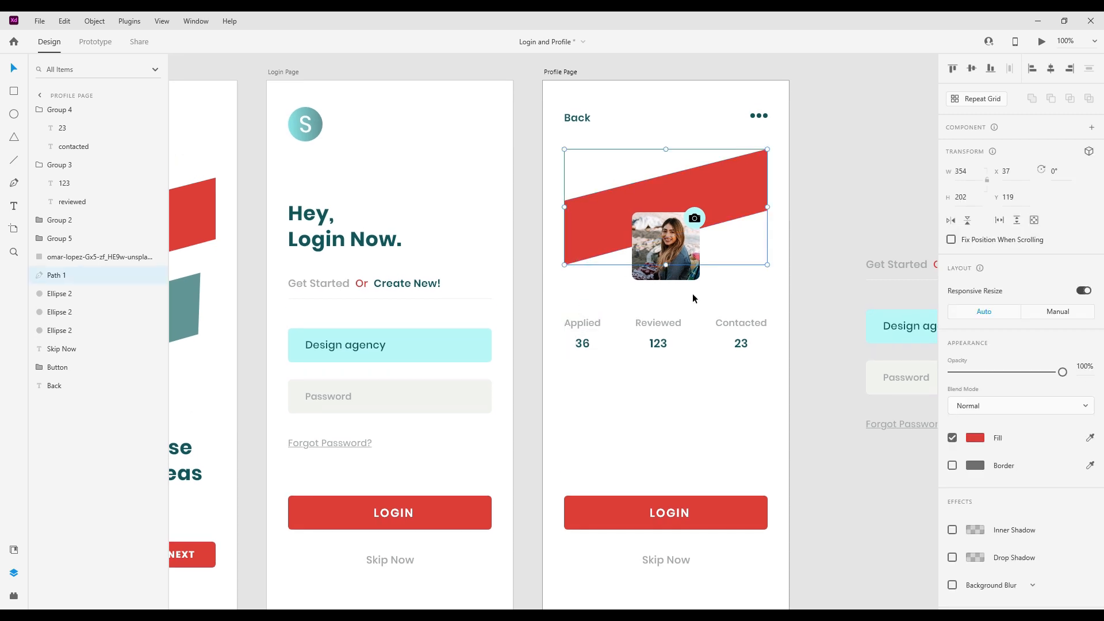
left_click(693, 294)
left_click_drag(713, 280, 568, 182)
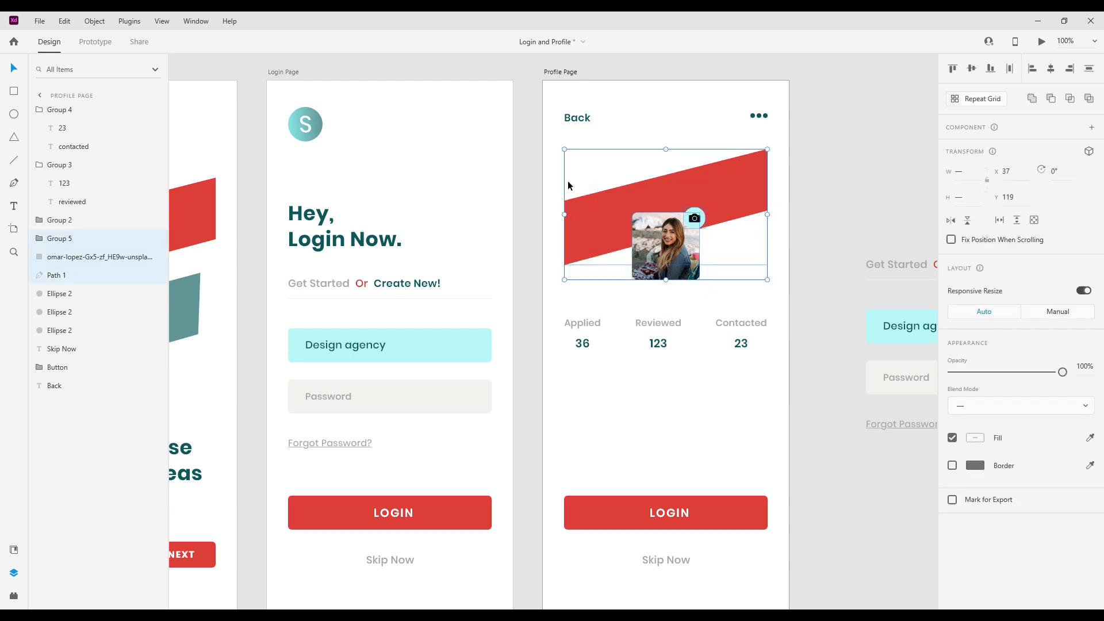
key("shift+Up")
left_click(649, 357)
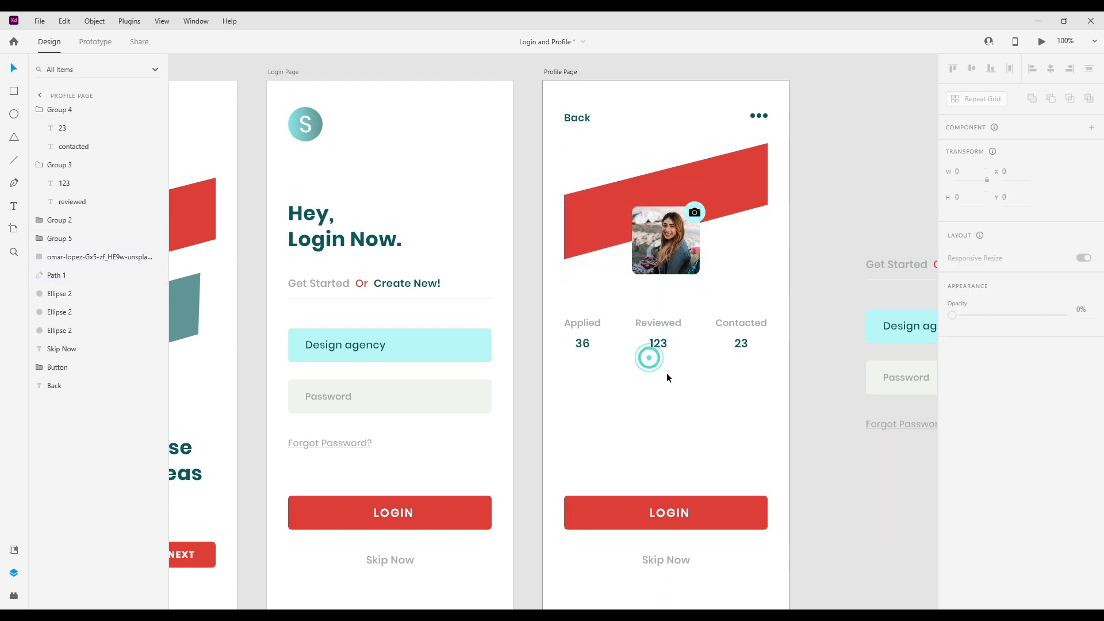
Move the Applied, Reviewed and Contacted groups together up by about 40 pixels, closer to the profile photo.
left_click_drag(756, 397, 558, 316)
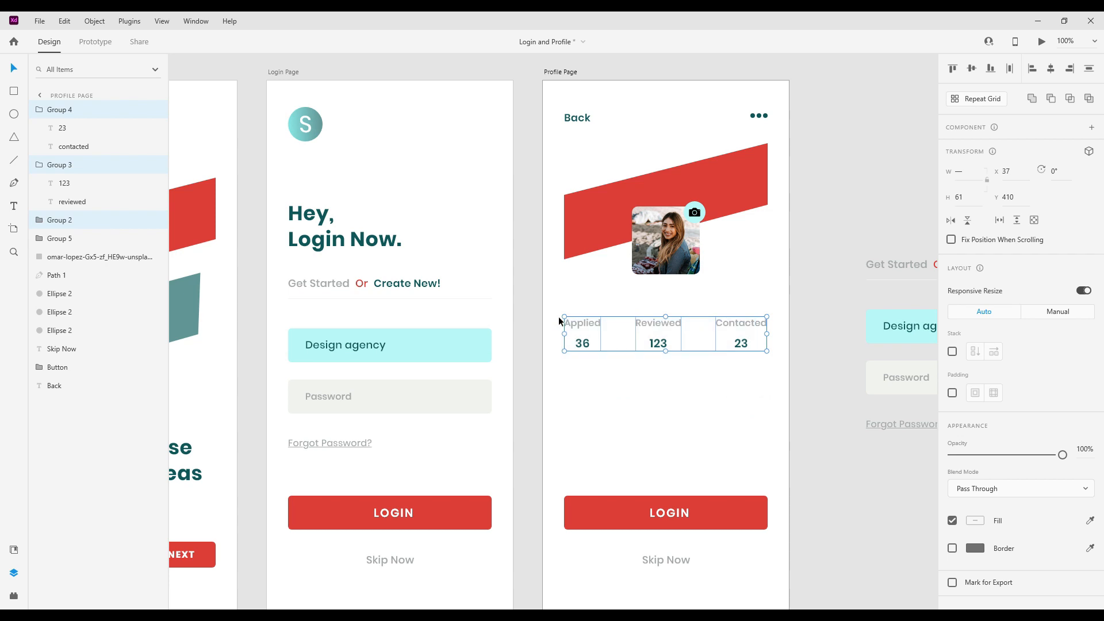
key("shift+Up")
key("shift+Up")
key("shift+Up")
key("shift+Up")
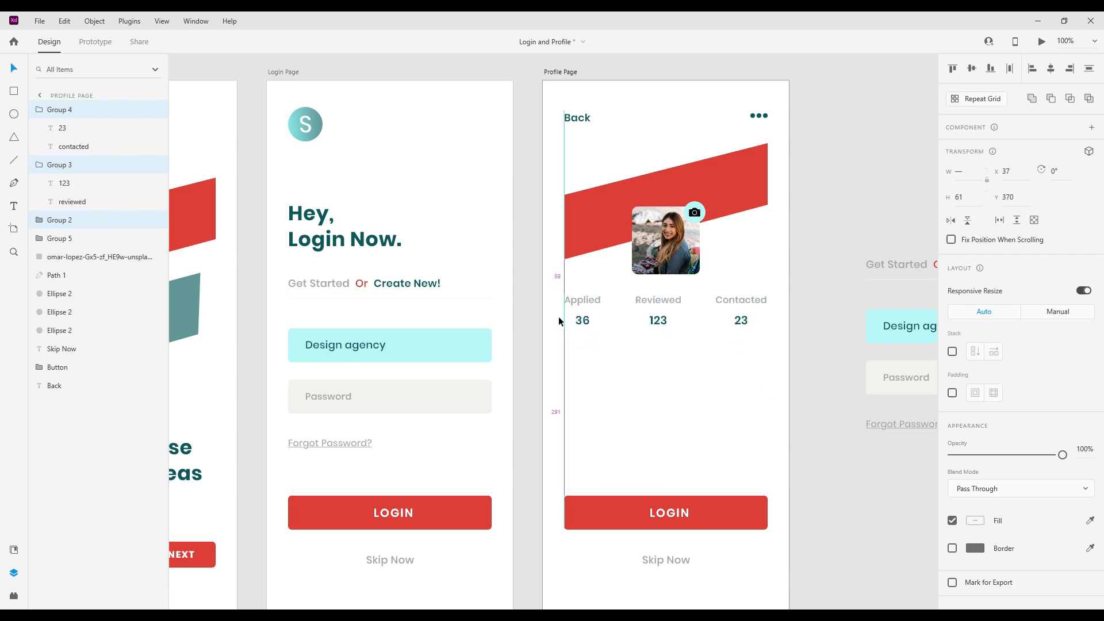
key("shift+Up")
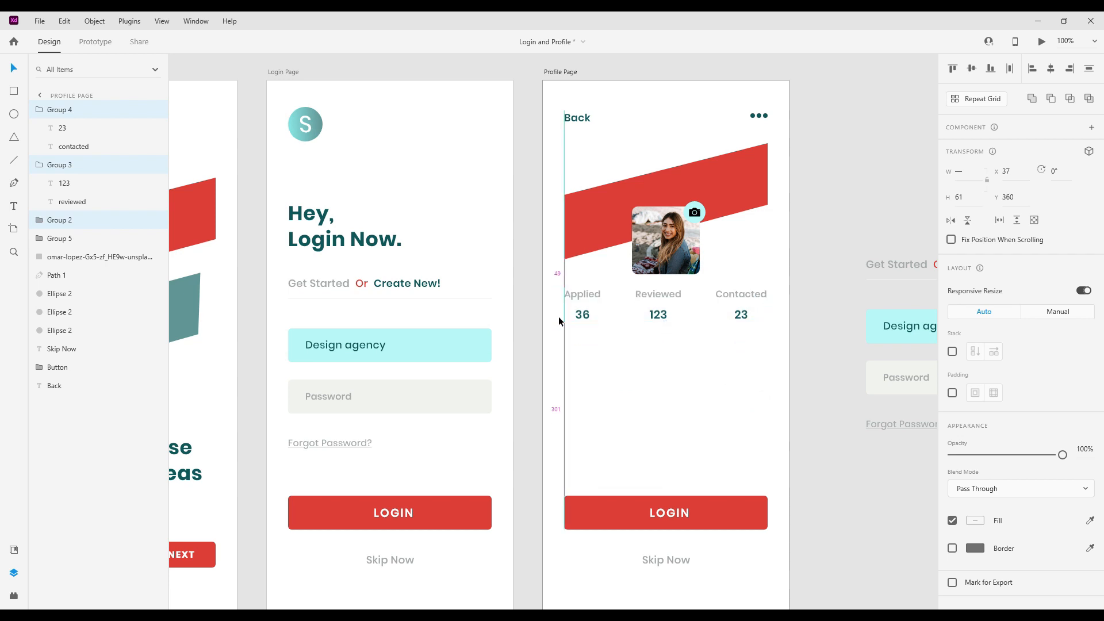
key("shift+Down")
key("Down")
left_click(653, 373)
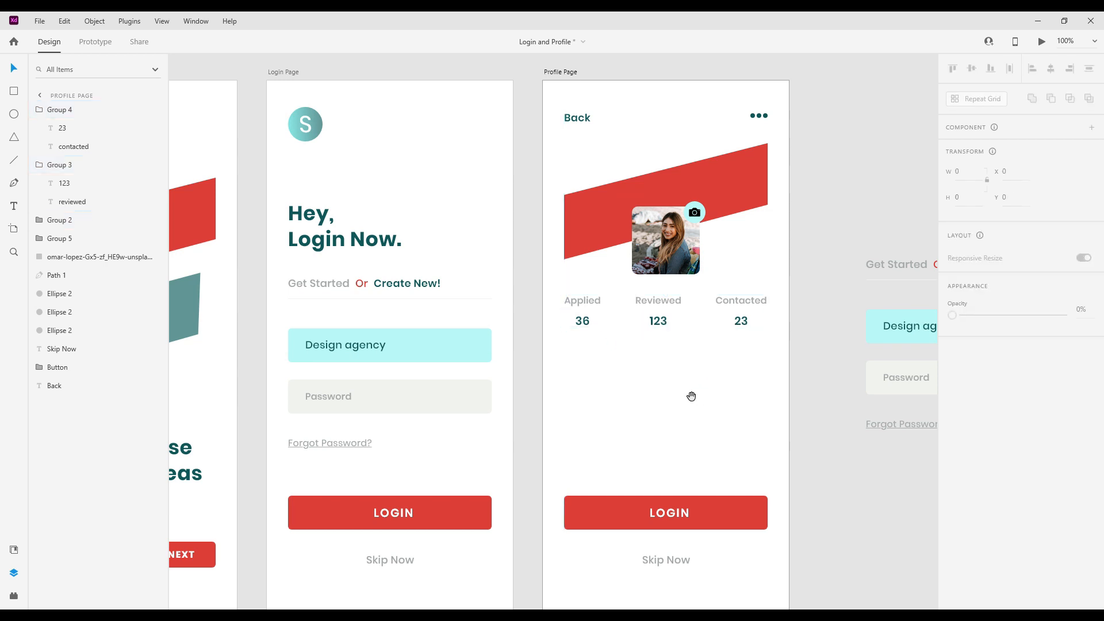
Copy the Create New! text from the Login Page to below the Profile Page statistics, at X 37, Y 490.
left_click_drag(663, 384, 676, 373)
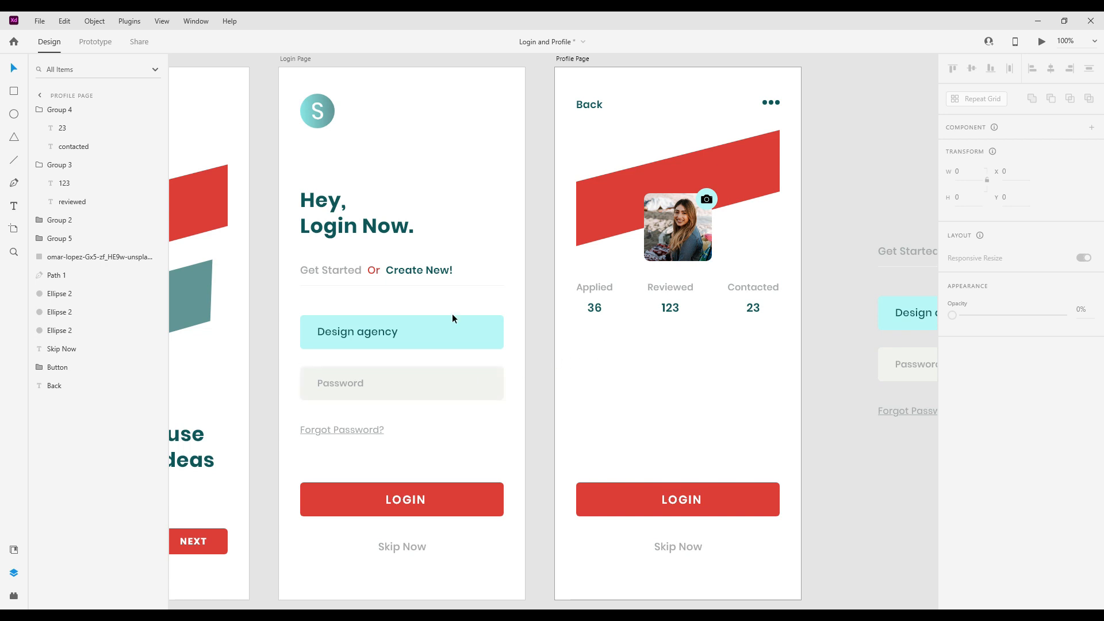
left_click(420, 270)
left_click_drag(421, 271, 621, 358)
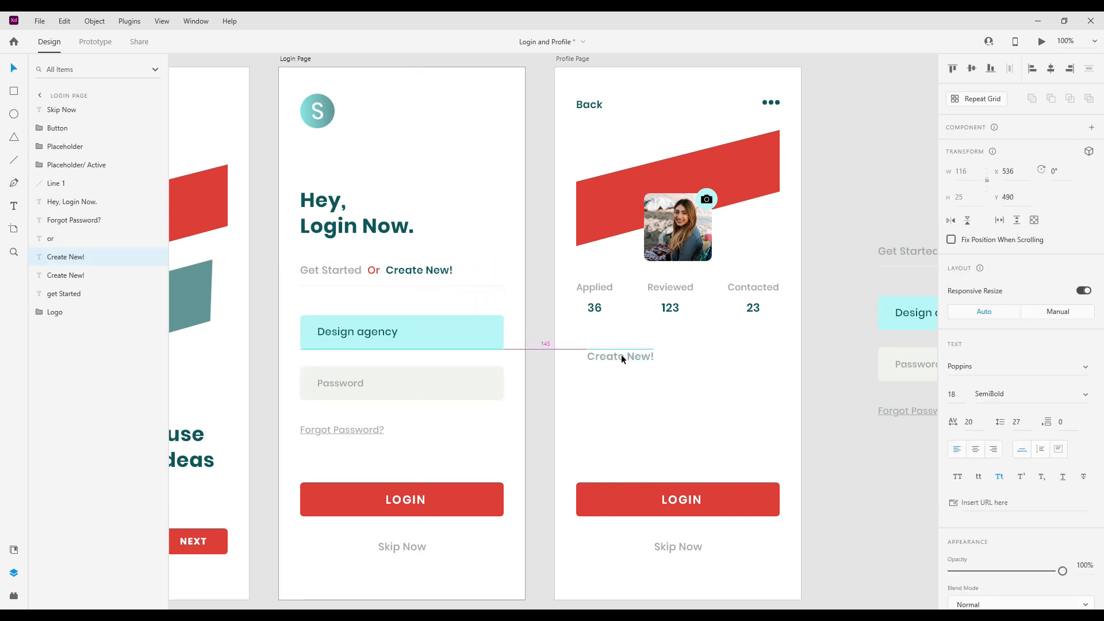
left_click_drag(621, 354, 609, 355)
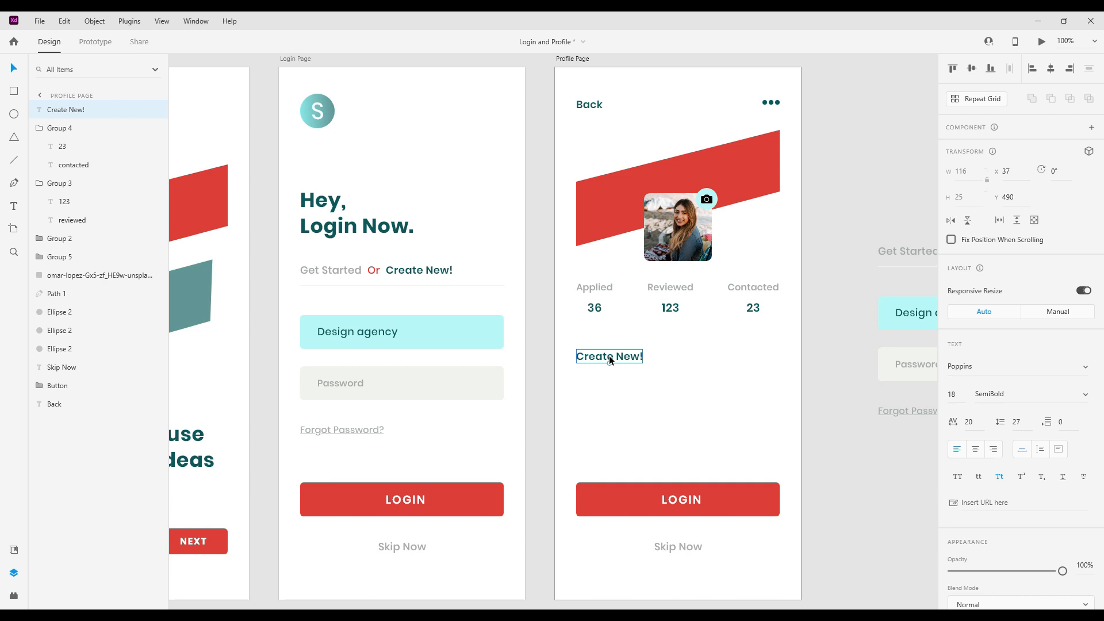
Change the copied text on the Profile Page to "Complete Profile Deatils".
double_click(609, 355)
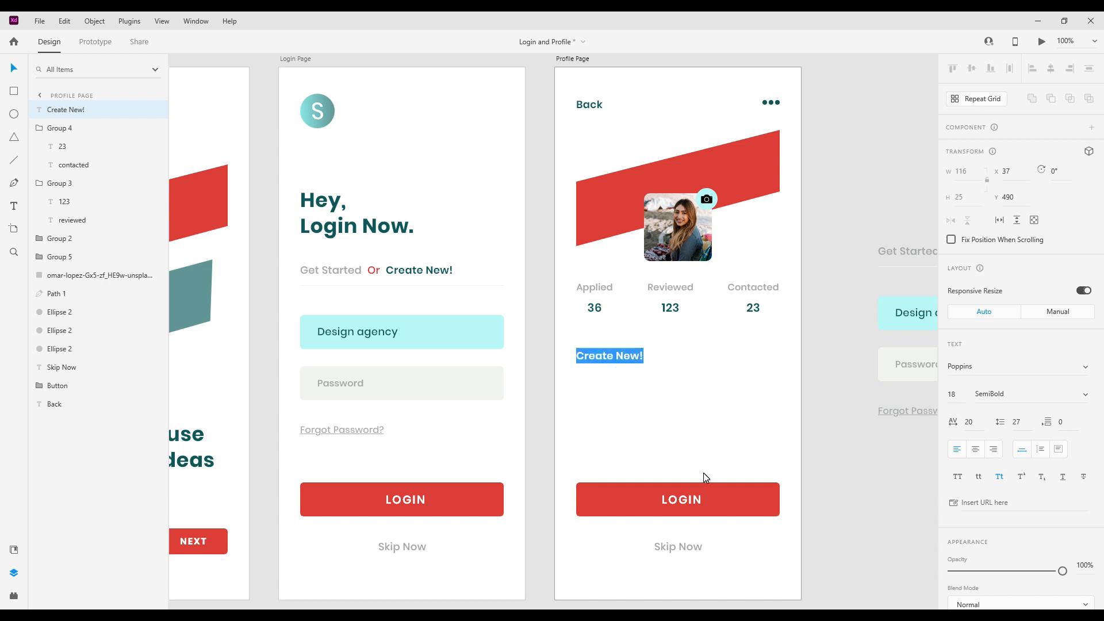
type("Comp")
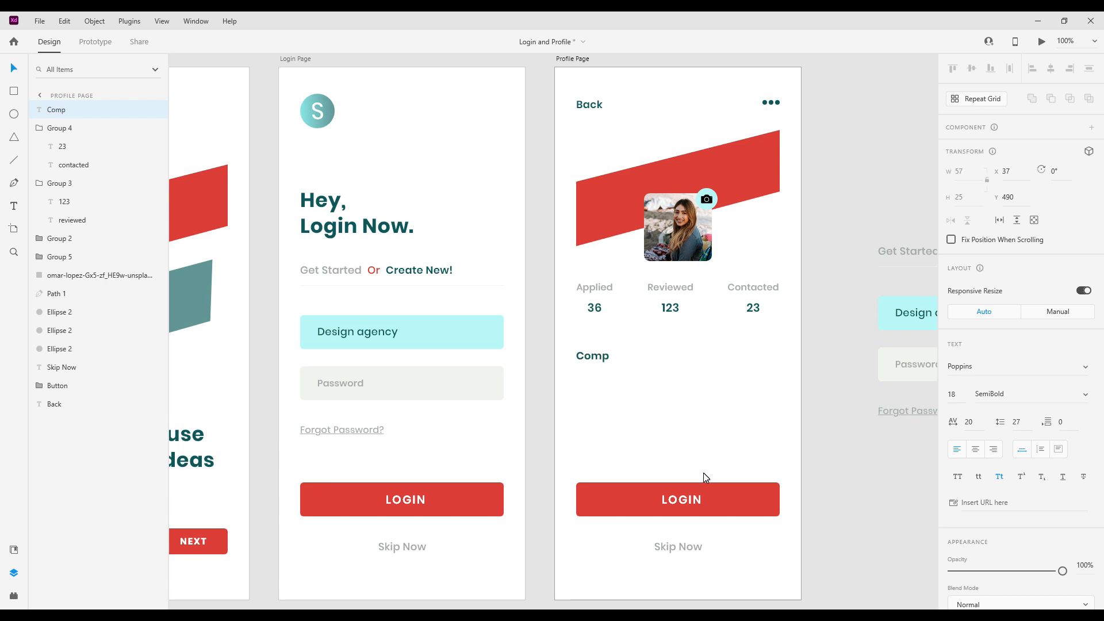
type("lete Profile Deatils")
left_click(704, 448)
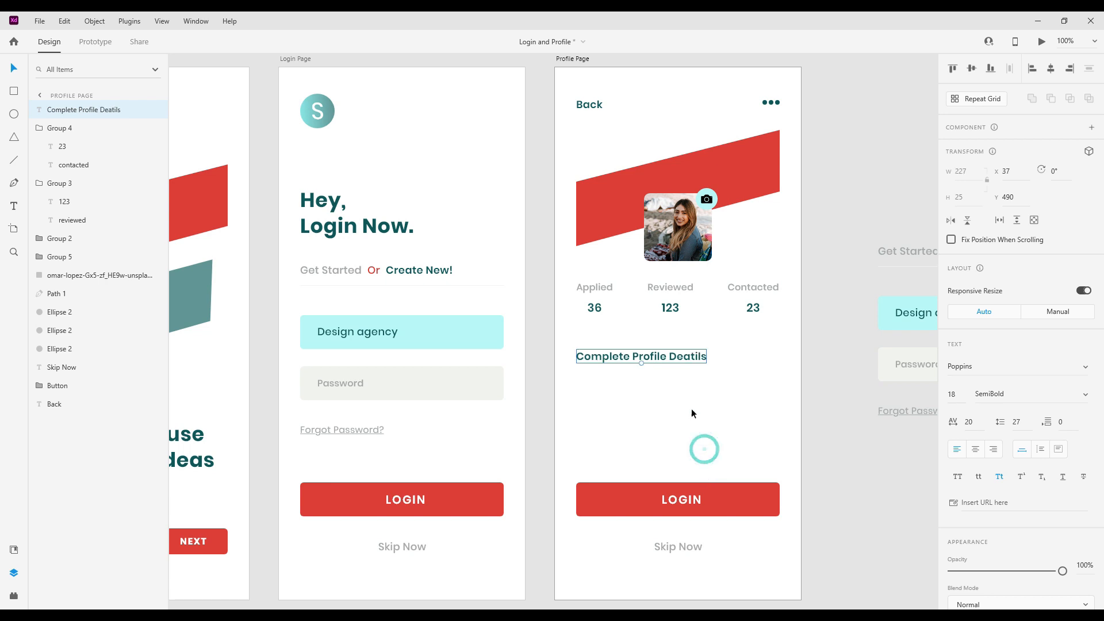
Replace the last word of the profile heading with "Sector".
double_click(670, 356)
left_click_drag(668, 356, 716, 365)
type("Sector")
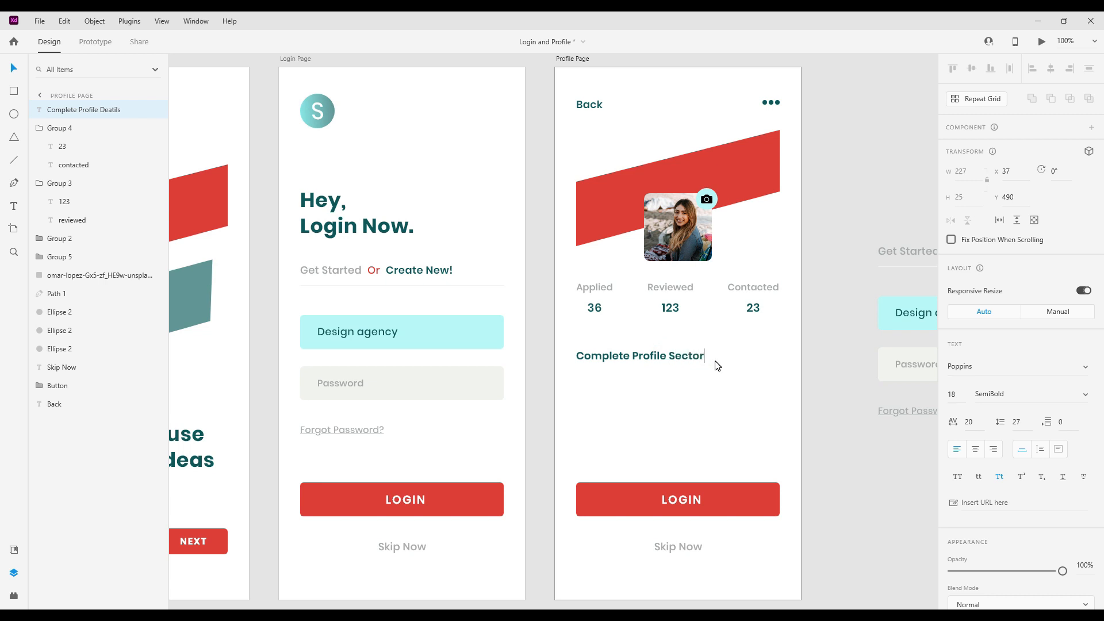
left_click(717, 365)
left_click(754, 424)
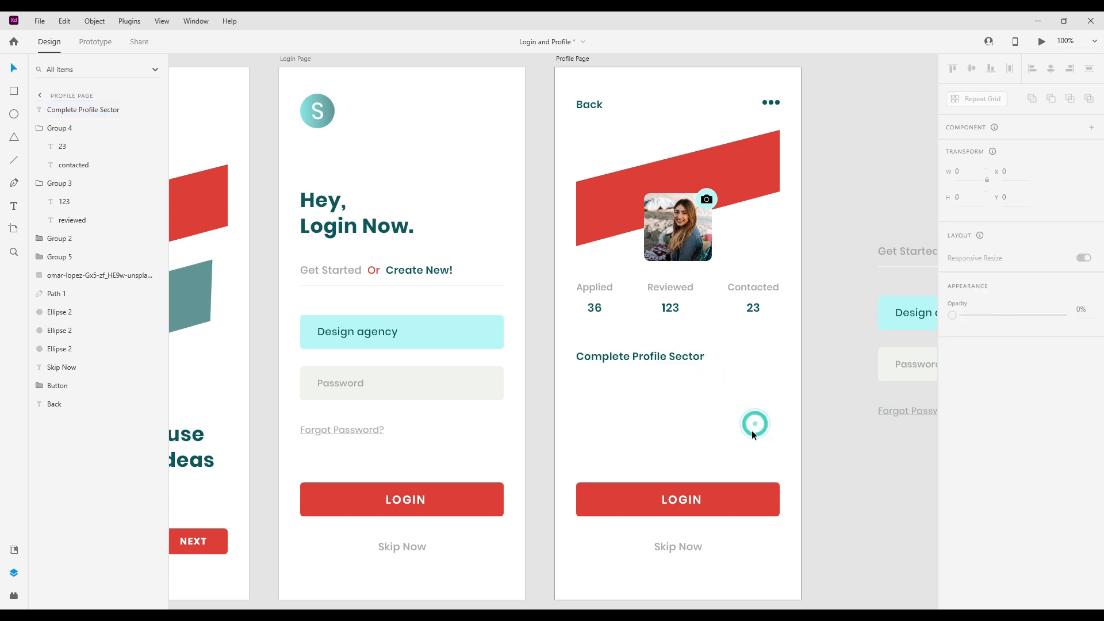
Change the profile heading's last word so it reads "Complete Profile Section".
double_click(692, 358)
left_click_drag(670, 355, 724, 357)
type("Section")
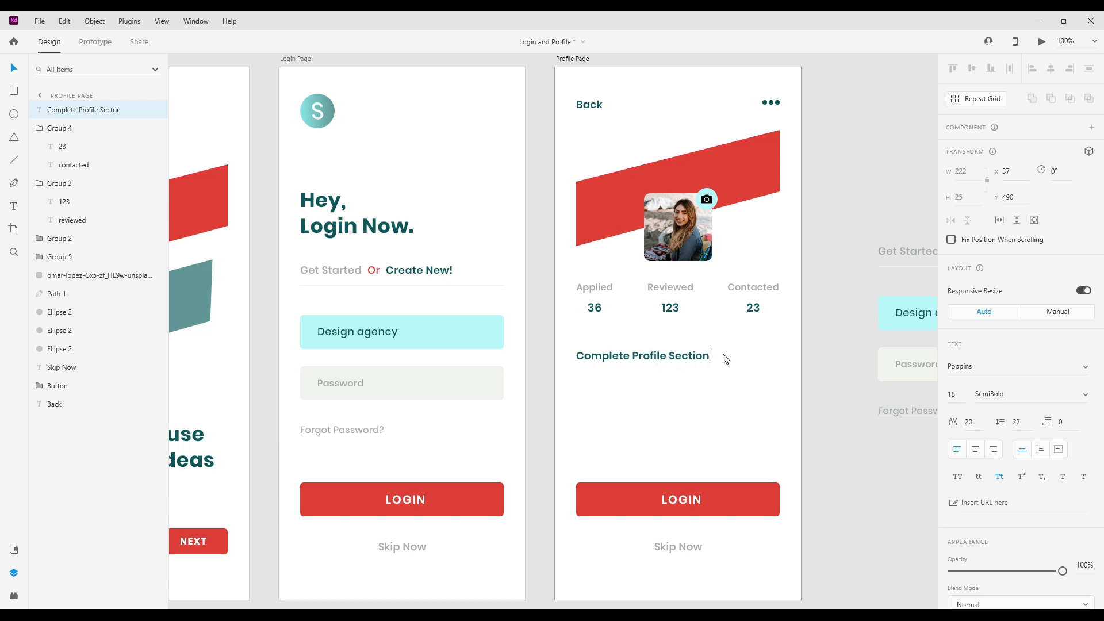
left_click(732, 403)
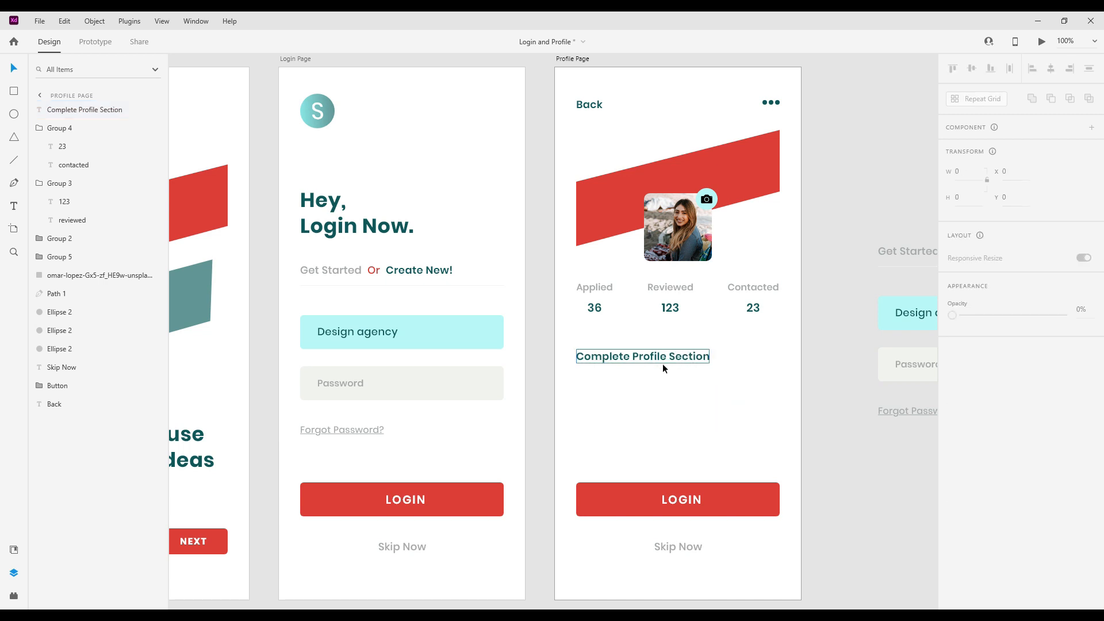
Try font sizes 20 and 24 on the Complete Profile Section heading.
left_click(662, 362)
left_click(961, 399)
type("20")
key("Return")
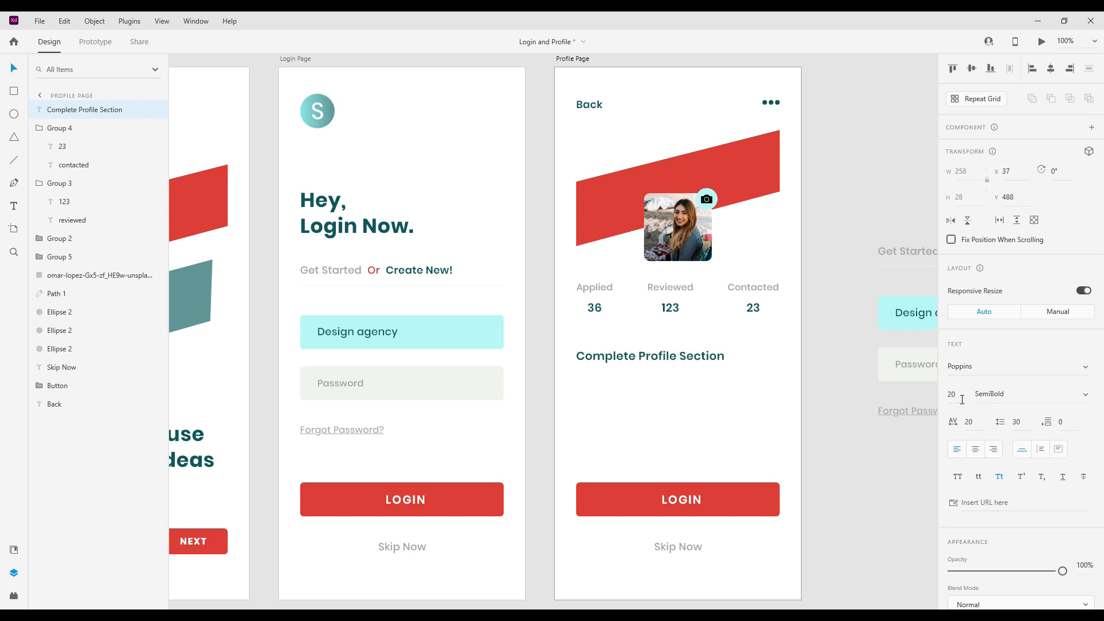
left_click(962, 399)
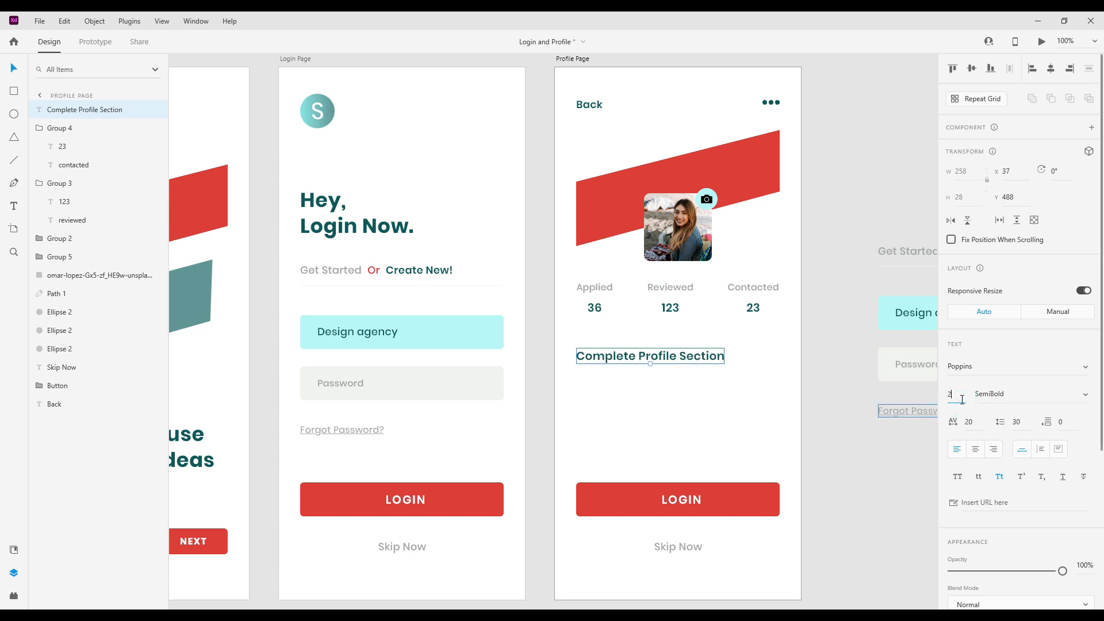
type("24")
key("Return")
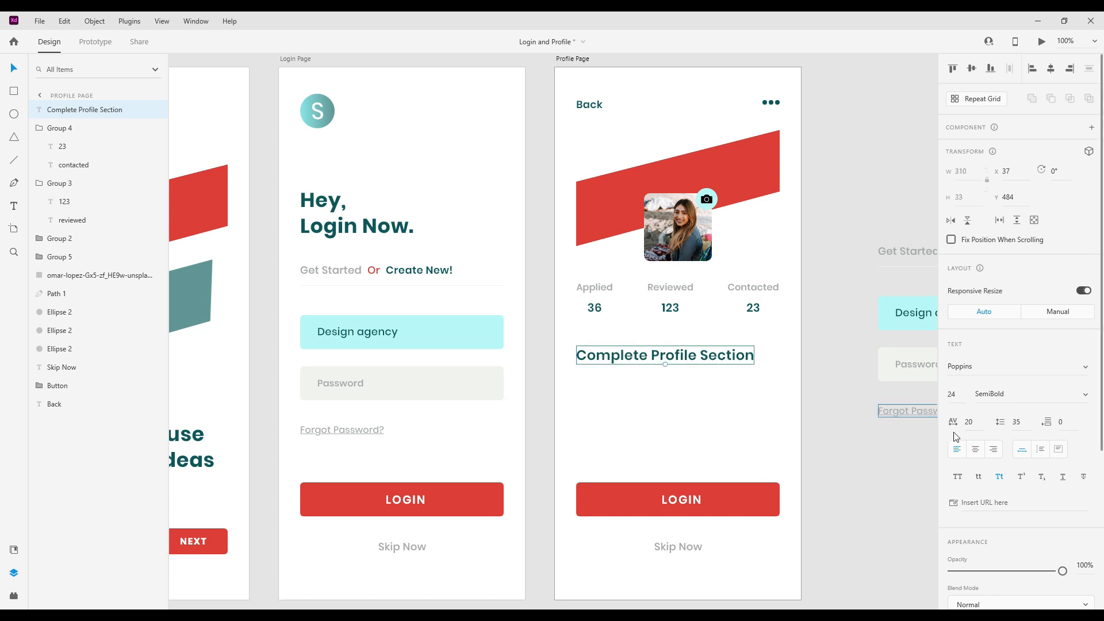
Move the Complete Profile Section heading down to Y 492 and delete the Profile Page's LOGIN button.
left_click_drag(661, 352, 662, 357)
left_click(670, 377)
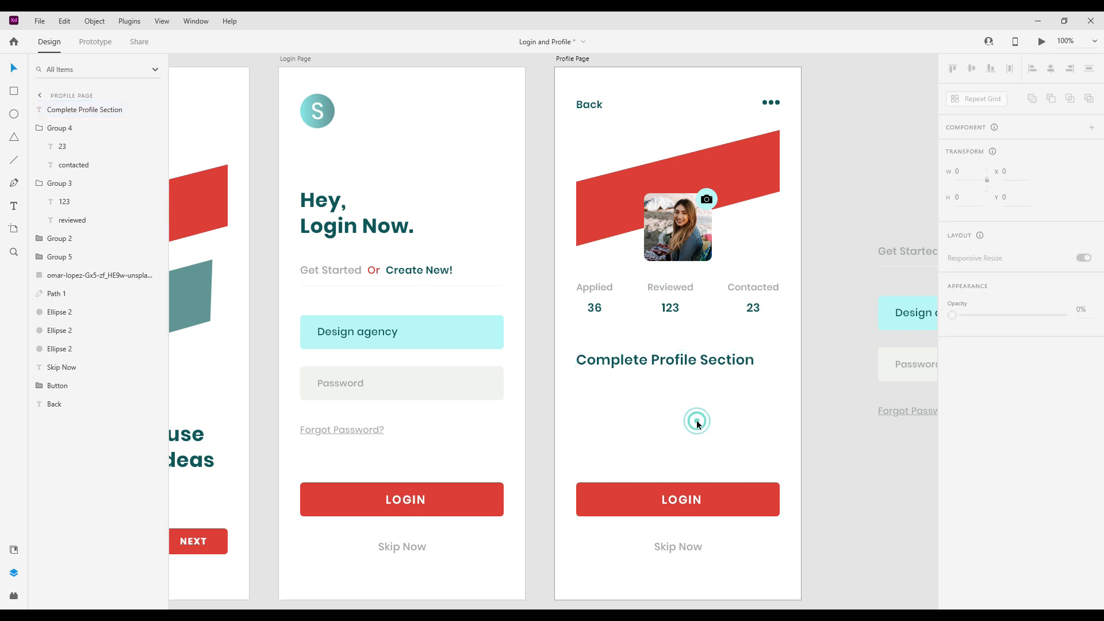
left_click(713, 516)
key("Delete")
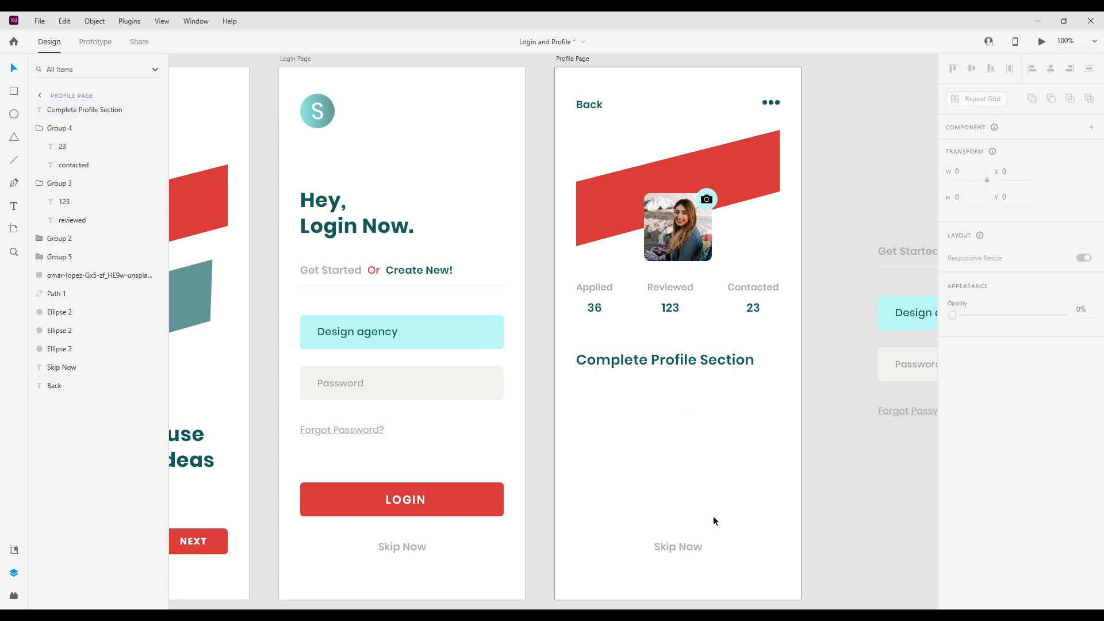
Draw a rectangle about 182 by 222 below the Complete Profile Section heading, at X 37, Y 558.
mouse_move(644, 492)
left_mouse_down()
mouse_move(656, 460)
mouse_move(650, 482)
left_mouse_up()
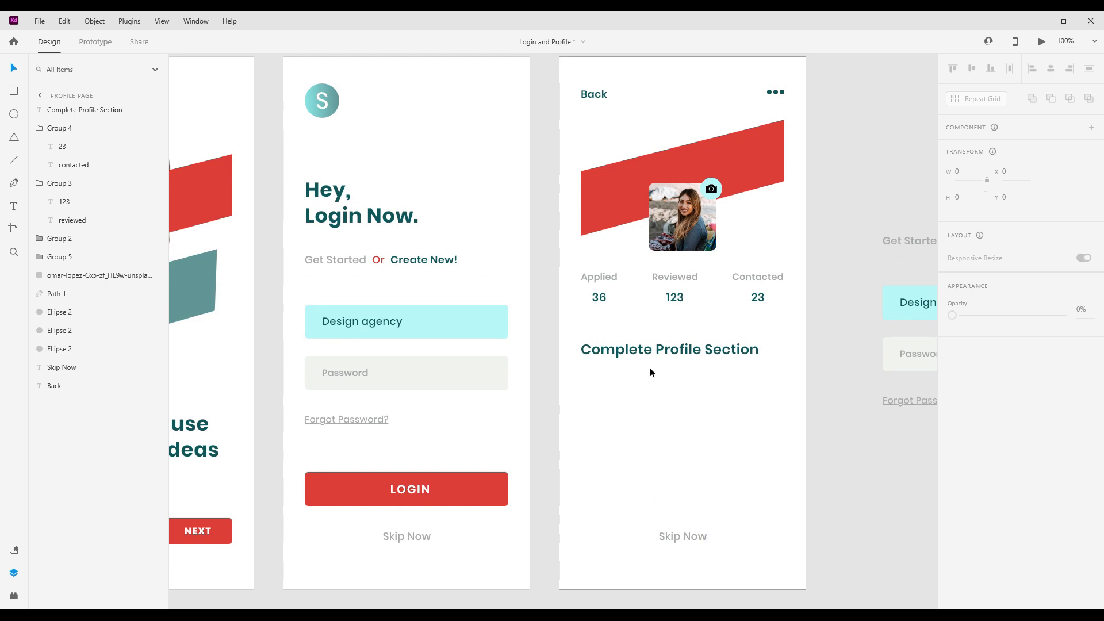
scroll(540, 410, "up", 2)
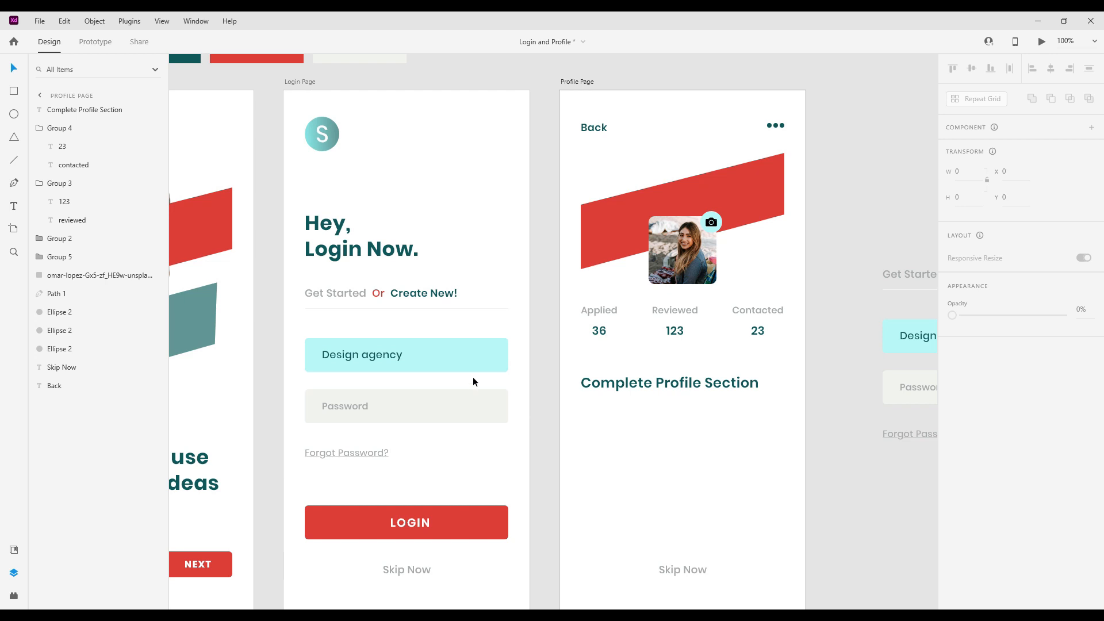
left_click(13, 91)
mouse_move(581, 411)
left_mouse_down()
mouse_move(596, 454)
mouse_move(686, 540)
left_mouse_up()
left_click(14, 67)
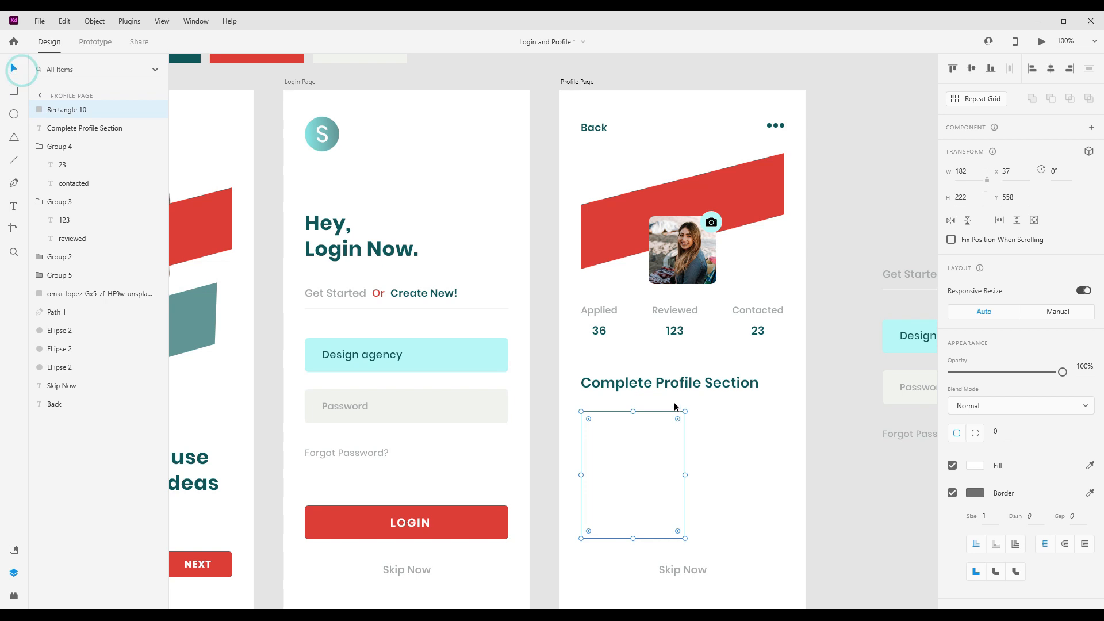
Set the Complete Profile Section heading's font size to 22.
left_click(661, 382)
left_click(951, 394)
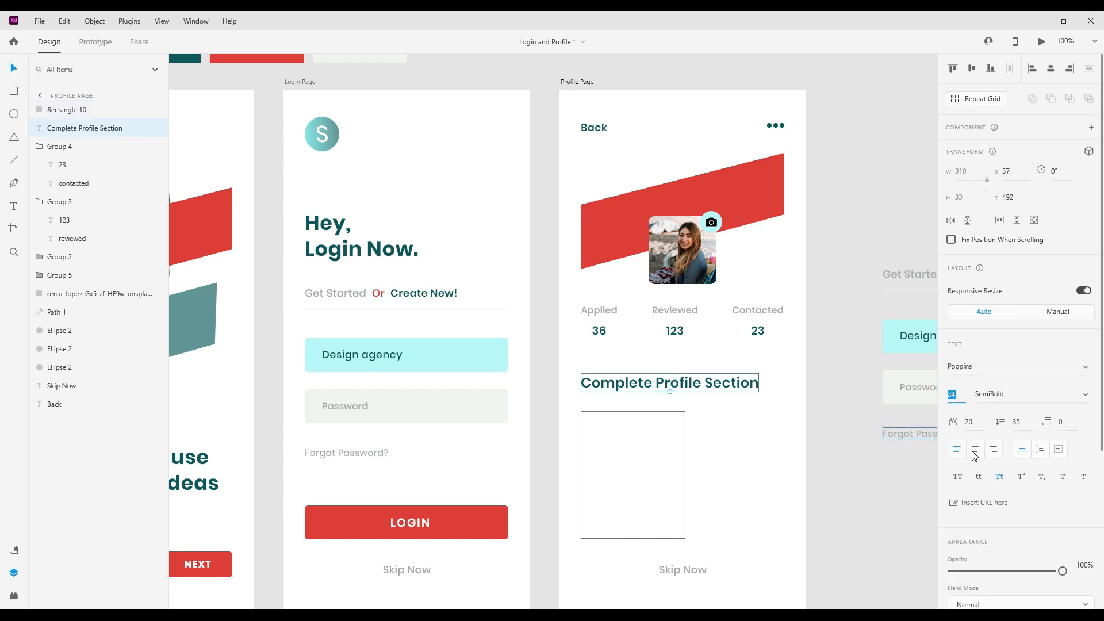
type("22")
key("Return")
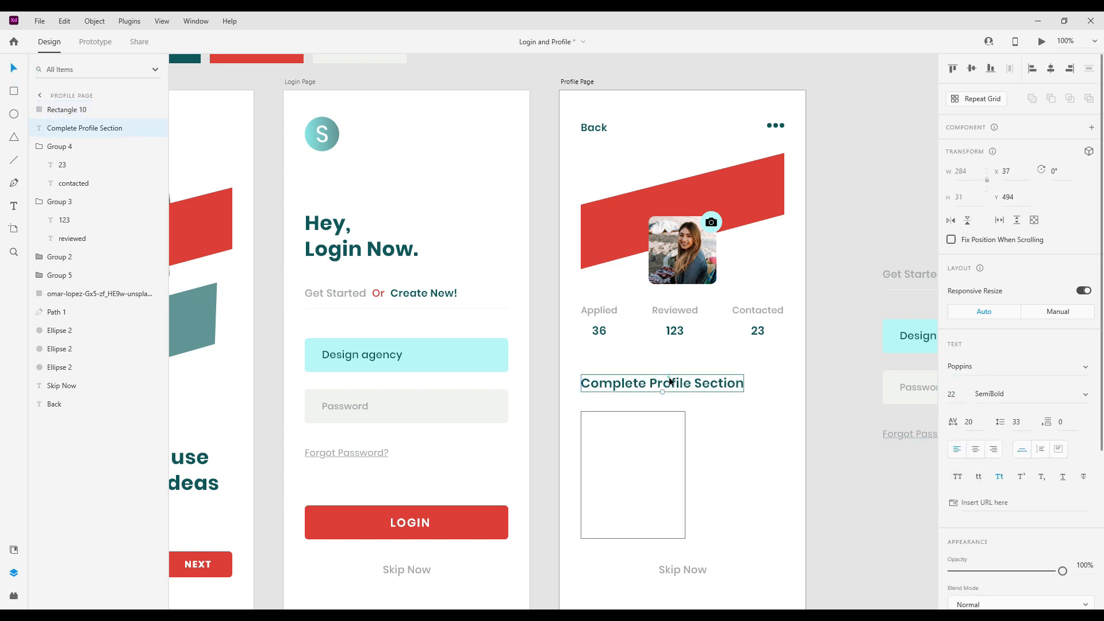
Move the Complete Profile Section heading up to Y 482.
key("shift+Up")
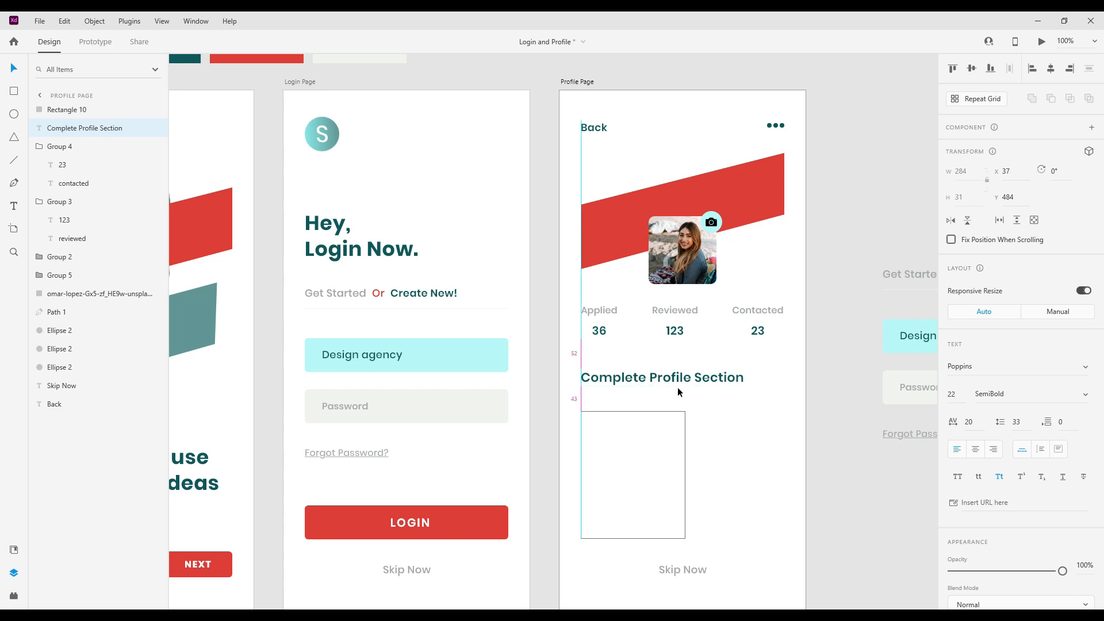
key("shift+Up")
key("Up")
key("Up")
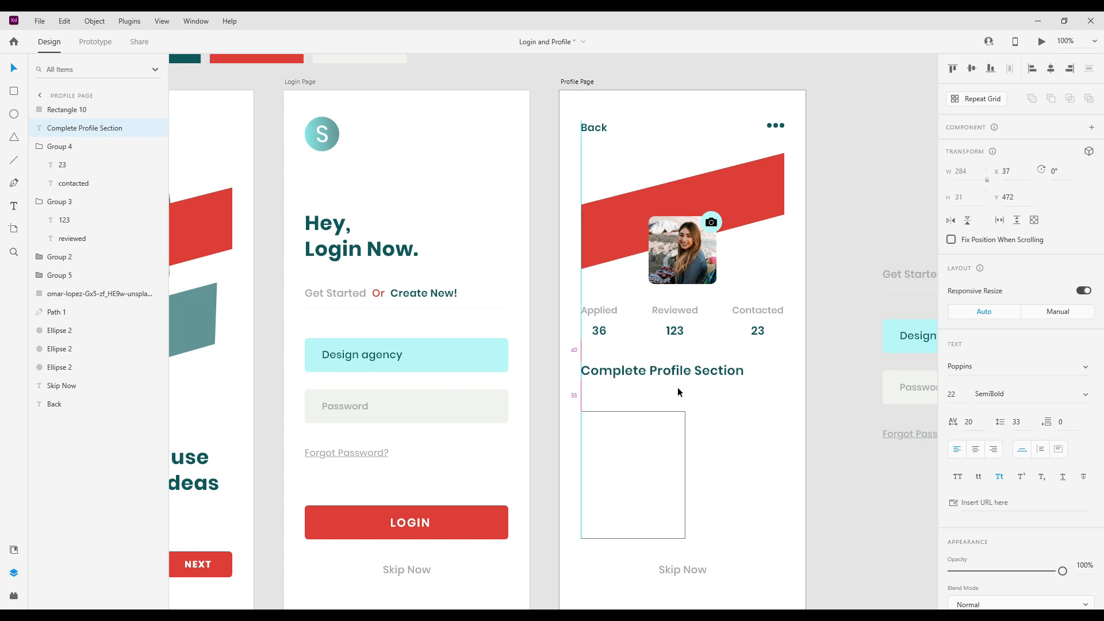
key("shift+Down")
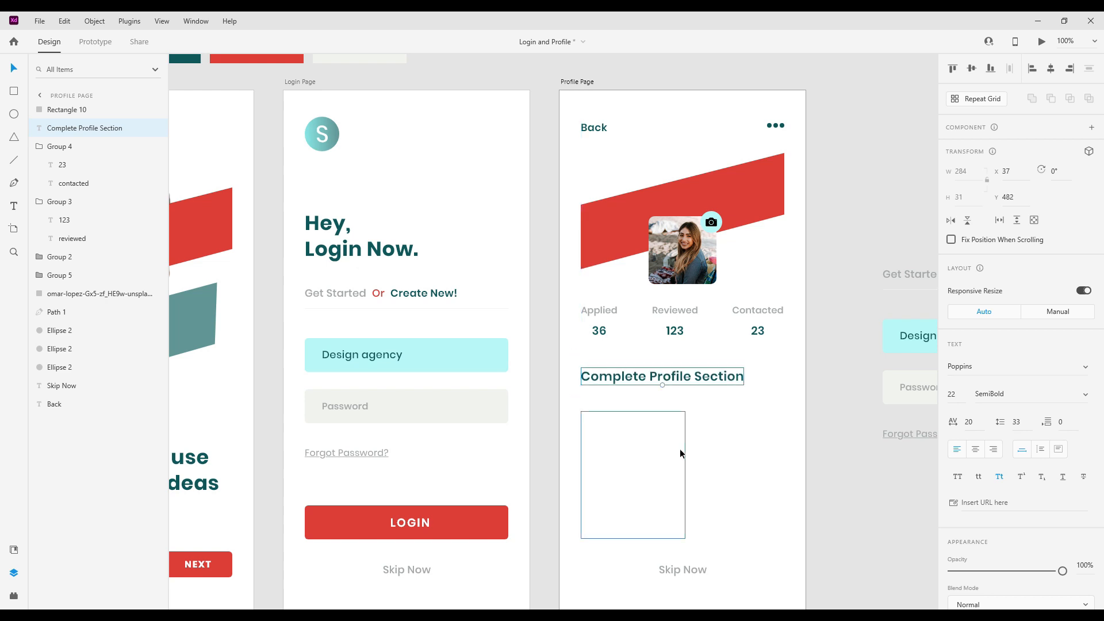
Give the rectangle below the Complete Profile Section heading a corner radius of 15 and remove its border.
left_click(668, 450)
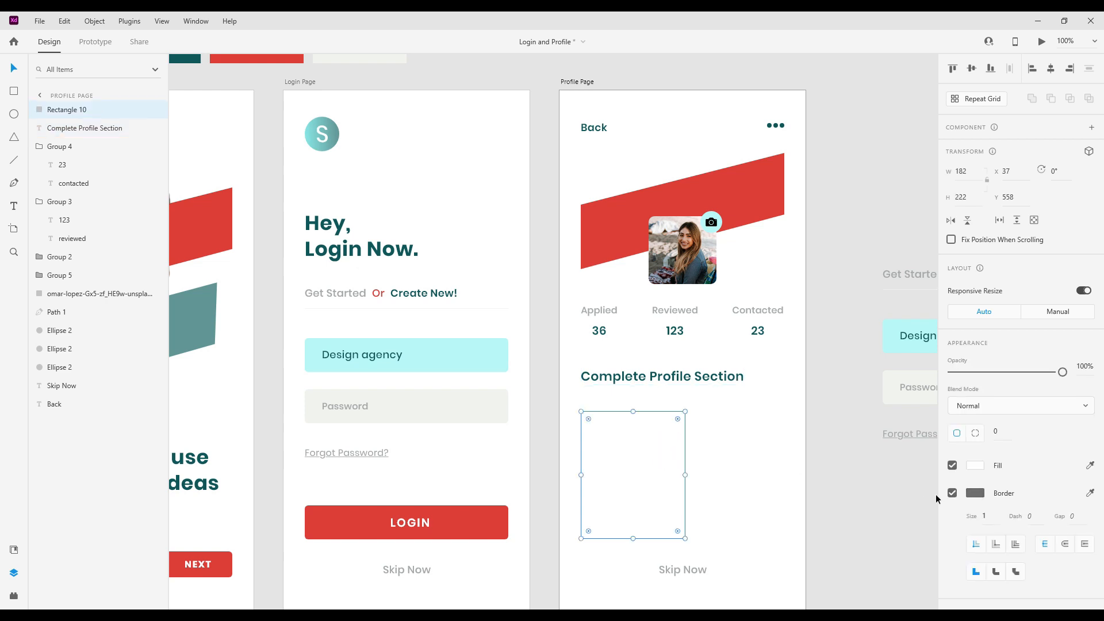
left_click(1002, 432)
type("6")
left_click(1005, 433)
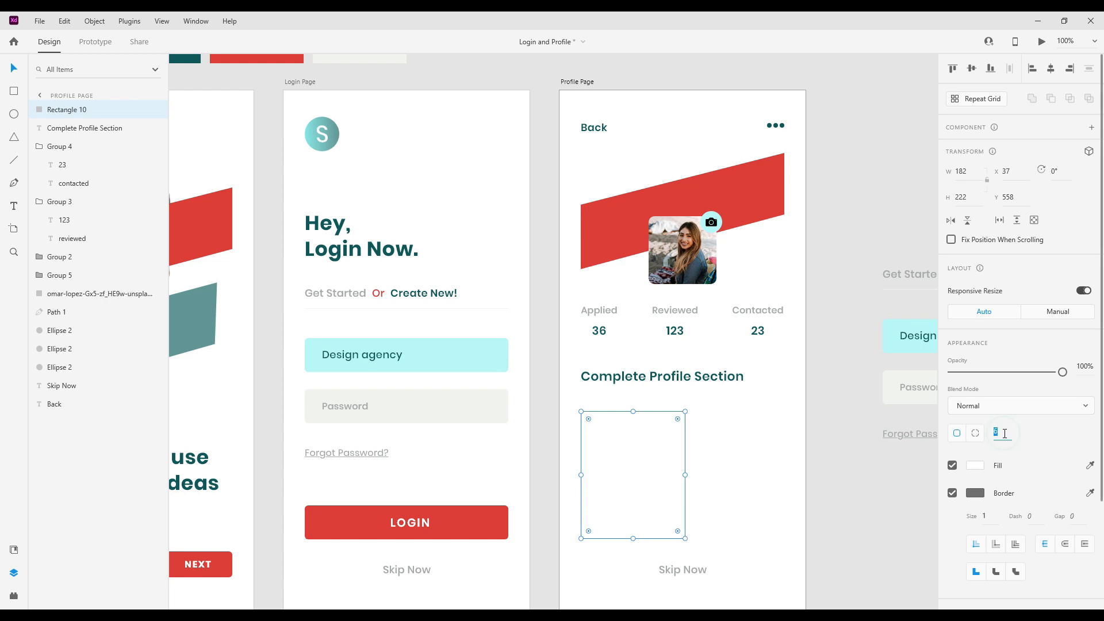
type("15")
key("Return")
left_click(952, 494)
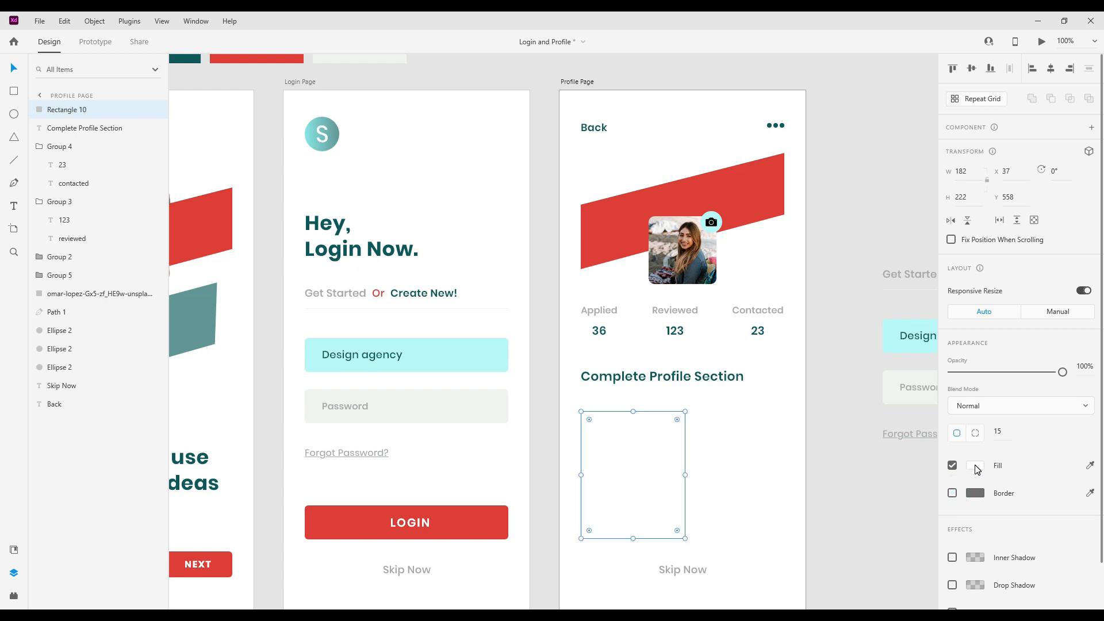
Fill the card rectangle with the light cyan sampled from the Login Page's Design agency field.
left_click(975, 466)
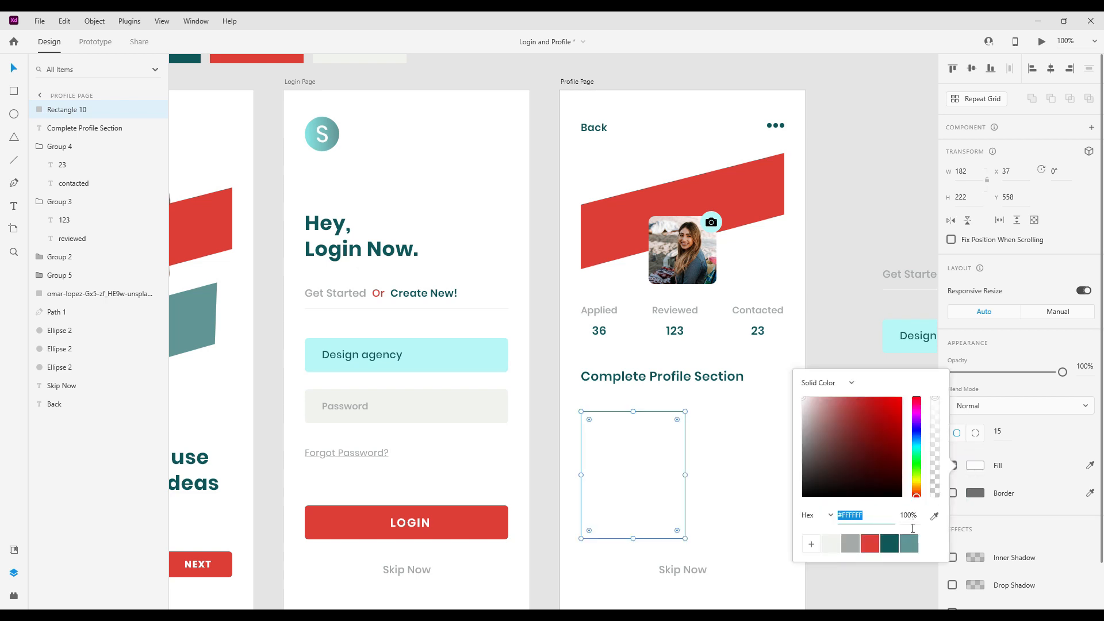
left_click(913, 545)
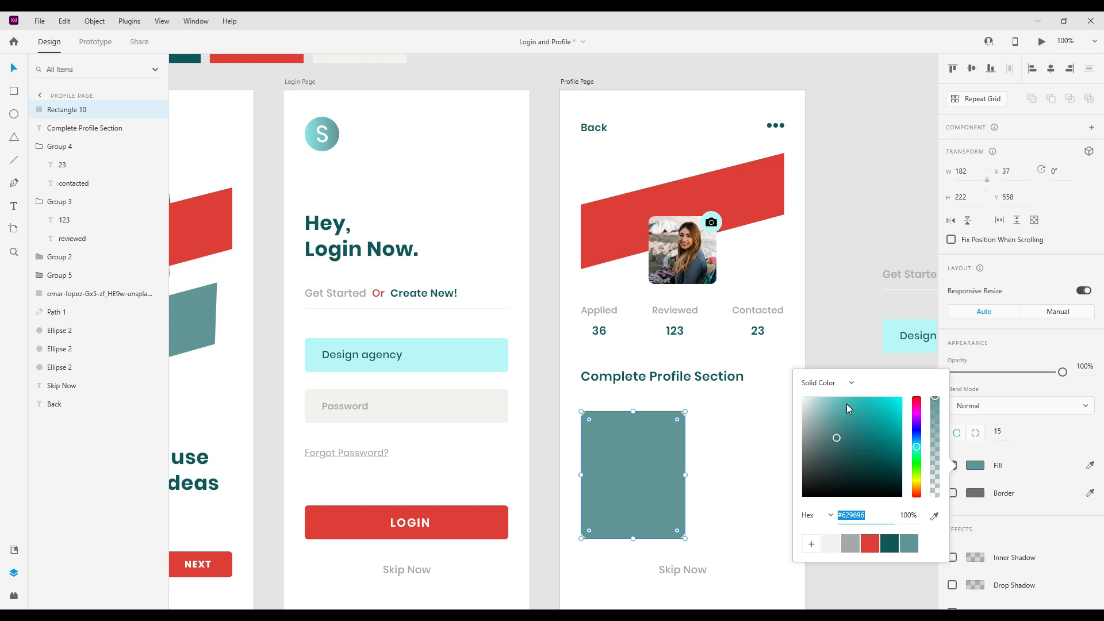
left_click(934, 516)
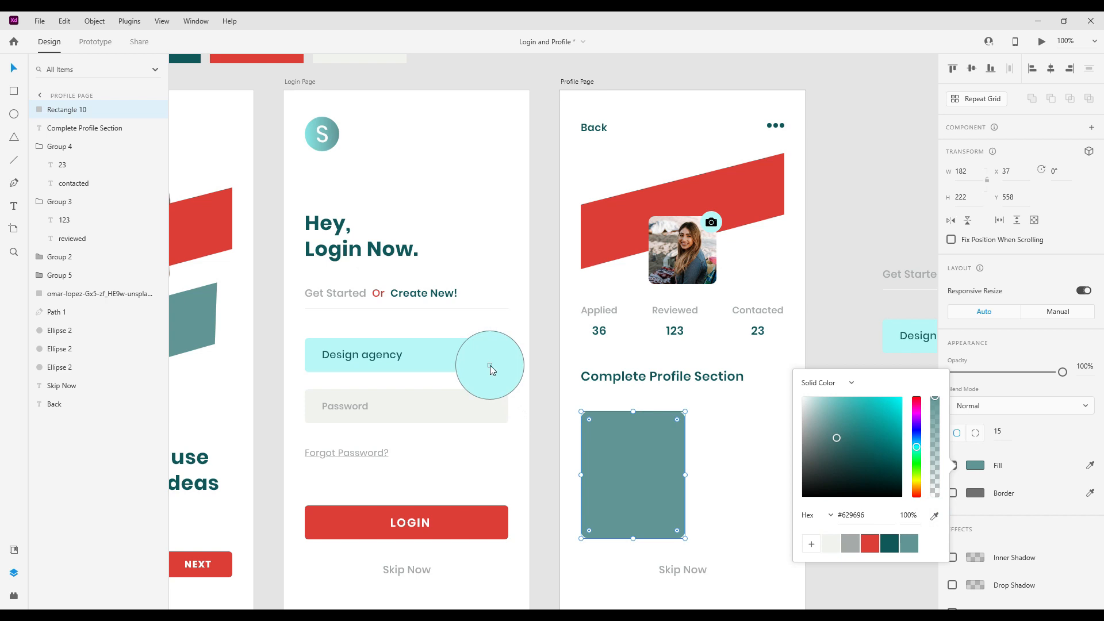
left_click(489, 365)
left_click(664, 477)
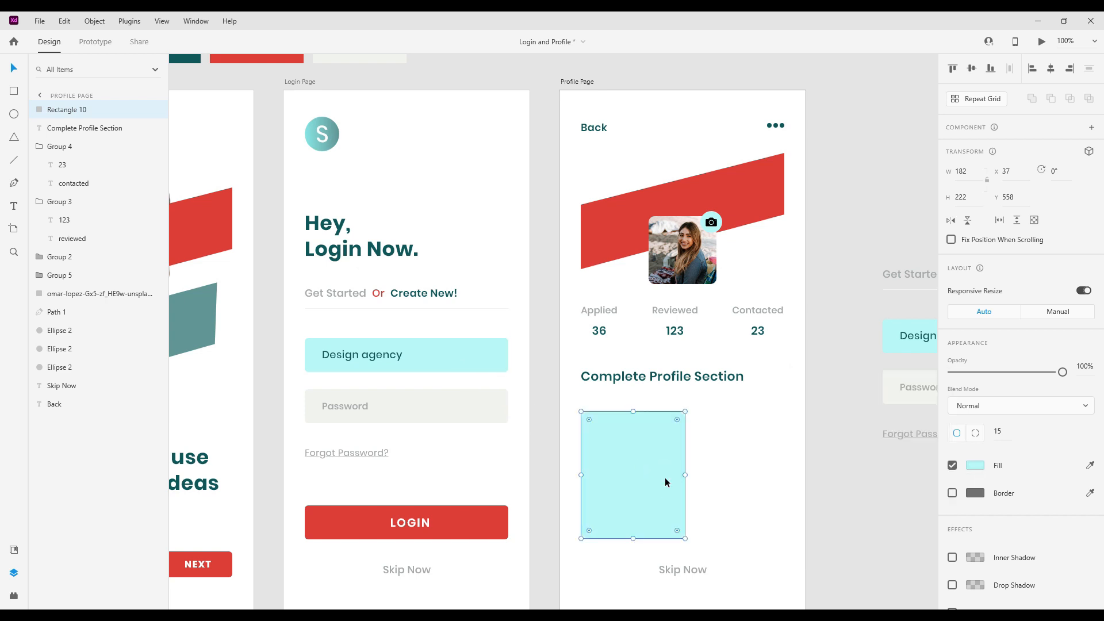
Move the cyan card up to Y 543, closer to the Complete Profile Section heading.
left_click(706, 507)
left_click_drag(685, 475, 685, 429)
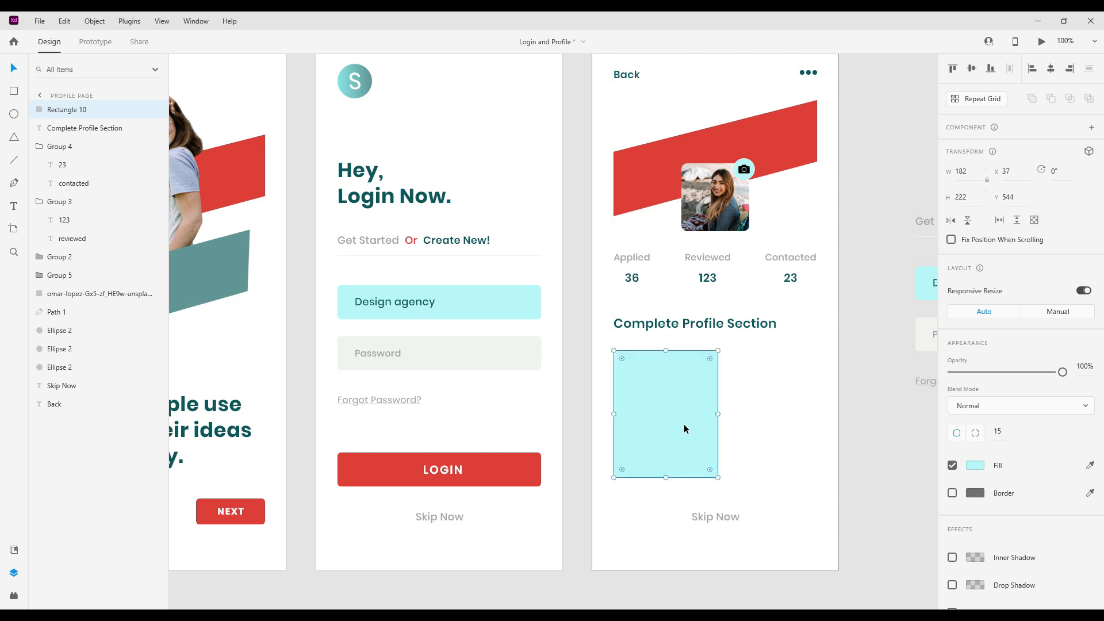
left_click(760, 439)
left_click_drag(740, 343, 740, 389)
left_click(743, 454)
left_click(685, 453)
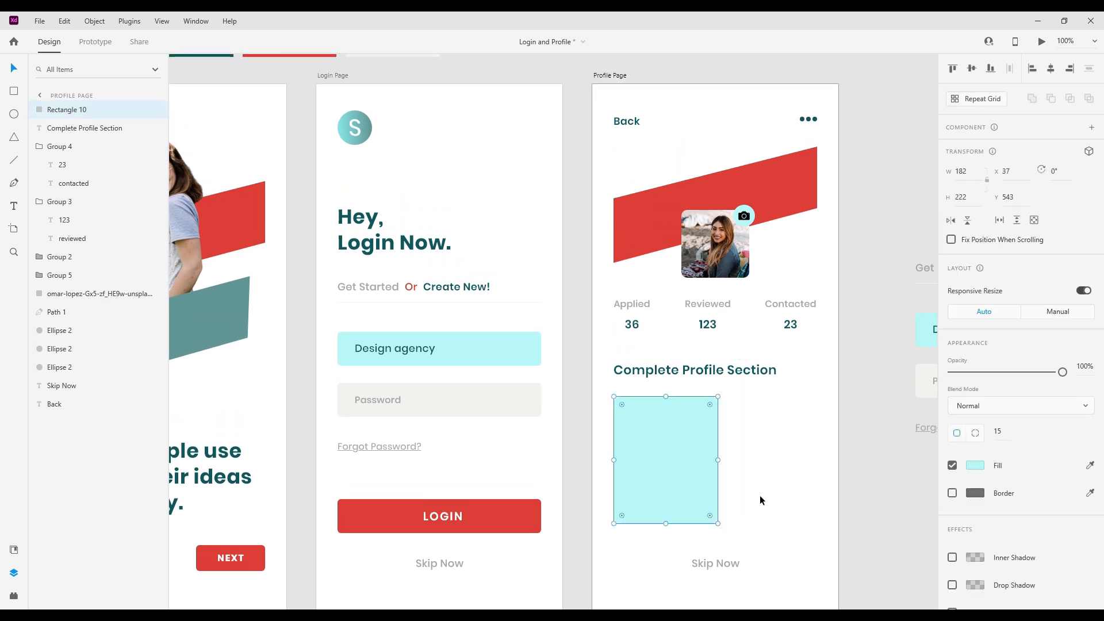
Duplicate the cyan card, fill the copy white, and shrink it to about 48 by 46 inside the card's upper-left corner.
left_click(637, 436)
key("ctrl+d")
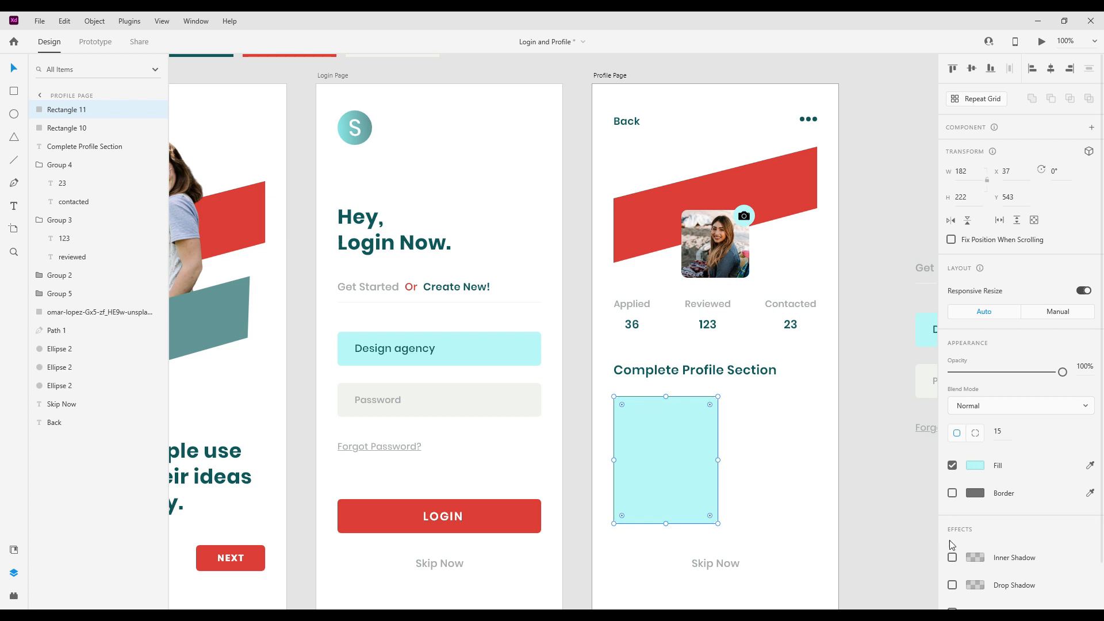
left_click(975, 465)
left_click_drag(792, 383, 789, 380)
left_click(653, 442)
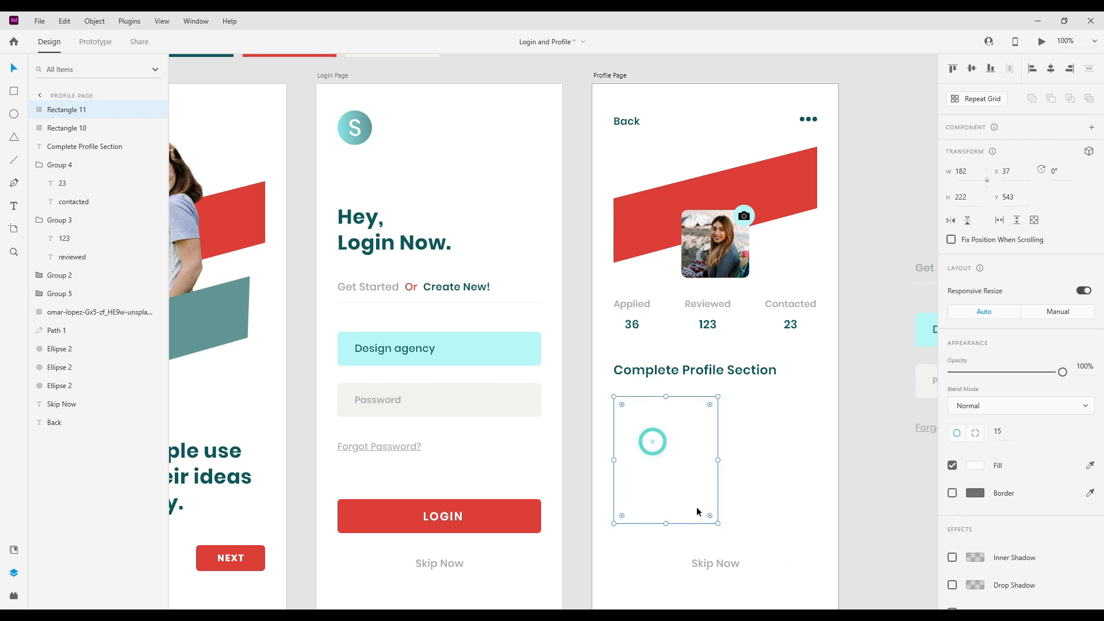
left_click_drag(719, 523, 636, 418)
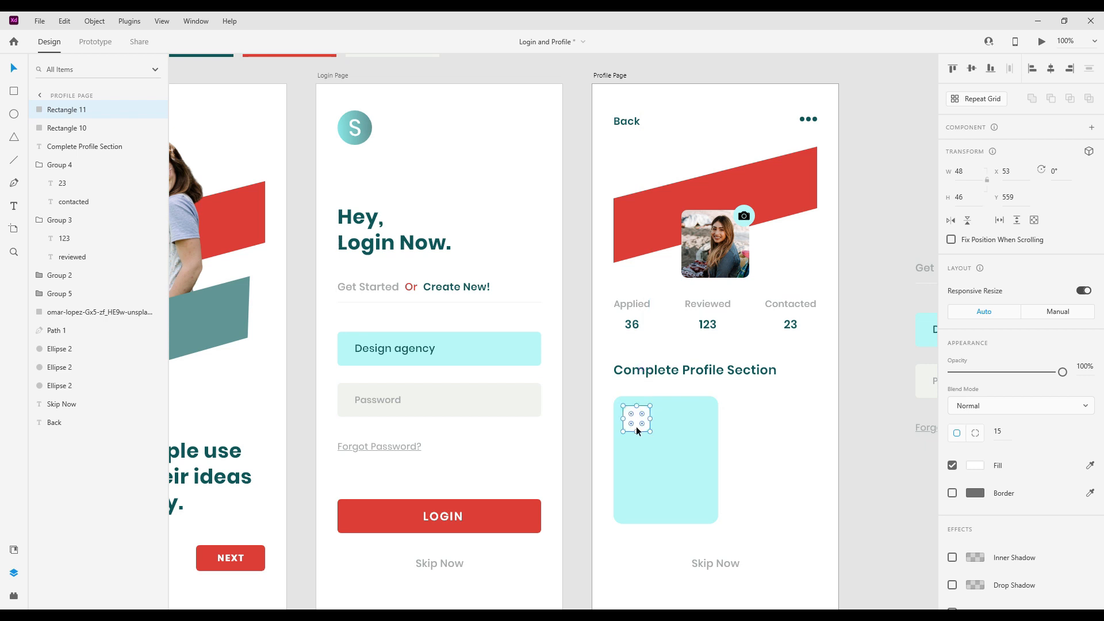
left_click(650, 449)
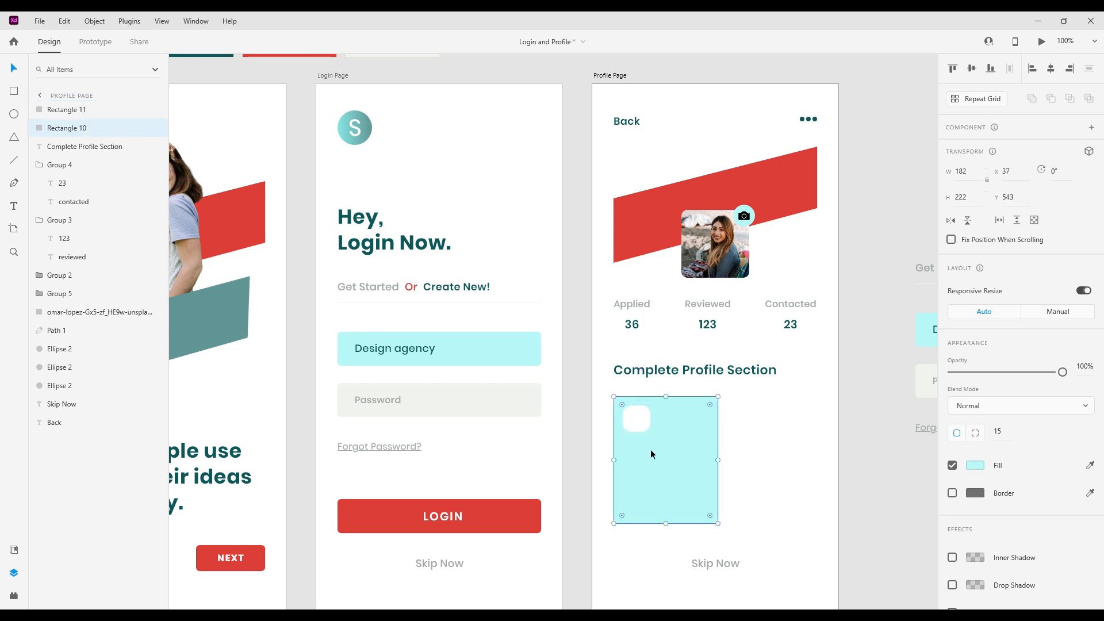
left_click(774, 480)
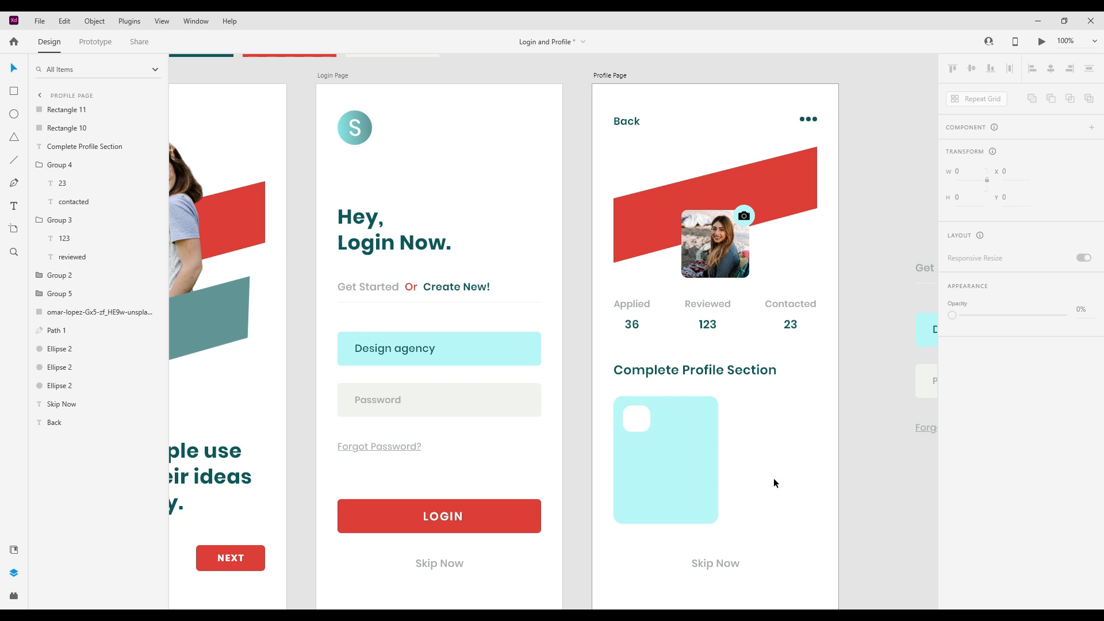
Align the small white square to the card's upper-left corner, then inset it to X 56, Y 563.
left_click(636, 420)
left_click_drag(636, 419, 628, 414)
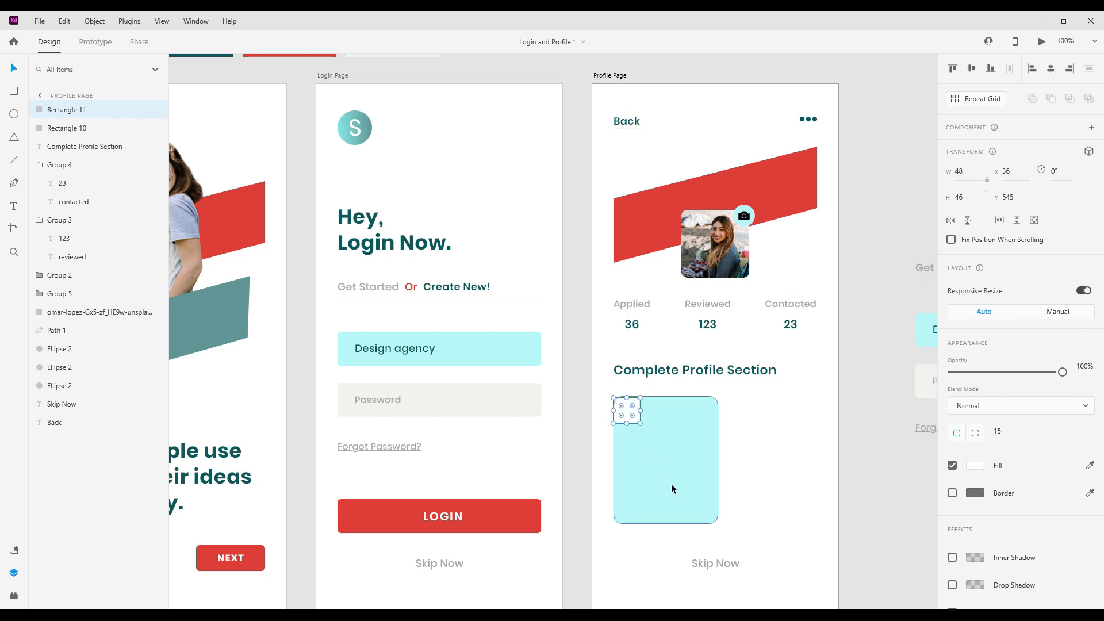
key("Down")
key("Down")
key("Down")
key("Down")
key("Down")
key("Down")
key("Down")
key("Down")
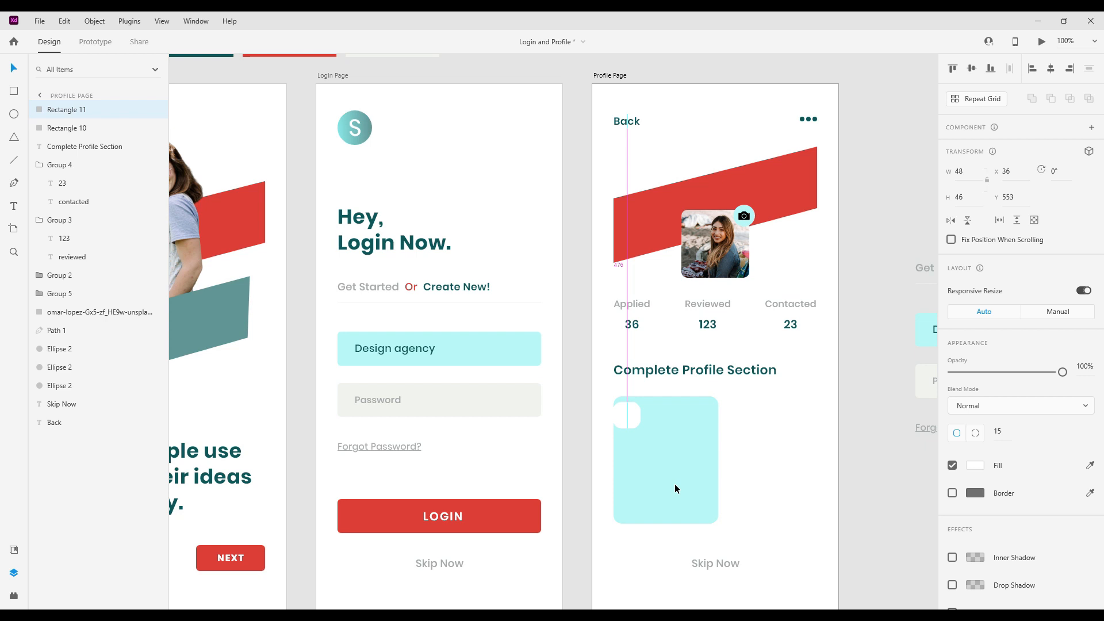
key("shift+Right")
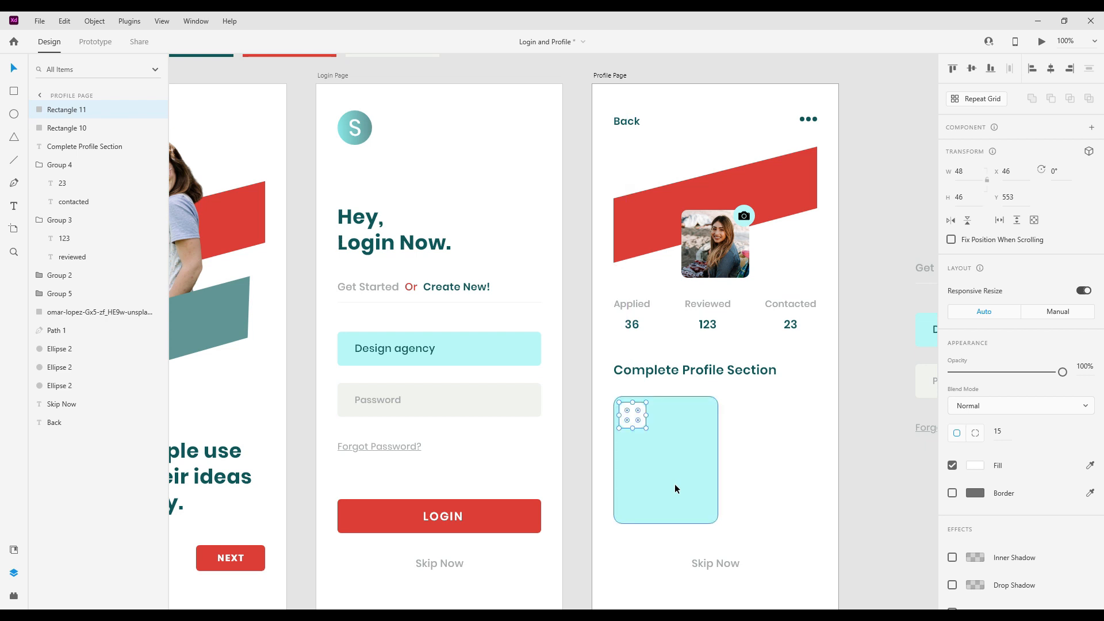
key("shift+Right")
key("shift+Down")
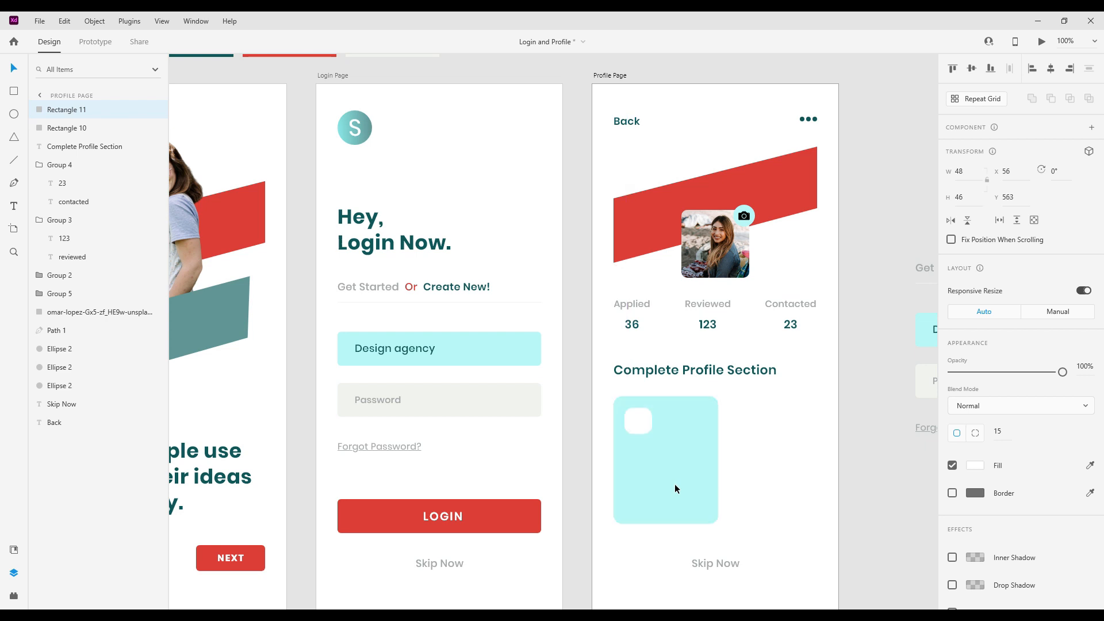
left_click(749, 491)
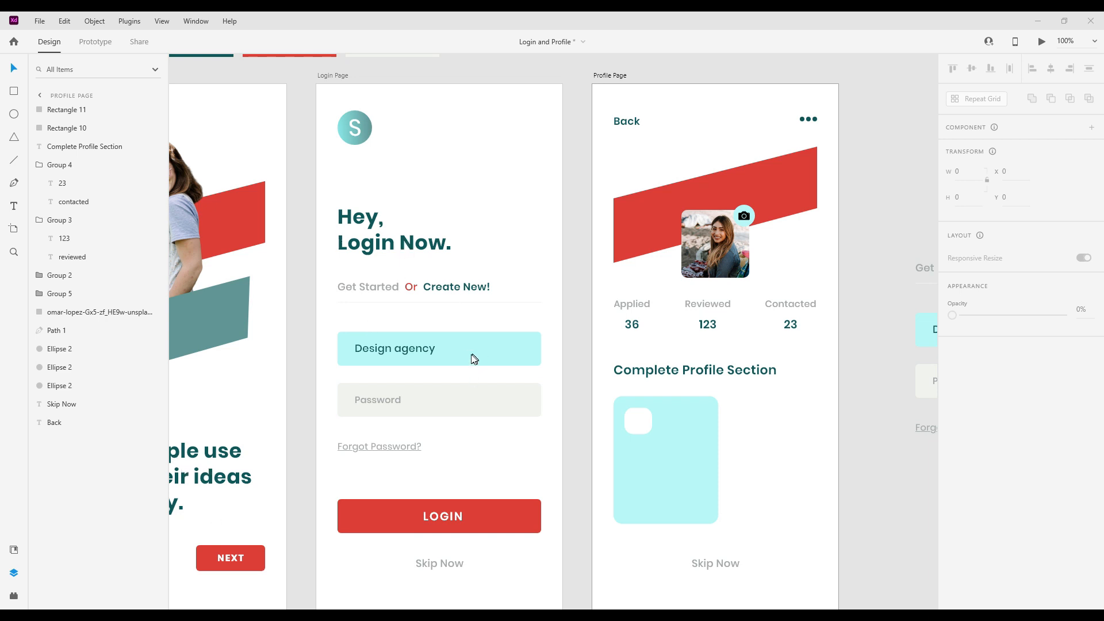
Place the student education graduation-cap icon inside the card's small white square.
left_click_drag(819, 395, 638, 423)
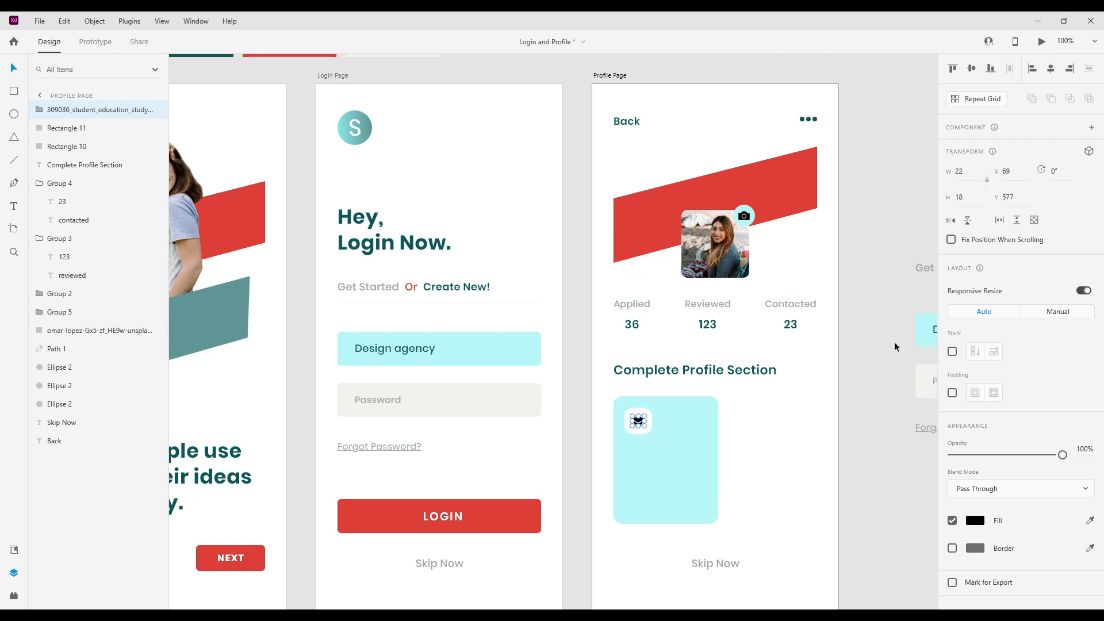
left_click(677, 482)
left_click(639, 421)
Enlarge the graduation-cap icon to about 31 by 25 and centre it in the white square.
scroll(686, 485, "up", 3)
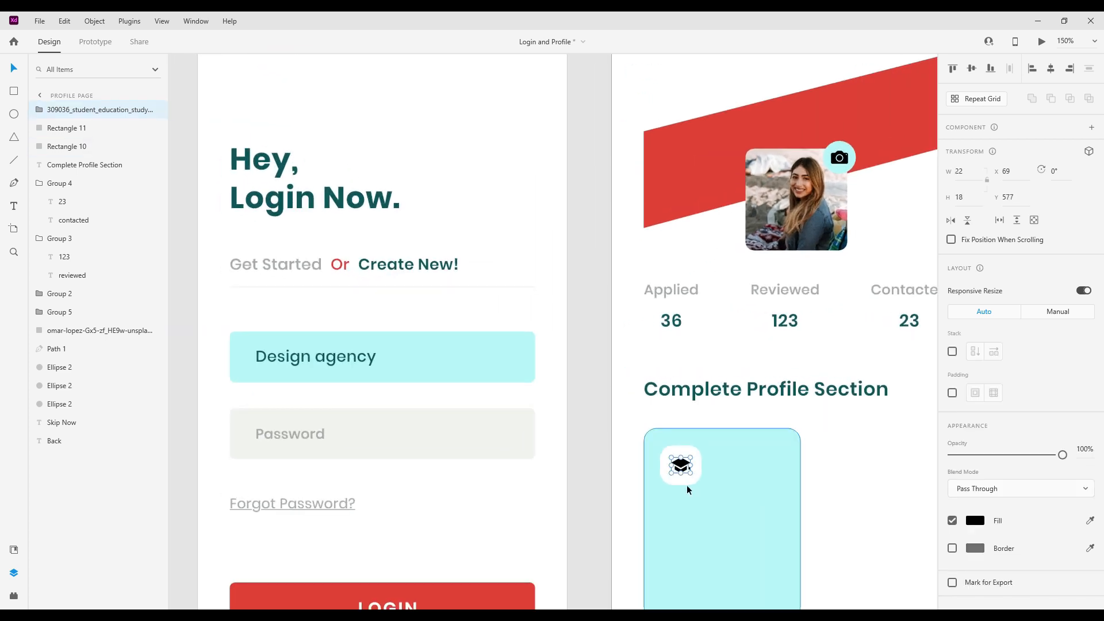
left_click_drag(689, 473, 694, 481)
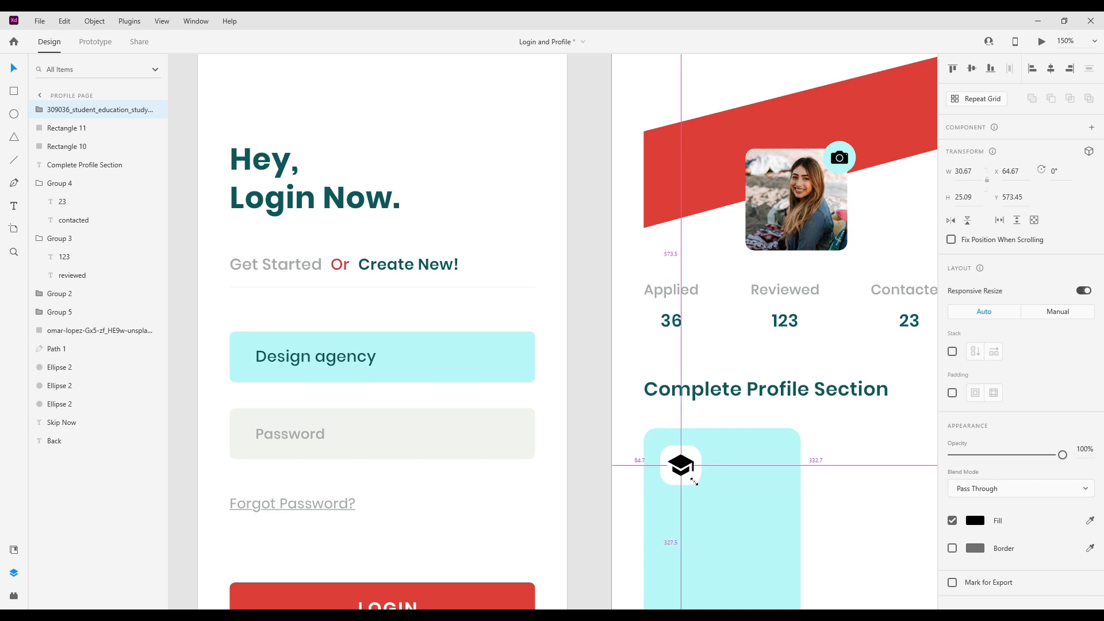
key("Left")
key("Left")
key("Left")
key("Right")
key("Right")
key("Right")
left_click_drag(686, 465, 686, 467)
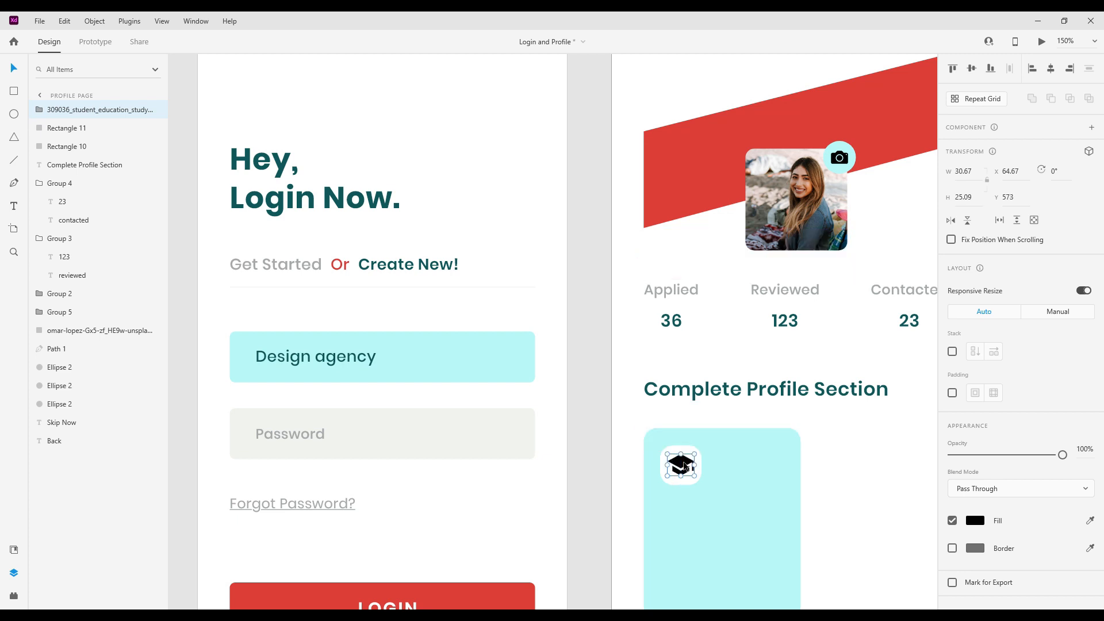
Fill the graduation-cap icon with the saved muted teal colour, #629696.
left_click(975, 520)
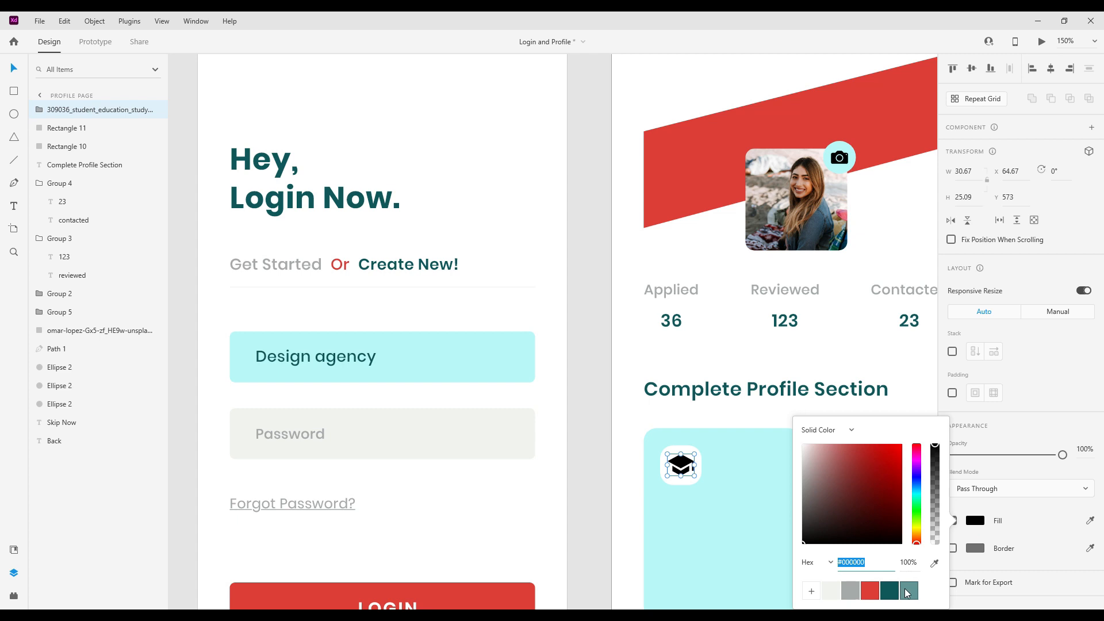
left_click(908, 591)
left_click(717, 415)
Copy the Login Page's Get Started text onto the Profile Page card, below the icon at X 60, Y 630.
left_click_drag(740, 496, 713, 374)
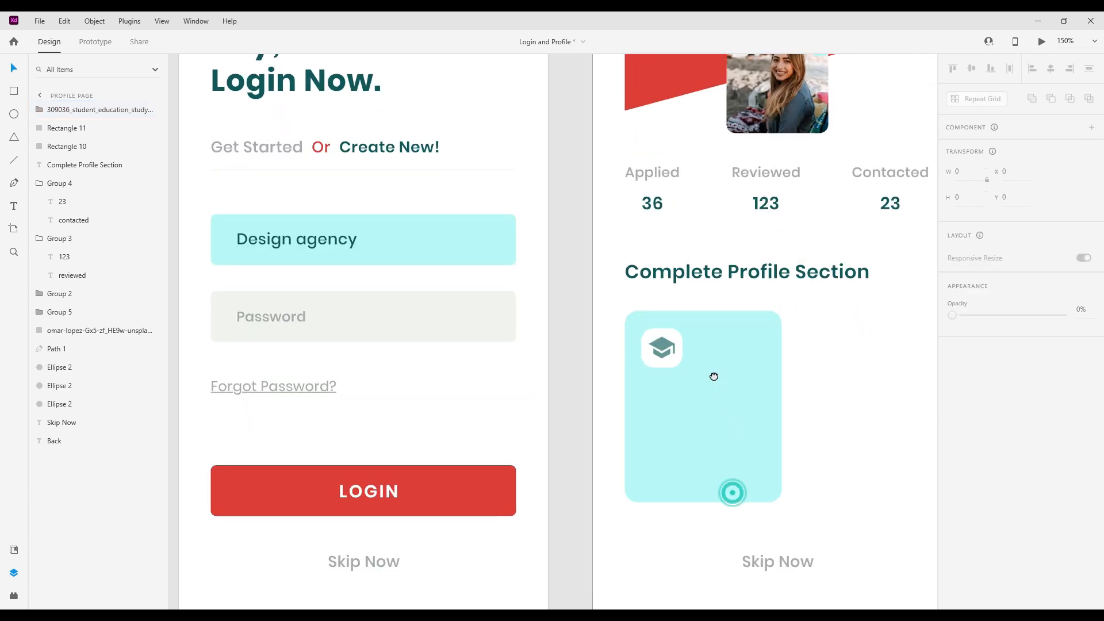
key("ctrl+minus")
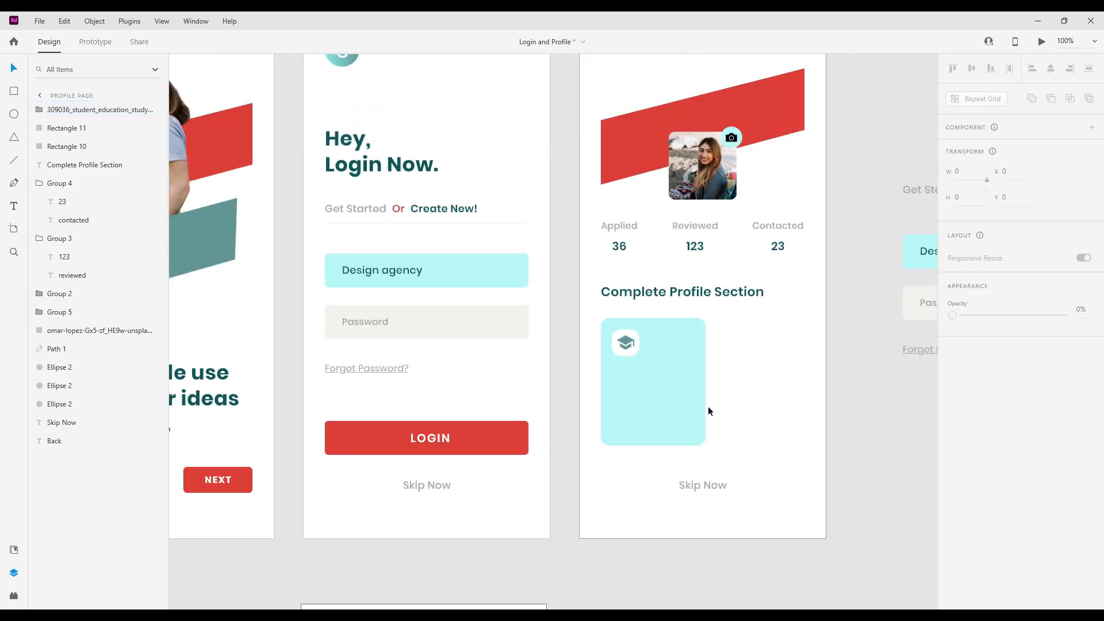
mouse_move(637, 390)
left_mouse_down()
mouse_move(670, 398)
mouse_move(653, 400)
left_mouse_up()
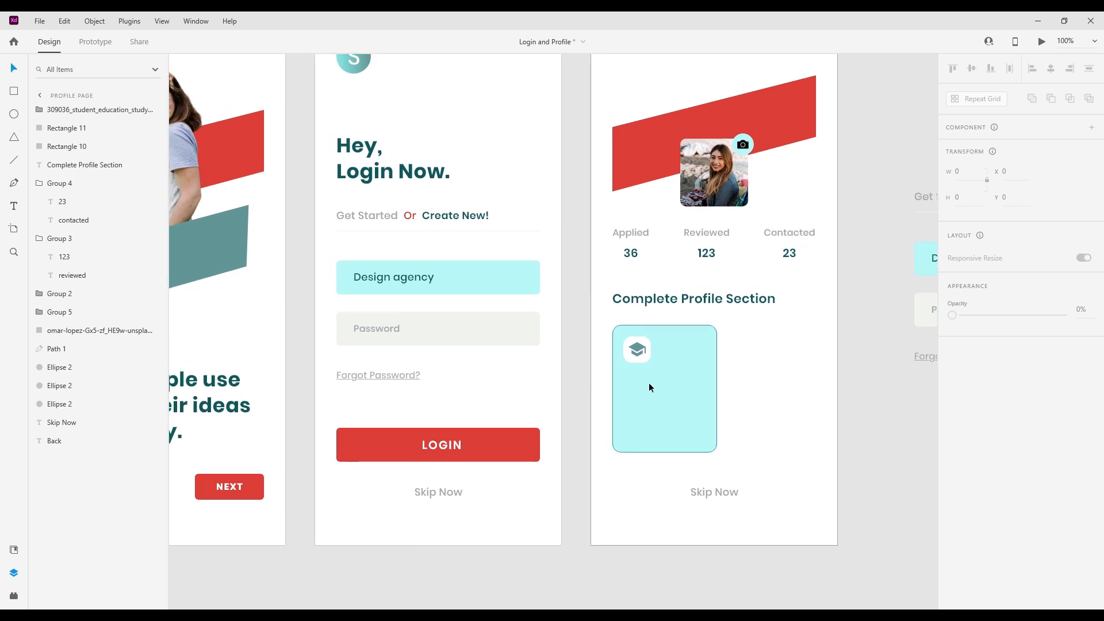
left_click(388, 221)
key("ctrl+c")
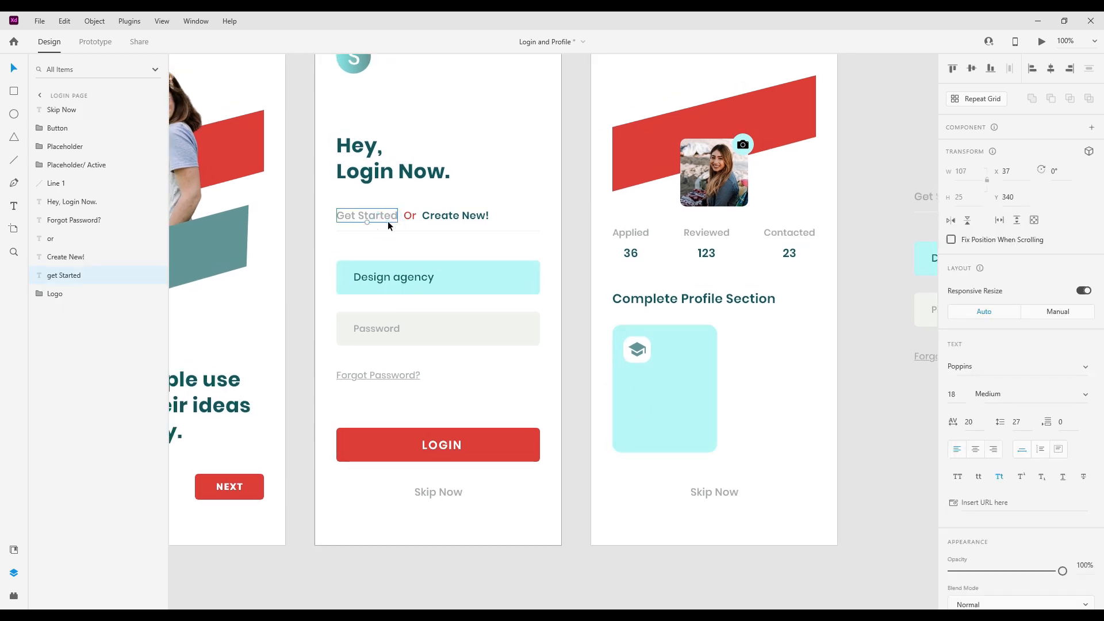
left_click(657, 405)
key("ctrl+v")
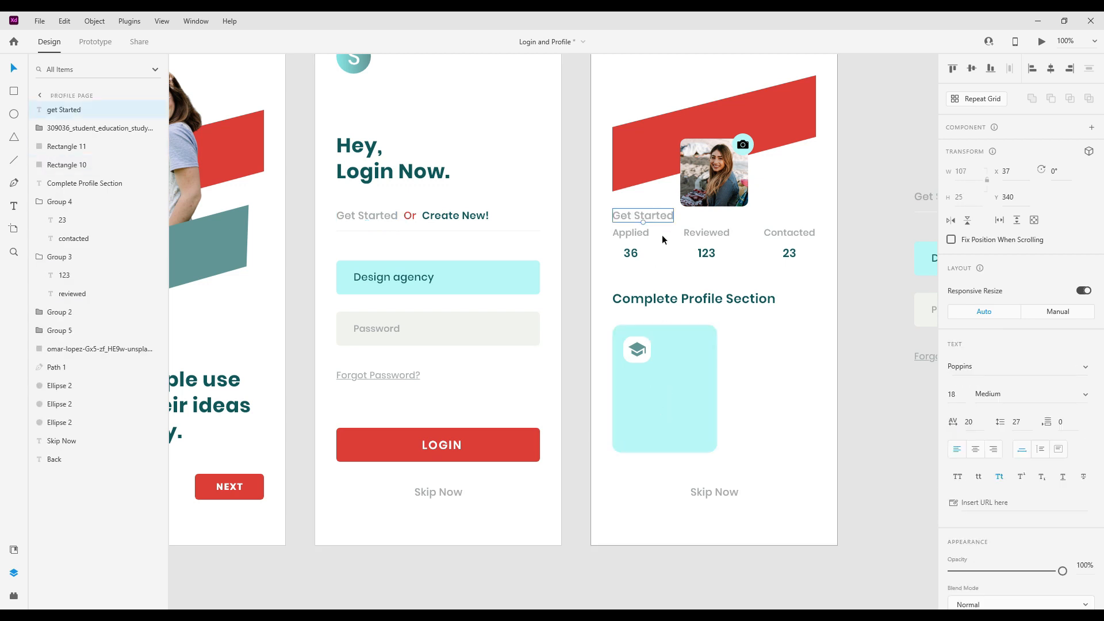
left_click_drag(652, 217, 664, 384)
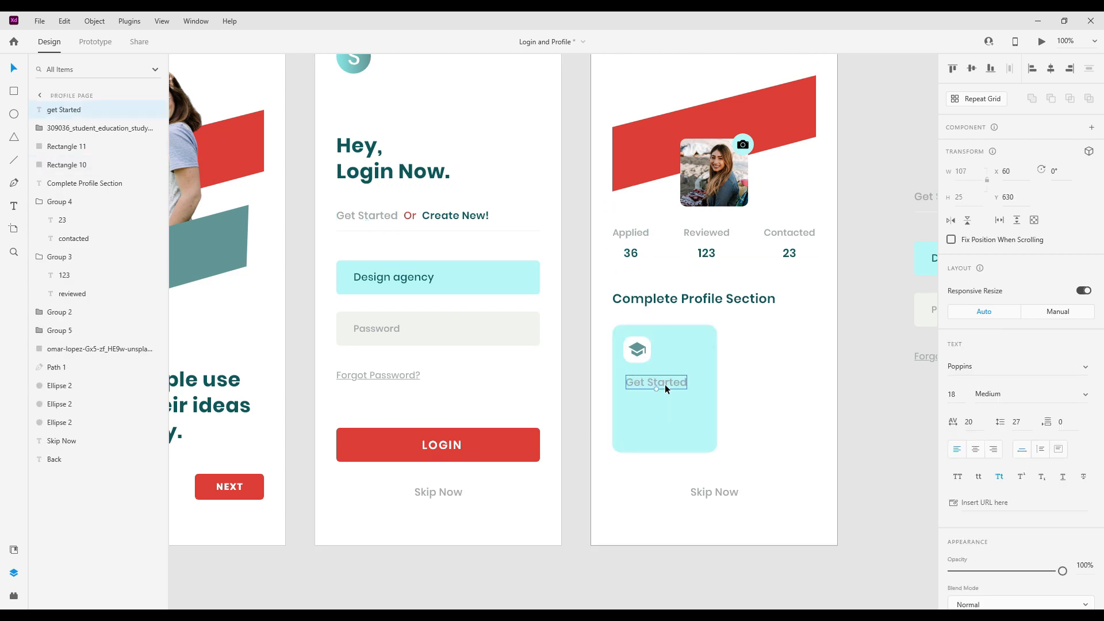
Reword the copied card text as "Education" and fill it with the saved dark teal colour.
double_click(664, 389)
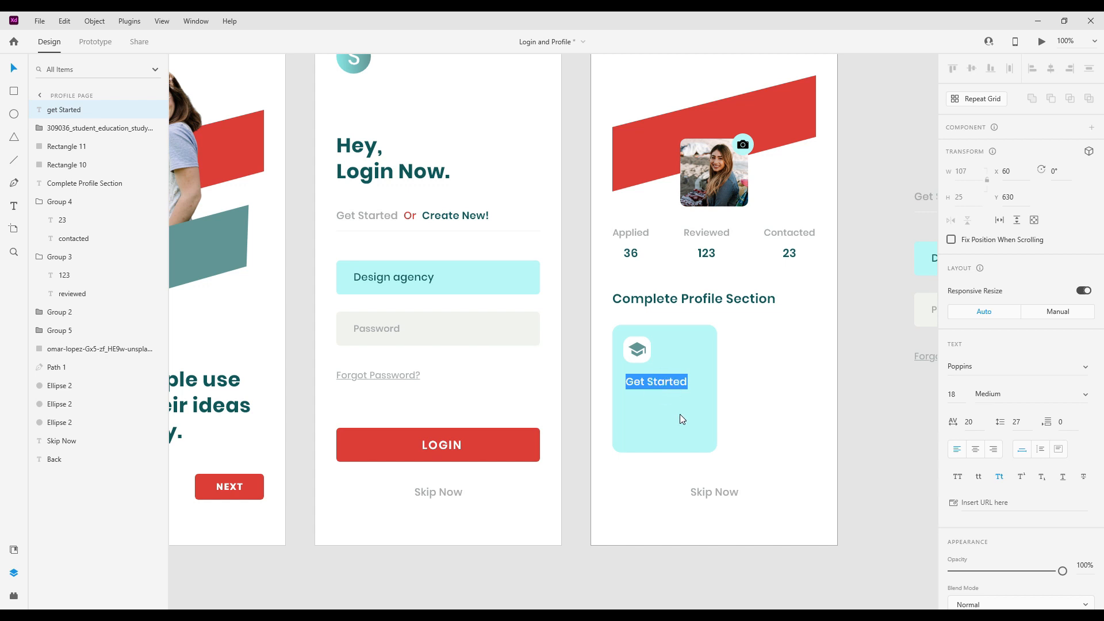
type("Educati")
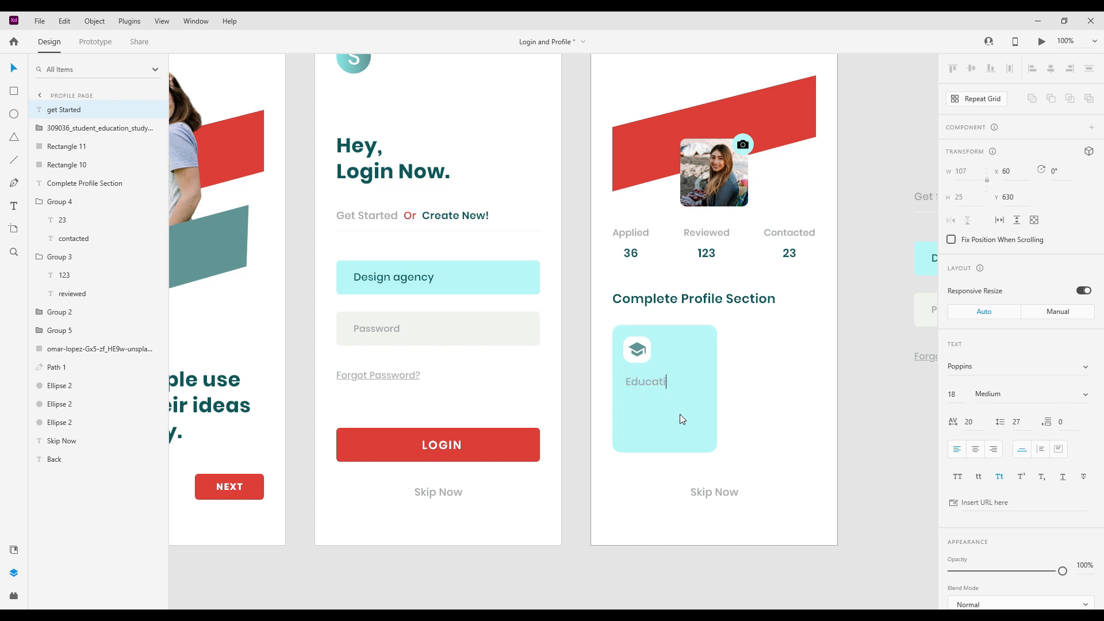
left_click(680, 414)
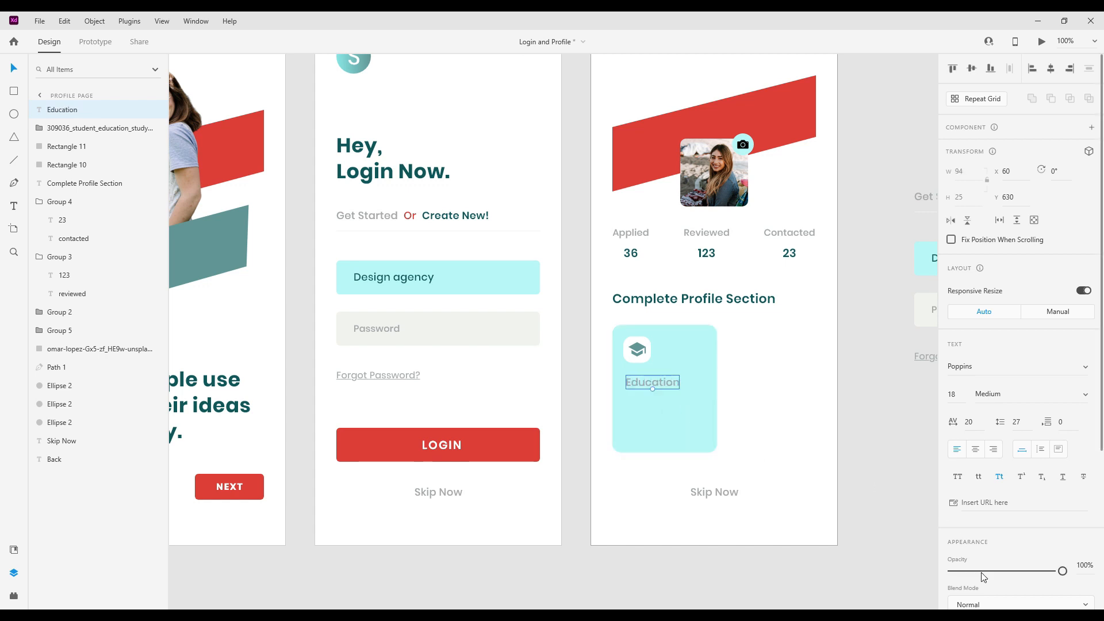
scroll(983, 575, "down", 2)
left_click(975, 553)
left_click(889, 590)
Move the Education label beneath the graduation-cap icon to X 56, Y 625.
left_click(653, 384)
left_click_drag(651, 382, 650, 381)
key("Up")
key("Up")
key("Up")
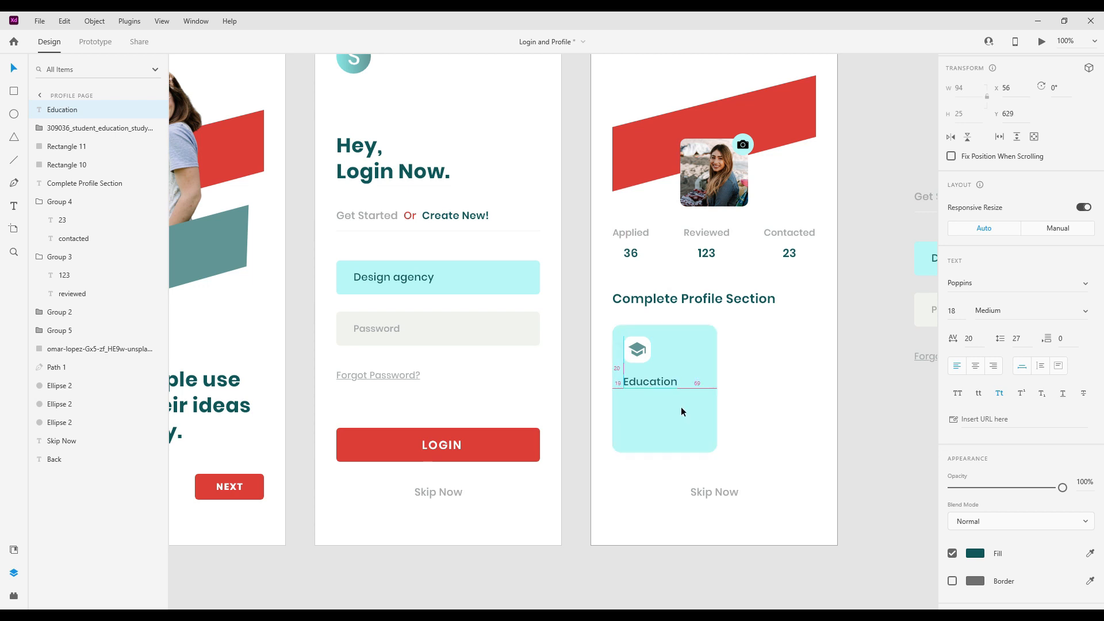
key("Up")
key("Up")
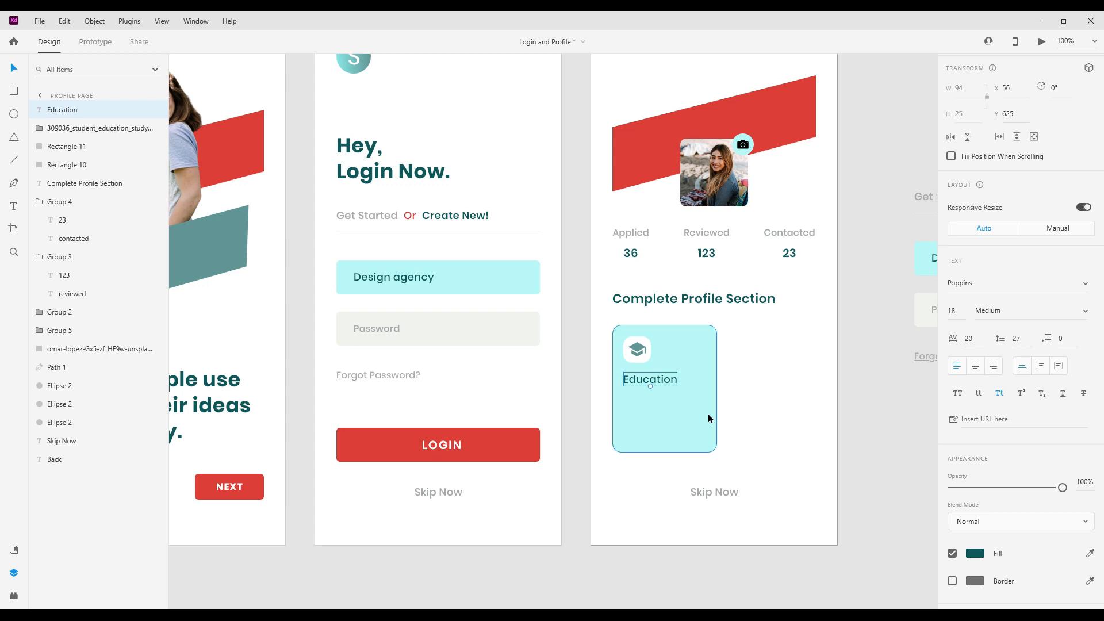
left_click(709, 413)
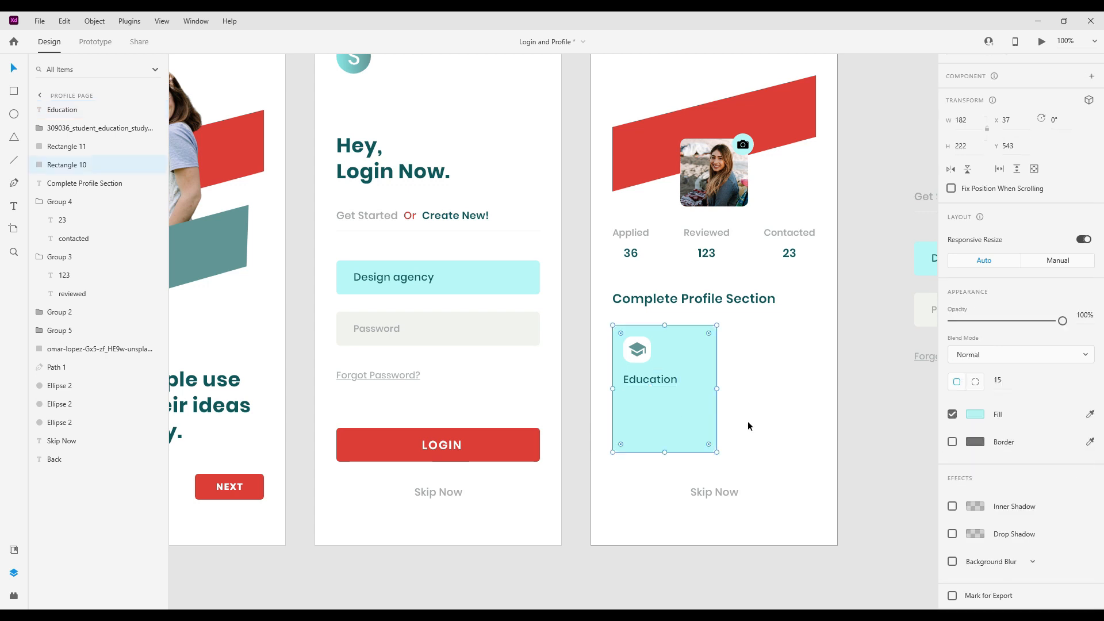
Duplicate the Education label below itself at X 56, Y 677 and reword the copy as "04 Steps Left" on two lines.
left_click(654, 377)
left_click_drag(655, 378, 647, 408)
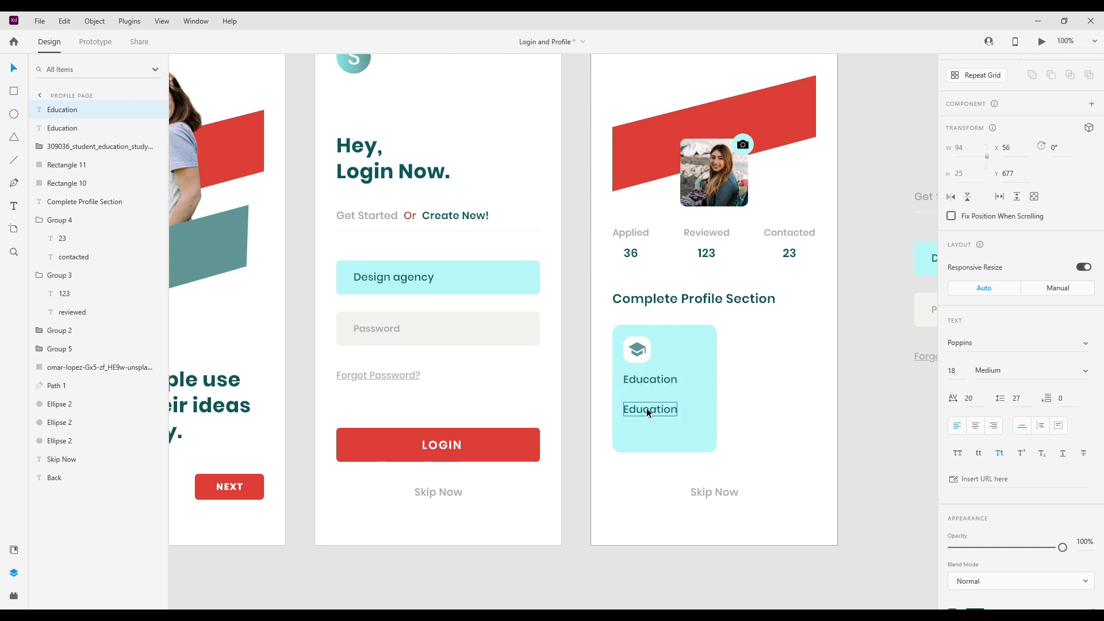
double_click(647, 409)
type("04 Steps Left")
key("Escape")
Set the "04 Steps Left" text to font size 20 in Bold weight.
left_click(1085, 370)
left_click(1021, 462)
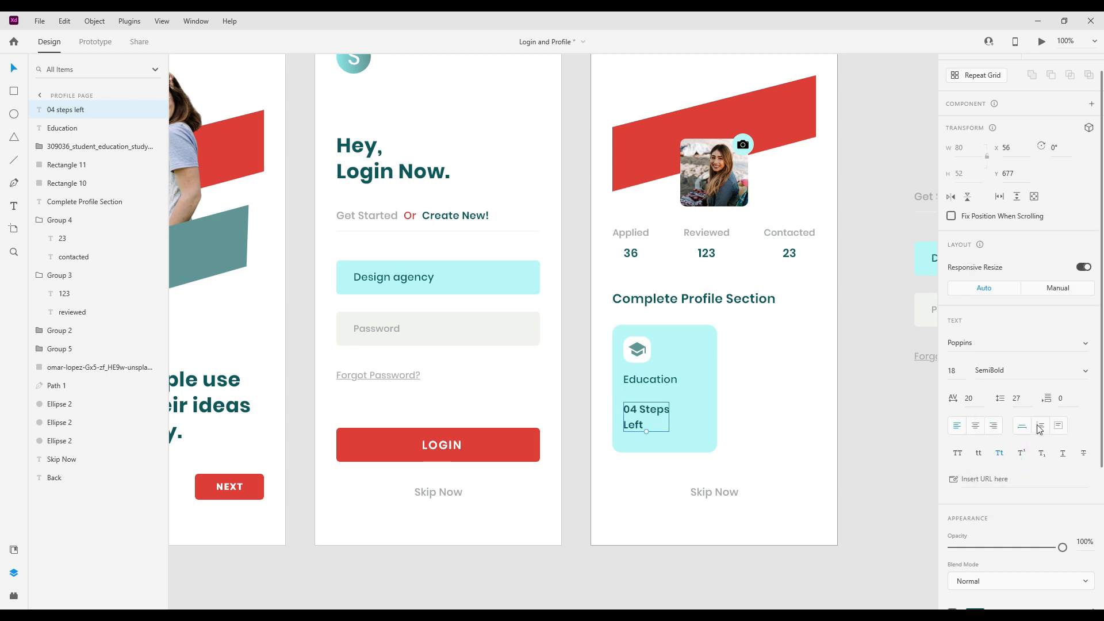
left_click(957, 369)
type("20")
key("Return")
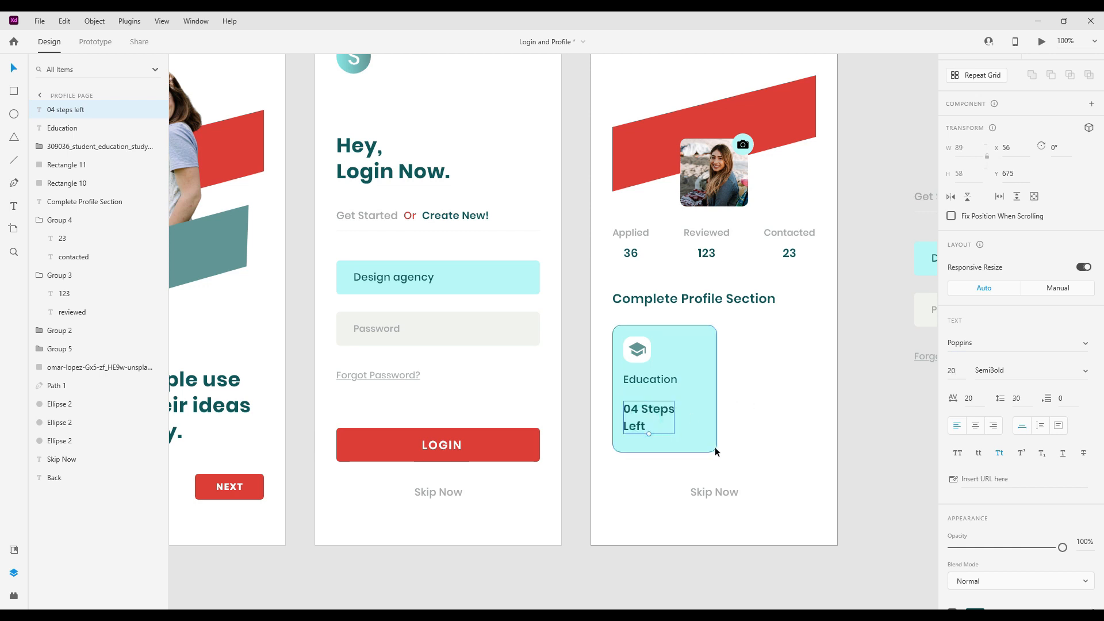
left_click(1037, 374)
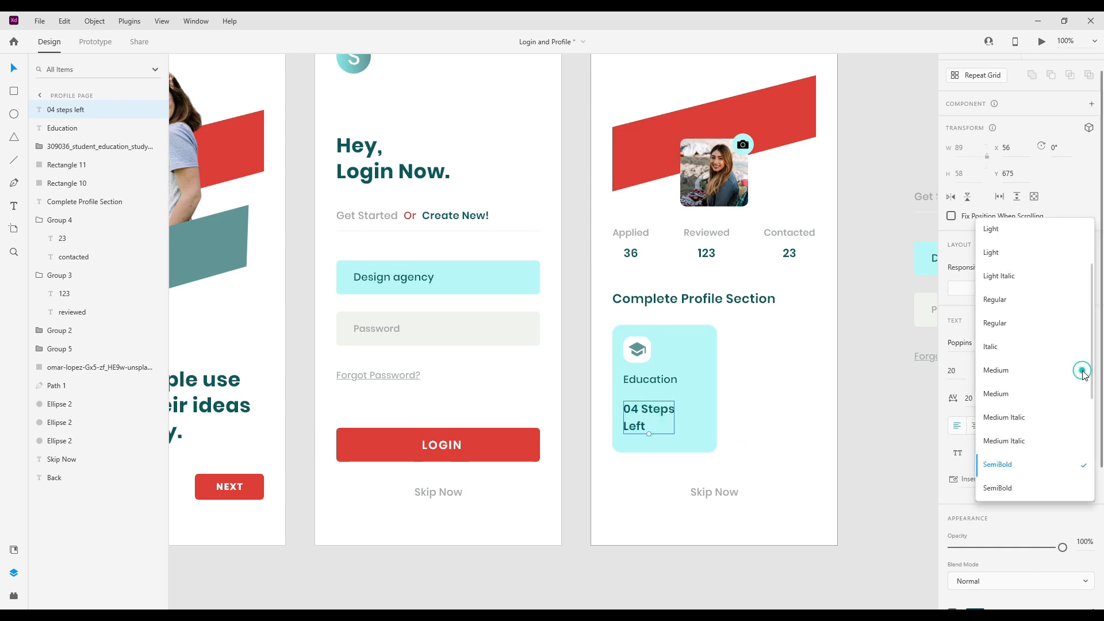
scroll(1016, 483, "down", 1)
left_click(1017, 493)
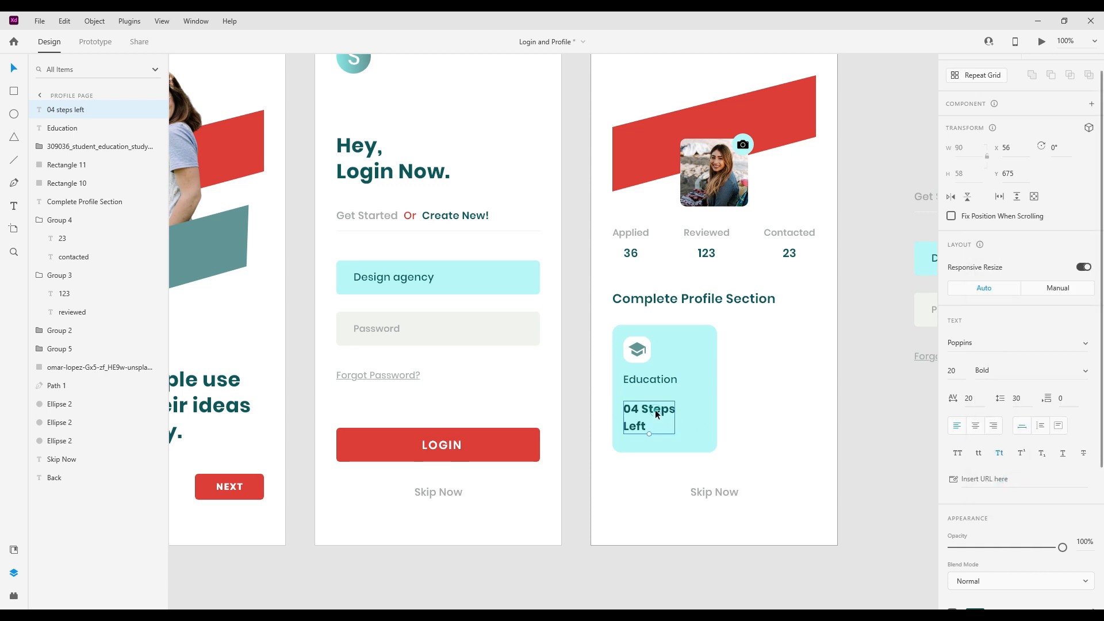
left_click(688, 429)
left_click(642, 428)
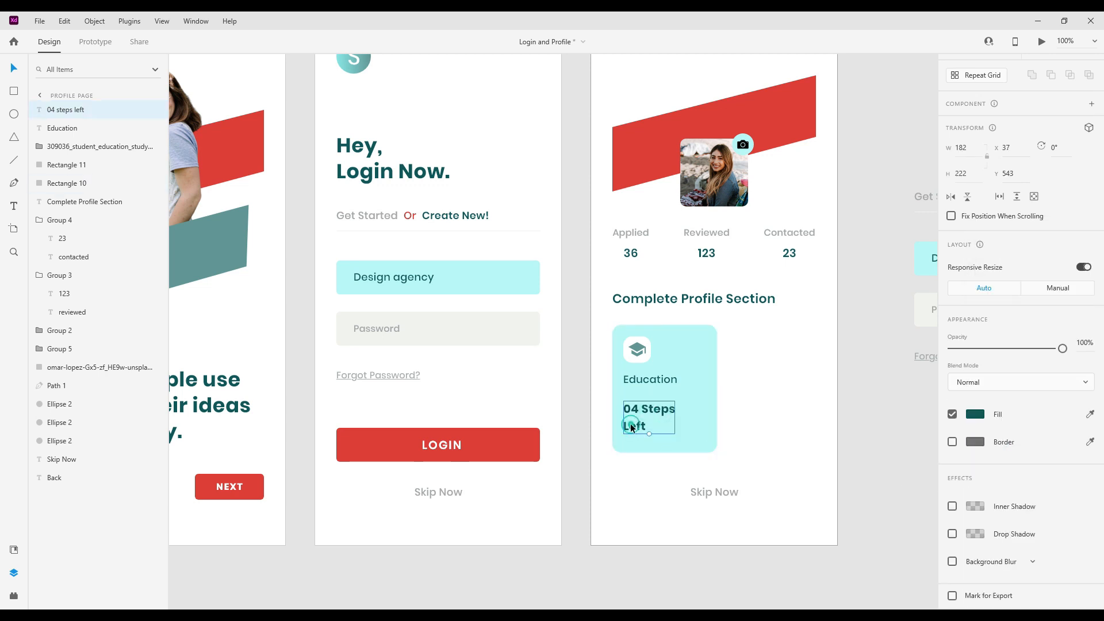
Set the line spacing of the "04 Steps Left" text to 28.
scroll(973, 462, "down", 3)
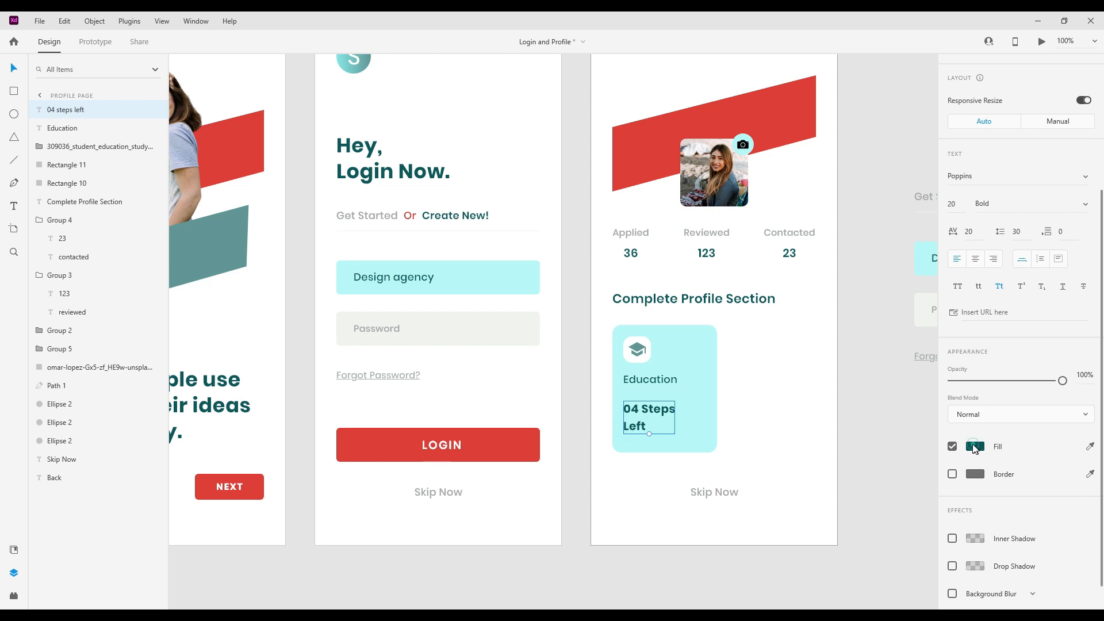
left_click(975, 446)
left_click(634, 412)
scroll(968, 443, "up", 1)
scroll(968, 443, "up", 3)
left_click(1017, 398)
type("28")
key("Return")
left_click(688, 448)
left_click(628, 417)
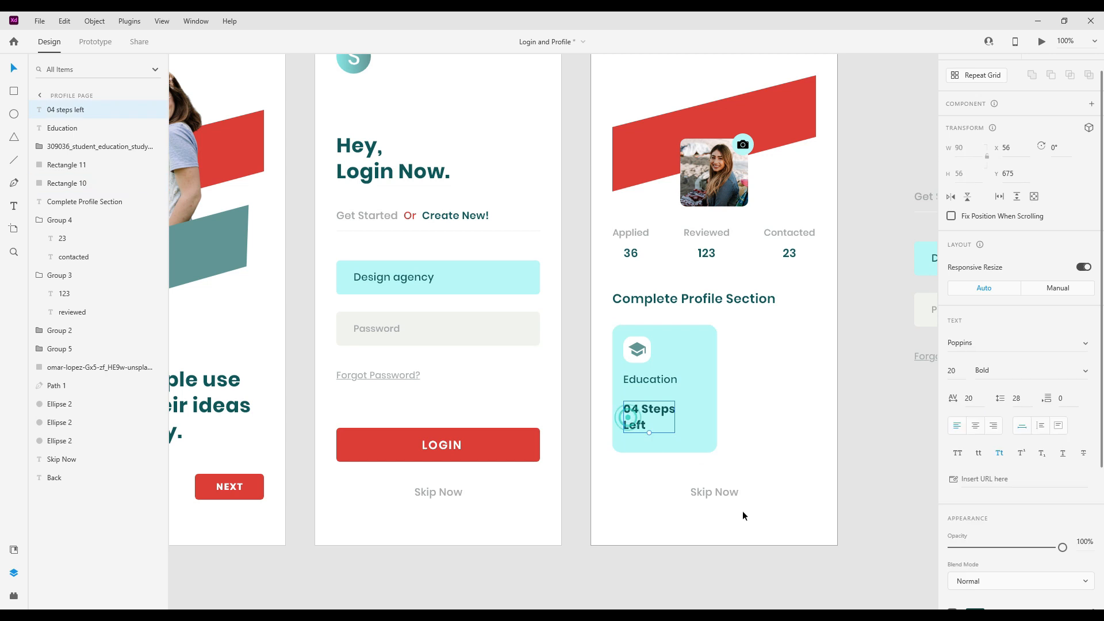
Draw a horizontal line about 51 long beside the word "Left" and position it at Y 718.5, close to the text.
left_click(15, 161)
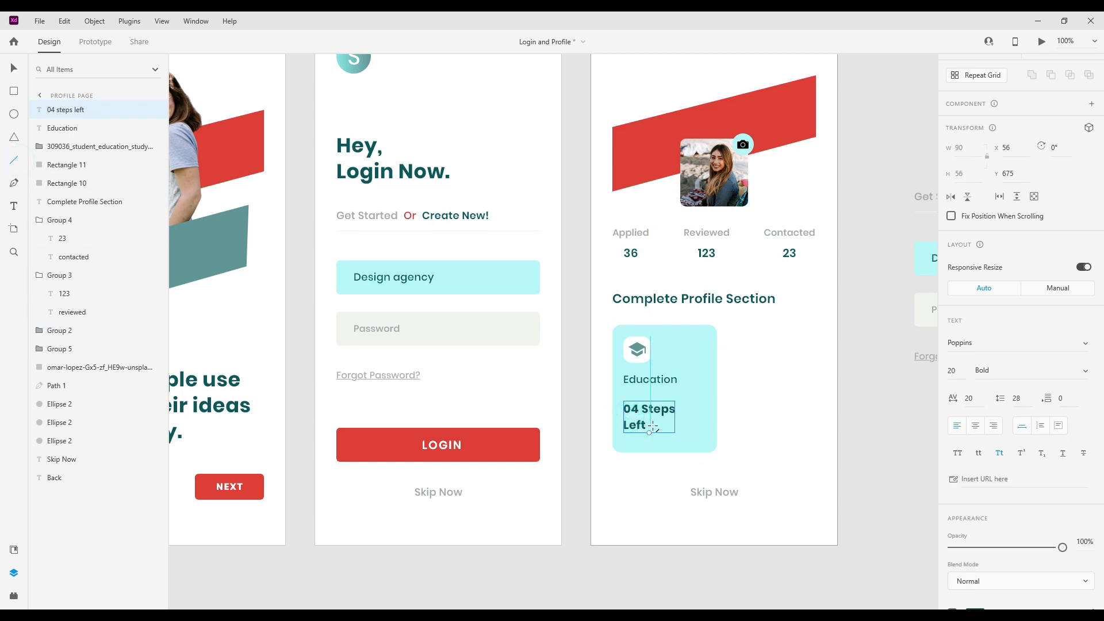
left_click_drag(631, 426, 672, 426)
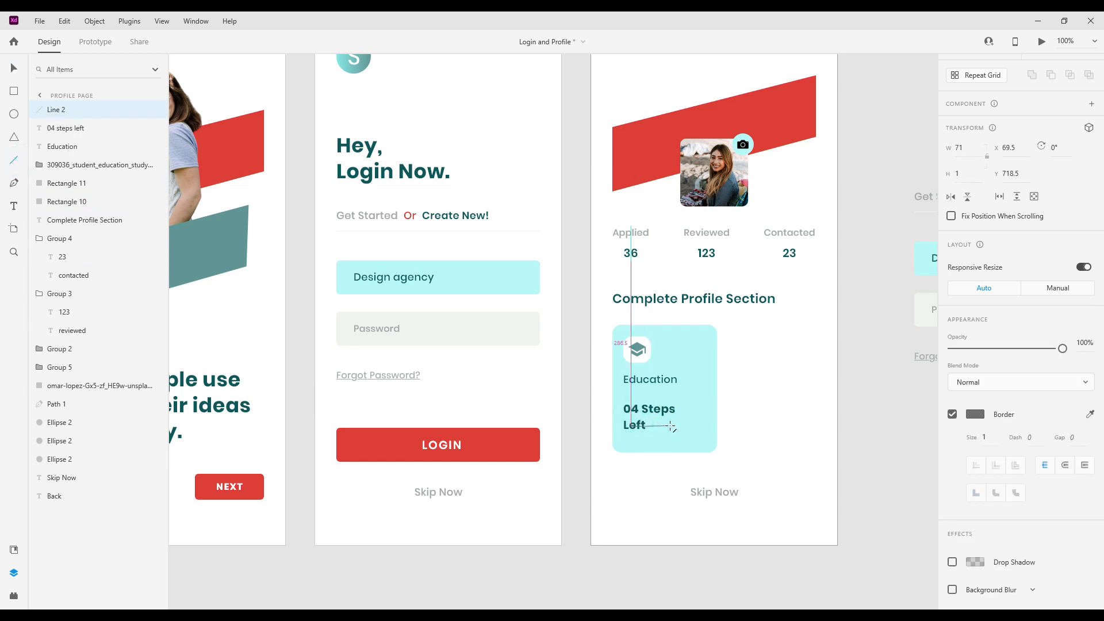
key("ctrl+z")
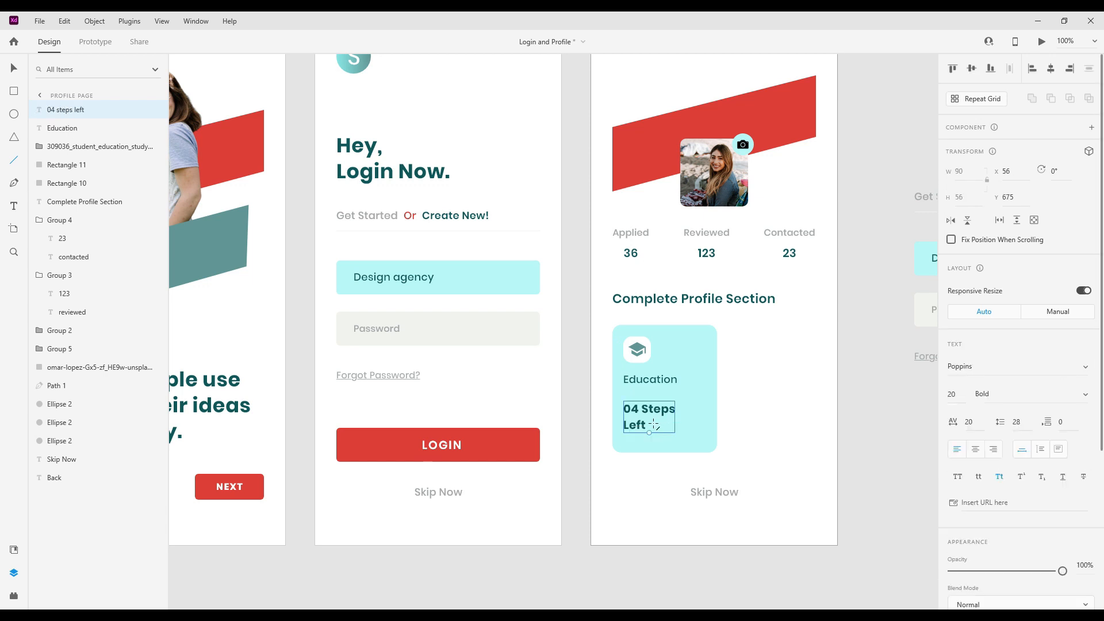
left_click_drag(651, 424, 681, 429)
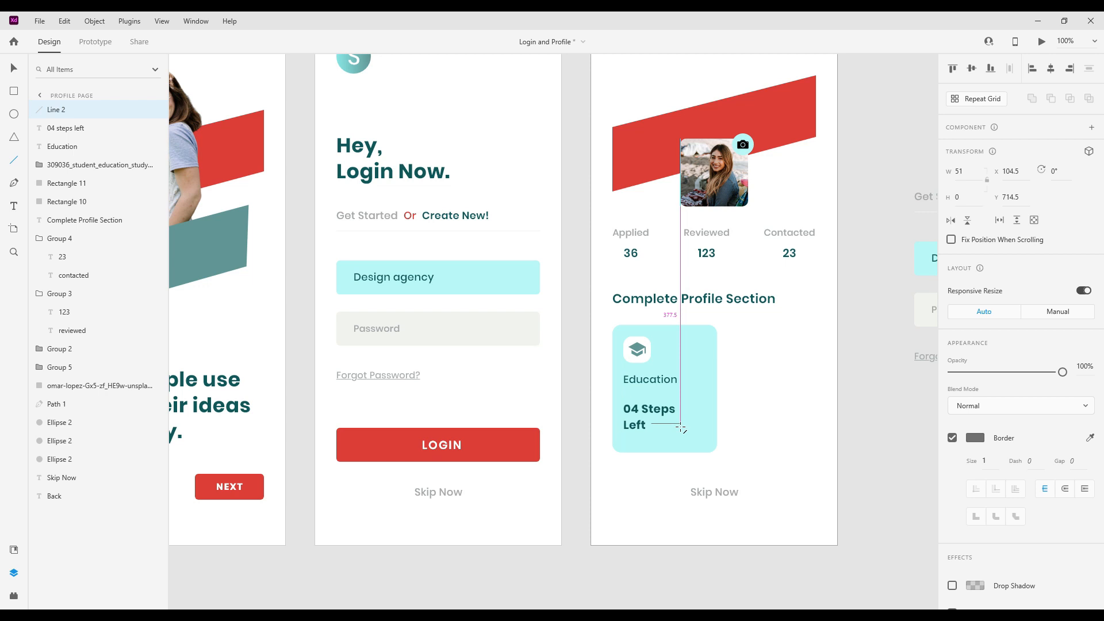
left_click_drag(680, 429, 681, 428)
left_click(14, 68)
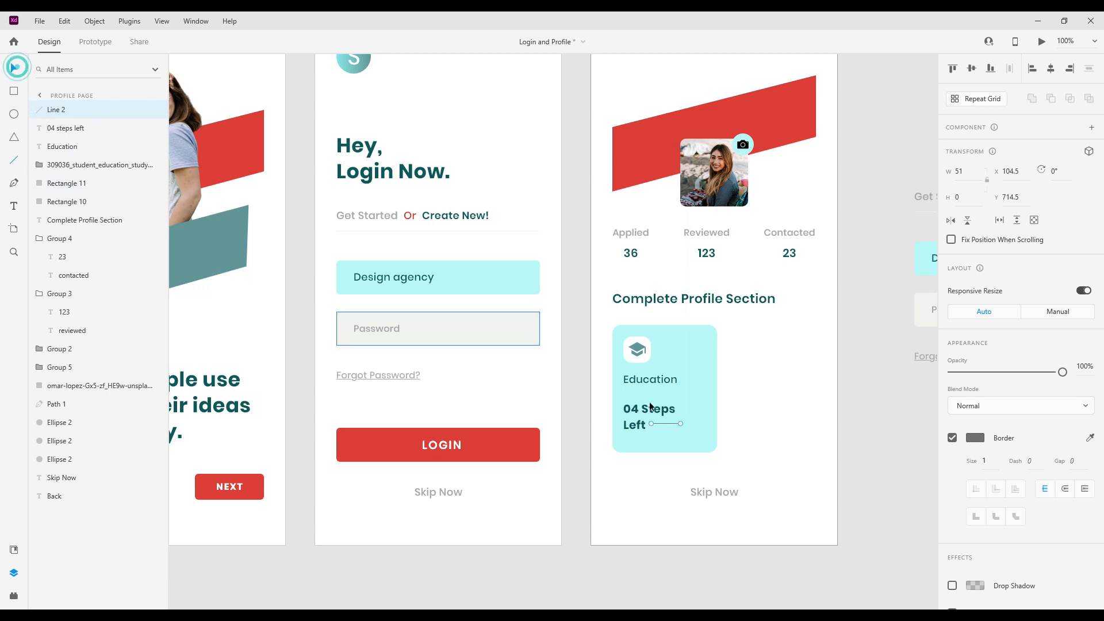
left_click_drag(667, 422, 674, 425)
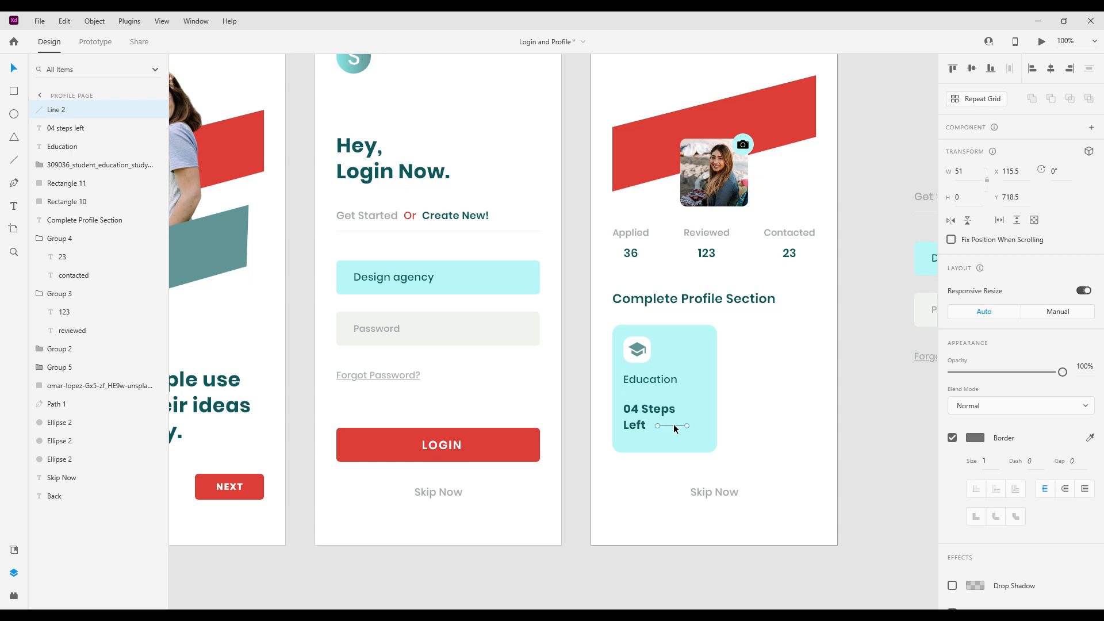
key("shift+Left")
left_click(700, 469)
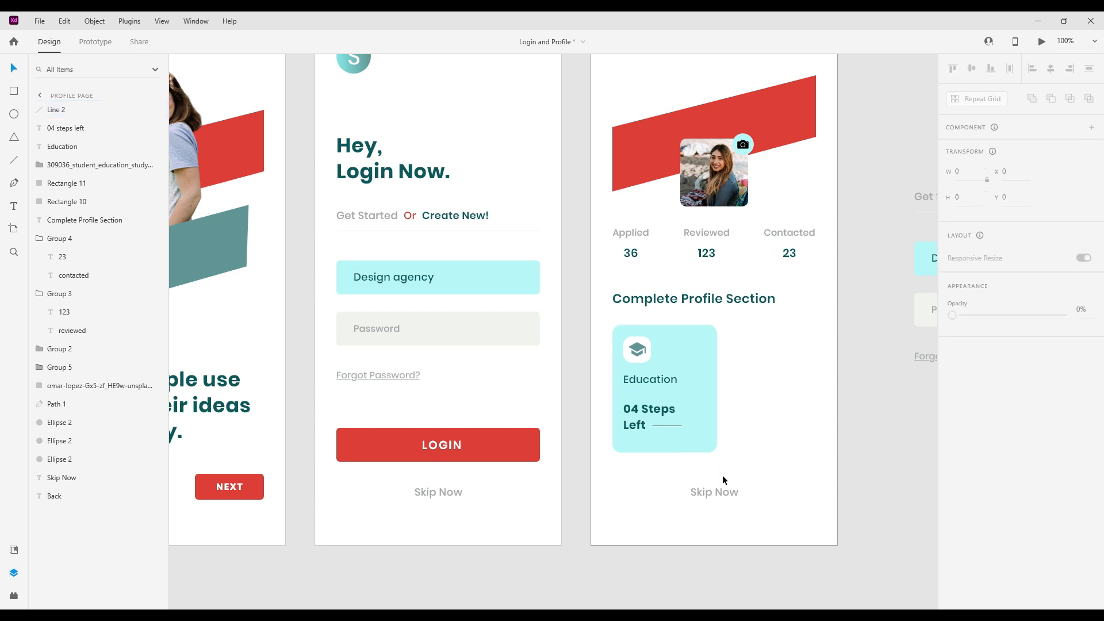
Shorten the card's background to a height of 211 and group all of the Education card's elements.
left_click(670, 448)
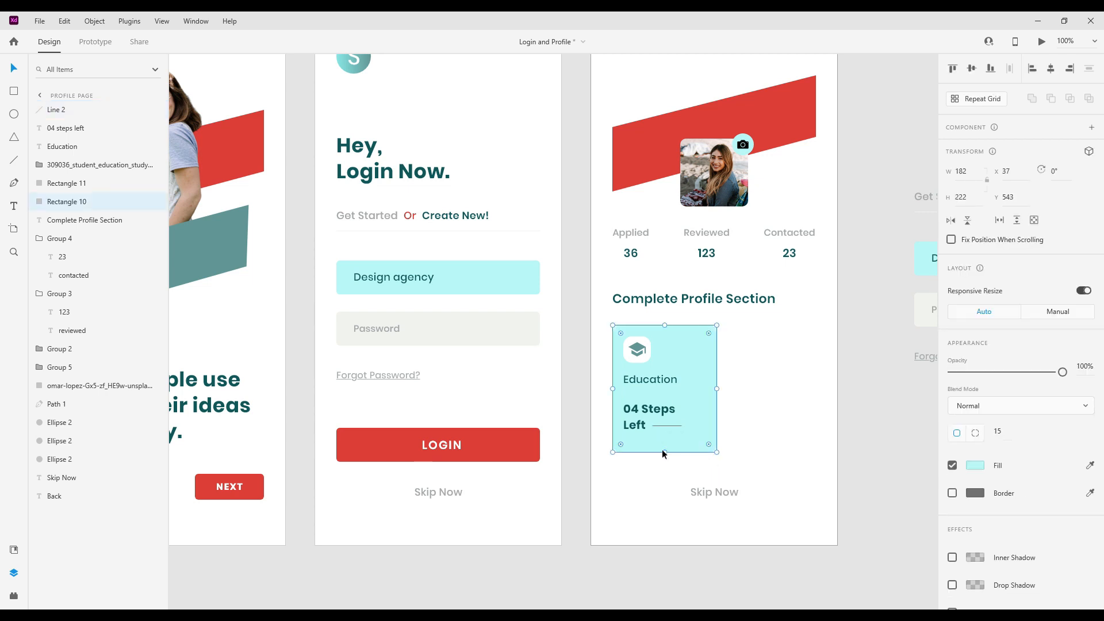
left_click_drag(664, 454, 664, 447)
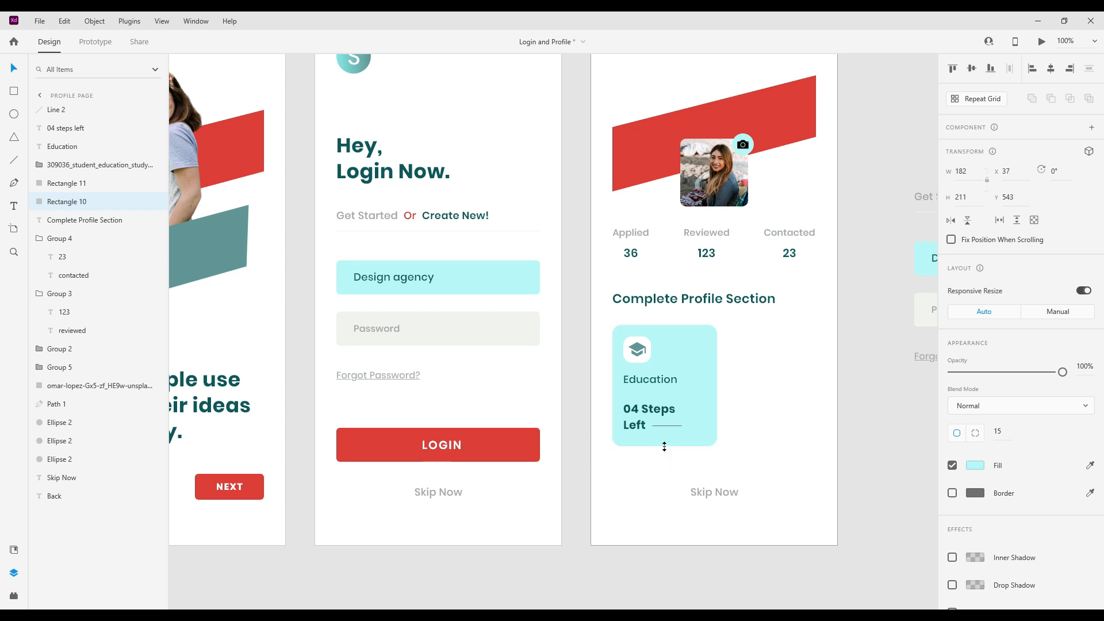
left_click(676, 466)
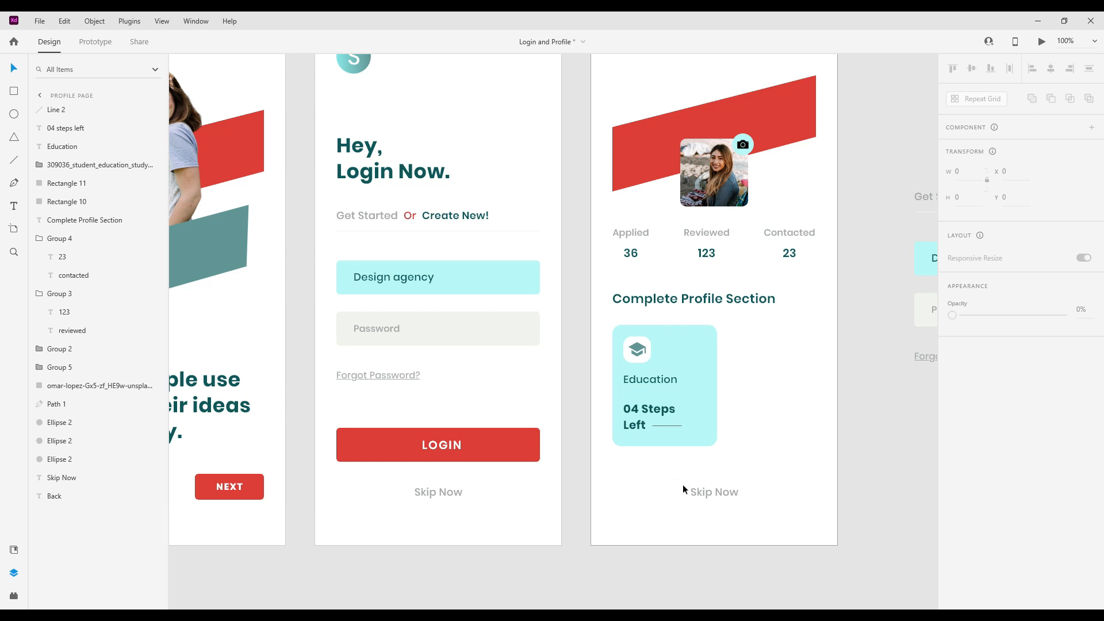
left_click_drag(714, 462, 596, 320)
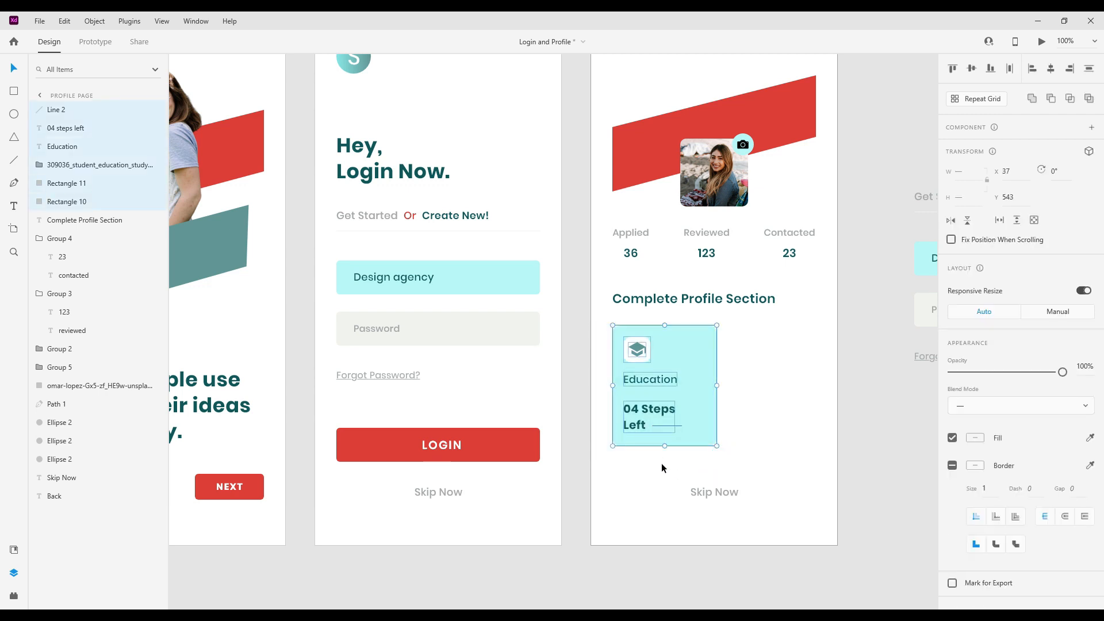
key("ctrl+g")
Duplicate the Education card group and move the copy beside the original at X 237, Y 543.
key("ctrl+d")
key("shift+Right")
key("shift+Right")
key("shift+Right")
key("shift+Right")
key("shift+Right")
key("shift+Right")
key("shift+Right")
key("shift+Right")
key("shift+Right")
key("shift+Right")
key("shift+Right")
key("shift+Right")
key("shift+Right")
key("shift+Right")
key("shift+Right")
key("shift+Right")
key("shift+Right")
key("shift+Right")
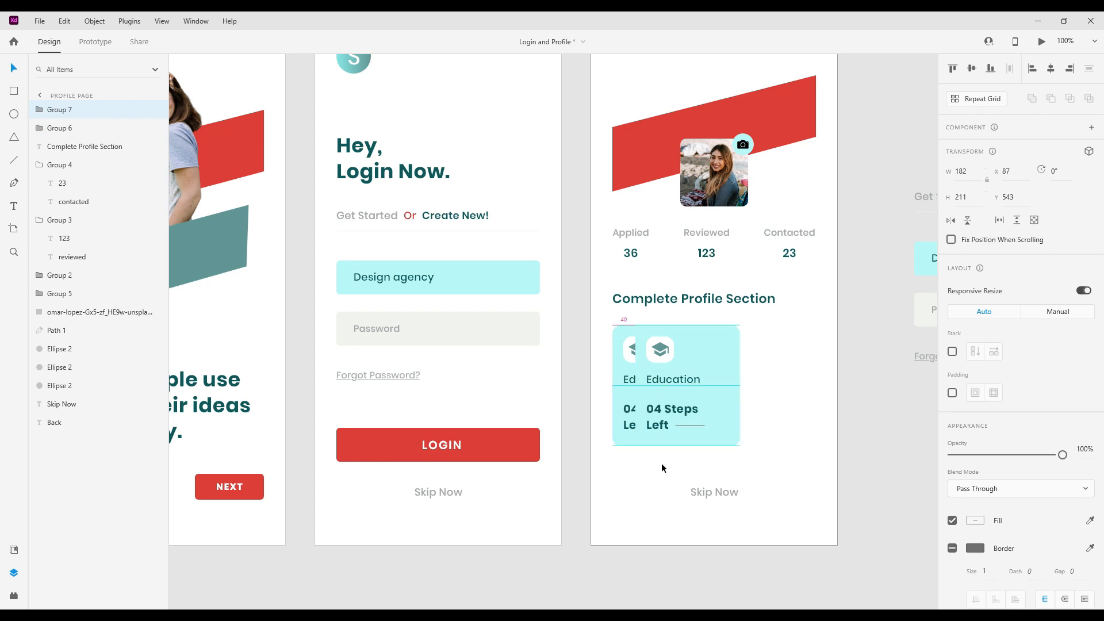
key("shift+Right")
key("shift+Right")
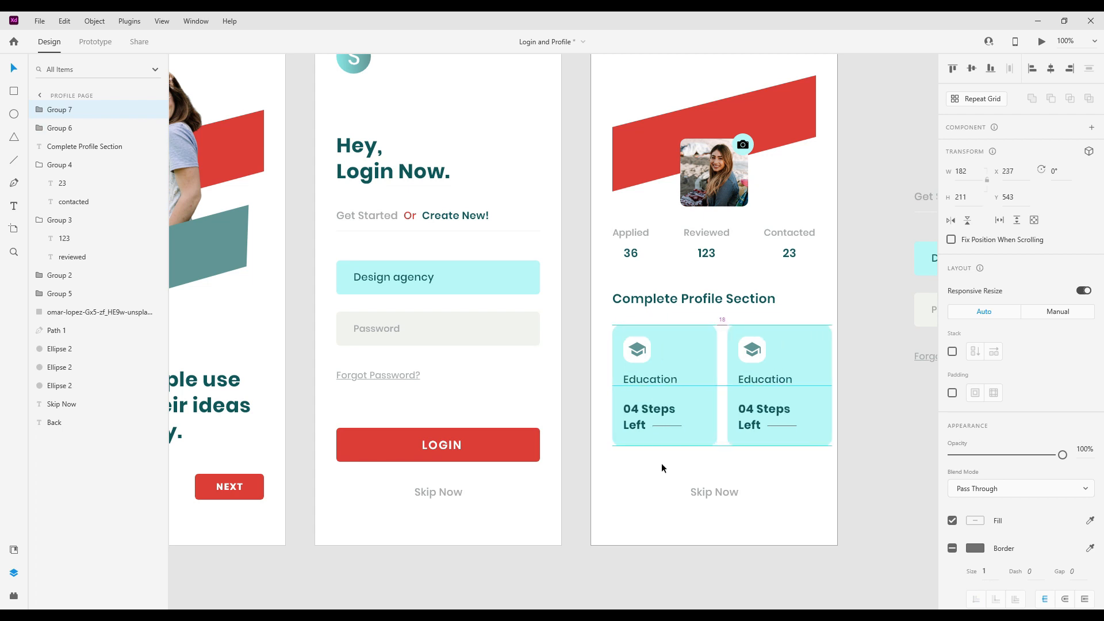
Show the layout grid and delete the duplicated Education card that overruns the page margin.
key("ctrl+shift+apostrophe")
left_click(708, 412)
left_click(750, 412)
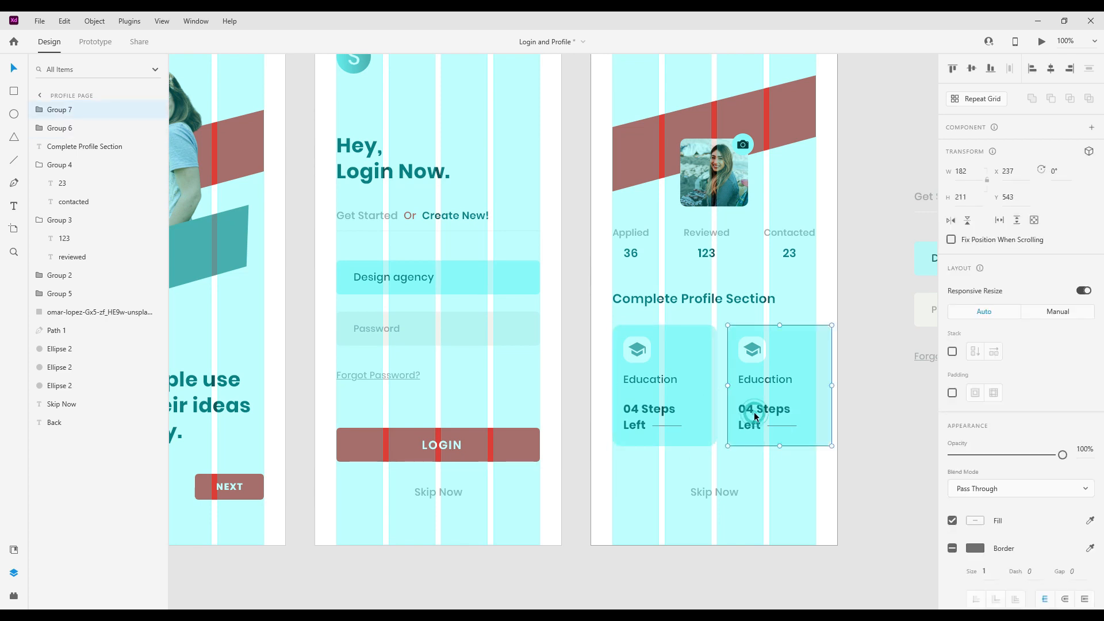
key("Delete")
Narrow the Education card's background to a width of 172 to fit the layout grid columns, and hide the grid.
left_click(715, 409)
double_click(714, 408)
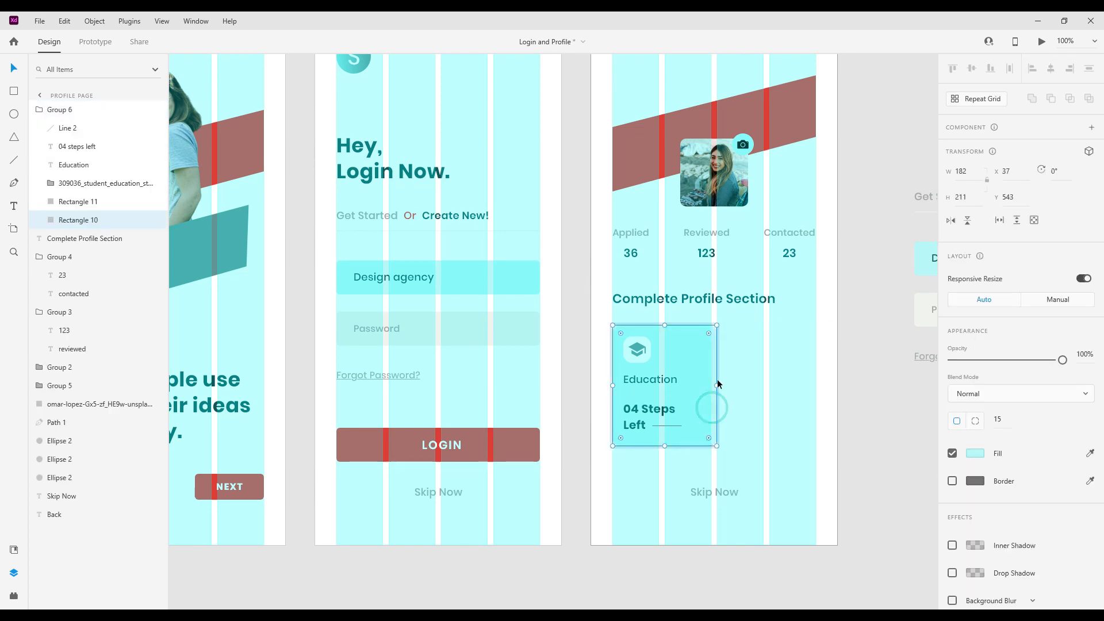
left_click_drag(717, 386, 709, 385)
left_click(769, 467)
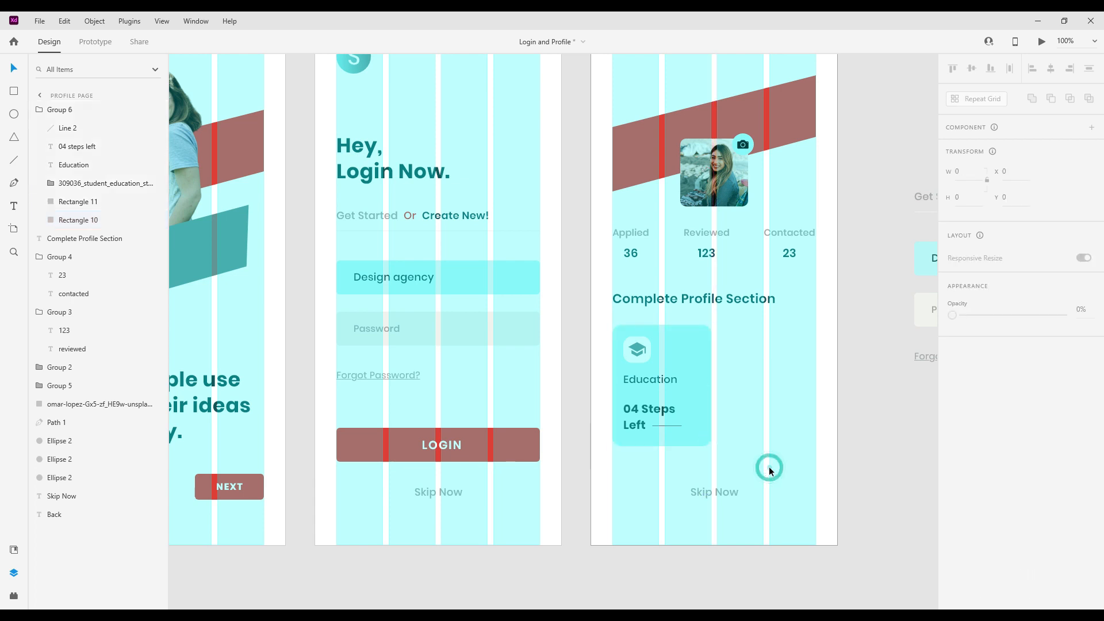
key("ctrl+shift+apostrophe")
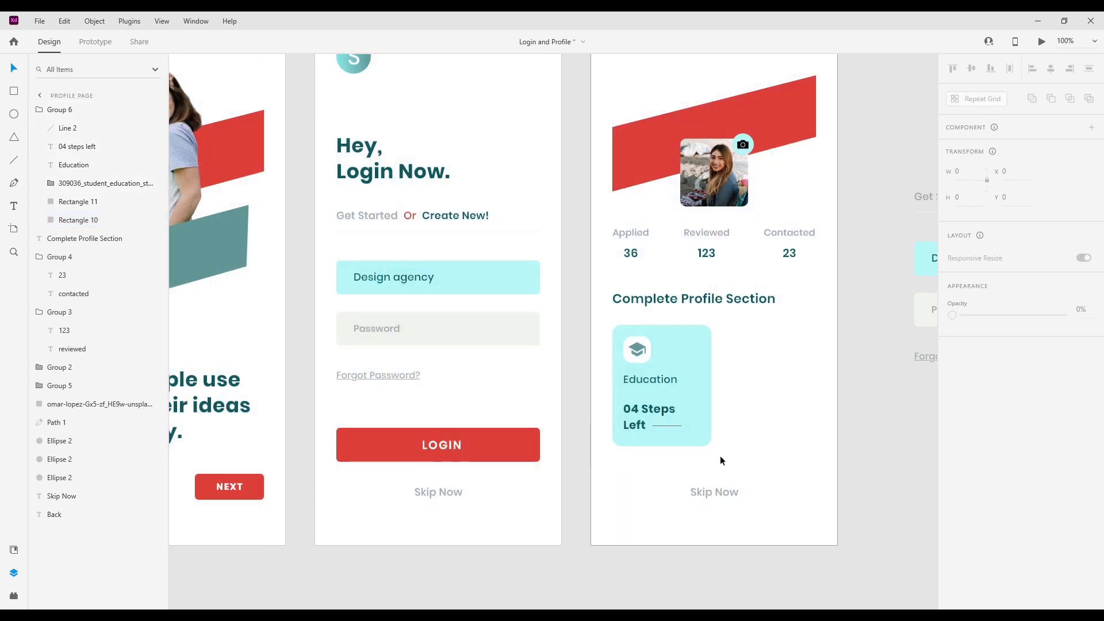
Duplicate the narrowed Education card group and move the copy beside the original to X 217, Y 543.
left_click_drag(720, 456, 619, 320)
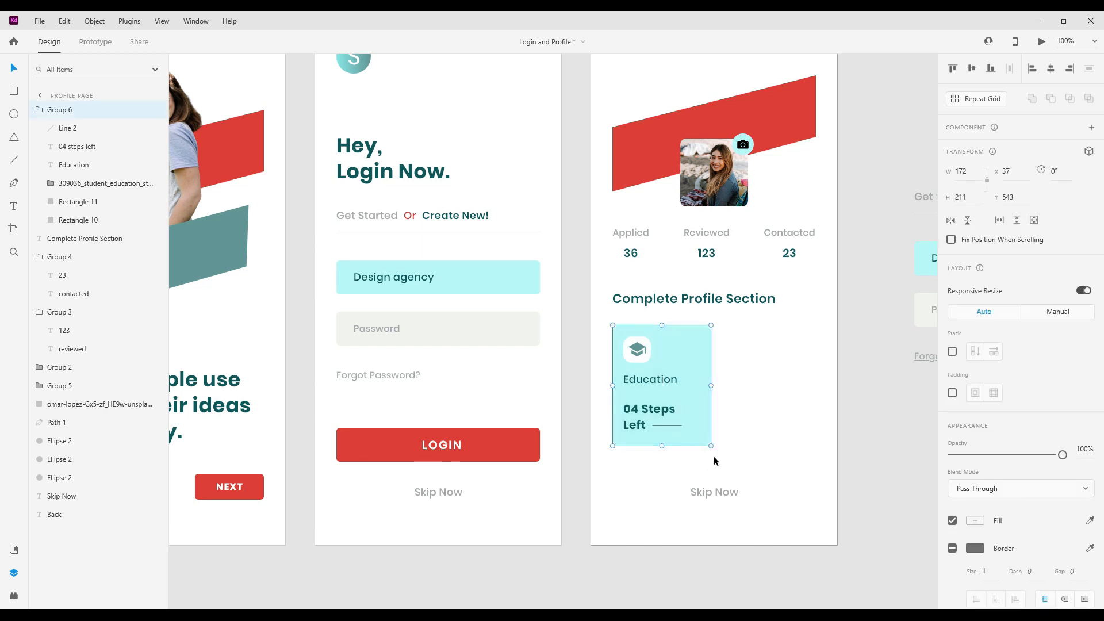
key("ctrl+d")
key("shift+Right")
key("shift+Right")
key("shift+Right")
key("shift+Right")
key("shift+Right")
key("shift+Right")
key("shift+Right")
key("shift+Right")
key("shift+Right")
key("shift+Right")
key("shift+Right")
key("shift+Right")
key("shift+Right")
key("shift+Right")
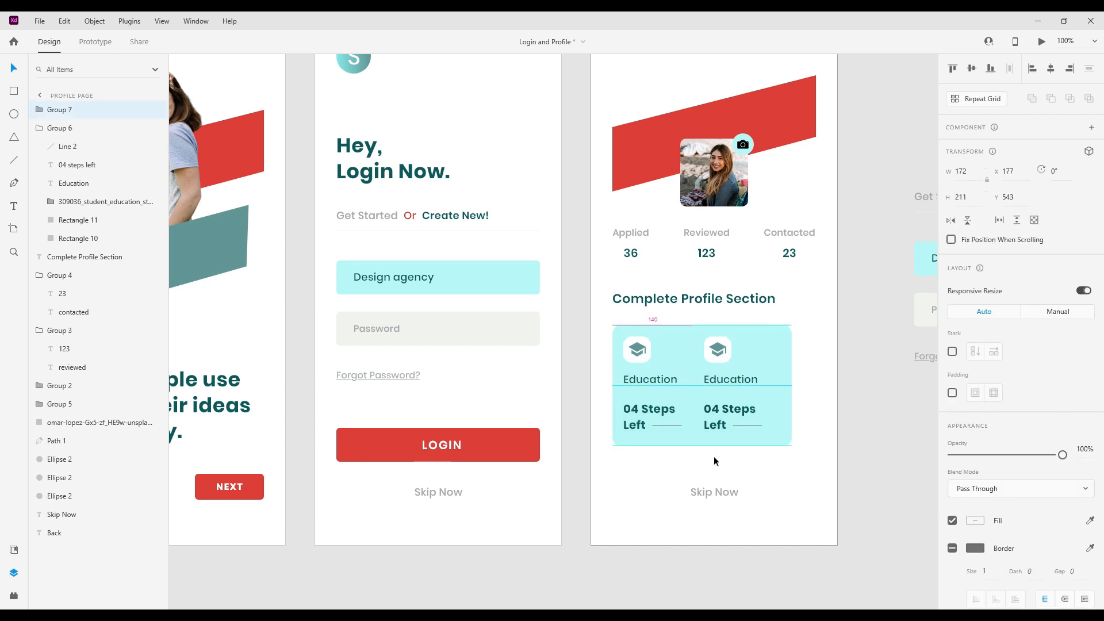
key("shift+Right")
key("shift+Right")
key("shift+Right")
key("shift+Right")
Show the layout grid and shift the second card to X 219 to align it with the grid columns.
key("ctrl+shift+apostrophe")
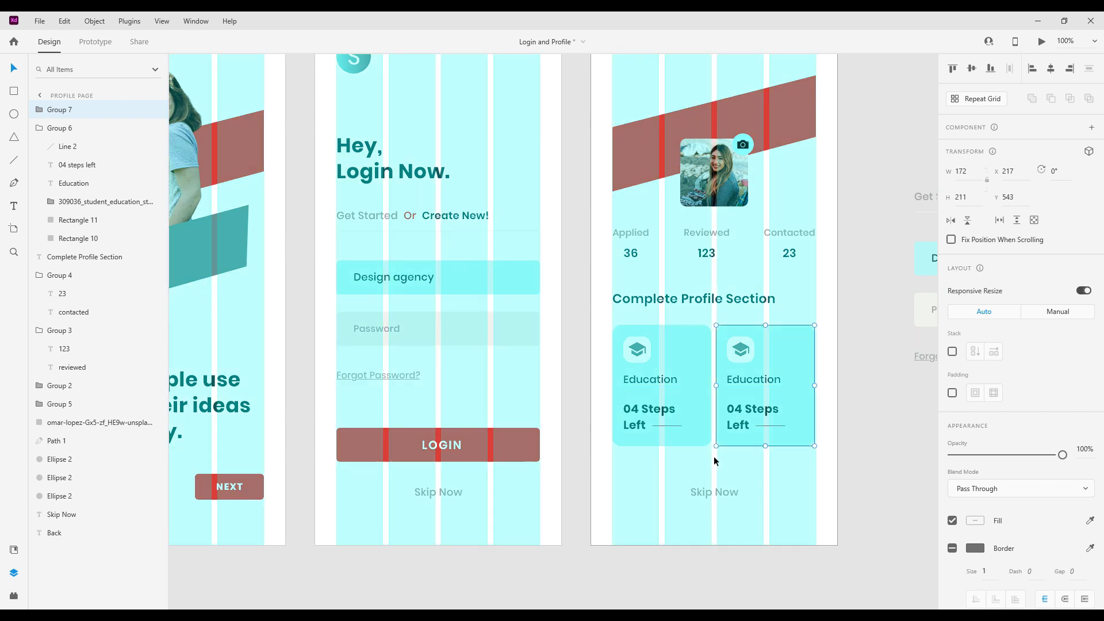
key("Right")
key("Right")
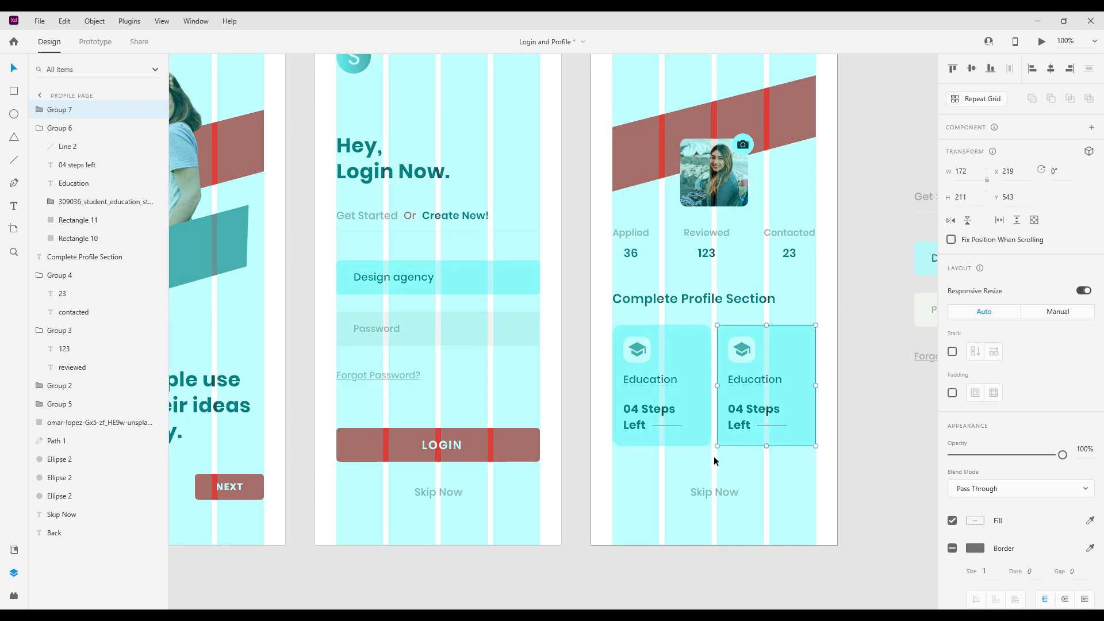
Hide the layout grid and fill the second card's background with the saved red, #DD3E39.
left_click(733, 464)
key("ctrl+shift+apostrophe")
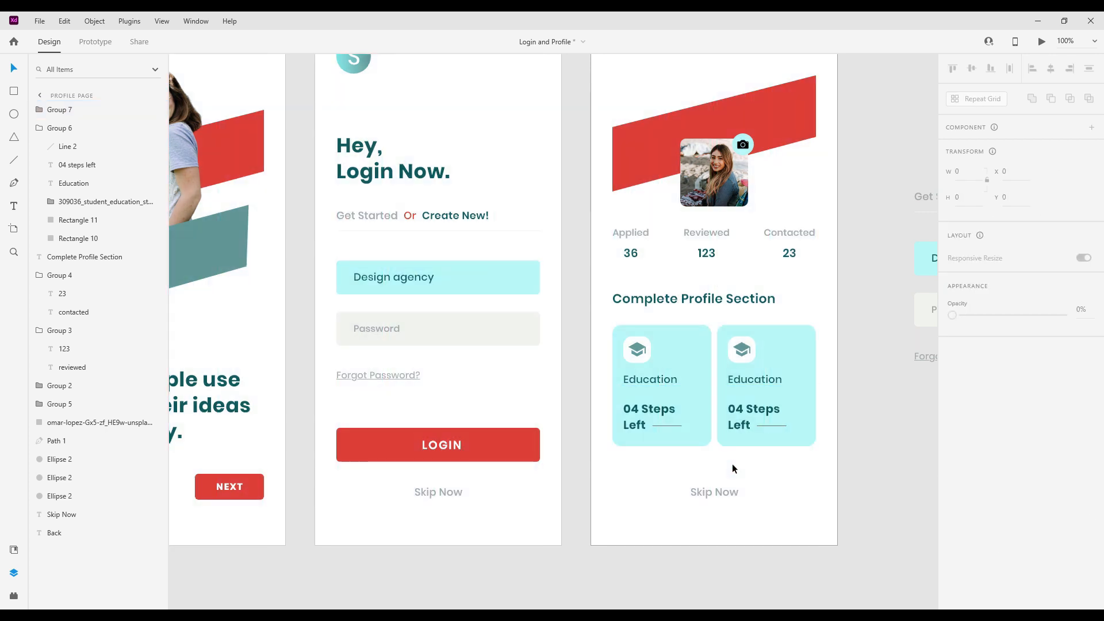
left_click(768, 442)
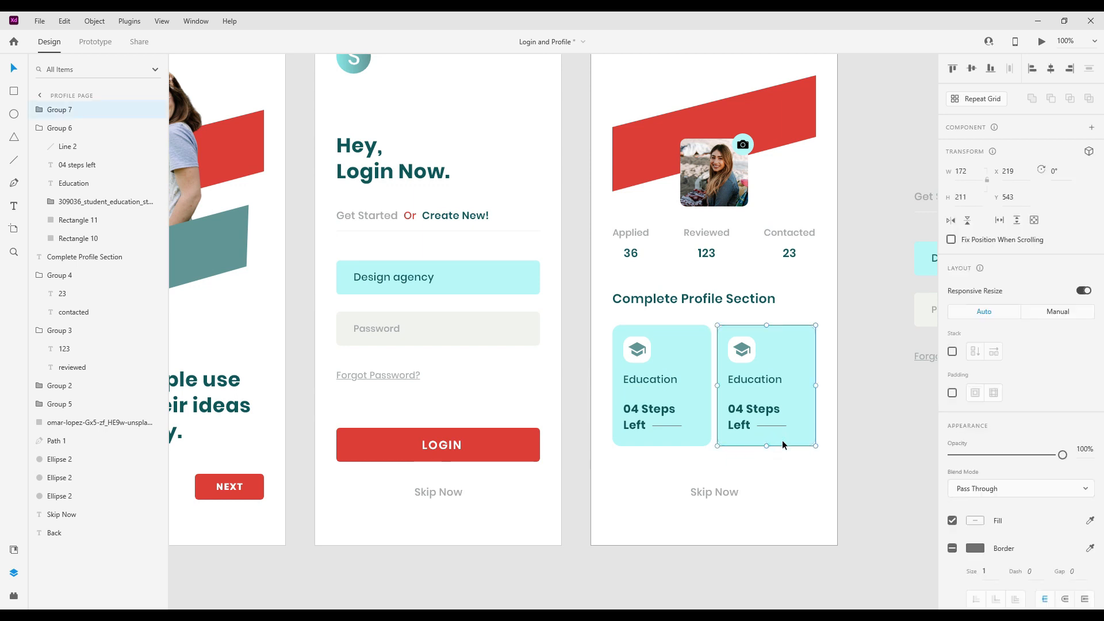
double_click(782, 440)
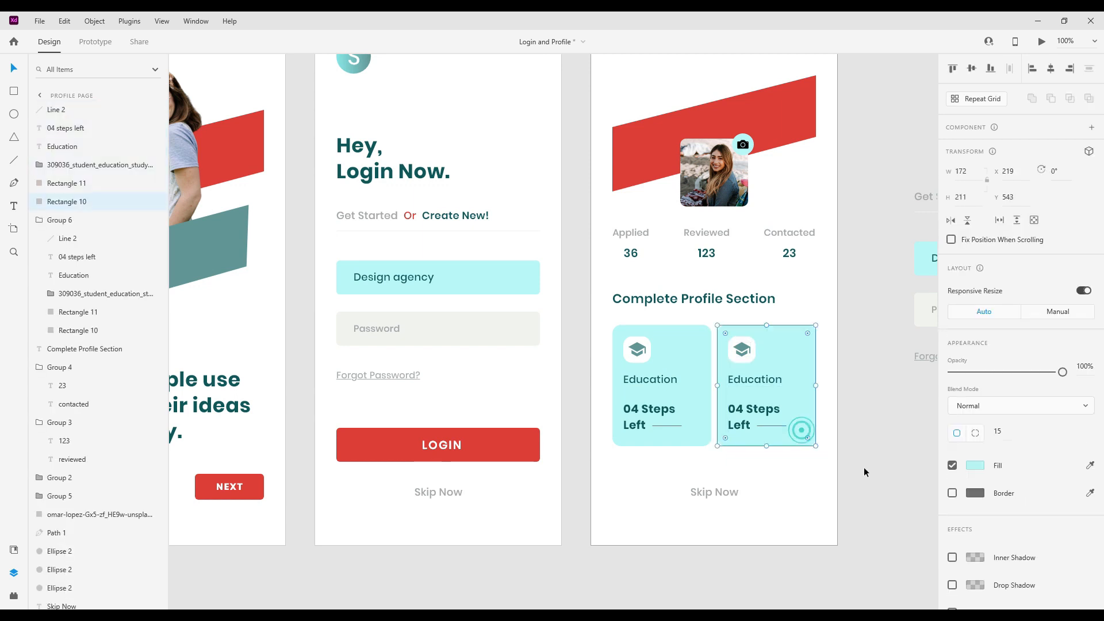
left_click(977, 466)
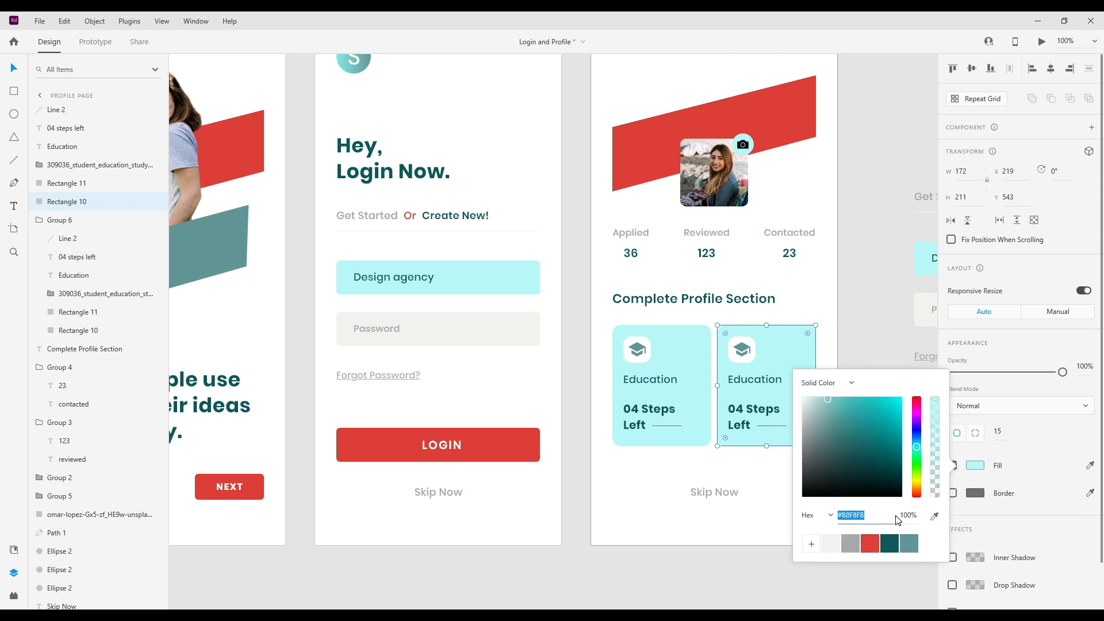
left_click(870, 543)
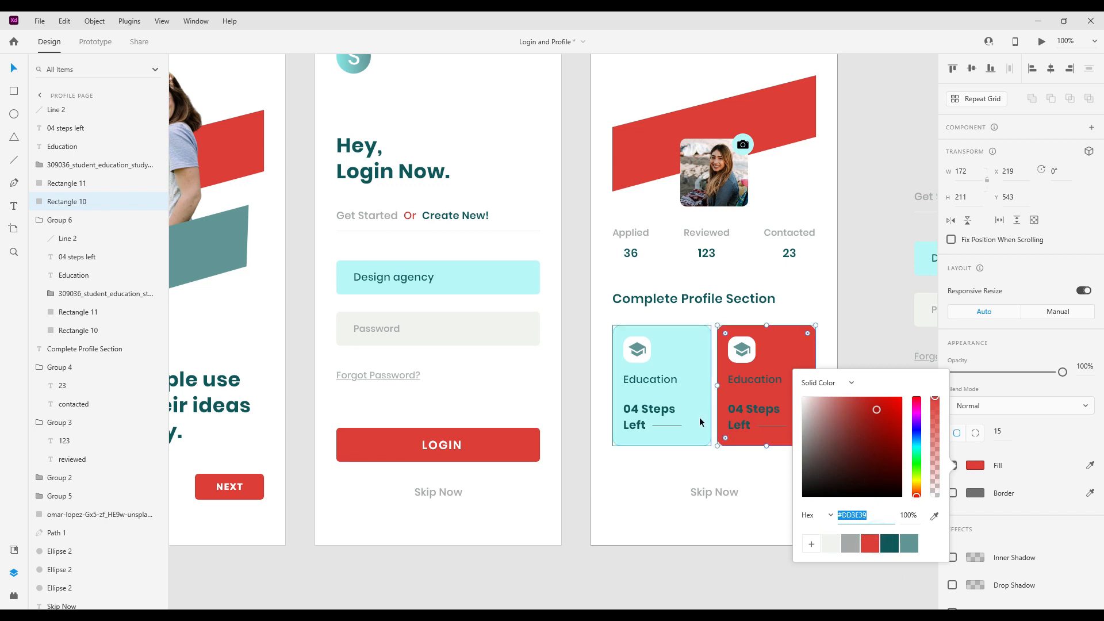
Save the first Education card's light cyan background fill as a reusable color swatch.
left_click(704, 420)
left_click(975, 453)
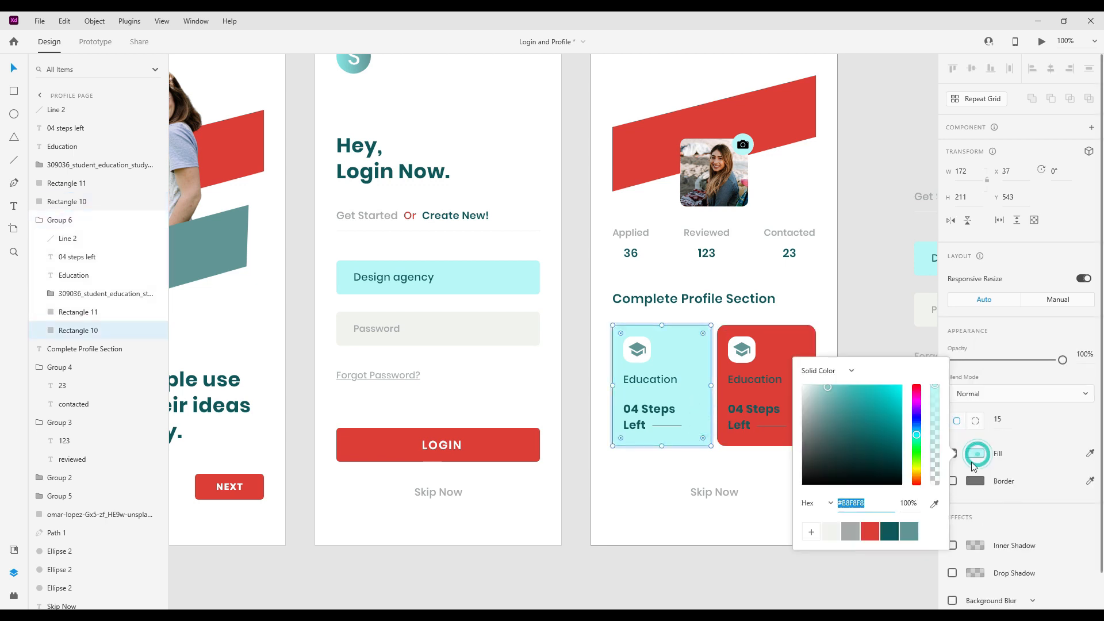
left_click(811, 528)
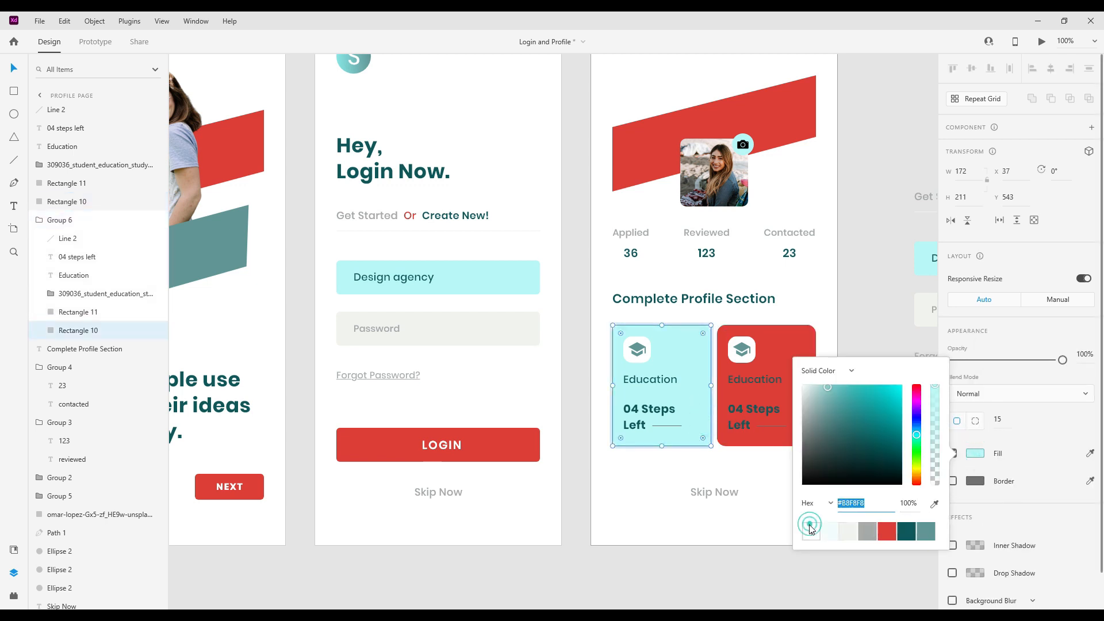
Try lighter pink and coral tints of red for the second card's background fill.
left_click(778, 439)
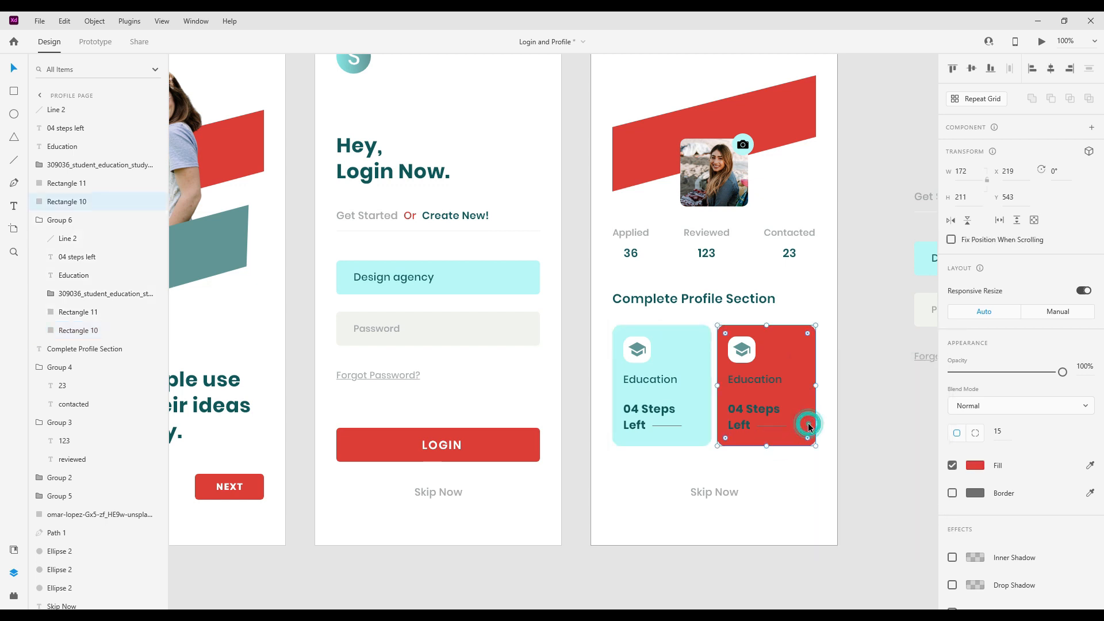
left_click(975, 465)
left_click(829, 398)
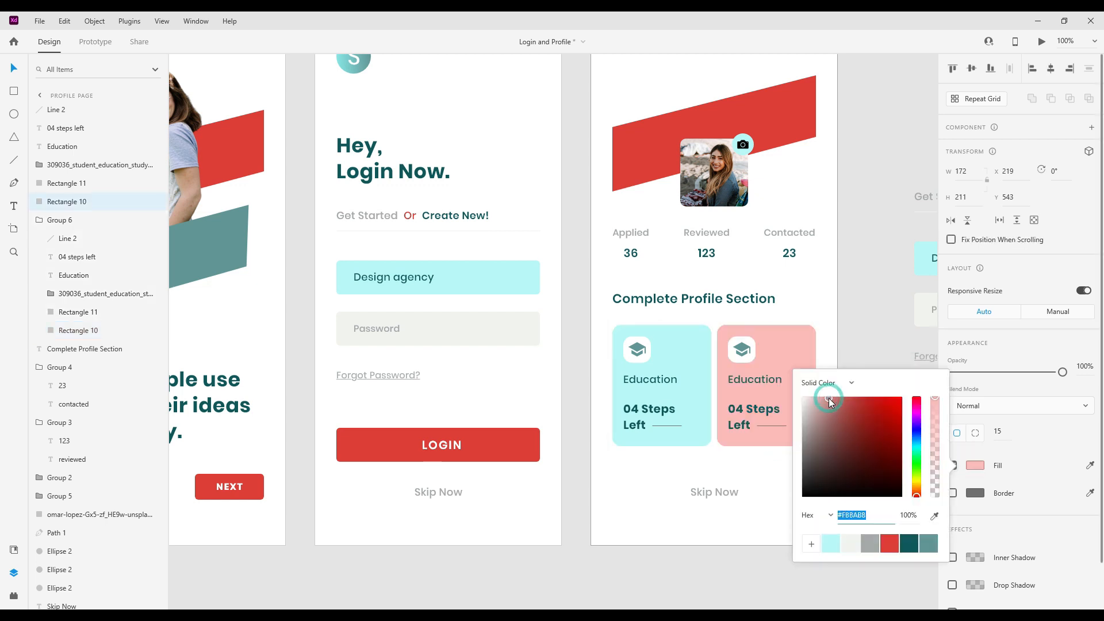
left_click_drag(832, 398, 853, 398)
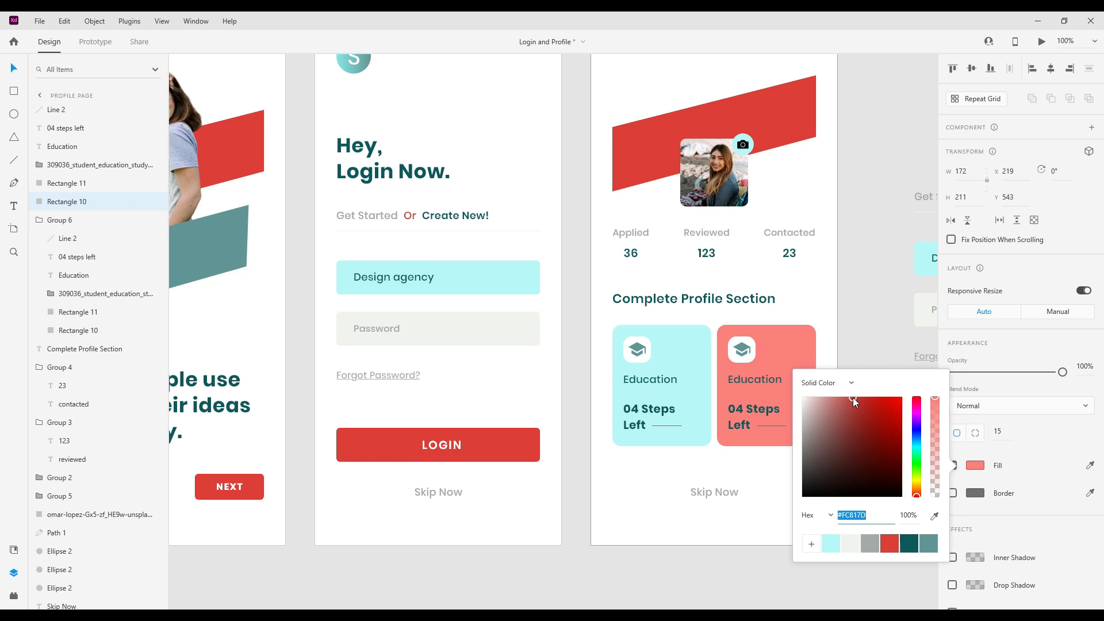
left_click_drag(854, 398, 834, 394)
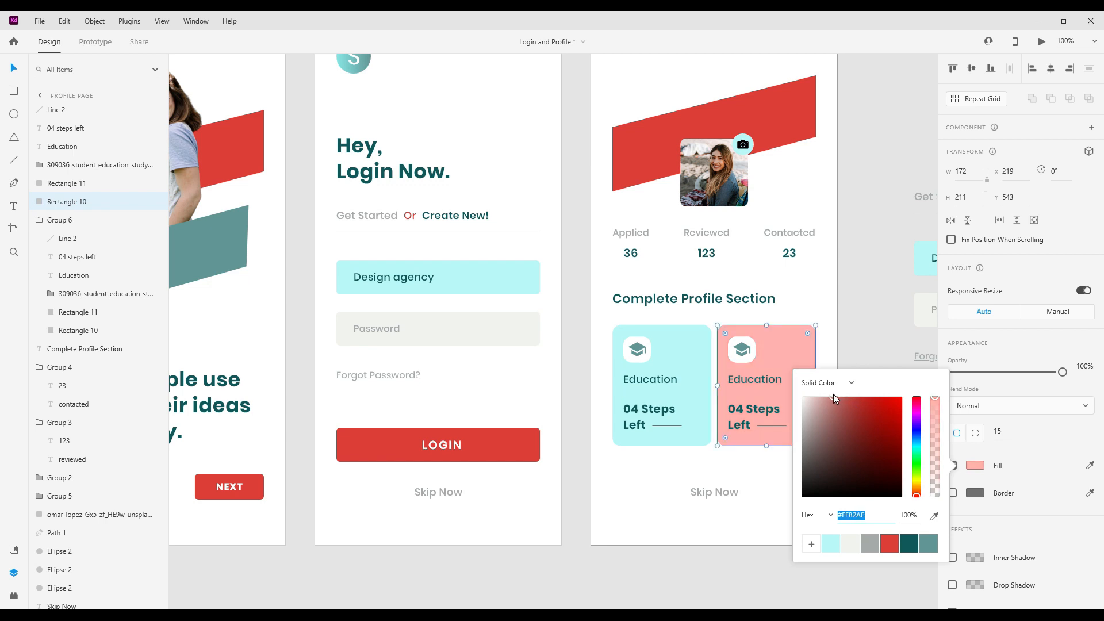
left_click_drag(837, 399, 837, 393)
left_click_drag(838, 393, 848, 392)
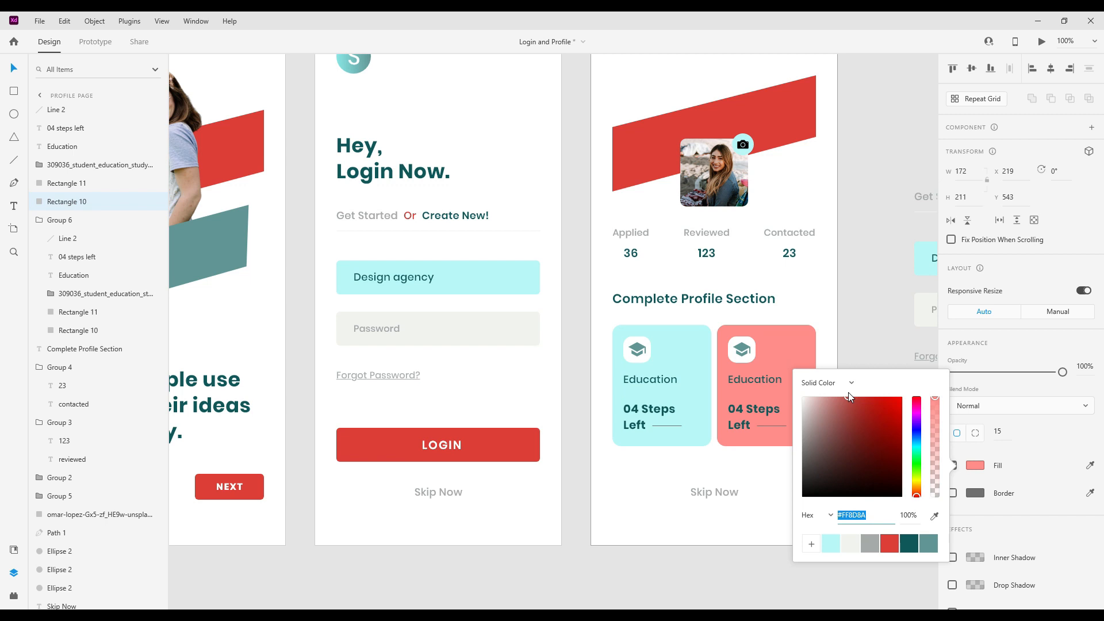
Recolor the second card's background from the saved red to a pale orange tint, #FBE1AF.
left_click(889, 545)
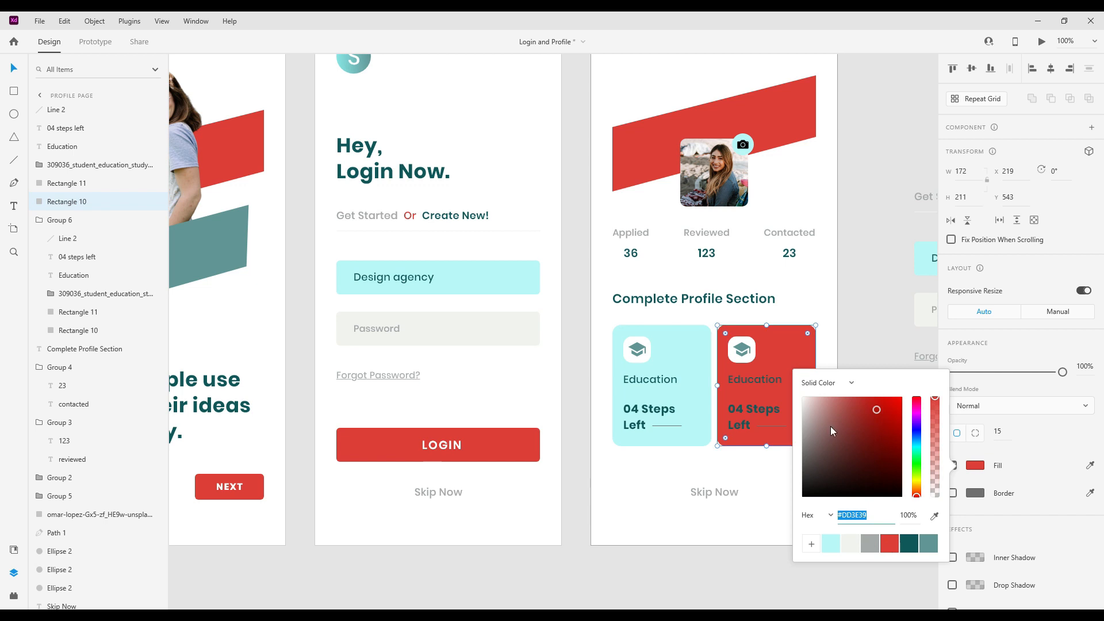
left_click(833, 401)
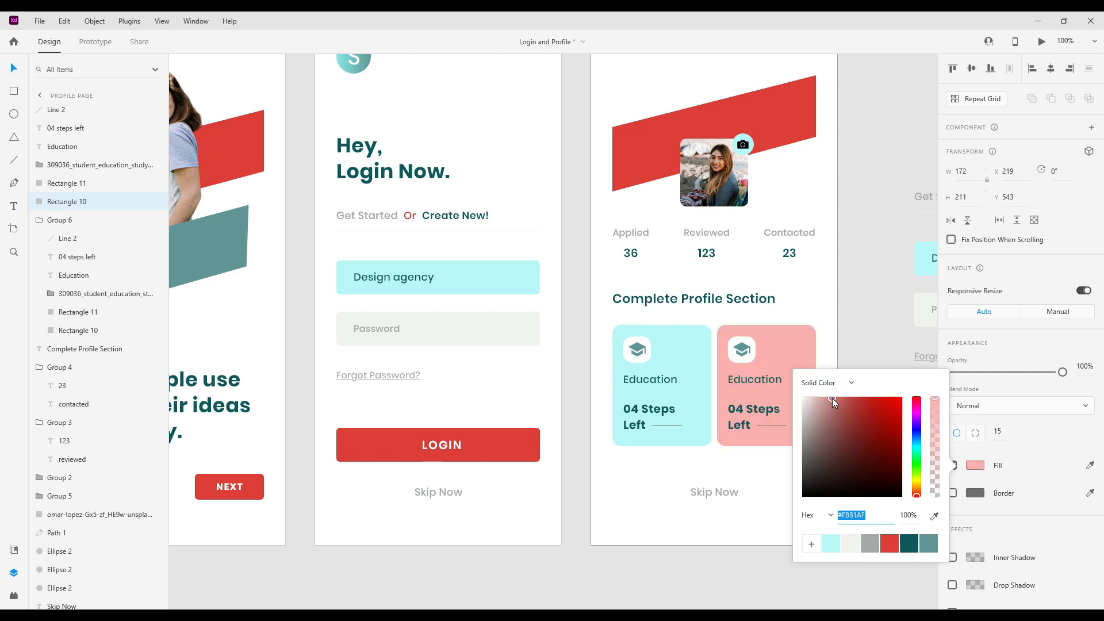
left_click_drag(917, 494, 918, 487)
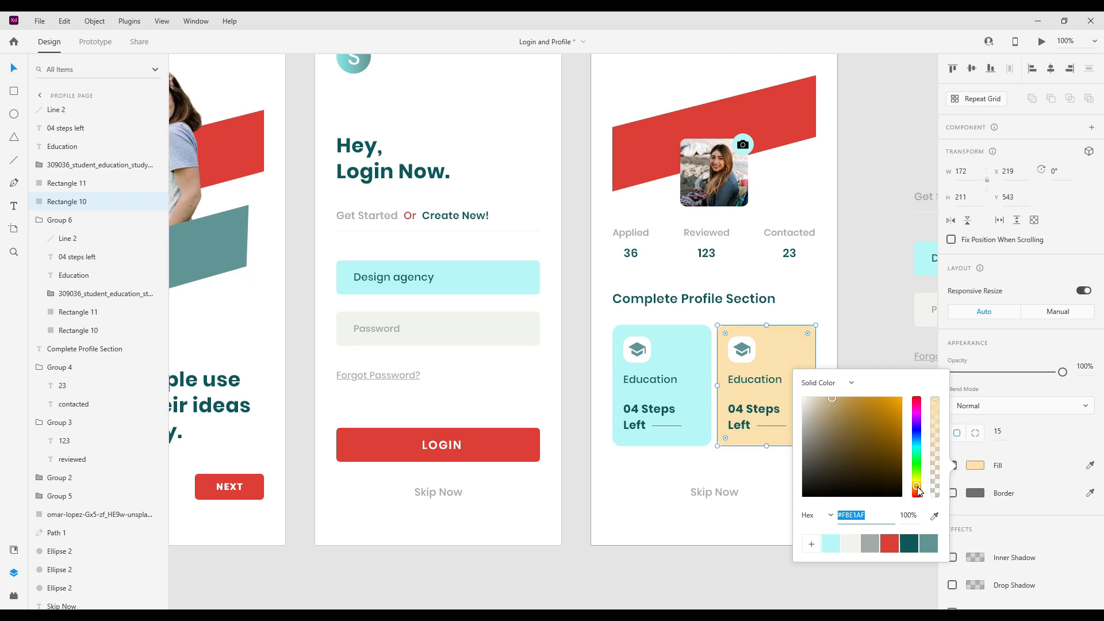
left_click(761, 468)
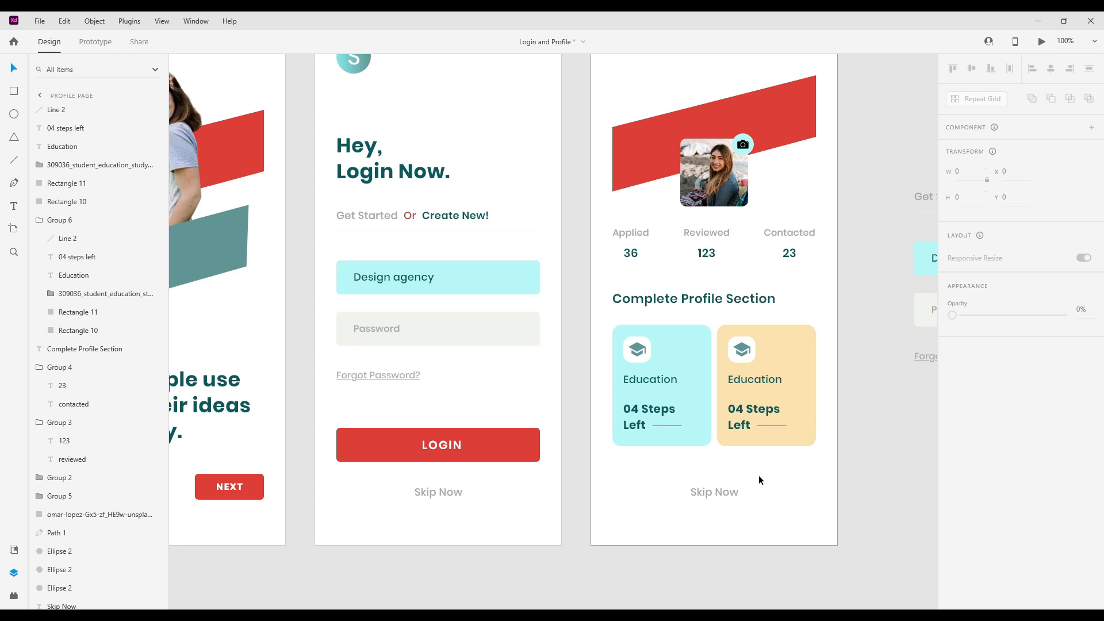
Replace the graduation cap icon on the orange card with a briefcase icon inside the white rounded square.
left_click(742, 350)
key("Delete")
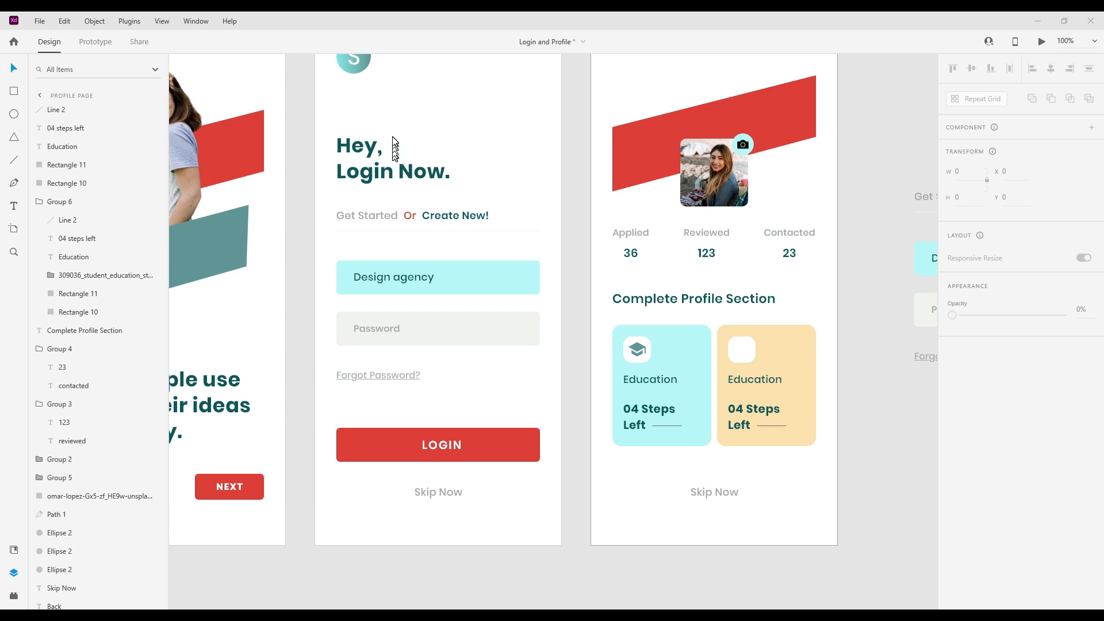
left_click_drag(845, 379, 788, 500)
left_click_drag(874, 539, 727, 362)
left_click_drag(930, 575, 576, 383)
key("ctrl+equal")
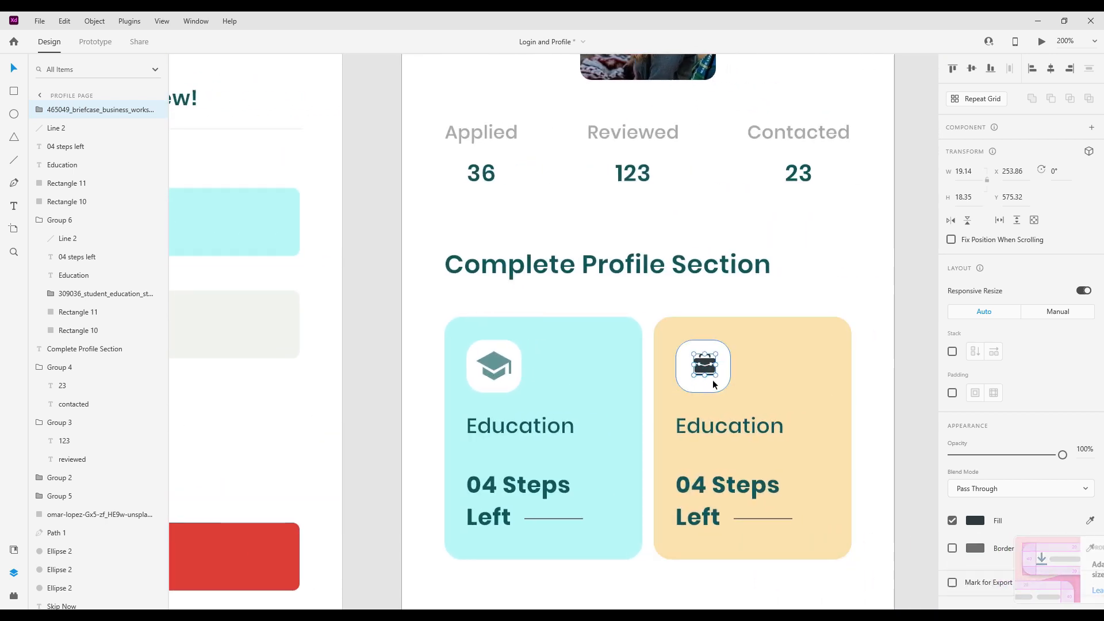
Enlarge the briefcase icon to a height of 25 and center it vertically on its white rounded square.
key("alt")
left_click_drag(720, 377, 709, 376)
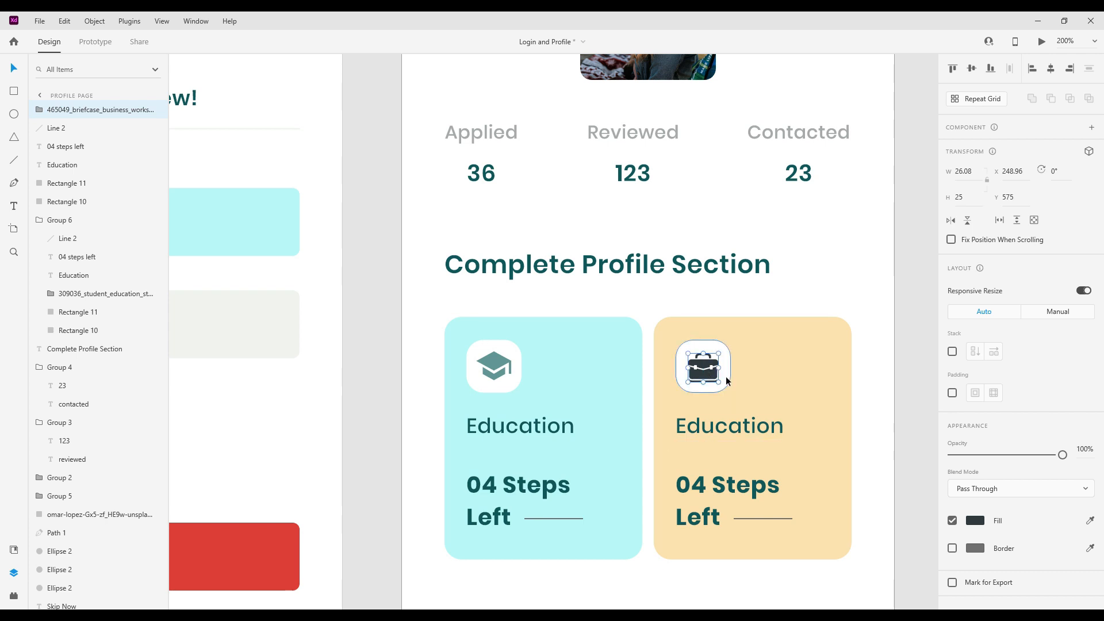
left_click(725, 377, "shift")
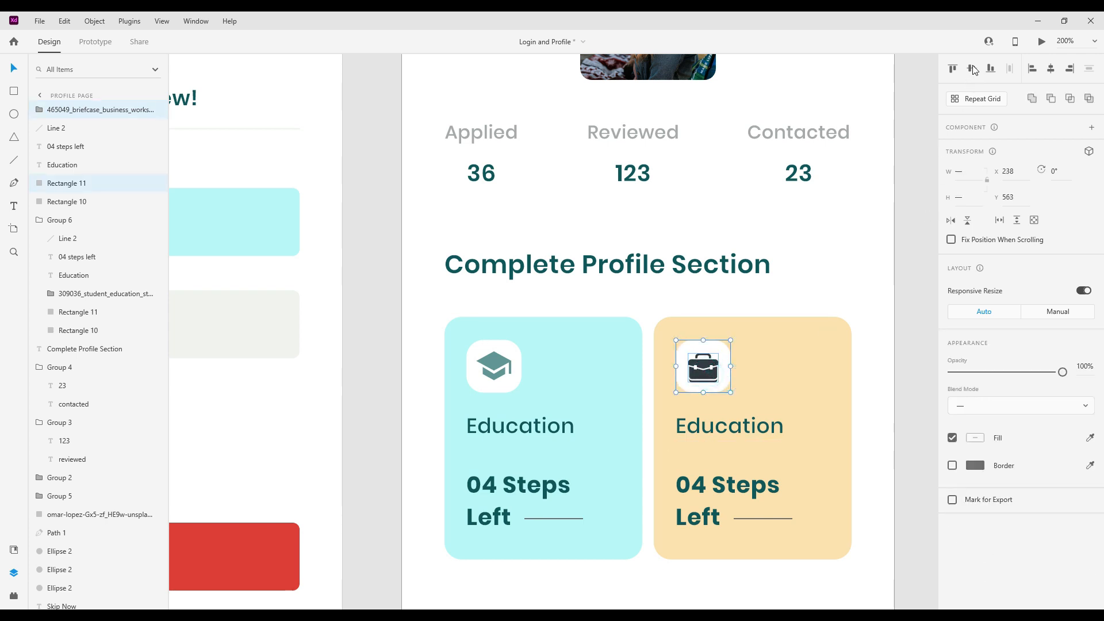
left_click(912, 446)
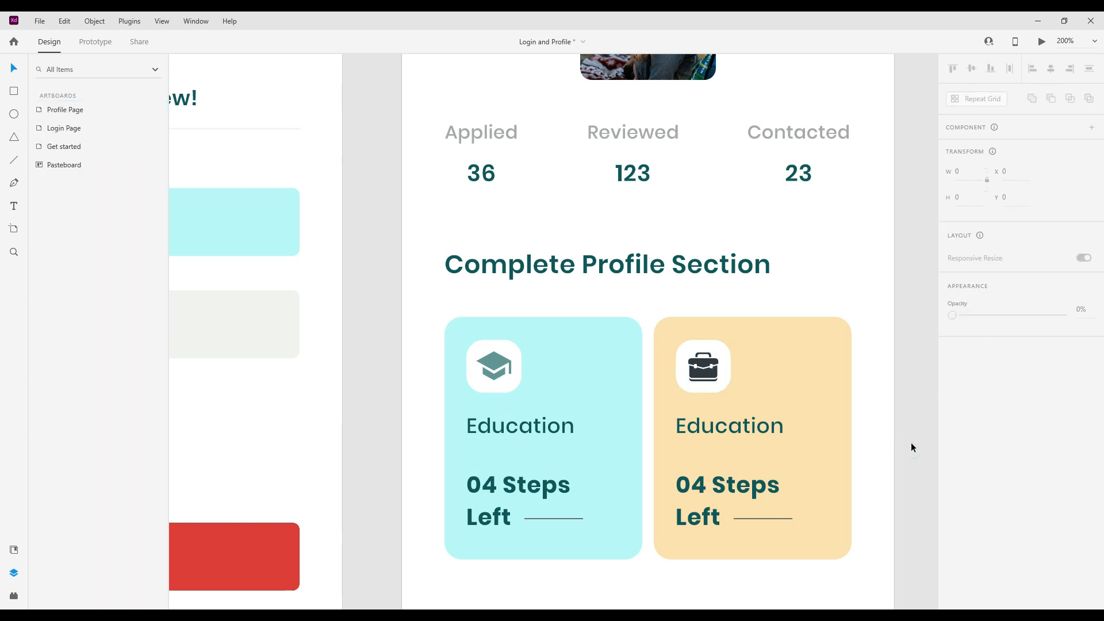
Change the orange card's label to "Professional".
key("ctrl+minus")
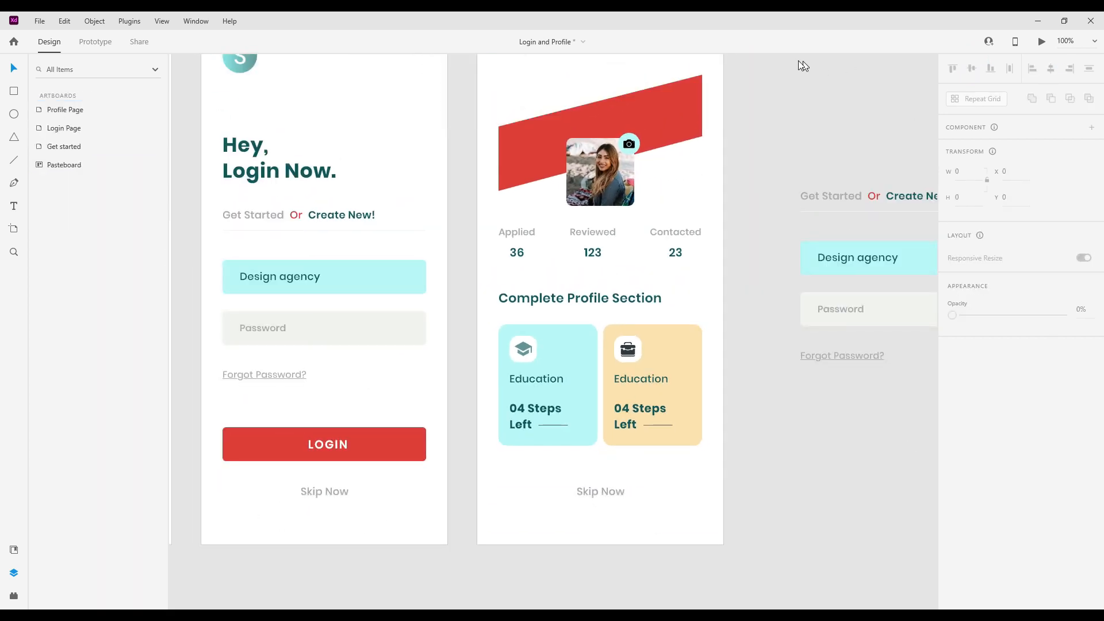
left_click(646, 380)
double_click(647, 381)
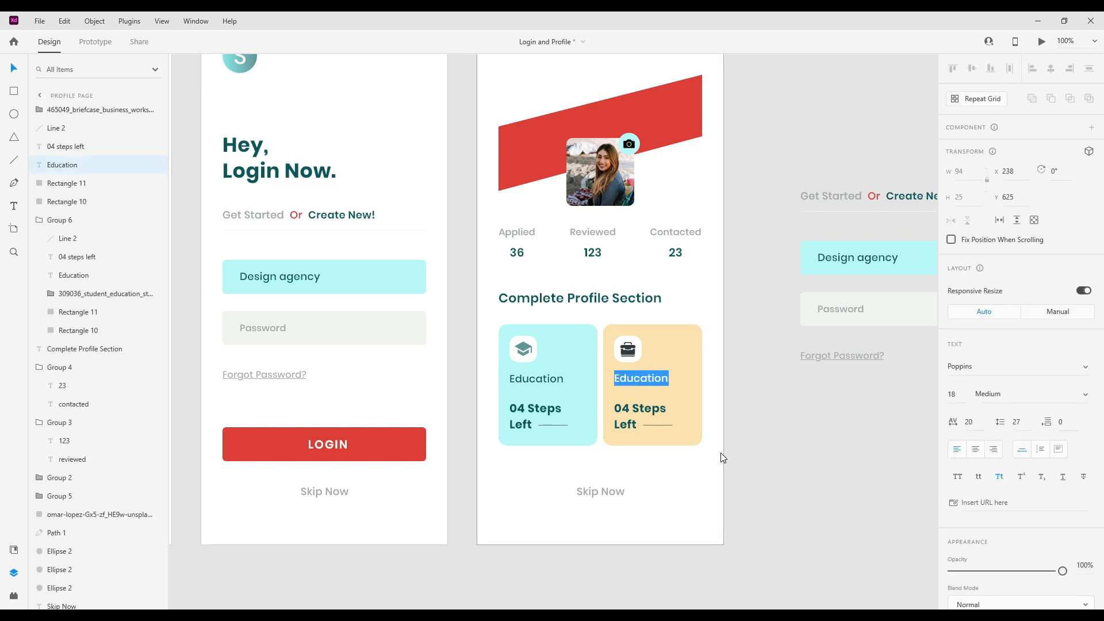
type("Professional")
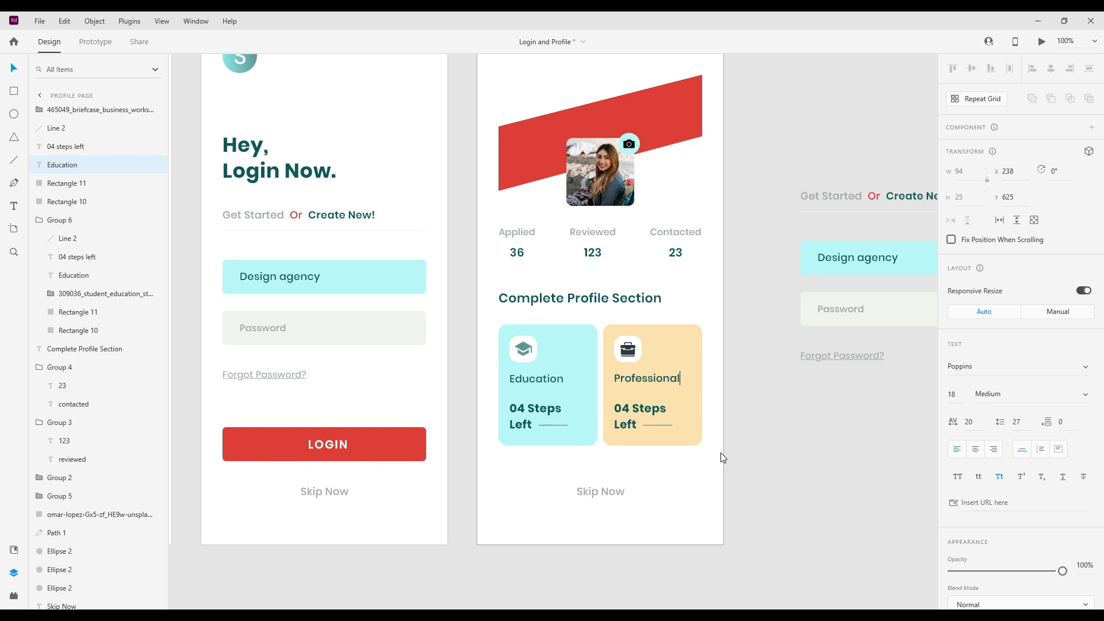
key("Escape")
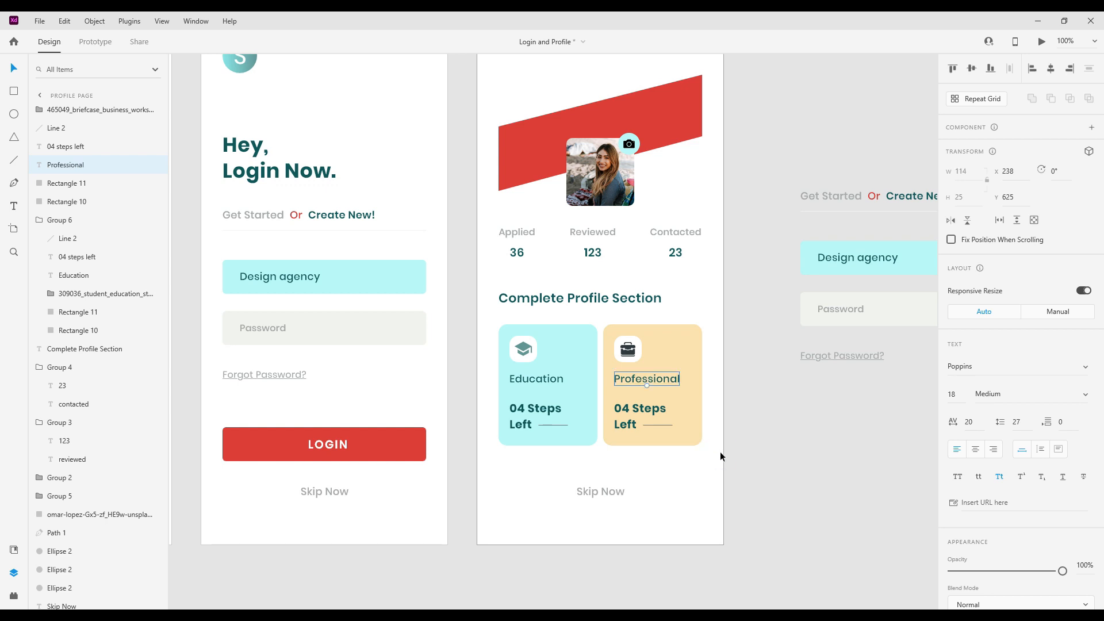
Change the Professional card's remaining steps text to "07 Steps Left".
double_click(623, 409)
left_click(625, 408)
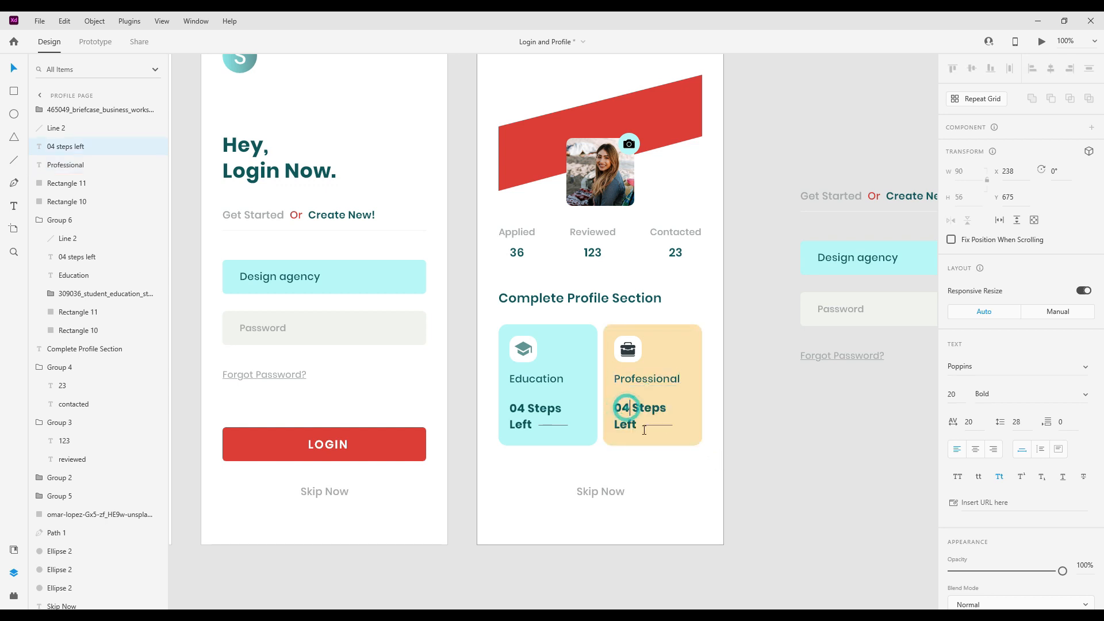
key("BackSpace")
type("7")
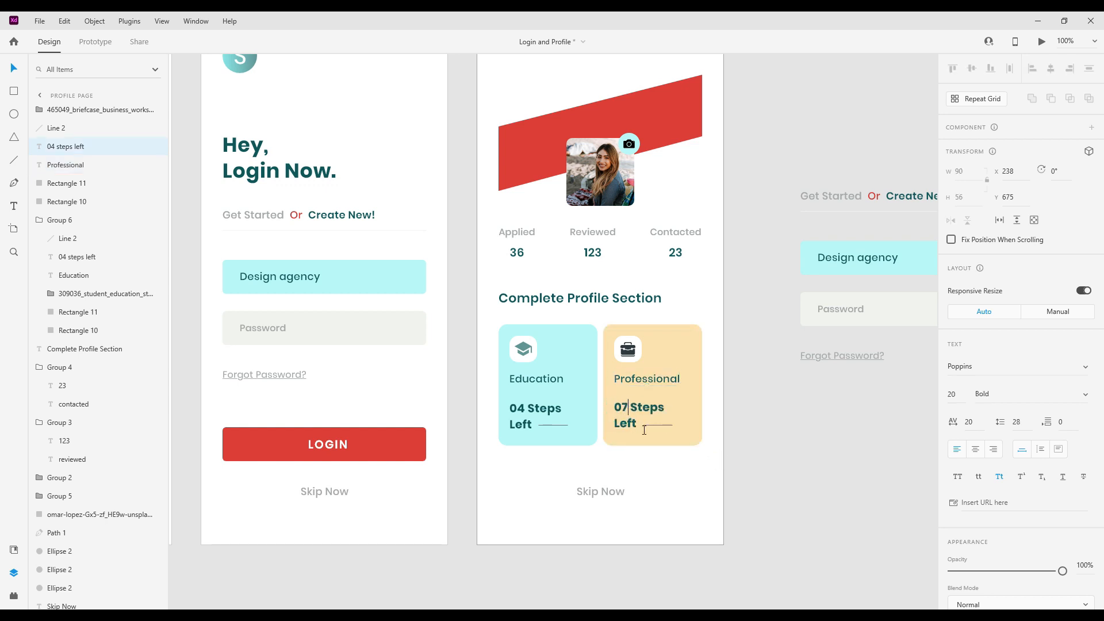
left_click(658, 460)
left_click(763, 463)
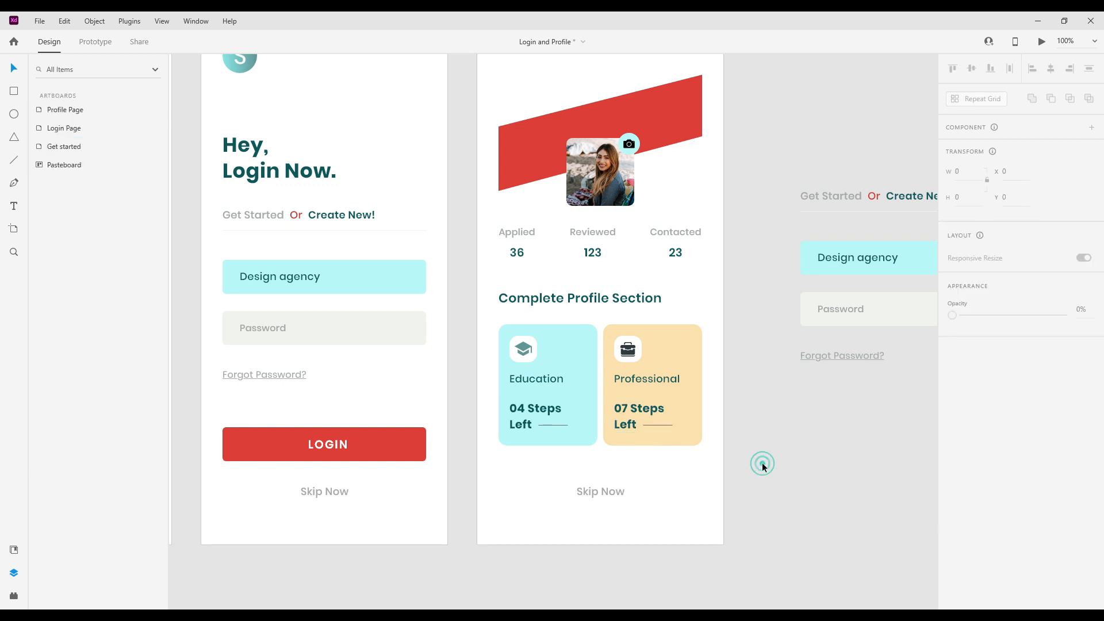
Replace the "Skip Now" text below the profile cards with "Buy Pro $30.99".
left_click_drag(705, 454, 759, 438)
left_click(664, 477)
double_click(664, 477)
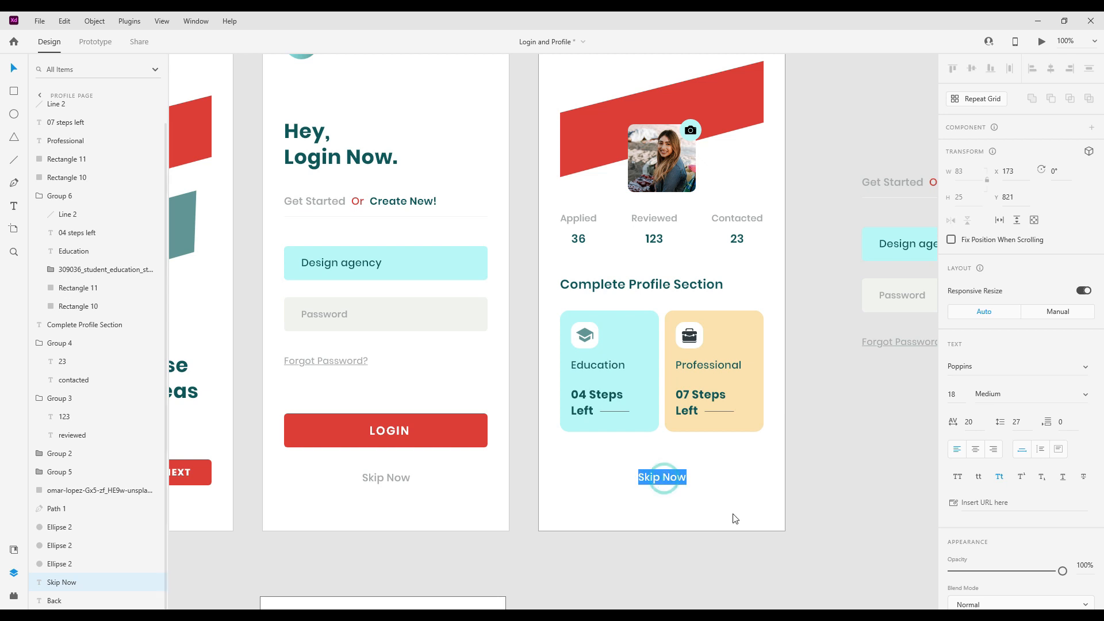
type("B")
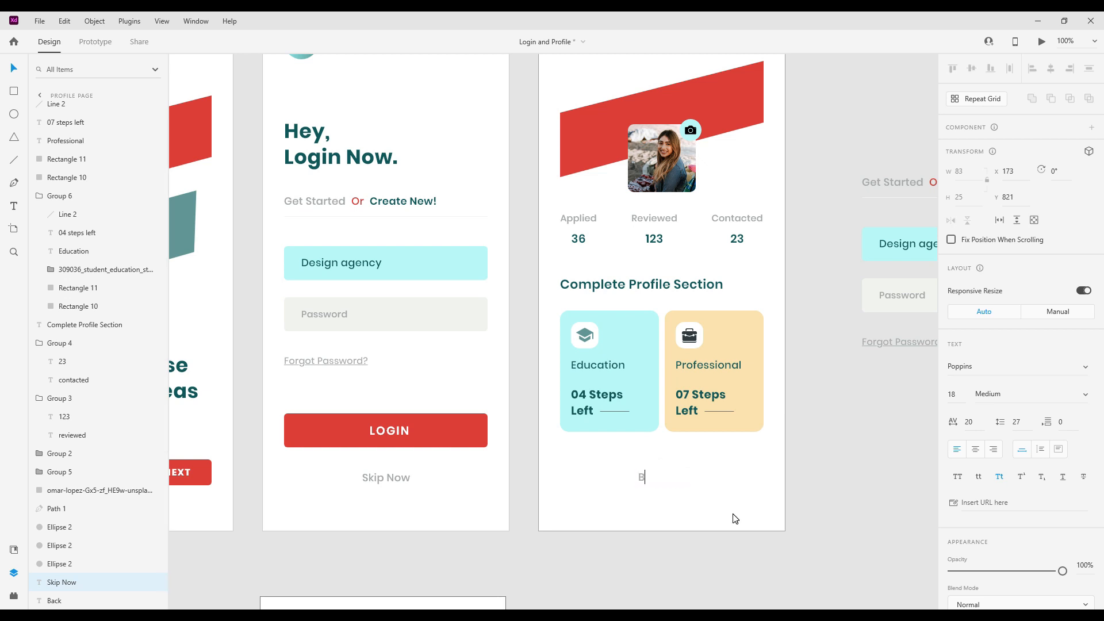
type("uy Pr")
type("o $30")
left_click(733, 518)
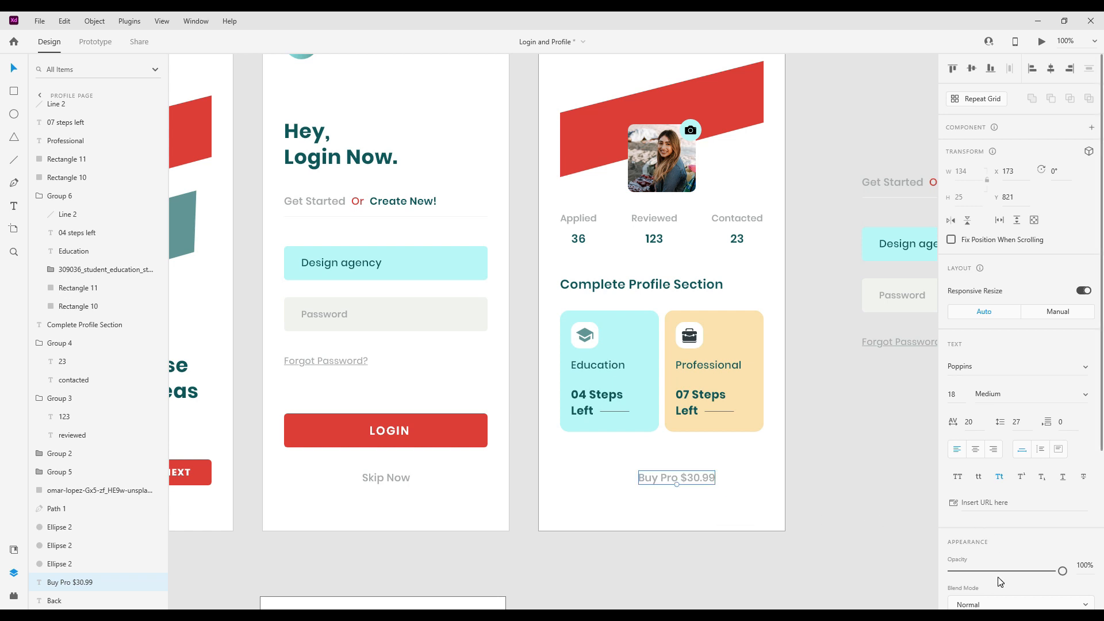
Color the "Buy Pro $30.99" text dark teal #10575A and set its font style to Medium Italic.
scroll(996, 571, "down", 3)
left_click(975, 554)
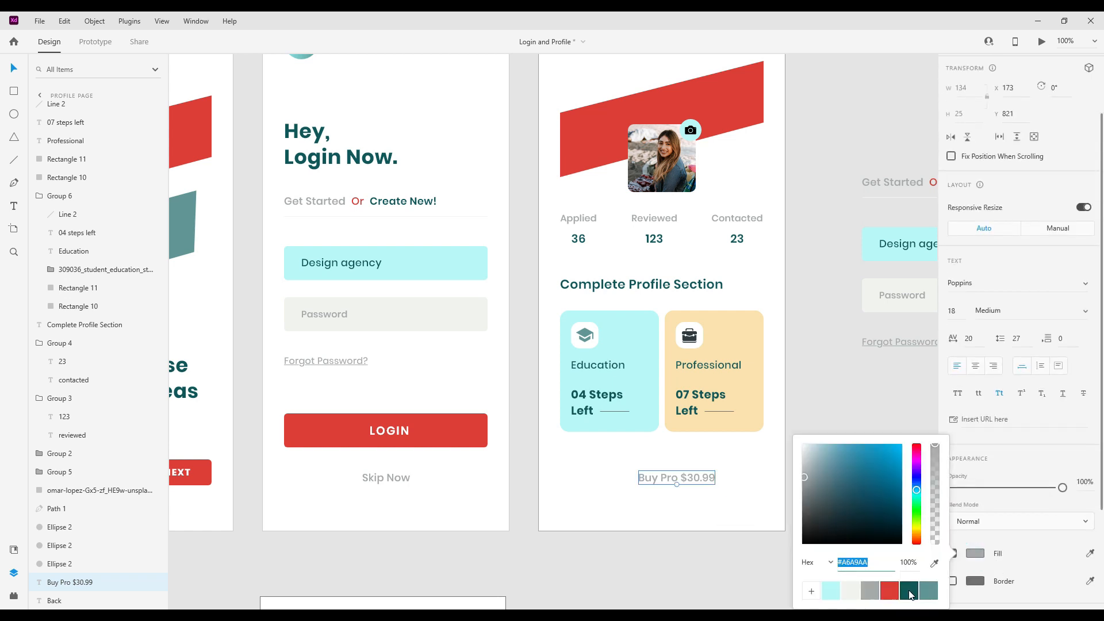
left_click(909, 590)
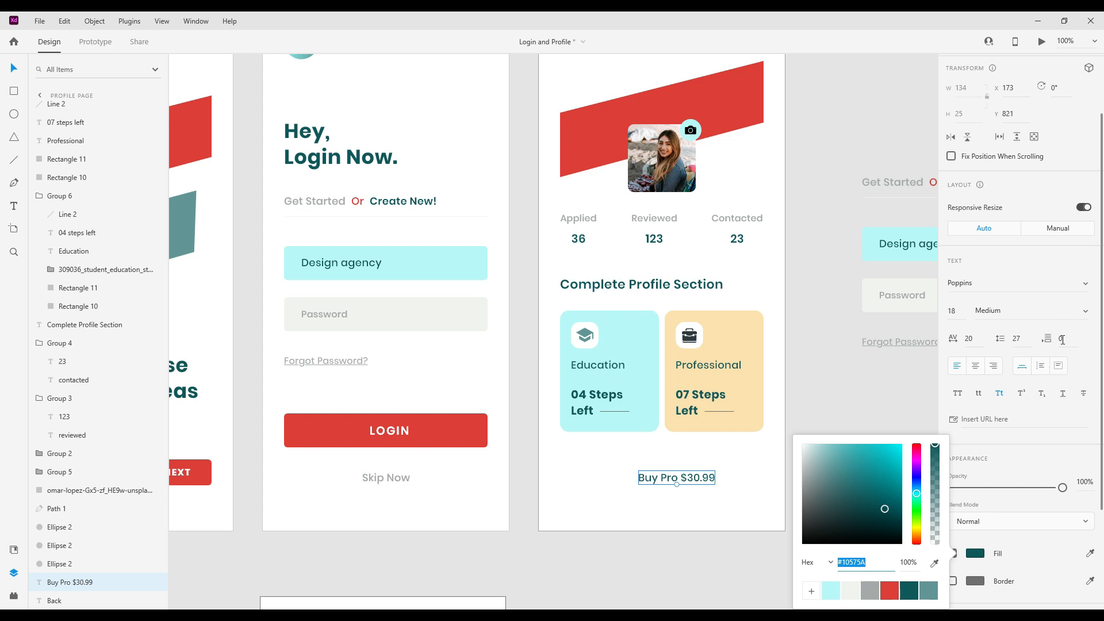
left_click(1085, 312)
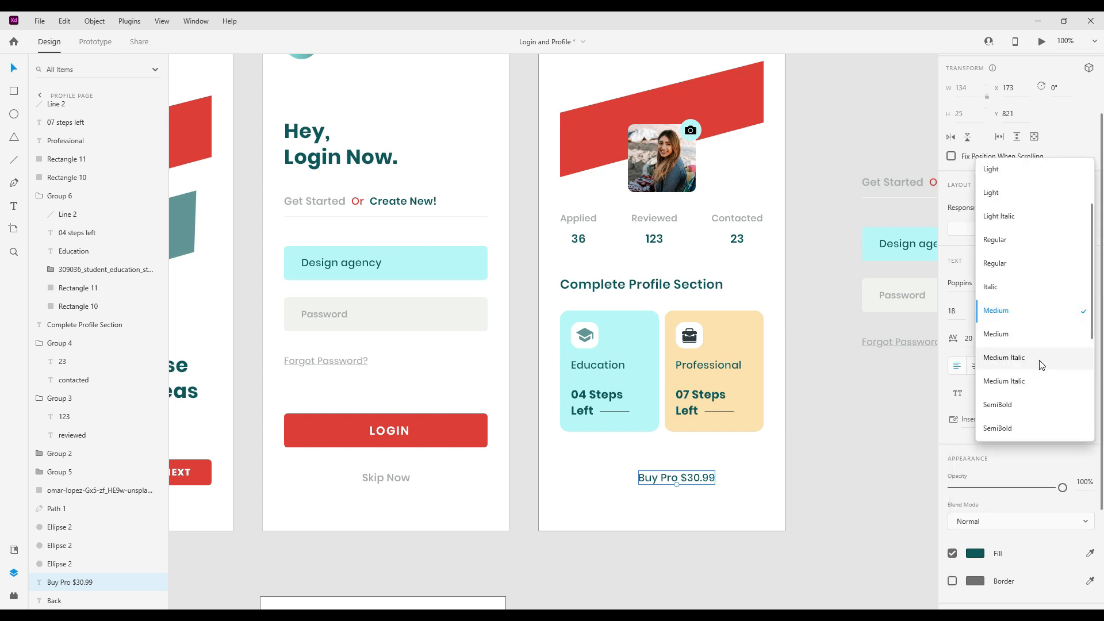
left_click(1037, 386)
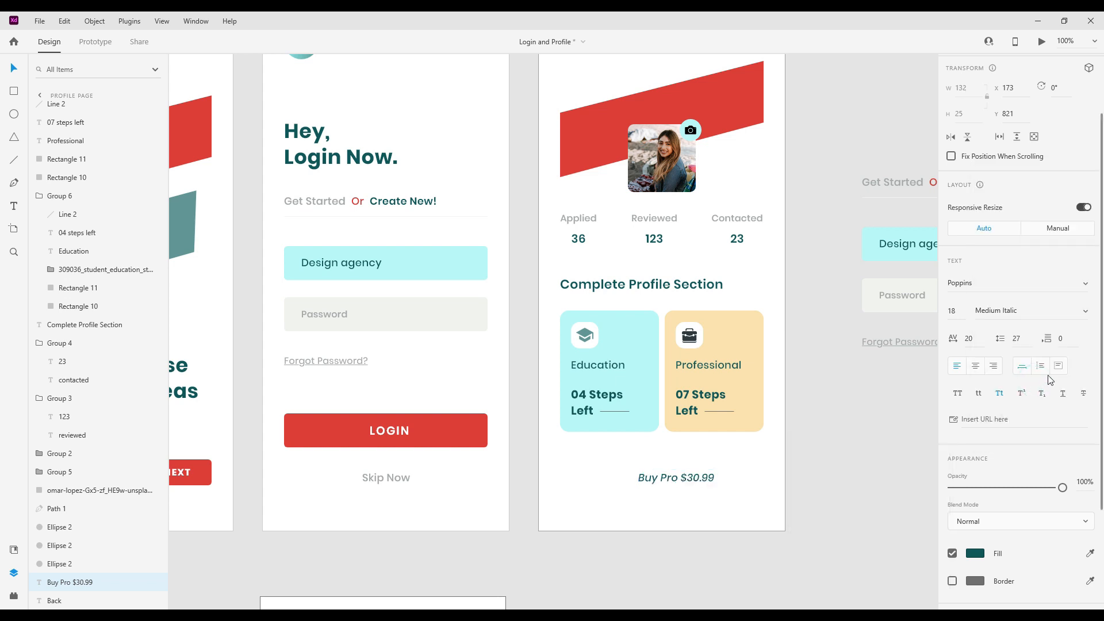
Set the "Buy Pro $30.99" text to SemiBold, underline it, and center it horizontally below the profile cards.
left_click(1090, 314)
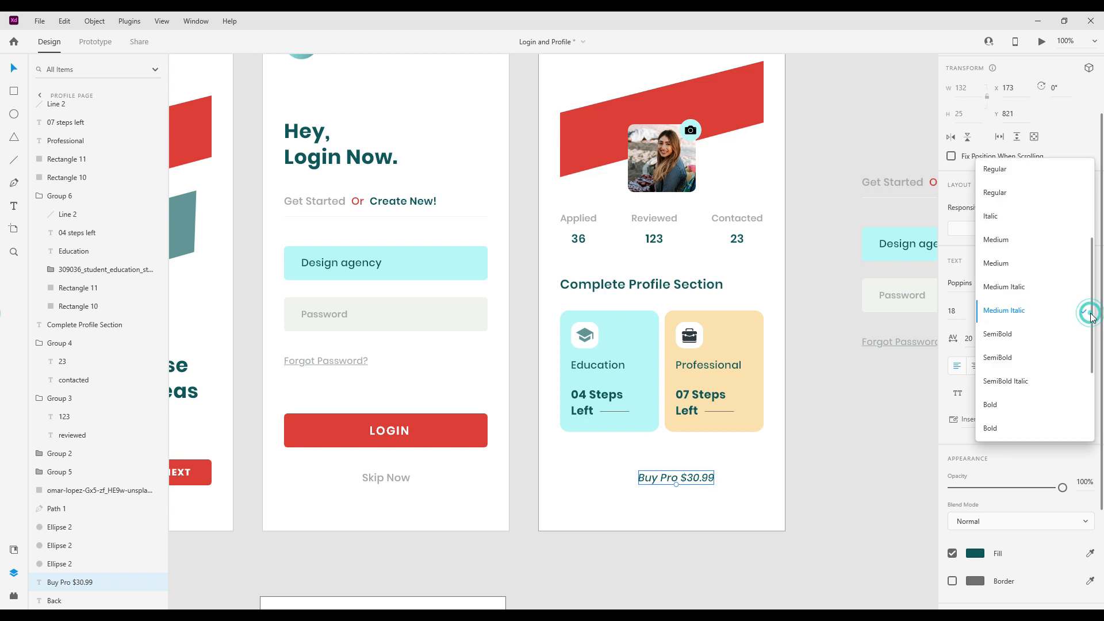
left_click(1027, 357)
left_click(700, 477)
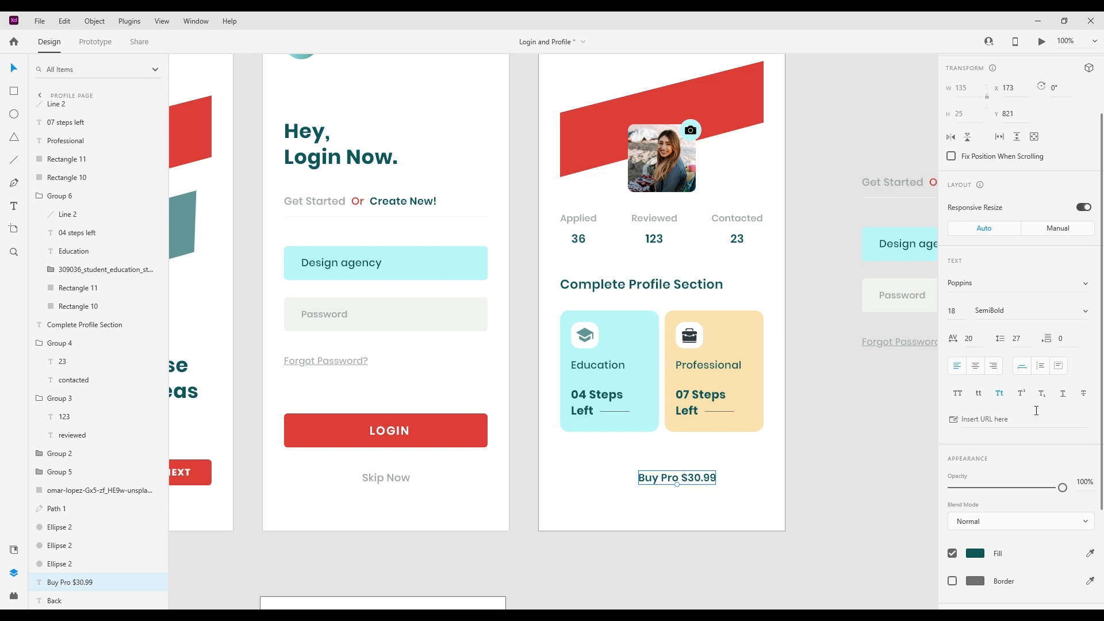
left_click(1063, 394)
left_click_drag(698, 478, 561, 330)
Move the Education and Professional cards together 10 px down, to Y 553.
left_click(765, 469)
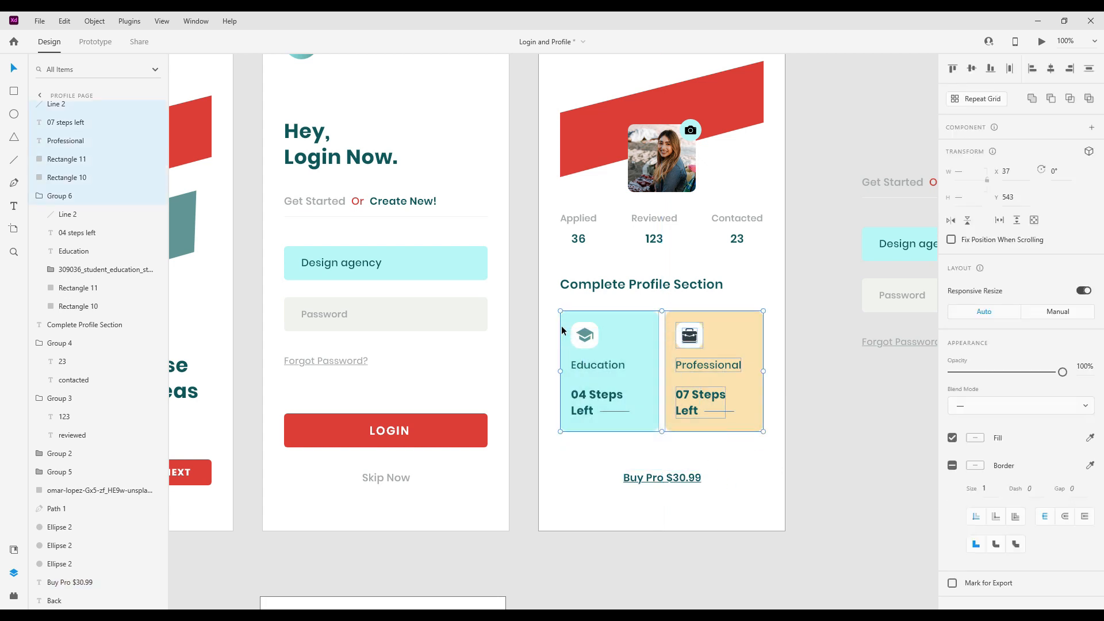
key("shift+Down")
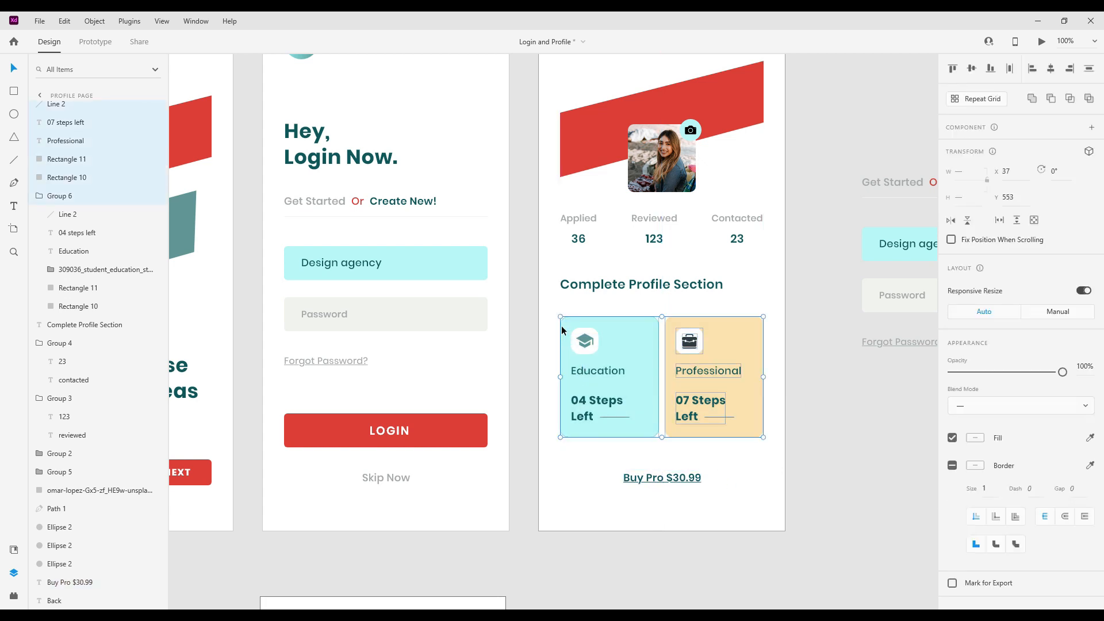
key("shift+Down")
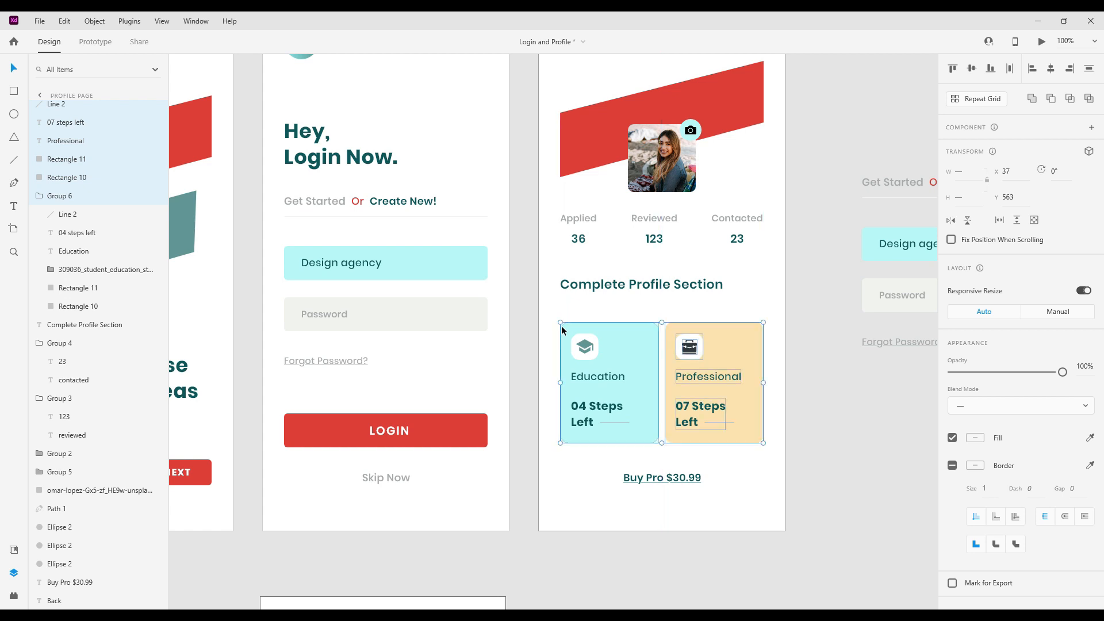
key("shift+Up")
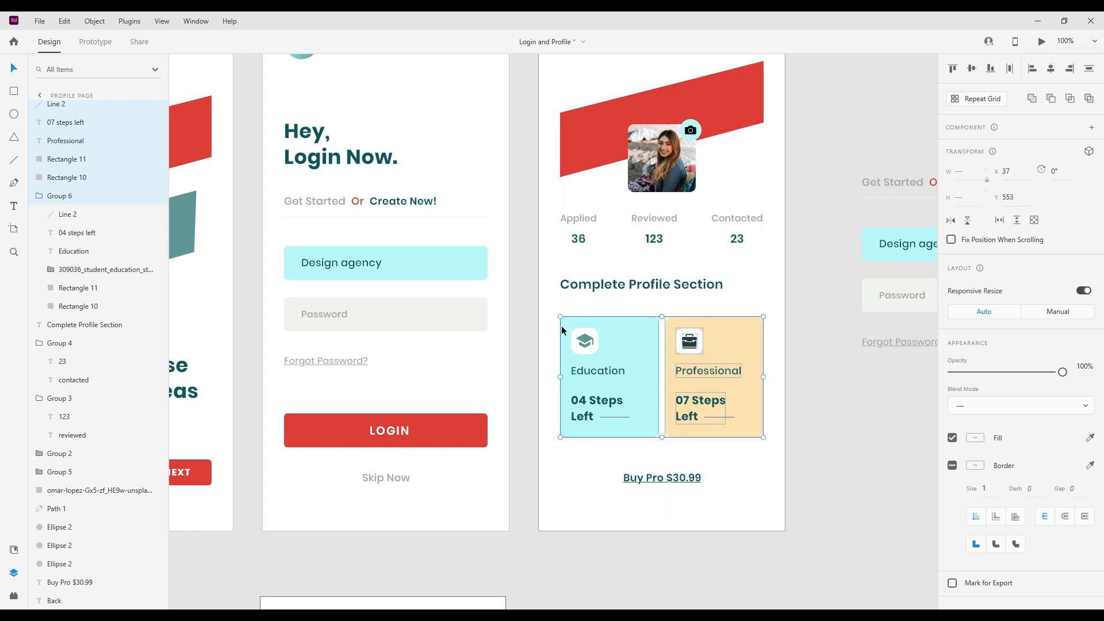
Shift the "Complete Profile Section" heading and both cards together 10 px down, with the heading at Y 492.
left_click_drag(547, 256, 765, 443)
key("shift+Down")
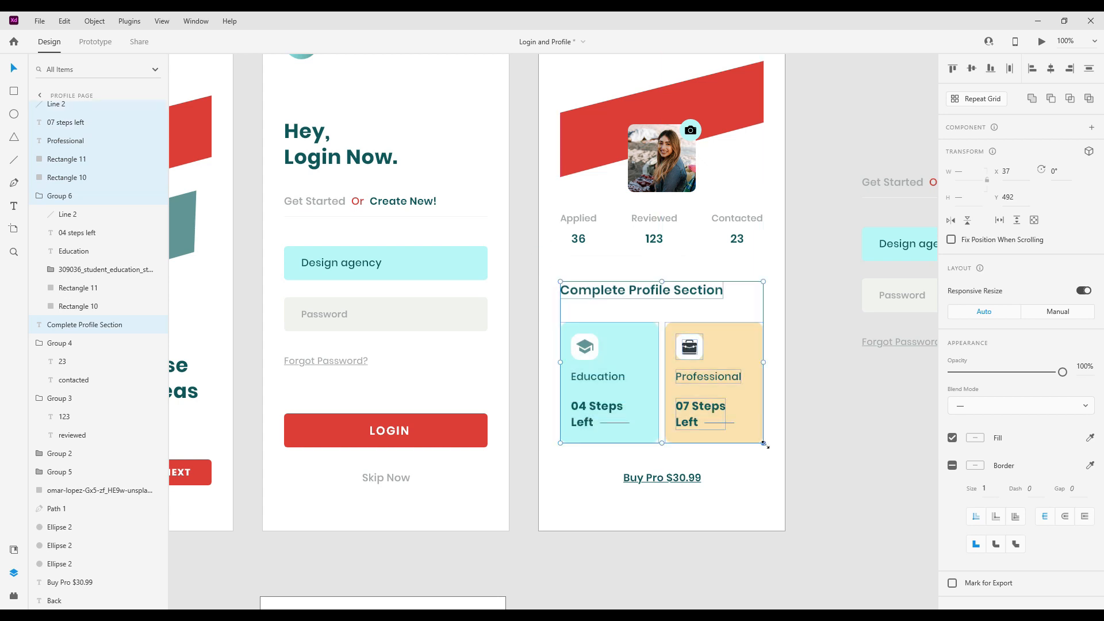
left_click(826, 447)
Delete the leftover copies of the login form elements on the pasteboard beside the Profile Page artboard.
scroll(623, 325, "up", 2)
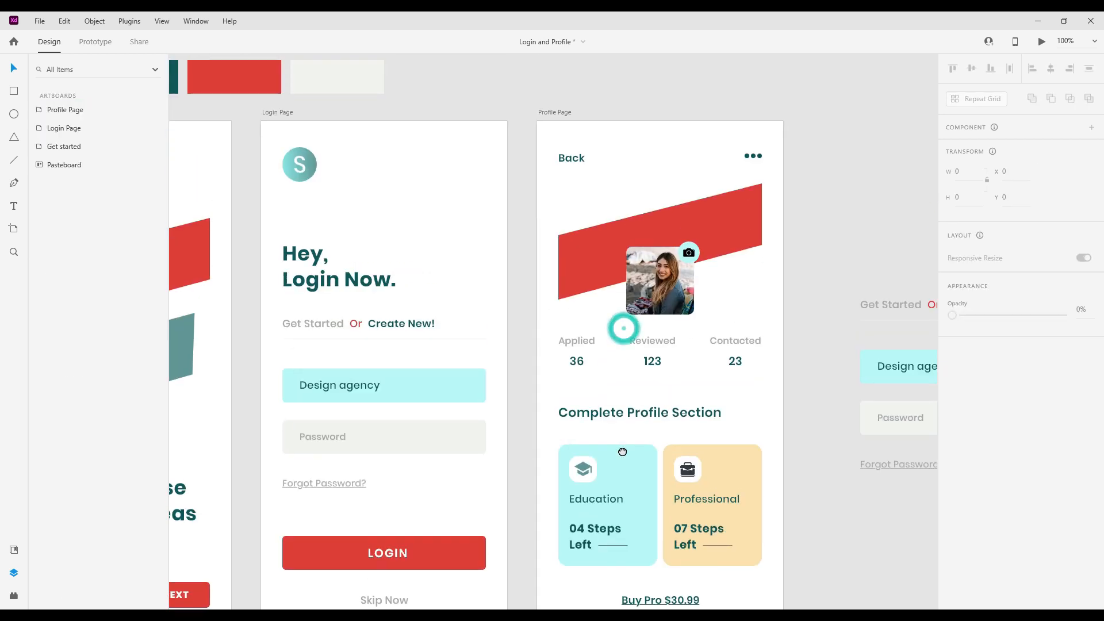
scroll(593, 386, "down", 1)
left_click_drag(670, 491, 655, 539)
left_click_drag(752, 525, 501, 482)
left_click_drag(541, 182, 788, 544)
key("Delete")
left_click_drag(477, 419, 851, 472)
left_click_drag(502, 373, 569, 318)
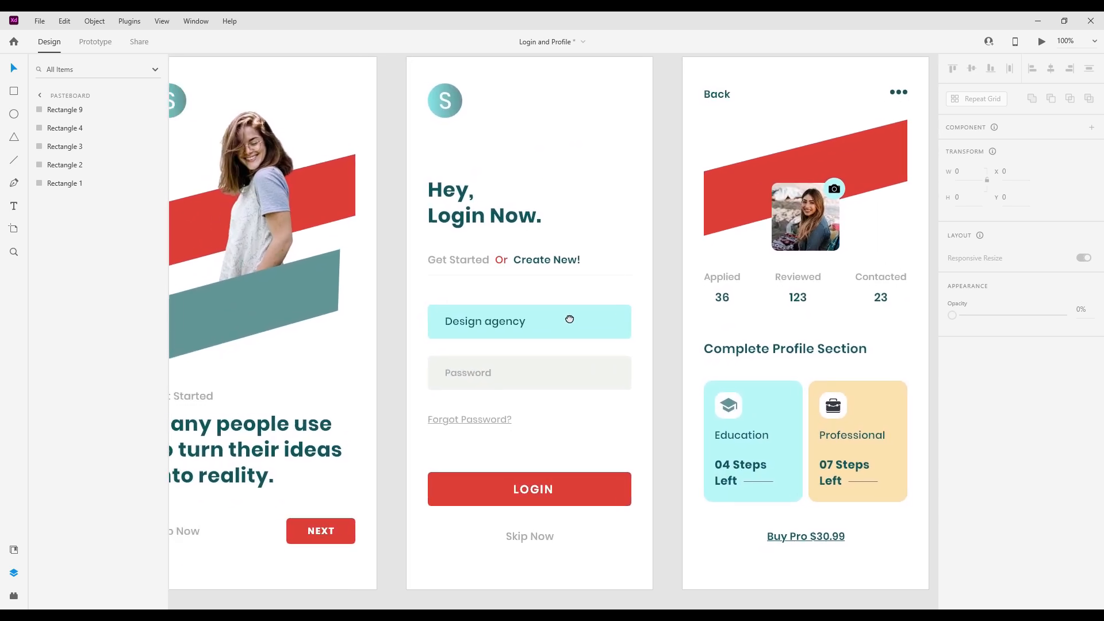
mouse_move(528, 380)
left_mouse_down()
mouse_move(559, 387)
mouse_move(546, 388)
left_mouse_up()
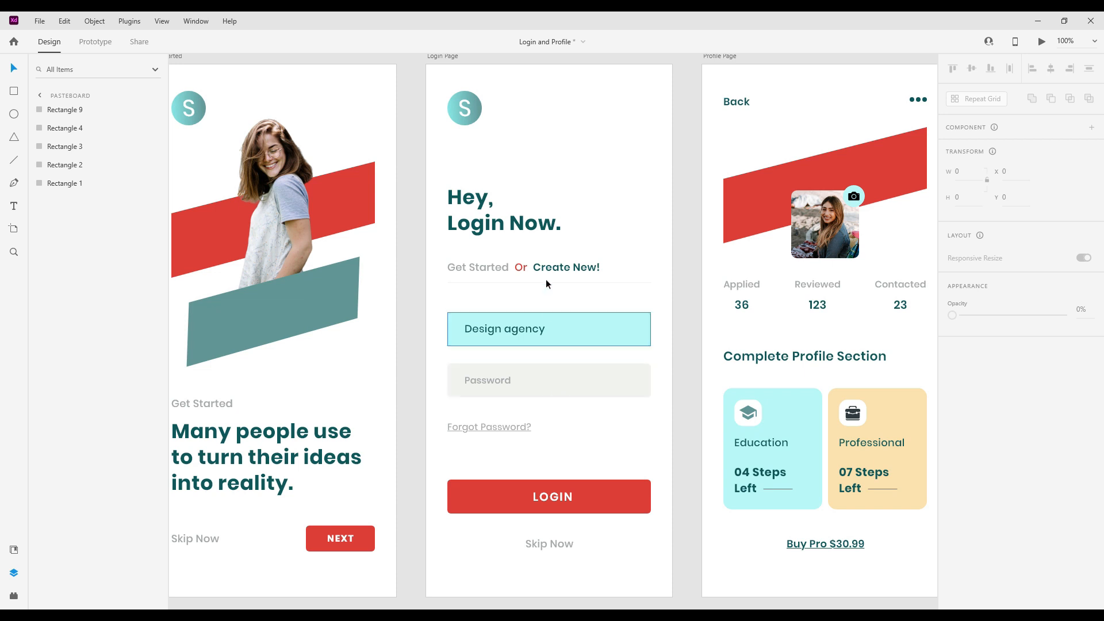
left_click_drag(549, 270, 568, 310)
mouse_move(464, 219)
left_mouse_down()
mouse_move(539, 228)
mouse_move(486, 222)
left_mouse_up()
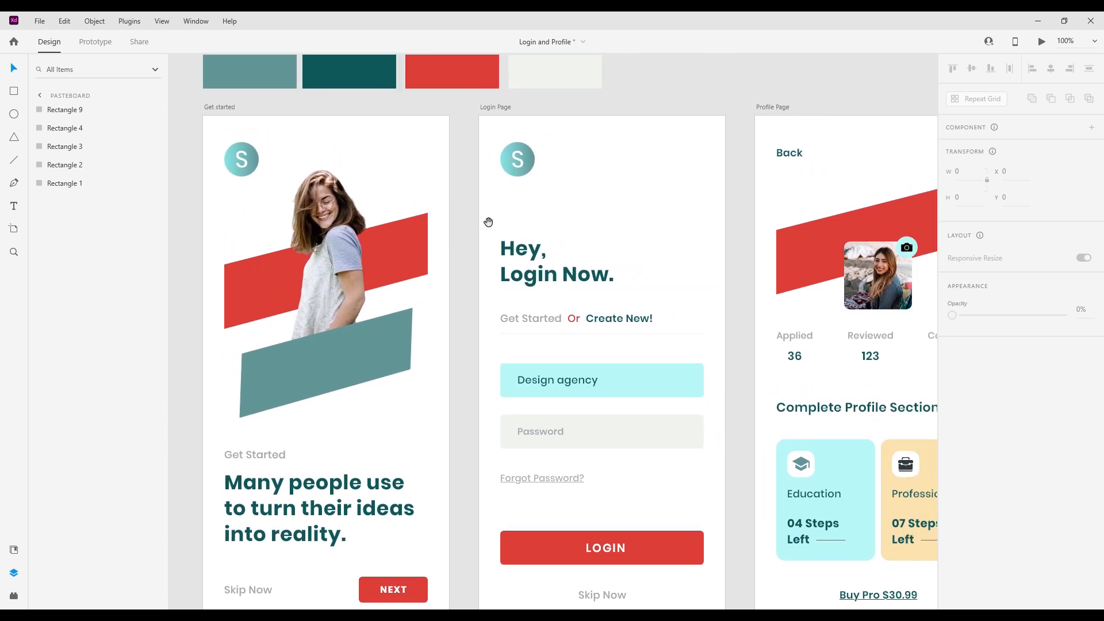
In Prototype mode, link the NEXT button on the Get started artboard to the Login Page with a tap transition.
left_click(221, 108)
scroll(449, 464, "down", 1)
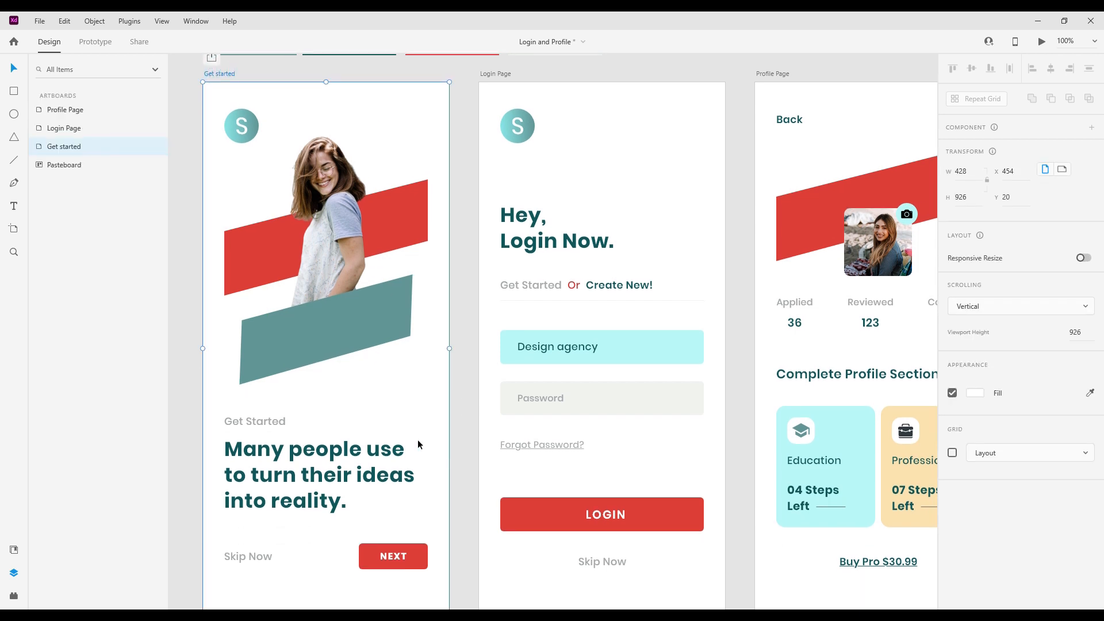
left_click(106, 41)
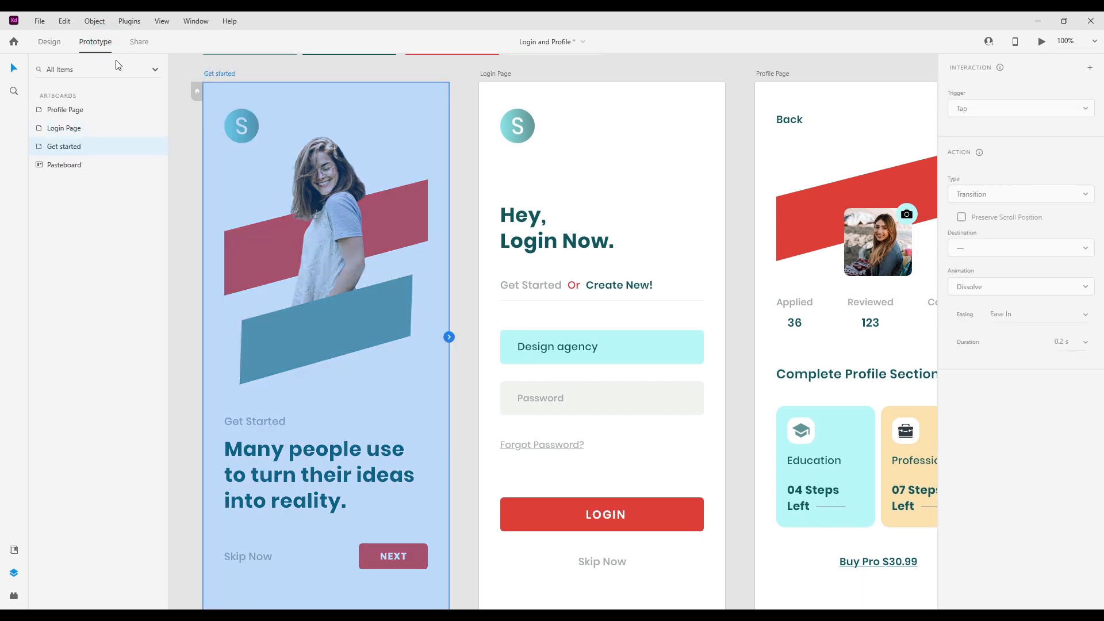
left_click(403, 557)
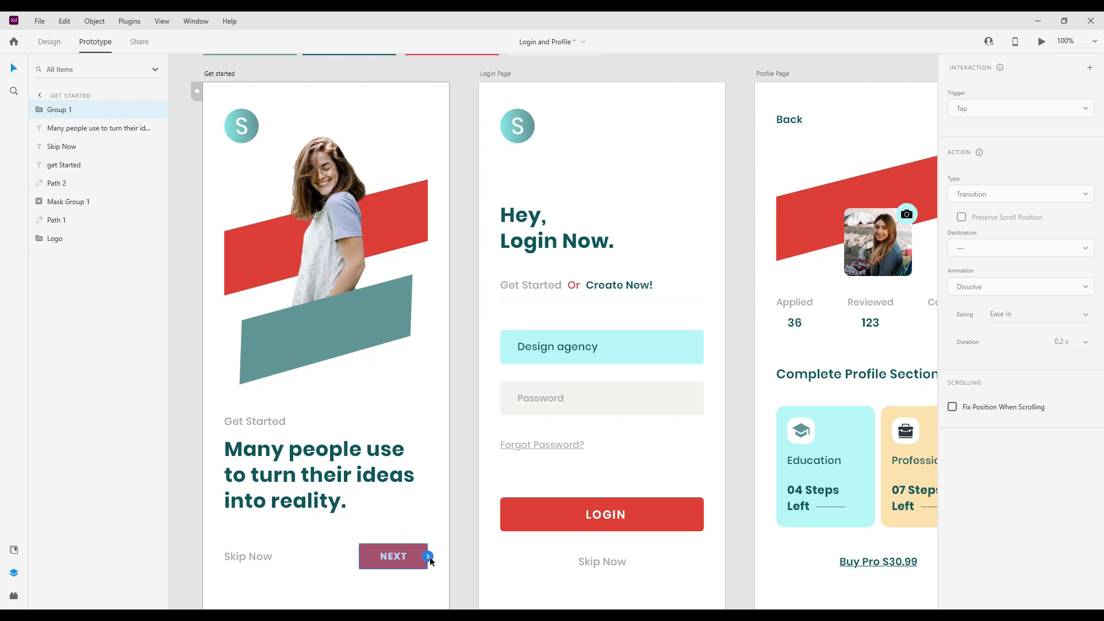
left_click_drag(430, 561, 480, 520)
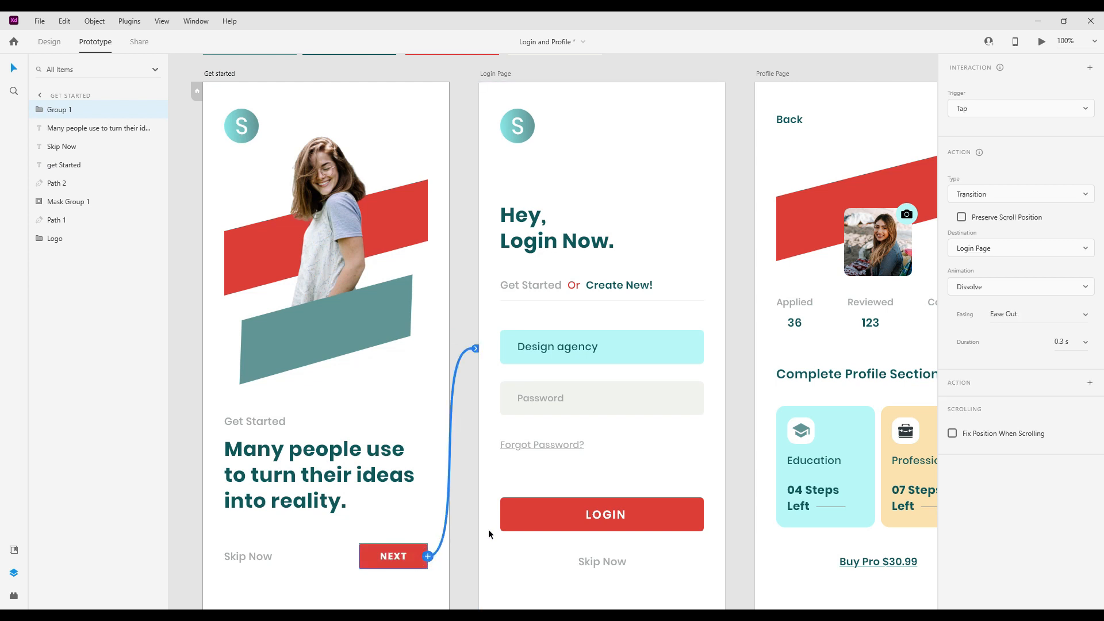
Link the LOGIN button on the Login Page to the Profile Page with a tap transition.
left_click_drag(496, 451, 390, 397)
left_click(471, 460)
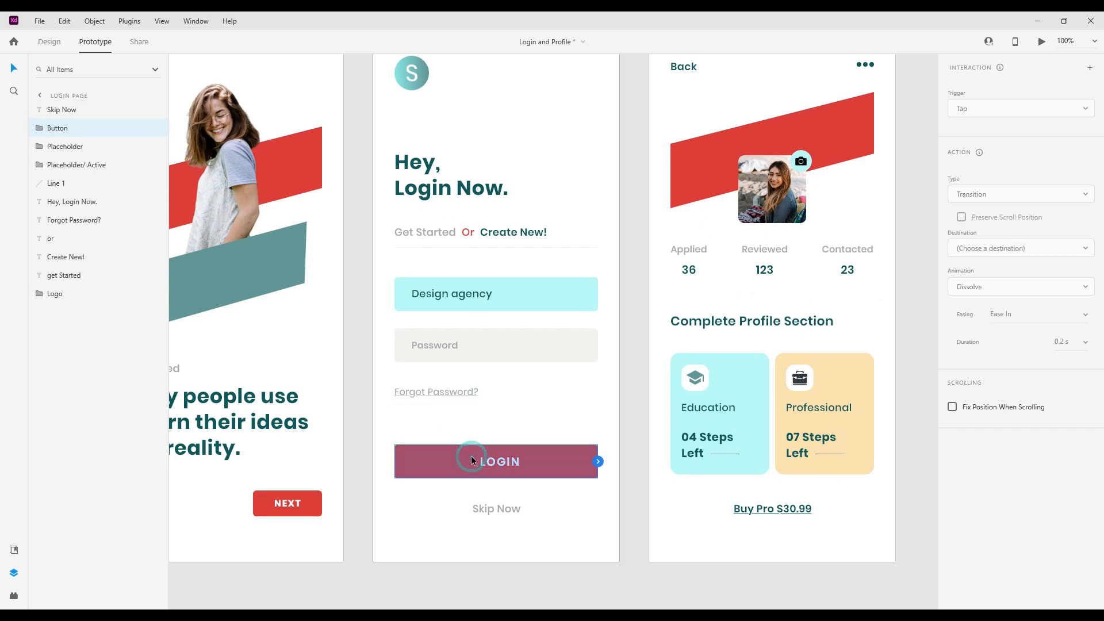
left_click_drag(598, 465, 647, 436)
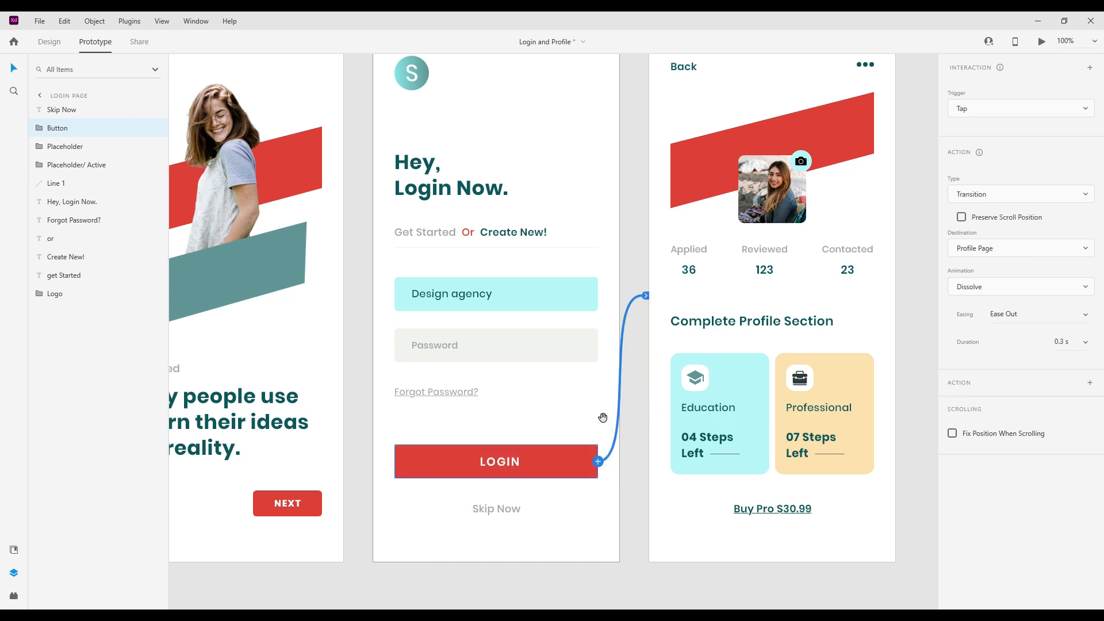
Link the "Back" text on the Profile Page to the Login Page.
left_click_drag(613, 376, 566, 460)
left_click(633, 151)
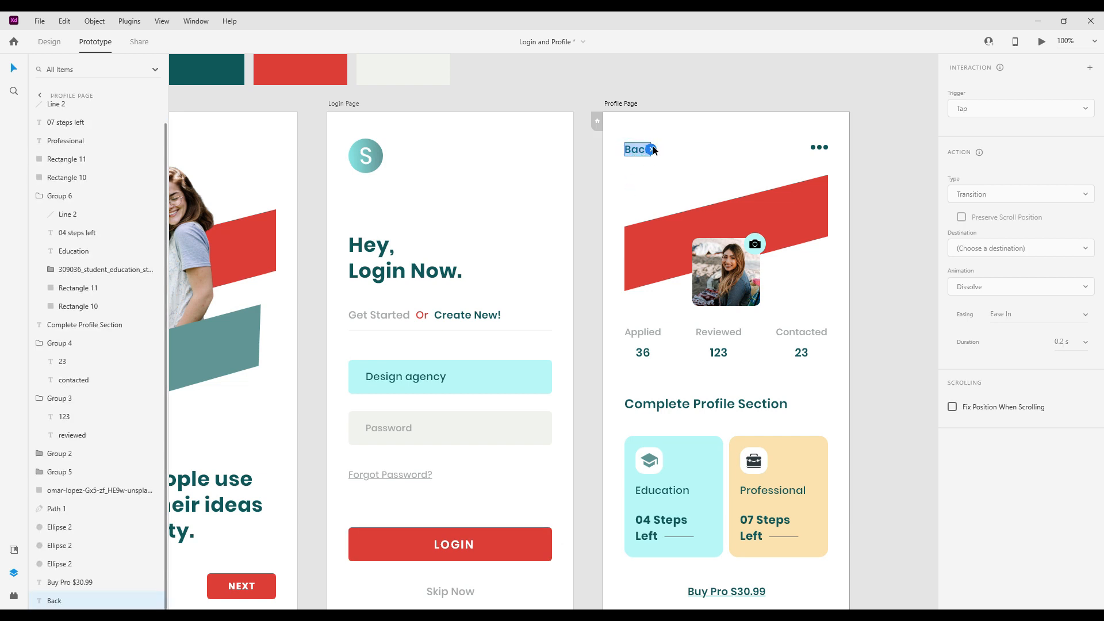
left_click_drag(653, 151, 574, 314)
Link the logo on the Login Page to the Get started artboard.
left_click_drag(441, 293, 598, 300)
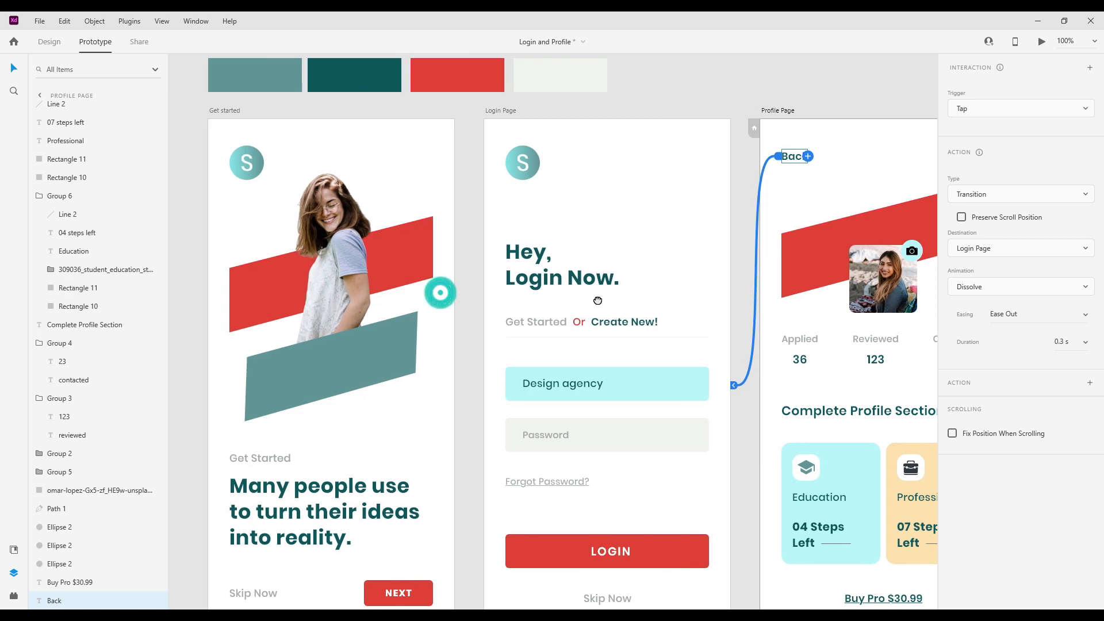
left_click(522, 164)
left_click_drag(540, 163, 455, 280)
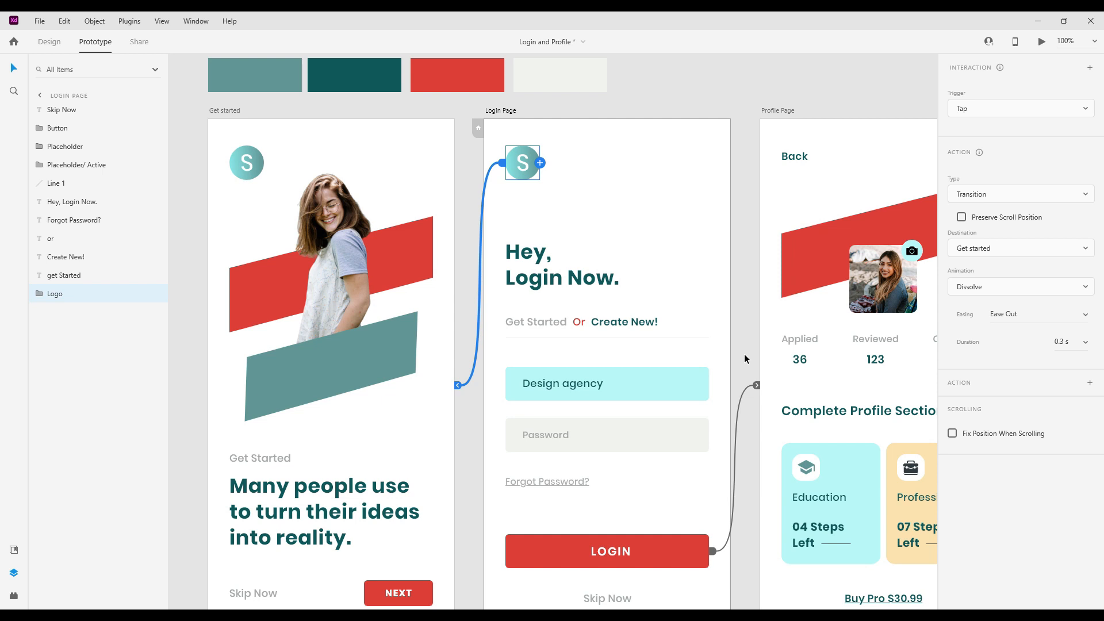
Link the "Skip Now" text on the Get started artboard to the Login Page.
left_click(253, 592)
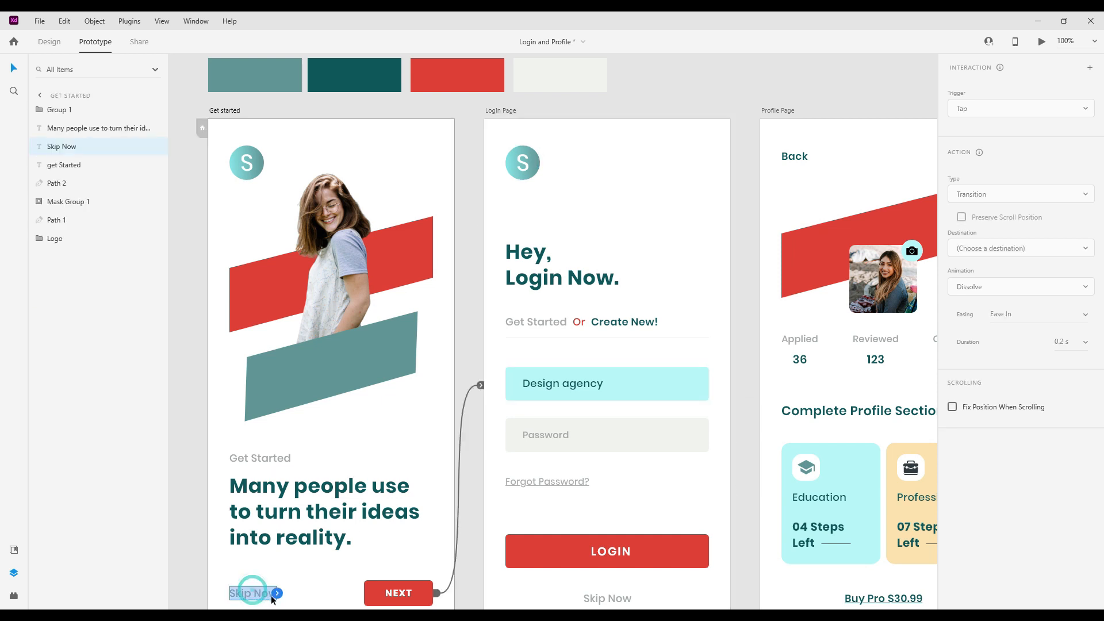
left_click_drag(277, 593, 565, 545)
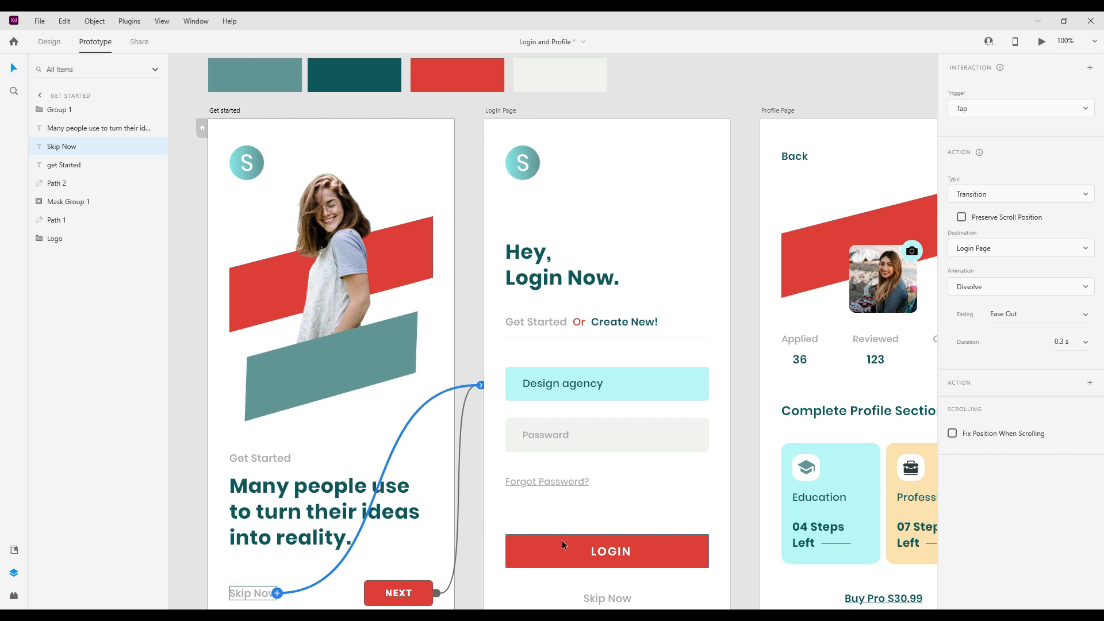
left_click(738, 520)
Link the "Skip Now" text on the Login Page to the Profile Page.
scroll(635, 504, "down", 3)
scroll(636, 503, "right", 4)
left_click(363, 418)
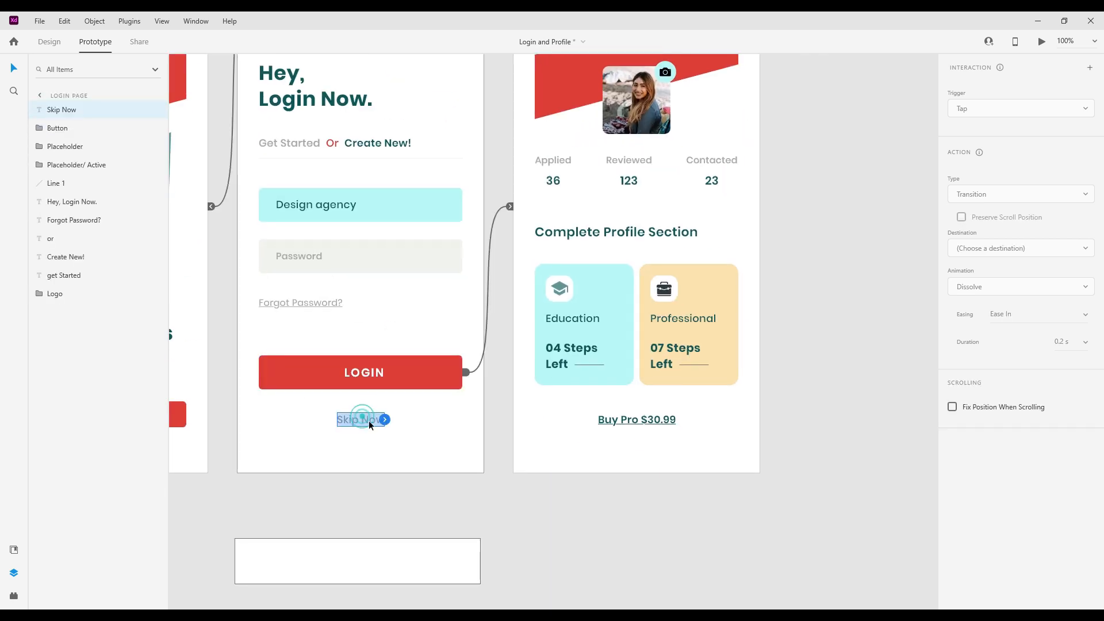
left_click_drag(385, 419, 514, 393)
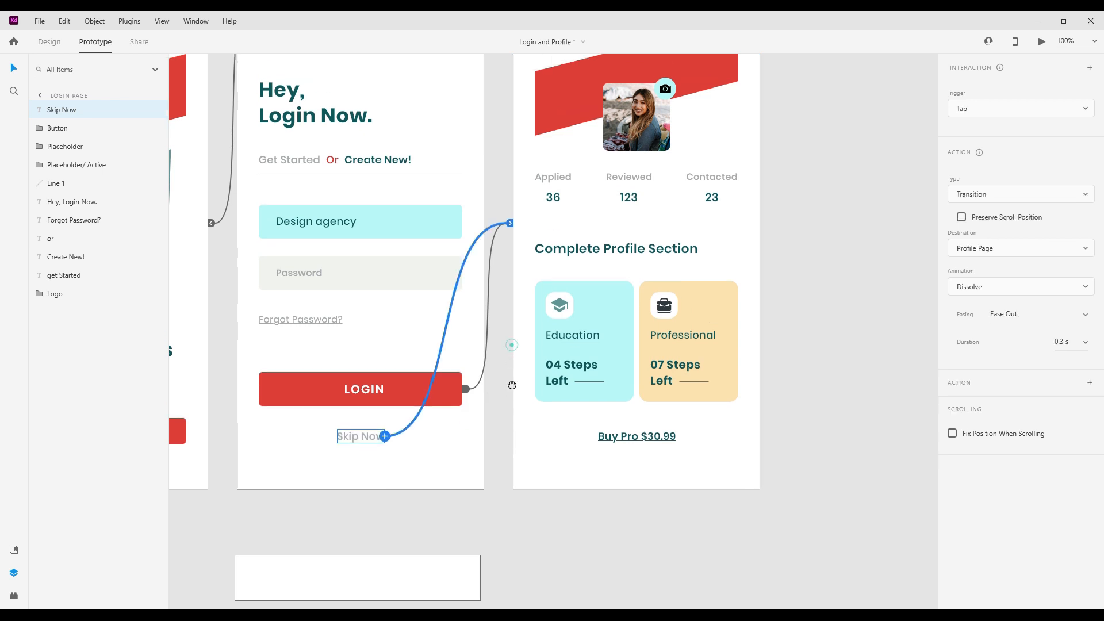
scroll(509, 368, "up", 3)
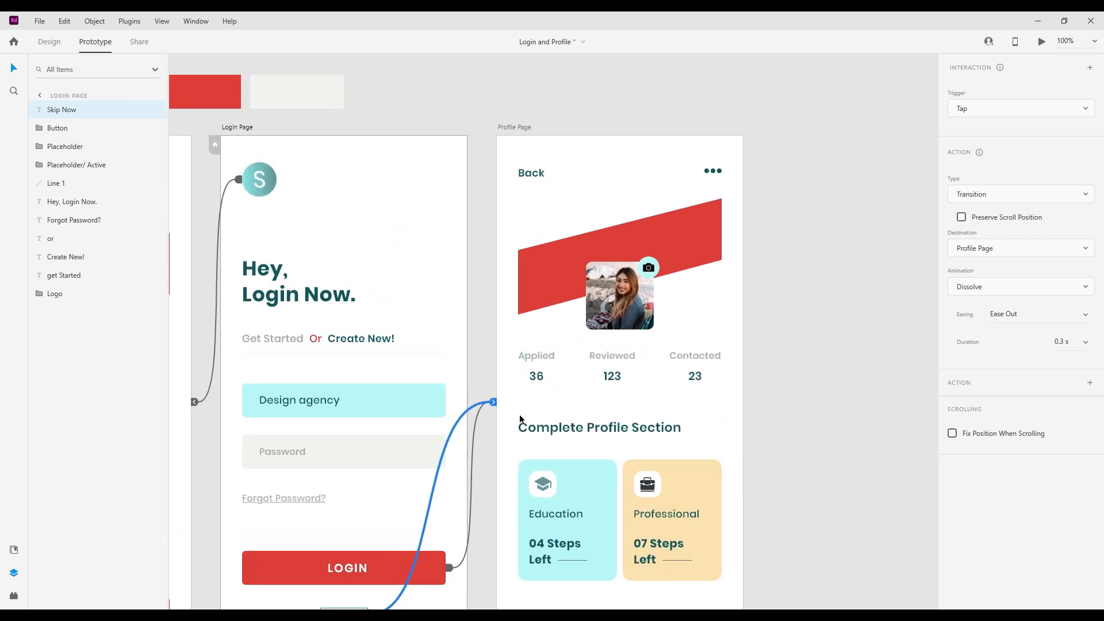
left_click(768, 375)
Open the prototype preview starting from the Get started artboard and move its window to the middle of the workspace.
scroll(613, 274, "left", 5)
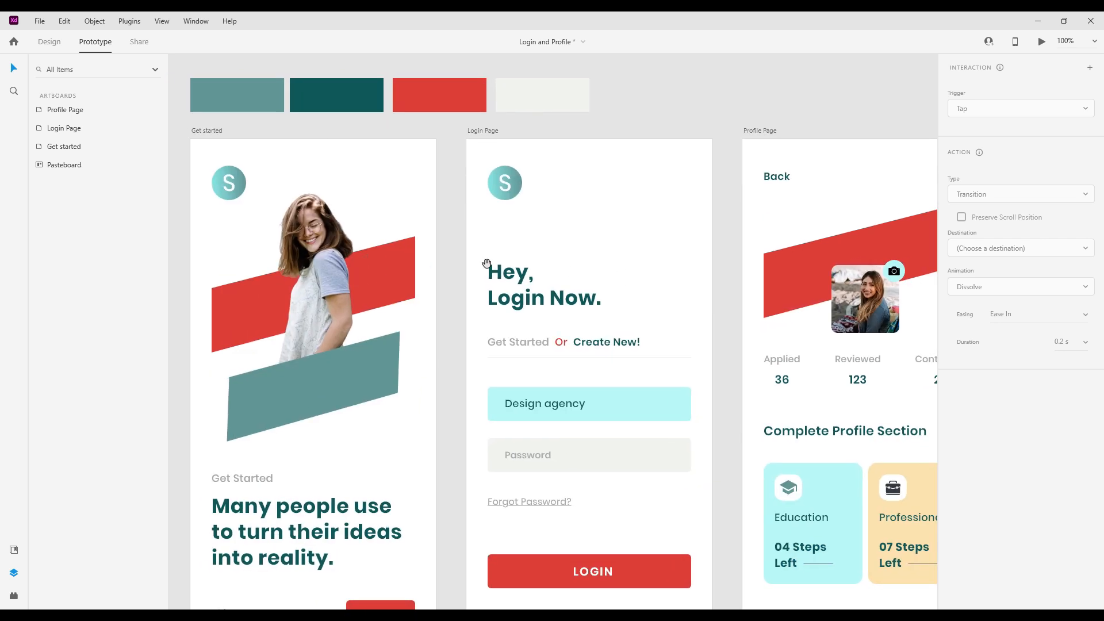
left_click(261, 139)
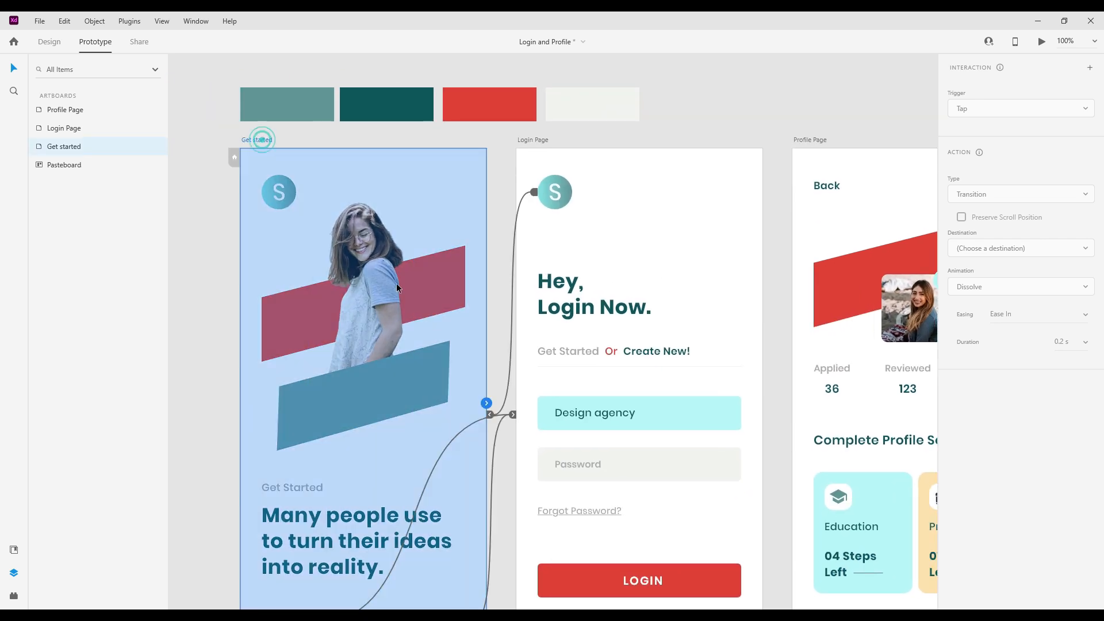
left_click(1042, 42)
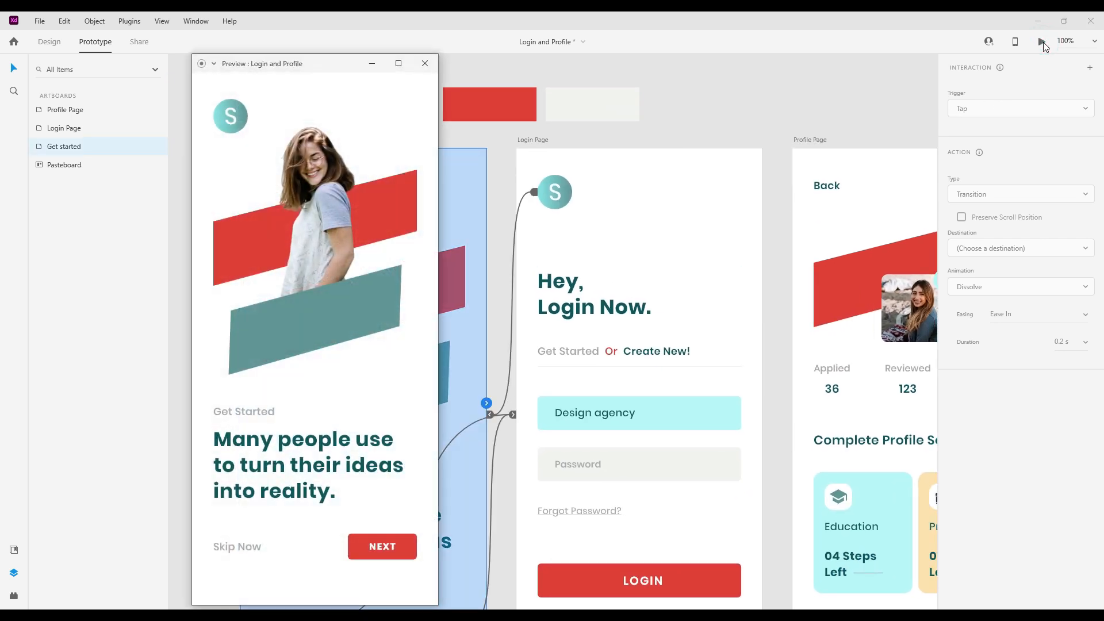
left_click_drag(358, 68, 559, 36)
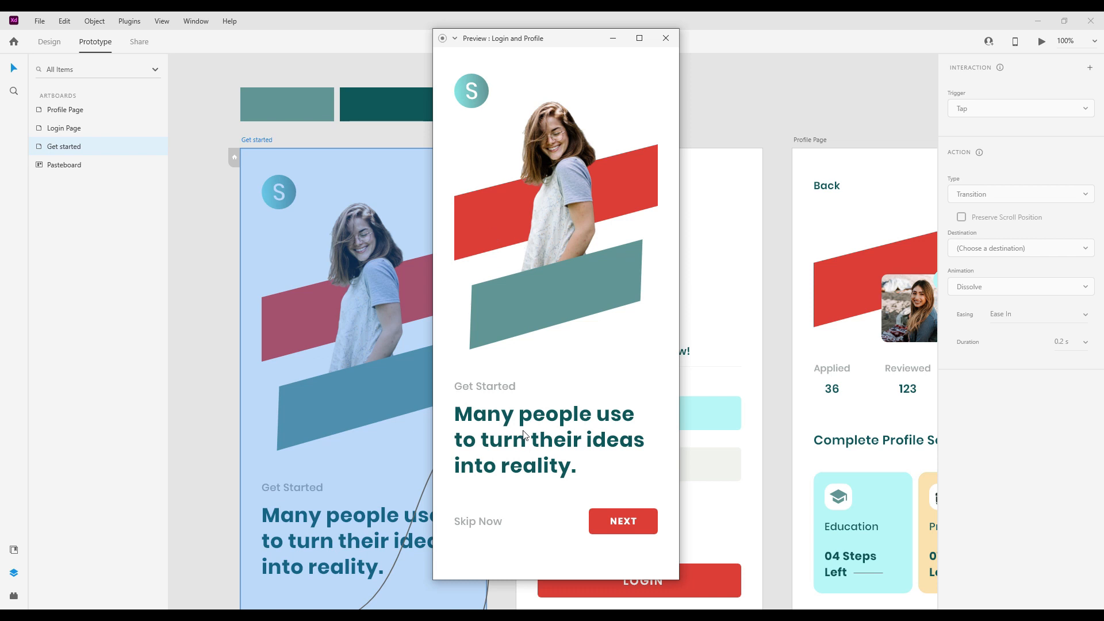
Test the NEXT, LOGIN, Back, logo and both Skip Now links in the prototype preview.
left_click(622, 525)
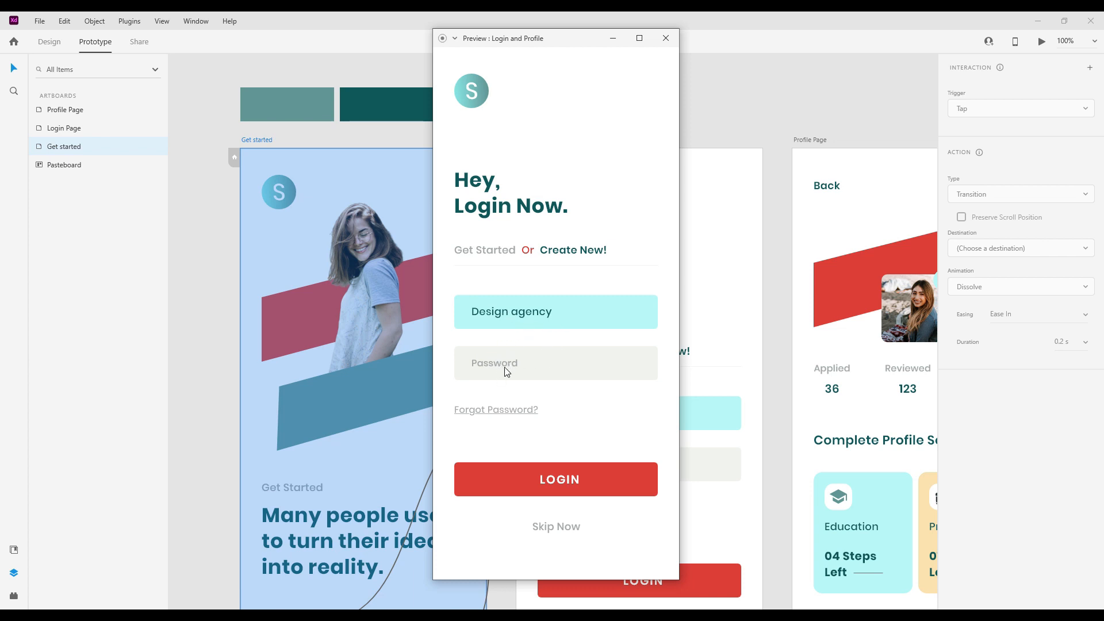
left_click(572, 489)
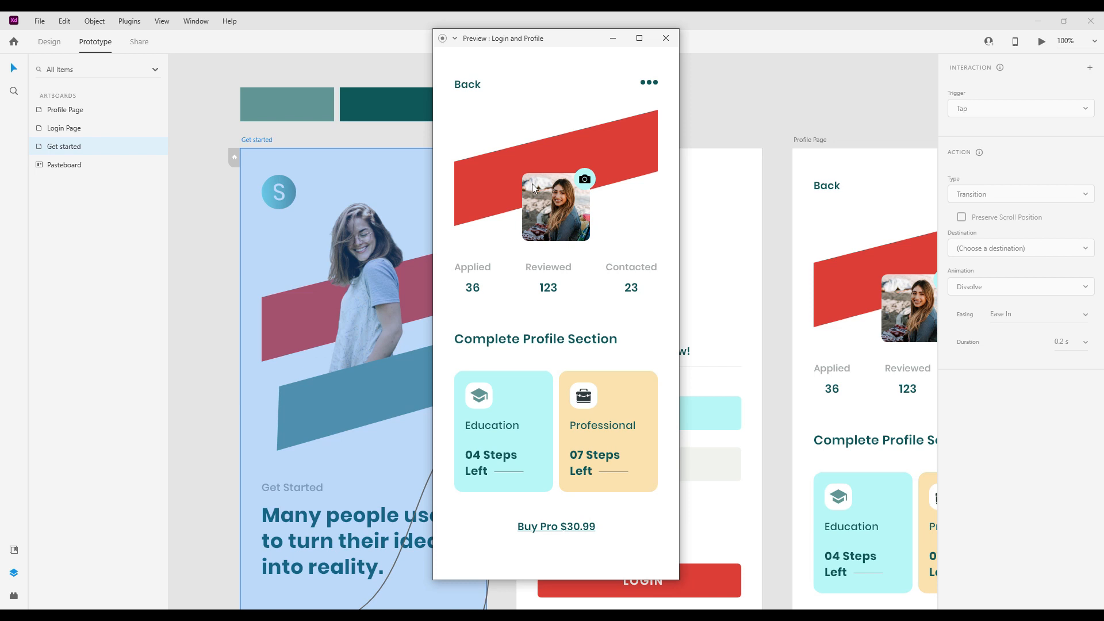
left_click(475, 92)
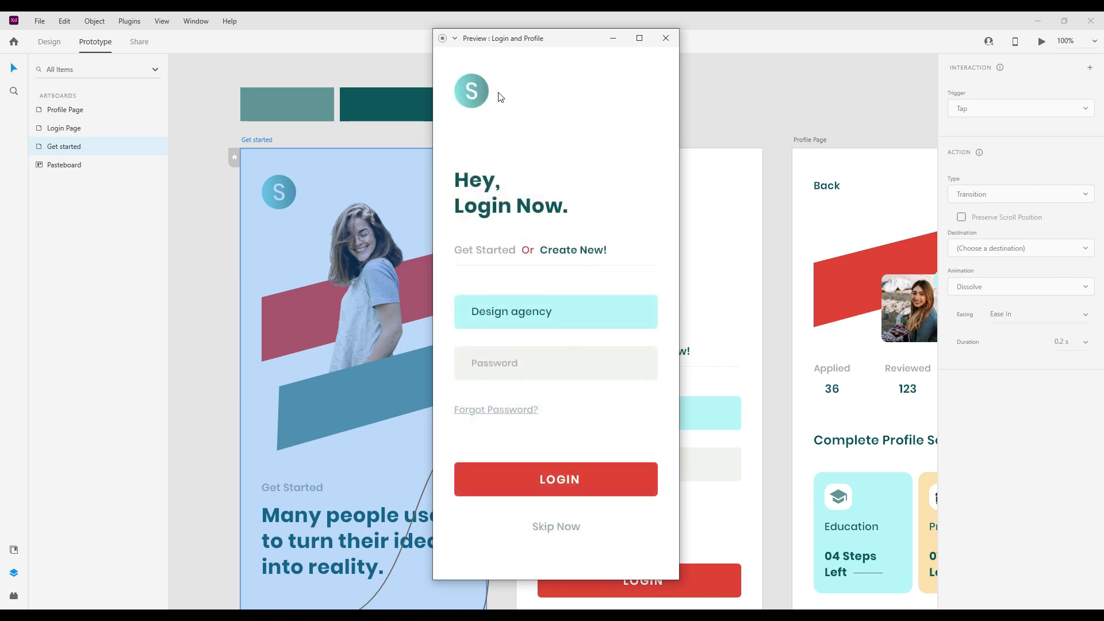
left_click(482, 99)
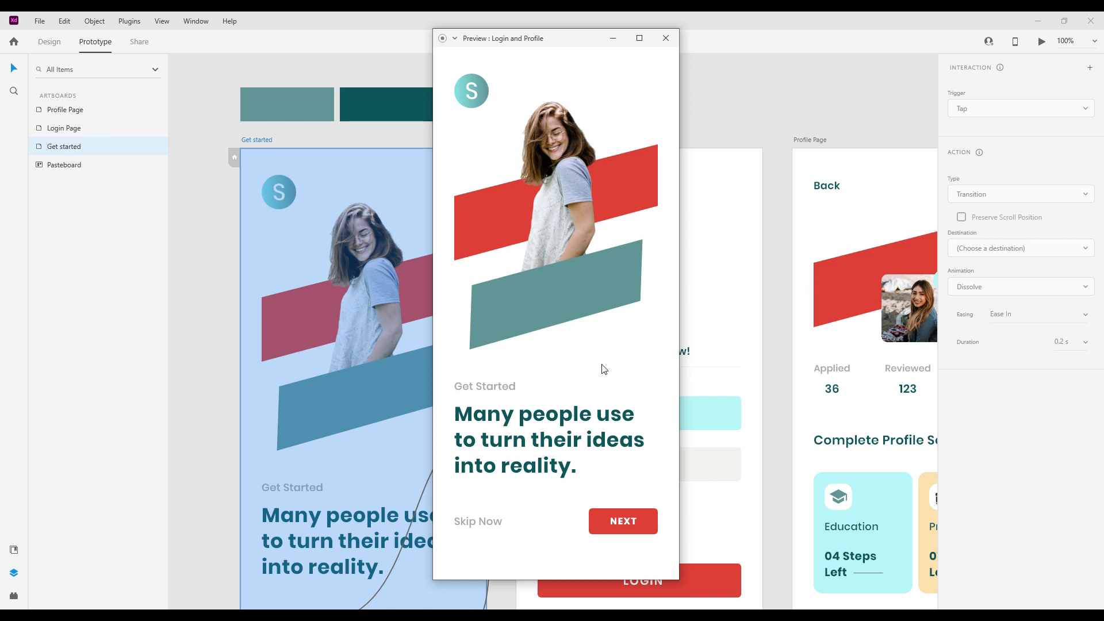
left_click(488, 524)
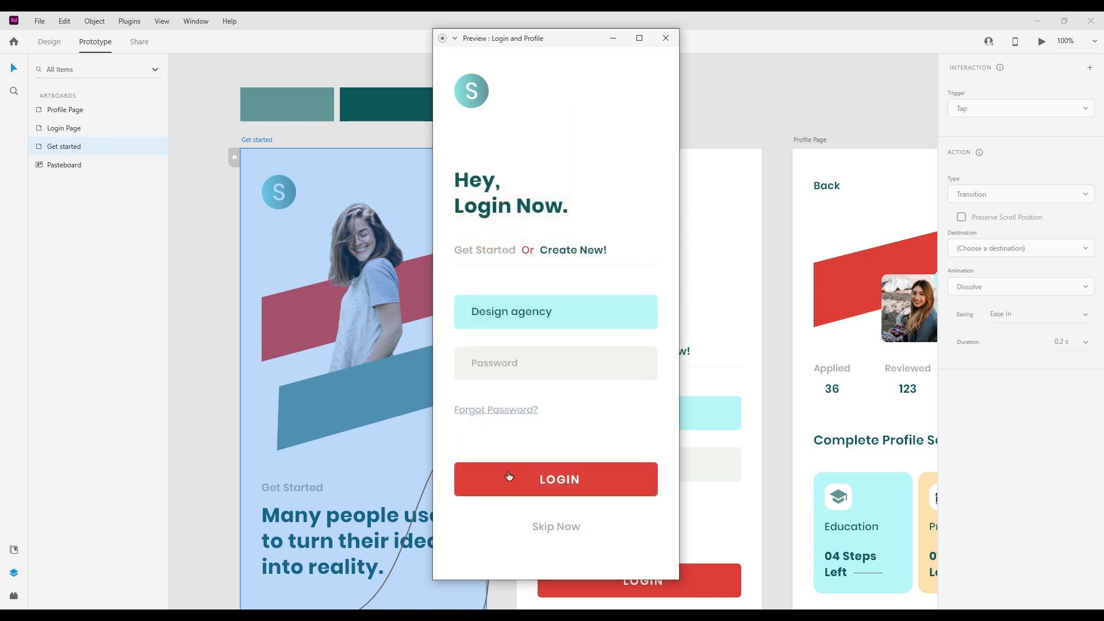
left_click(553, 527)
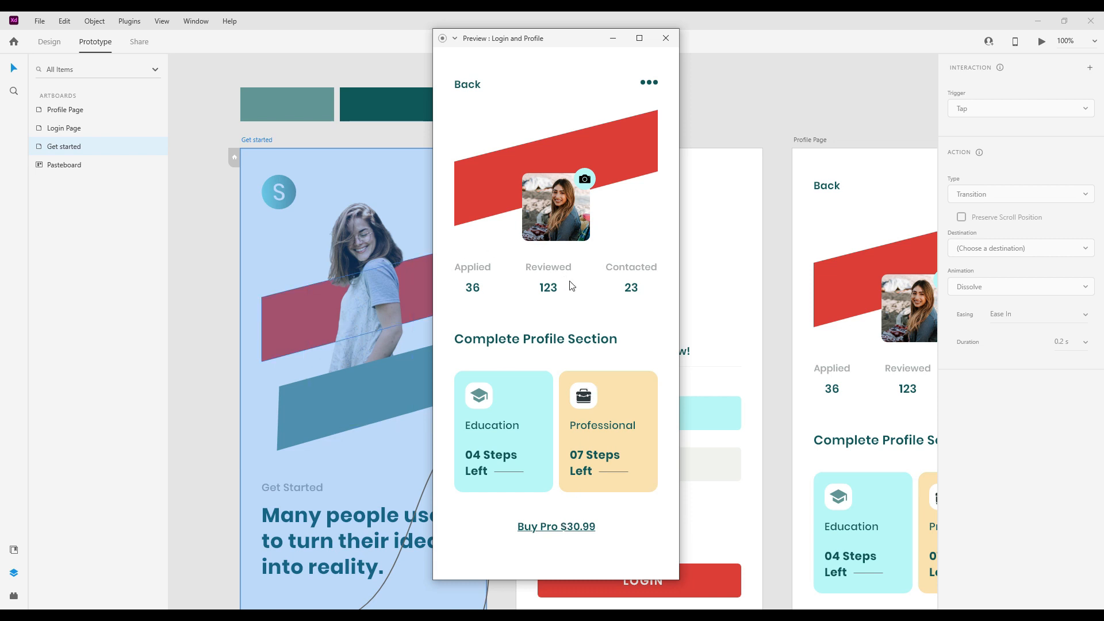
Move the preview window further over the workspace and return from the profile screen to the Get started screen using the Back and logo links.
left_click_drag(542, 40, 582, 67)
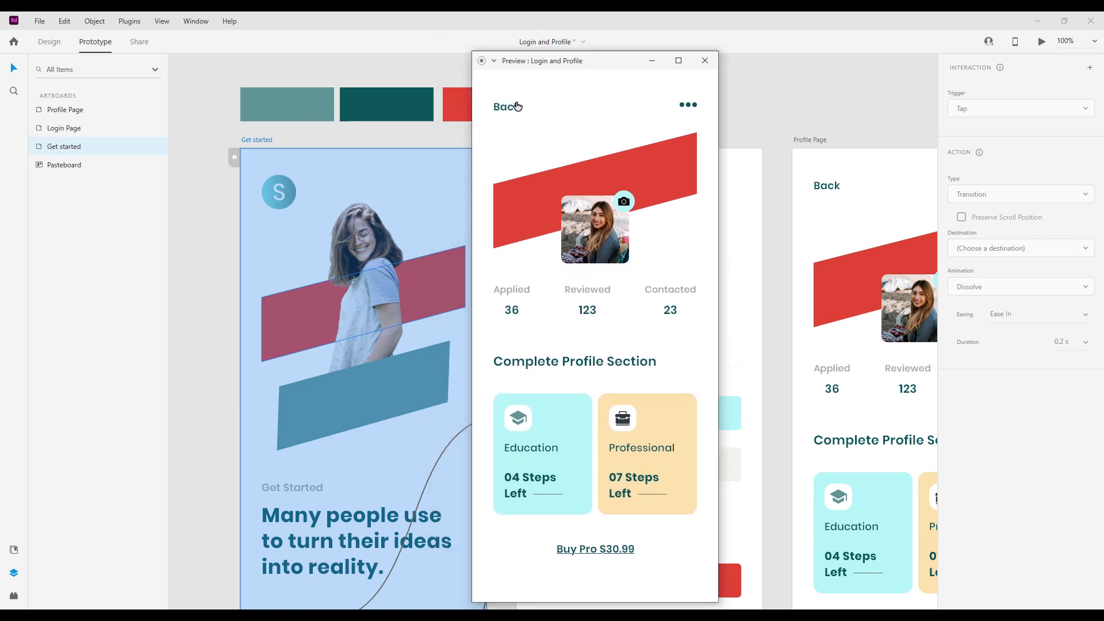
left_click(514, 106)
left_click(516, 101)
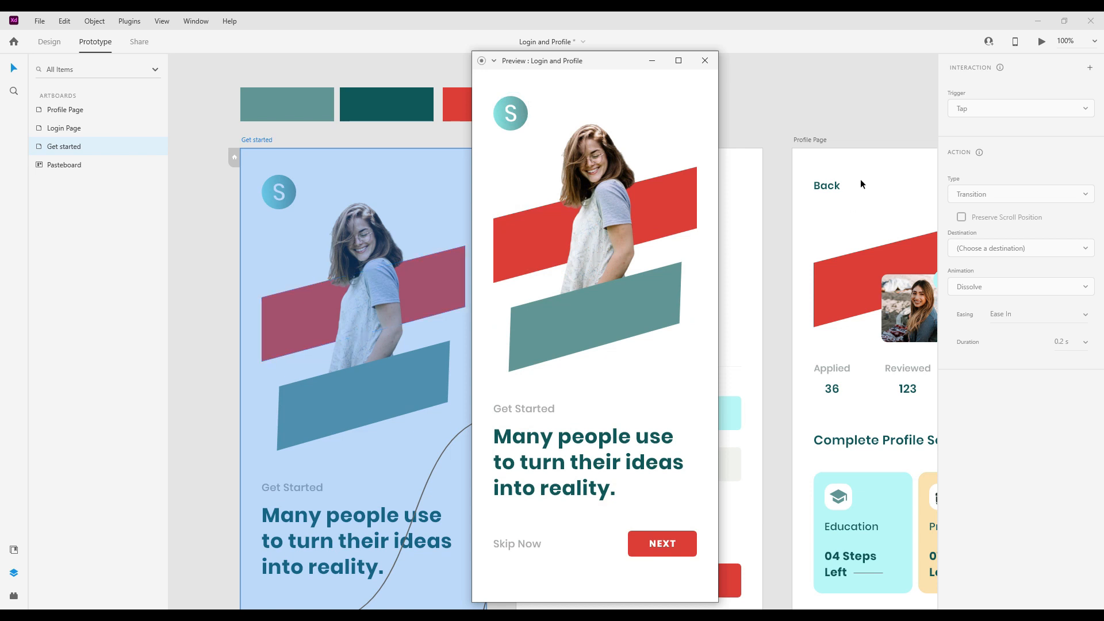
Maximize the prototype preview and test the Skip Now, LOGIN, Back and logo links through all three screens.
left_click(679, 59)
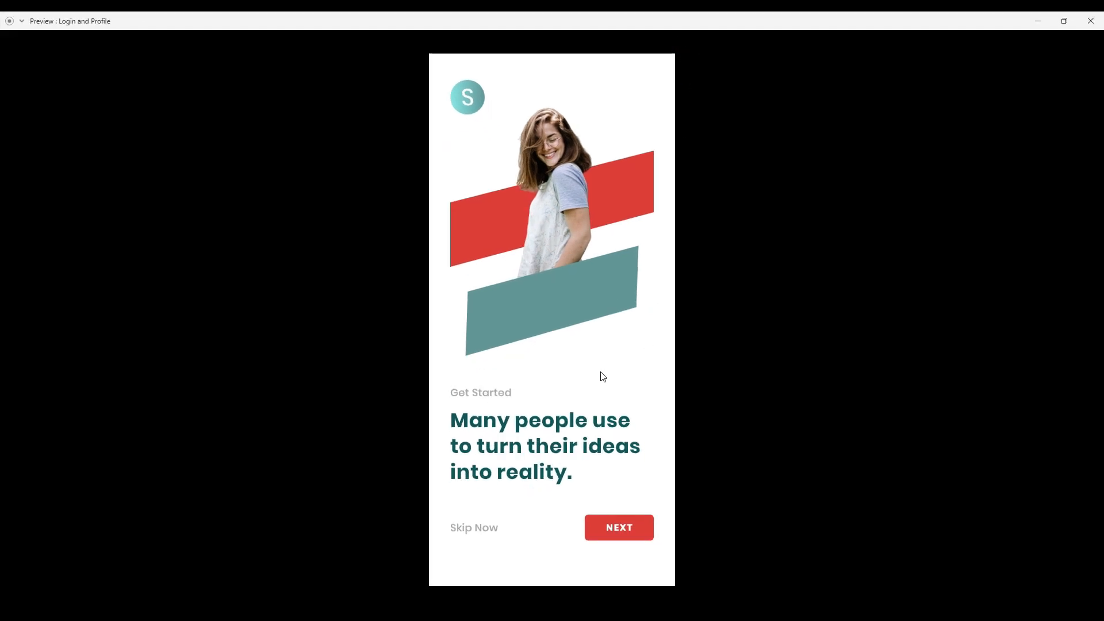
left_click(490, 528)
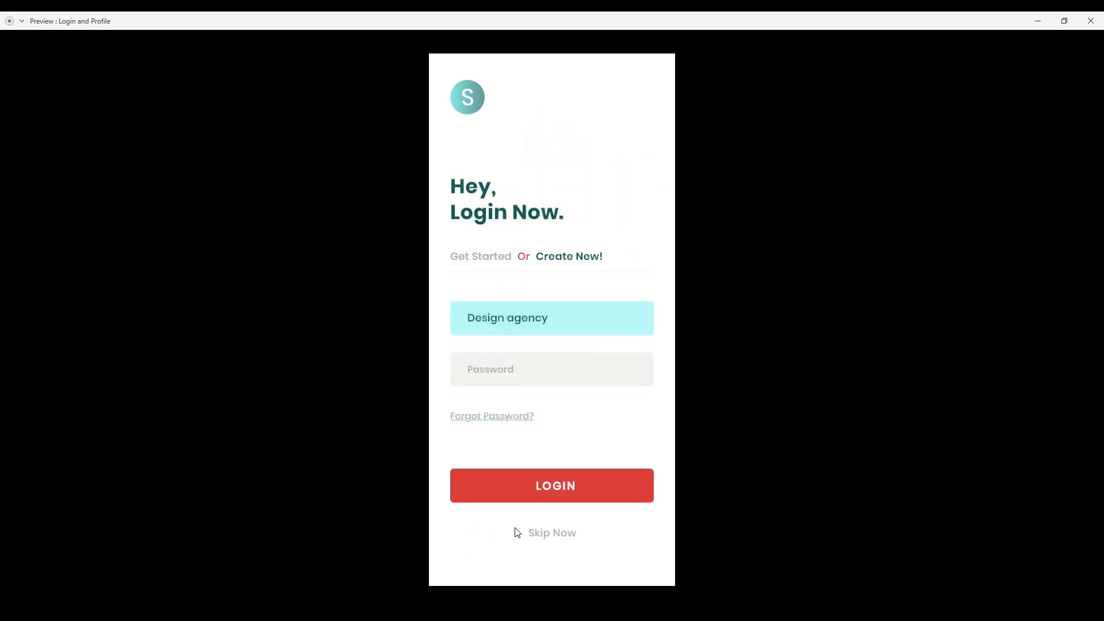
left_click(551, 498)
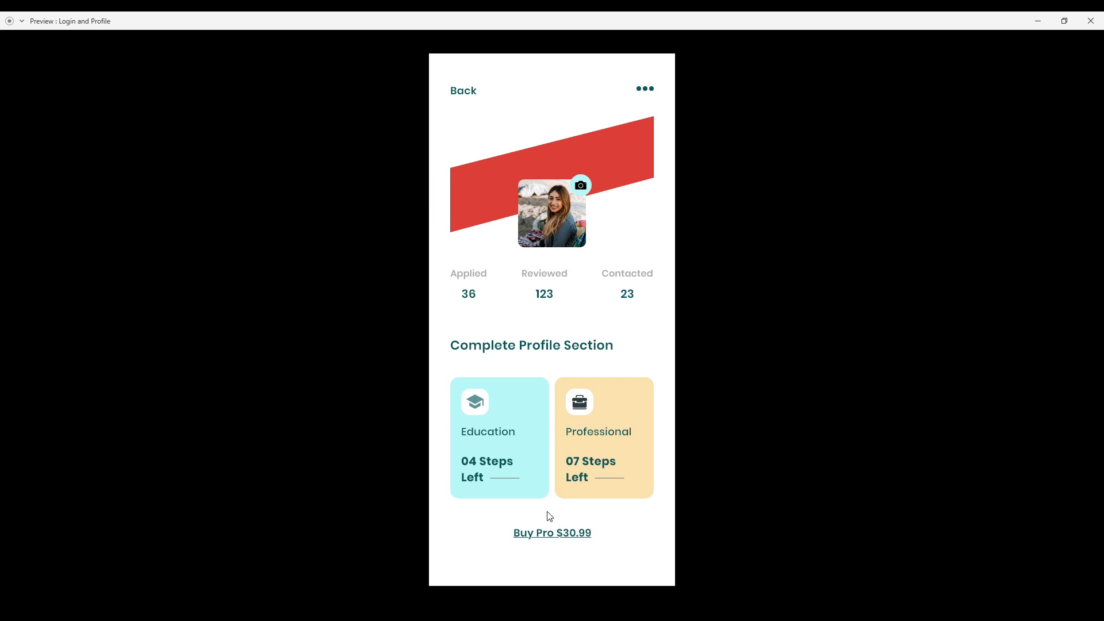
left_click(471, 95)
left_click(471, 95)
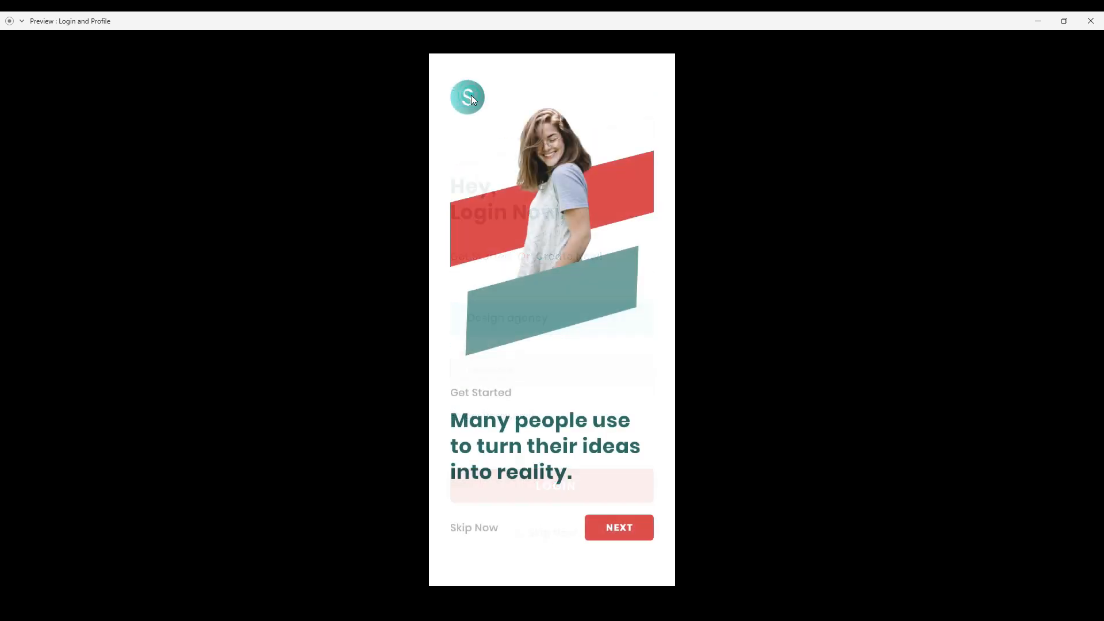